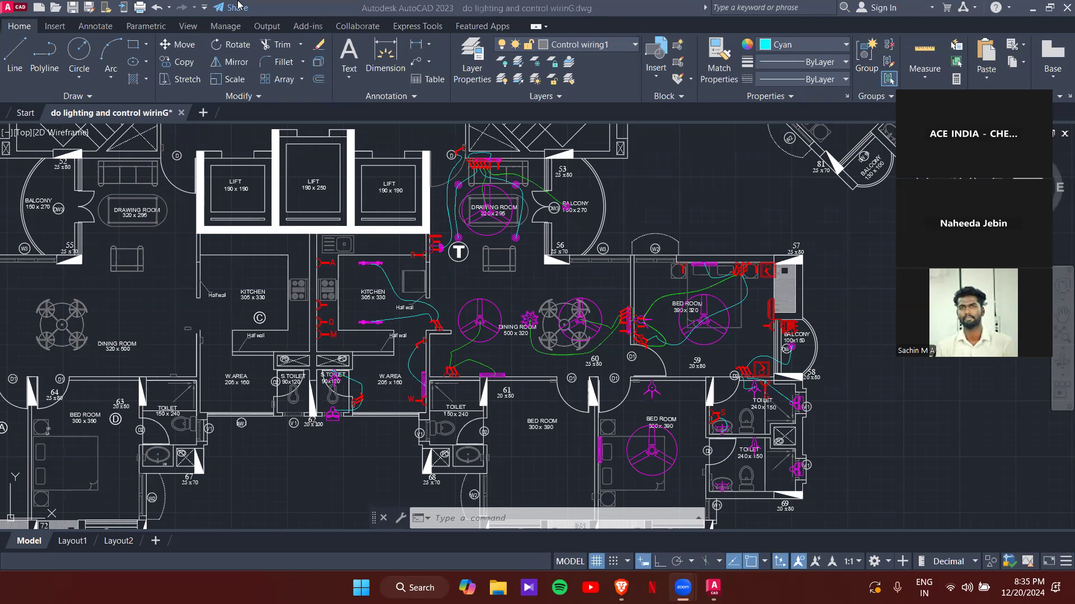
- Switch off the current Control wiring1 layer and add a new layer in the Layer Properties Manager
{"action": "left_click", "coordinate": [487, 67]}
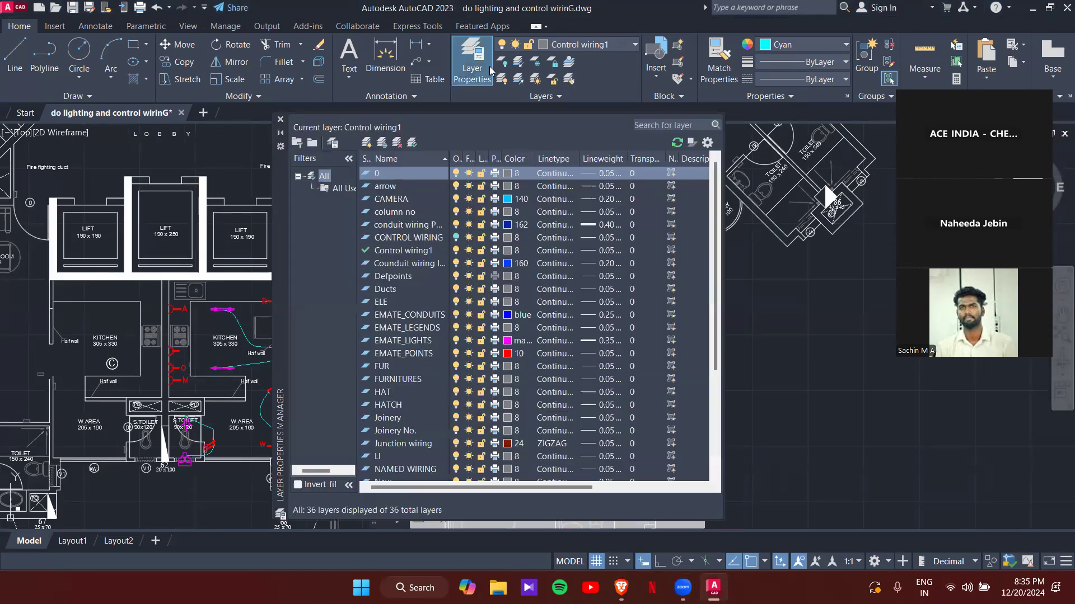
{"action": "left_click", "coordinate": [457, 251]}
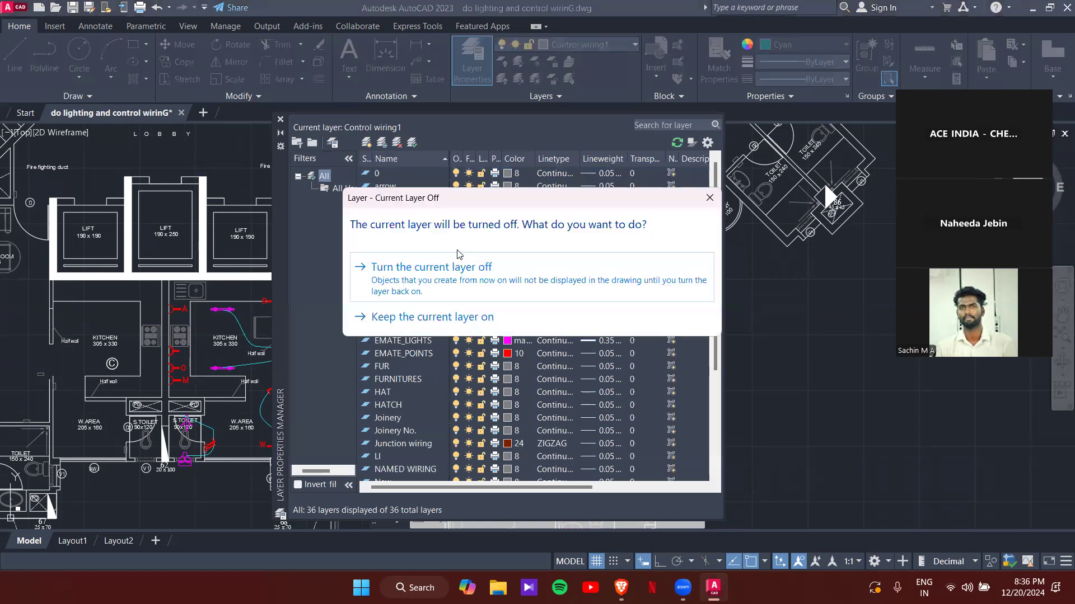
{"action": "left_click", "coordinate": [461, 278]}
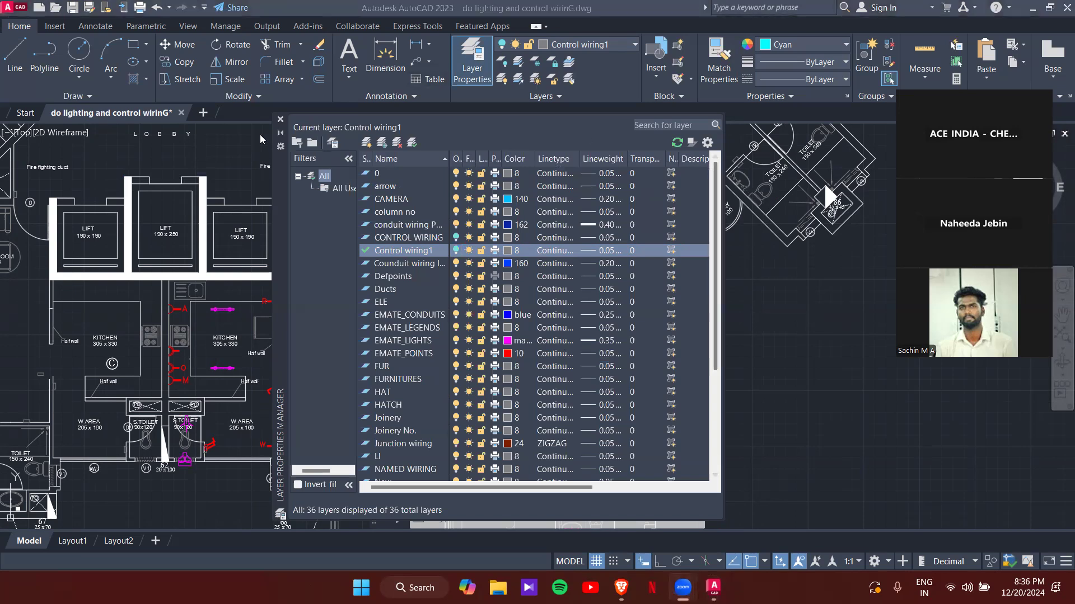
{"action": "left_click", "coordinate": [367, 142]}
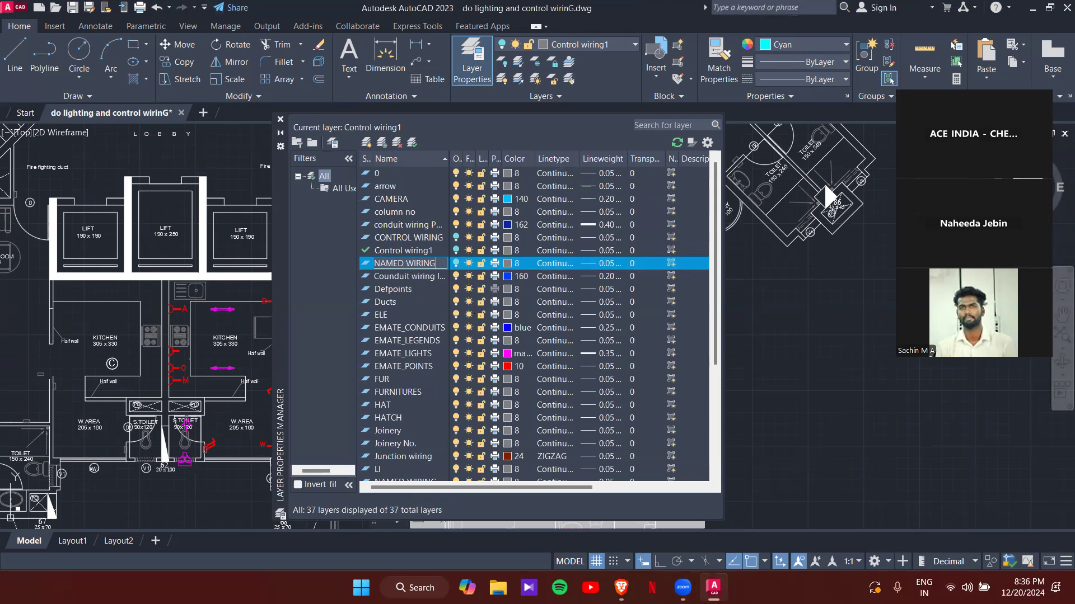
- Name the new layer NAMED WIRING1 and keep it switched on
{"action": "key", "text": "Return"}
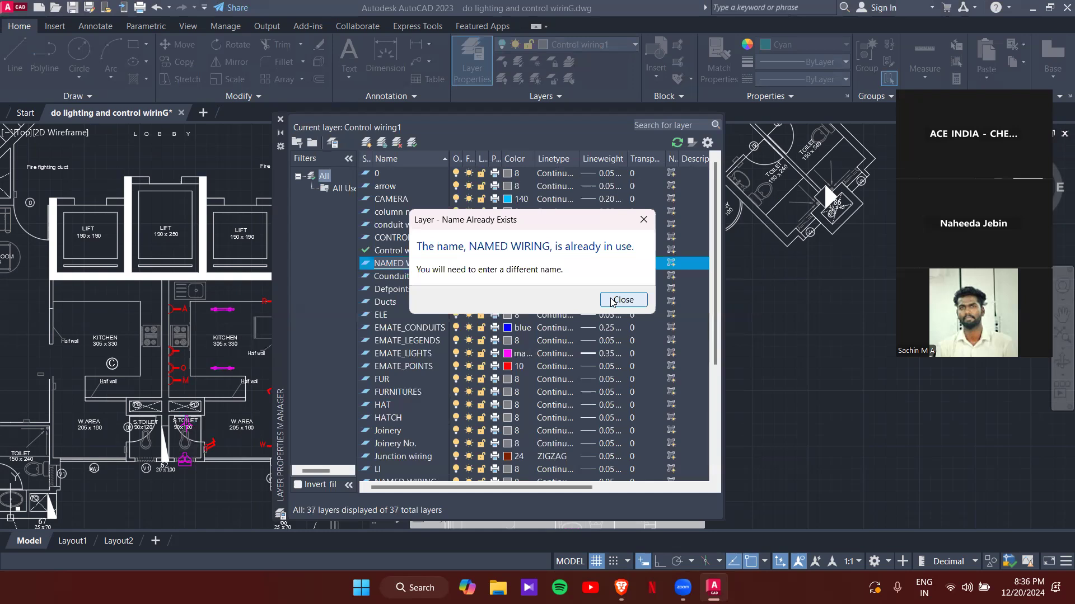
{"action": "left_click", "coordinate": [643, 220]}
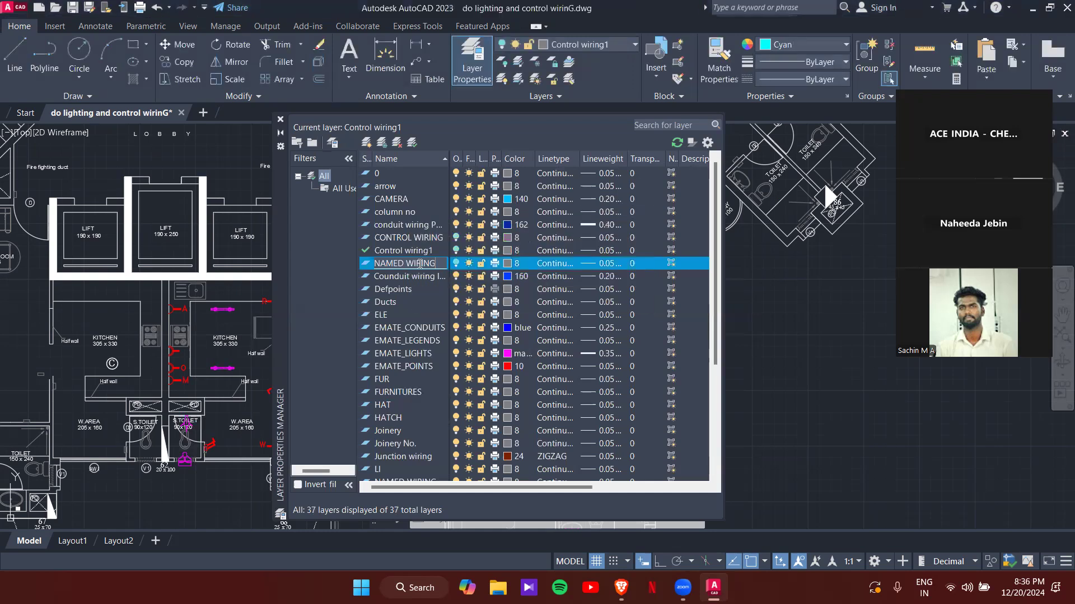
{"action": "type", "text": "1"}
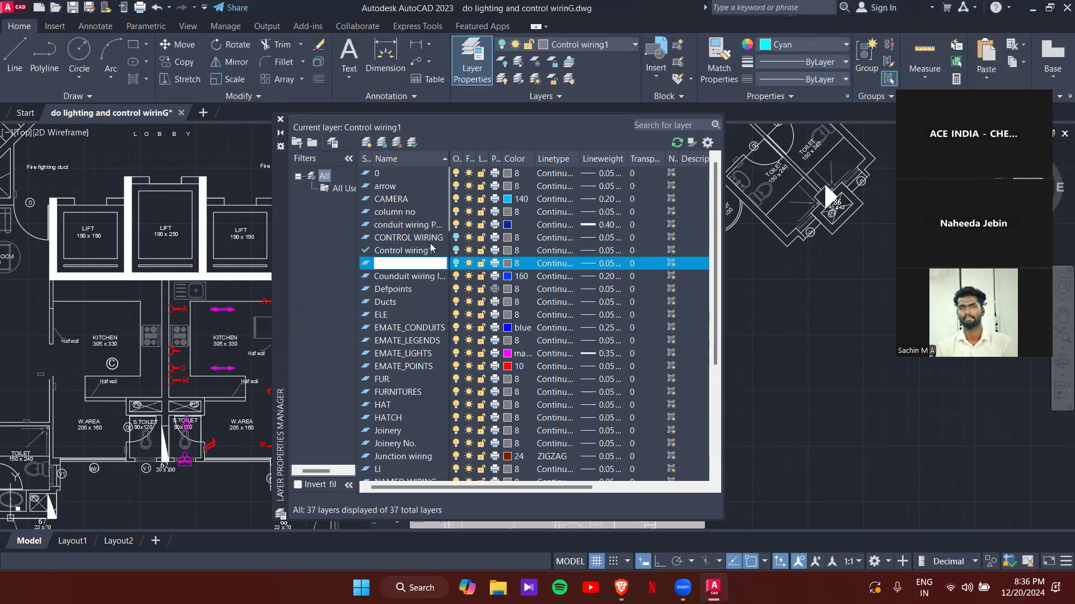
{"action": "key", "text": "Return"}
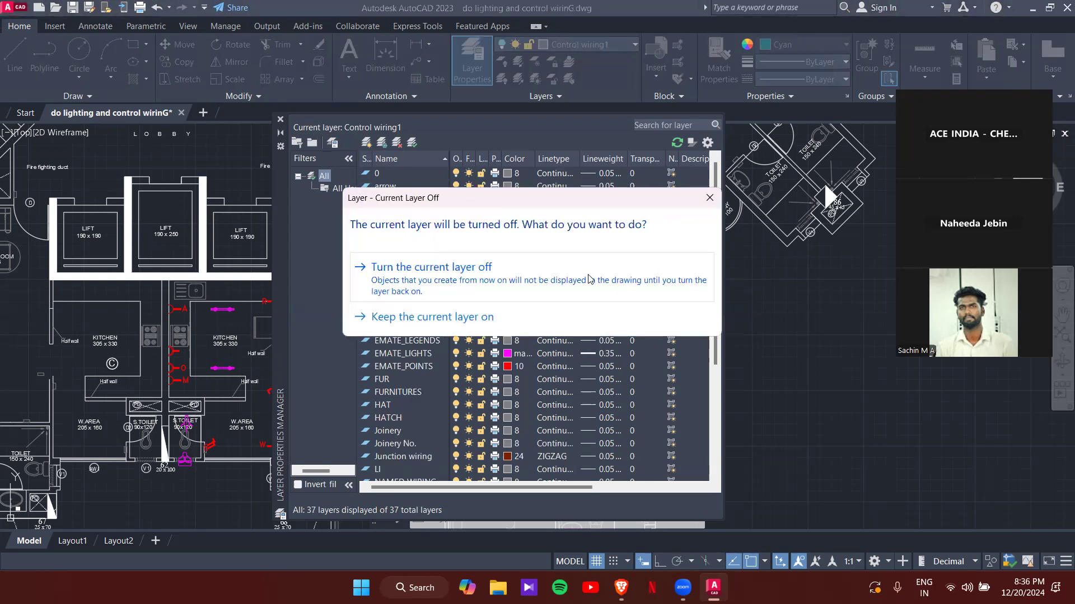
{"action": "left_click", "coordinate": [496, 316]}
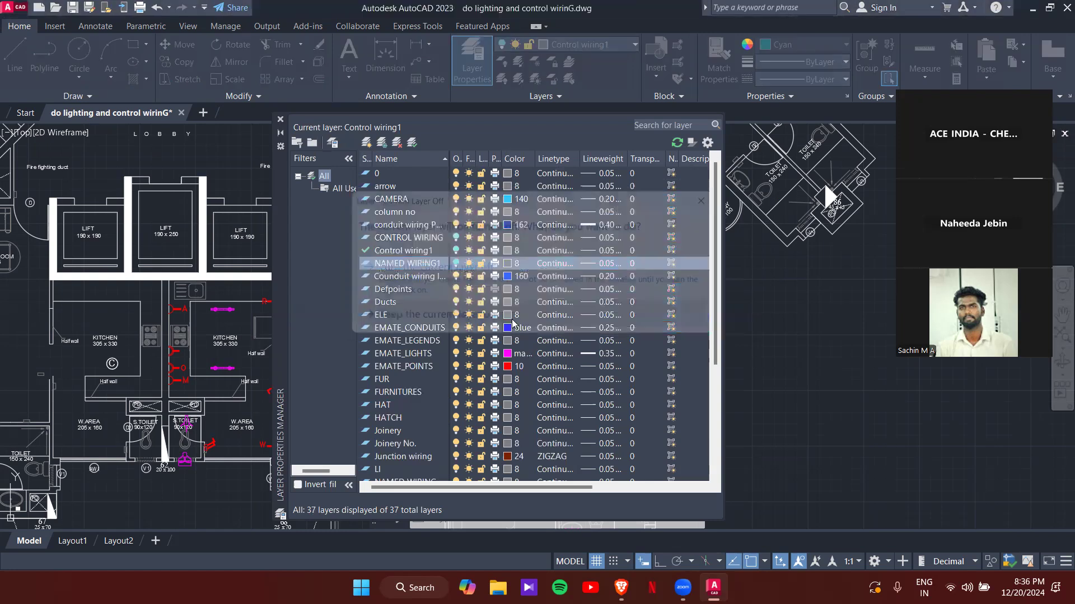
- Attempt to delete the NAMED WIRING layer, select NAMED WIRING1, and close the layer manager
{"action": "scroll", "coordinate": [434, 383], "scroll_direction": "down", "scroll_amount": 2}
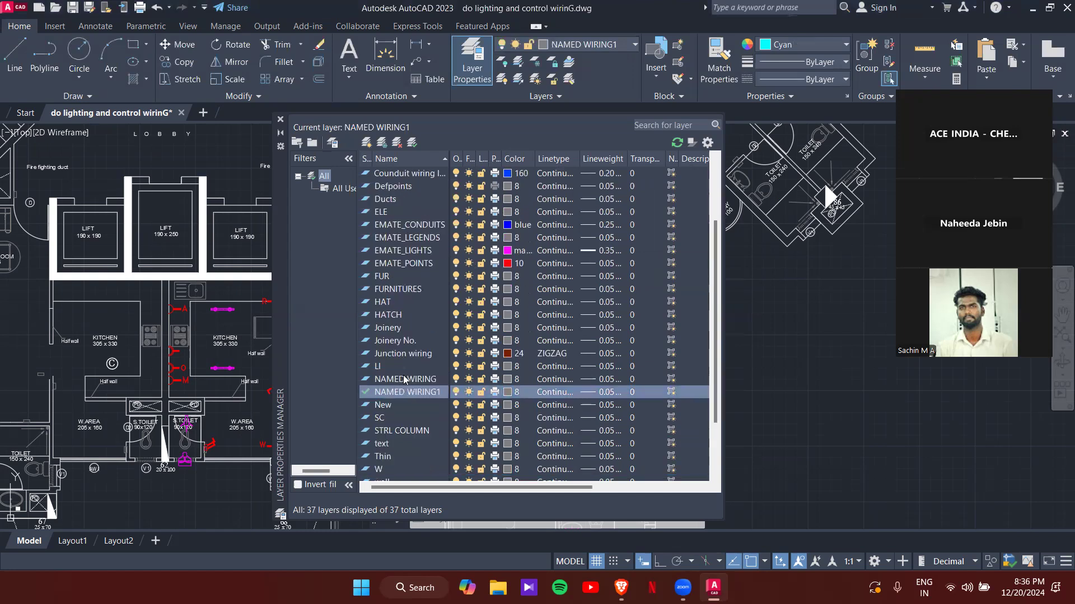
{"action": "right_click", "coordinate": [407, 380]}
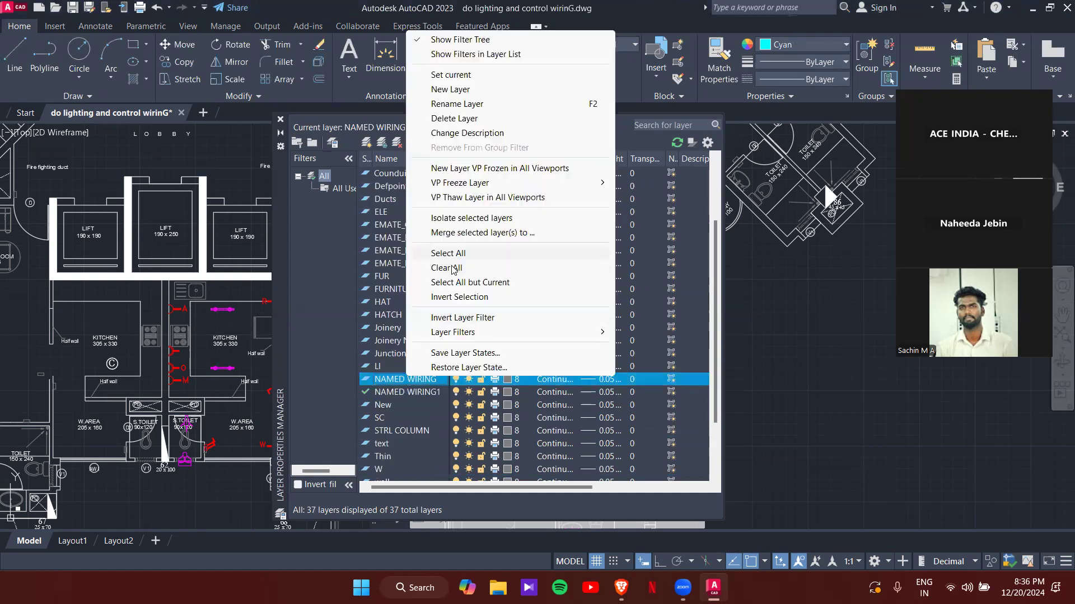
{"action": "left_click", "coordinate": [454, 119]}
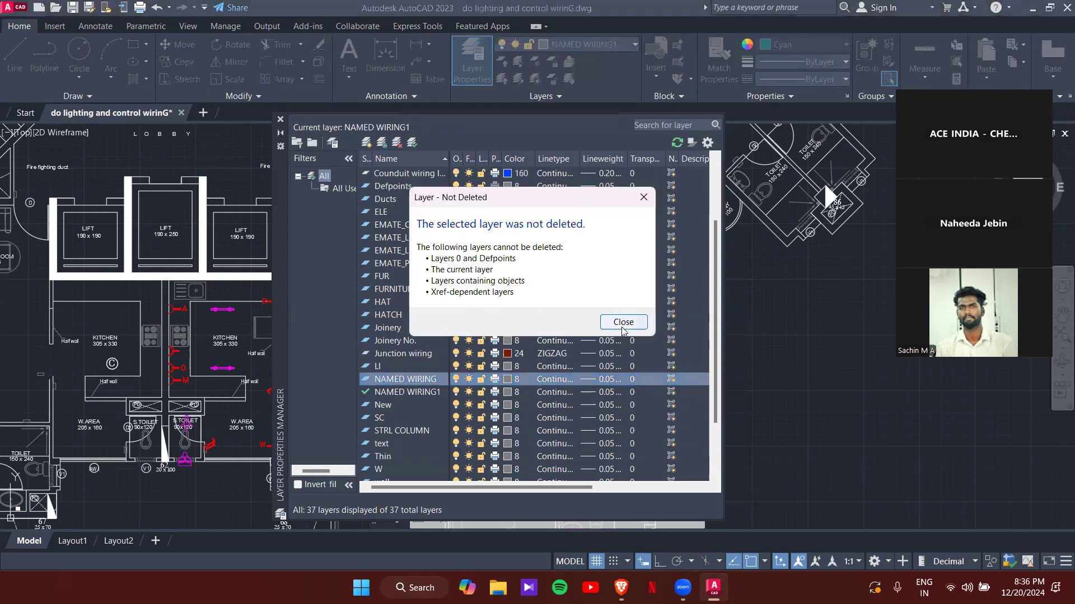
{"action": "left_click", "coordinate": [621, 323]}
{"action": "left_click", "coordinate": [409, 392]}
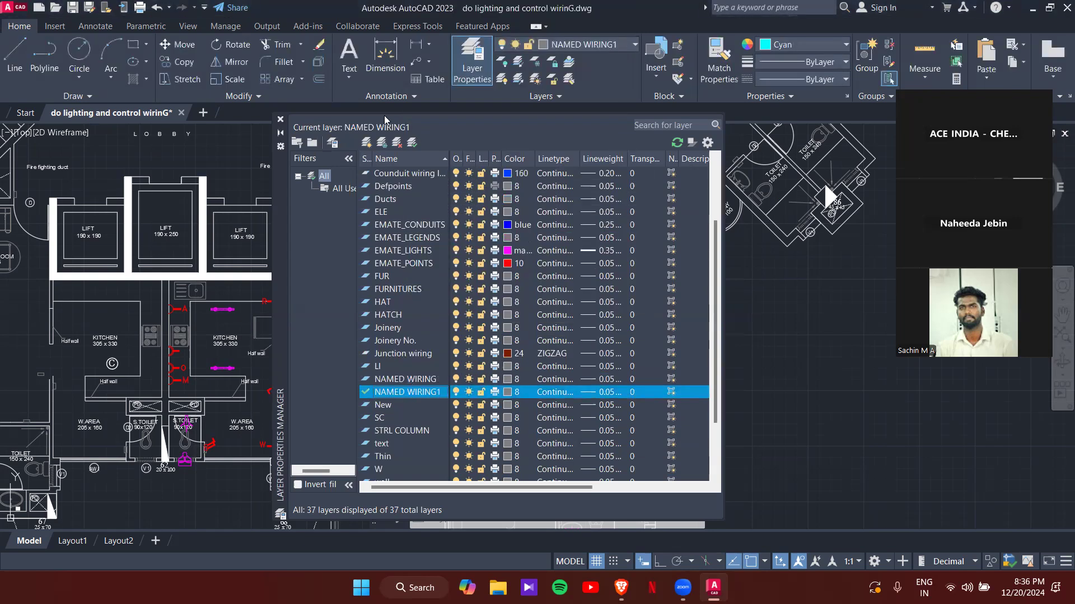
{"action": "left_click", "coordinate": [280, 119]}
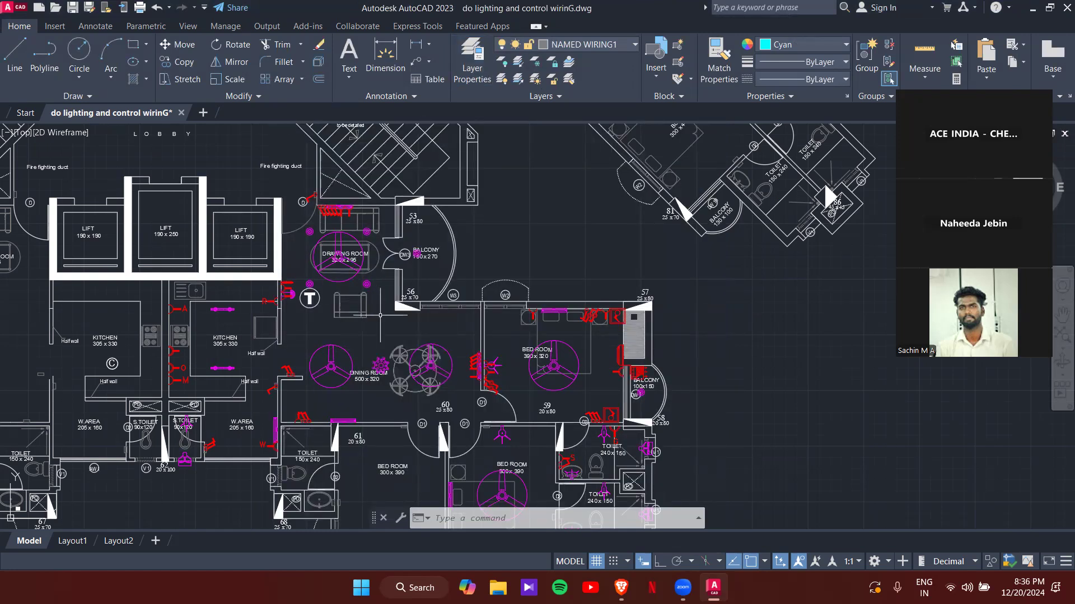
- Start MTEXT and frame a text box on the drawing-room armchair
{"action": "scroll", "coordinate": [380, 315], "scroll_direction": "up", "scroll_amount": 6}
{"action": "scroll", "coordinate": [428, 352], "scroll_direction": "down", "scroll_amount": 4}
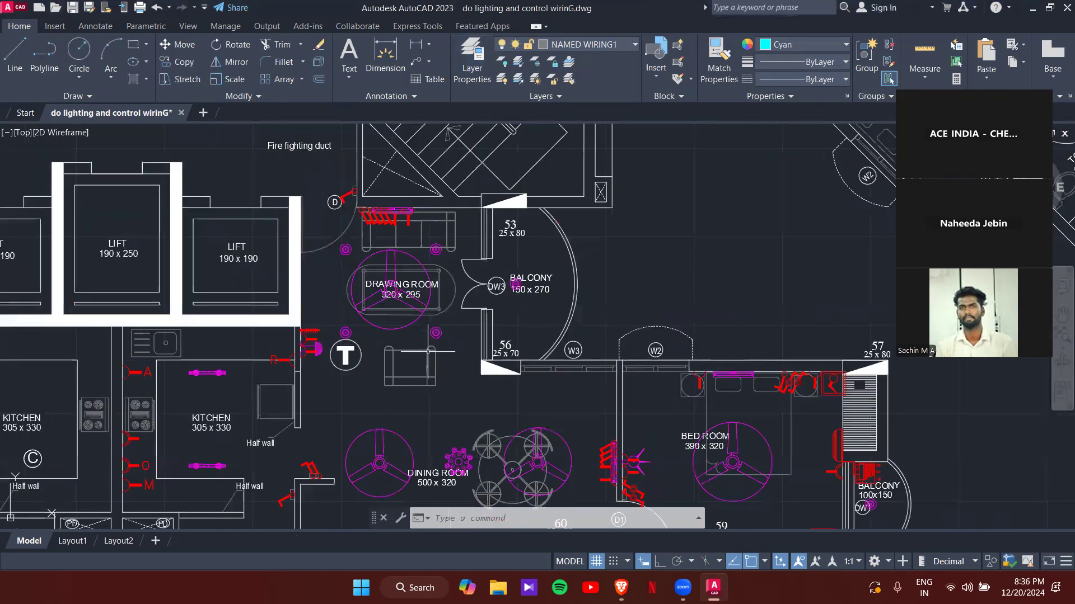
{"action": "type", "text": "MT"}
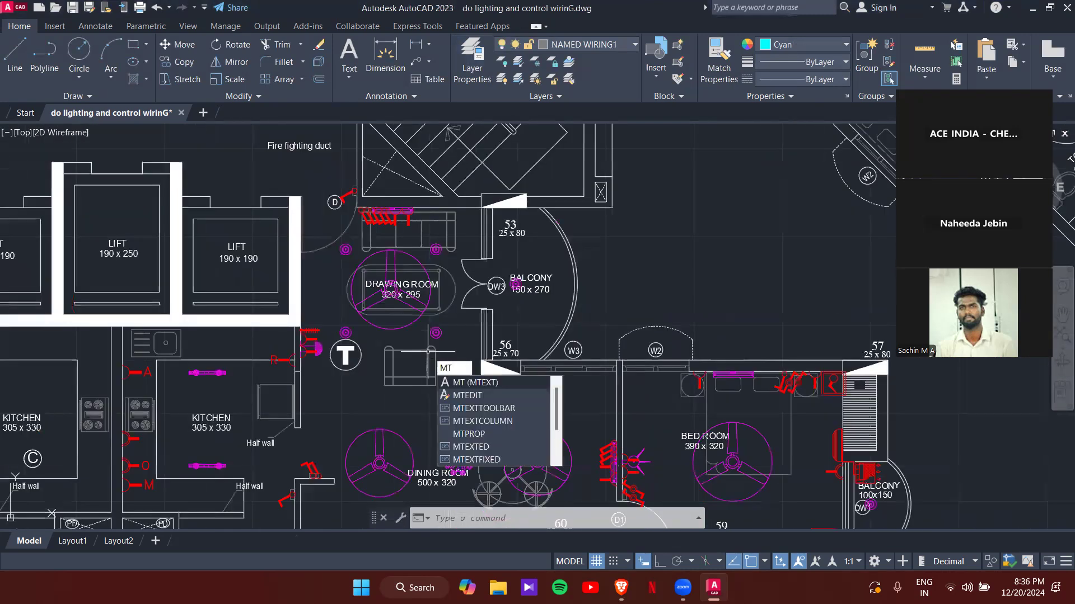
{"action": "key", "text": "Return"}
{"action": "scroll", "coordinate": [428, 352], "scroll_direction": "up", "scroll_amount": 4}
{"action": "left_click", "coordinate": [344, 339]}
{"action": "left_click", "coordinate": [371, 363]}
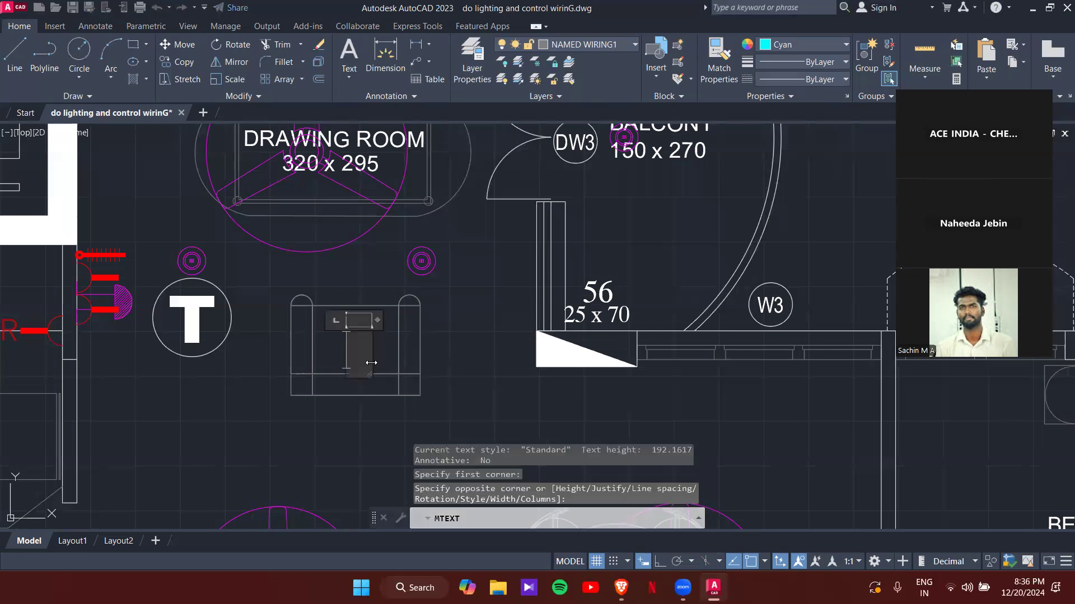
- Type the letter A, set its colour to yellow, and close the text editor
{"action": "type", "text": "A"}
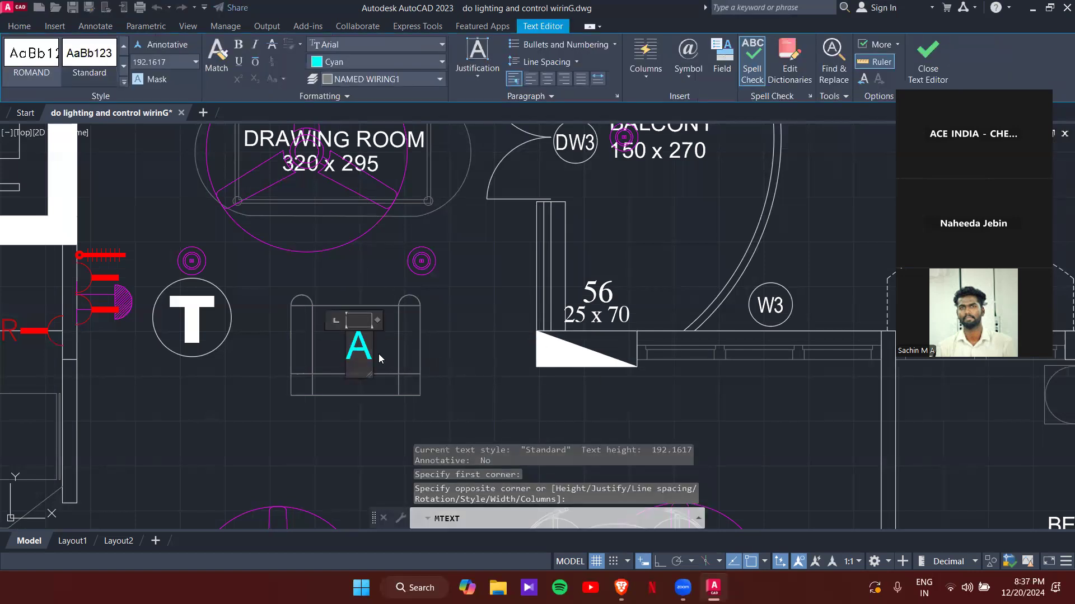
{"action": "left_click", "coordinate": [340, 63]}
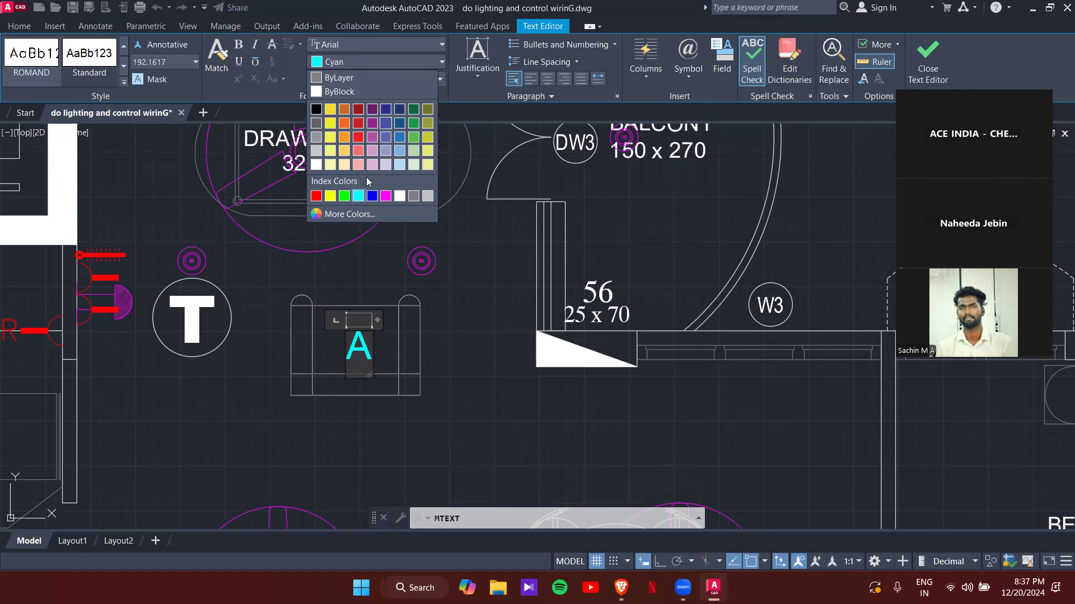
{"action": "left_click", "coordinate": [364, 354]}
{"action": "left_click", "coordinate": [352, 62]}
{"action": "left_click", "coordinate": [405, 196]}
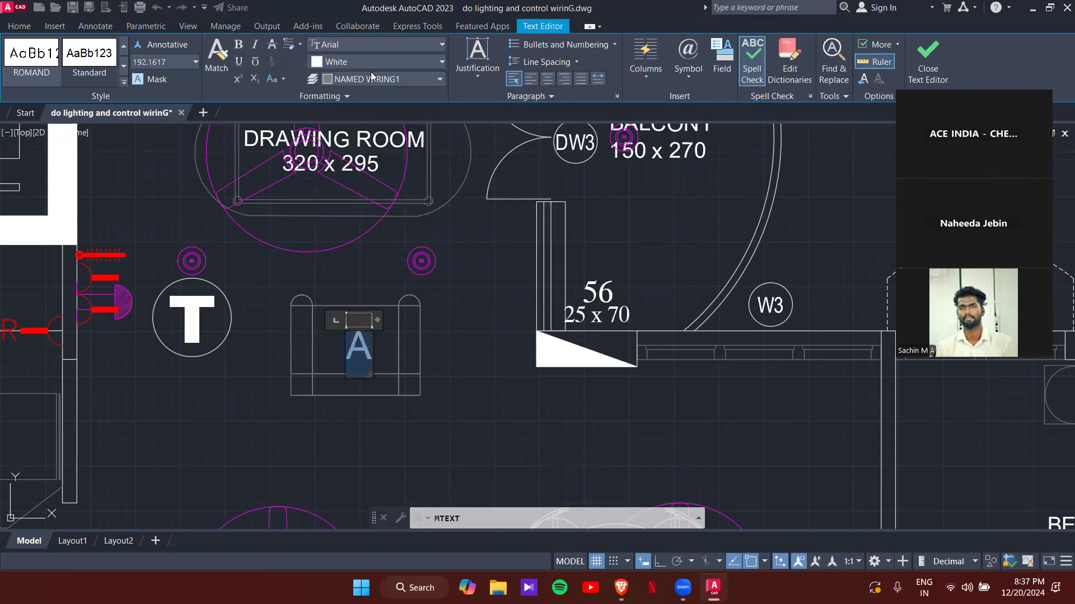
{"action": "left_click", "coordinate": [325, 62]}
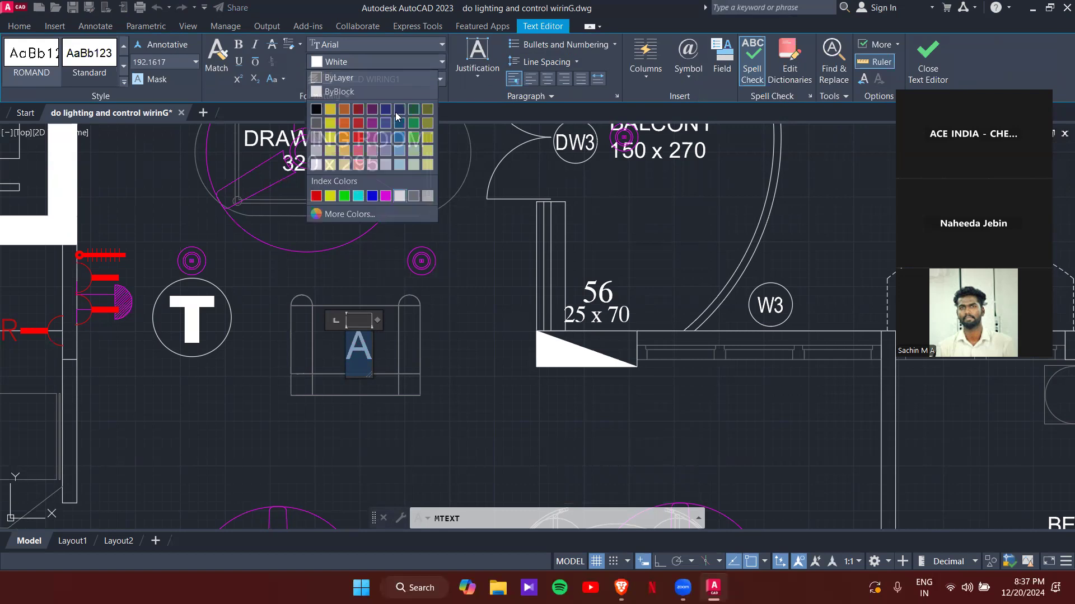
{"action": "left_click", "coordinate": [358, 136]}
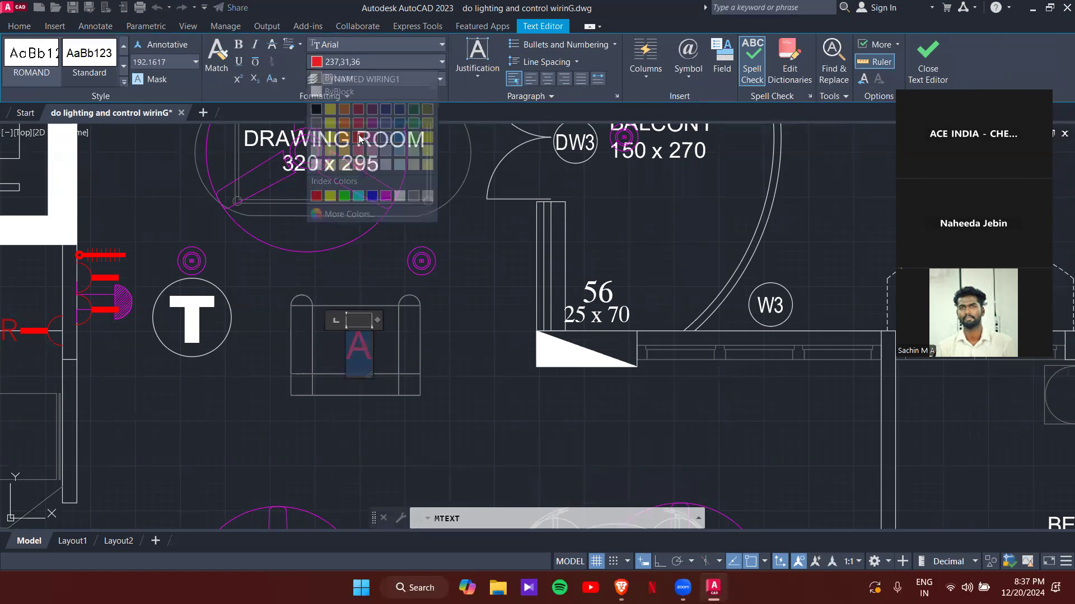
{"action": "left_click", "coordinate": [368, 61]}
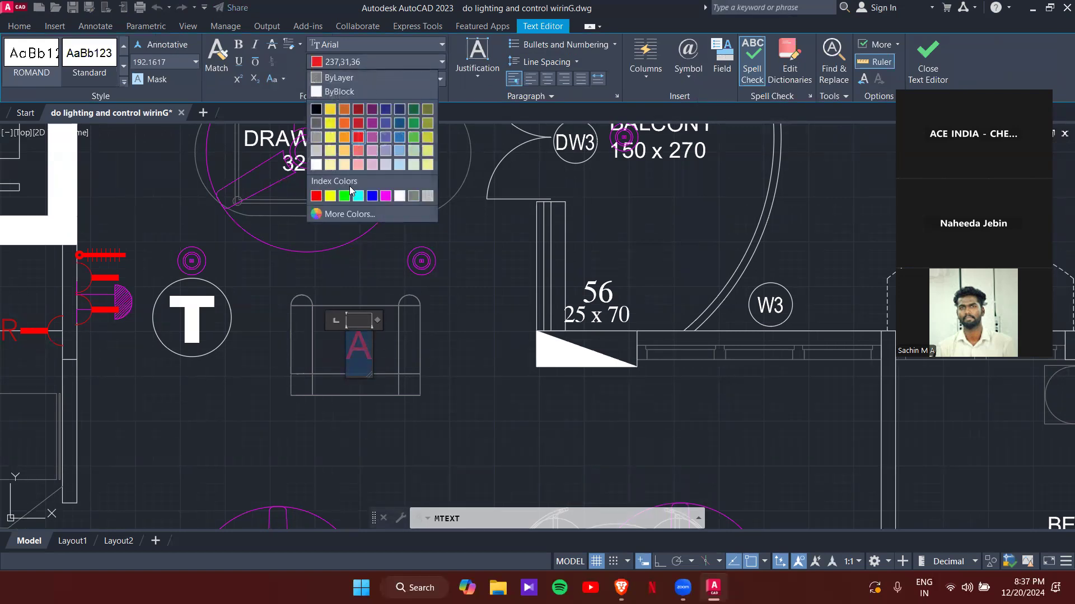
{"action": "left_click", "coordinate": [329, 123]}
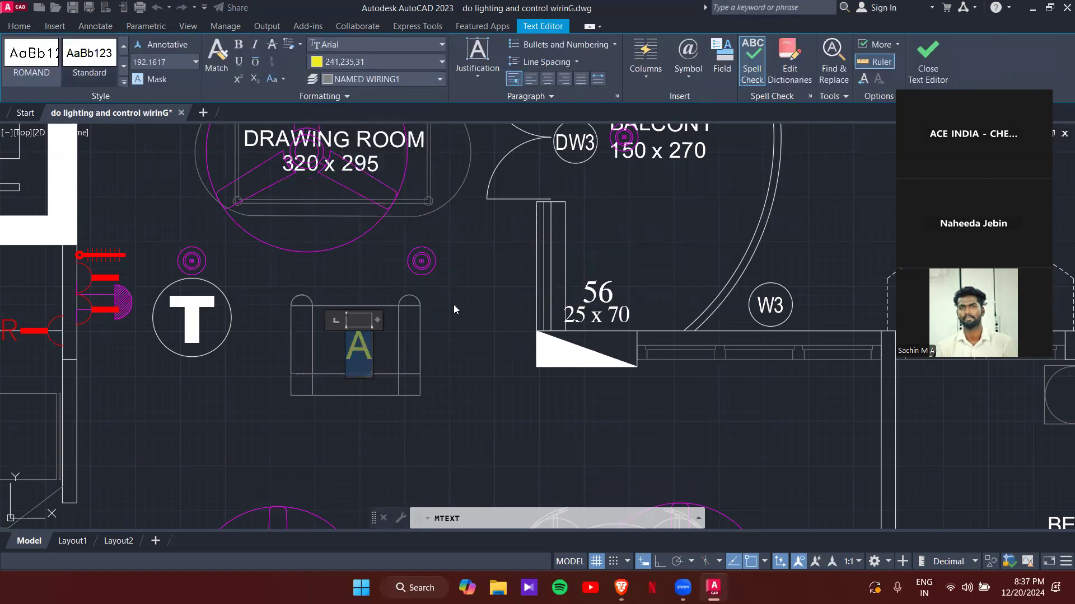
{"action": "left_click", "coordinate": [452, 334]}
{"action": "scroll", "coordinate": [367, 352], "scroll_direction": "up", "scroll_amount": 5}
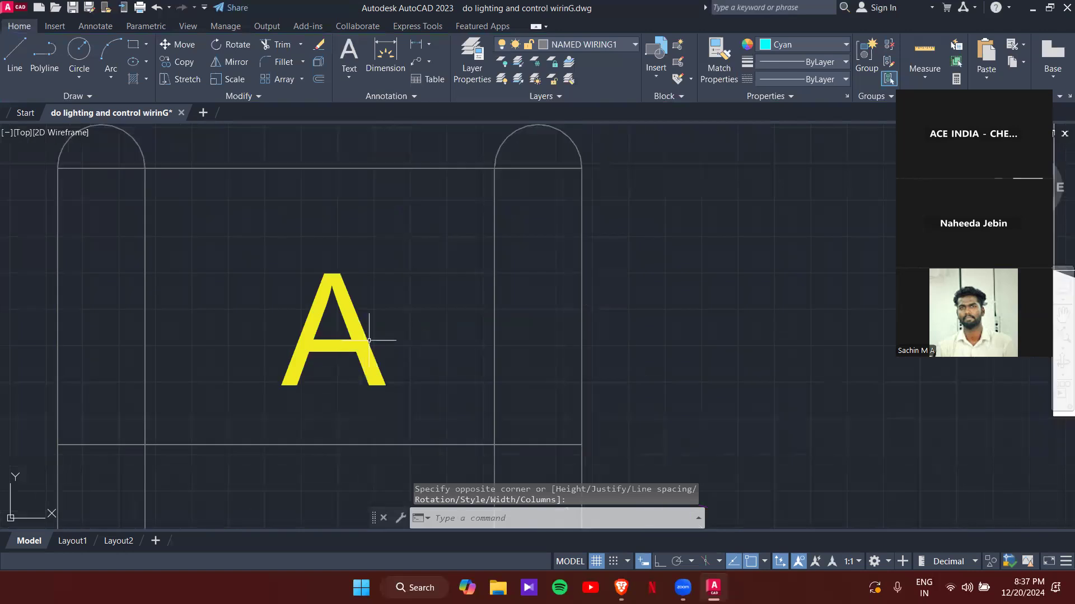
- Draw a circle centred on the letter A that encloses it
{"action": "left_click", "coordinate": [370, 339]}
{"action": "scroll", "coordinate": [370, 339], "scroll_direction": "down", "scroll_amount": 4}
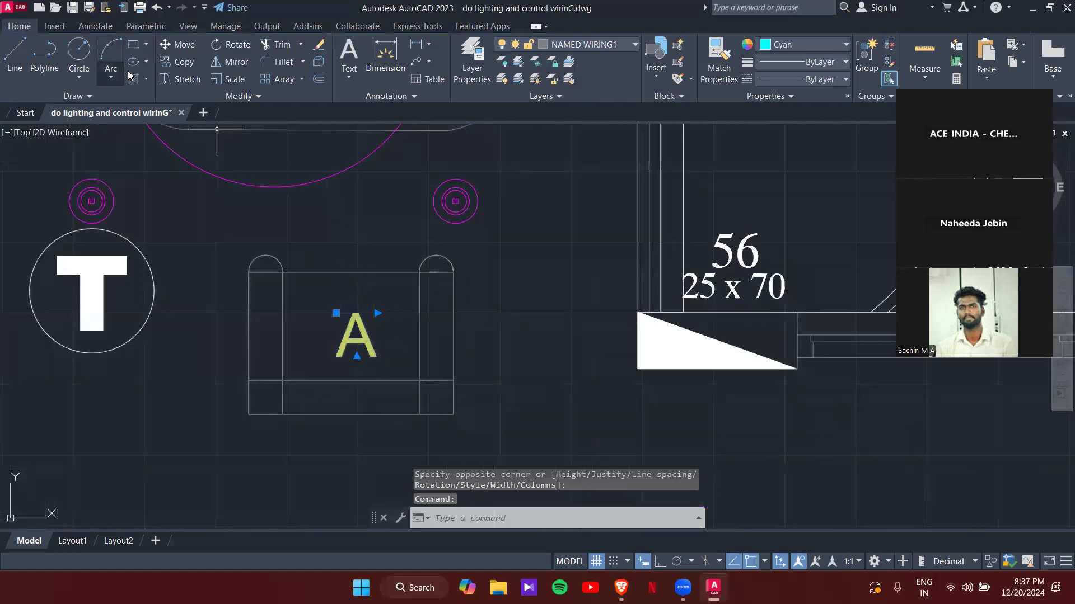
{"action": "left_click", "coordinate": [79, 50]}
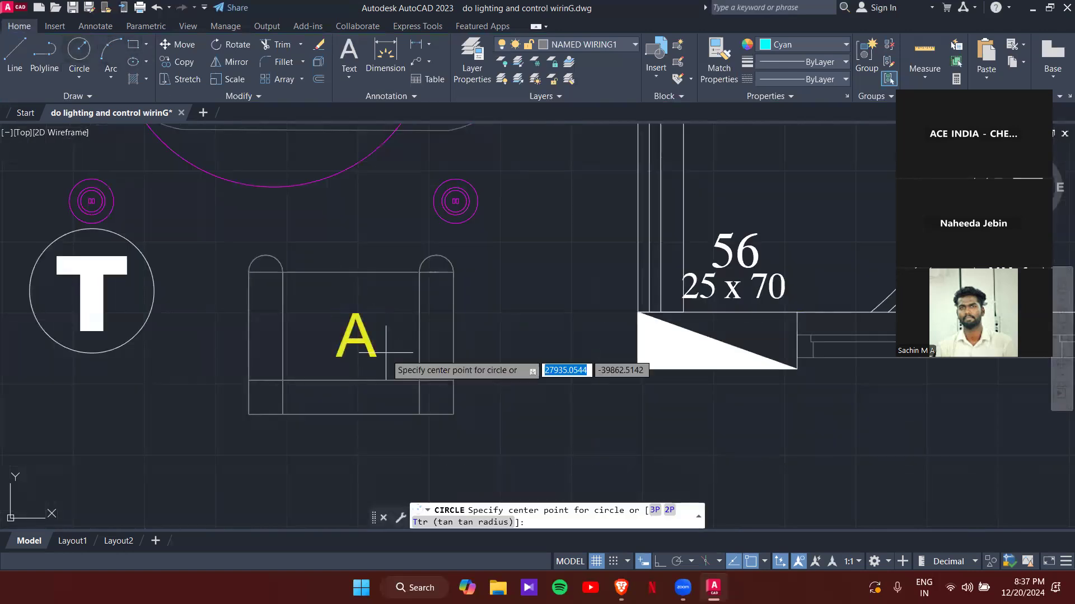
{"action": "left_click", "coordinate": [356, 339]}
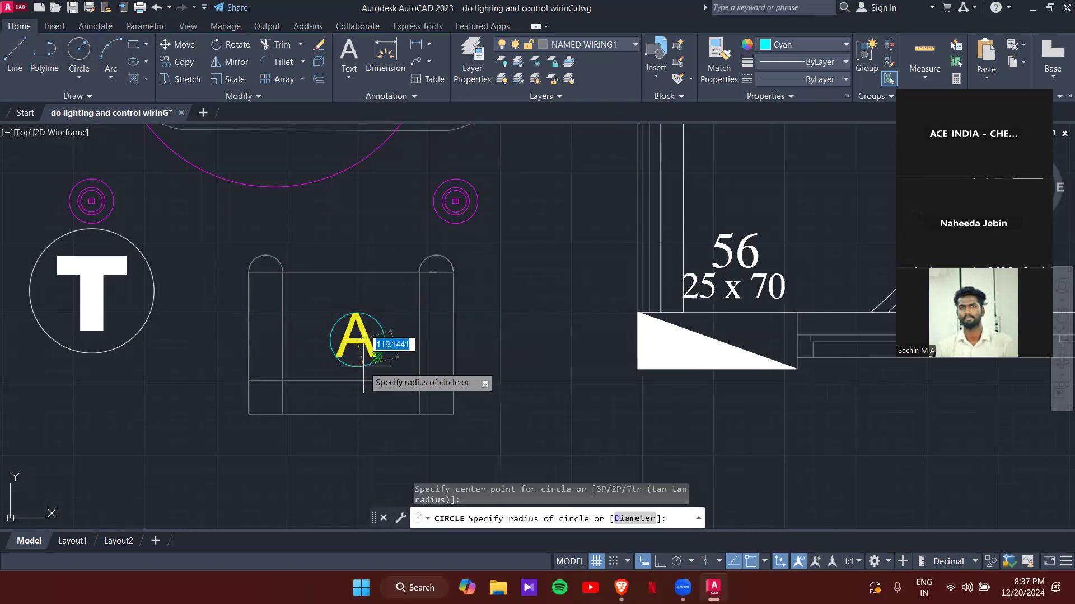
{"action": "left_click", "coordinate": [366, 371]}
- Enlarge the circle slightly by dragging its bottom grip
{"action": "scroll", "coordinate": [340, 335], "scroll_direction": "up", "scroll_amount": 5}
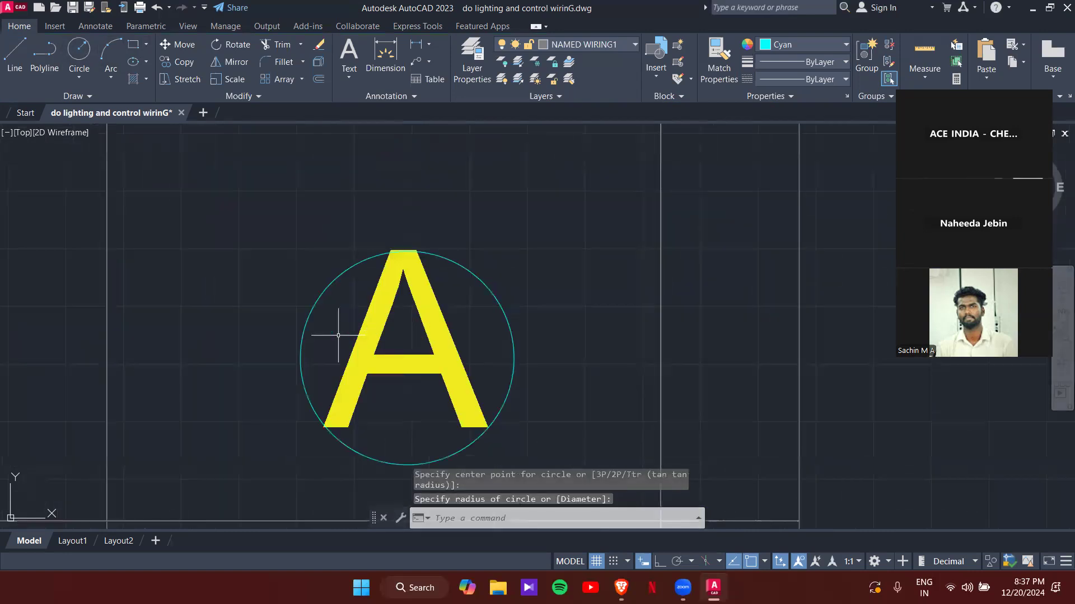
{"action": "scroll", "coordinate": [408, 431], "scroll_direction": "down", "scroll_amount": 4}
{"action": "scroll", "coordinate": [380, 364], "scroll_direction": "up", "scroll_amount": 4}
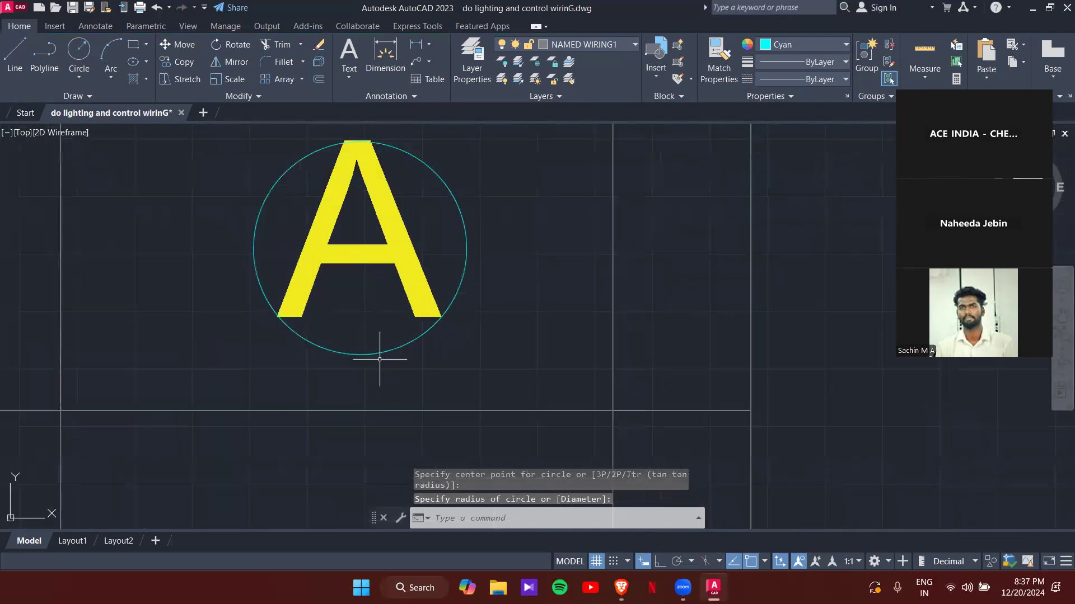
{"action": "left_click", "coordinate": [364, 356]}
{"action": "left_click", "coordinate": [360, 355]}
{"action": "left_click", "coordinate": [361, 359]}
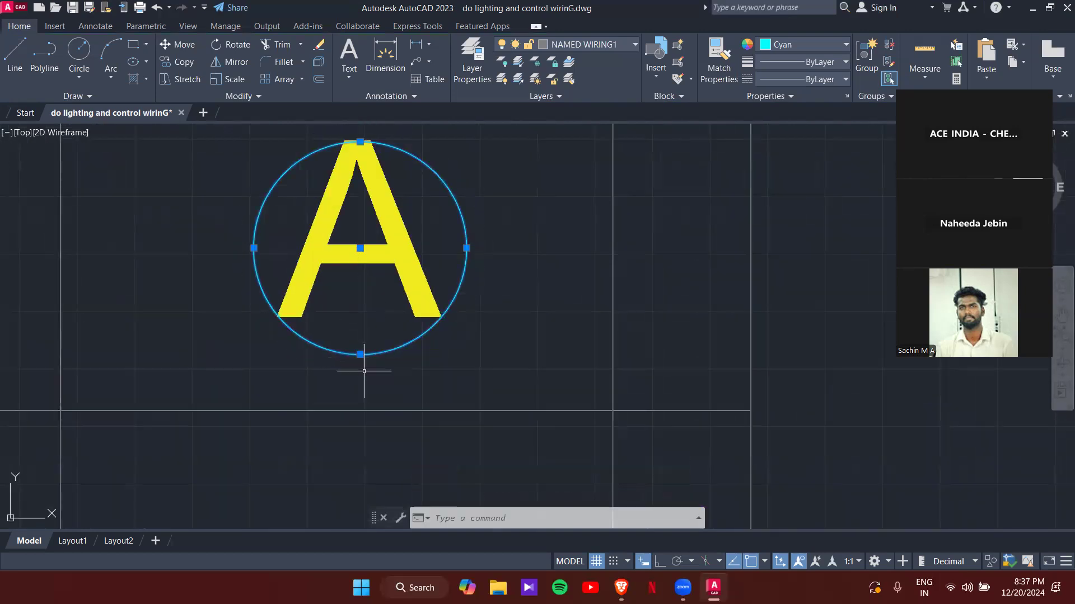
{"action": "left_click", "coordinate": [360, 355]}
{"action": "left_click", "coordinate": [358, 372]}
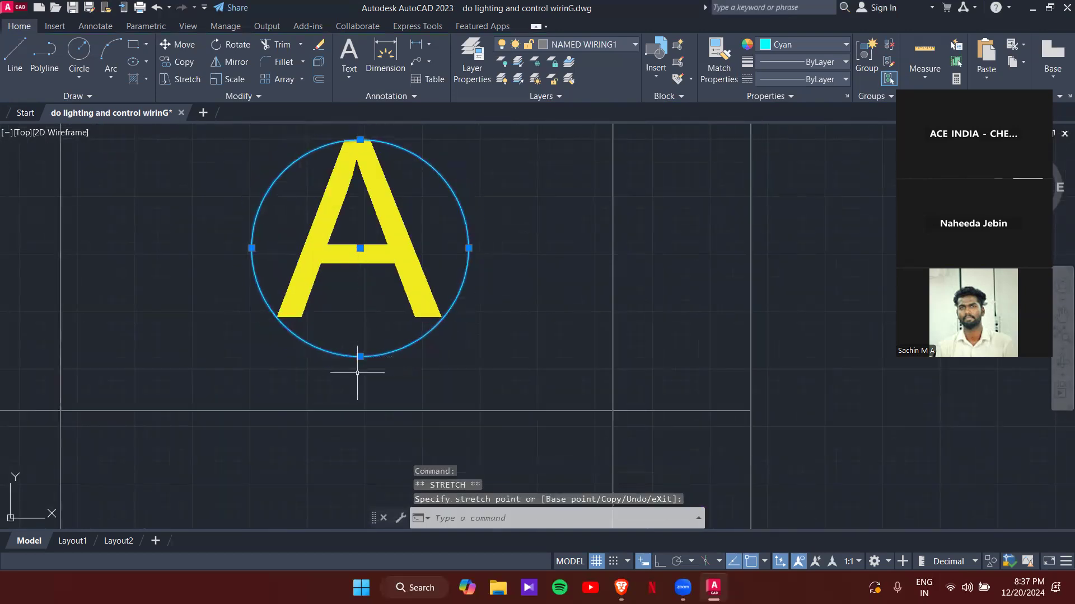
{"action": "left_click", "coordinate": [360, 357]}
{"action": "key", "text": "Escape"}
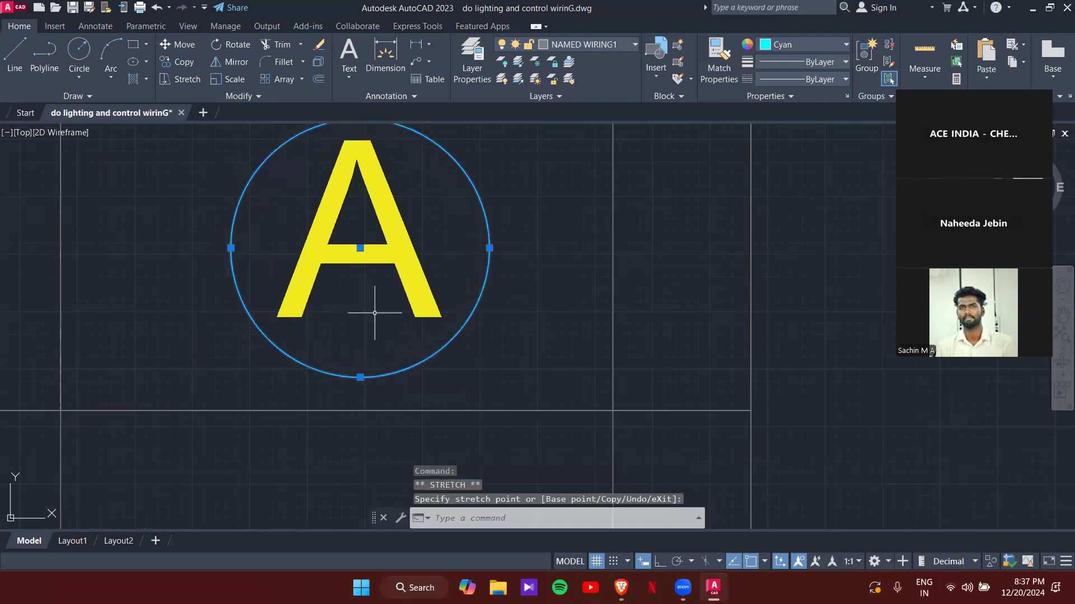
{"action": "scroll", "coordinate": [371, 311], "scroll_direction": "down", "scroll_amount": 4}
{"action": "key", "text": "Escape"}
{"action": "scroll", "coordinate": [380, 306], "scroll_direction": "up", "scroll_amount": 4}
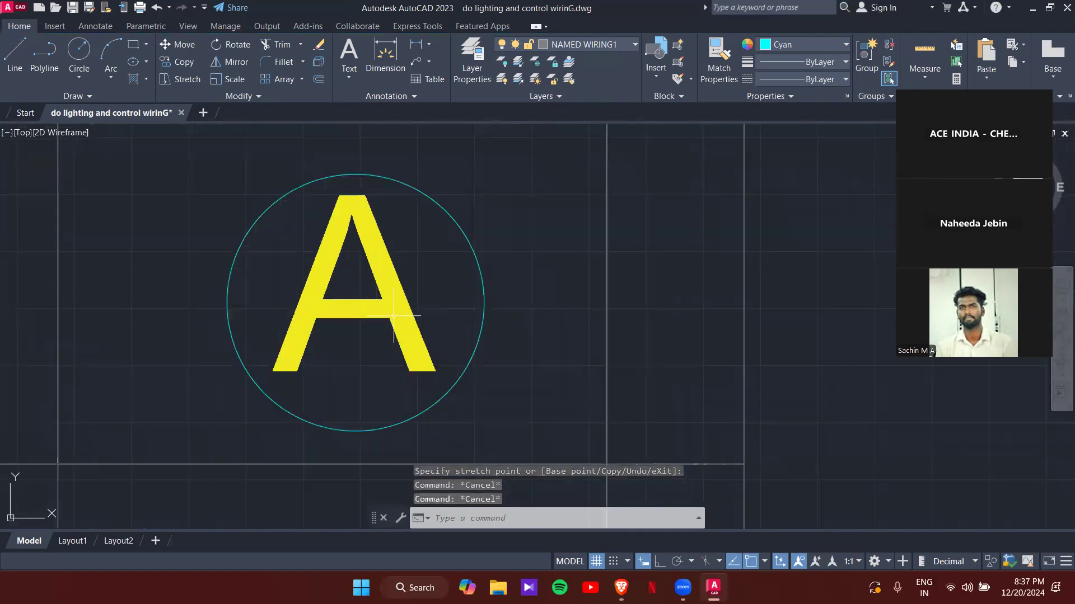
- Change the circle's colour from cyan to Yellow in the Properties panel
{"action": "left_click", "coordinate": [446, 387]}
{"action": "left_click", "coordinate": [448, 394]}
{"action": "left_click", "coordinate": [442, 389]}
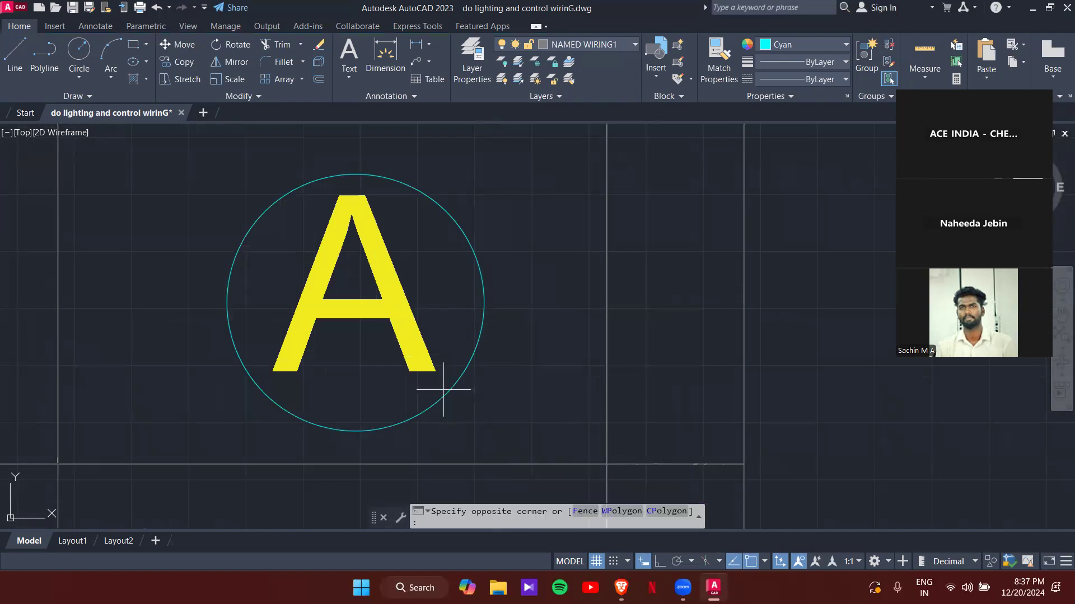
{"action": "left_click", "coordinate": [445, 394]}
{"action": "left_click", "coordinate": [448, 395]}
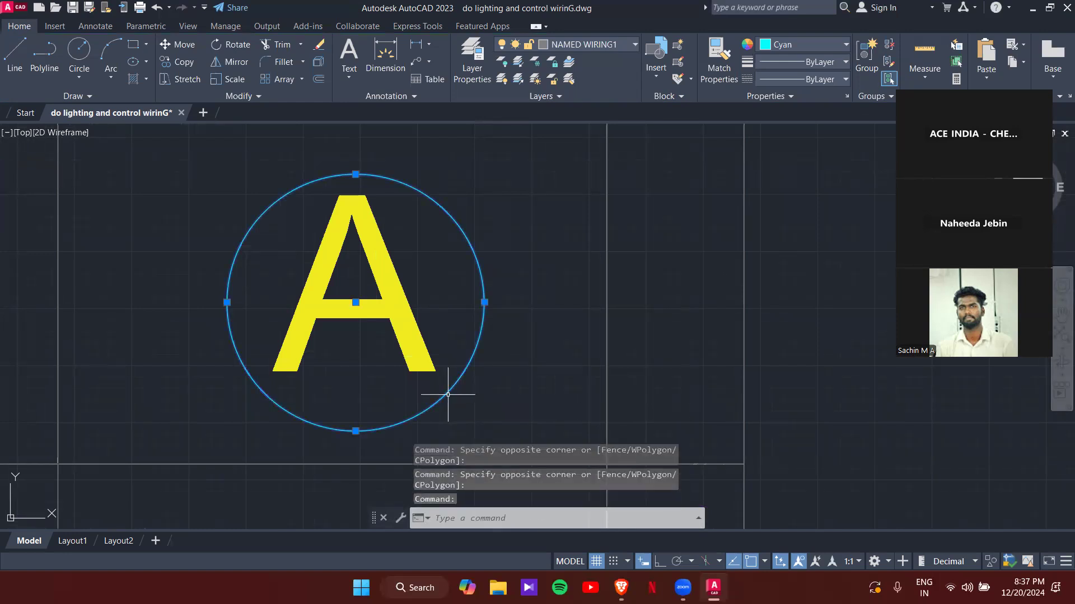
{"action": "left_click", "coordinate": [789, 44]}
{"action": "left_click", "coordinate": [779, 178]}
{"action": "key", "text": "Escape"}
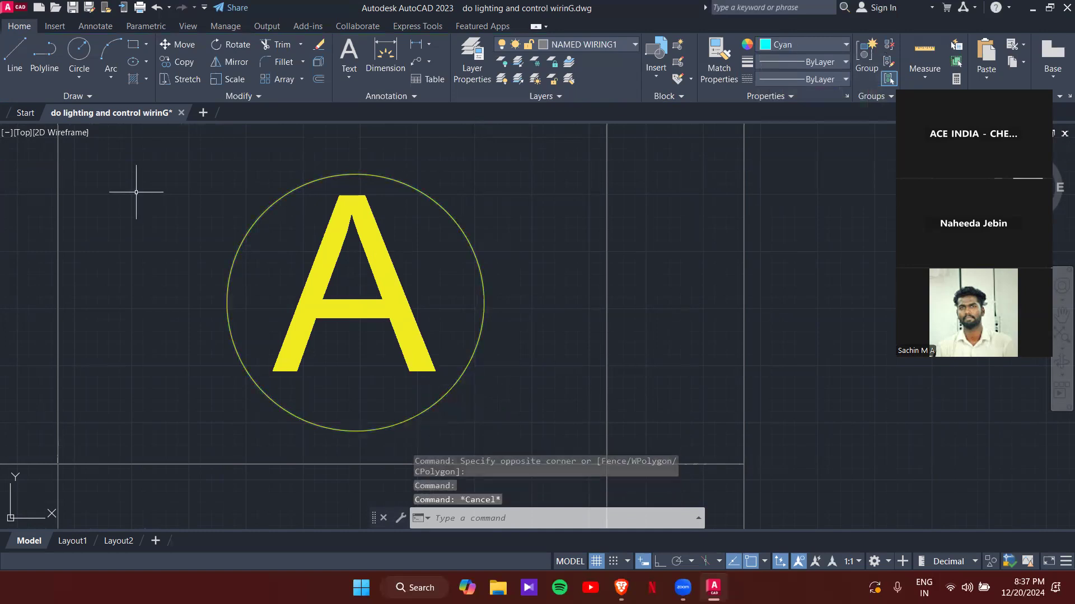
{"action": "left_click", "coordinate": [439, 398]}
{"action": "key", "text": "Escape"}
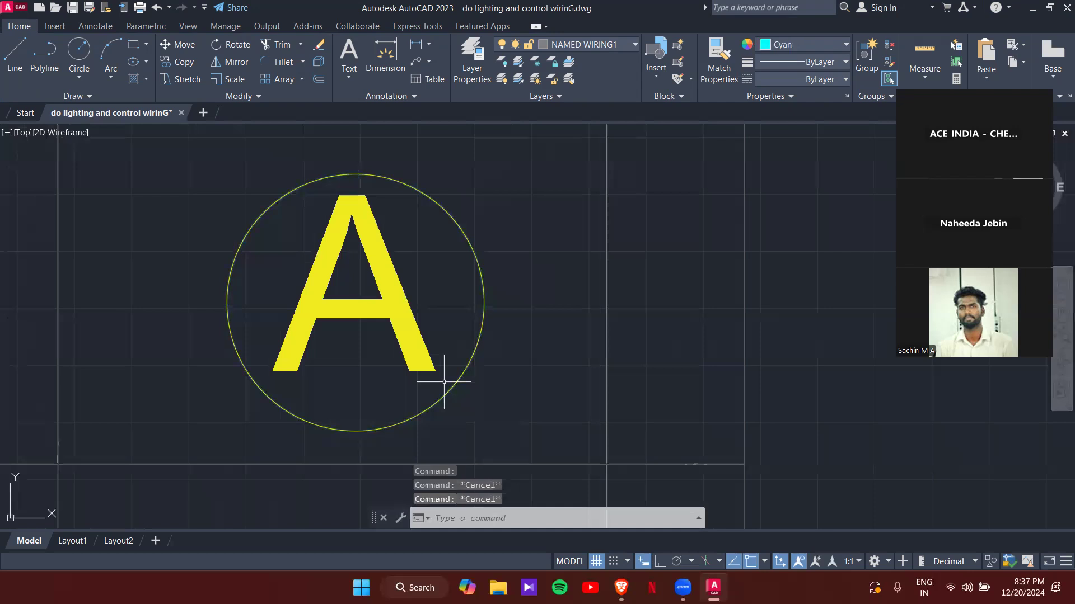
{"action": "scroll", "coordinate": [442, 392], "scroll_direction": "up", "scroll_amount": 8}
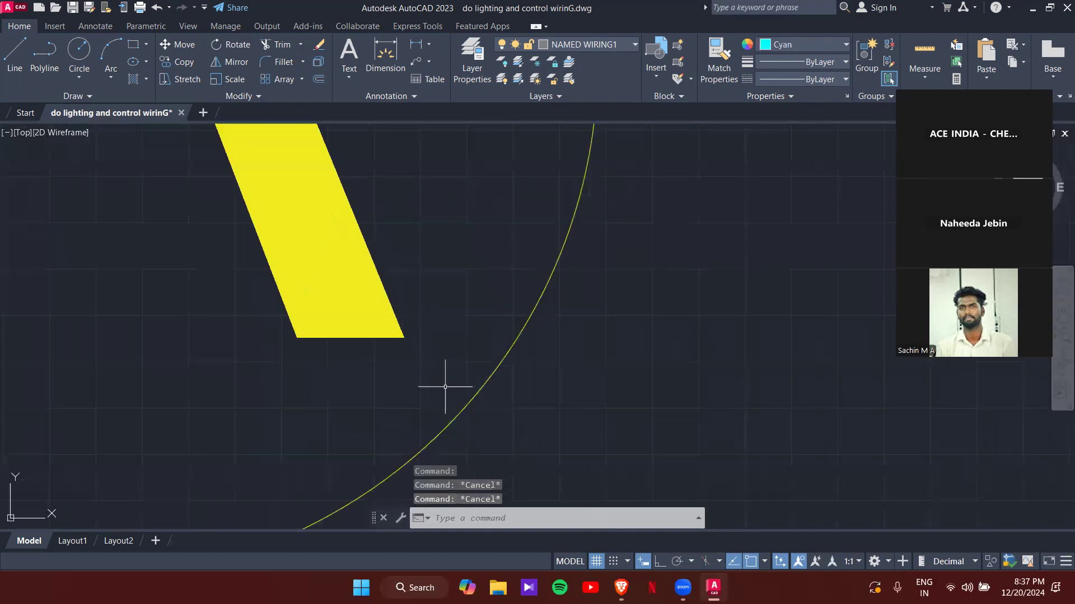
- Break a small gap into the yellow circle with BR at two points
{"action": "type", "text": "br"}
{"action": "left_click", "coordinate": [495, 423]}
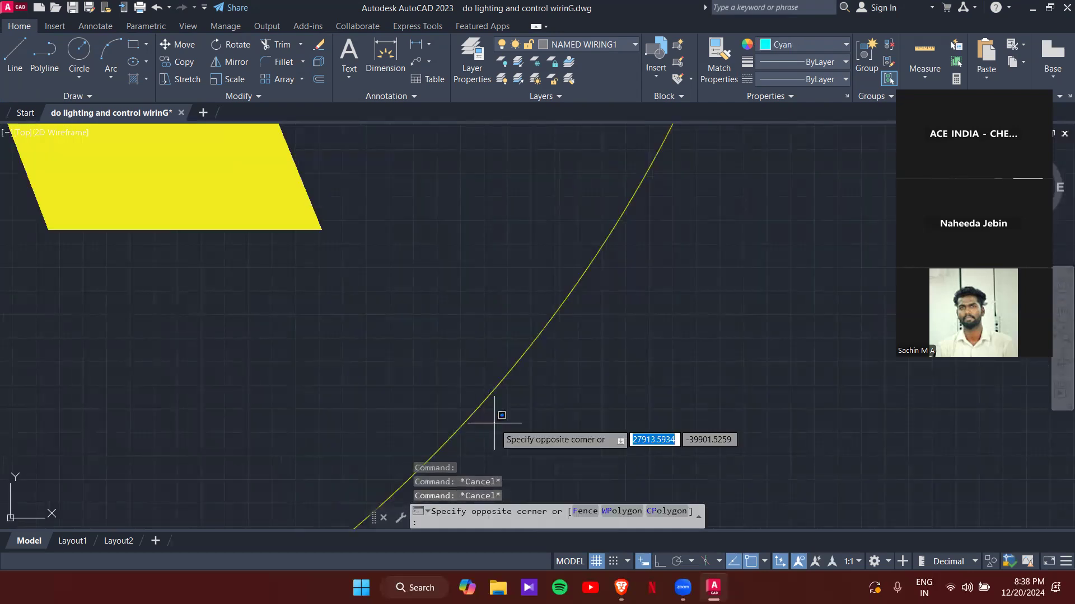
{"action": "left_click", "coordinate": [506, 415]}
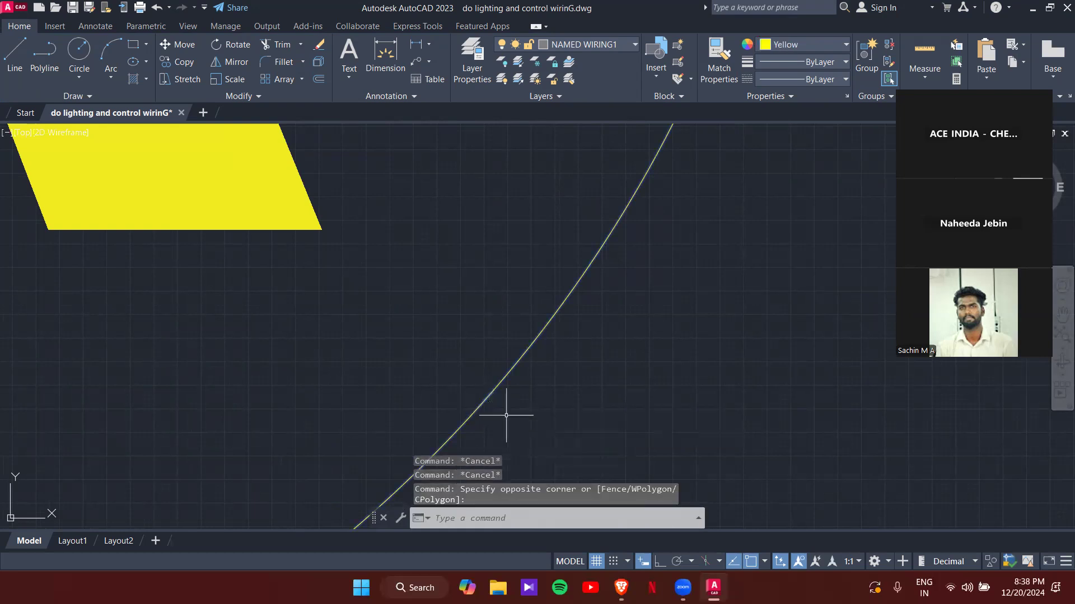
{"action": "key", "text": "Escape"}
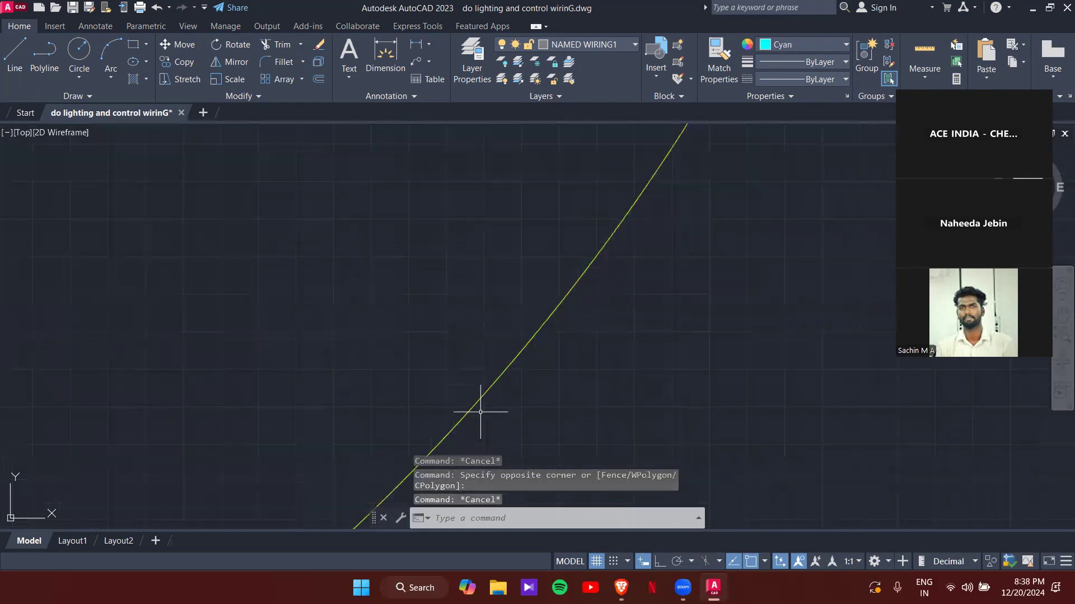
{"action": "type", "text": "BR"}
{"action": "key", "text": "Return"}
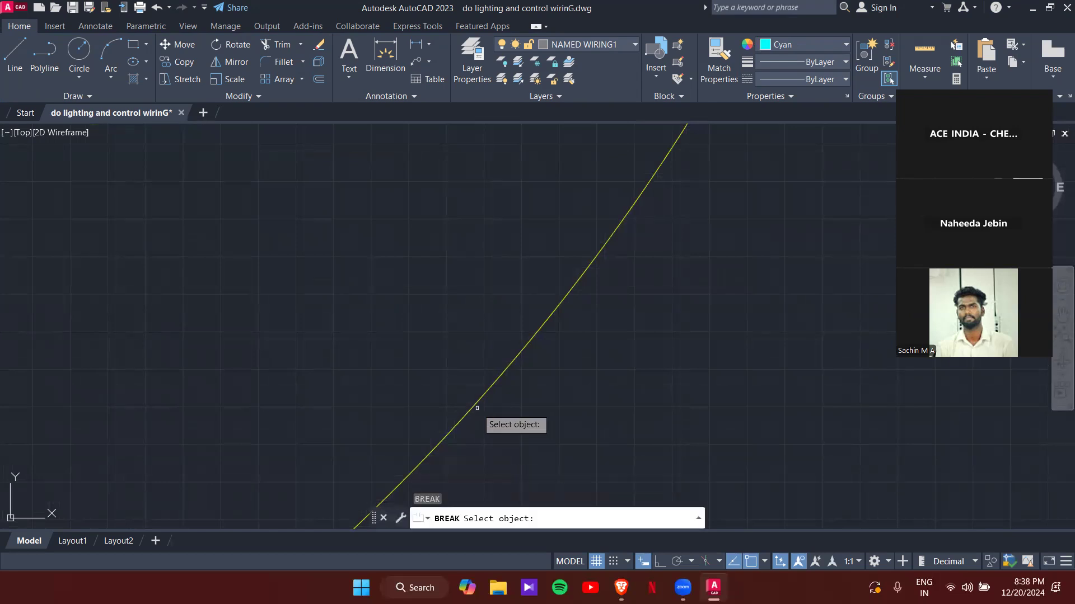
{"action": "left_click", "coordinate": [478, 402]}
{"action": "left_click", "coordinate": [492, 386]}
{"action": "scroll", "coordinate": [470, 409], "scroll_direction": "up", "scroll_amount": 2}
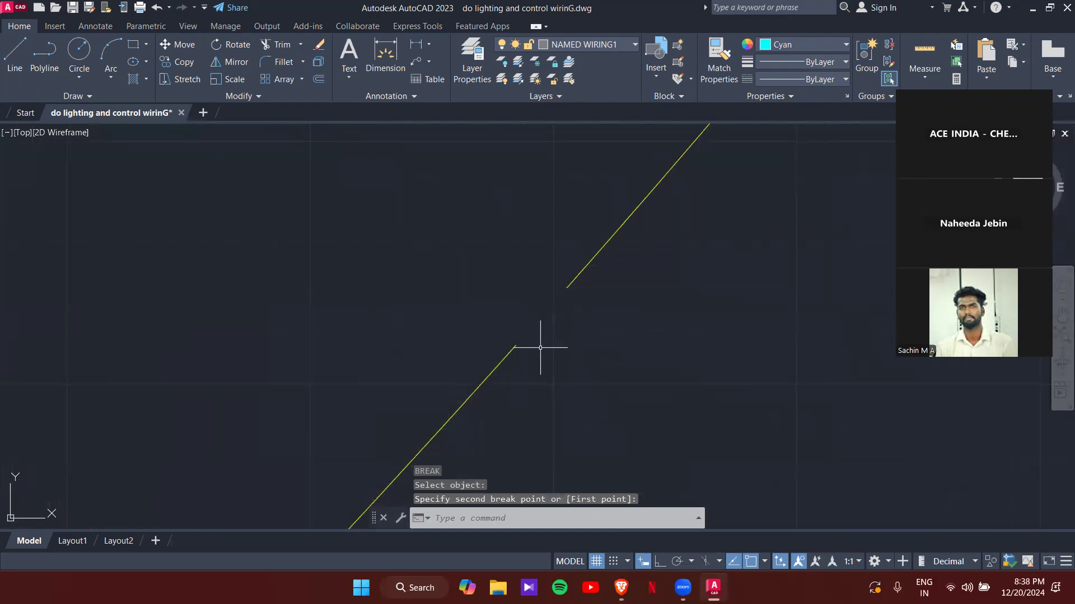
- Make Yellow the current drawing colour
{"action": "type", "text": "PL"}
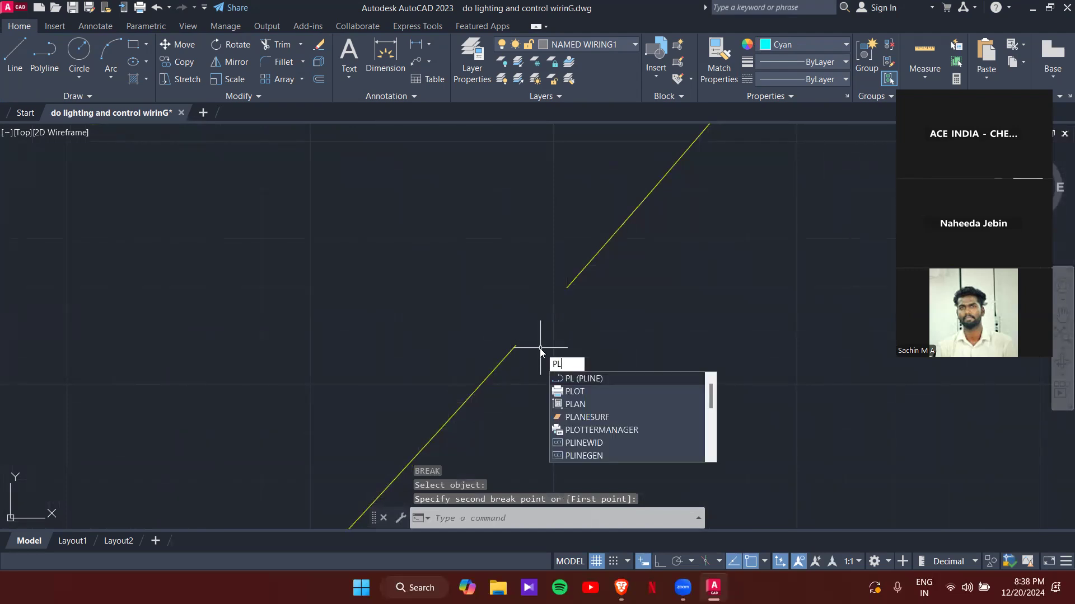
{"action": "left_click", "coordinate": [844, 46]}
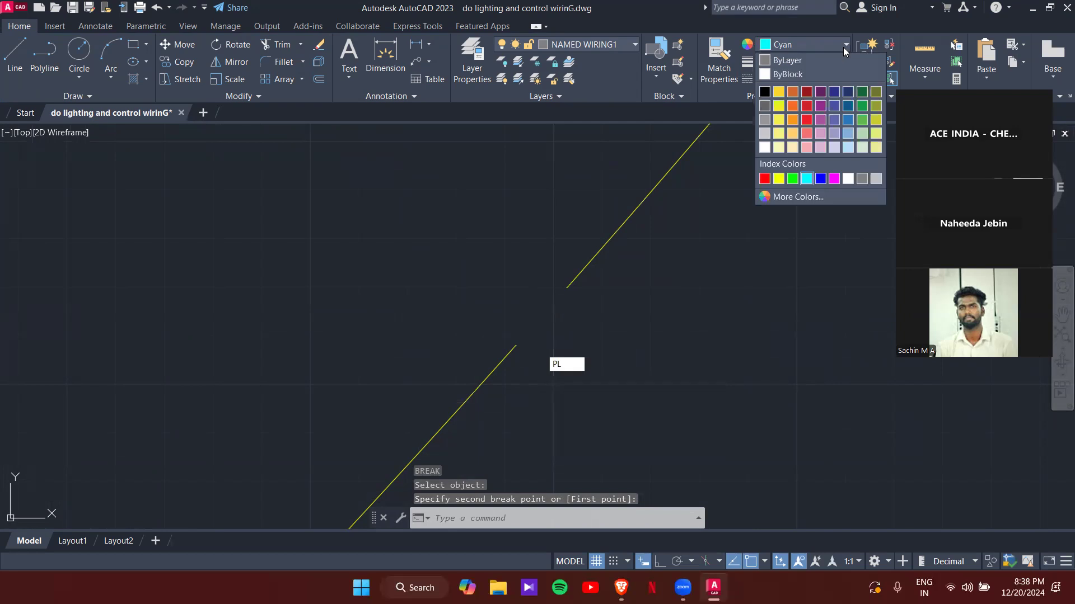
{"action": "left_click", "coordinate": [779, 178]}
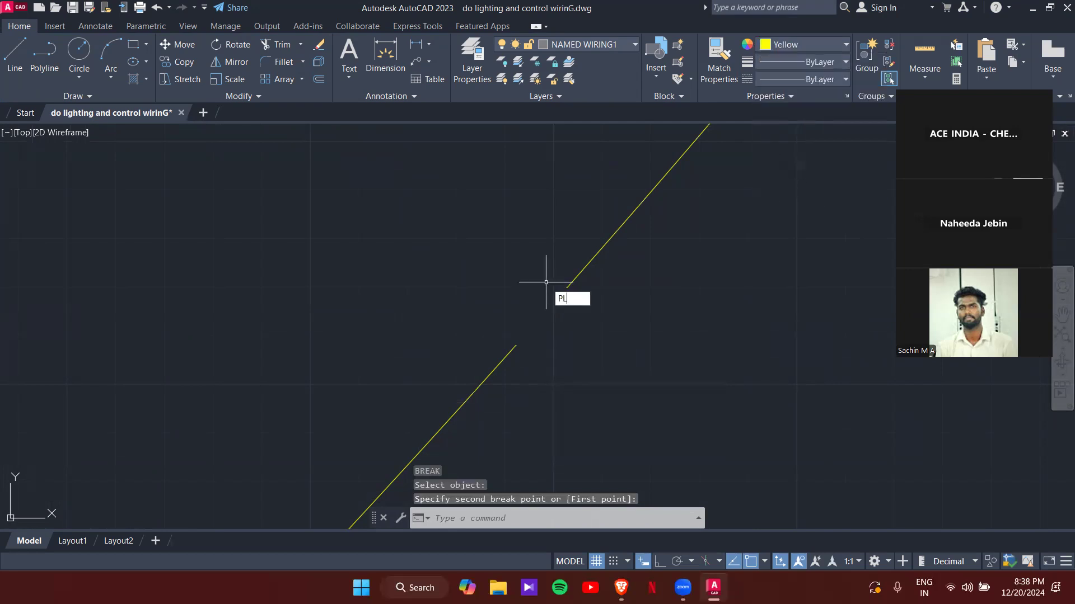
- Join the broken circle around the A into one wide yellow polyline ring
{"action": "key", "text": "Return"}
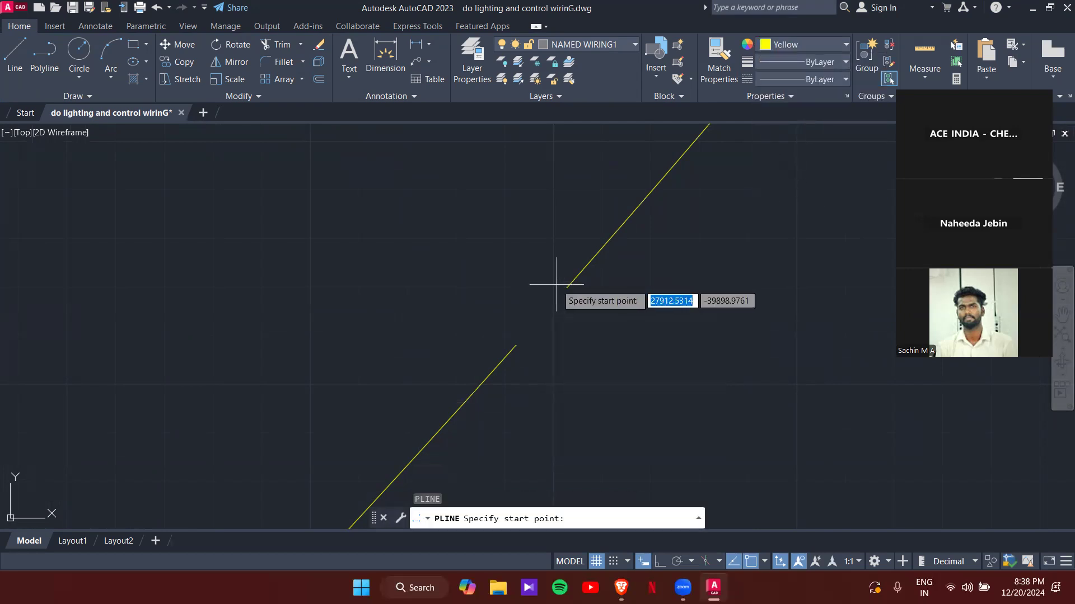
{"action": "left_click", "coordinate": [516, 344]}
{"action": "key", "text": "Escape"}
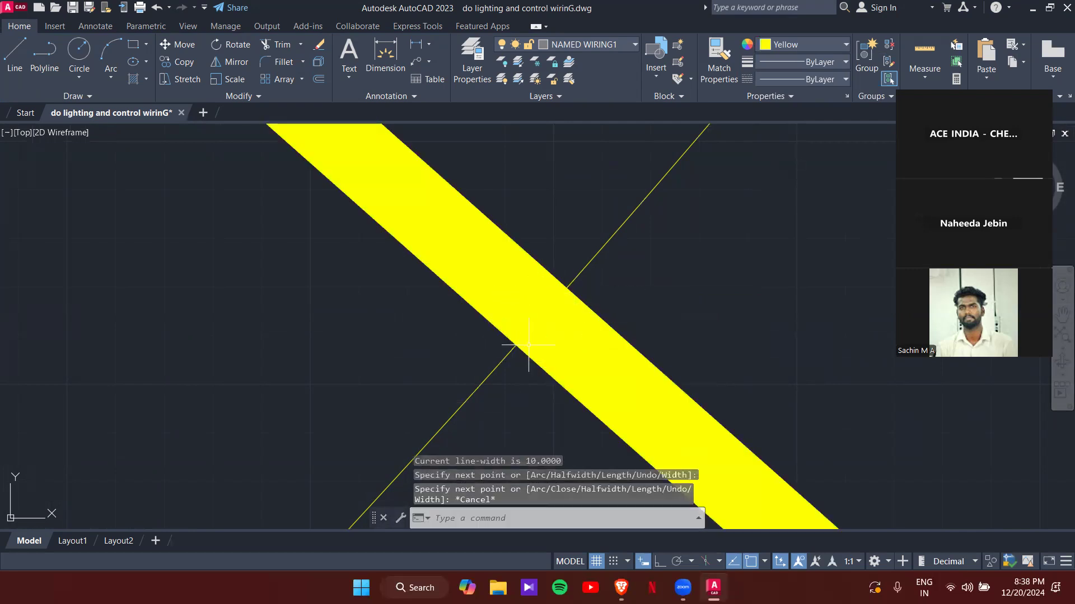
{"action": "scroll", "coordinate": [529, 345], "scroll_direction": "down", "scroll_amount": 3}
{"action": "left_click", "coordinate": [658, 374]}
{"action": "left_click", "coordinate": [477, 261]}
{"action": "scroll", "coordinate": [472, 283], "scroll_direction": "up", "scroll_amount": 5}
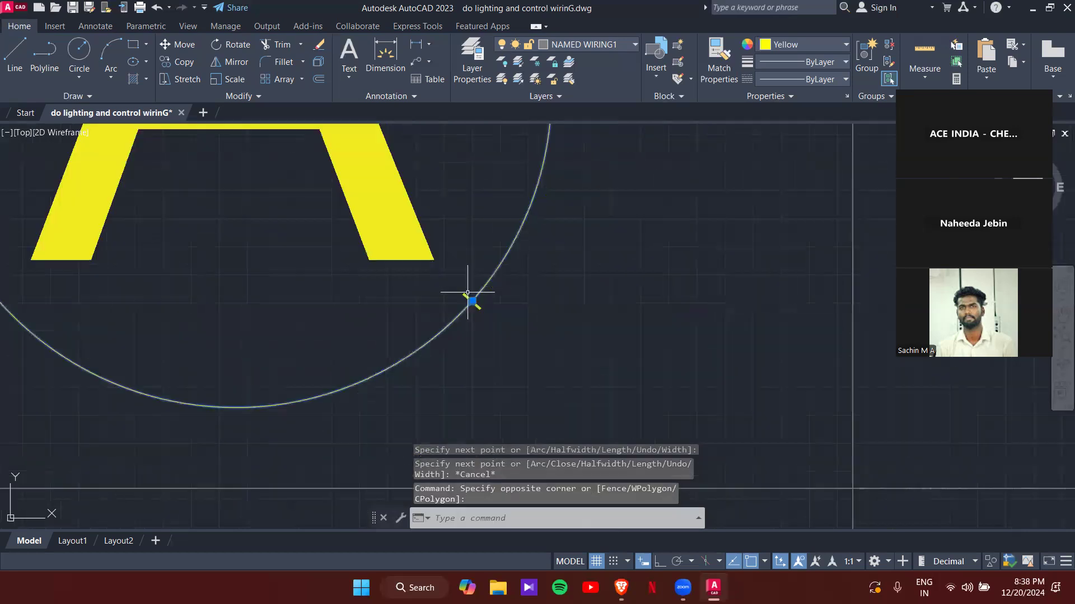
{"action": "scroll", "coordinate": [479, 304], "scroll_direction": "down", "scroll_amount": 2}
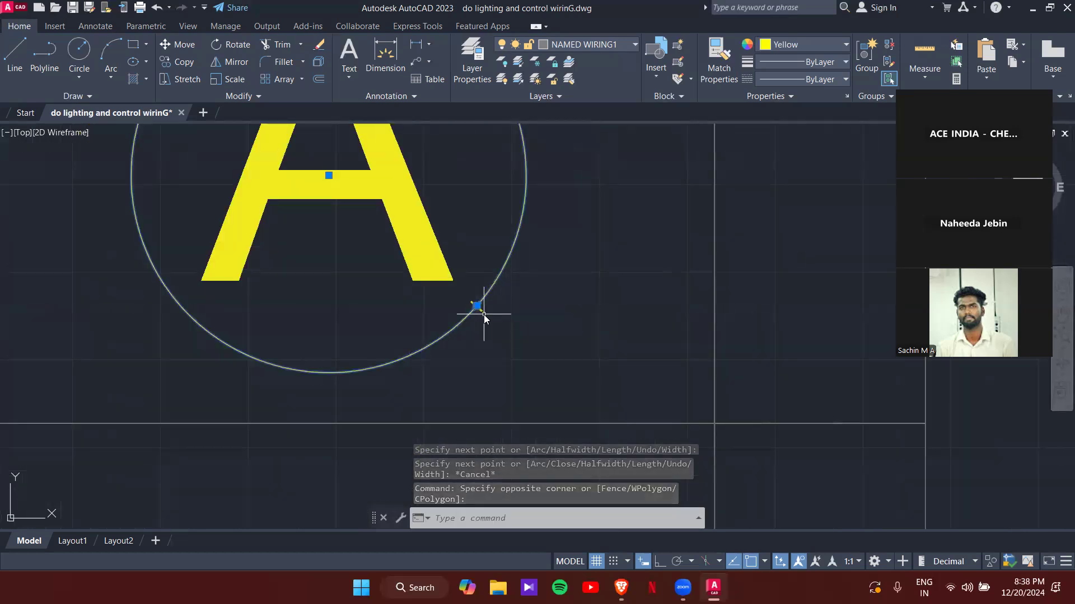
{"action": "type", "text": "J"}
{"action": "key", "text": "Return"}
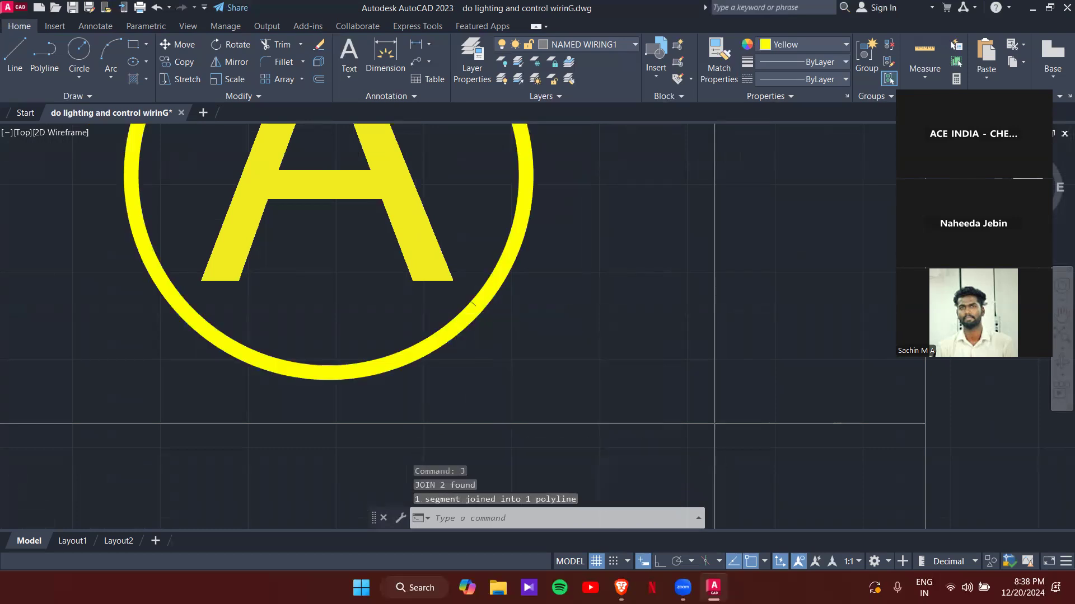
{"action": "scroll", "coordinate": [473, 303], "scroll_direction": "down", "scroll_amount": 6}
{"action": "scroll", "coordinate": [482, 263], "scroll_direction": "up", "scroll_amount": 2}
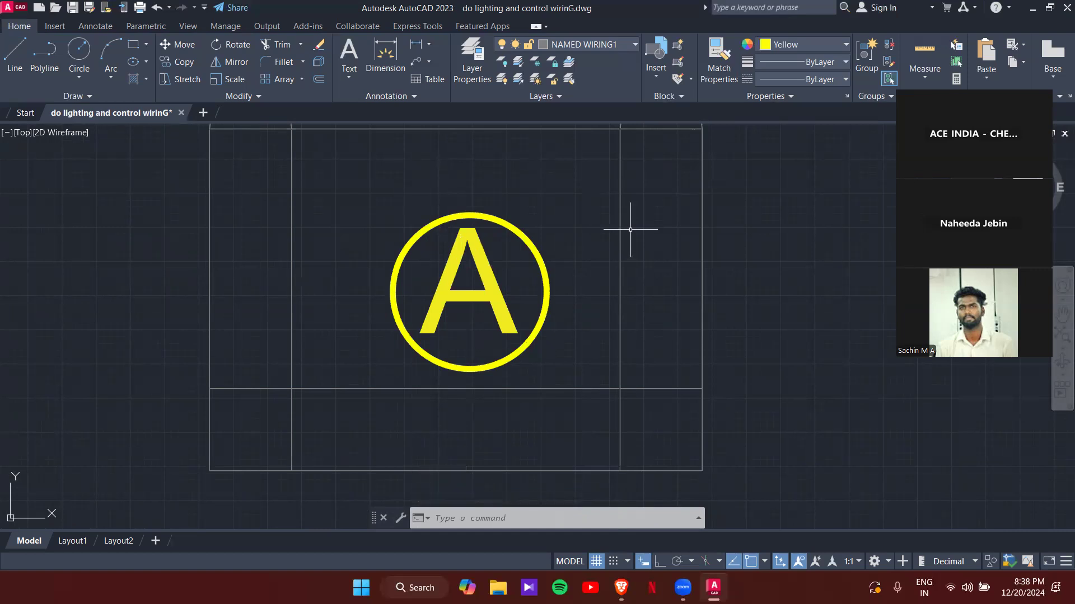
{"action": "scroll", "coordinate": [523, 305], "scroll_direction": "down", "scroll_amount": 2}
- Move the circled A label into the drawing room near the balcony
{"action": "left_click_drag", "start_coordinate": [546, 334], "coordinate": [472, 285]}
{"action": "scroll", "coordinate": [503, 273], "scroll_direction": "down", "scroll_amount": 5}
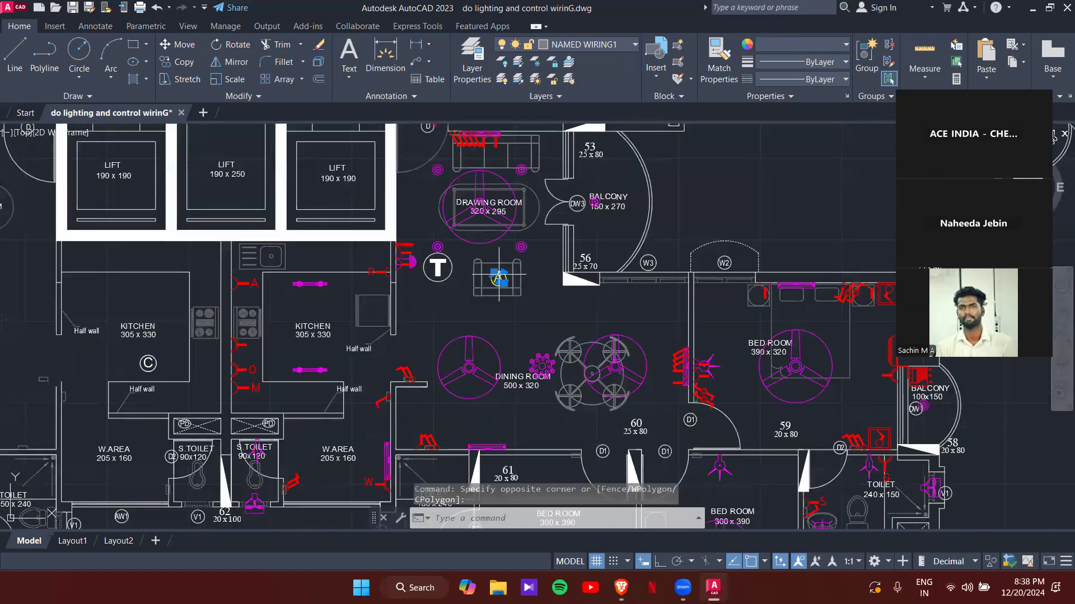
{"action": "left_click", "coordinate": [505, 269]}
{"action": "type", "text": "m"}
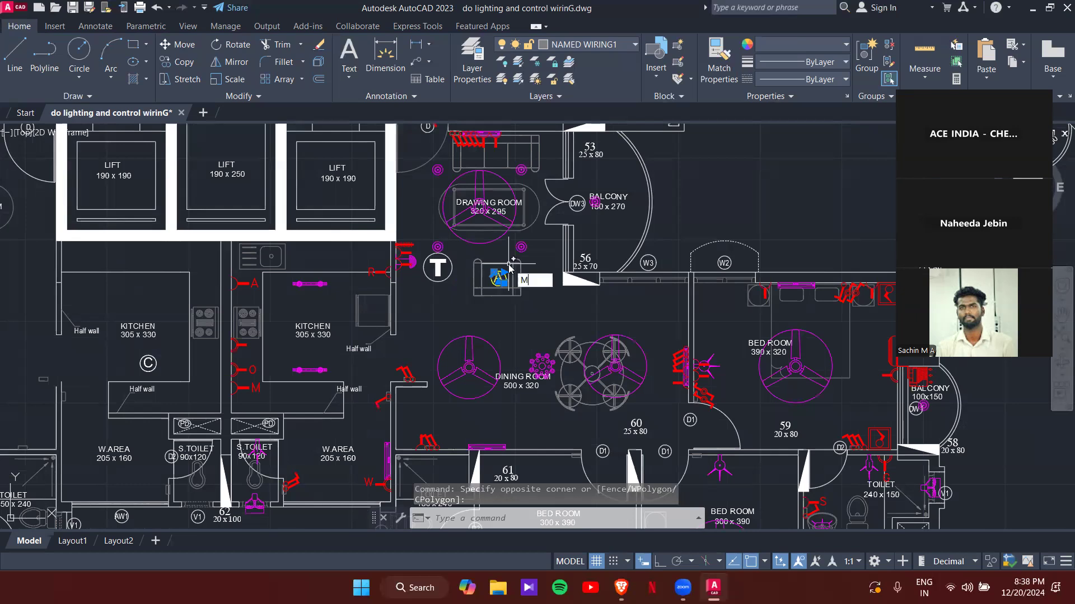
{"action": "key", "text": "Return"}
{"action": "scroll", "coordinate": [508, 264], "scroll_direction": "up", "scroll_amount": 3}
{"action": "left_click", "coordinate": [498, 297]}
{"action": "middle_click_drag", "start_coordinate": [518, 230], "coordinate": [496, 349]}
{"action": "left_click", "coordinate": [588, 312]}
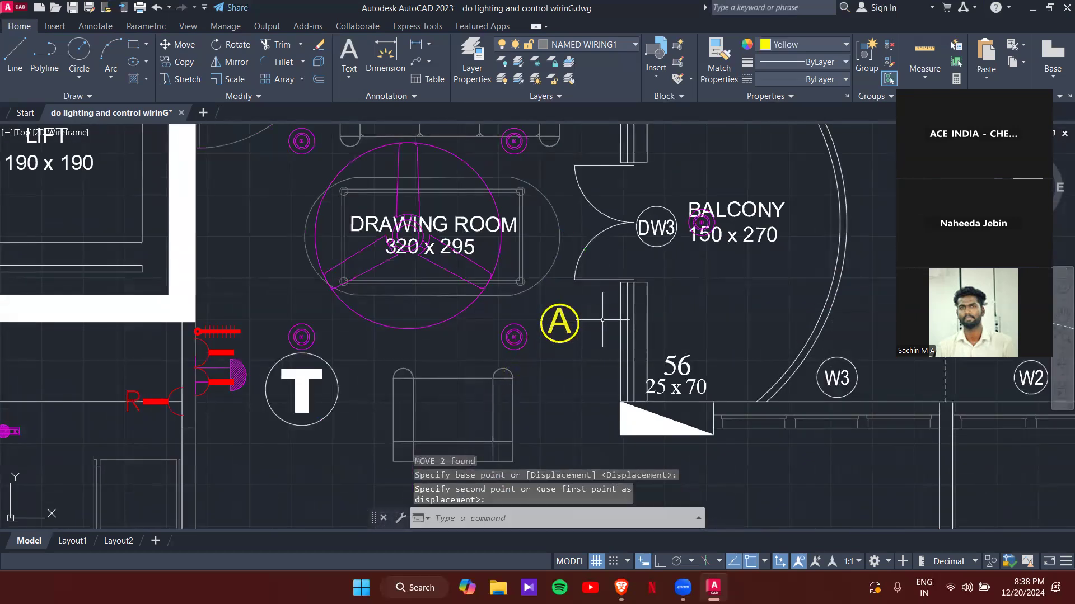
{"action": "key", "text": "Escape"}
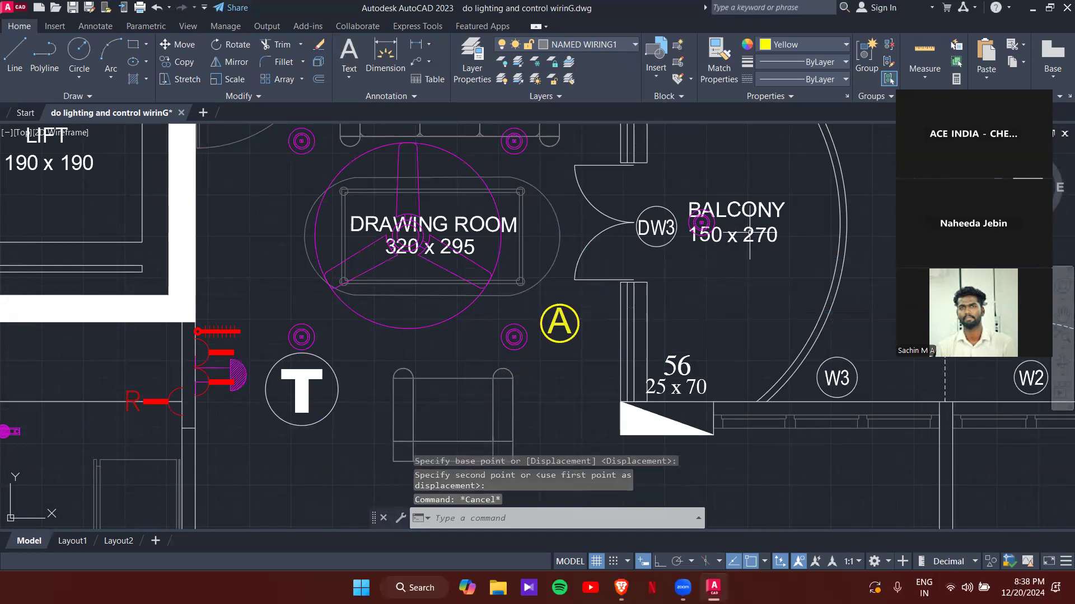
- Copy the circled A label and place a copy in the bedroom
{"action": "scroll", "coordinate": [748, 234], "scroll_direction": "down", "scroll_amount": 4}
{"action": "middle_click_drag", "start_coordinate": [564, 206], "coordinate": [579, 292]}
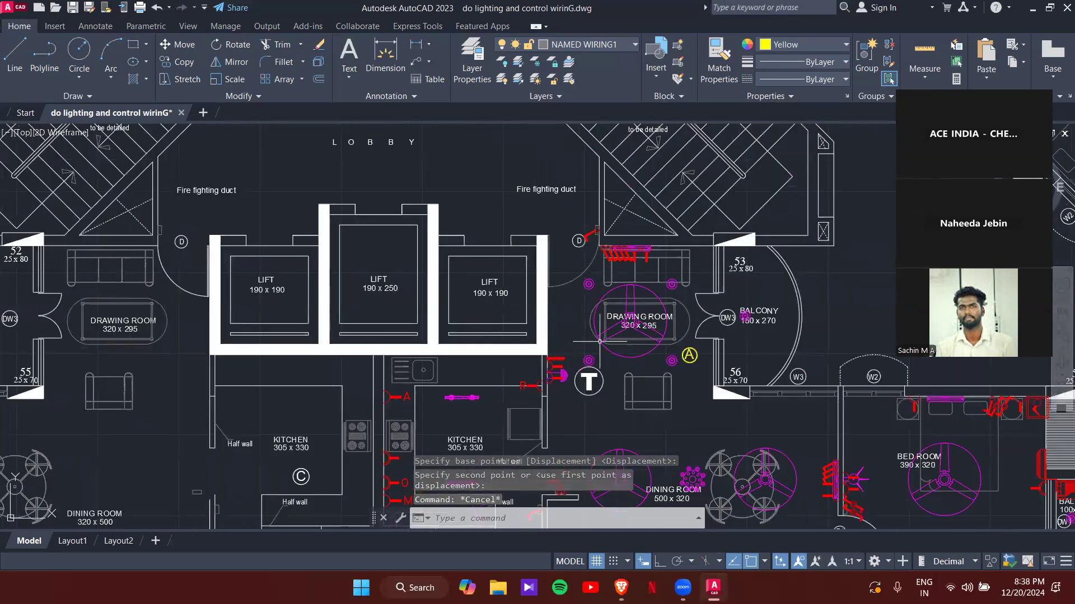
{"action": "middle_click_drag", "start_coordinate": [599, 341], "coordinate": [498, 301]}
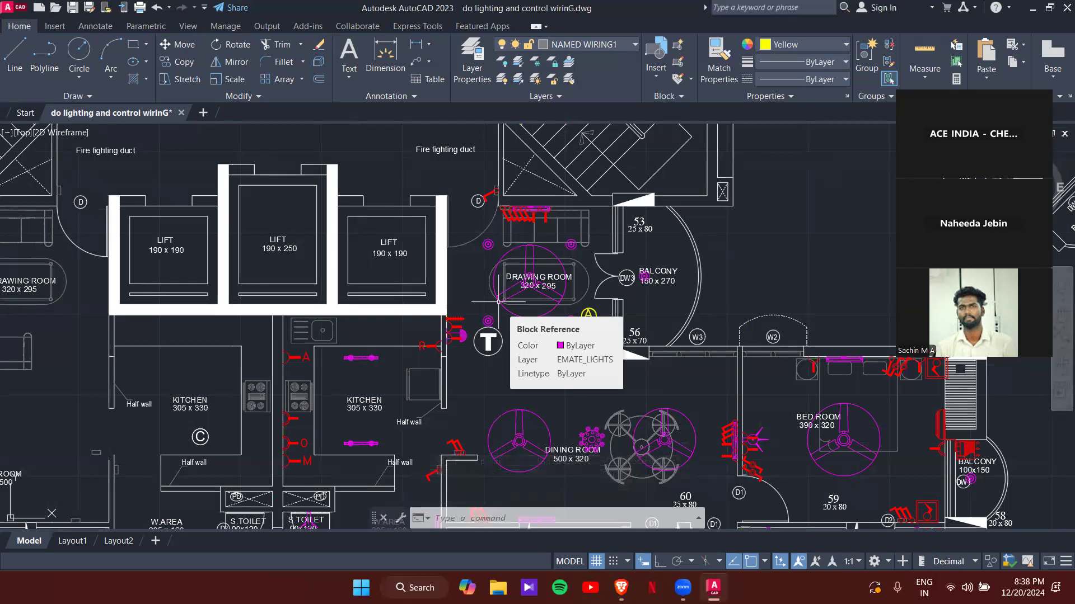
{"action": "scroll", "coordinate": [569, 342], "scroll_direction": "up", "scroll_amount": 4}
{"action": "left_click", "coordinate": [569, 342]}
{"action": "left_click", "coordinate": [598, 318]}
{"action": "type", "text": "co"}
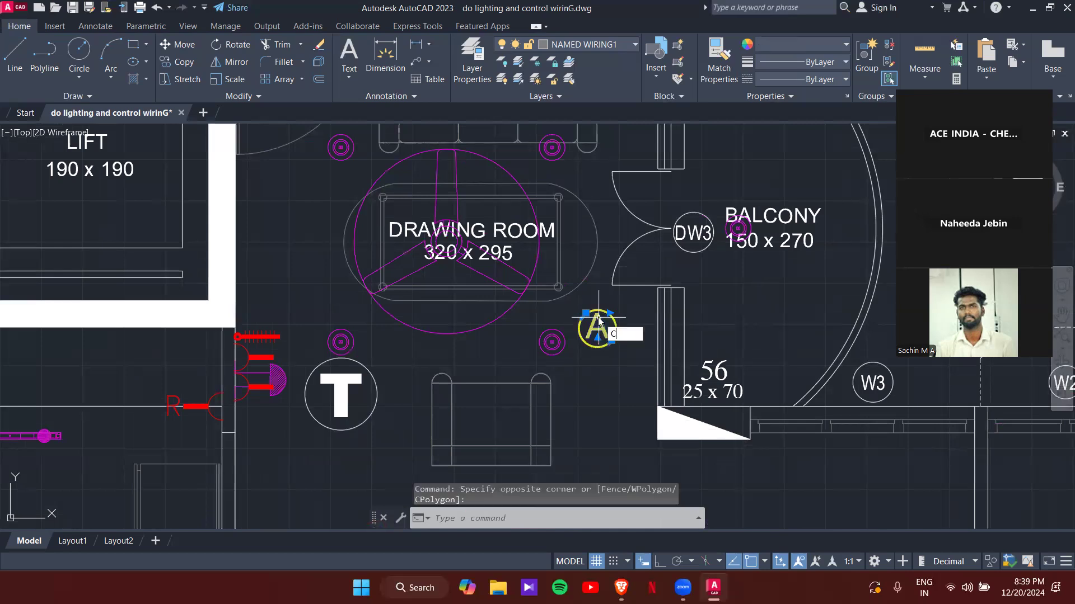
{"action": "key", "text": "Return"}
{"action": "left_click", "coordinate": [595, 329]}
{"action": "scroll", "coordinate": [583, 414], "scroll_direction": "down", "scroll_amount": 2}
{"action": "mouse_move", "coordinate": [583, 414]}
{"action": "middle_mouse_down"}
{"action": "mouse_move", "coordinate": [568, 144]}
{"action": "mouse_move", "coordinate": [594, 145]}
{"action": "mouse_move", "coordinate": [525, 240]}
{"action": "middle_mouse_up"}
{"action": "middle_click_drag", "start_coordinate": [661, 251], "coordinate": [340, 235]}
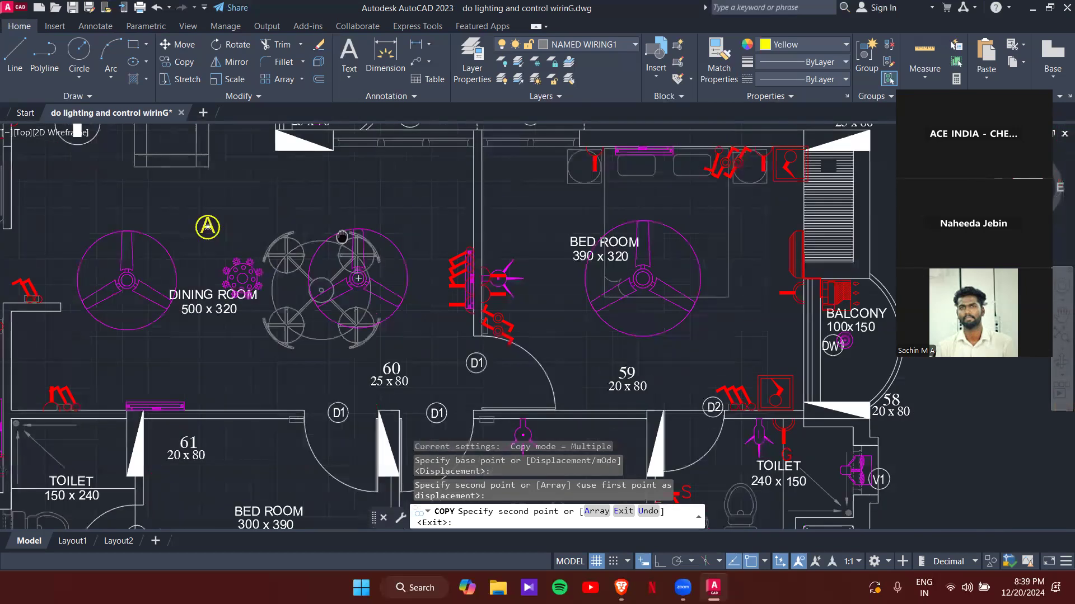
{"action": "left_click", "coordinate": [530, 220]}
- Place more circled A copies in the right and left bedrooms and the right kitchen
{"action": "middle_click_drag", "start_coordinate": [549, 301], "coordinate": [591, 114]}
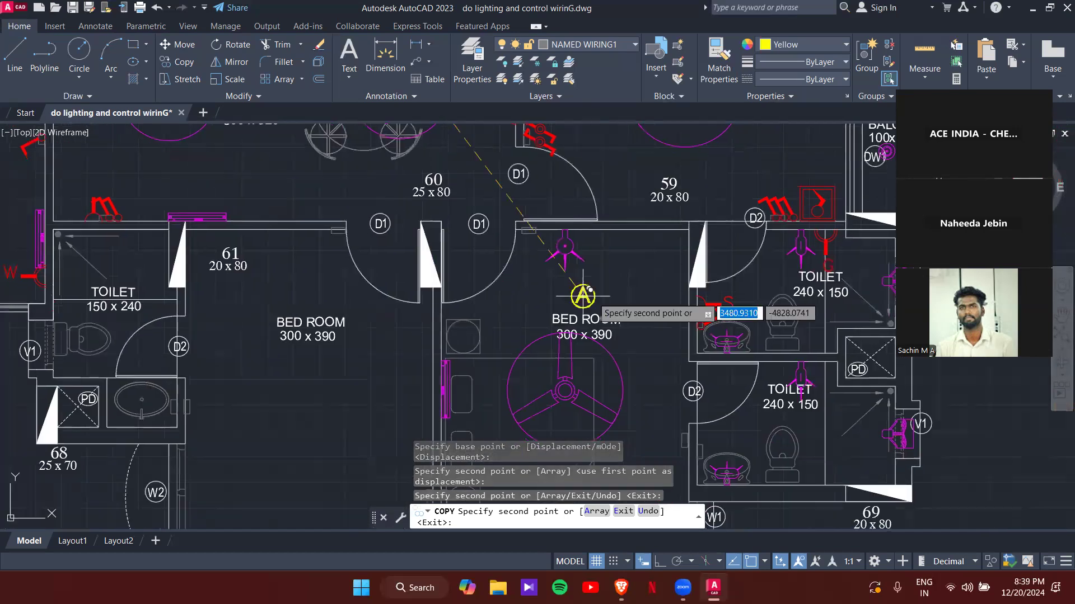
{"action": "left_click", "coordinate": [646, 278]}
{"action": "left_click", "coordinate": [291, 271]}
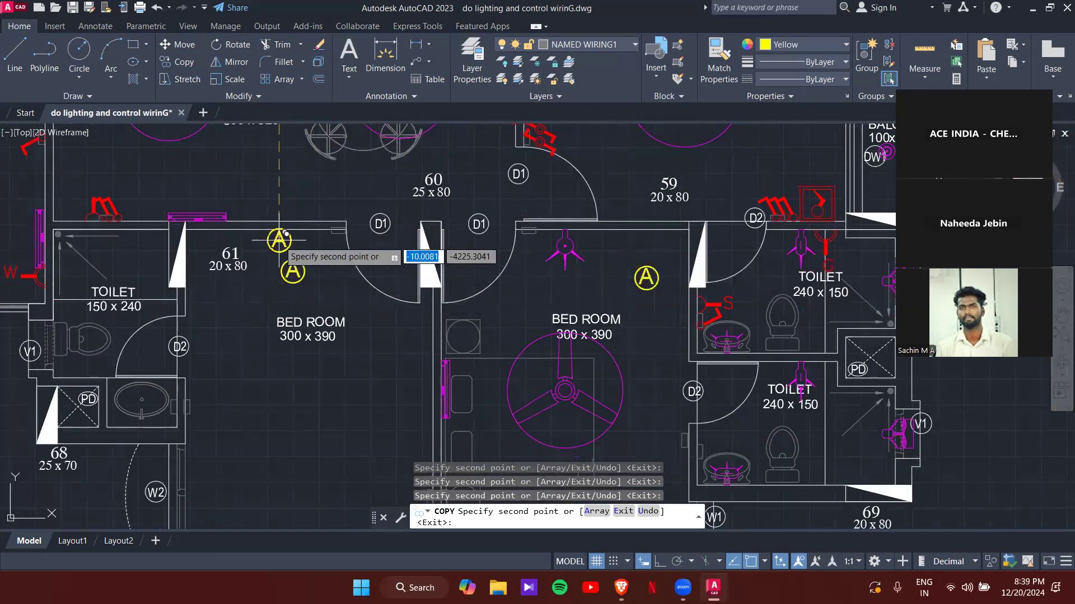
{"action": "scroll", "coordinate": [269, 239], "scroll_direction": "down", "scroll_amount": 5}
{"action": "middle_click_drag", "start_coordinate": [252, 239], "coordinate": [497, 328]}
{"action": "scroll", "coordinate": [482, 307], "scroll_direction": "up", "scroll_amount": 5}
{"action": "middle_click_drag", "start_coordinate": [467, 175], "coordinate": [509, 296]}
{"action": "left_click", "coordinate": [503, 271]}
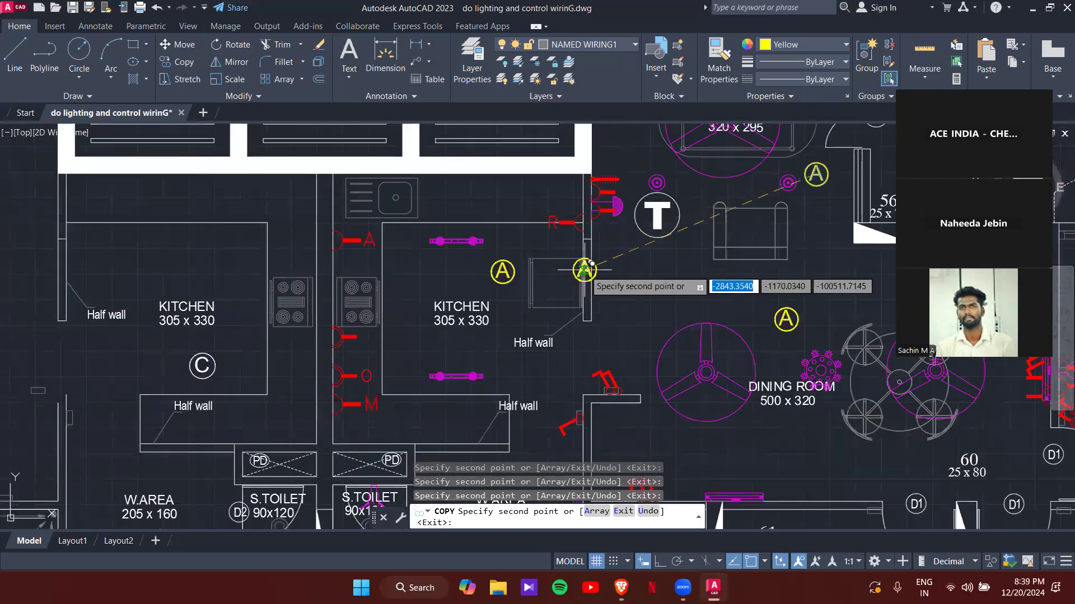
{"action": "key", "text": "Escape"}
{"action": "key", "text": "Escape"}
{"action": "key", "text": "Escape"}
{"action": "scroll", "coordinate": [589, 272], "scroll_direction": "down", "scroll_amount": 4}
{"action": "middle_click_drag", "start_coordinate": [632, 289], "coordinate": [493, 333]}
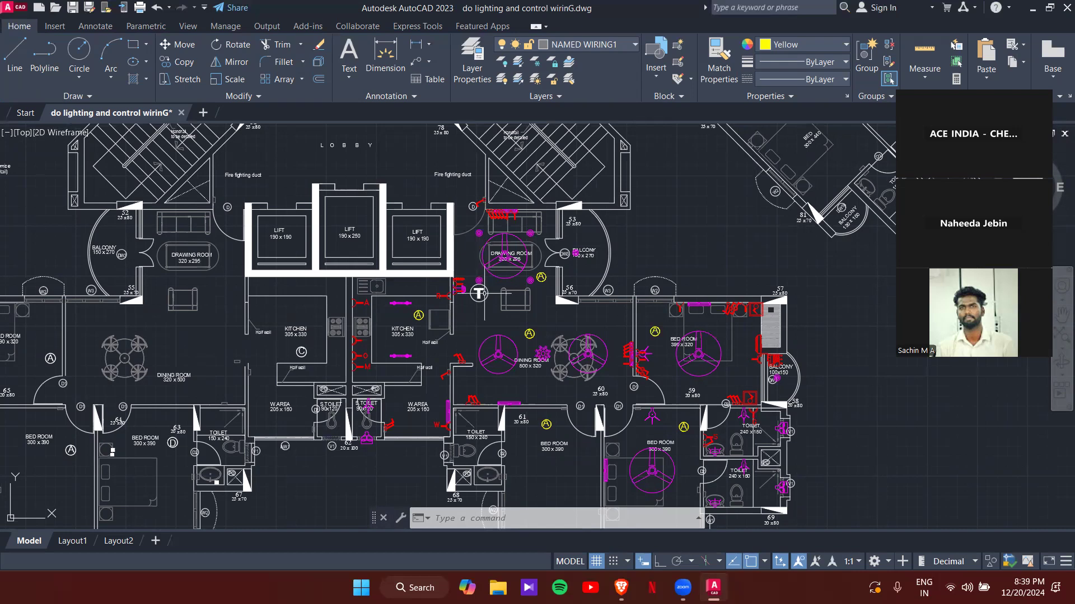
{"action": "scroll", "coordinate": [487, 292], "scroll_direction": "up", "scroll_amount": 7}
{"action": "middle_click_drag", "start_coordinate": [526, 218], "coordinate": [561, 289]}
{"action": "scroll", "coordinate": [561, 289], "scroll_direction": "down", "scroll_amount": 3}
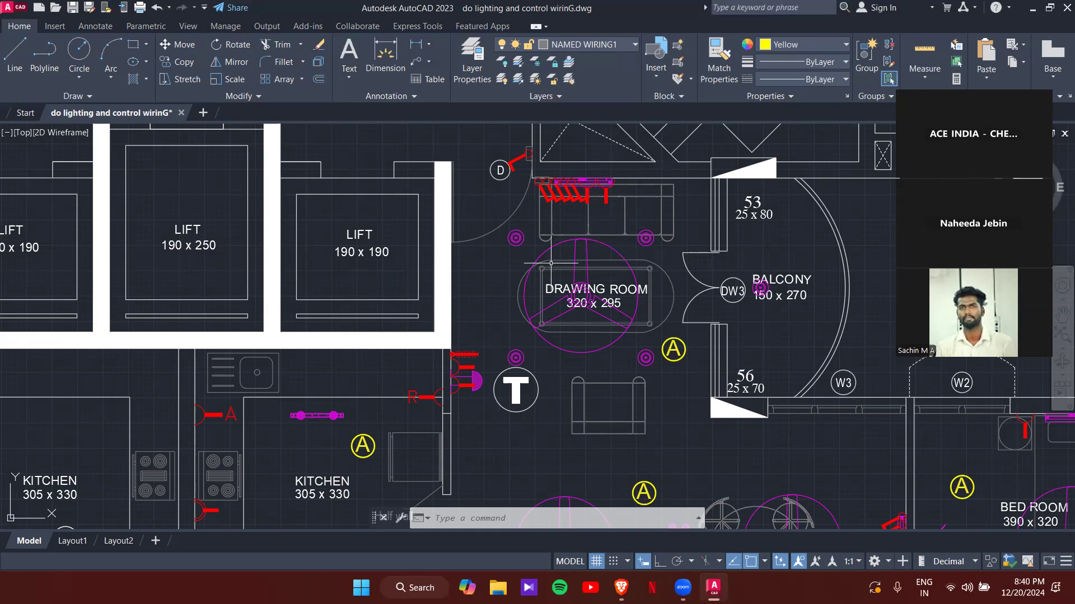
{"action": "scroll", "coordinate": [563, 271], "scroll_direction": "down", "scroll_amount": 2}
{"action": "scroll", "coordinate": [546, 288], "scroll_direction": "up", "scroll_amount": 5}
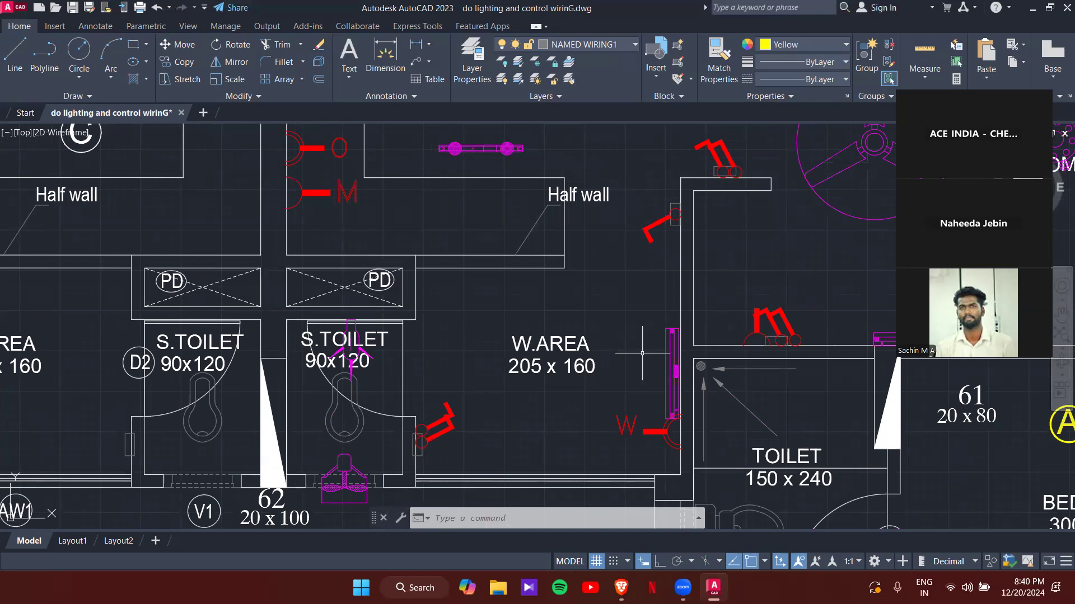
{"action": "scroll", "coordinate": [640, 351], "scroll_direction": "down", "scroll_amount": 6}
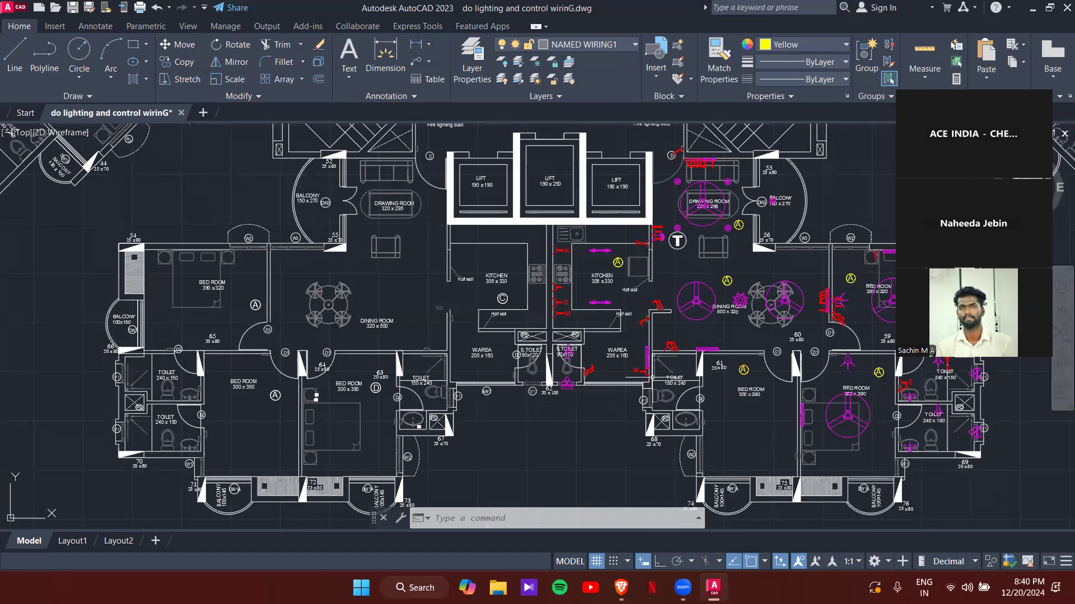
- Change the dining room's circled A label to B and recentre it in its circle
{"action": "scroll", "coordinate": [764, 279], "scroll_direction": "up", "scroll_amount": 8}
{"action": "scroll", "coordinate": [673, 344], "scroll_direction": "down", "scroll_amount": 2}
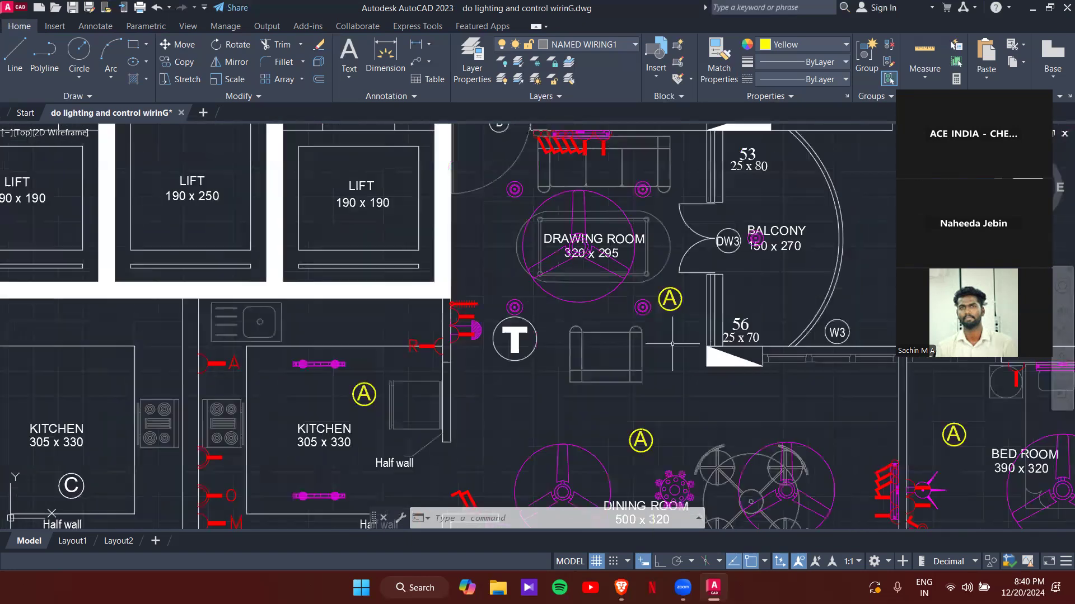
{"action": "middle_click_drag", "start_coordinate": [686, 400], "coordinate": [629, 211]}
{"action": "scroll", "coordinate": [625, 241], "scroll_direction": "up", "scroll_amount": 4}
{"action": "left_click", "coordinate": [521, 268]}
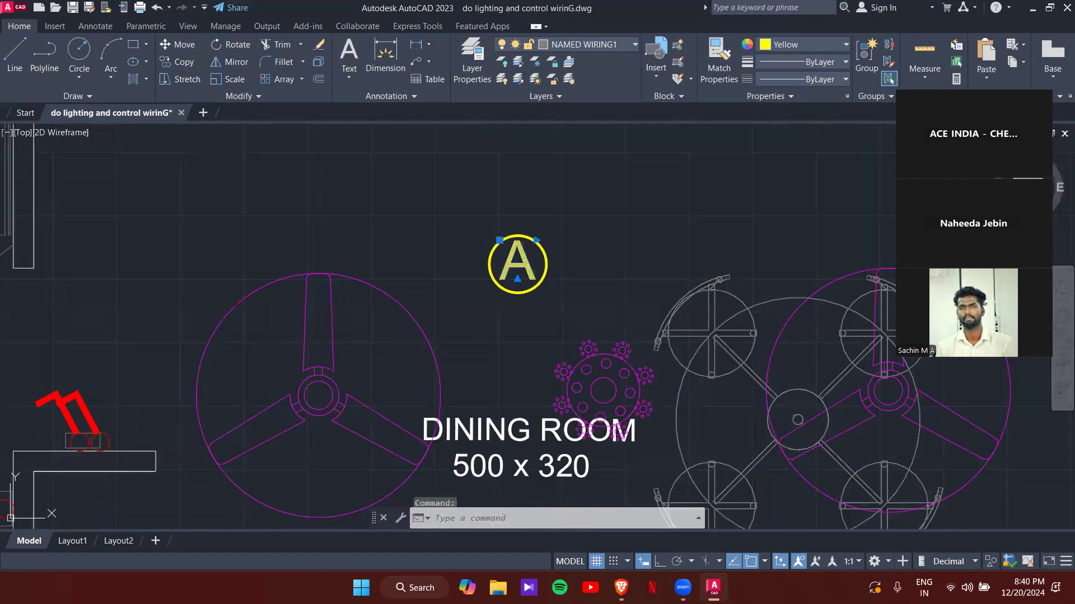
{"action": "double_click", "coordinate": [531, 268]}
{"action": "type", "text": "B"}
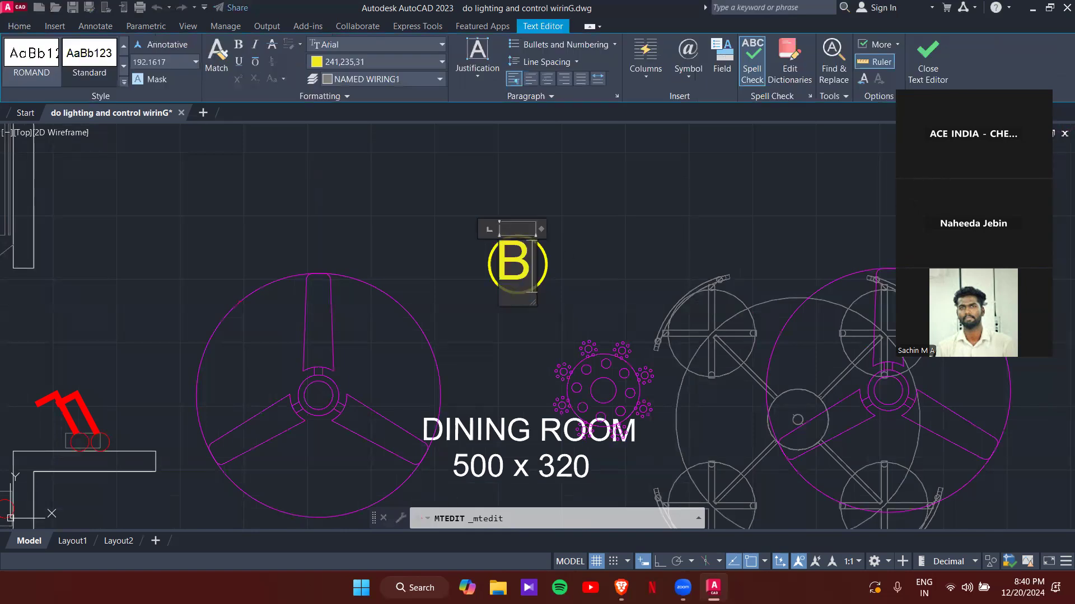
{"action": "left_click", "coordinate": [566, 257]}
{"action": "scroll", "coordinate": [515, 260], "scroll_direction": "up", "scroll_amount": 4}
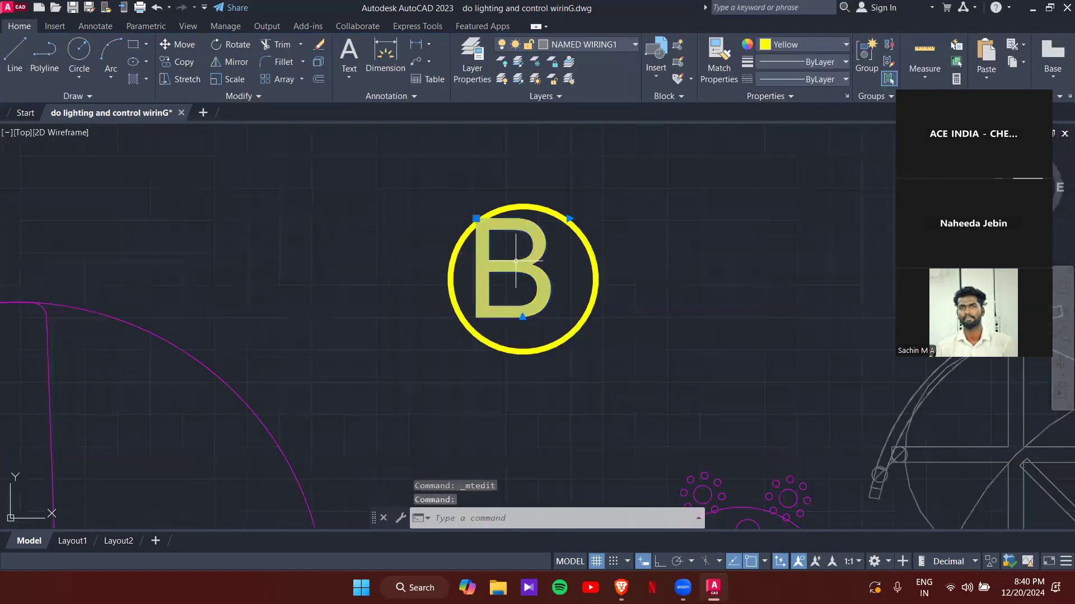
{"action": "left_click", "coordinate": [476, 218]}
{"action": "scroll", "coordinate": [498, 229], "scroll_direction": "up", "scroll_amount": 2}
{"action": "left_click", "coordinate": [496, 230]}
{"action": "scroll", "coordinate": [595, 236], "scroll_direction": "down", "scroll_amount": 2}
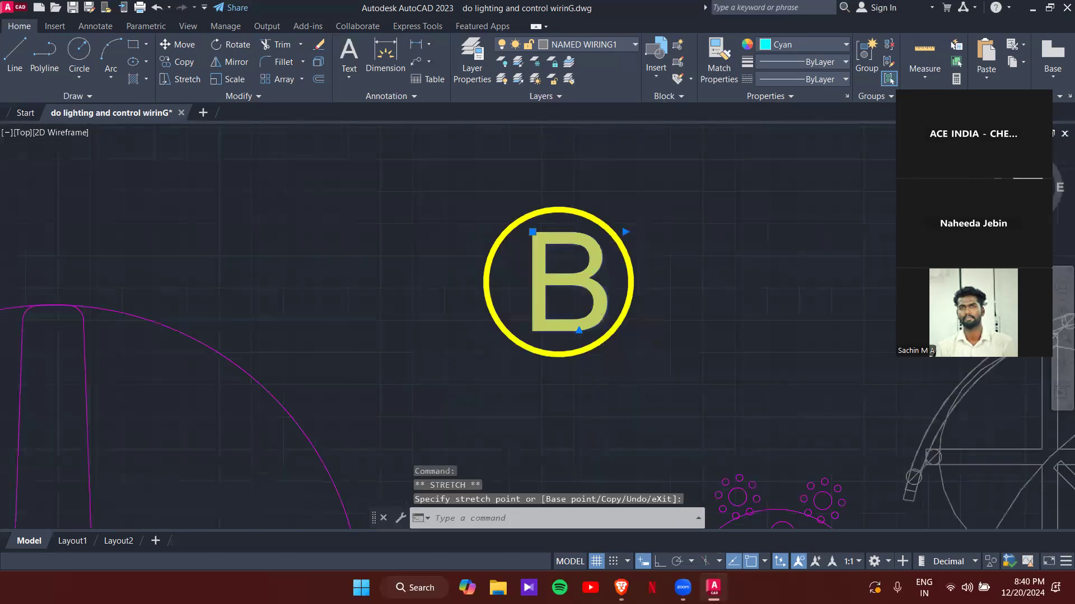
{"action": "key", "text": "Escape"}
{"action": "scroll", "coordinate": [684, 283], "scroll_direction": "down", "scroll_amount": 6}
- Change the first bedroom's circled A label to C
{"action": "middle_click_drag", "start_coordinate": [684, 283], "coordinate": [279, 235]}
{"action": "scroll", "coordinate": [532, 219], "scroll_direction": "up", "scroll_amount": 4}
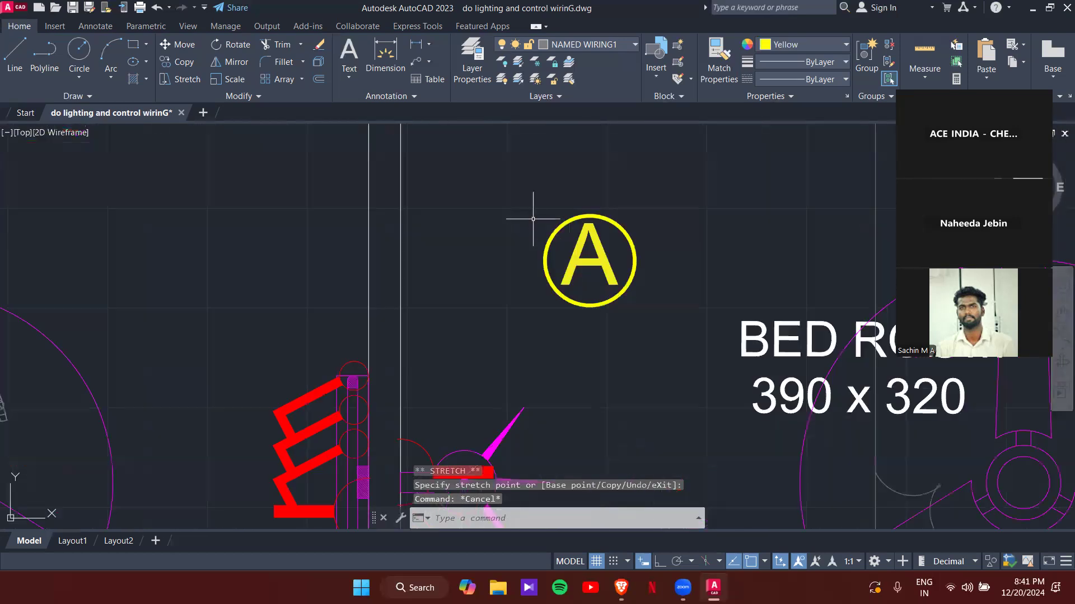
{"action": "left_click", "coordinate": [579, 271]}
{"action": "left_click", "coordinate": [584, 269]}
{"action": "left_click", "coordinate": [592, 263]}
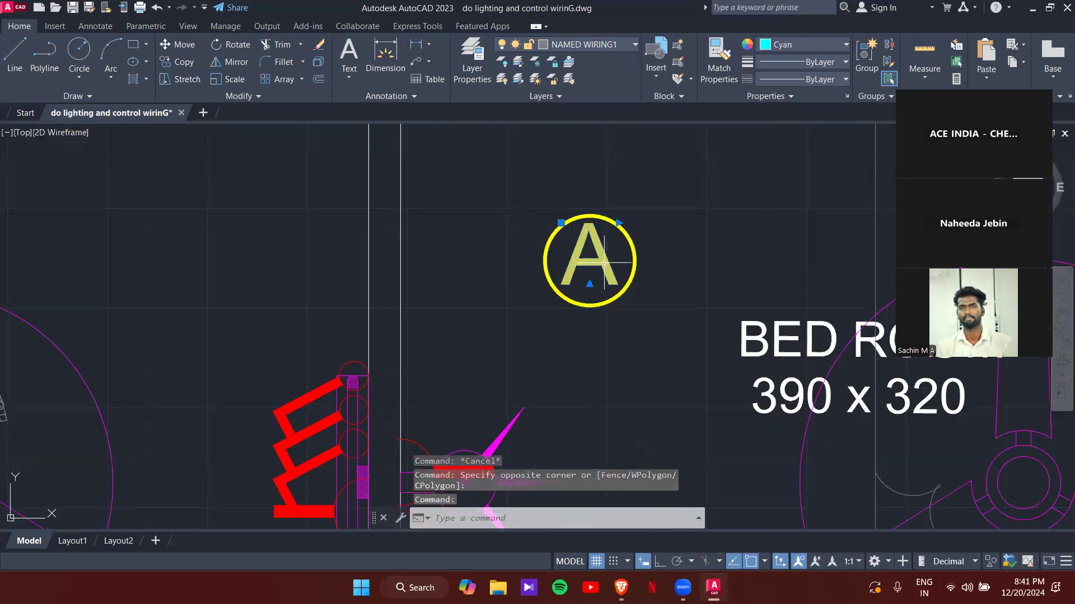
{"action": "left_click", "coordinate": [606, 268]}
{"action": "left_click", "coordinate": [615, 276]}
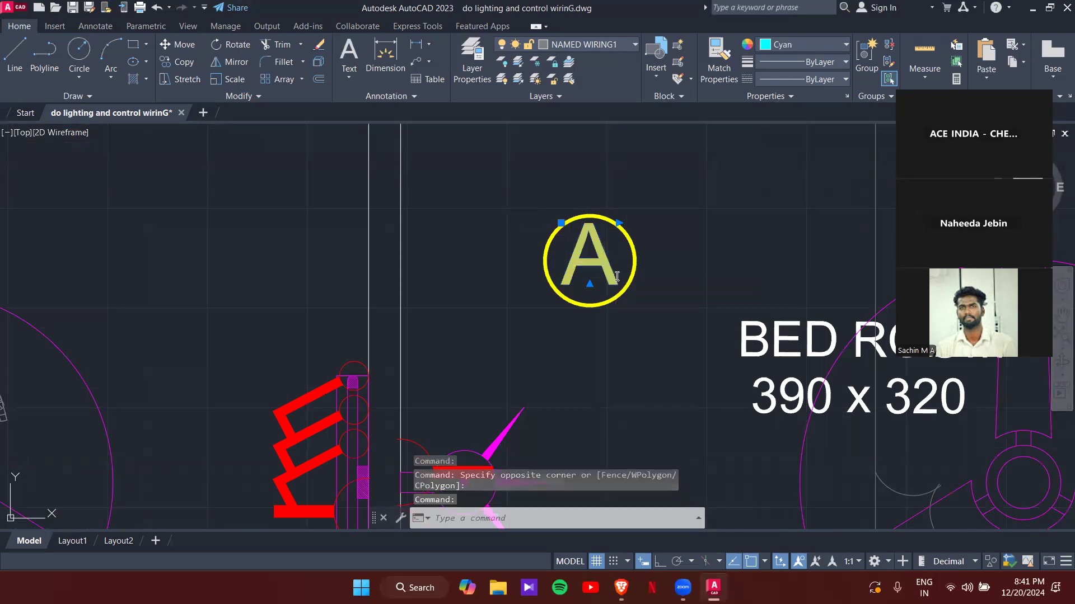
{"action": "double_click", "coordinate": [616, 277]}
{"action": "type", "text": "C"}
{"action": "left_click", "coordinate": [662, 324]}
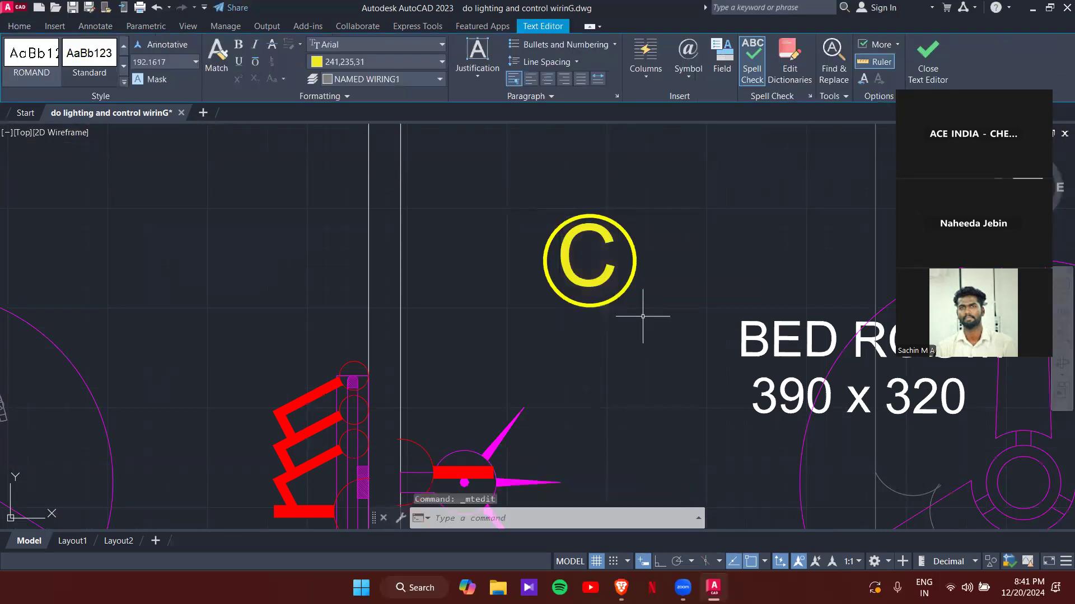
{"action": "scroll", "coordinate": [633, 347], "scroll_direction": "down", "scroll_amount": 4}
{"action": "scroll", "coordinate": [770, 506], "scroll_direction": "up", "scroll_amount": 5}
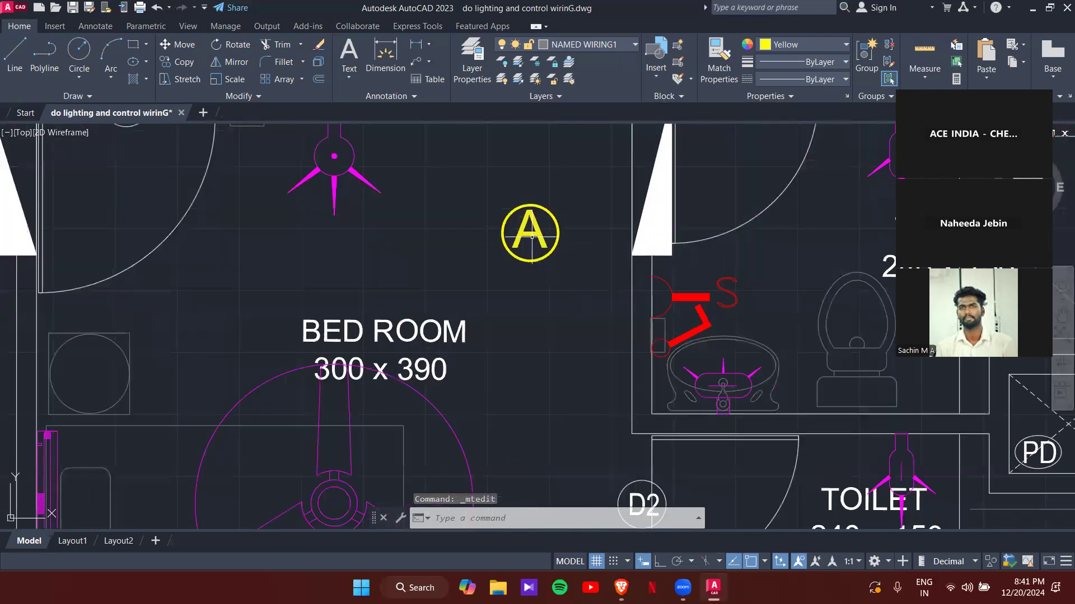
- Change the next bedroom's circled A label to D
{"action": "double_click", "coordinate": [537, 239]}
{"action": "type", "text": "D"}
{"action": "left_click", "coordinate": [505, 178]}
{"action": "scroll", "coordinate": [505, 178], "scroll_direction": "up", "scroll_amount": 4}
{"action": "left_click", "coordinate": [559, 268]}
{"action": "left_click", "coordinate": [558, 269]}
{"action": "left_click", "coordinate": [558, 270]}
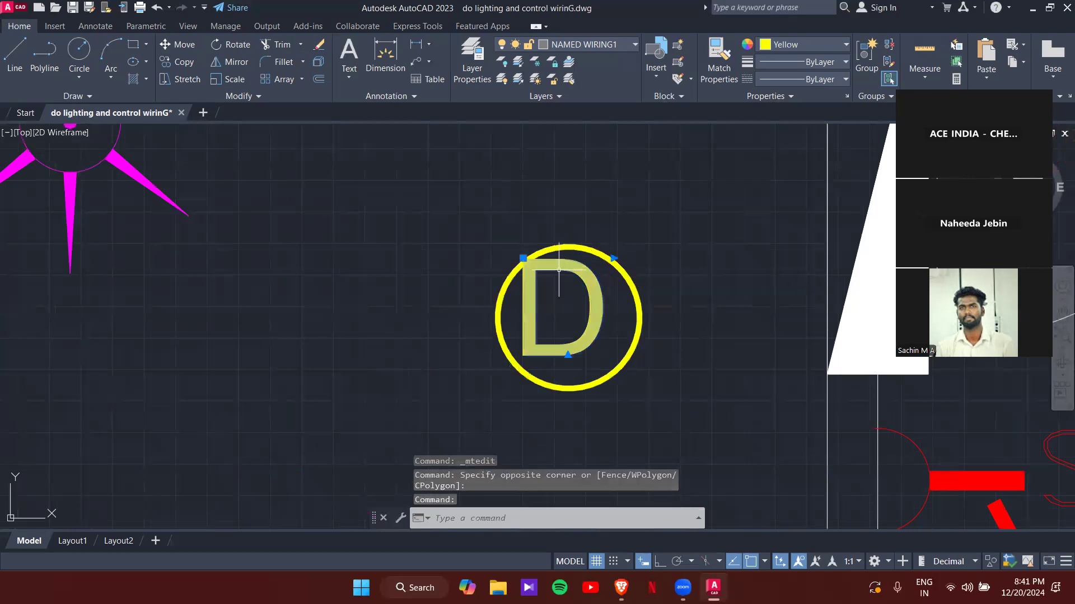
{"action": "left_click", "coordinate": [523, 259]}
{"action": "scroll", "coordinate": [540, 266], "scroll_direction": "up", "scroll_amount": 4}
{"action": "scroll", "coordinate": [538, 265], "scroll_direction": "down", "scroll_amount": 5}
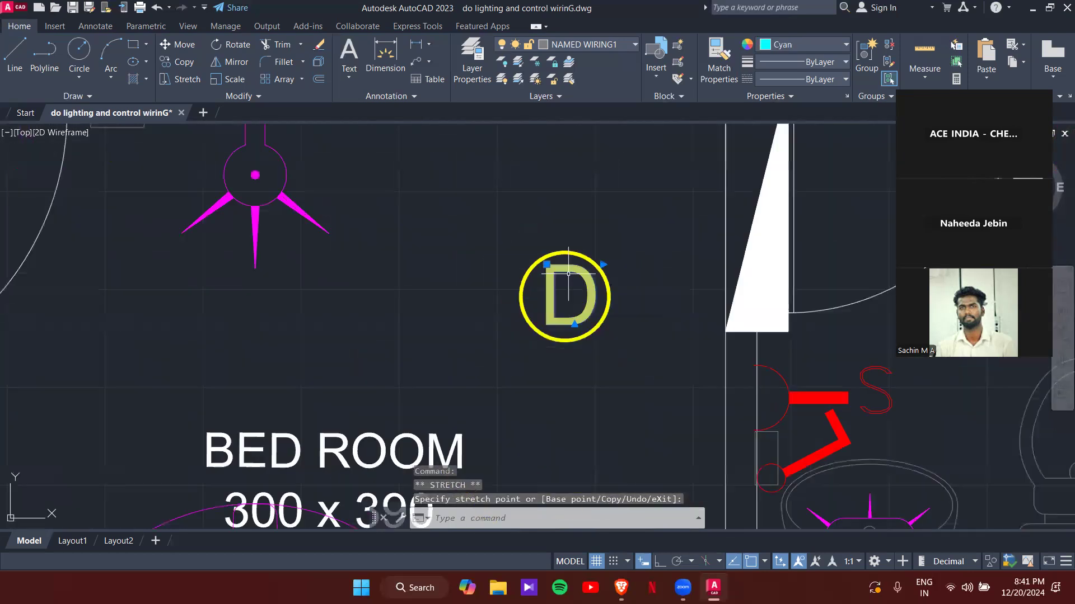
{"action": "key", "text": "Escape"}
{"action": "key", "text": "Escape"}
{"action": "scroll", "coordinate": [520, 277], "scroll_direction": "down", "scroll_amount": 3}
{"action": "scroll", "coordinate": [414, 282], "scroll_direction": "up", "scroll_amount": 7}
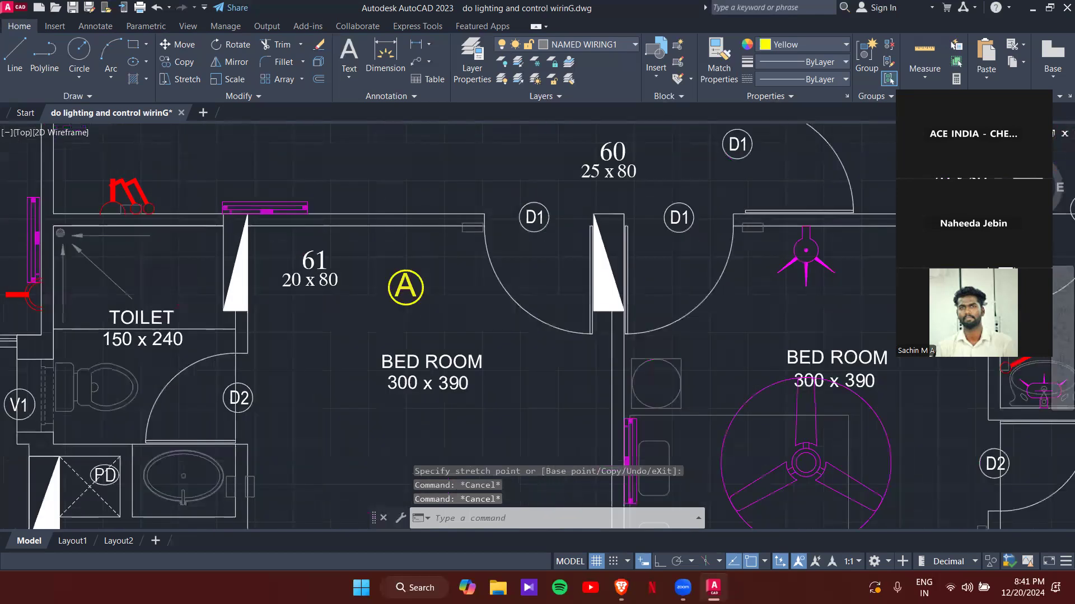
- Change the circled A label near door 61 to E
{"action": "left_click", "coordinate": [417, 284]}
{"action": "key", "text": "Escape"}
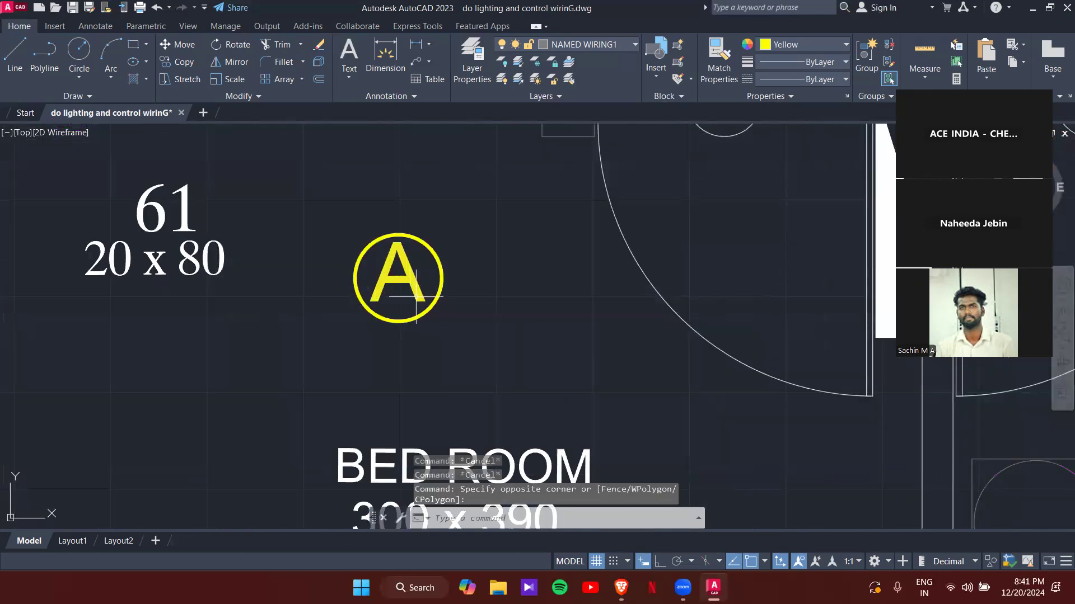
{"action": "double_click", "coordinate": [423, 290]}
{"action": "type", "text": "E"}
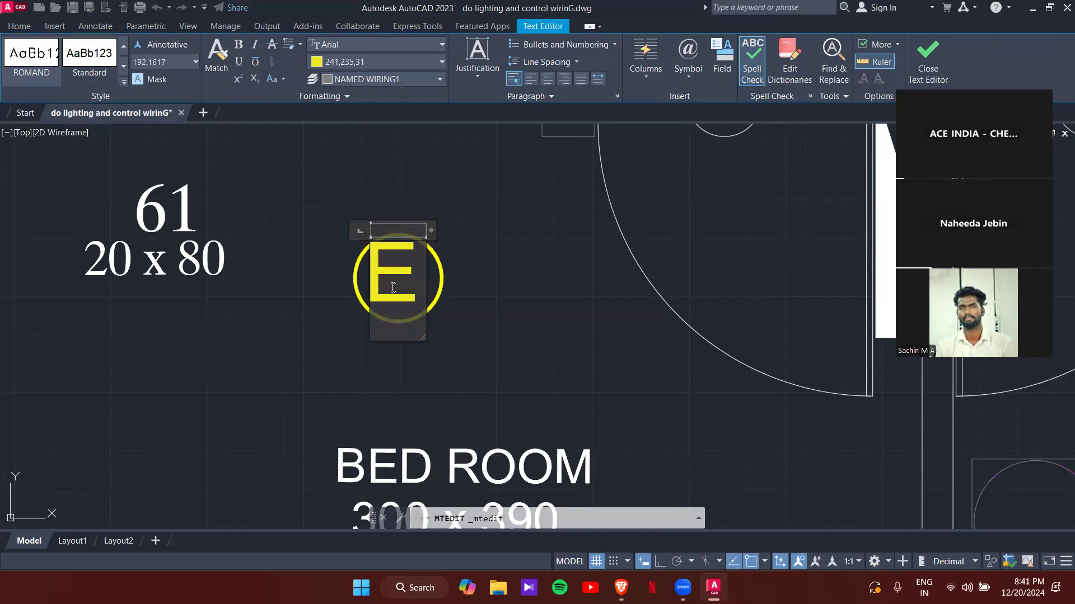
{"action": "left_click", "coordinate": [519, 336]}
{"action": "scroll", "coordinate": [396, 271], "scroll_direction": "up", "scroll_amount": 2}
{"action": "left_click", "coordinate": [396, 271]}
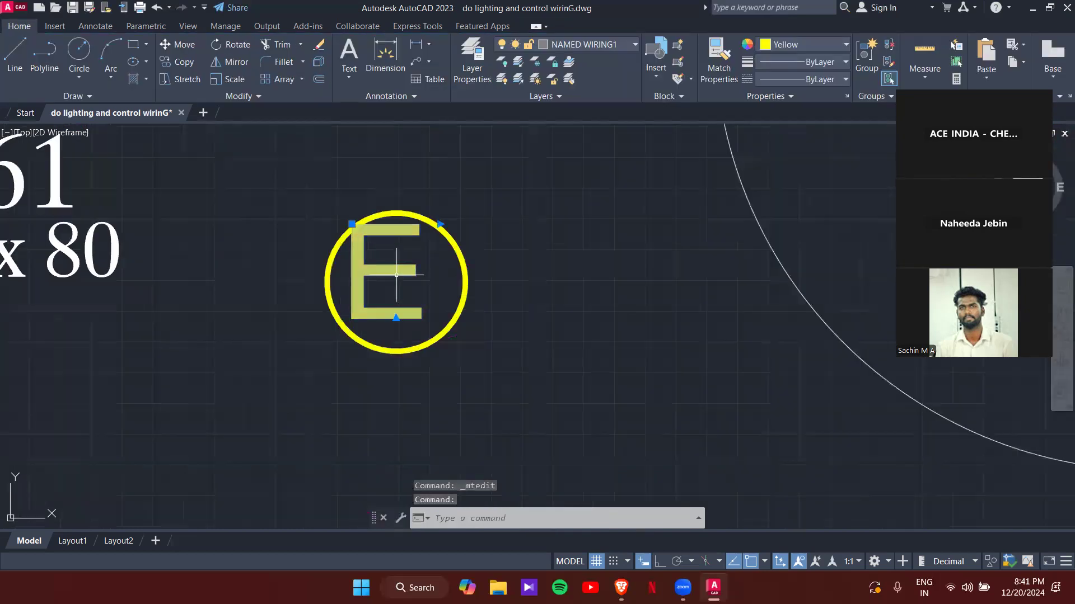
{"action": "left_click", "coordinate": [351, 224]}
{"action": "key", "text": "Escape"}
{"action": "scroll", "coordinate": [423, 234], "scroll_direction": "down", "scroll_amount": 4}
{"action": "scroll", "coordinate": [424, 234], "scroll_direction": "down", "scroll_amount": 5}
- Change the kitchen's circled A label to F
{"action": "middle_click_drag", "start_coordinate": [390, 249], "coordinate": [558, 364]}
{"action": "scroll", "coordinate": [401, 215], "scroll_direction": "up", "scroll_amount": 5}
{"action": "mouse_move", "coordinate": [400, 215]}
{"action": "middle_mouse_down"}
{"action": "mouse_move", "coordinate": [439, 337]}
{"action": "mouse_move", "coordinate": [493, 397]}
{"action": "middle_mouse_up"}
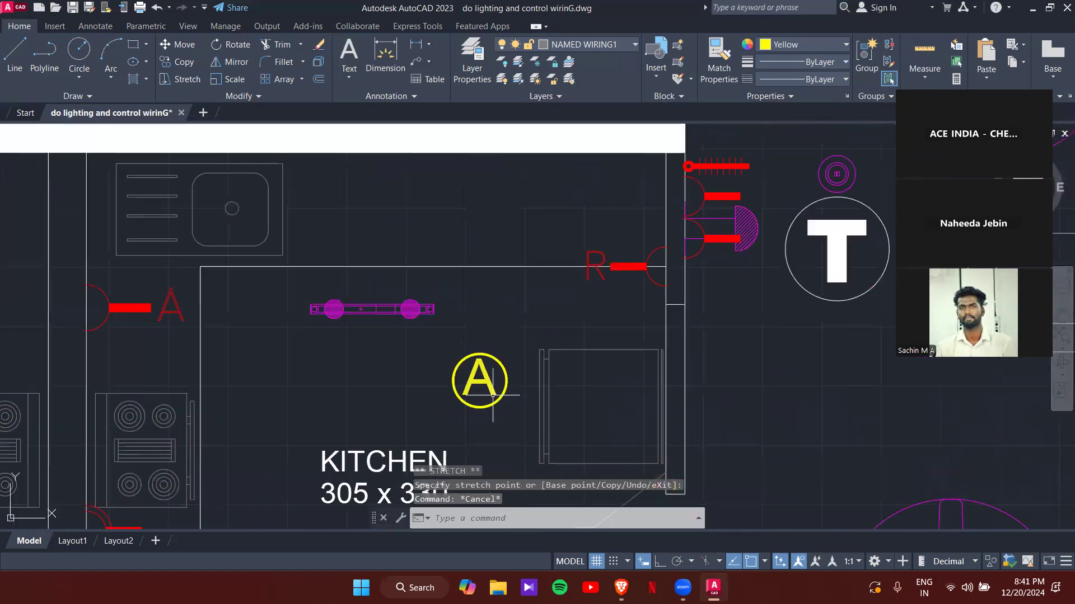
{"action": "double_click", "coordinate": [473, 391]}
{"action": "type", "text": "F"}
{"action": "left_click", "coordinate": [528, 426]}
{"action": "scroll", "coordinate": [486, 395], "scroll_direction": "up", "scroll_amount": 4}
{"action": "left_click", "coordinate": [487, 395]}
{"action": "left_click", "coordinate": [492, 438]}
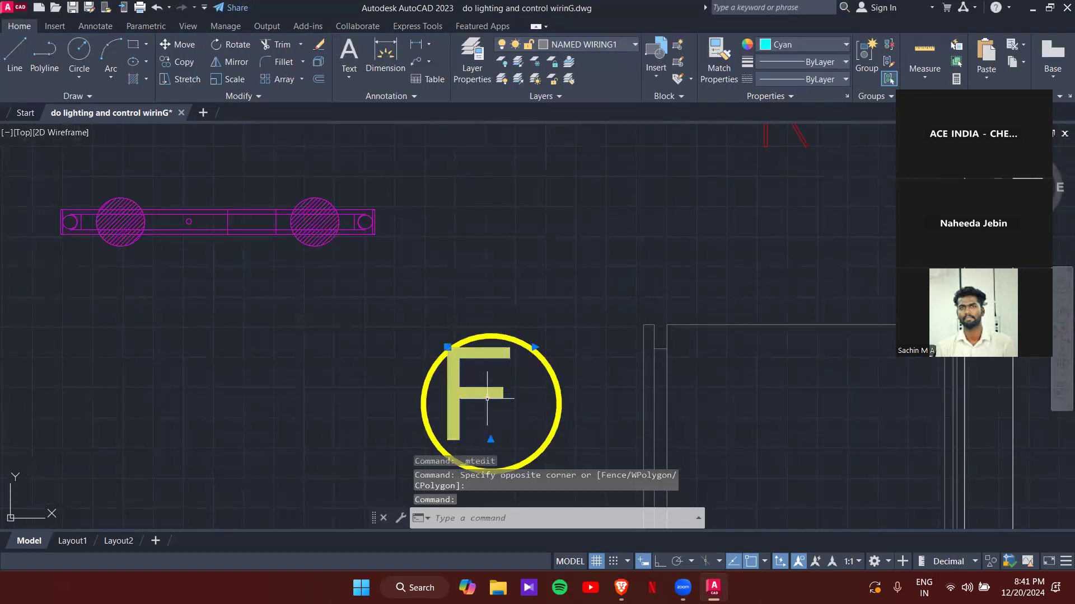
{"action": "left_click", "coordinate": [447, 346]}
{"action": "scroll", "coordinate": [471, 349], "scroll_direction": "up", "scroll_amount": 4}
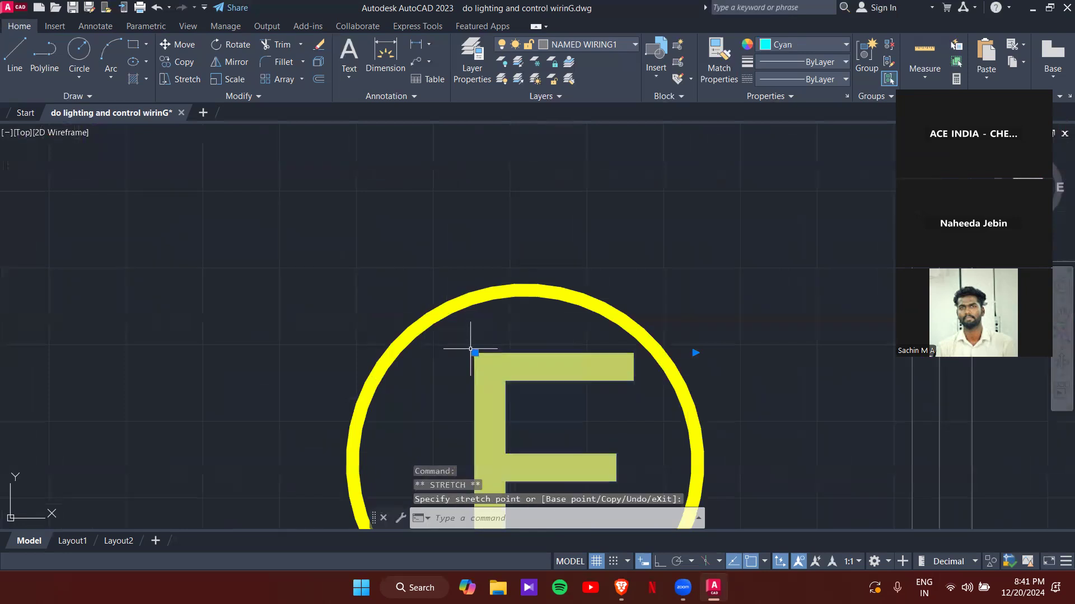
{"action": "key", "text": "Escape"}
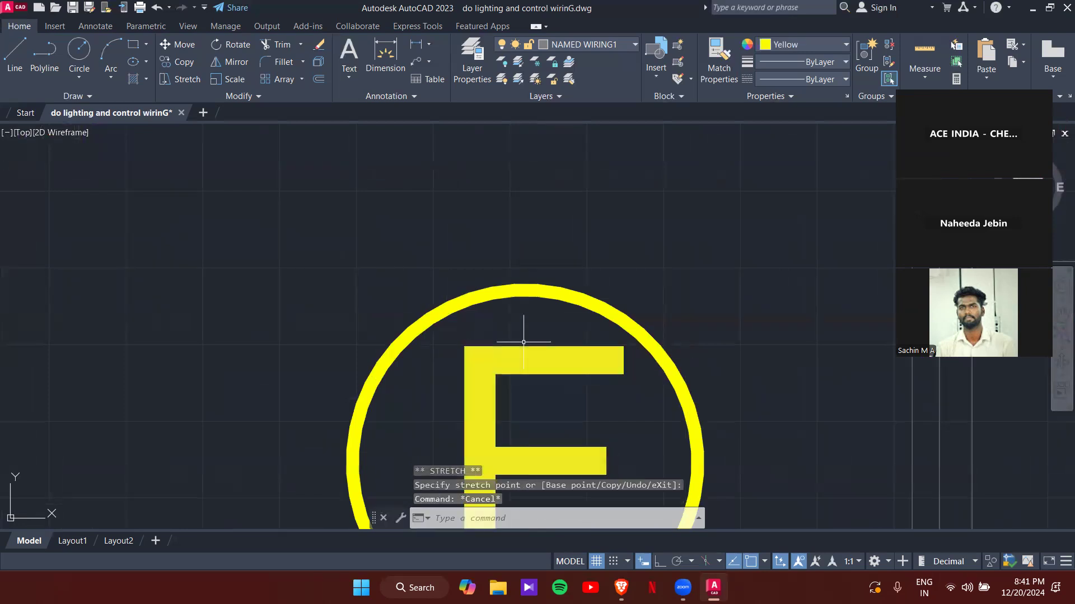
{"action": "scroll", "coordinate": [523, 341], "scroll_direction": "down", "scroll_amount": 10}
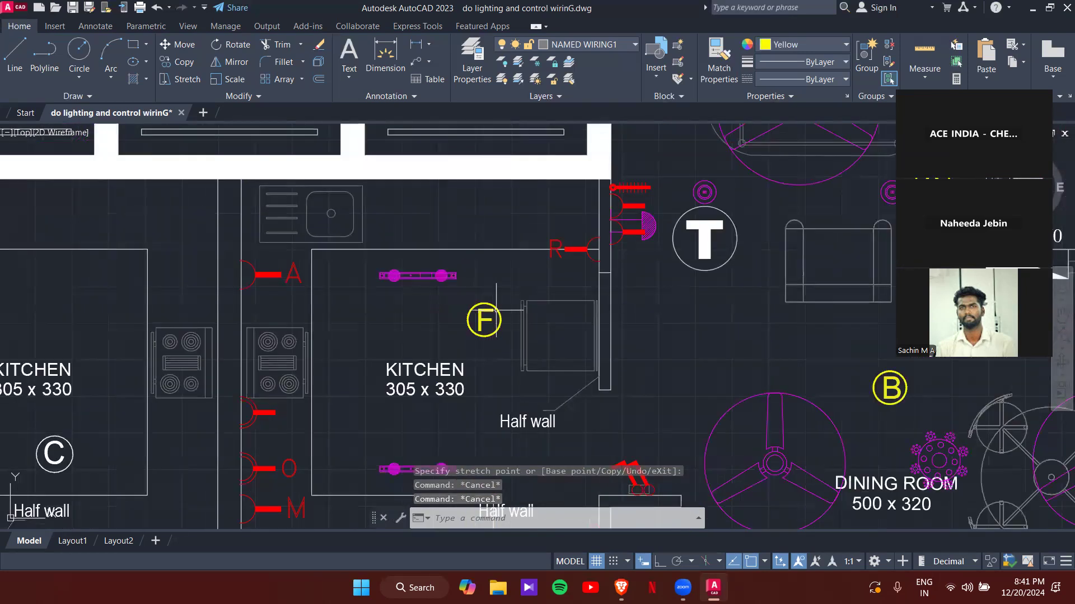
{"action": "scroll", "coordinate": [496, 309], "scroll_direction": "down", "scroll_amount": 6}
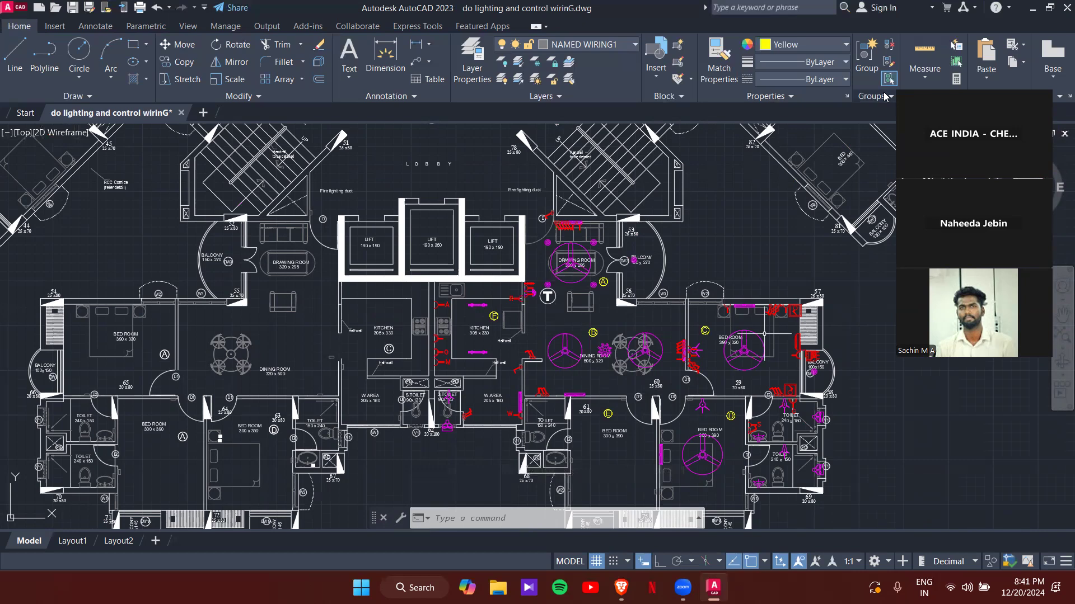
- Add an MText label reading A1 beside the drawing room switchboard
{"action": "scroll", "coordinate": [576, 256], "scroll_direction": "up", "scroll_amount": 8}
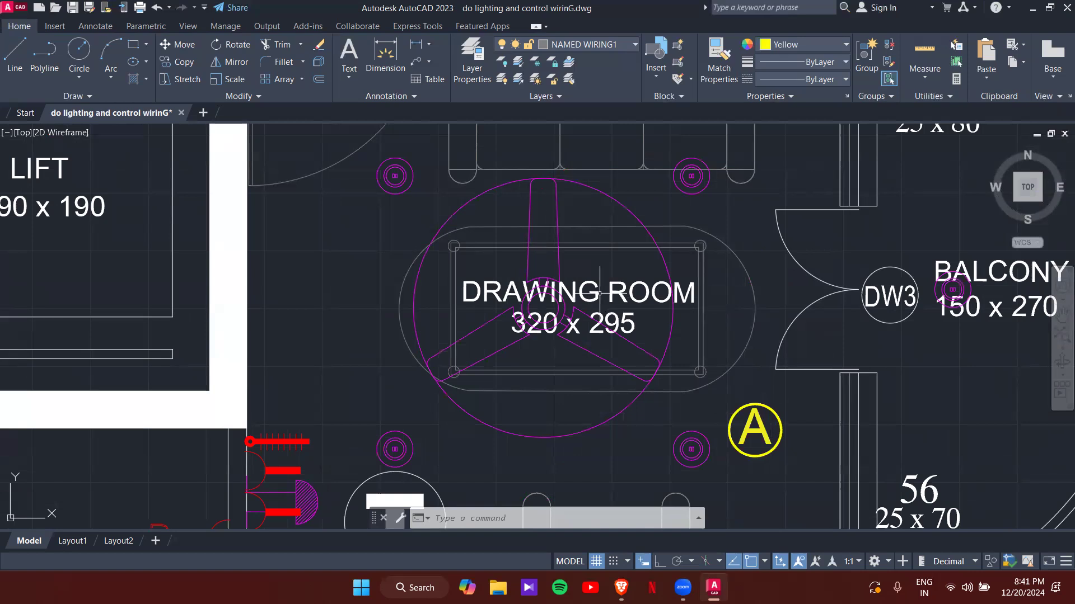
{"action": "middle_click_drag", "start_coordinate": [542, 183], "coordinate": [616, 353]}
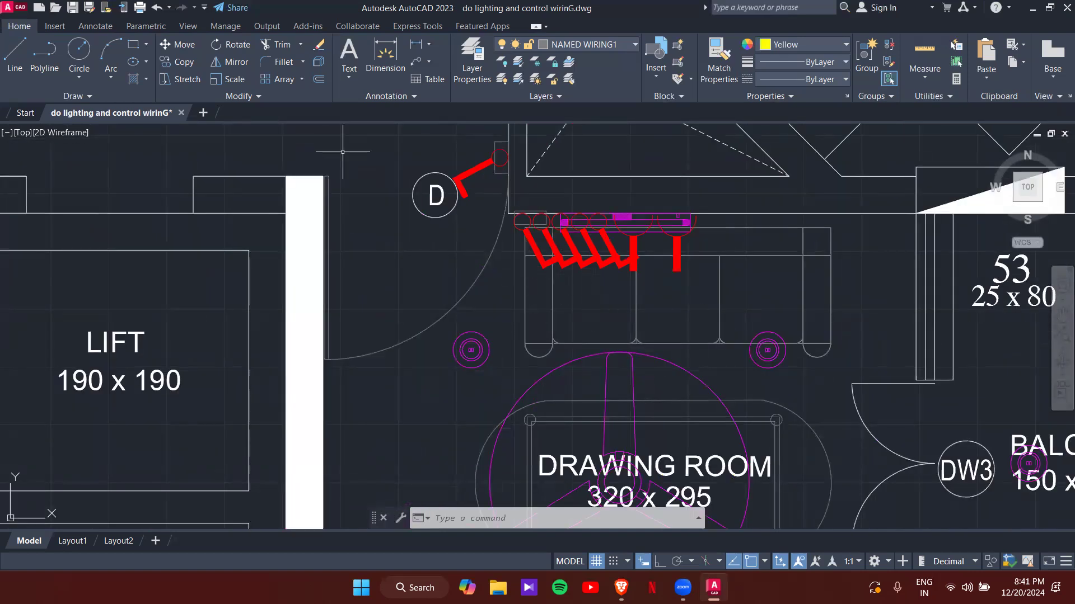
{"action": "type", "text": "MT"}
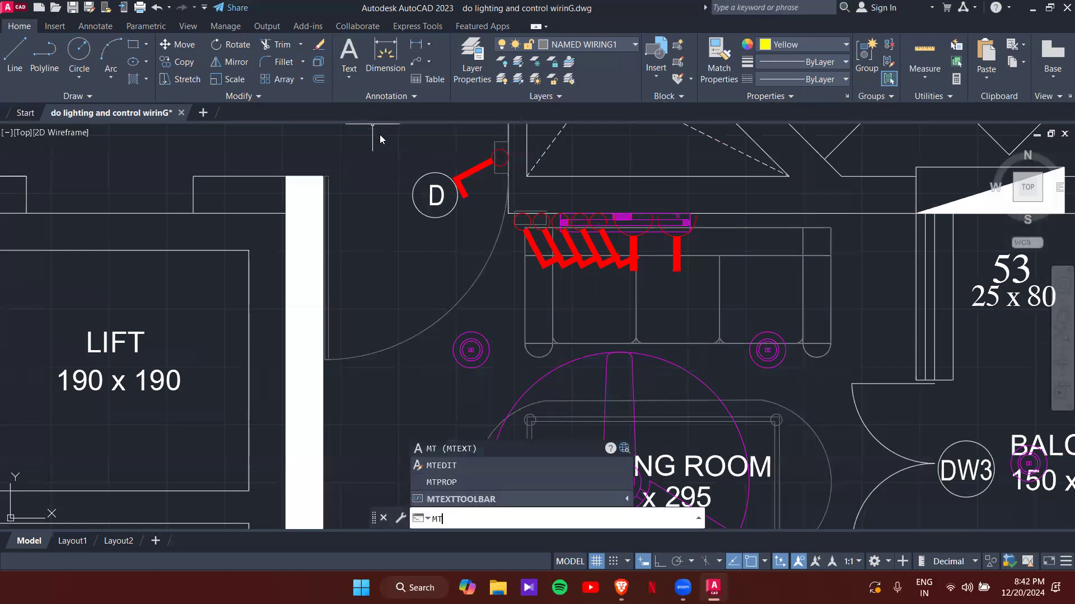
{"action": "key", "text": "Return"}
{"action": "left_click", "coordinate": [562, 283]}
{"action": "left_click", "coordinate": [580, 318]}
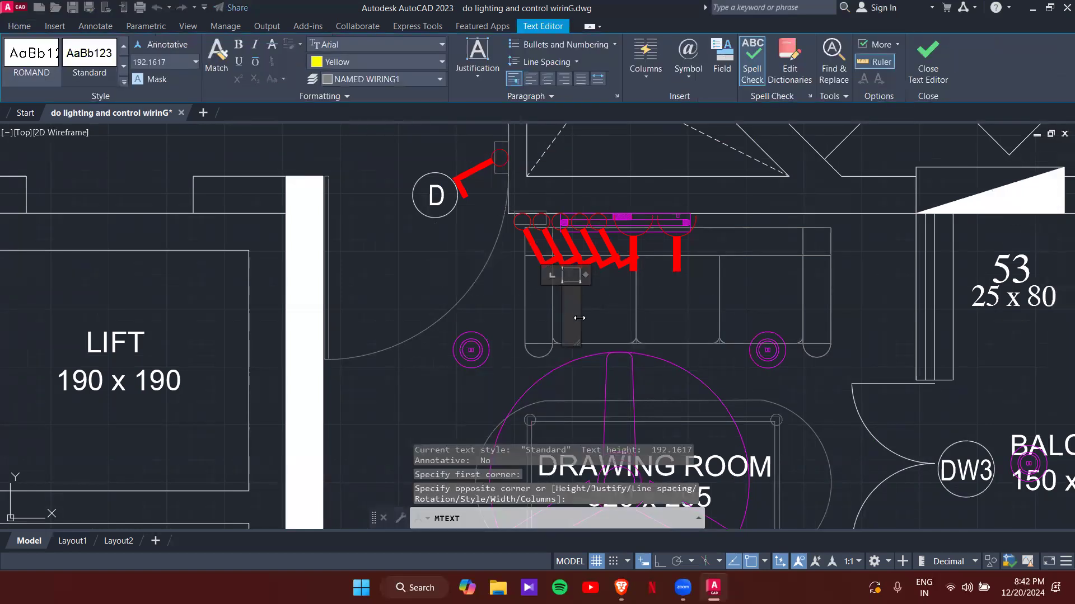
{"action": "type", "text": "A1"}
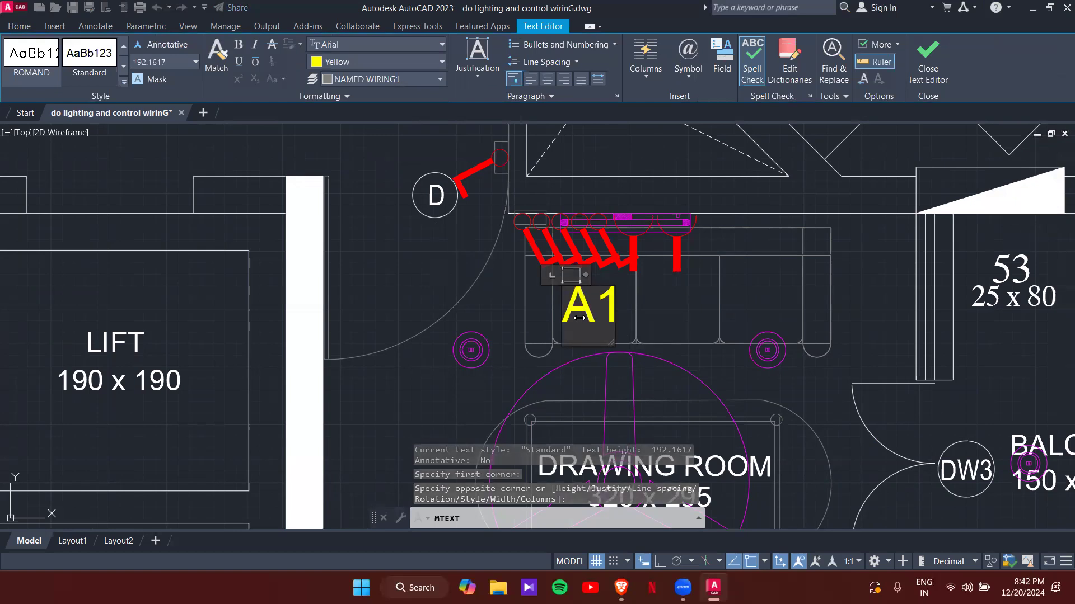
- Set the A1 text height to 50, then to 60
{"action": "key", "text": "ctrl+a"}
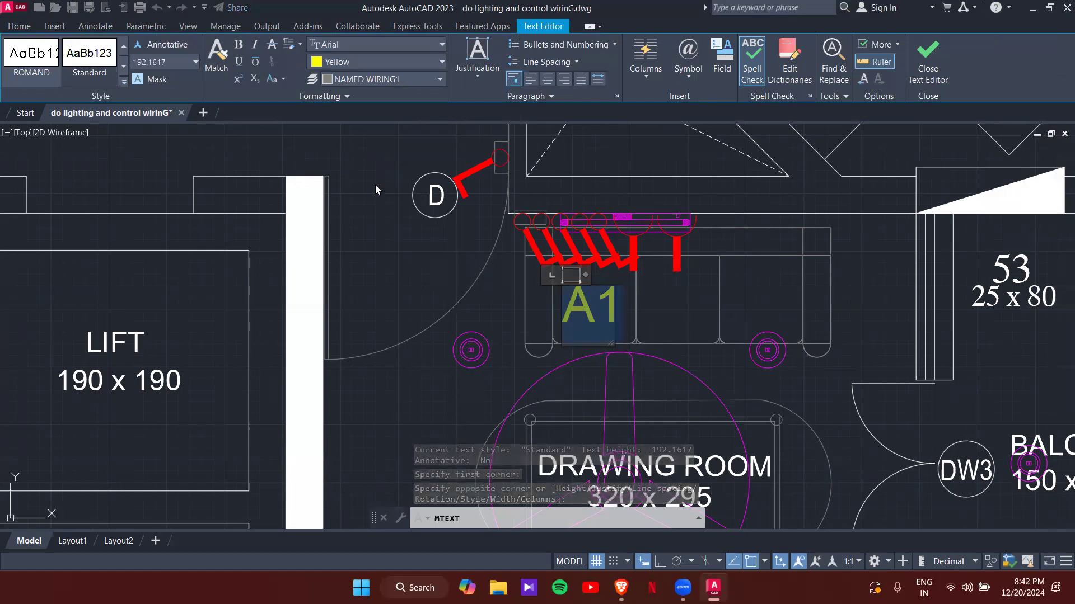
{"action": "left_click", "coordinate": [177, 66]}
{"action": "type", "text": "5"}
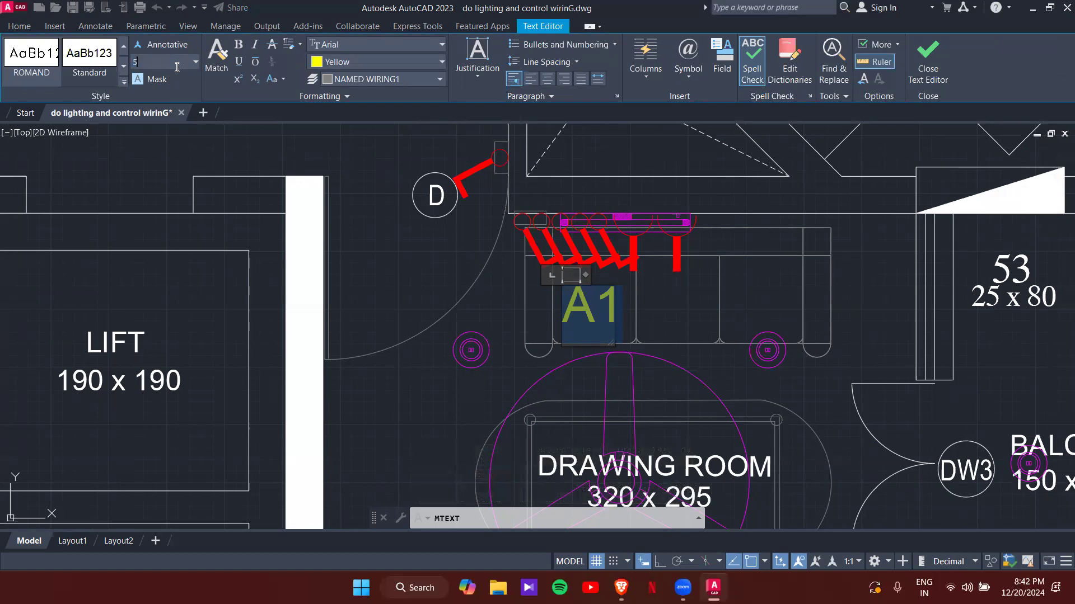
{"action": "type", "text": "0"}
{"action": "key", "text": "Return"}
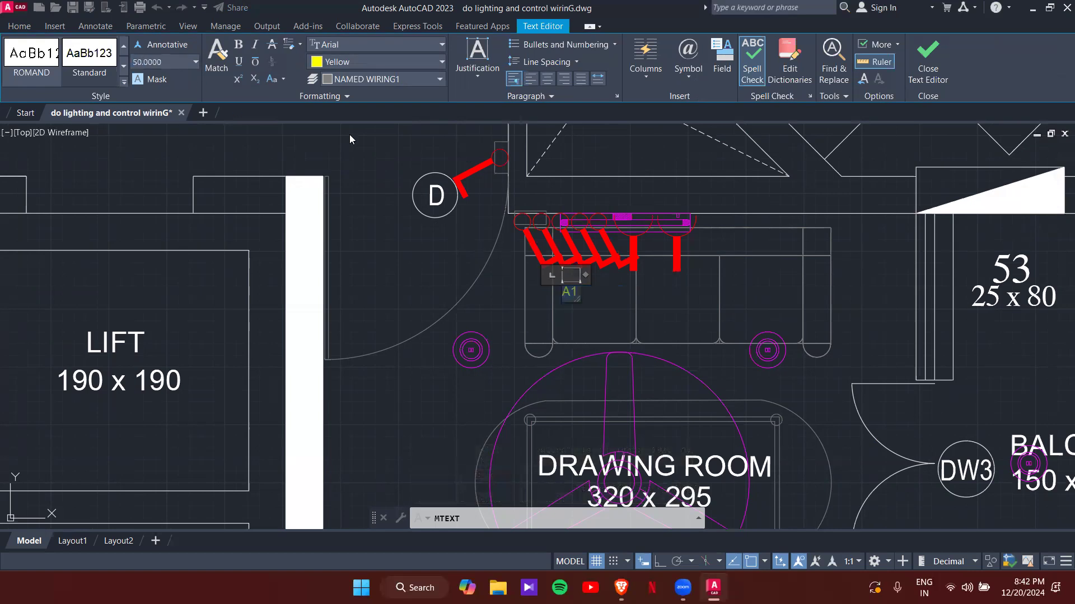
{"action": "type", "text": "60"}
{"action": "key", "text": "Return"}
- Move the A1 label to sit just below the red switch wiring
{"action": "left_click", "coordinate": [617, 306]}
{"action": "scroll", "coordinate": [583, 300], "scroll_direction": "up", "scroll_amount": 6}
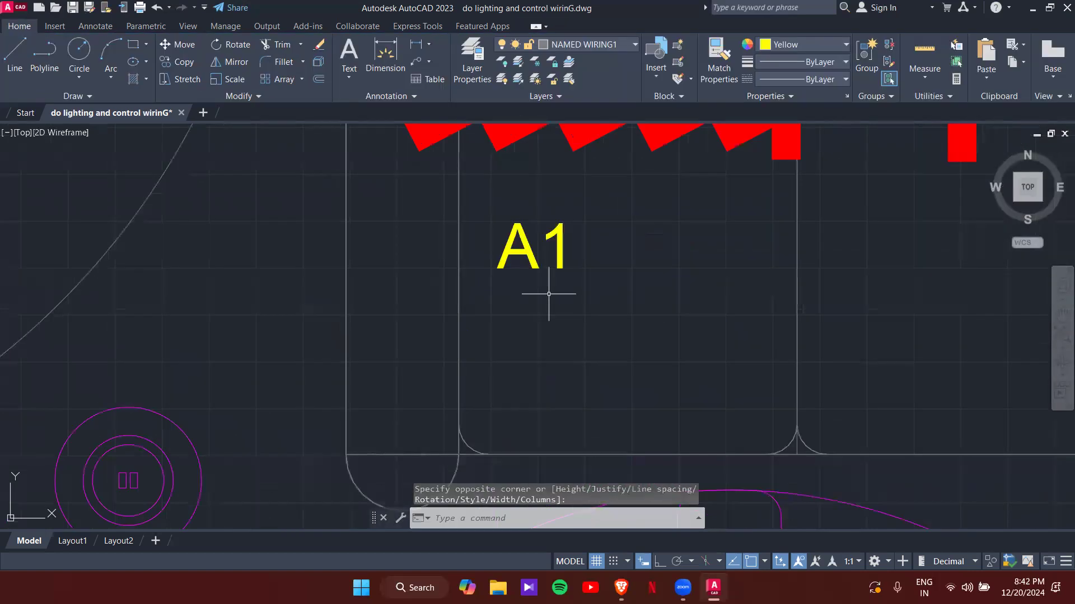
{"action": "left_click", "coordinate": [516, 237]}
{"action": "left_click", "coordinate": [497, 223]}
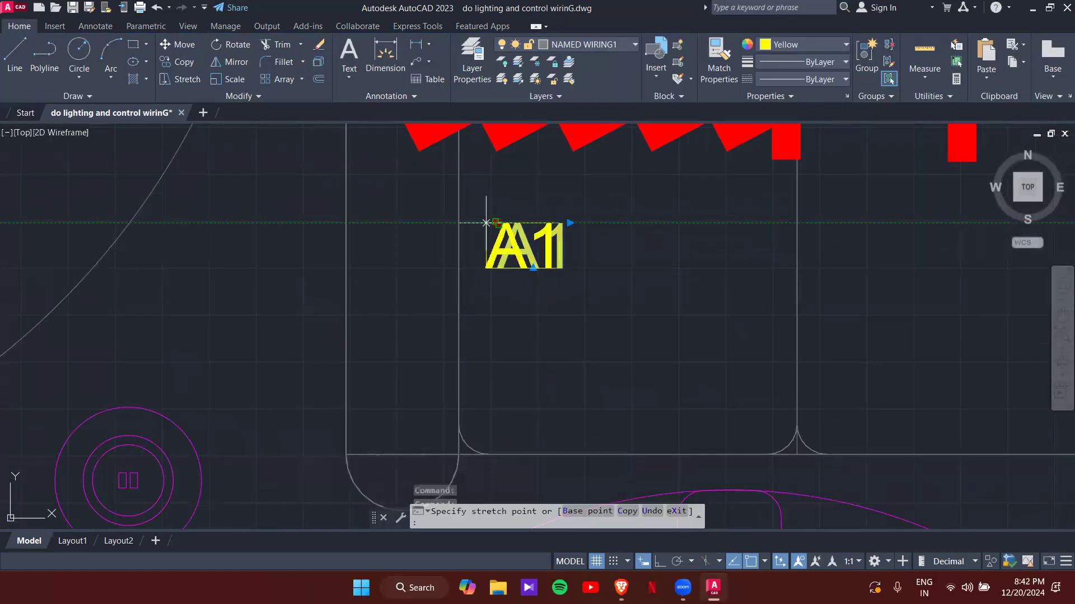
{"action": "scroll", "coordinate": [346, 178], "scroll_direction": "down", "scroll_amount": 4}
{"action": "middle_click_drag", "start_coordinate": [356, 194], "coordinate": [405, 306]}
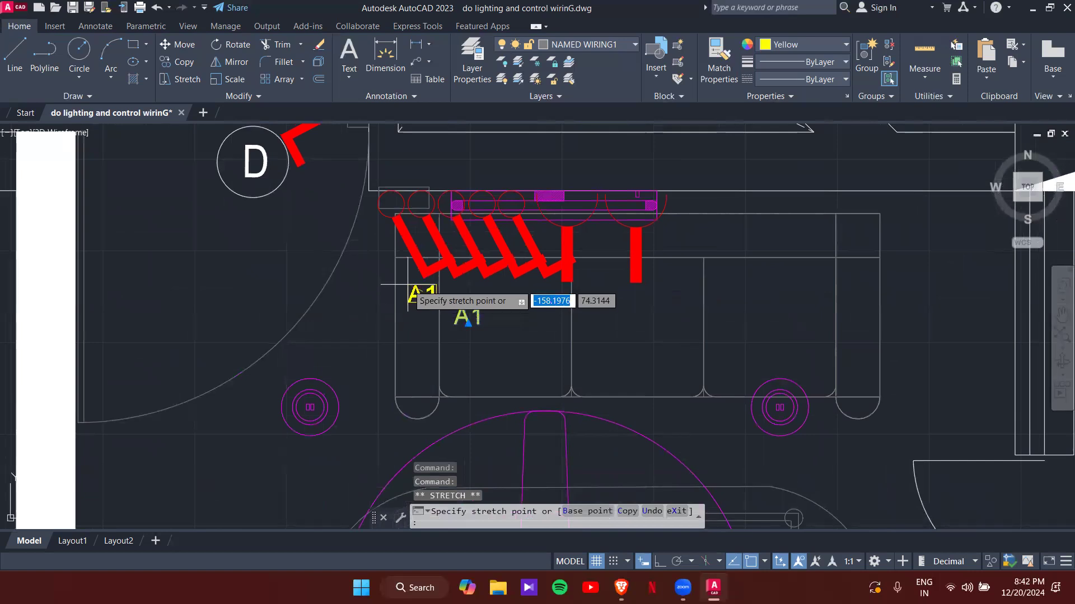
{"action": "left_click", "coordinate": [408, 285]}
{"action": "key", "text": "Escape"}
{"action": "key", "text": "Escape"}
{"action": "scroll", "coordinate": [431, 288], "scroll_direction": "up", "scroll_amount": 3}
{"action": "scroll", "coordinate": [432, 287], "scroll_direction": "down", "scroll_amount": 3}
{"action": "scroll", "coordinate": [537, 318], "scroll_direction": "down", "scroll_amount": 6}
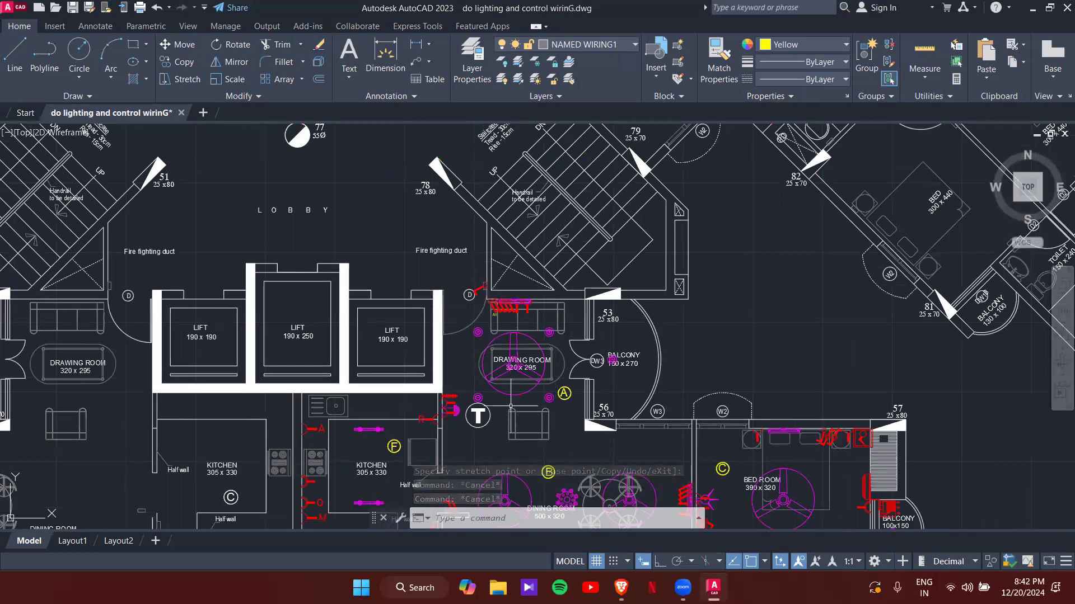
{"action": "scroll", "coordinate": [511, 324], "scroll_direction": "up", "scroll_amount": 10}
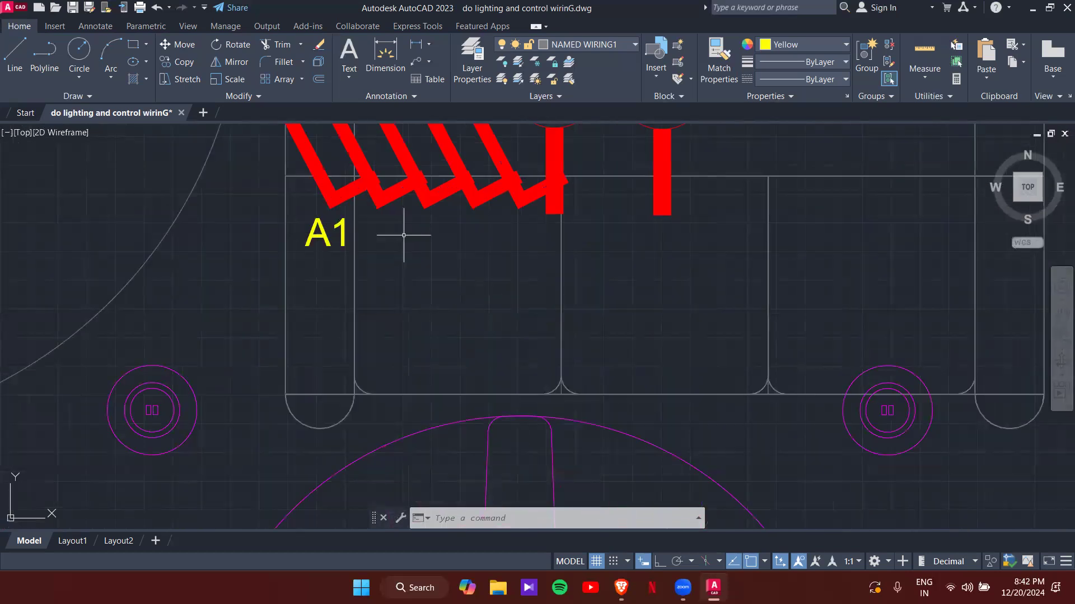
- Copy A1 four times in a horizontal row to its right with Ortho on
{"action": "left_click", "coordinate": [337, 242]}
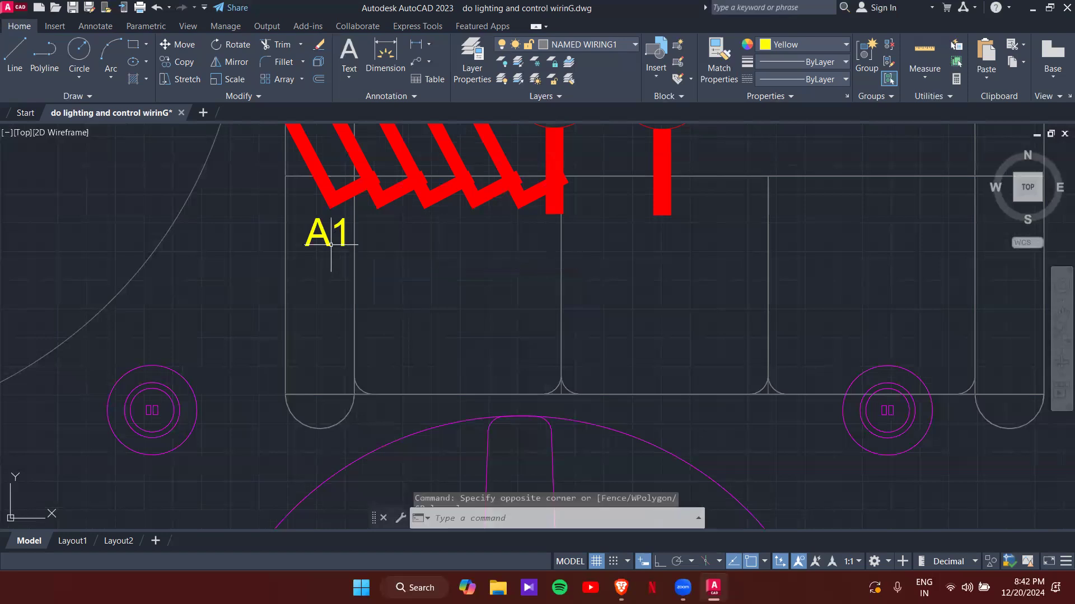
{"action": "type", "text": "O"}
{"action": "key", "text": "Return"}
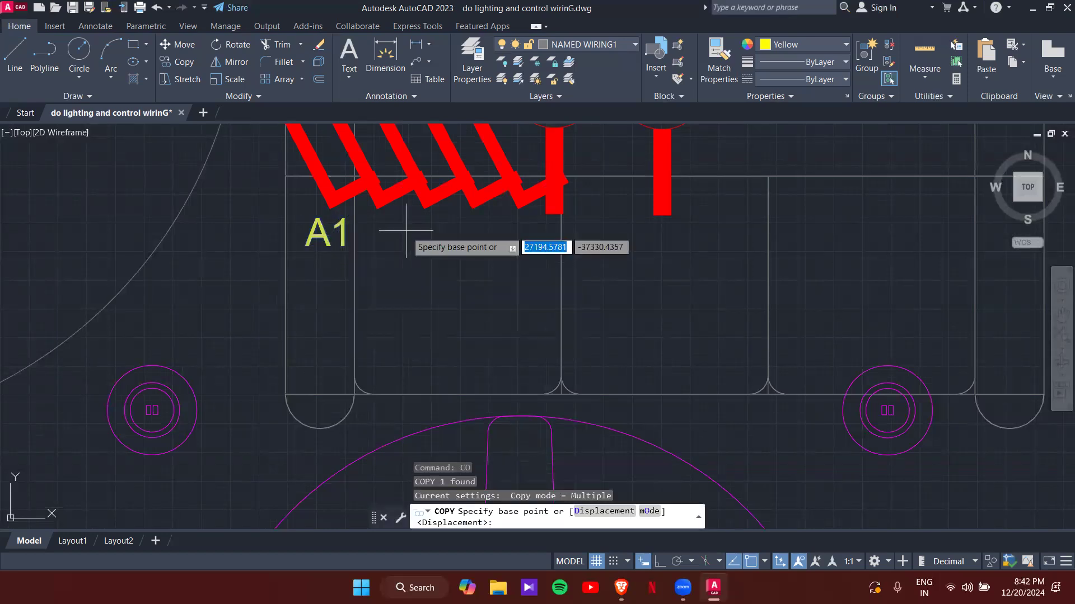
{"action": "left_click", "coordinate": [317, 219]}
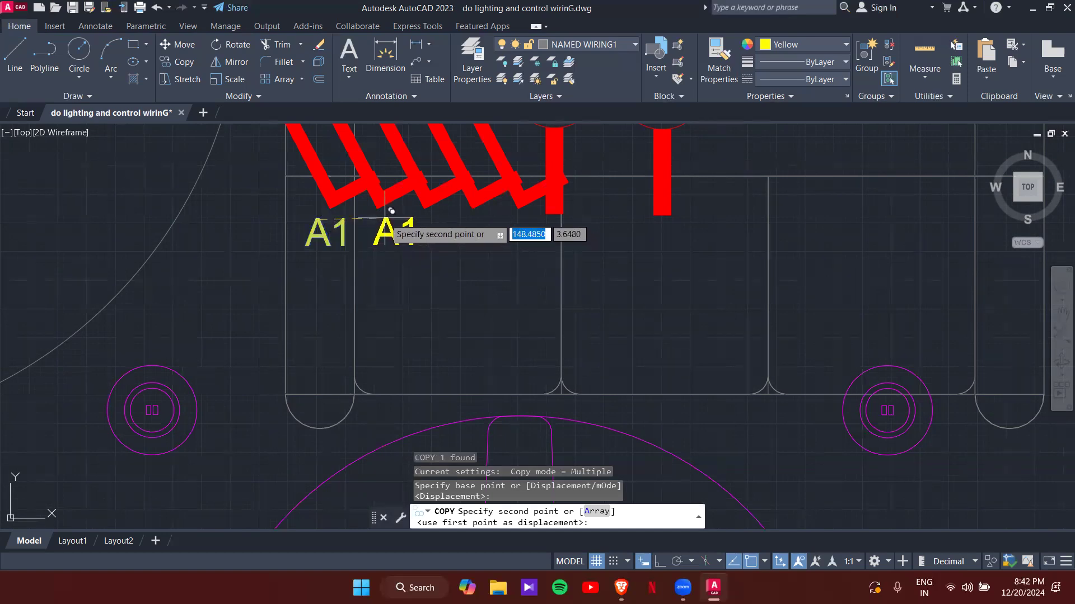
{"action": "key", "text": "F8"}
{"action": "left_click", "coordinate": [380, 213]}
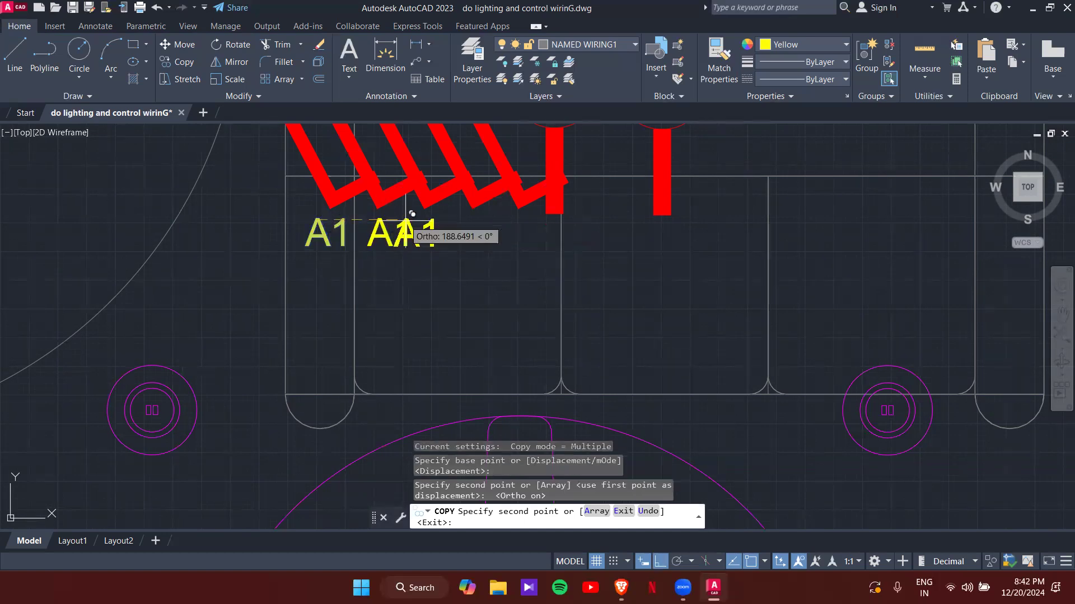
{"action": "left_click", "coordinate": [440, 218]}
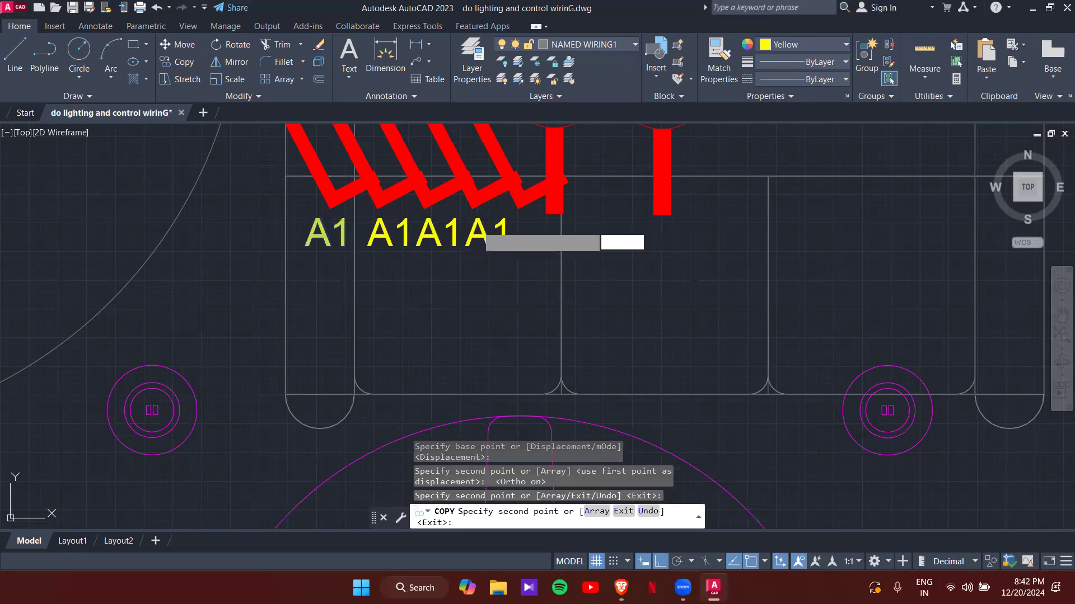
{"action": "left_click", "coordinate": [481, 223]}
{"action": "left_click", "coordinate": [530, 221]}
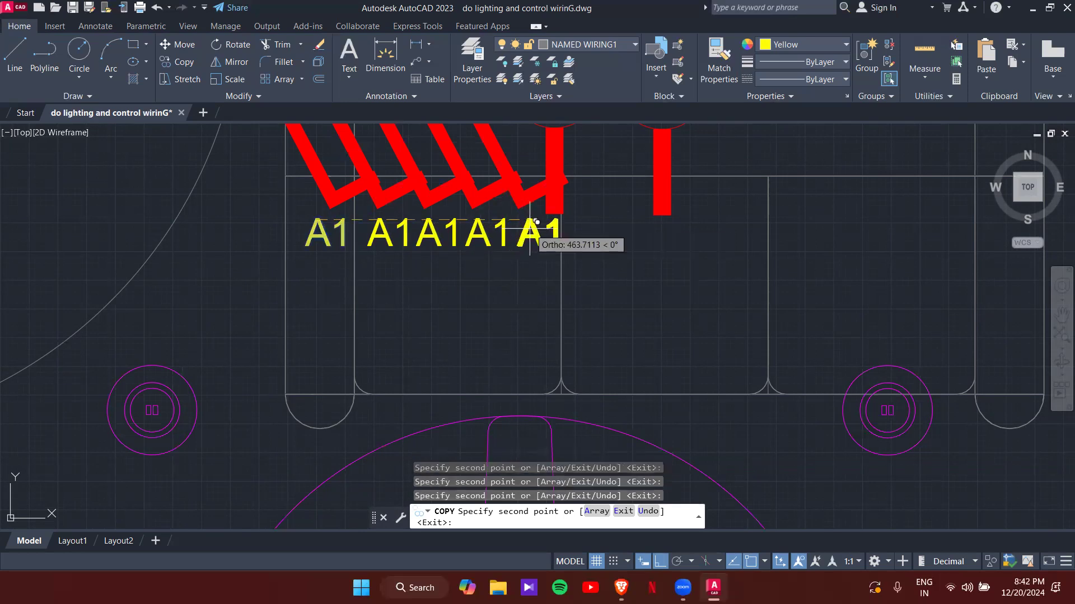
{"action": "key", "text": "Escape"}
{"action": "key", "text": "Escape"}
{"action": "key", "text": "Escape"}
{"action": "scroll", "coordinate": [354, 230], "scroll_direction": "up", "scroll_amount": 2}
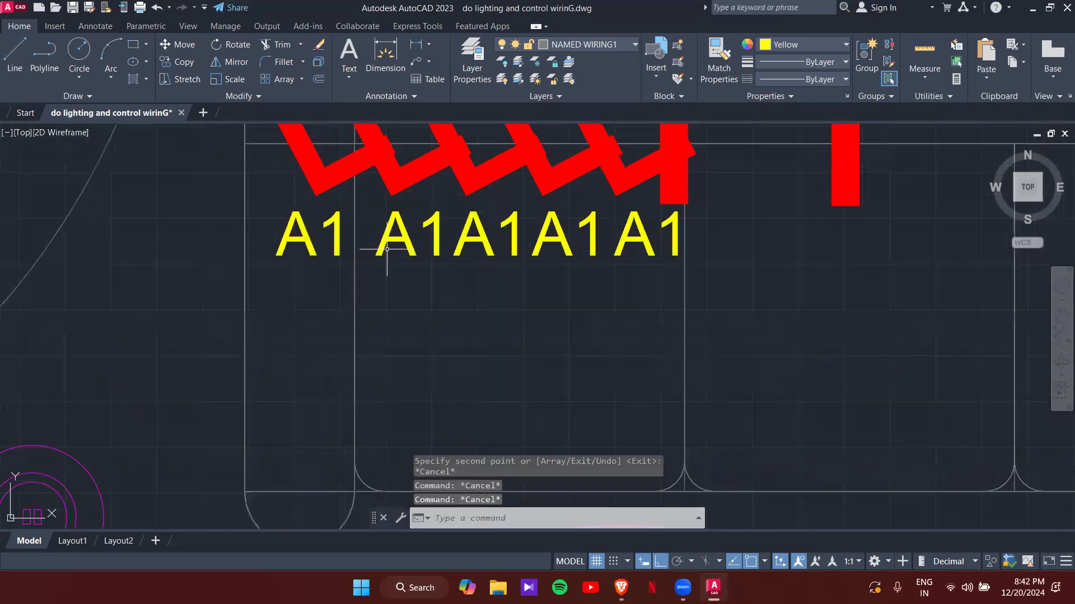
{"action": "double_click", "coordinate": [441, 247]}
- Renumber the four copied labels to A2, A3, A4 and A5
{"action": "type", "text": "2"}
{"action": "left_click", "coordinate": [464, 258]}
{"action": "double_click", "coordinate": [518, 245]}
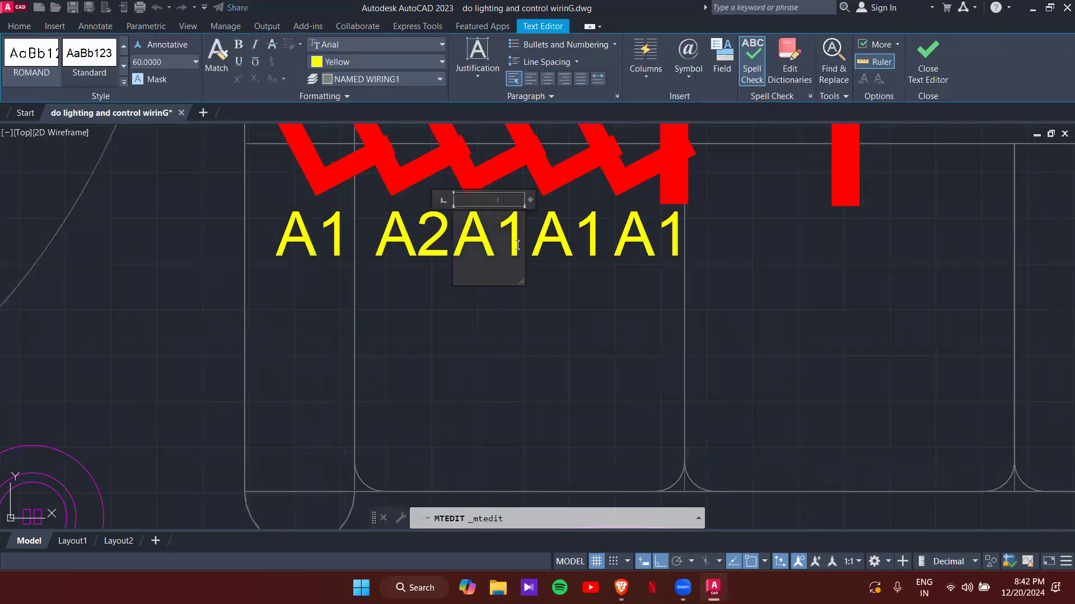
{"action": "type", "text": "3"}
{"action": "left_click", "coordinate": [588, 302]}
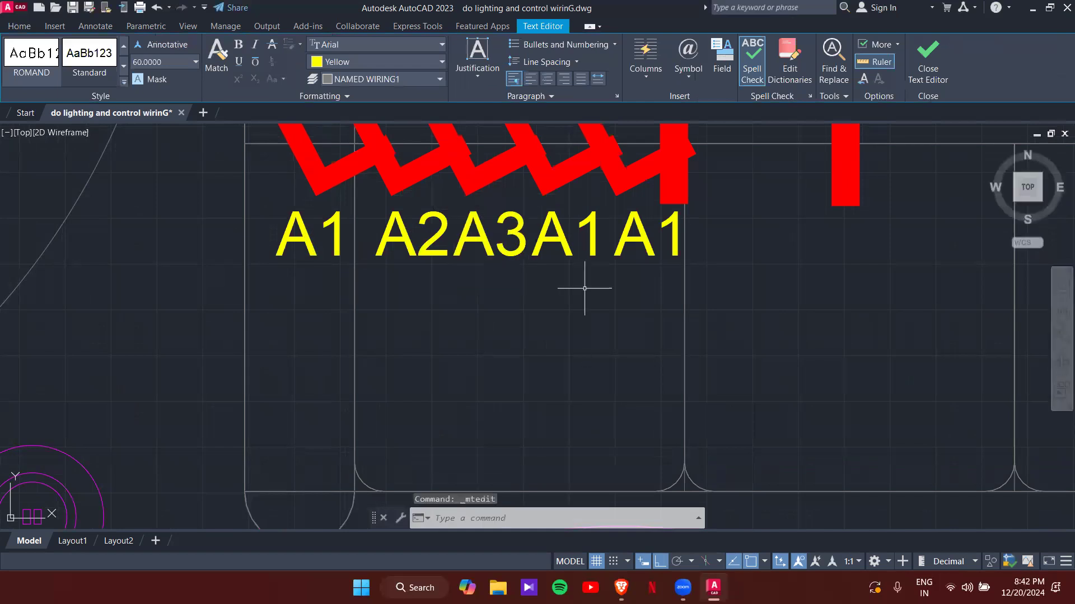
{"action": "double_click", "coordinate": [599, 240]}
{"action": "type", "text": "4"}
{"action": "left_click", "coordinate": [677, 234]}
{"action": "left_click", "coordinate": [677, 234]}
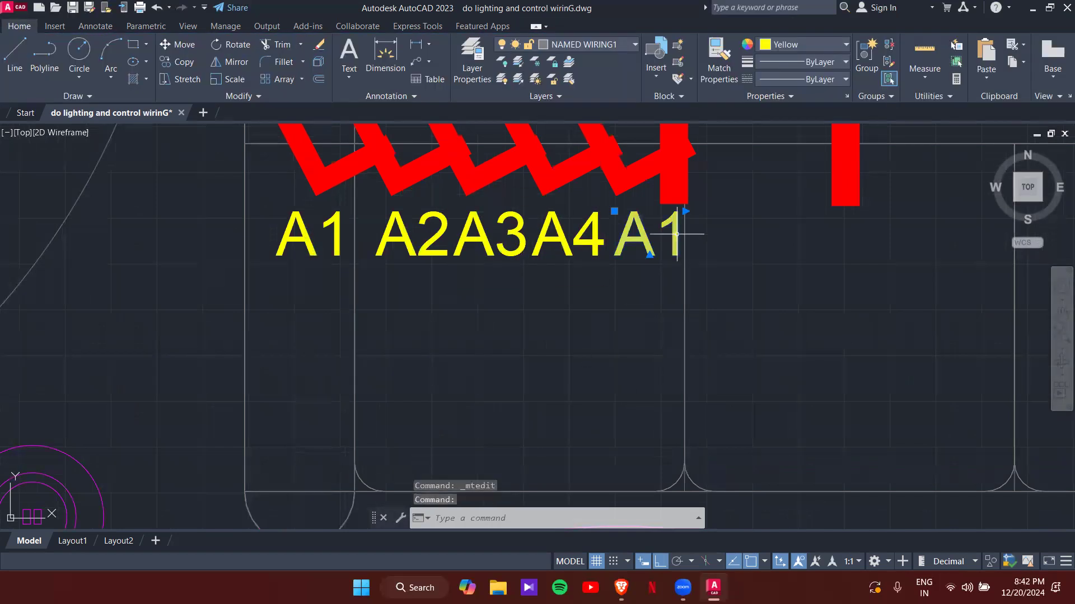
{"action": "double_click", "coordinate": [677, 234]}
{"action": "type", "text": "5"}
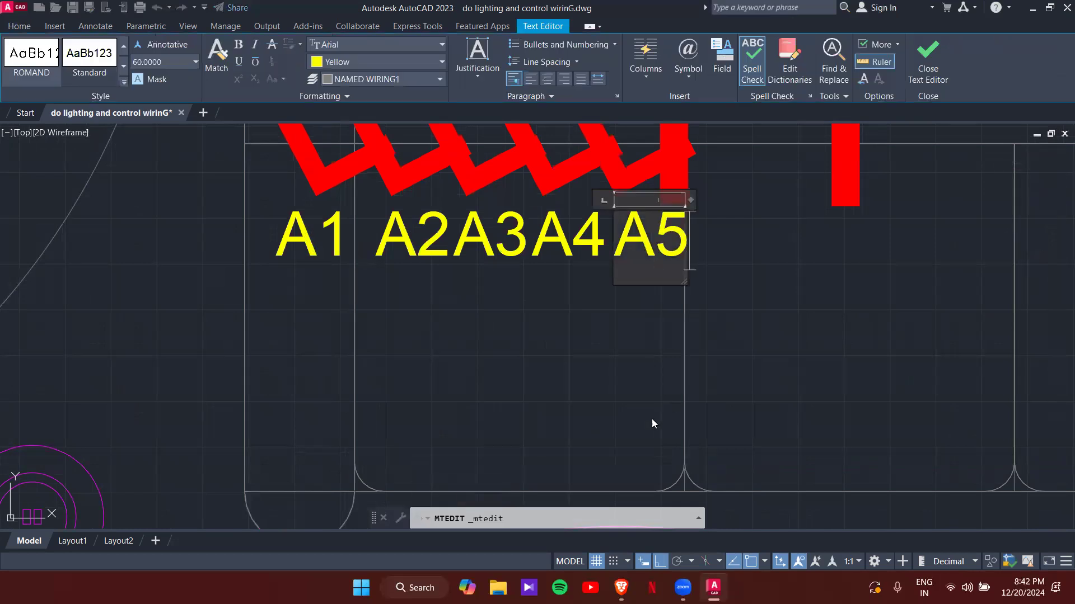
{"action": "left_click", "coordinate": [629, 412]}
- Remove the stray comma from A2 and shift it slightly left, clear of A3
{"action": "scroll", "coordinate": [448, 263], "scroll_direction": "up", "scroll_amount": 2}
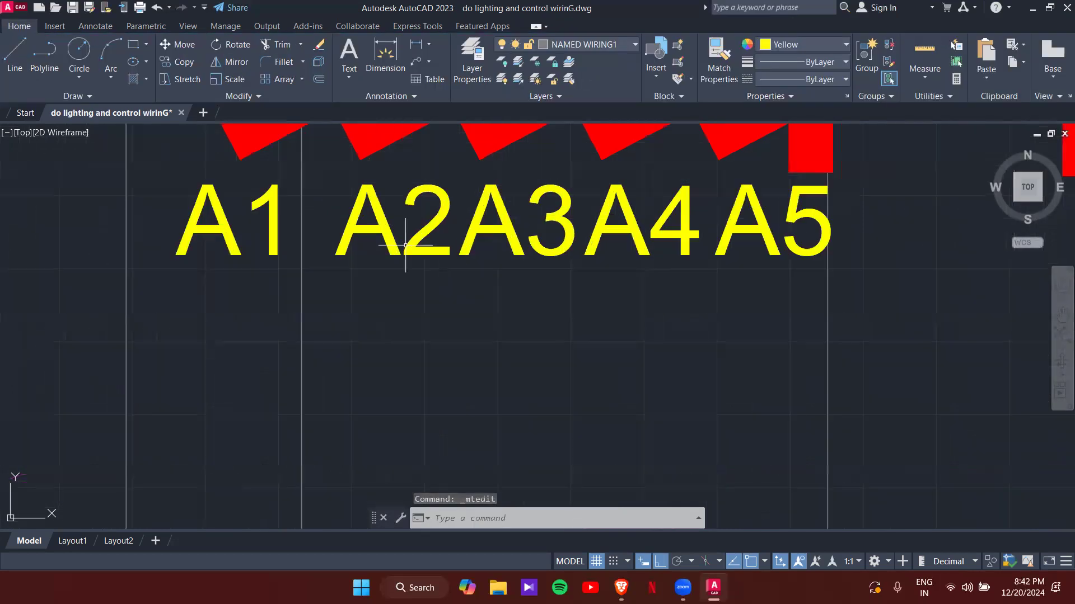
{"action": "scroll", "coordinate": [405, 245], "scroll_direction": "down", "scroll_amount": 2}
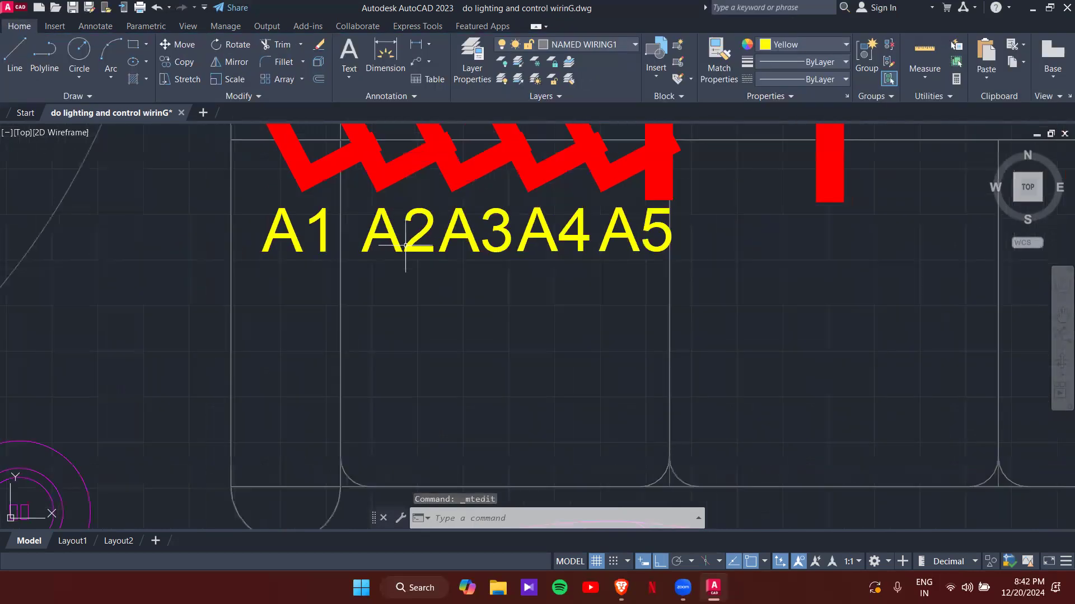
{"action": "double_click", "coordinate": [437, 253]}
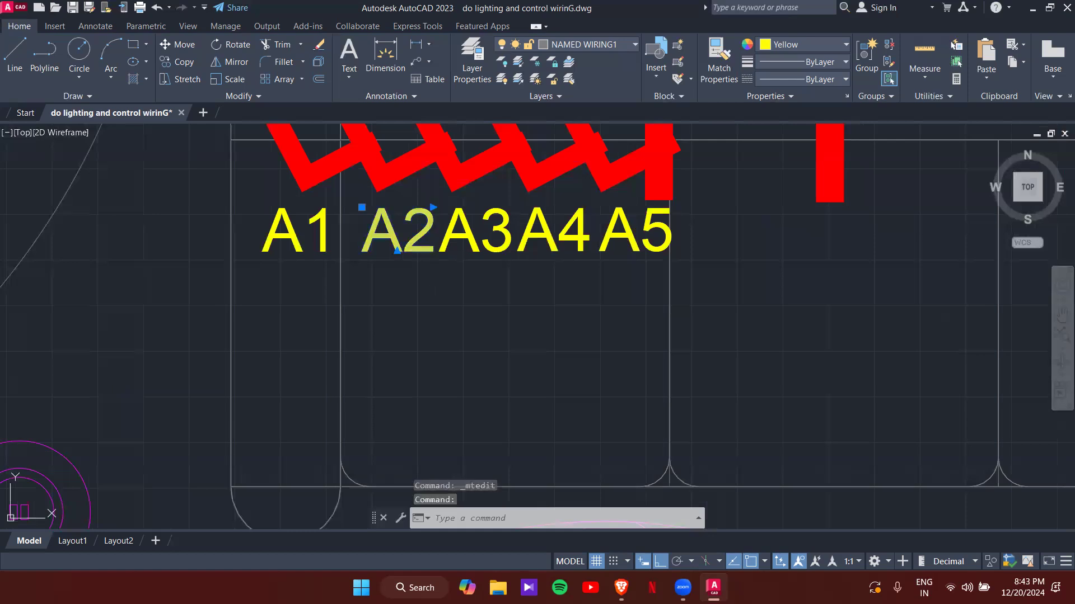
{"action": "type", "text": ","}
{"action": "left_click", "coordinate": [460, 257]}
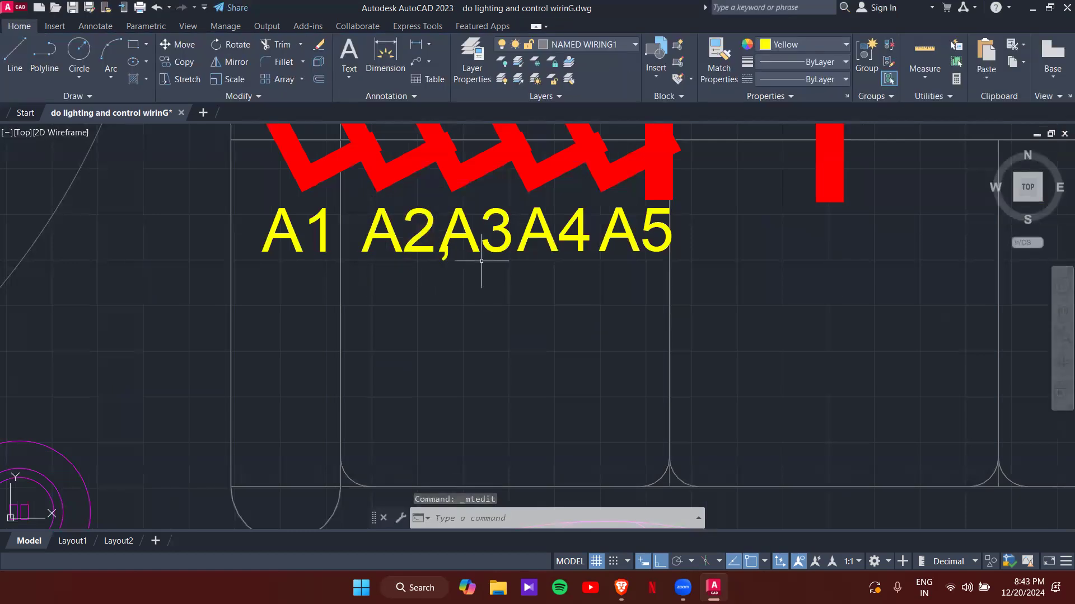
{"action": "left_click", "coordinate": [388, 224]}
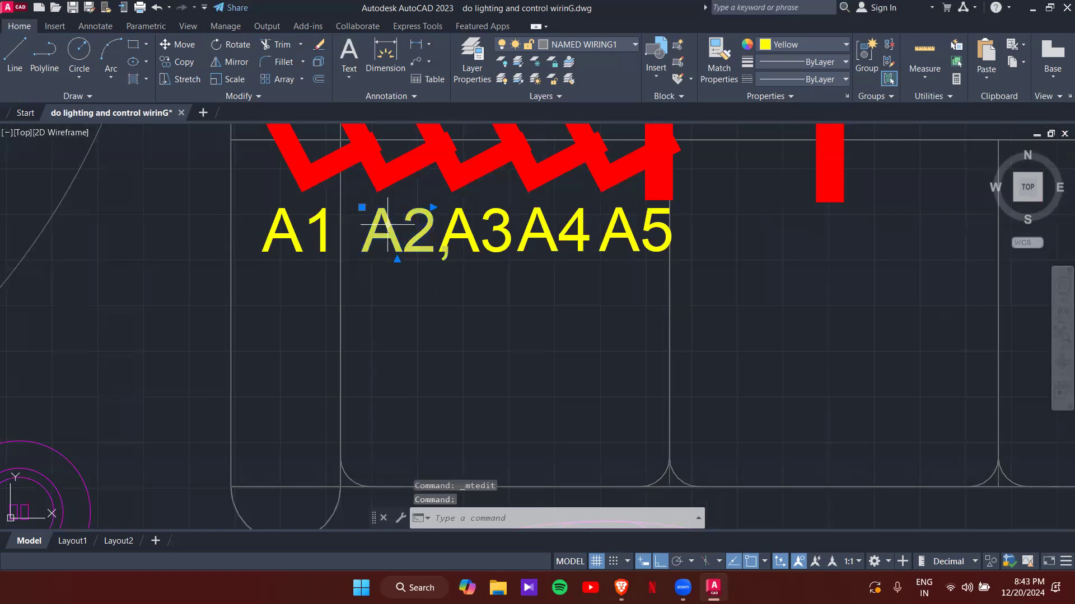
{"action": "left_click", "coordinate": [361, 207]}
{"action": "left_click", "coordinate": [352, 207]}
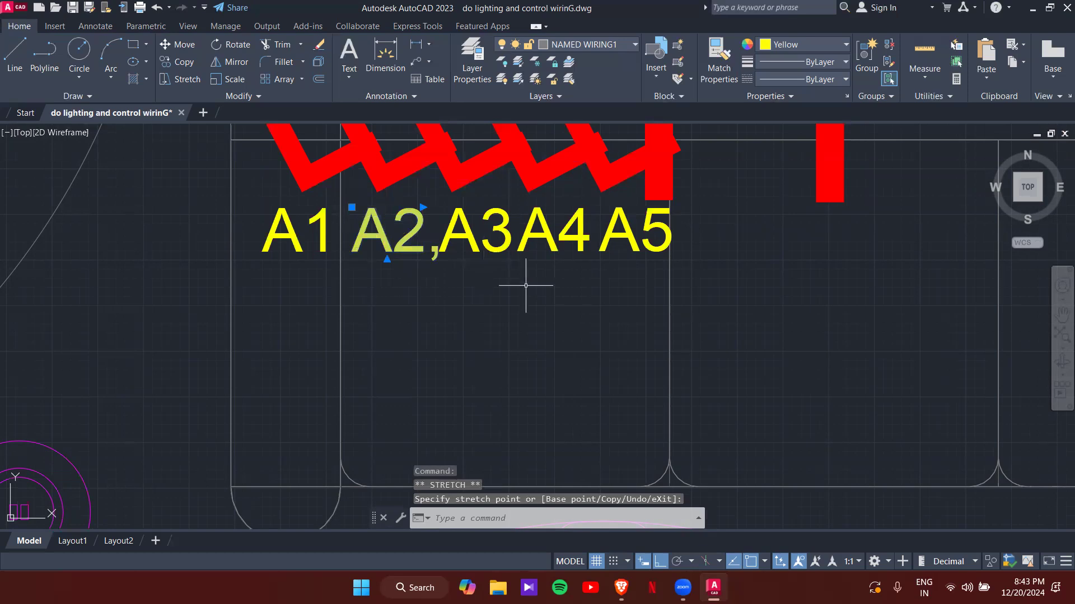
{"action": "left_click", "coordinate": [541, 305]}
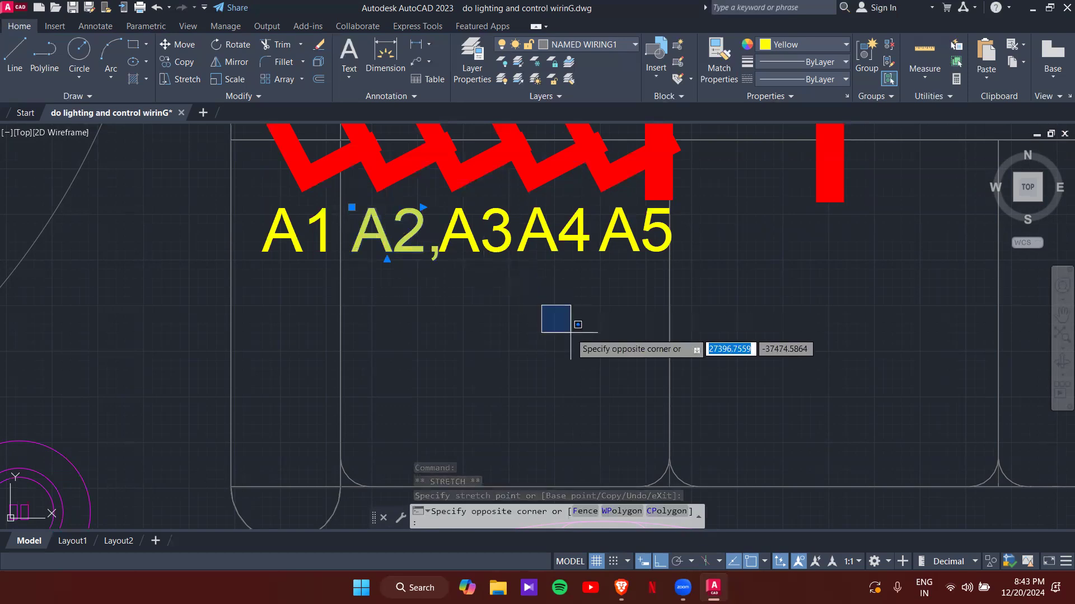
{"action": "key", "text": "Escape"}
{"action": "key", "text": "Escape"}
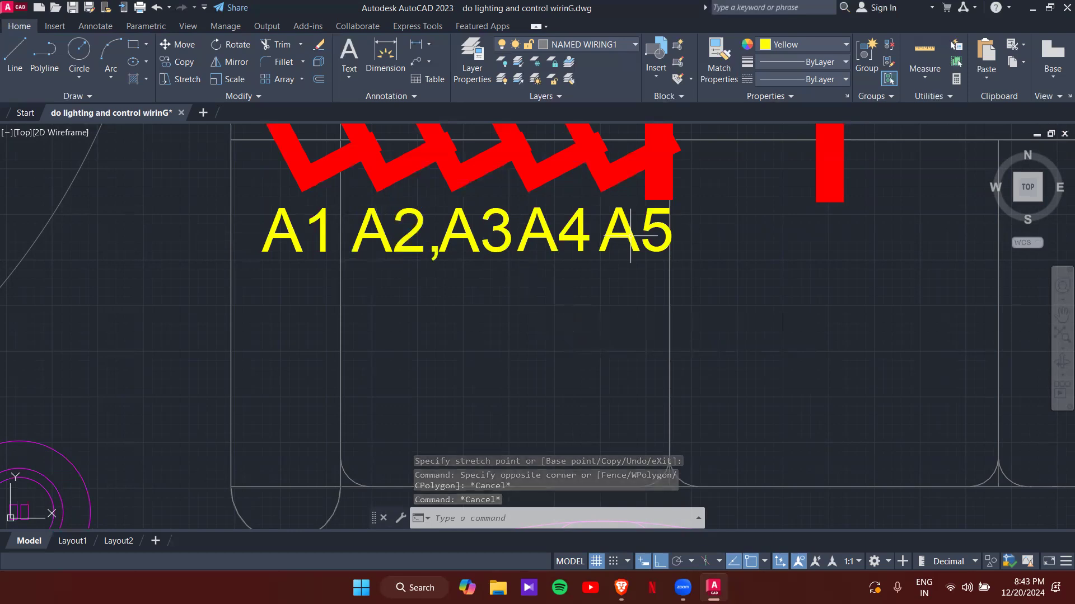
- Reopen the A3 and A2 labels to check them, leaving their text unchanged
{"action": "key", "text": "ctrl+a"}
{"action": "left_click", "coordinate": [602, 328]}
{"action": "key", "text": "Escape"}
{"action": "key", "text": "Escape"}
{"action": "left_click", "coordinate": [440, 250]}
{"action": "double_click", "coordinate": [425, 255]}
{"action": "key", "text": "Escape"}
{"action": "left_click", "coordinate": [436, 261]}
{"action": "key", "text": "Escape"}
{"action": "double_click", "coordinate": [436, 255]}
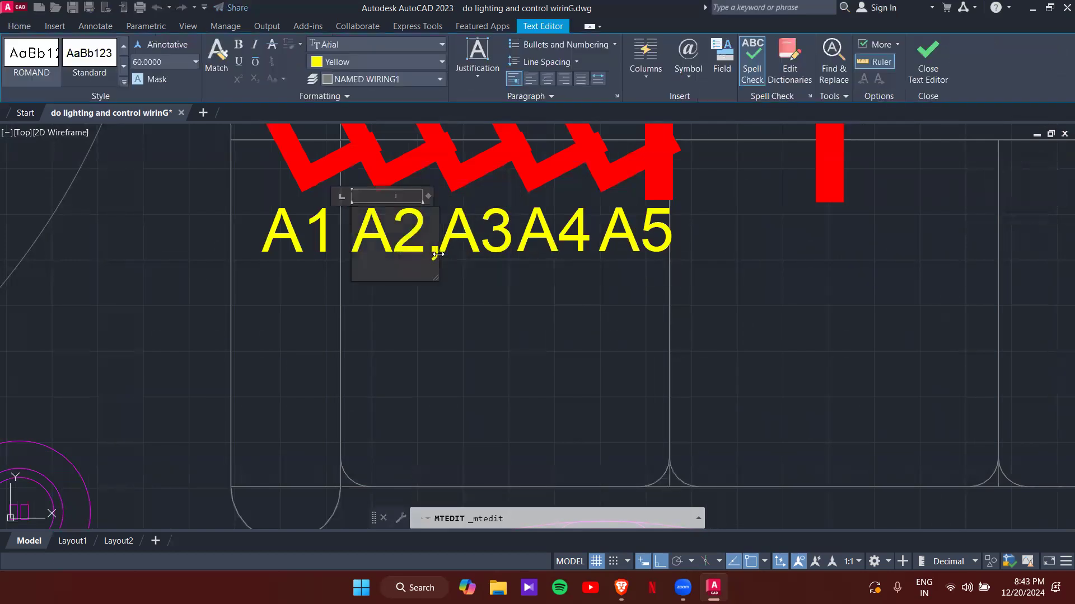
{"action": "left_click", "coordinate": [499, 319]}
{"action": "scroll", "coordinate": [567, 233], "scroll_direction": "down", "scroll_amount": 2}
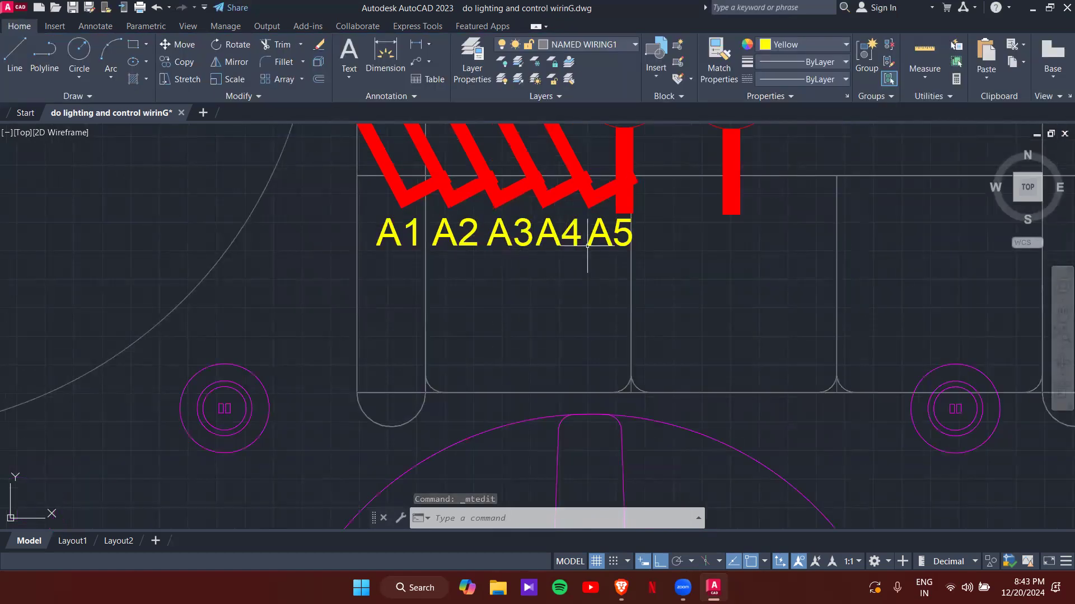
- Copy the A5 tag with CO and place the copy beside switchboard D
{"action": "scroll", "coordinate": [504, 272], "scroll_direction": "down", "scroll_amount": 4}
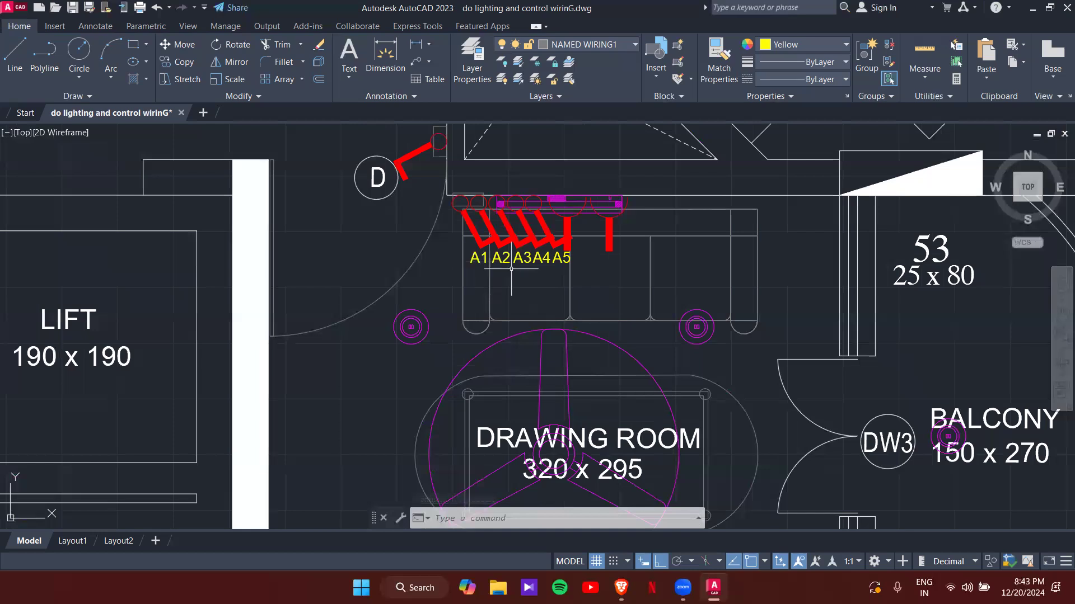
{"action": "scroll", "coordinate": [460, 194], "scroll_direction": "up", "scroll_amount": 2}
{"action": "left_click", "coordinate": [626, 307]}
{"action": "left_click", "coordinate": [621, 305]}
{"action": "type", "text": "c"}
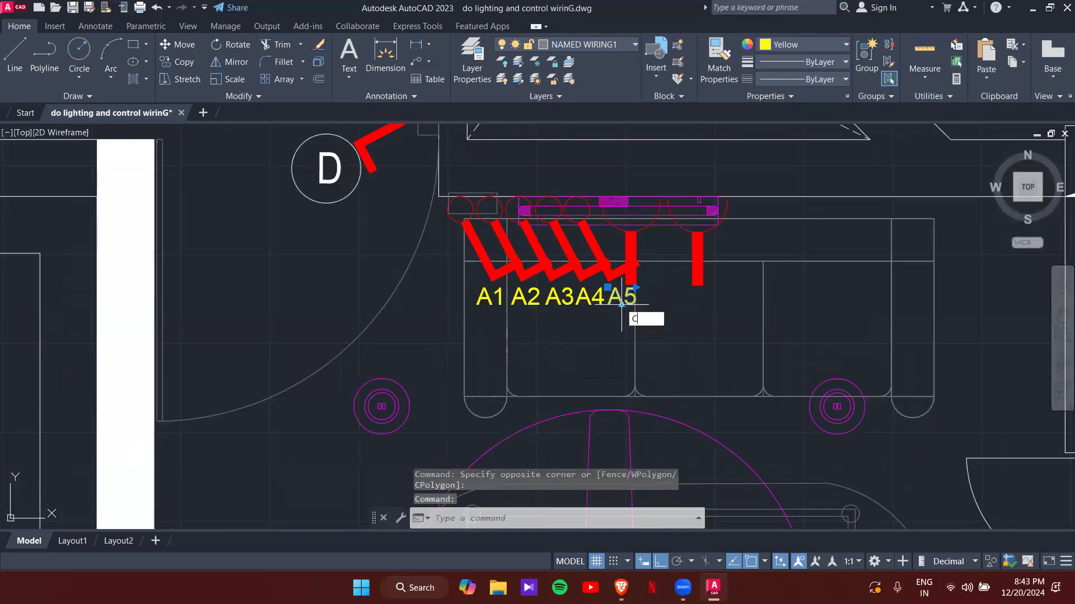
{"action": "type", "text": "o"}
{"action": "key", "text": "Return"}
{"action": "left_click", "coordinate": [621, 305]}
{"action": "middle_click_drag", "start_coordinate": [354, 207], "coordinate": [458, 380]}
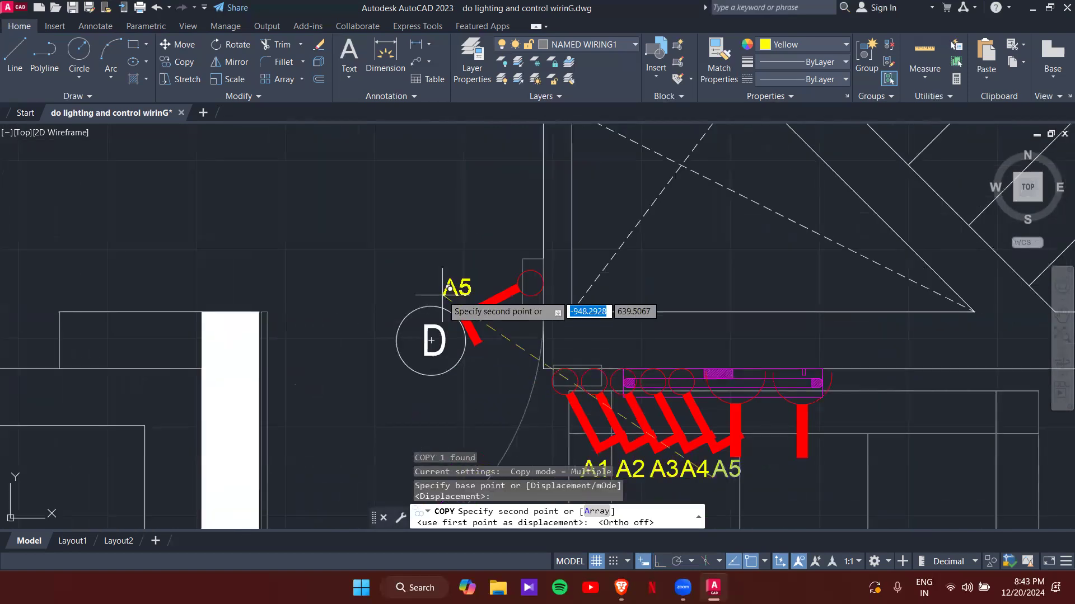
{"action": "scroll", "coordinate": [465, 336], "scroll_direction": "up", "scroll_amount": 4}
{"action": "key", "text": "F8"}
{"action": "left_click", "coordinate": [450, 404]}
{"action": "key", "text": "Escape"}
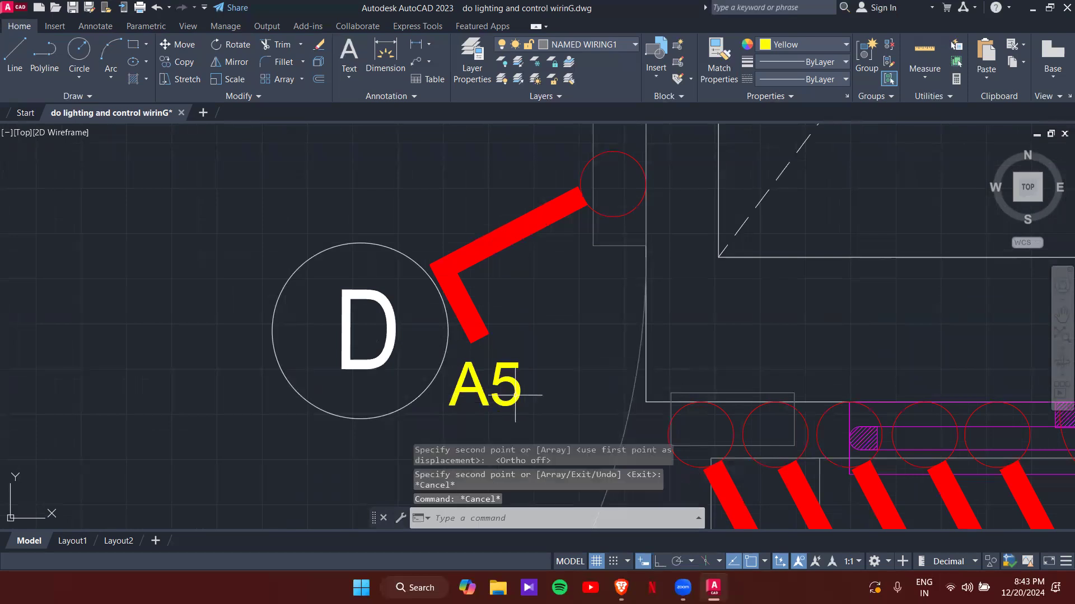
- Edit the copied tag's text so it reads A6 instead of A5
{"action": "double_click", "coordinate": [523, 391]}
{"action": "key", "text": "BackSpace"}
{"action": "type", "text": "6"}
{"action": "left_click", "coordinate": [566, 392]}
{"action": "scroll", "coordinate": [561, 388], "scroll_direction": "down", "scroll_amount": 6}
{"action": "scroll", "coordinate": [472, 336], "scroll_direction": "up", "scroll_amount": 6}
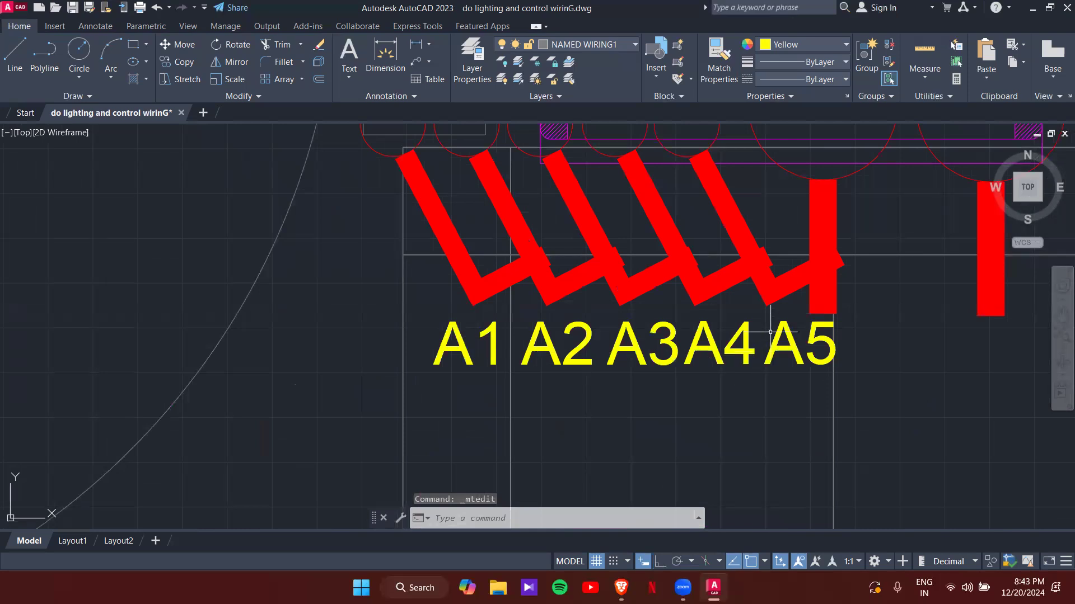
{"action": "scroll", "coordinate": [524, 241], "scroll_direction": "down", "scroll_amount": 6}
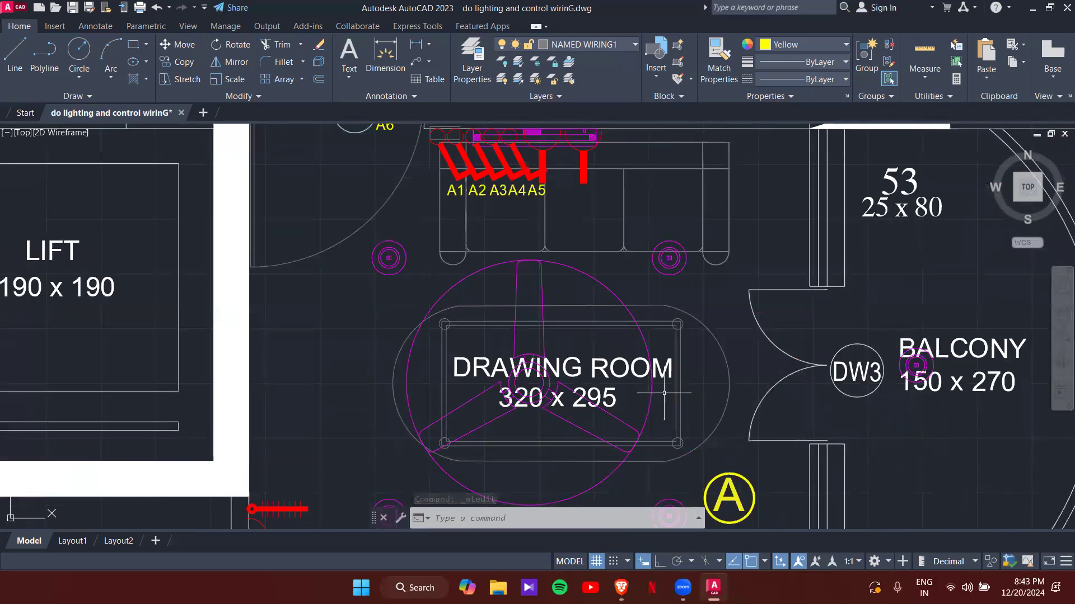
- Copy the A1 tag beside the upper-left and lower-left drawing-room lamps
{"action": "left_click", "coordinate": [454, 193]}
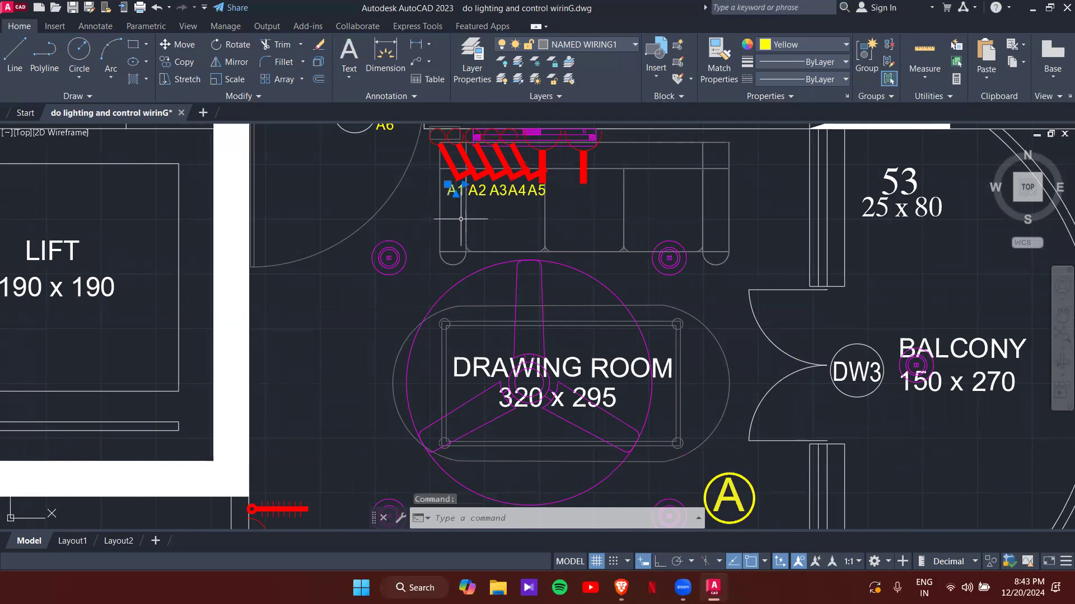
{"action": "scroll", "coordinate": [454, 196], "scroll_direction": "up", "scroll_amount": 5}
{"action": "type", "text": "o"}
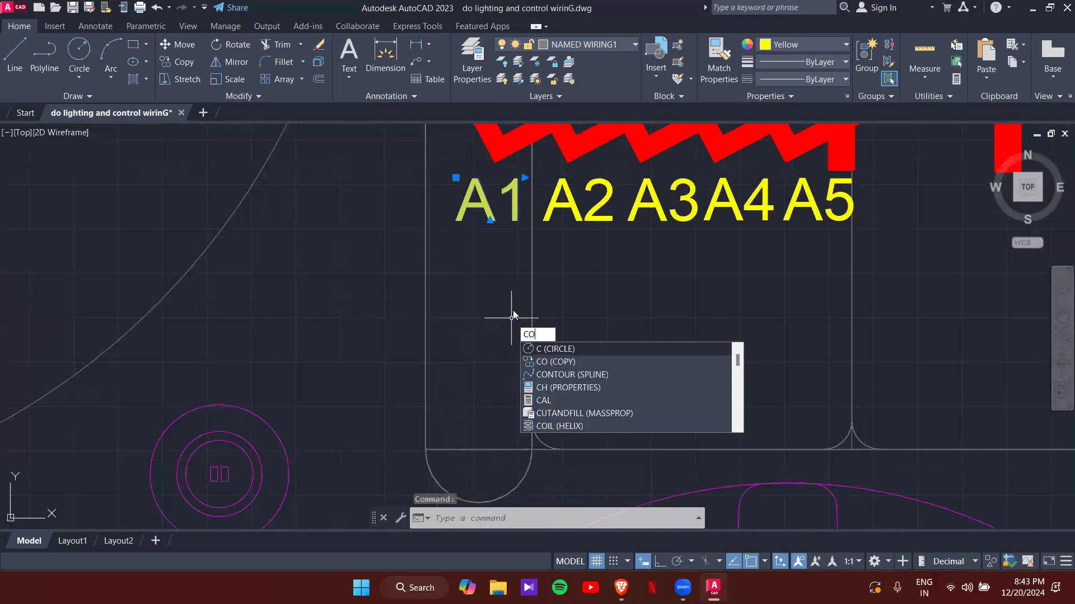
{"action": "key", "text": "Return"}
{"action": "left_click", "coordinate": [480, 192]}
{"action": "scroll", "coordinate": [375, 285], "scroll_direction": "down", "scroll_amount": 4}
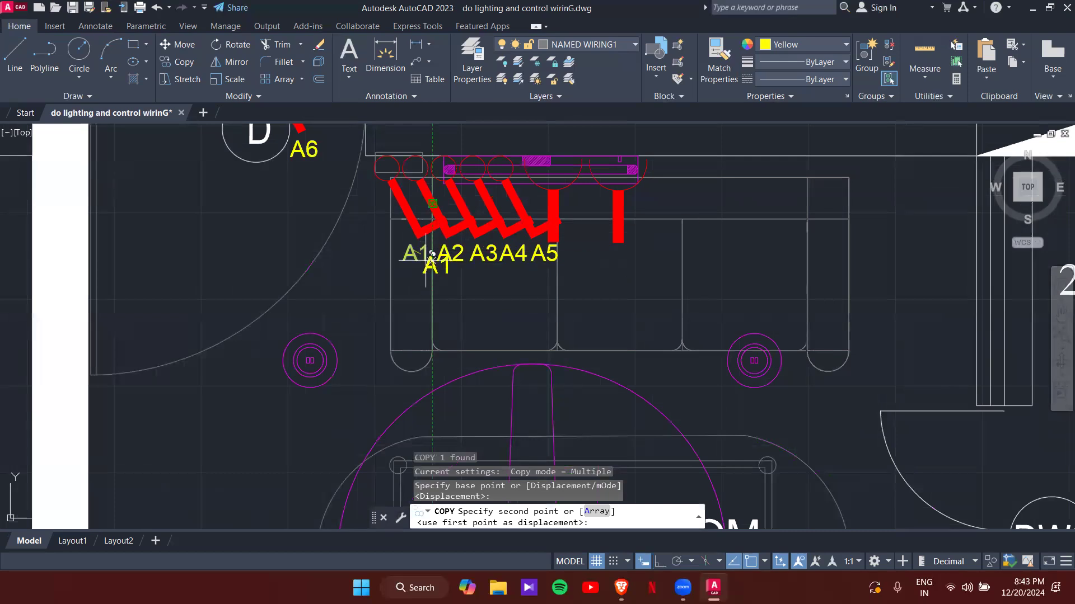
{"action": "middle_click_drag", "start_coordinate": [412, 297], "coordinate": [489, 158]}
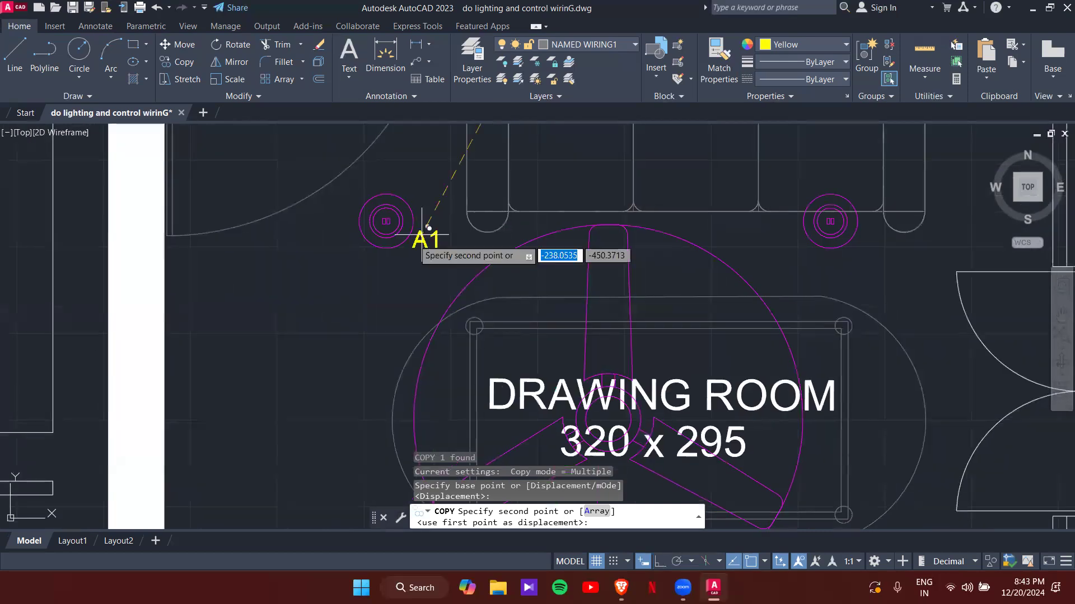
{"action": "left_click", "coordinate": [356, 256]}
{"action": "middle_click_drag", "start_coordinate": [368, 336], "coordinate": [407, 129]}
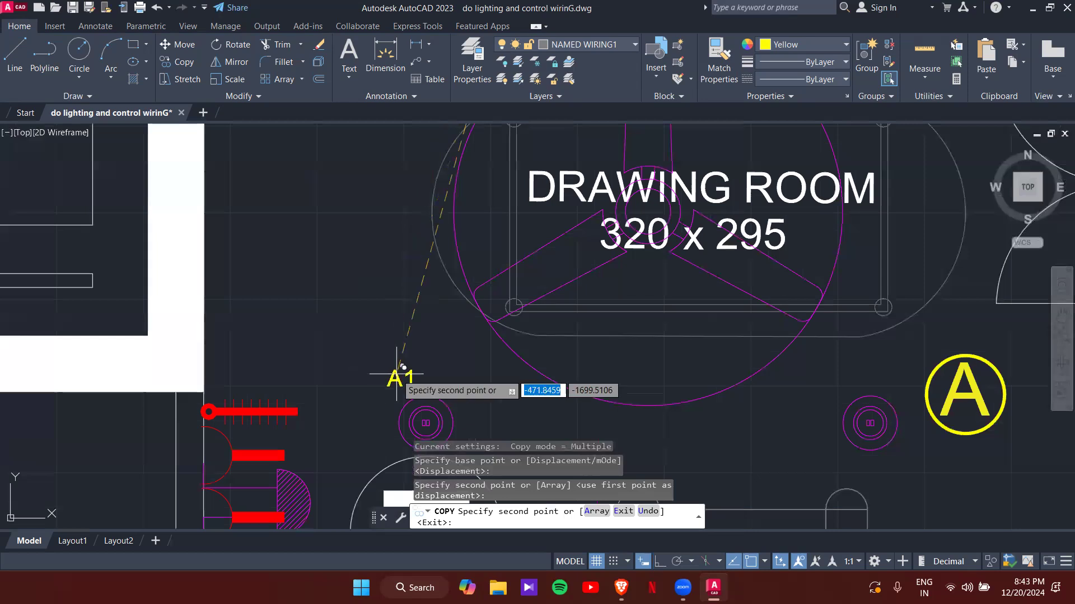
{"action": "left_click", "coordinate": [399, 375]}
{"action": "scroll", "coordinate": [526, 334], "scroll_direction": "down", "scroll_amount": 4}
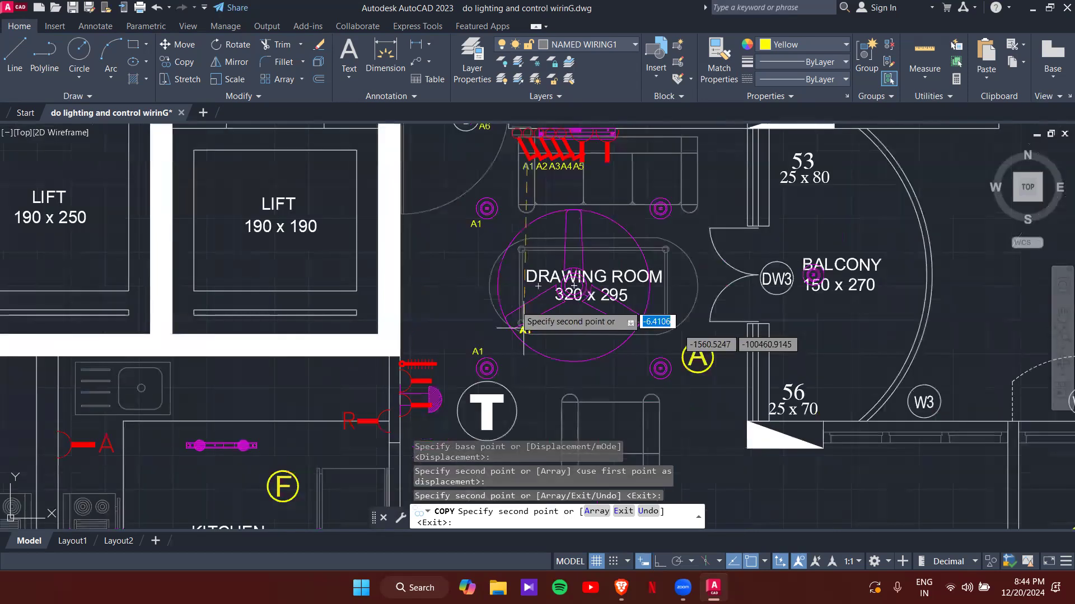
{"action": "middle_click_drag", "start_coordinate": [532, 314], "coordinate": [533, 328]}
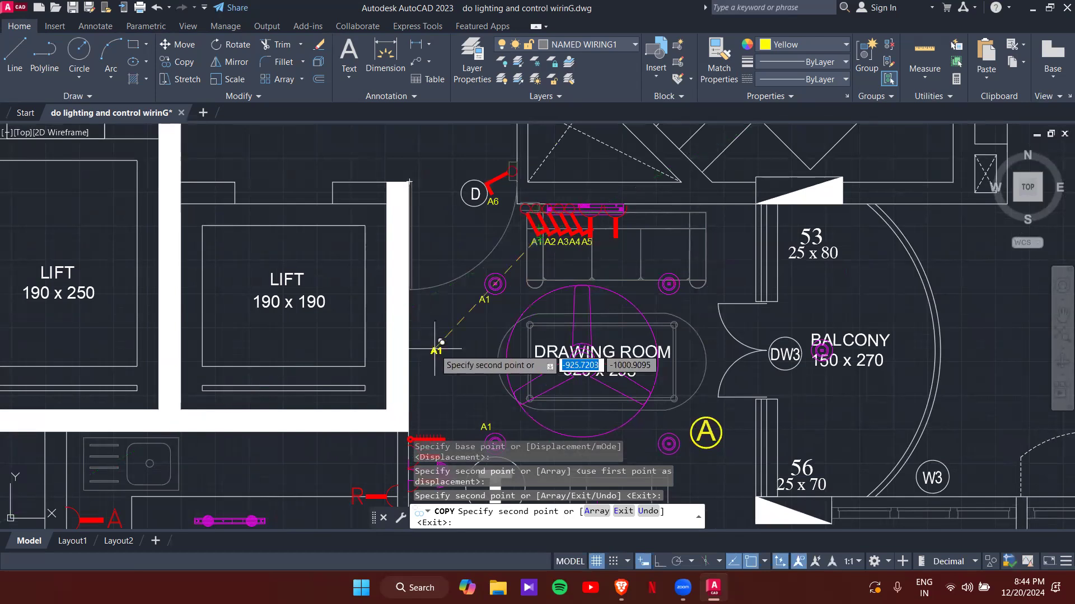
{"action": "key", "text": "Escape"}
{"action": "key", "text": "Escape"}
- Copy the A2 tag beside the upper-right and lower-right drawing-room lamps
{"action": "scroll", "coordinate": [557, 239], "scroll_direction": "up", "scroll_amount": 4}
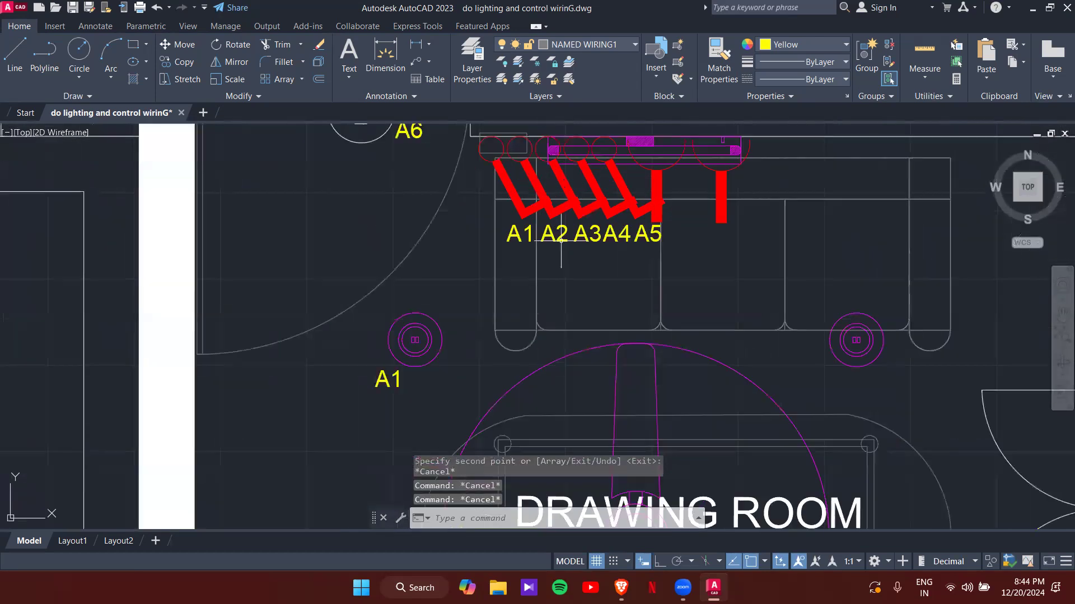
{"action": "left_click", "coordinate": [562, 238]}
{"action": "type", "text": "CO"}
{"action": "key", "text": "Return"}
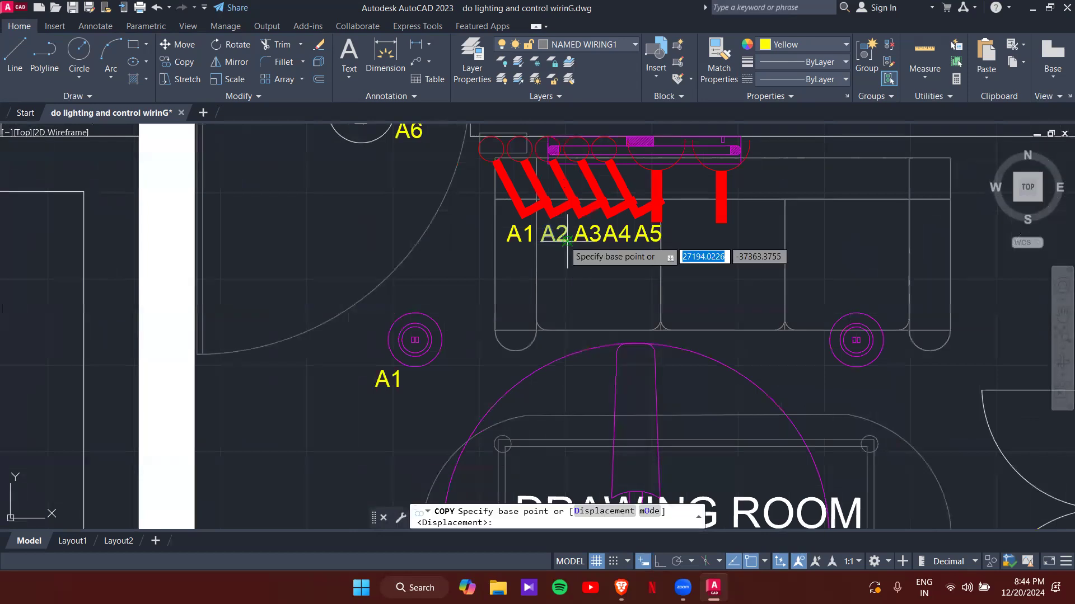
{"action": "left_click", "coordinate": [566, 241]}
{"action": "scroll", "coordinate": [602, 364], "scroll_direction": "down", "scroll_amount": 2}
{"action": "middle_click_drag", "start_coordinate": [618, 417], "coordinate": [327, 300]}
{"action": "scroll", "coordinate": [471, 258], "scroll_direction": "up", "scroll_amount": 2}
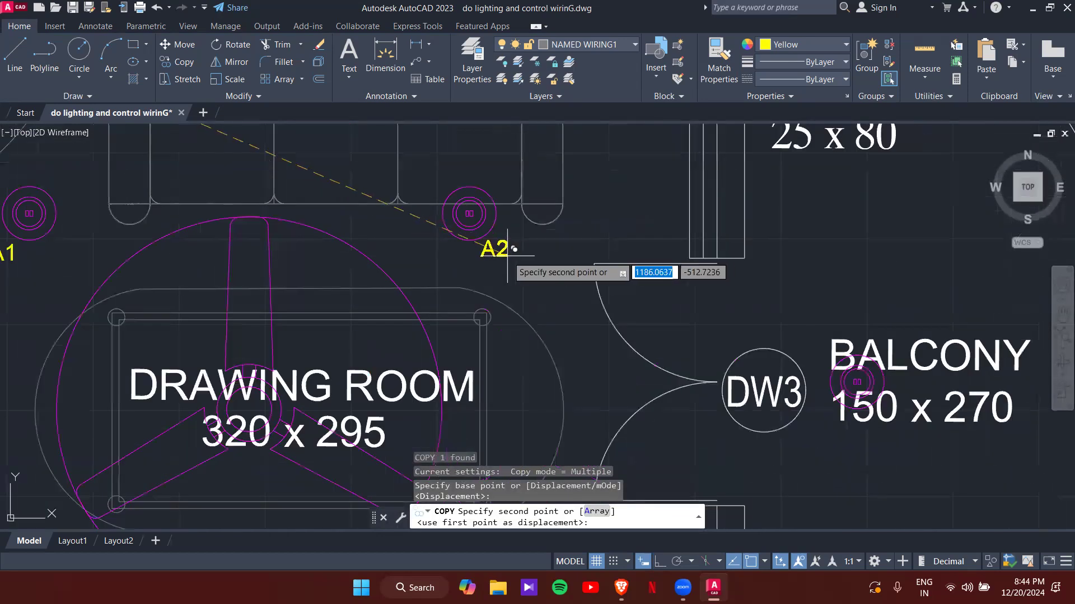
{"action": "left_click", "coordinate": [509, 251]}
{"action": "middle_click_drag", "start_coordinate": [535, 372], "coordinate": [518, 217]}
{"action": "scroll", "coordinate": [530, 389], "scroll_direction": "up", "scroll_amount": 2}
{"action": "middle_click_drag", "start_coordinate": [514, 392], "coordinate": [589, 141]}
{"action": "left_click", "coordinate": [534, 330]}
{"action": "key", "text": "Escape"}
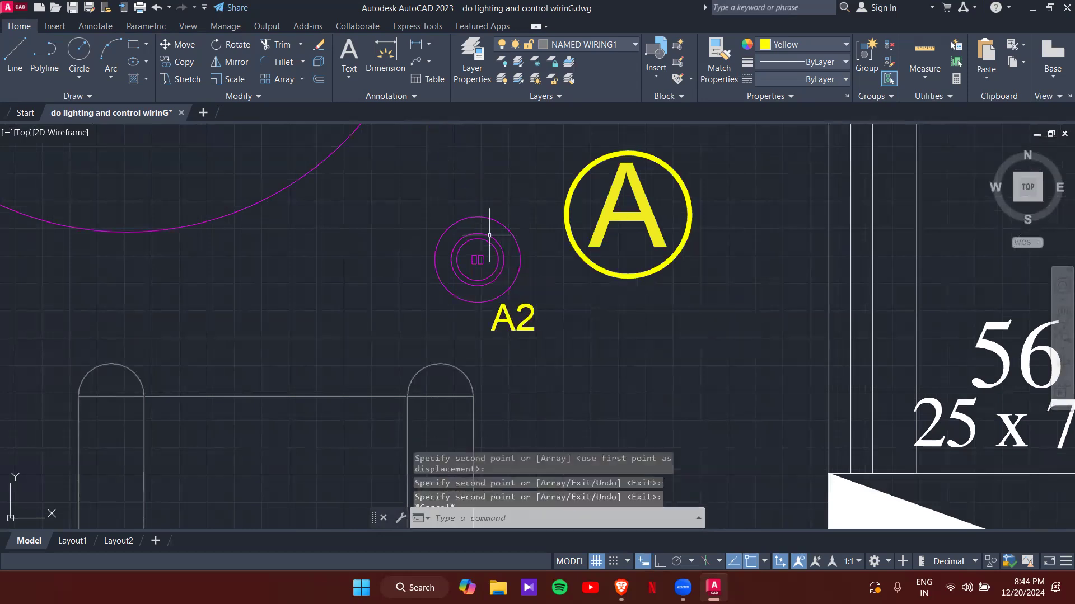
- Place a copy of the A3 tag above the switchboard strip
{"action": "scroll", "coordinate": [526, 309], "scroll_direction": "down", "scroll_amount": 5}
{"action": "middle_click_drag", "start_coordinate": [481, 224], "coordinate": [571, 408]}
{"action": "scroll", "coordinate": [437, 259], "scroll_direction": "up", "scroll_amount": 4}
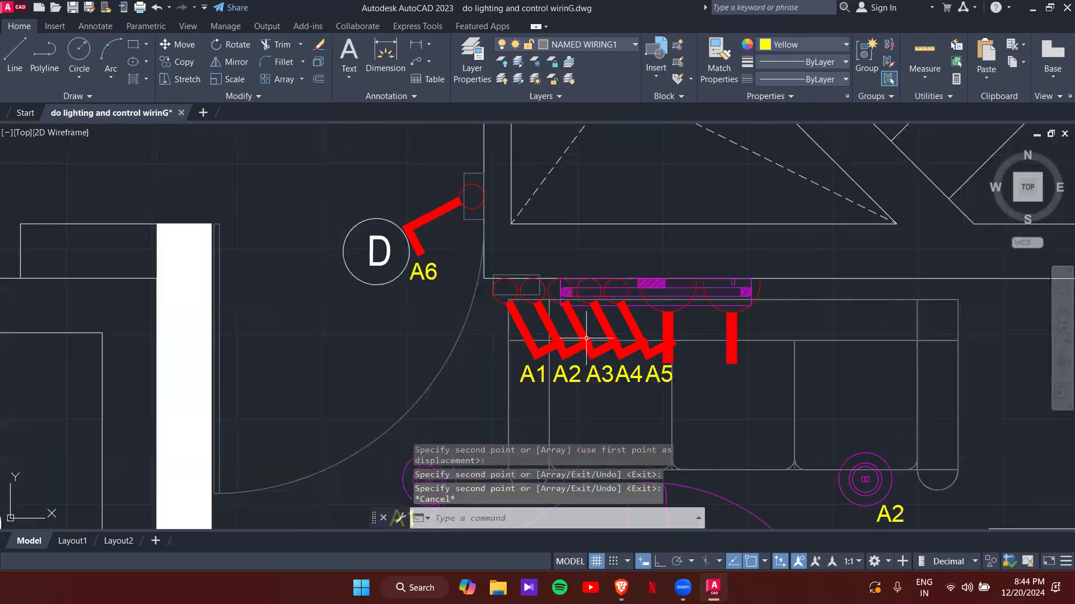
{"action": "type", "text": "o"}
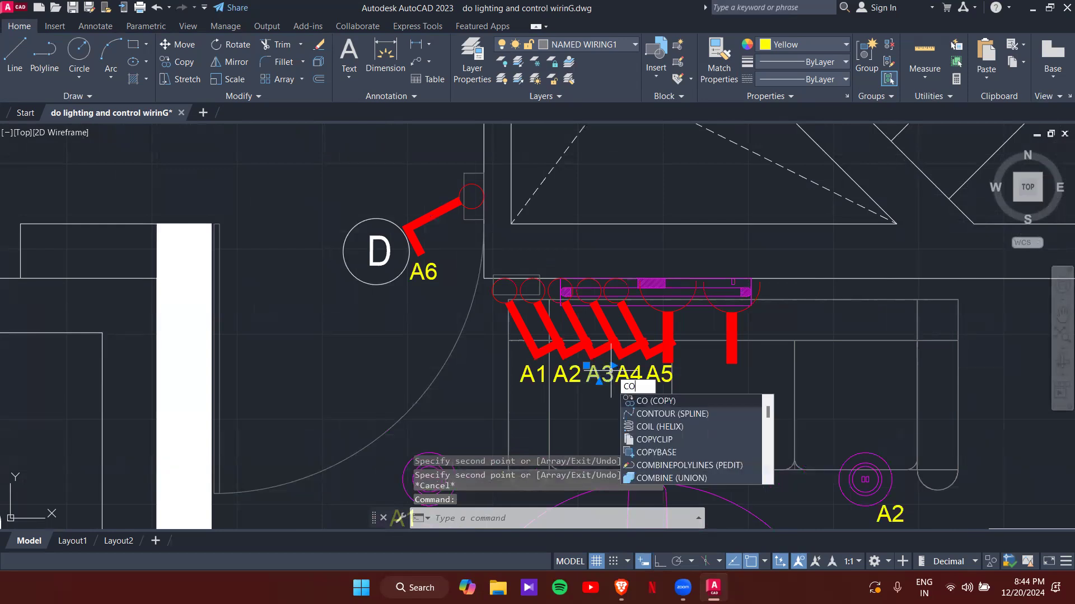
{"action": "key", "text": "Return"}
{"action": "left_click", "coordinate": [609, 368]}
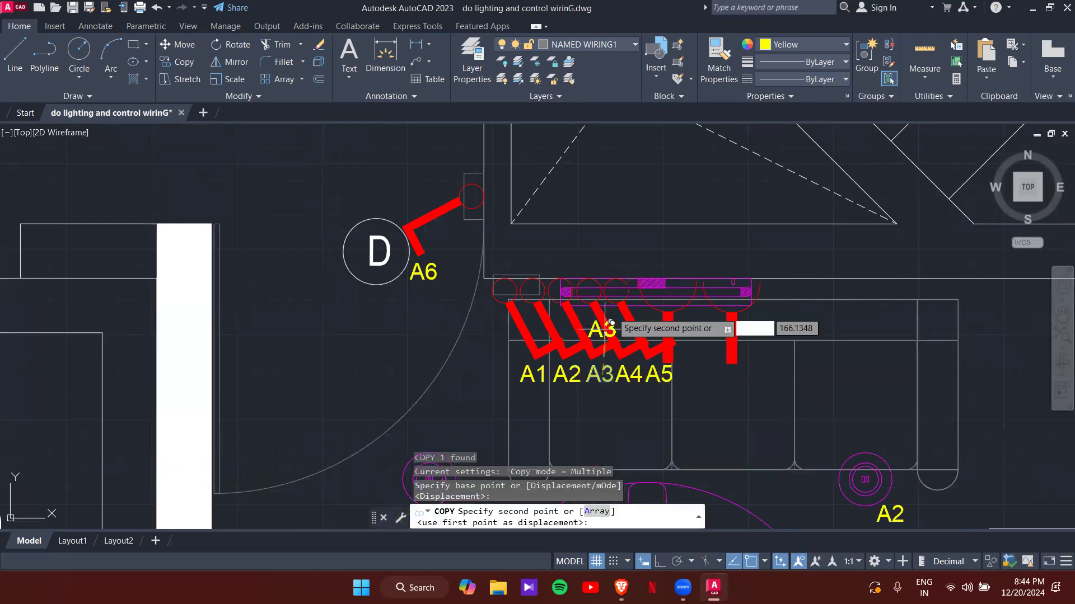
{"action": "left_click", "coordinate": [654, 261]}
{"action": "key", "text": "Escape"}
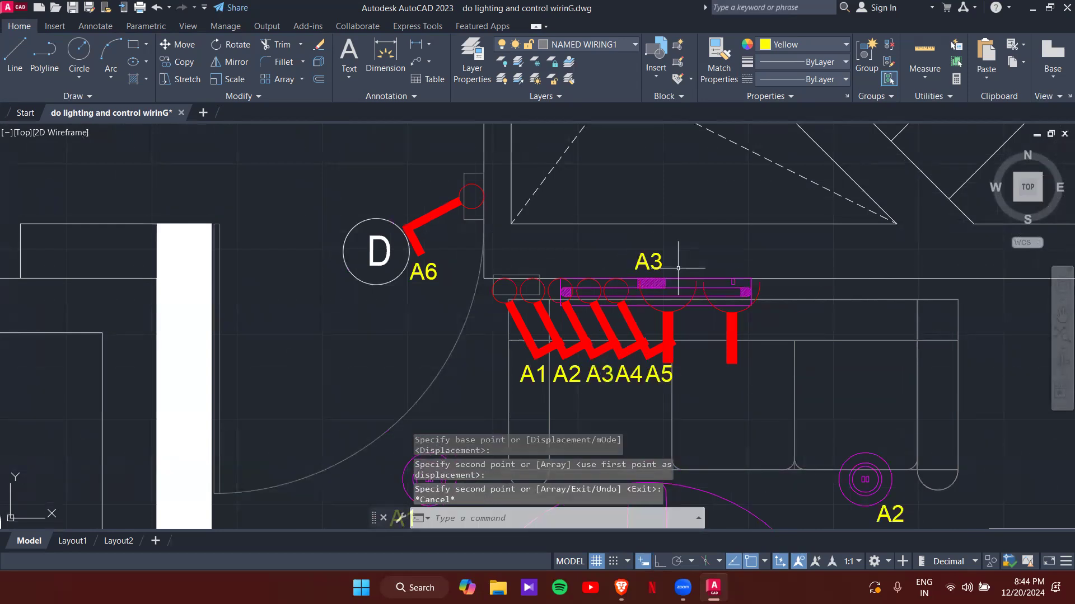
- Copy the A4 tag to the drawing-room table, below the DRAWING ROOM name
{"action": "left_click", "coordinate": [633, 382]}
{"action": "left_click", "coordinate": [634, 381]}
{"action": "left_click", "coordinate": [634, 379]}
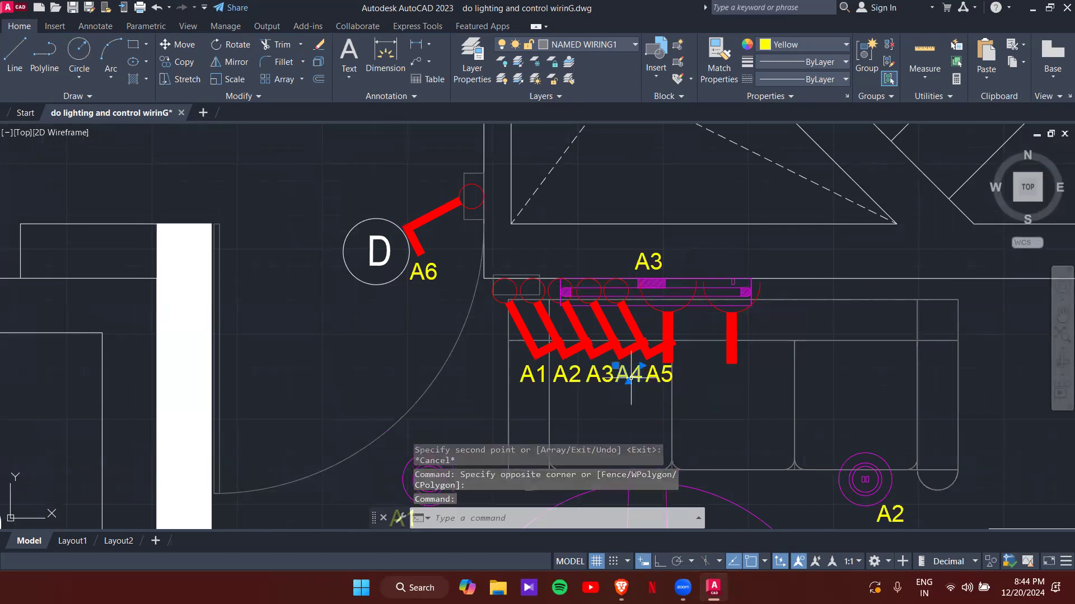
{"action": "type", "text": "co"}
{"action": "key", "text": "Return"}
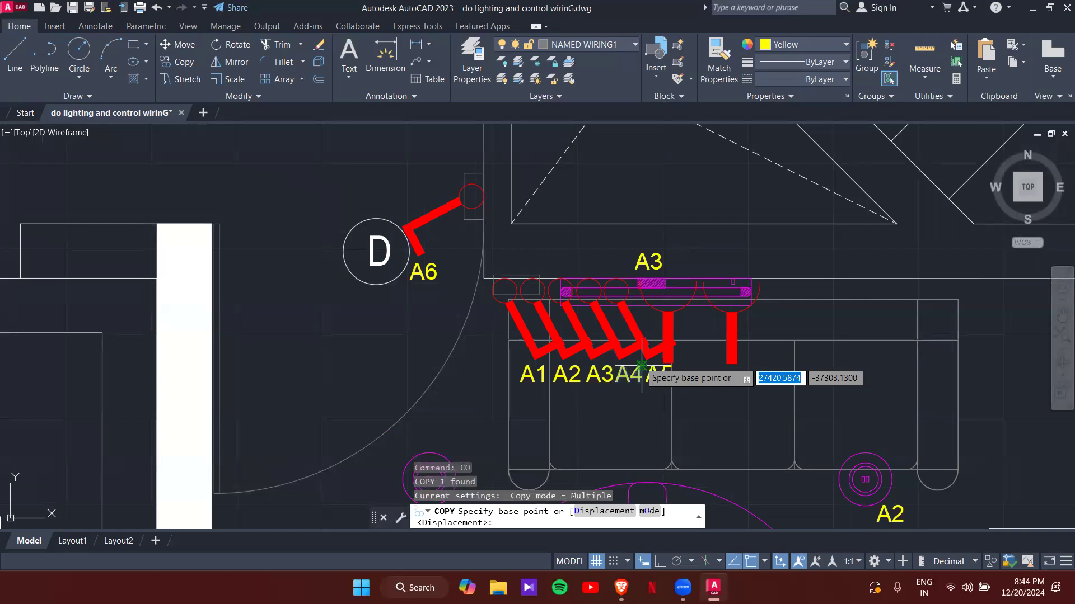
{"action": "left_click", "coordinate": [641, 366]}
{"action": "scroll", "coordinate": [619, 413], "scroll_direction": "down", "scroll_amount": 2}
{"action": "mouse_move", "coordinate": [618, 414]}
{"action": "middle_mouse_down"}
{"action": "mouse_move", "coordinate": [608, 395]}
{"action": "mouse_move", "coordinate": [600, 147]}
{"action": "middle_mouse_up"}
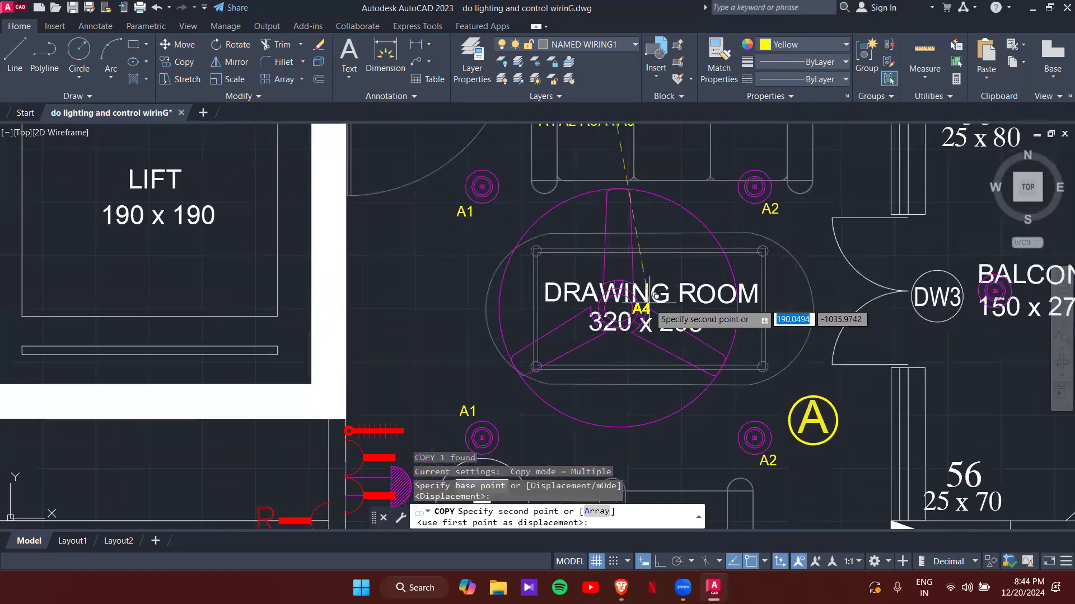
{"action": "left_click", "coordinate": [627, 342]}
{"action": "key", "text": "Escape"}
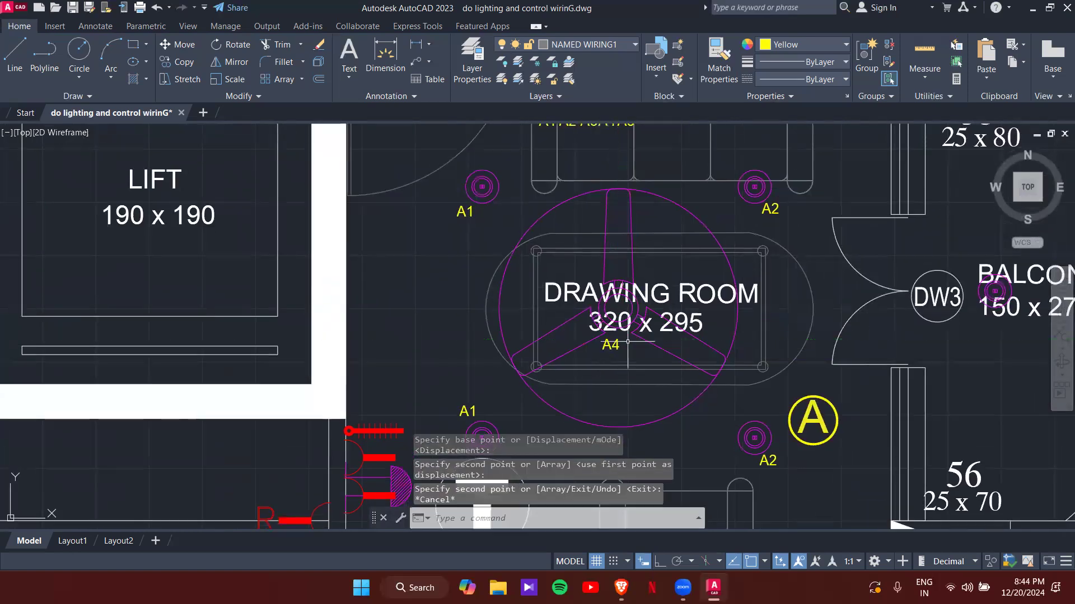
- Copy the A5 tag to the balcony lamp
{"action": "scroll", "coordinate": [627, 341], "scroll_direction": "down", "scroll_amount": 2}
{"action": "middle_click_drag", "start_coordinate": [619, 253], "coordinate": [605, 308]}
{"action": "scroll", "coordinate": [607, 307], "scroll_direction": "up", "scroll_amount": 3}
{"action": "left_click", "coordinate": [627, 329]}
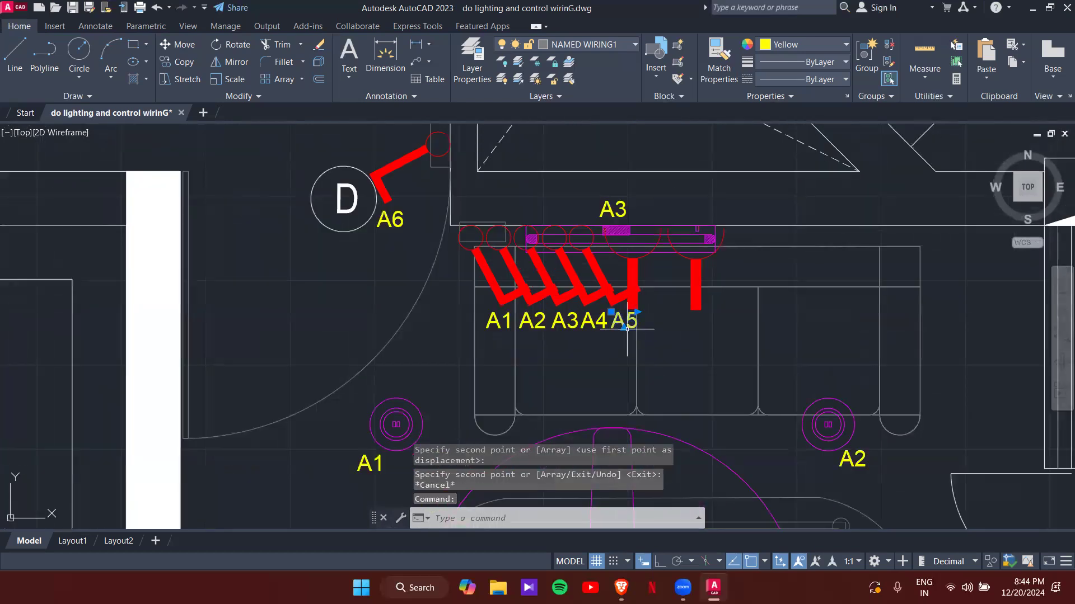
{"action": "type", "text": "Co"}
{"action": "key", "text": "Return"}
{"action": "left_click", "coordinate": [632, 321]}
{"action": "scroll", "coordinate": [632, 322], "scroll_direction": "down", "scroll_amount": 5}
{"action": "middle_click_drag", "start_coordinate": [650, 339], "coordinate": [403, 267]}
{"action": "scroll", "coordinate": [546, 342], "scroll_direction": "up", "scroll_amount": 5}
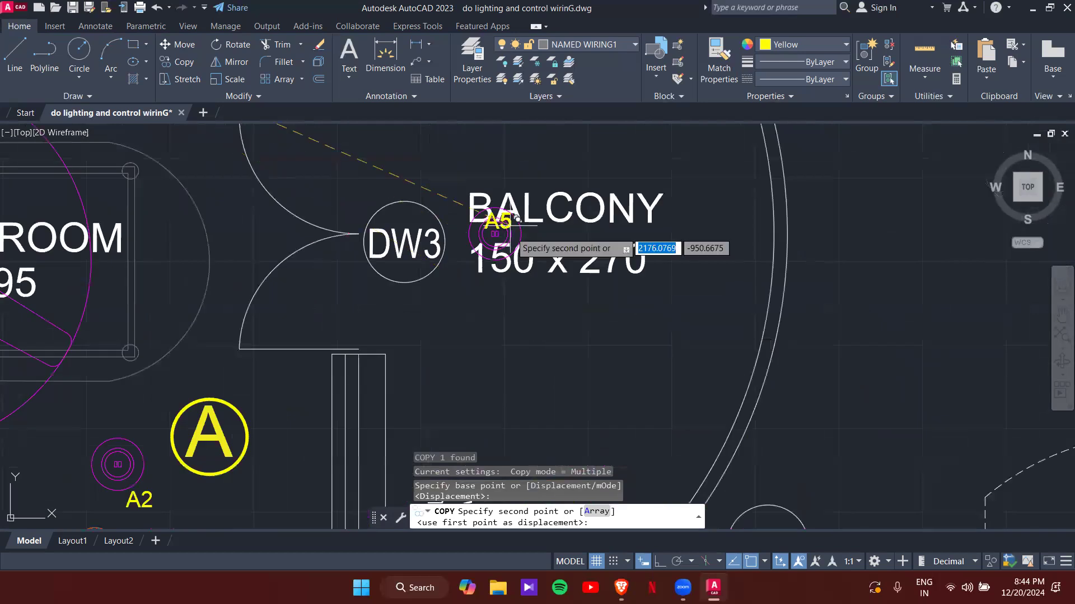
{"action": "left_click", "coordinate": [513, 281]}
{"action": "key", "text": "Escape"}
- Copy the A6 tag beside the hatched fixture near circled T
{"action": "scroll", "coordinate": [619, 301], "scroll_direction": "down", "scroll_amount": 6}
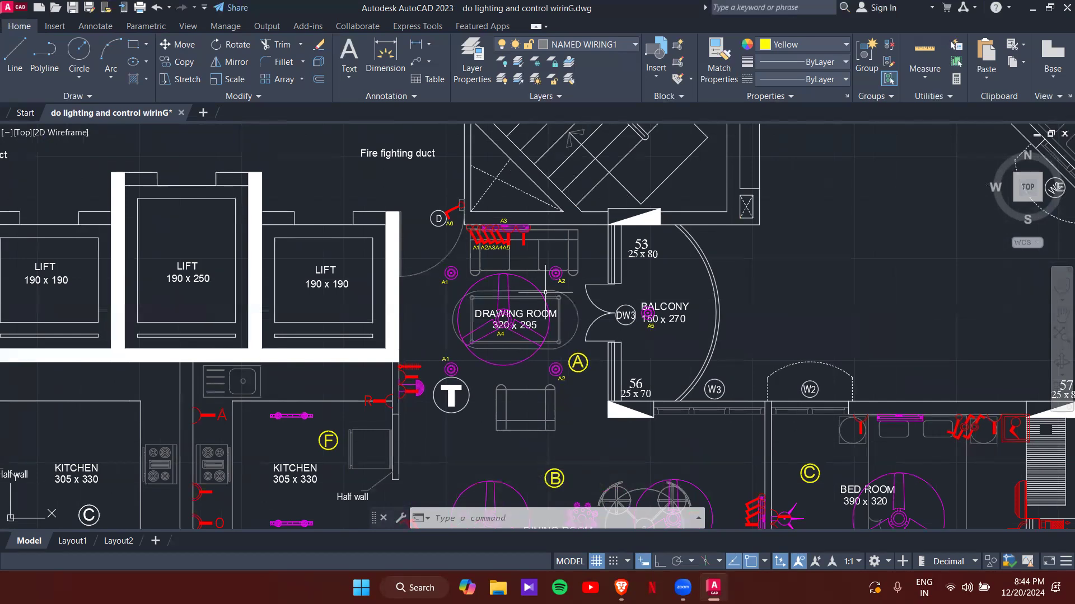
{"action": "scroll", "coordinate": [466, 183], "scroll_direction": "up", "scroll_amount": 4}
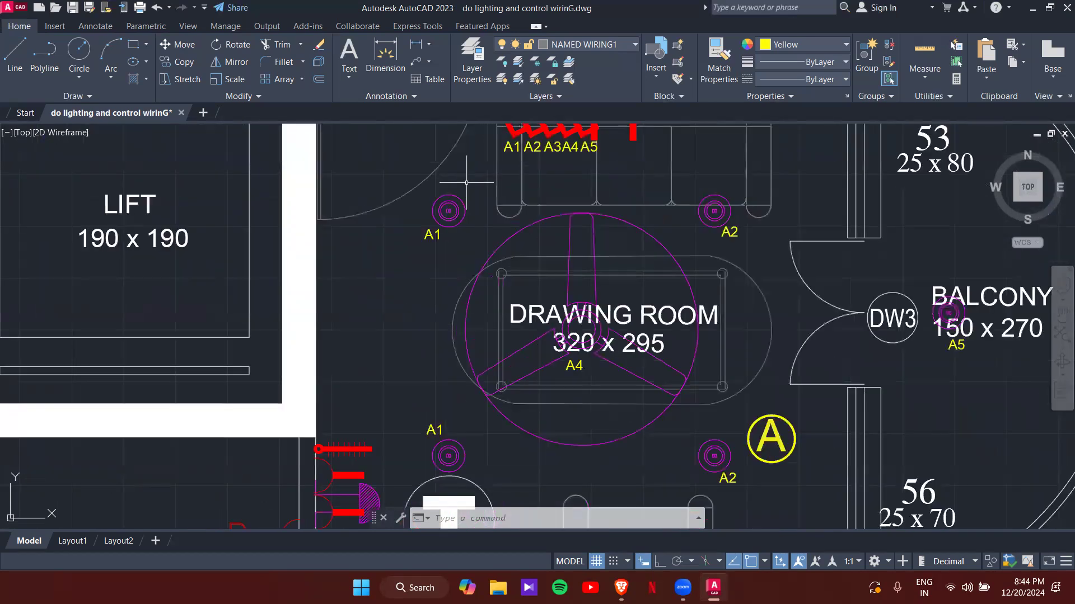
{"action": "middle_click_drag", "start_coordinate": [469, 163], "coordinate": [573, 445]}
{"action": "type", "text": "CO"}
{"action": "key", "text": "Return"}
{"action": "left_click", "coordinate": [558, 370]}
{"action": "scroll", "coordinate": [512, 436], "scroll_direction": "down", "scroll_amount": 4}
{"action": "middle_click_drag", "start_coordinate": [506, 433], "coordinate": [567, 126]}
{"action": "scroll", "coordinate": [581, 359], "scroll_direction": "up", "scroll_amount": 2}
{"action": "scroll", "coordinate": [559, 269], "scroll_direction": "up", "scroll_amount": 4}
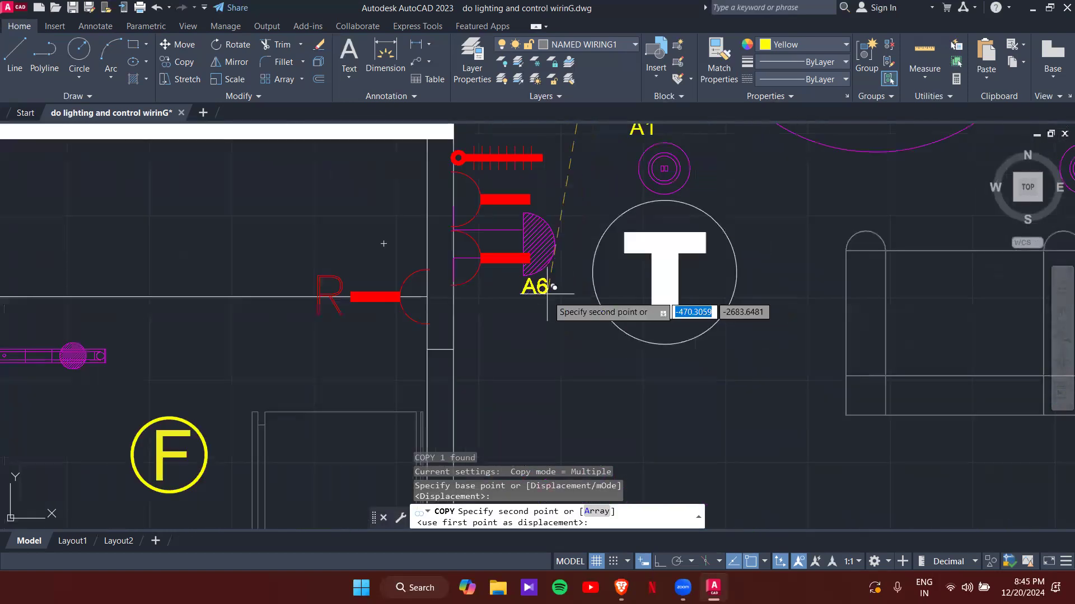
{"action": "left_click", "coordinate": [550, 295]}
{"action": "key", "text": "Escape"}
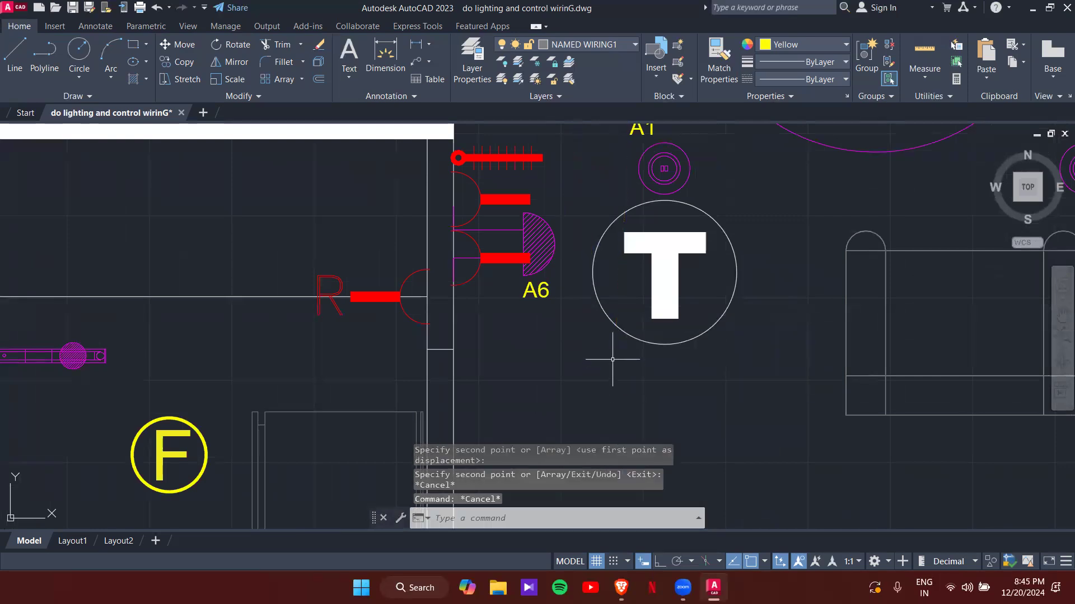
{"action": "scroll", "coordinate": [622, 363], "scroll_direction": "down", "scroll_amount": 5}
{"action": "middle_click_drag", "start_coordinate": [654, 343], "coordinate": [502, 377]}
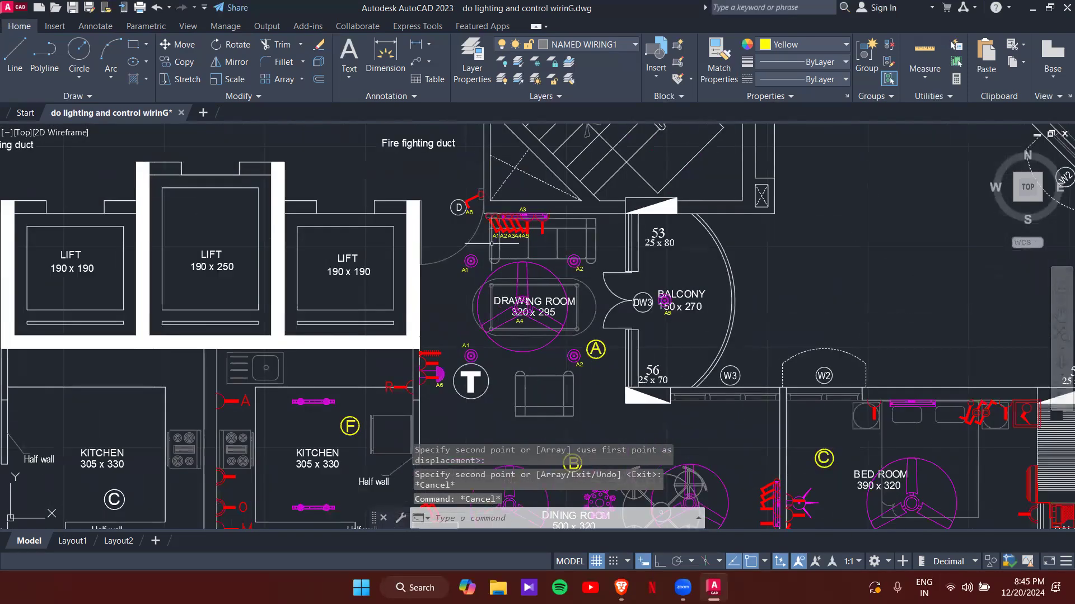
{"action": "scroll", "coordinate": [492, 244], "scroll_direction": "up", "scroll_amount": 4}
{"action": "middle_click_drag", "start_coordinate": [399, 263], "coordinate": [372, 212]}
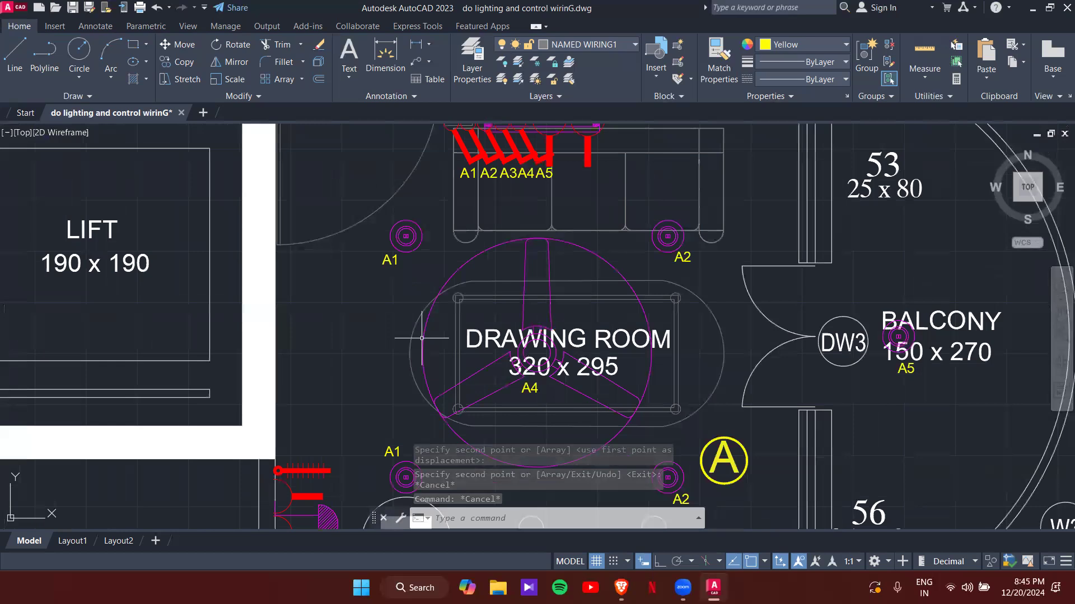
{"action": "scroll", "coordinate": [463, 266], "scroll_direction": "down", "scroll_amount": 4}
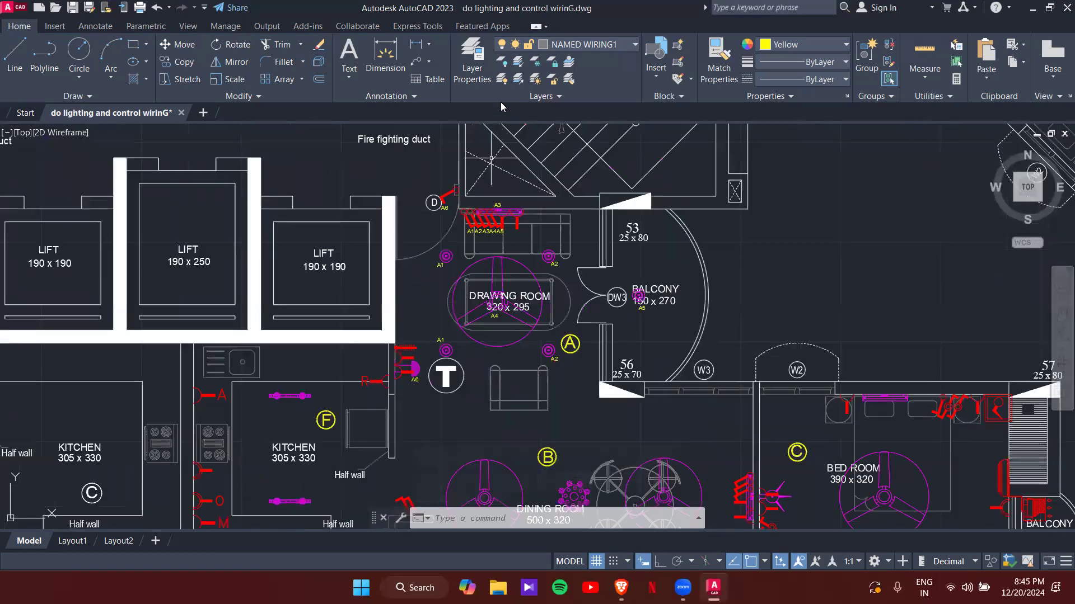
- Turn the Control wiring1 layer back on from the layer list
{"action": "left_click", "coordinate": [582, 45]}
{"action": "scroll", "coordinate": [526, 163], "scroll_direction": "up", "scroll_amount": 1}
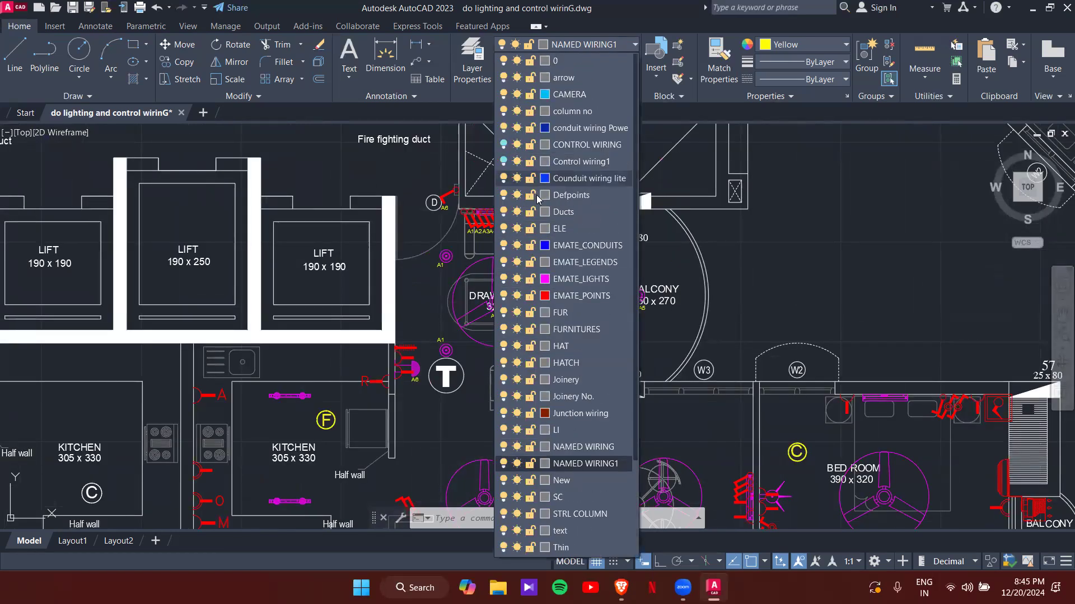
{"action": "left_click", "coordinate": [503, 161]}
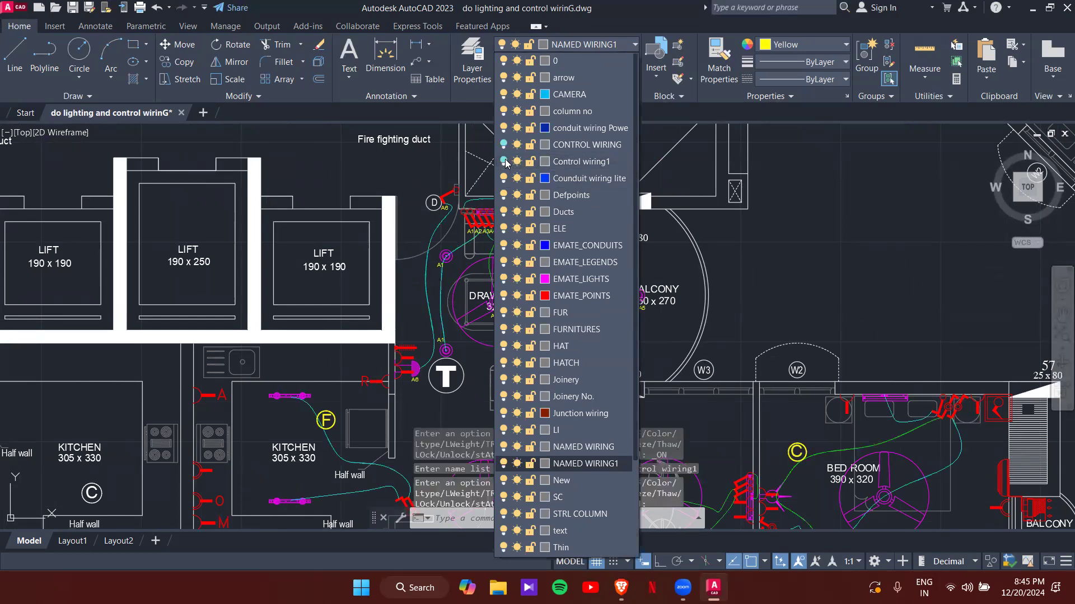
{"action": "scroll", "coordinate": [544, 250], "scroll_direction": "up", "scroll_amount": 4}
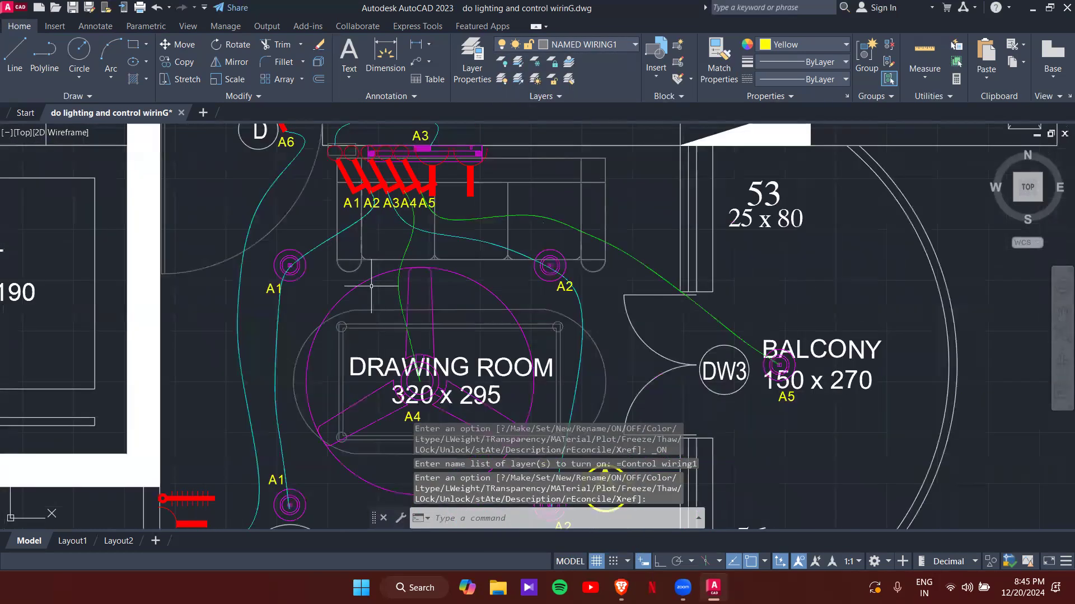
{"action": "scroll", "coordinate": [328, 199], "scroll_direction": "down", "scroll_amount": 2}
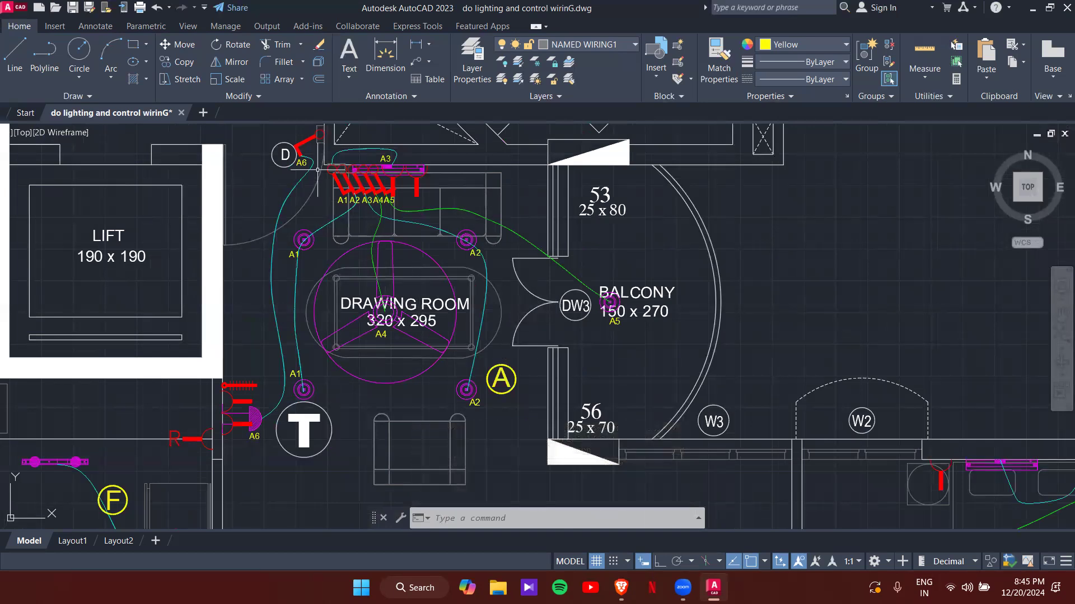
- Switch off the CONTROL WIRING and Control wiring1 layers, cancelling the unfinished layer-lock command
{"action": "left_click", "coordinate": [552, 60]}
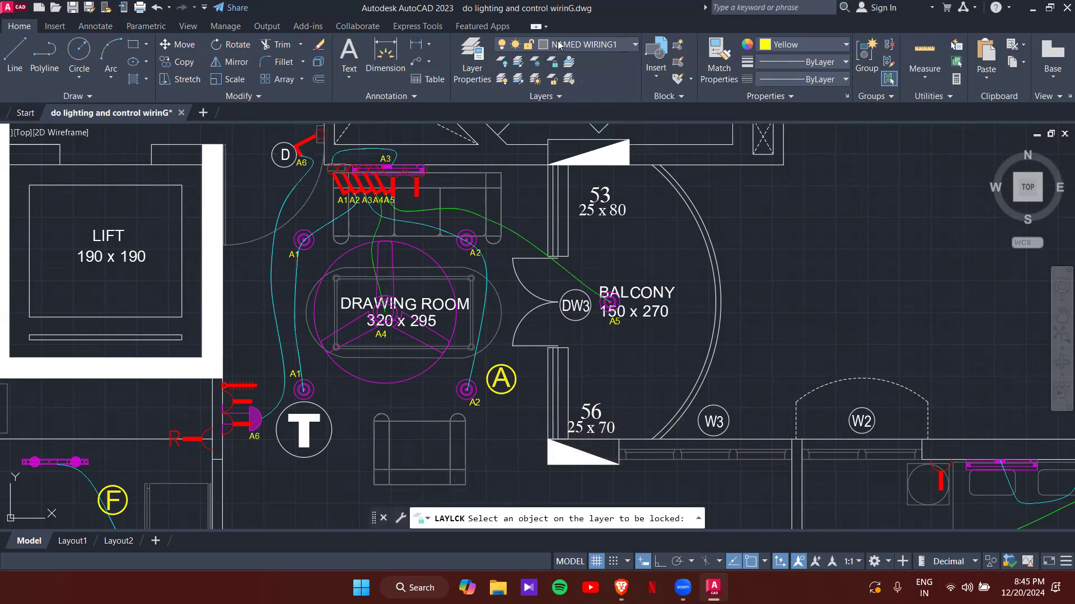
{"action": "left_click", "coordinate": [557, 49]}
{"action": "scroll", "coordinate": [519, 134], "scroll_direction": "up", "scroll_amount": 2}
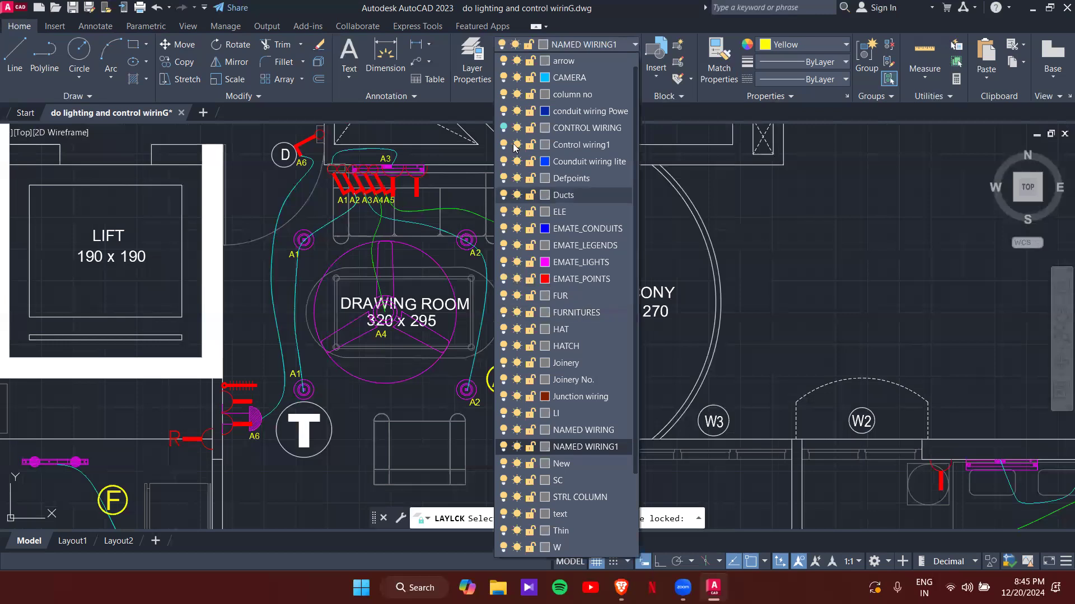
{"action": "left_click", "coordinate": [503, 128]}
{"action": "left_click", "coordinate": [503, 145]}
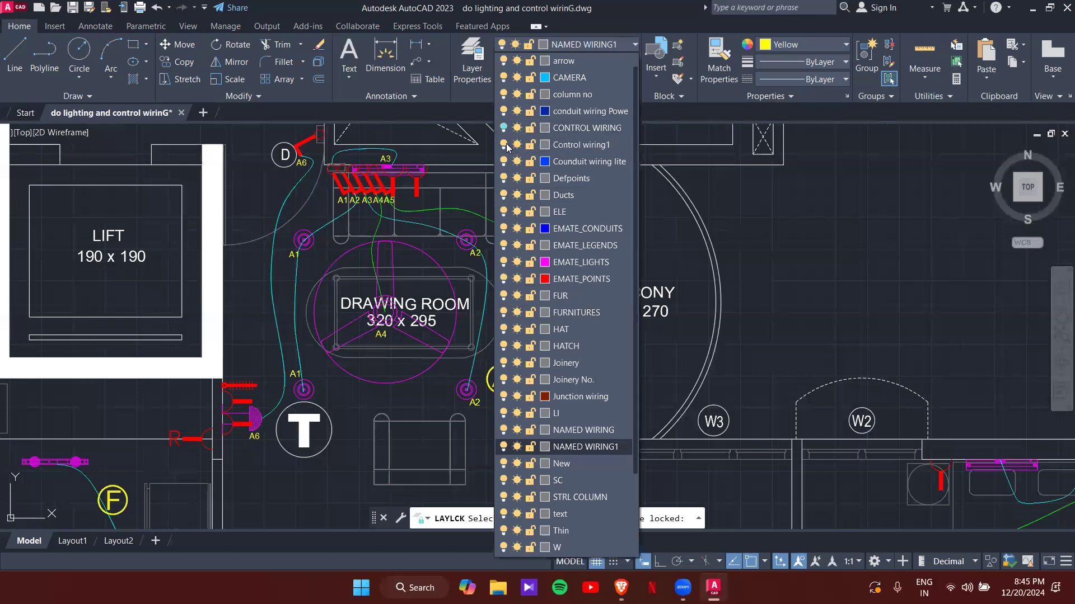
{"action": "left_click", "coordinate": [662, 252]}
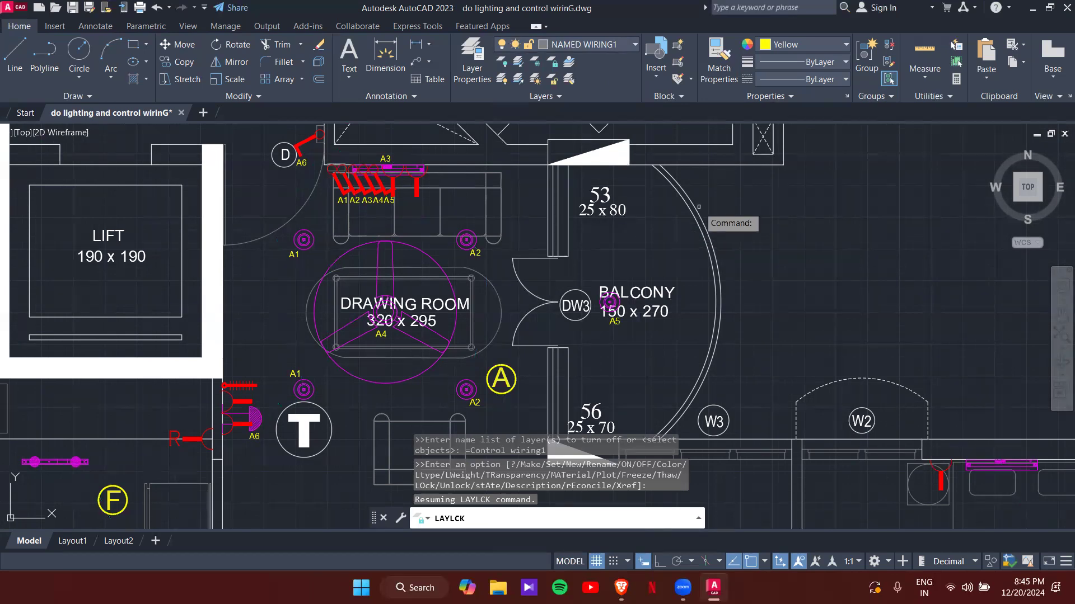
{"action": "key", "text": "Escape"}
{"action": "key", "text": "Escape"}
{"action": "scroll", "coordinate": [598, 287], "scroll_direction": "down", "scroll_amount": 5}
{"action": "scroll", "coordinate": [598, 287], "scroll_direction": "up", "scroll_amount": 6}
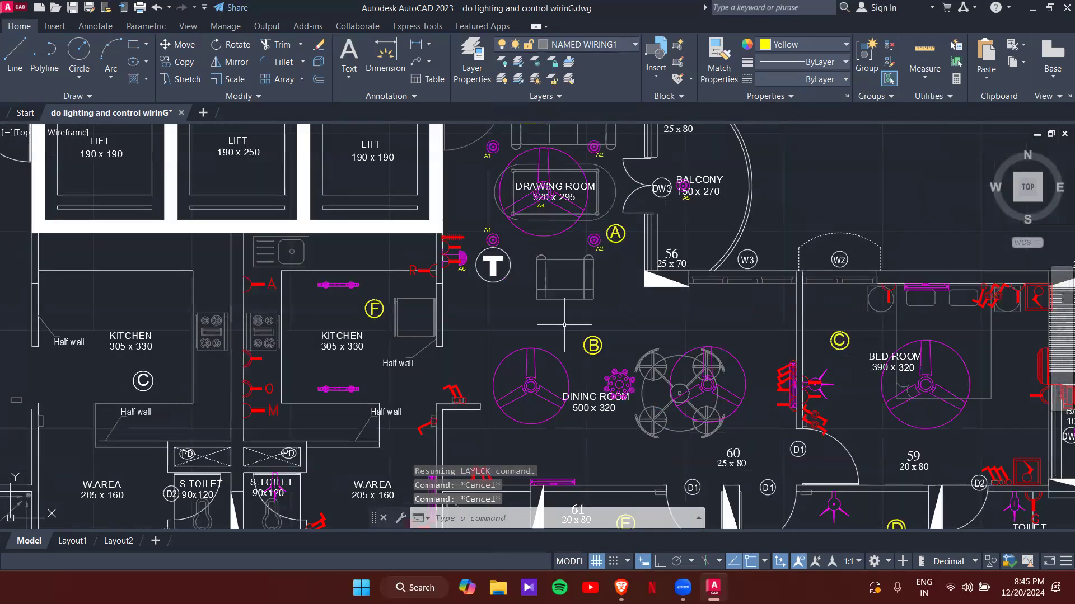
- Copy the A2 tag beside bedroom C's switchboard and relabel the copy B1
{"action": "scroll", "coordinate": [632, 309], "scroll_direction": "down", "scroll_amount": 4}
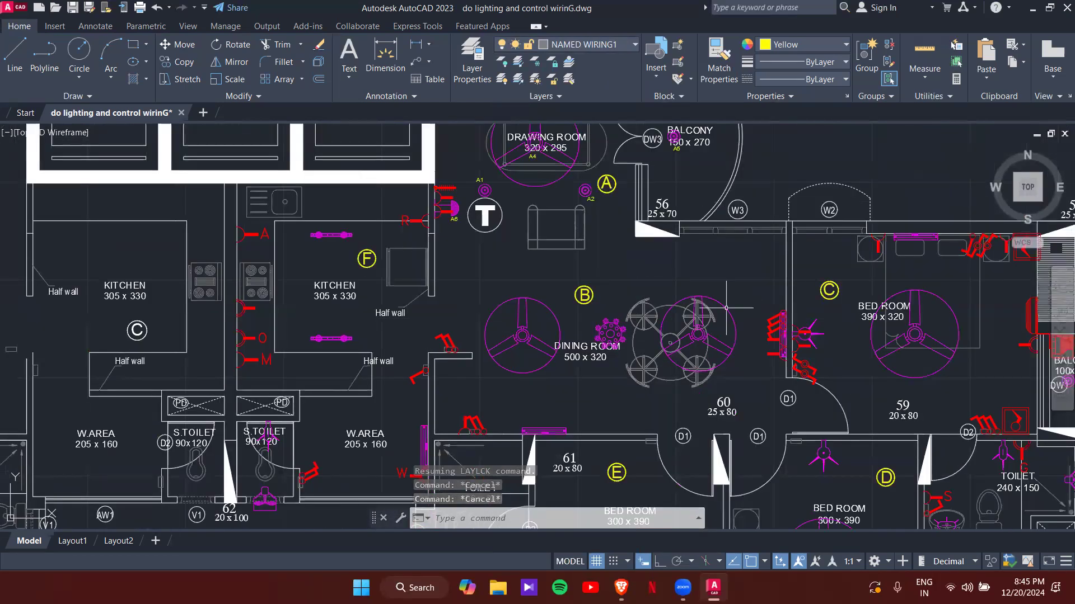
{"action": "scroll", "coordinate": [558, 240], "scroll_direction": "up", "scroll_amount": 6}
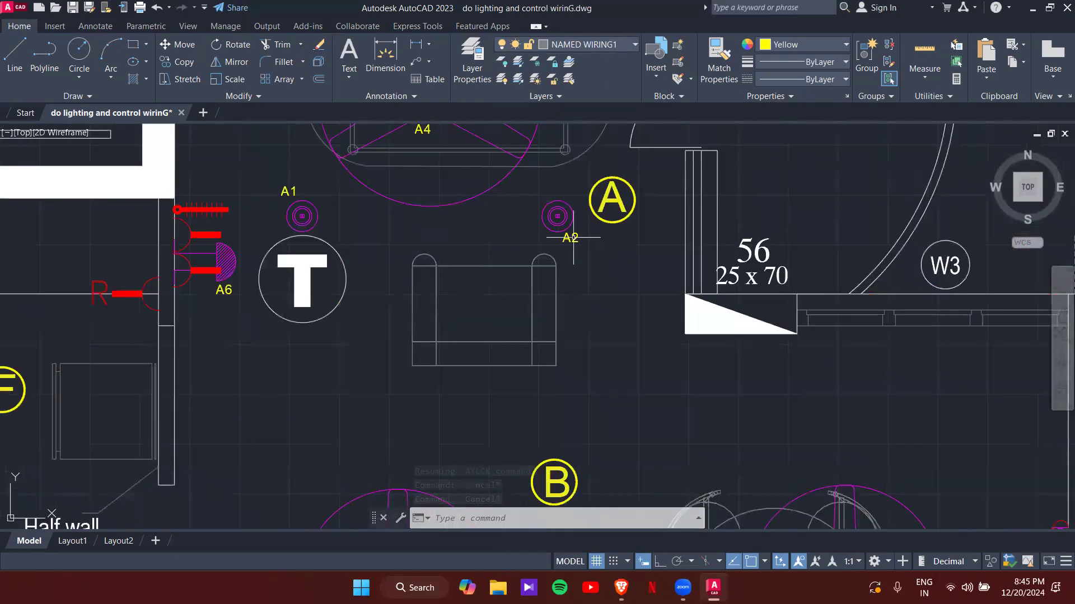
{"action": "left_click", "coordinate": [577, 240]}
{"action": "type", "text": "o"}
{"action": "key", "text": "Return"}
{"action": "left_click", "coordinate": [577, 240]}
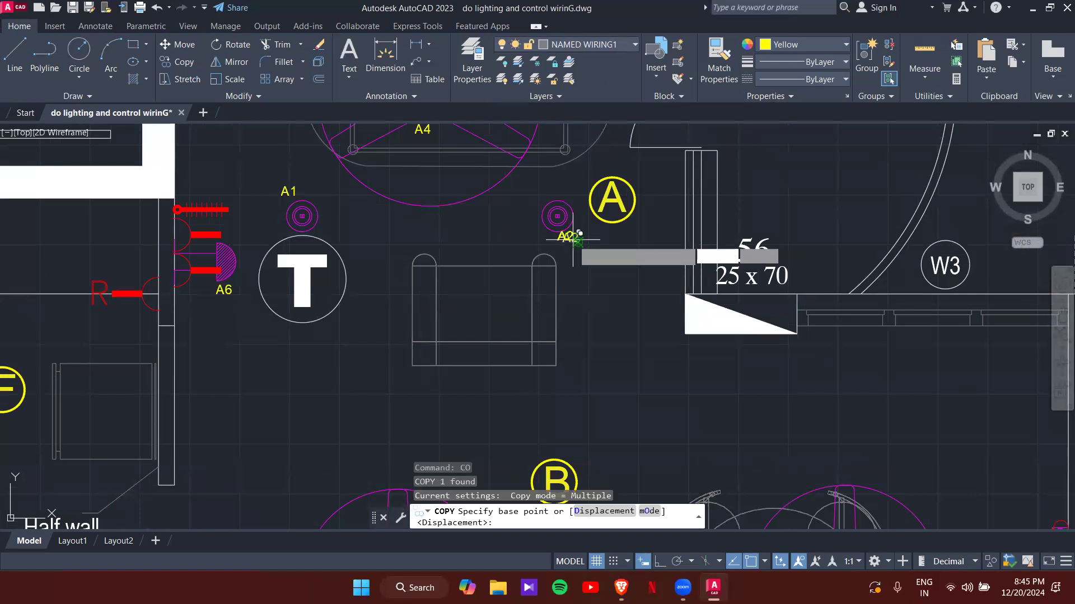
{"action": "scroll", "coordinate": [576, 241], "scroll_direction": "down", "scroll_amount": 5}
{"action": "scroll", "coordinate": [620, 328], "scroll_direction": "up", "scroll_amount": 6}
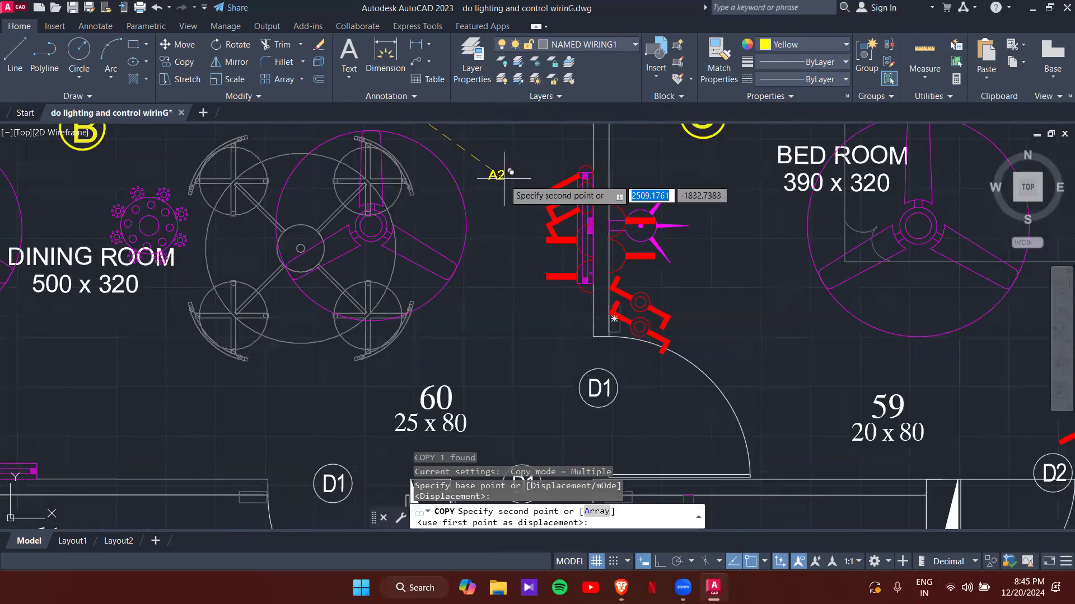
{"action": "scroll", "coordinate": [520, 163], "scroll_direction": "up", "scroll_amount": 5}
{"action": "left_click", "coordinate": [580, 199]}
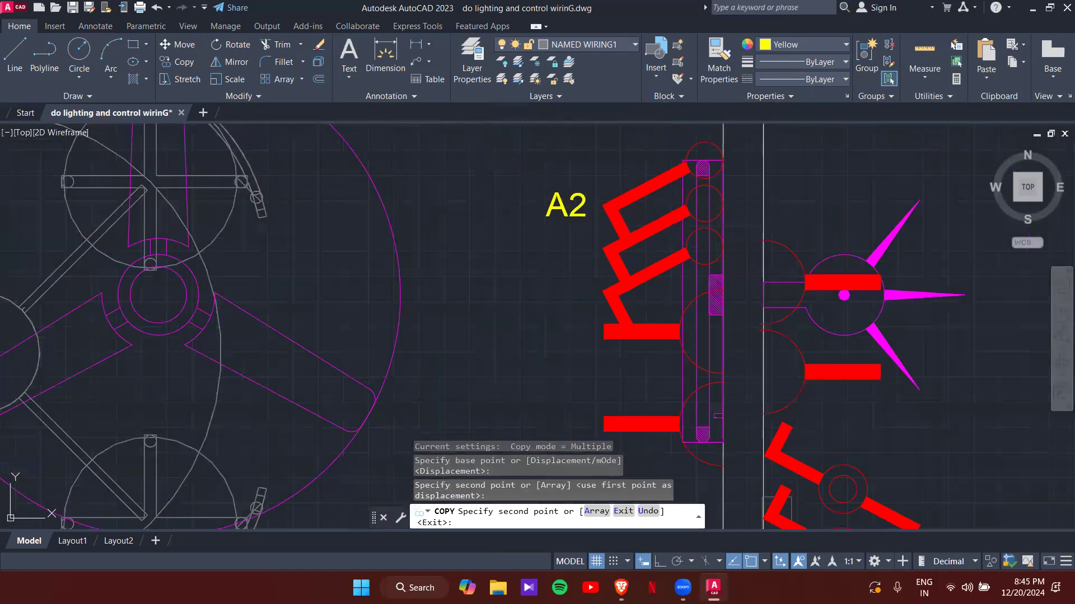
{"action": "key", "text": "Escape"}
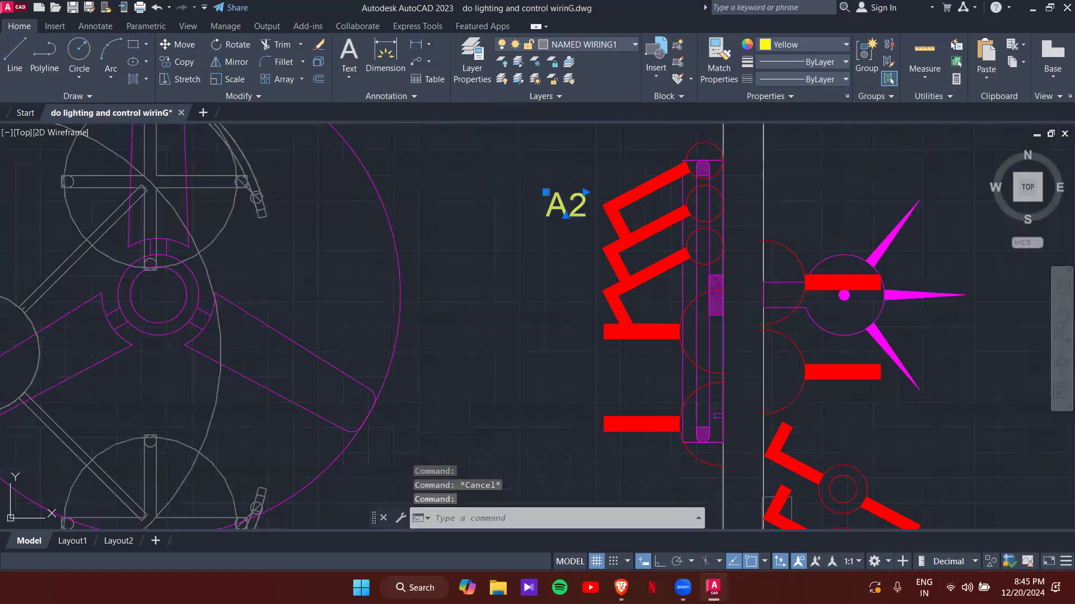
{"action": "double_click", "coordinate": [578, 214]}
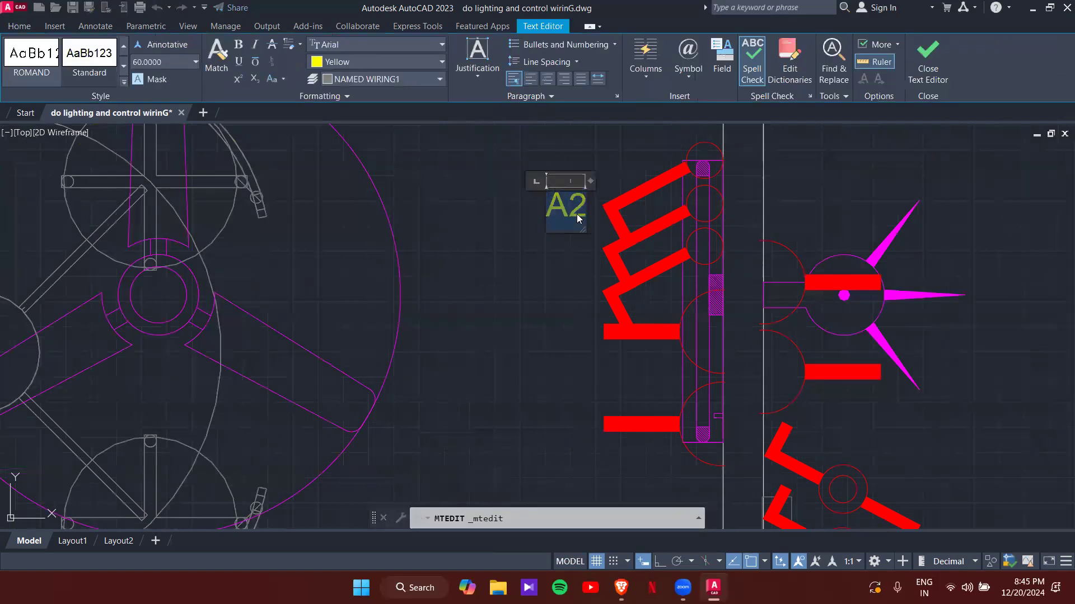
{"action": "left_click", "coordinate": [569, 276]}
- With Ortho on, copy the B1 tag straight down below the original
{"action": "type", "text": "CO"}
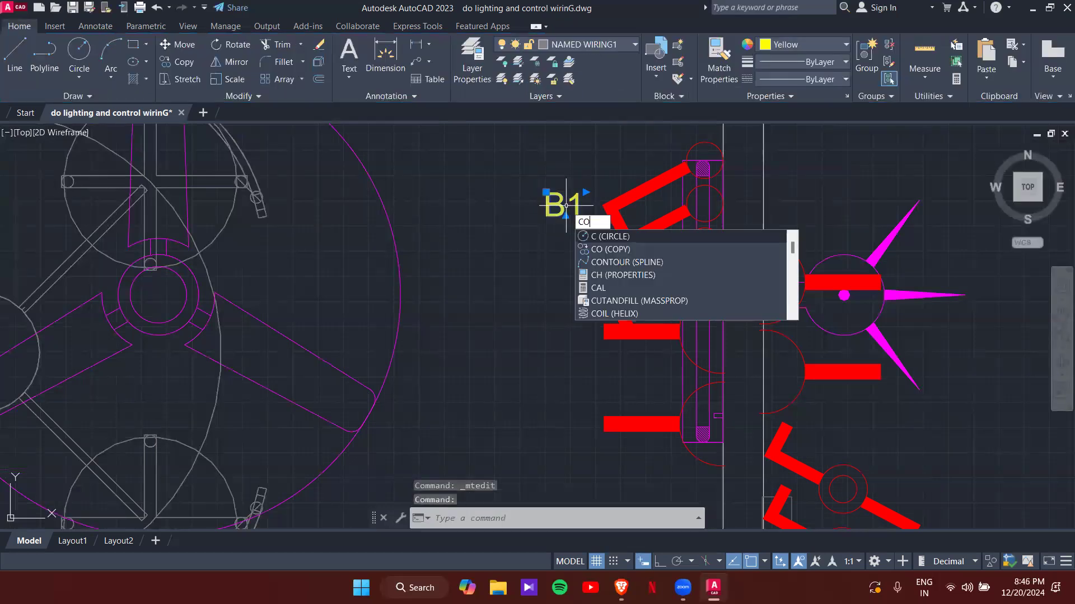
{"action": "key", "text": "Return"}
{"action": "left_click", "coordinate": [546, 193]}
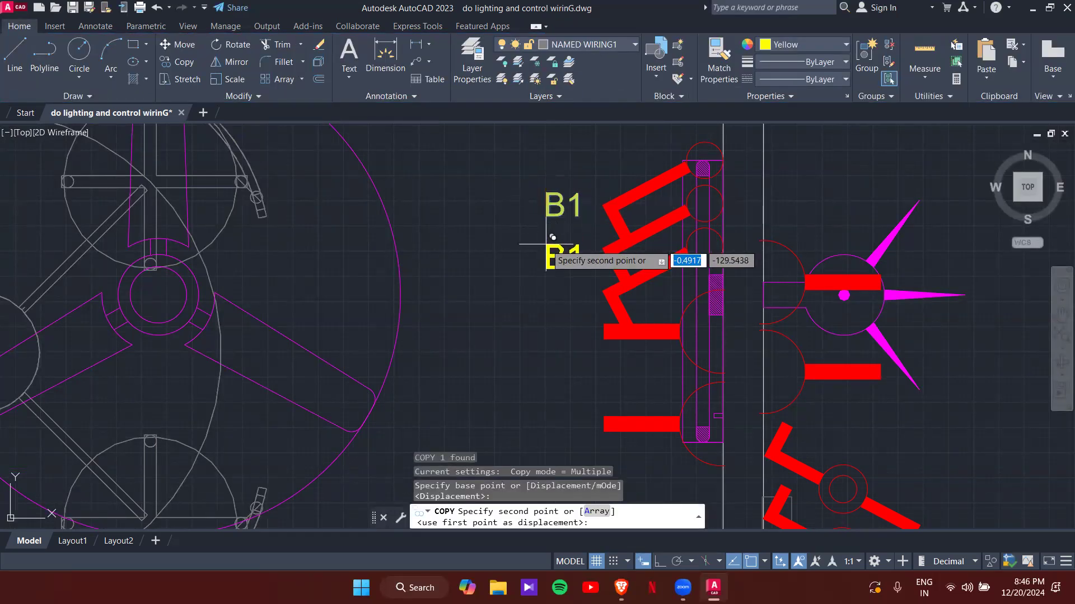
{"action": "key", "text": "F8"}
{"action": "left_click", "coordinate": [554, 234]}
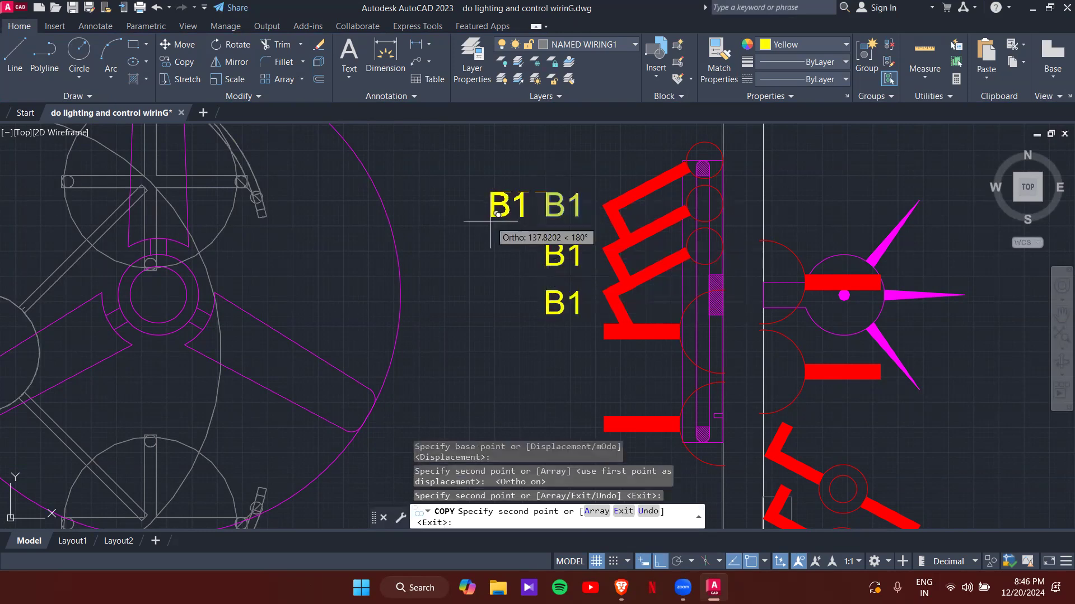
{"action": "key", "text": "Escape"}
{"action": "key", "text": "Escape"}
{"action": "key", "text": "Escape"}
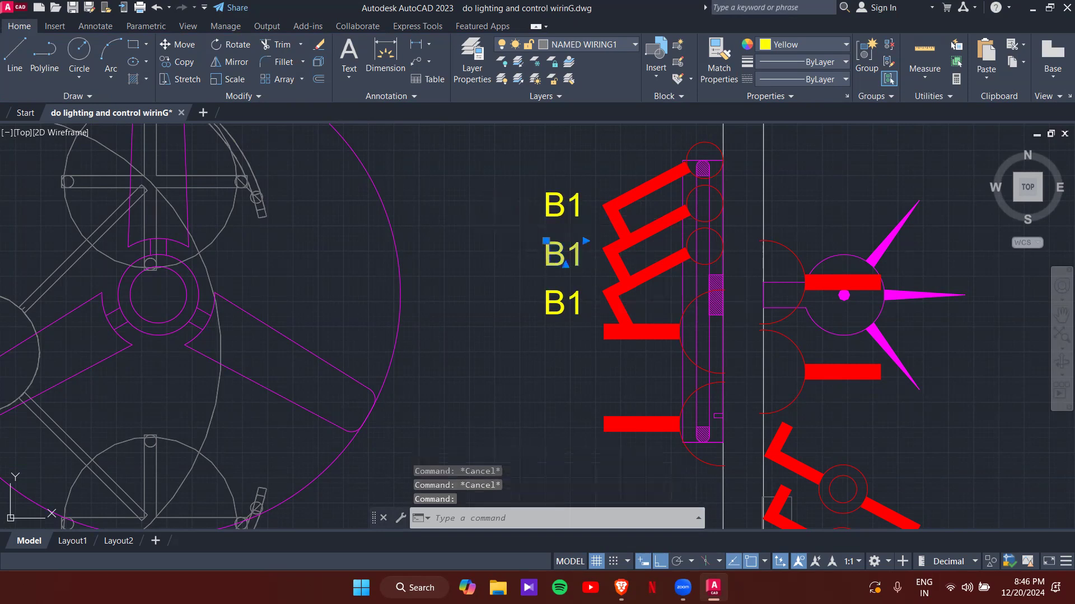
- Edit the lower copies so they read B2 and B3
{"action": "double_click", "coordinate": [577, 261]}
{"action": "key", "text": "BackSpace"}
{"action": "type", "text": "2"}
{"action": "left_click", "coordinate": [551, 348]}
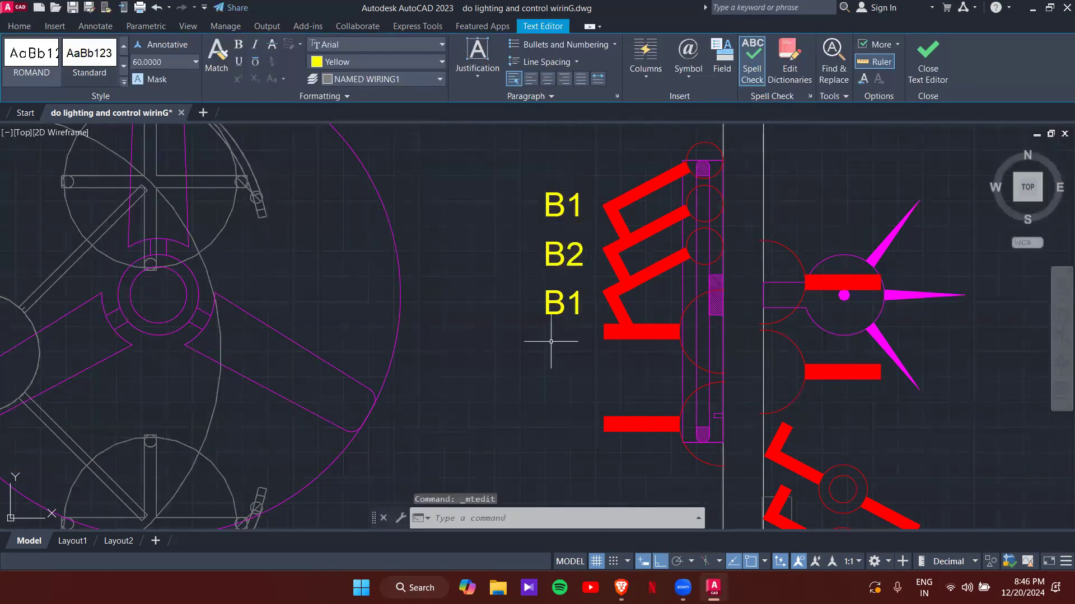
{"action": "left_click", "coordinate": [563, 305]}
{"action": "double_click", "coordinate": [580, 305]}
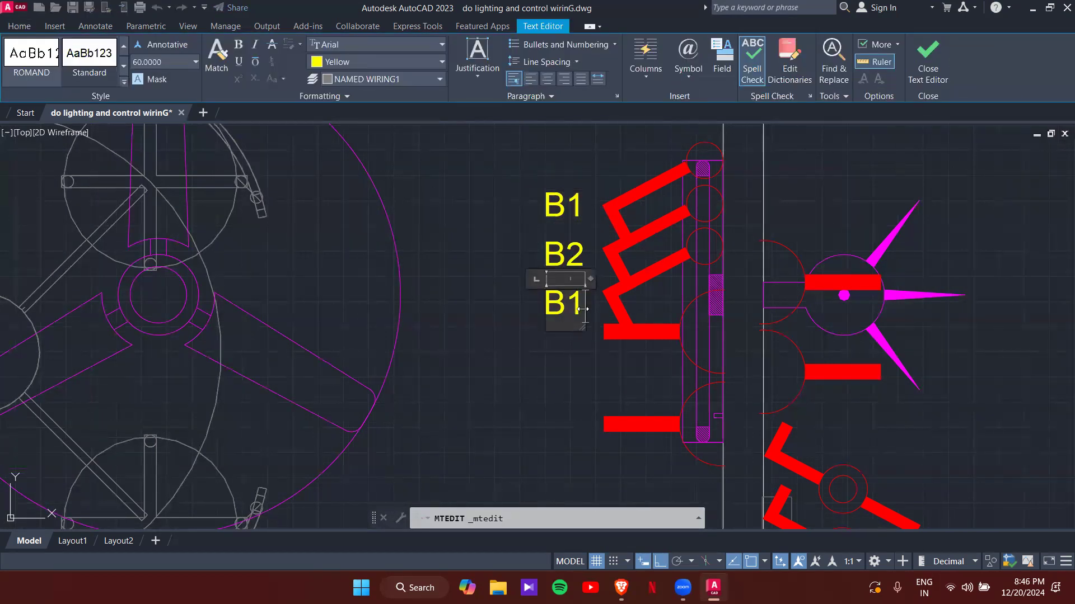
{"action": "left_click", "coordinate": [559, 236]}
- Start a COPY of the B3 tag, using the tag itself as the base point
{"action": "scroll", "coordinate": [559, 239], "scroll_direction": "down", "scroll_amount": 2}
{"action": "scroll", "coordinate": [560, 257], "scroll_direction": "up", "scroll_amount": 1}
{"action": "scroll", "coordinate": [558, 272], "scroll_direction": "down", "scroll_amount": 1}
{"action": "left_click", "coordinate": [562, 272]}
{"action": "type", "text": "co"}
{"action": "key", "text": "Return"}
{"action": "left_click", "coordinate": [564, 273]}
{"action": "scroll", "coordinate": [473, 329], "scroll_direction": "down", "scroll_amount": 2}
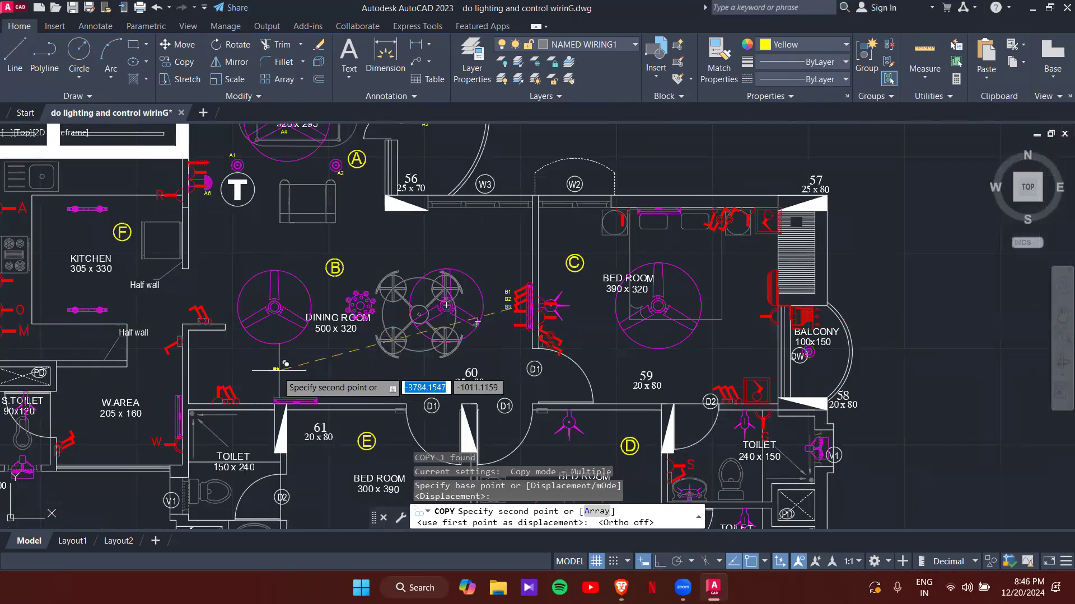
- Place two B3 copies by the lower-left switchboard and relabel them B4 and B5
{"action": "scroll", "coordinate": [235, 387], "scroll_direction": "up", "scroll_amount": 8}
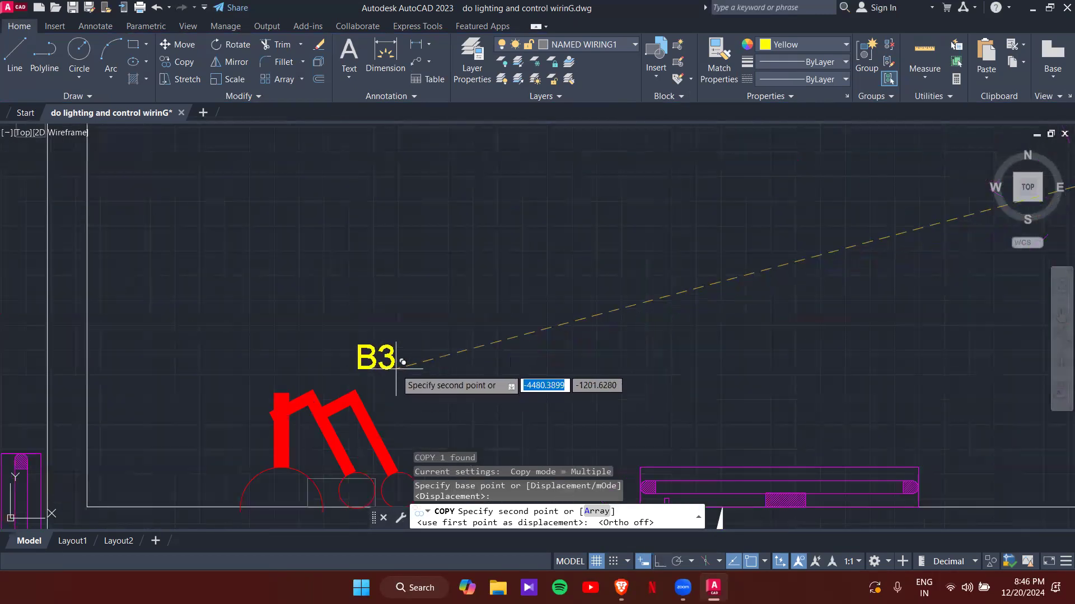
{"action": "left_click", "coordinate": [398, 362]}
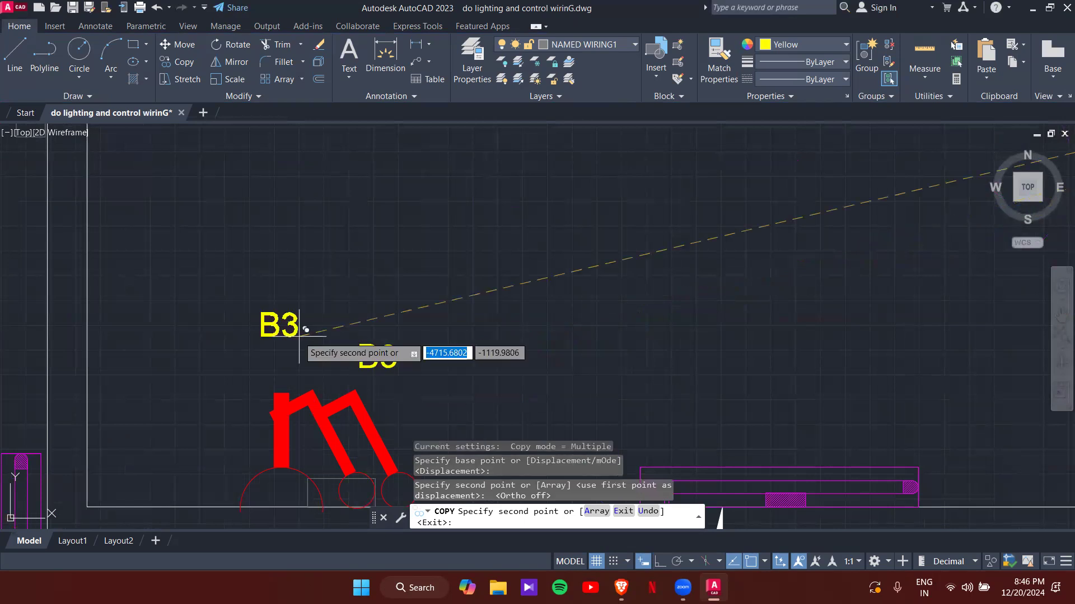
{"action": "left_click", "coordinate": [324, 367]}
{"action": "key", "text": "Escape"}
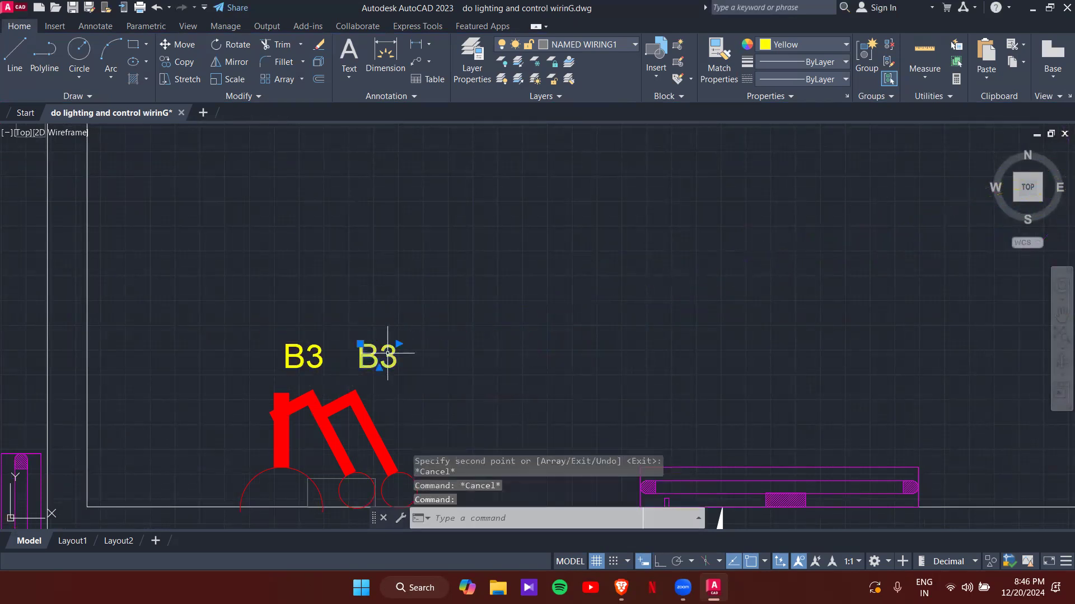
{"action": "double_click", "coordinate": [373, 356]}
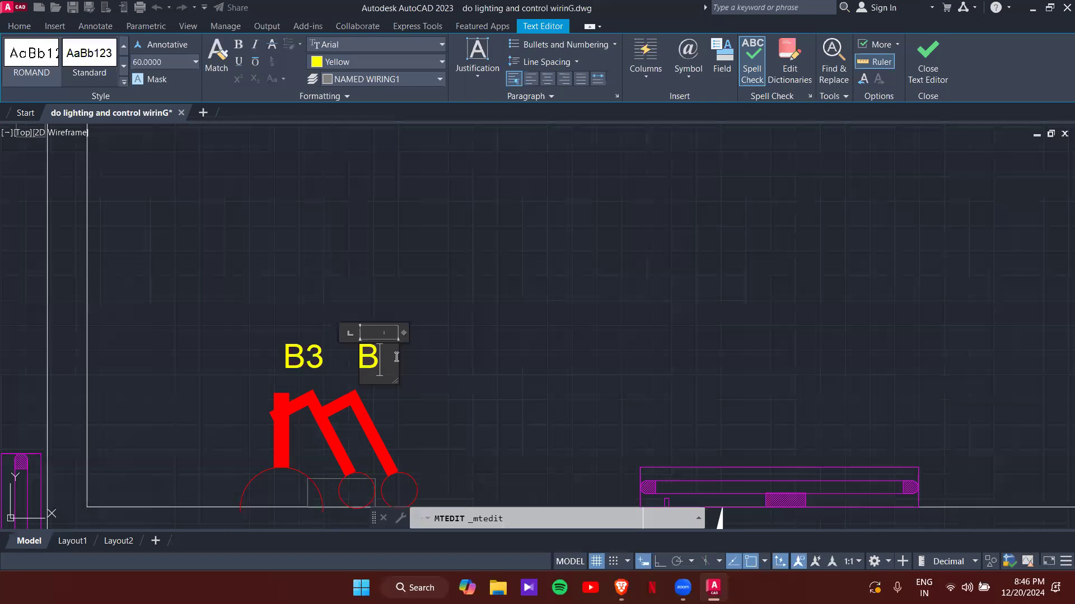
{"action": "type", "text": "4"}
{"action": "left_click", "coordinate": [455, 276]}
{"action": "double_click", "coordinate": [311, 361]}
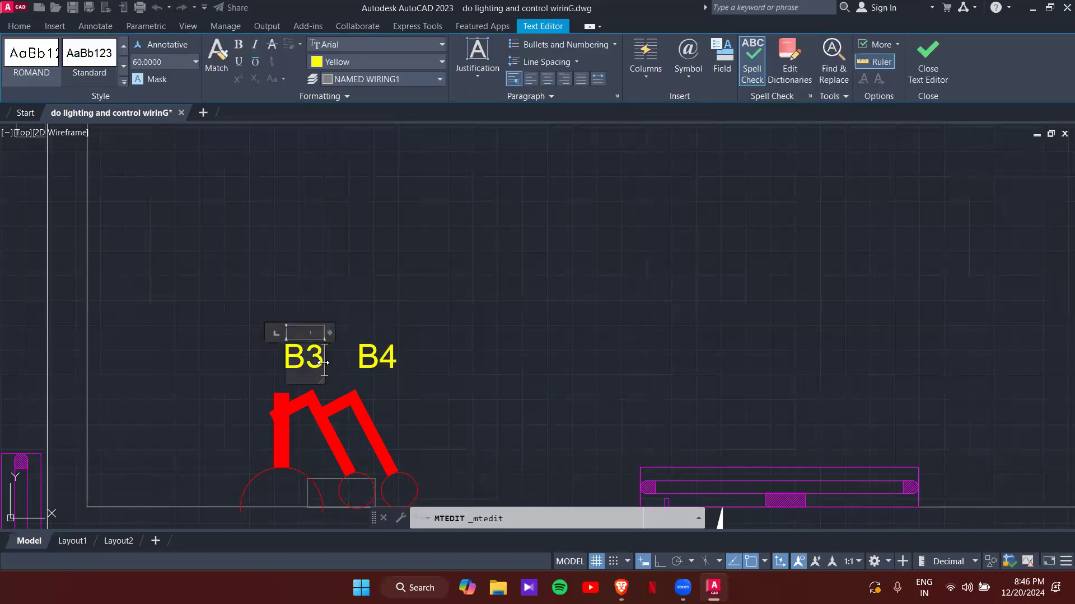
{"action": "type", "text": "5"}
{"action": "left_click", "coordinate": [400, 307]}
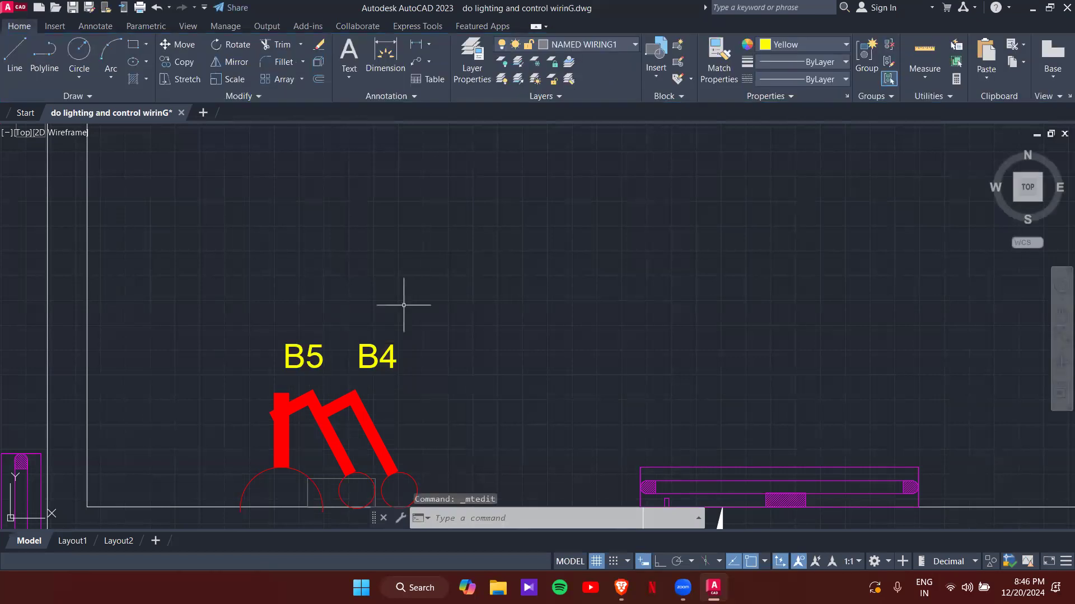
- Shift the B4 tag slightly to the left
{"action": "left_click", "coordinate": [359, 361]}
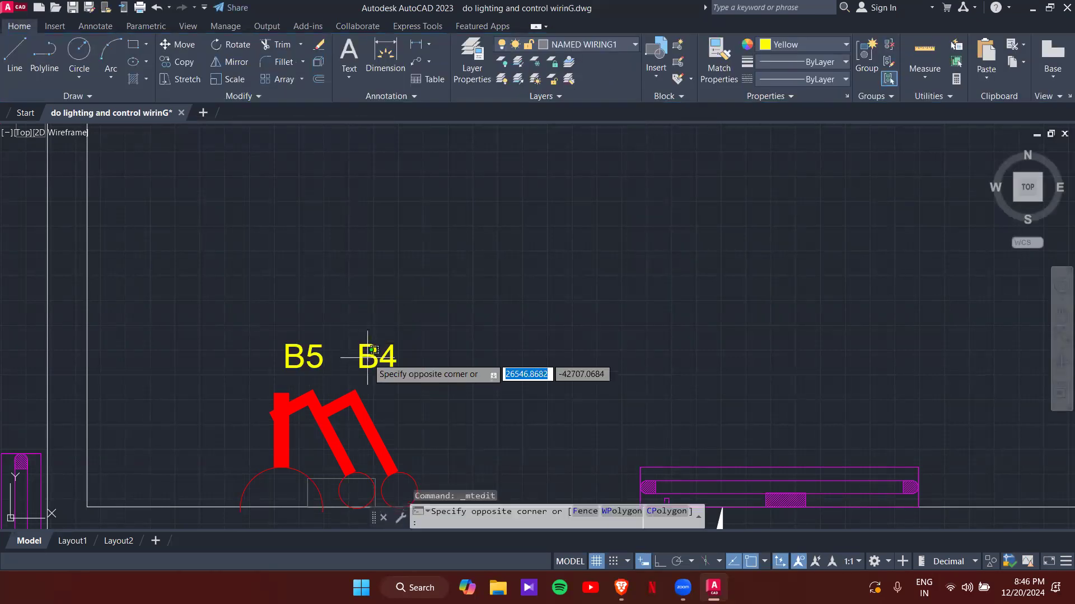
{"action": "left_click", "coordinate": [362, 368]}
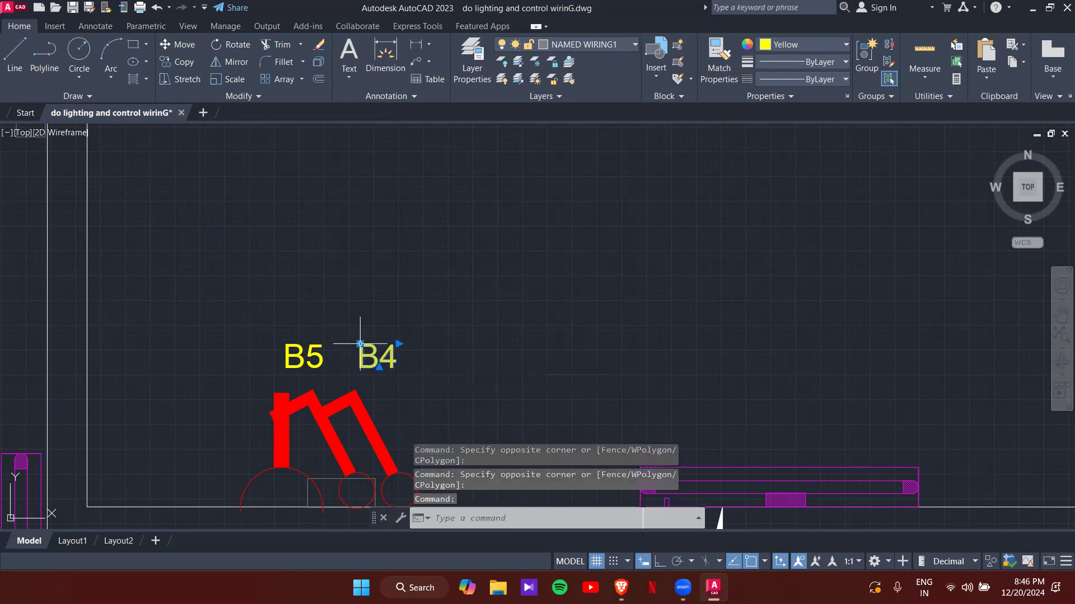
{"action": "left_click", "coordinate": [360, 343]}
{"action": "left_click", "coordinate": [348, 344]}
- Copy the B1 tag to sit above bedroom C's switchboard
{"action": "key", "text": "Escape"}
{"action": "key", "text": "Escape"}
{"action": "scroll", "coordinate": [377, 312], "scroll_direction": "down", "scroll_amount": 5}
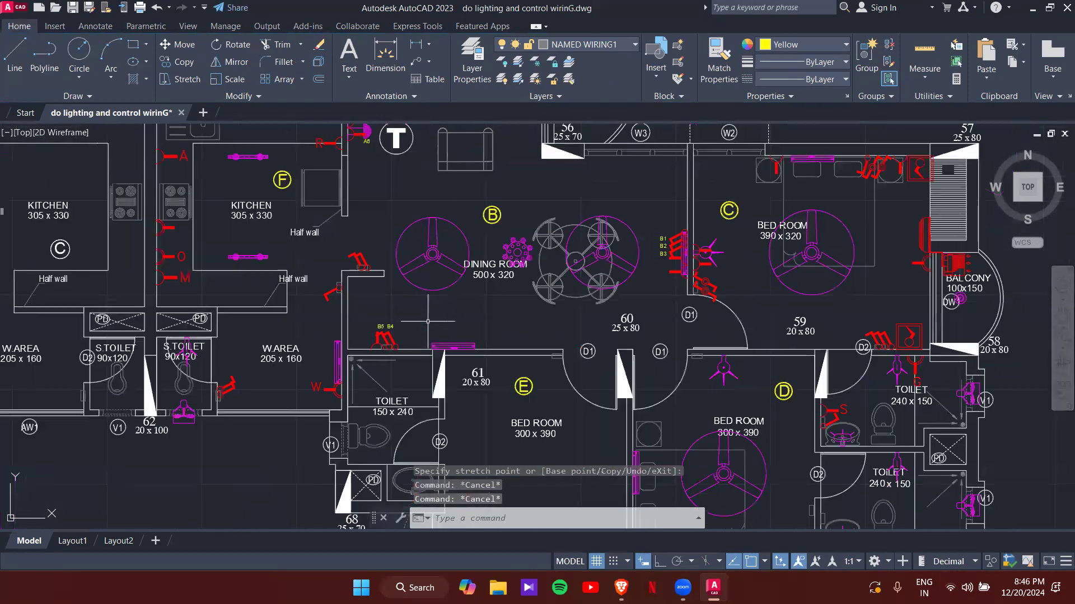
{"action": "scroll", "coordinate": [515, 284], "scroll_direction": "up", "scroll_amount": 6}
{"action": "left_click", "coordinate": [549, 229]}
{"action": "type", "text": "co"}
{"action": "key", "text": "Return"}
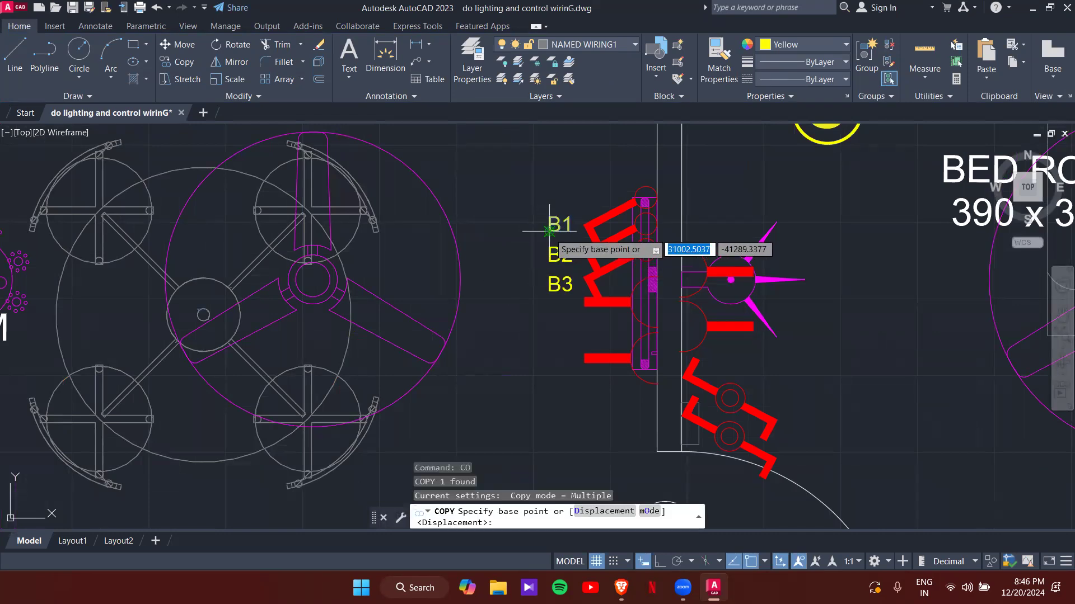
{"action": "left_click", "coordinate": [549, 229]}
{"action": "scroll", "coordinate": [681, 287], "scroll_direction": "up", "scroll_amount": 3}
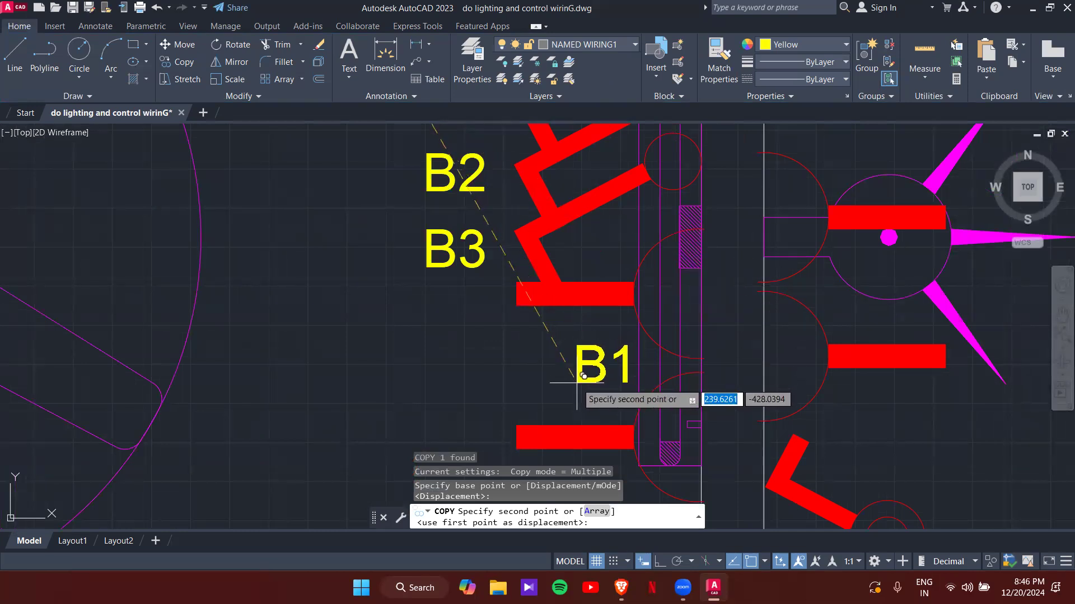
{"action": "scroll", "coordinate": [584, 376], "scroll_direction": "down", "scroll_amount": 2}
{"action": "middle_click_drag", "start_coordinate": [573, 376], "coordinate": [518, 394]}
{"action": "left_click", "coordinate": [520, 200]}
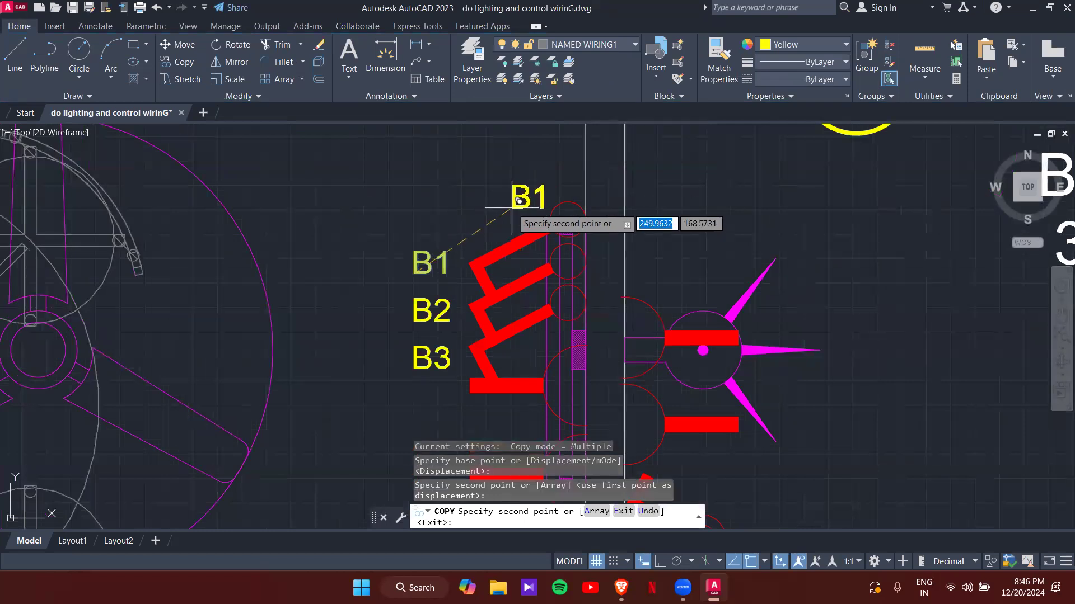
{"action": "key", "text": "Escape"}
{"action": "key", "text": "Escape"}
- Copy the B2 tag onto a dining room light fixture
{"action": "left_click", "coordinate": [429, 305]}
{"action": "type", "text": "CO"}
{"action": "key", "text": "Return"}
{"action": "left_click", "coordinate": [436, 295]}
{"action": "scroll", "coordinate": [374, 289], "scroll_direction": "down", "scroll_amount": 6}
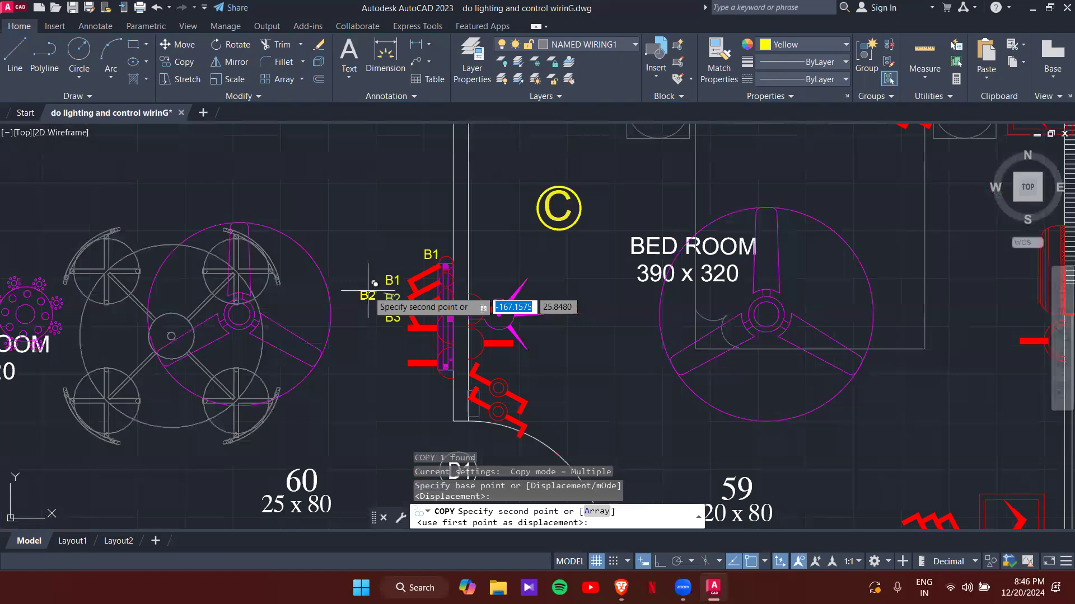
{"action": "middle_click_drag", "start_coordinate": [348, 284], "coordinate": [438, 222]}
{"action": "scroll", "coordinate": [441, 215], "scroll_direction": "up", "scroll_amount": 8}
{"action": "left_click", "coordinate": [313, 265]}
{"action": "key", "text": "Escape"}
{"action": "key", "text": "Escape"}
- Copy the B3 tag onto the small dining room fixture
{"action": "left_click", "coordinate": [756, 313]}
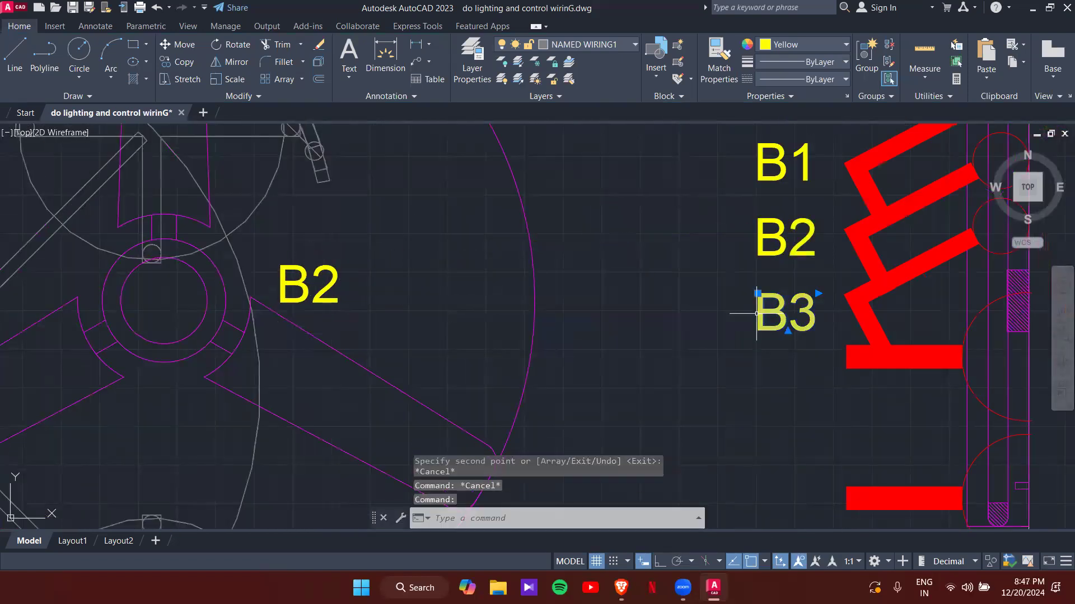
{"action": "type", "text": "co"}
{"action": "key", "text": "Return"}
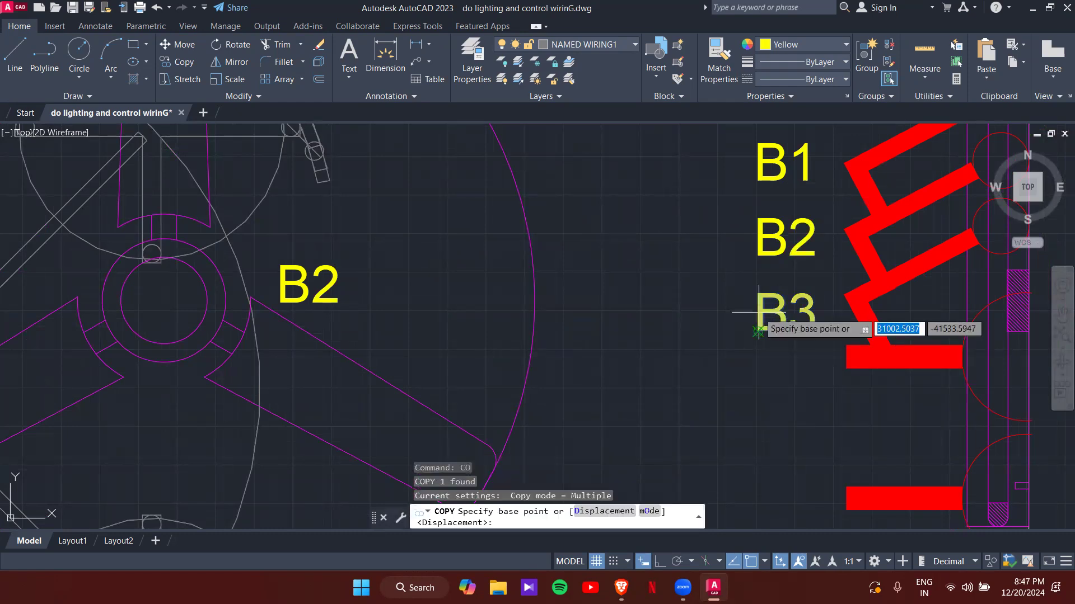
{"action": "left_click", "coordinate": [757, 314]}
{"action": "scroll", "coordinate": [535, 303], "scroll_direction": "down", "scroll_amount": 2}
{"action": "scroll", "coordinate": [639, 151], "scroll_direction": "down", "scroll_amount": 3}
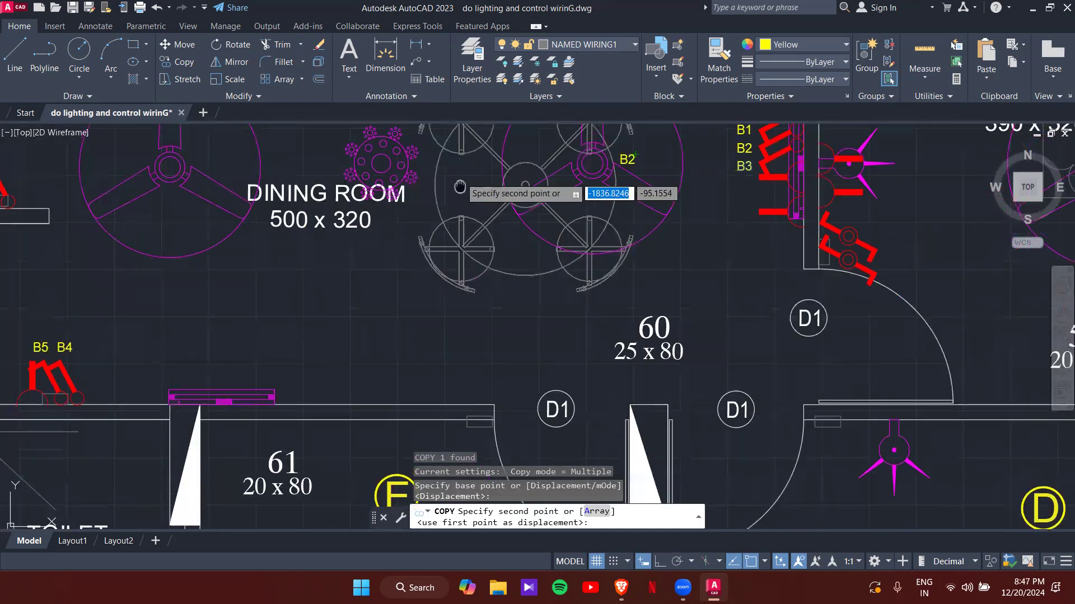
{"action": "middle_click_drag", "start_coordinate": [460, 179], "coordinate": [457, 297]}
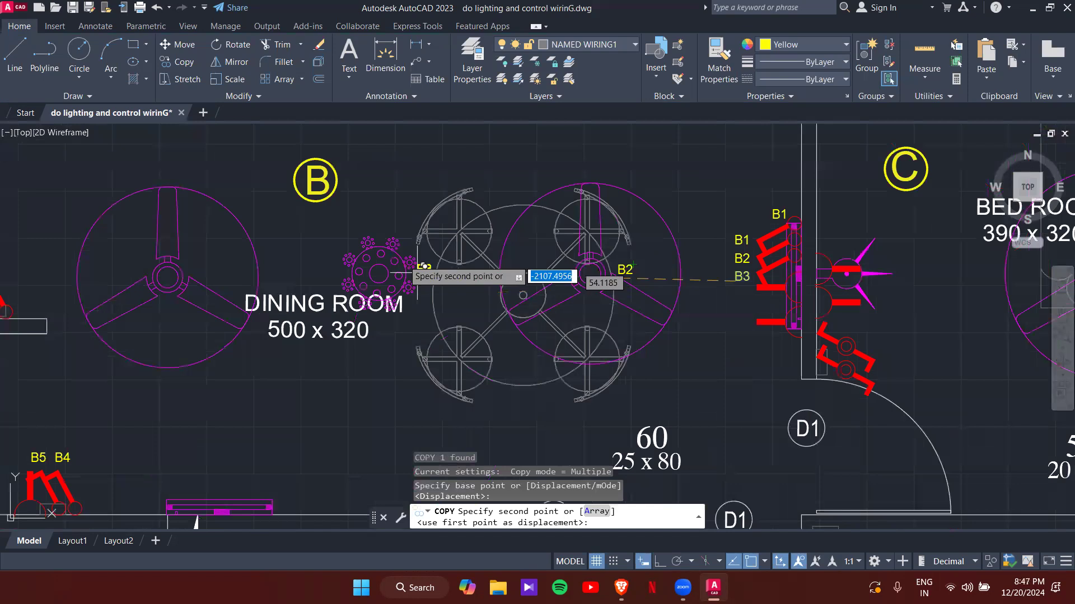
{"action": "scroll", "coordinate": [400, 251], "scroll_direction": "up", "scroll_amount": 4}
{"action": "left_click", "coordinate": [367, 205]}
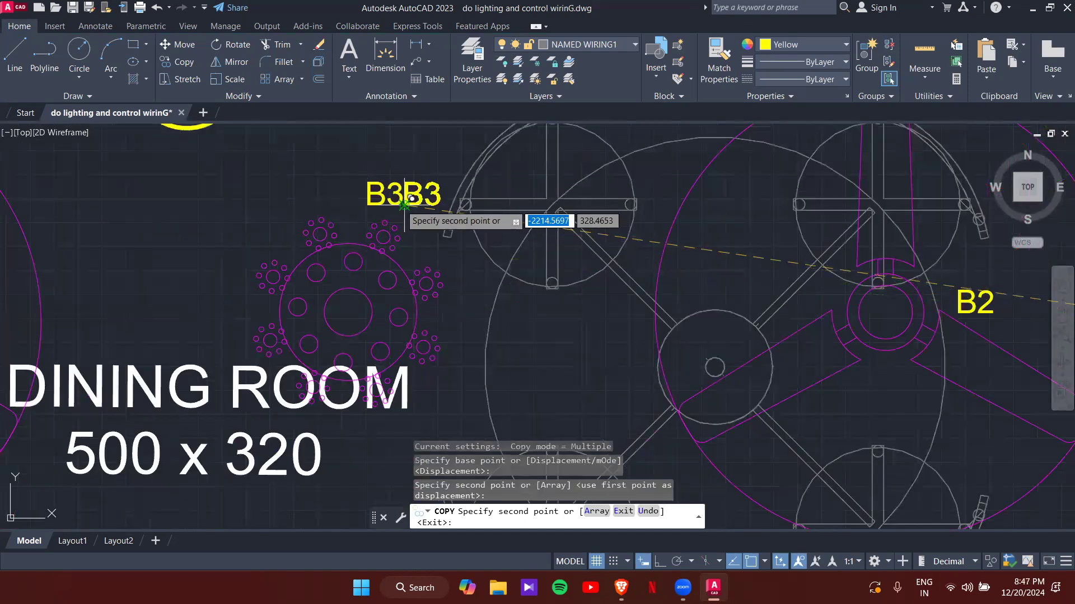
{"action": "key", "text": "Escape"}
{"action": "scroll", "coordinate": [466, 235], "scroll_direction": "down", "scroll_amount": 4}
{"action": "middle_click_drag", "start_coordinate": [450, 248], "coordinate": [533, 229]}
{"action": "middle_click_drag", "start_coordinate": [367, 363], "coordinate": [531, 339]}
{"action": "middle_click_drag", "start_coordinate": [363, 378], "coordinate": [375, 218]}
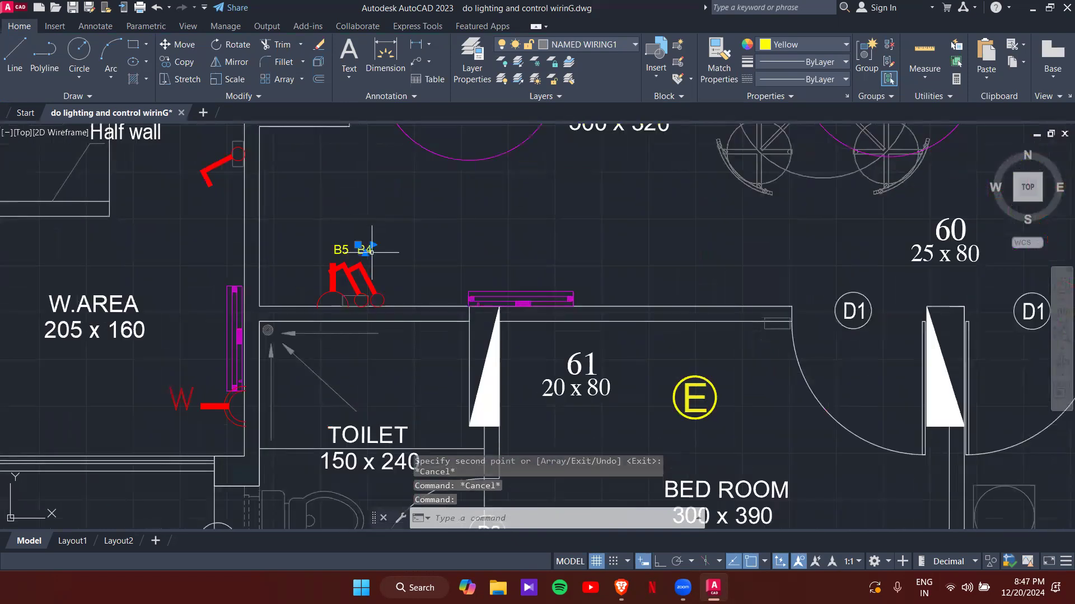
- Copy the B4 tag above the wall light on the dining room's lower wall
{"action": "type", "text": "co"}
{"action": "key", "text": "Return"}
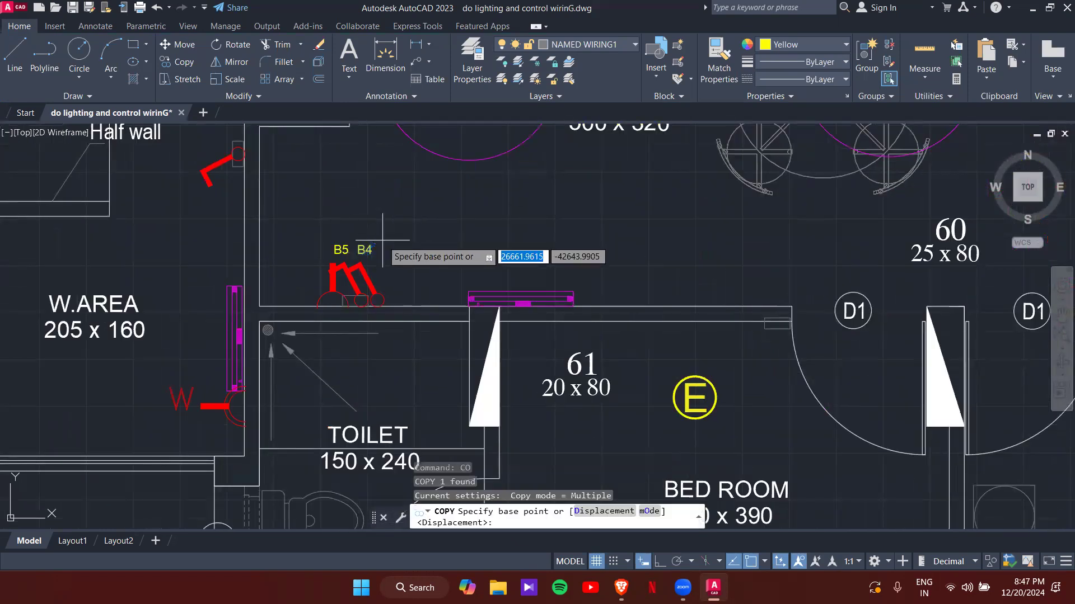
{"action": "left_click", "coordinate": [372, 245]}
{"action": "left_click", "coordinate": [526, 278]}
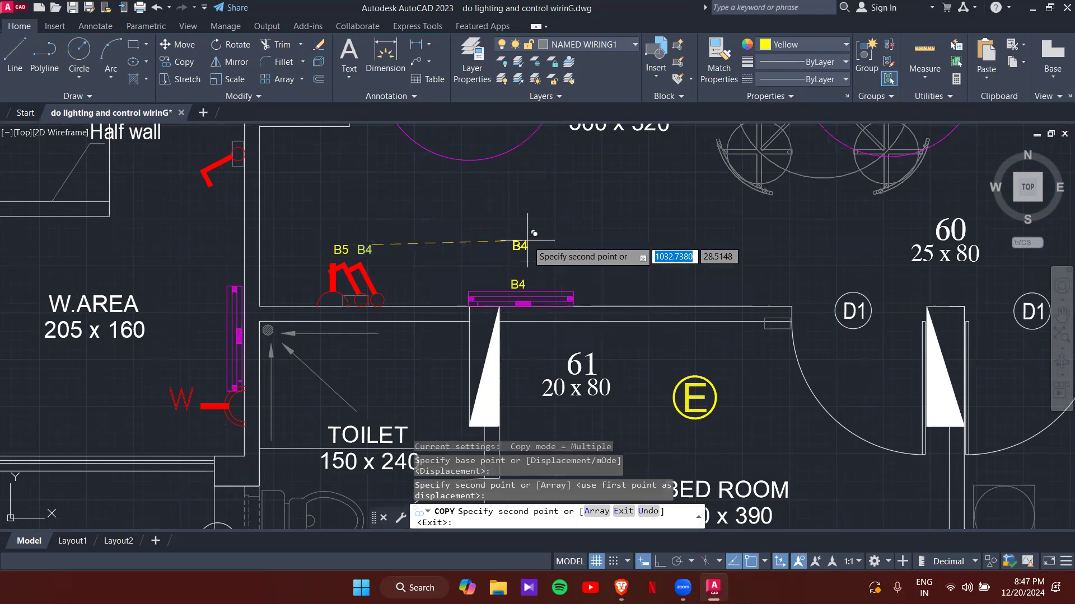
{"action": "key", "text": "Escape"}
- Copy the B5 tag to the centre of the dining room's left ceiling fan
{"action": "left_click", "coordinate": [349, 242]}
{"action": "type", "text": "co"}
{"action": "key", "text": "Return"}
{"action": "left_click", "coordinate": [350, 245]}
{"action": "middle_click_drag", "start_coordinate": [442, 185], "coordinate": [448, 364]}
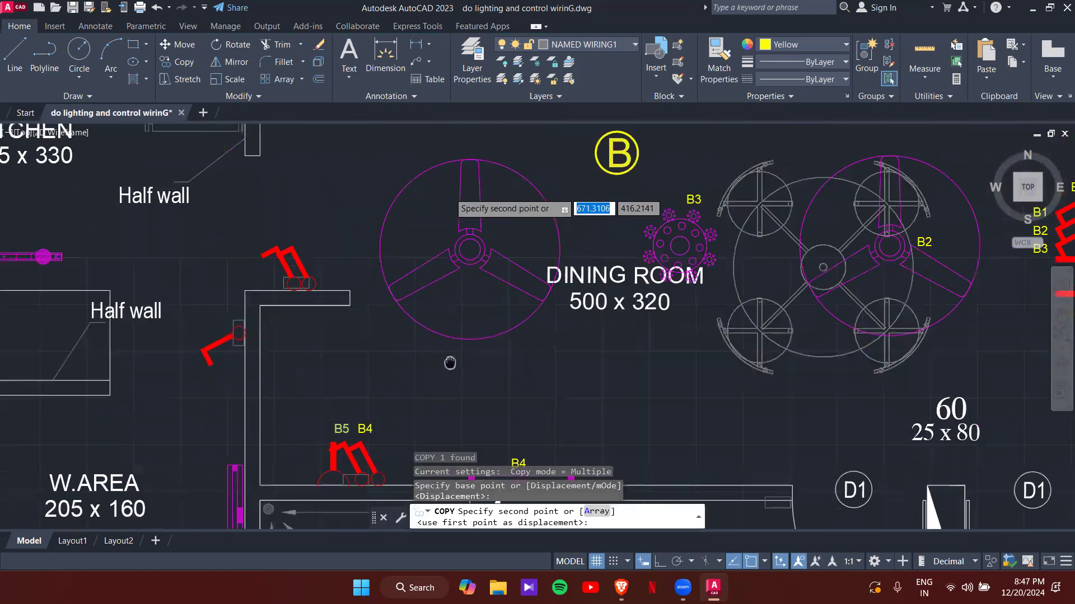
{"action": "left_click", "coordinate": [476, 273]}
{"action": "key", "text": "Escape"}
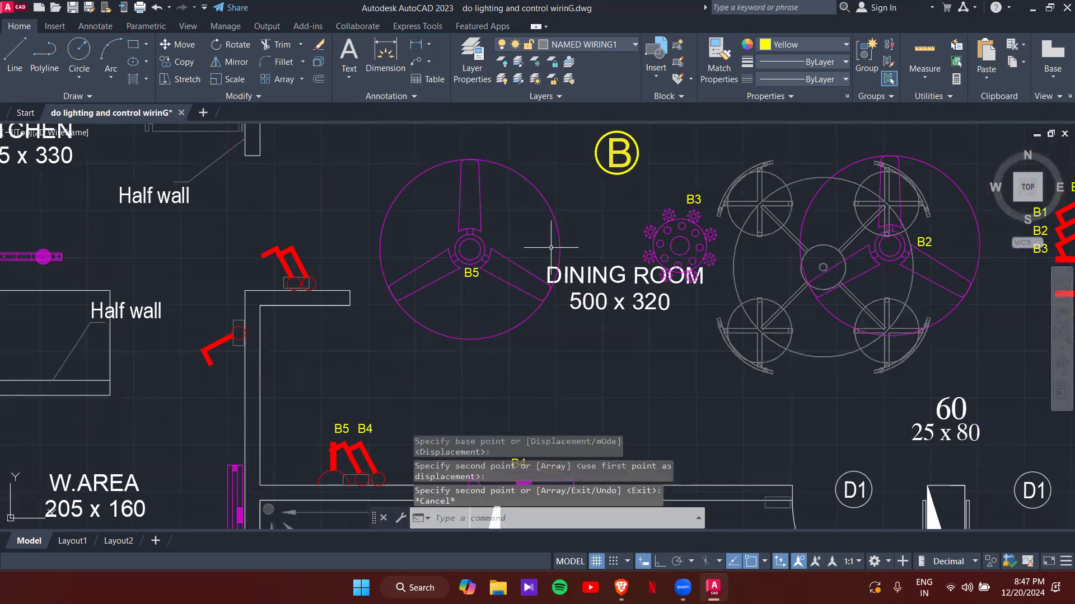
{"action": "scroll", "coordinate": [484, 263], "scroll_direction": "up", "scroll_amount": 4}
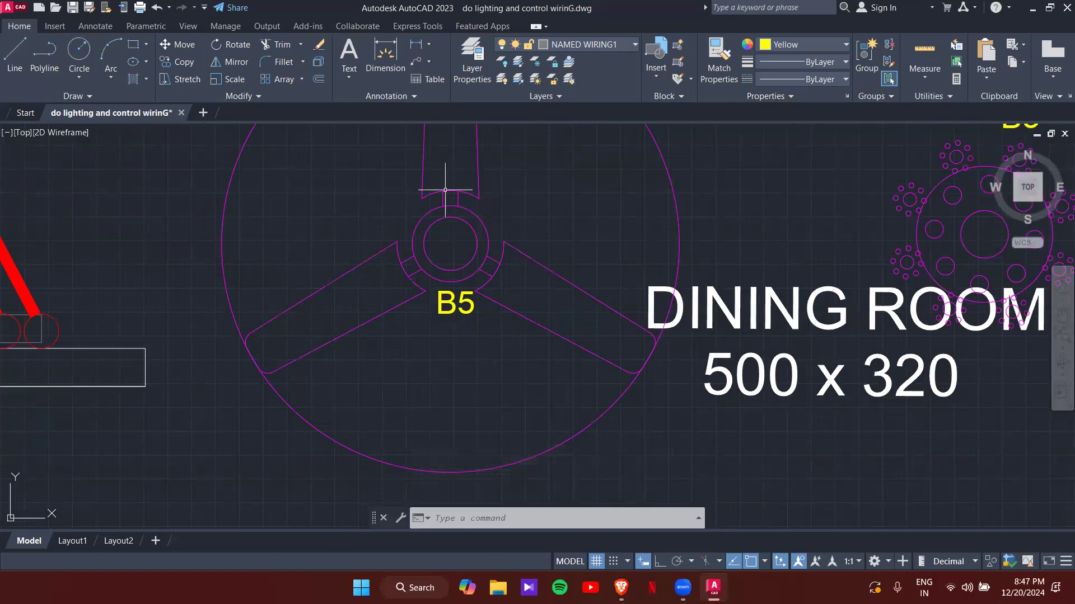
{"action": "key", "text": "Escape"}
{"action": "key", "text": "Escape"}
{"action": "key", "text": "Escape"}
{"action": "scroll", "coordinate": [480, 336], "scroll_direction": "down", "scroll_amount": 4}
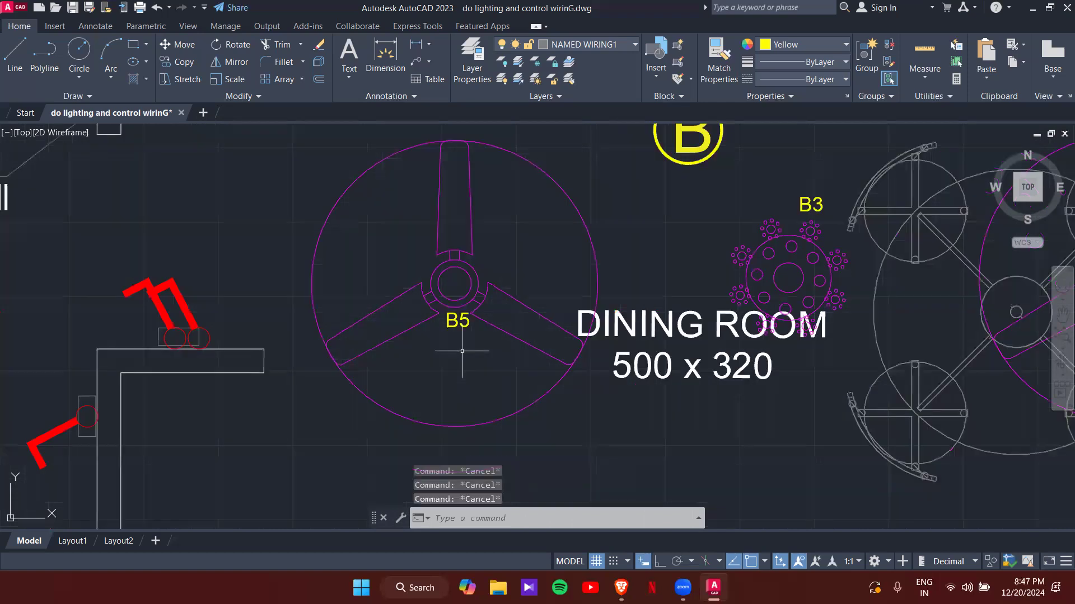
{"action": "scroll", "coordinate": [453, 290], "scroll_direction": "down", "scroll_amount": 2}
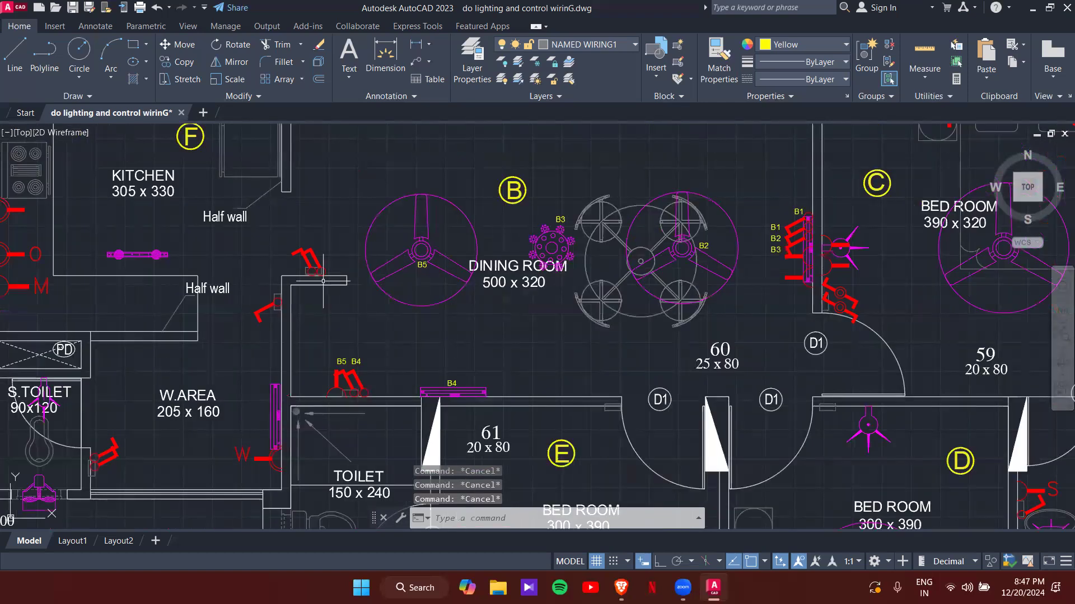
- Pan and zoom in on bedroom C's switchboard and its stacked B1–B3 tags
{"action": "middle_click_drag", "start_coordinate": [664, 297], "coordinate": [619, 384]}
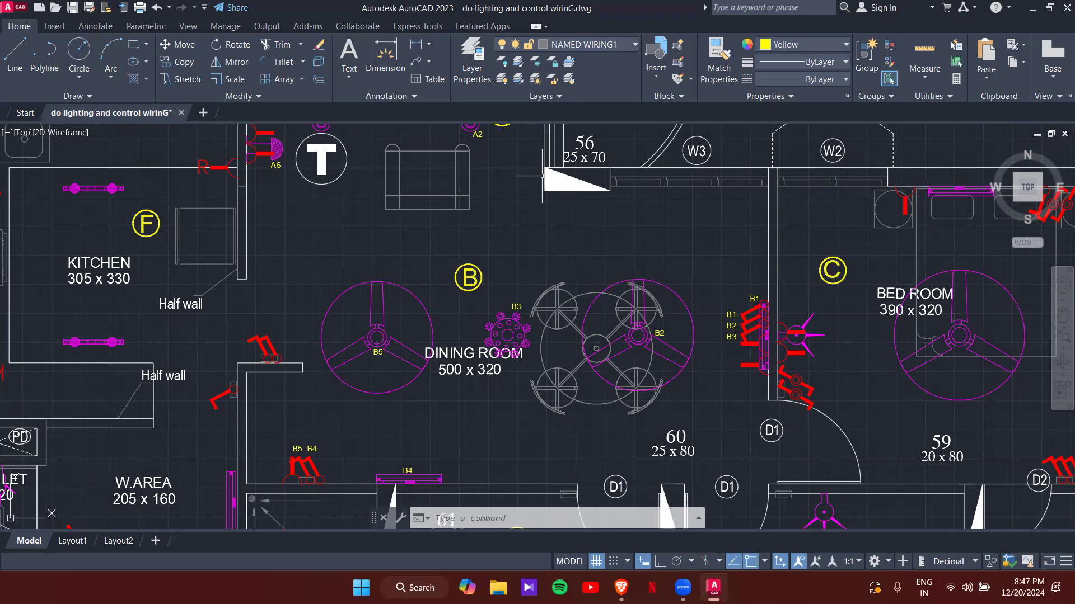
{"action": "mouse_move", "coordinate": [783, 405]}
{"action": "middle_mouse_down"}
{"action": "mouse_move", "coordinate": [567, 334]}
{"action": "mouse_move", "coordinate": [477, 397]}
{"action": "middle_mouse_up"}
{"action": "scroll", "coordinate": [488, 300], "scroll_direction": "up", "scroll_amount": 4}
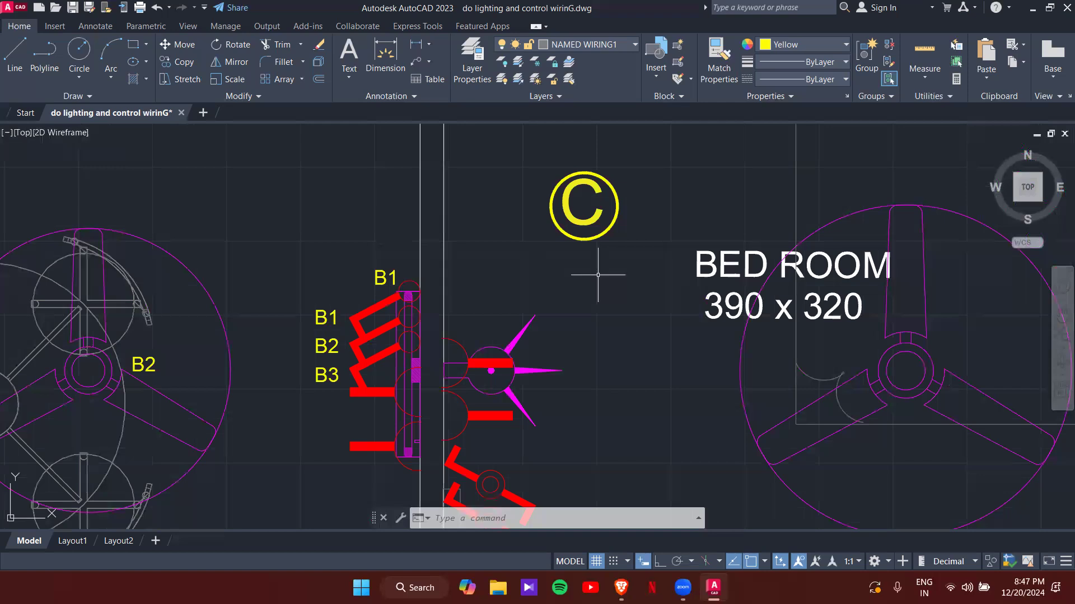
- Copy the B1 tag beside the lower pair of switches at bedroom C's door
{"action": "left_click", "coordinate": [321, 313]}
{"action": "type", "text": "co"}
{"action": "key", "text": "Return"}
{"action": "left_click", "coordinate": [305, 320]}
{"action": "middle_click_drag", "start_coordinate": [413, 334], "coordinate": [360, 163]}
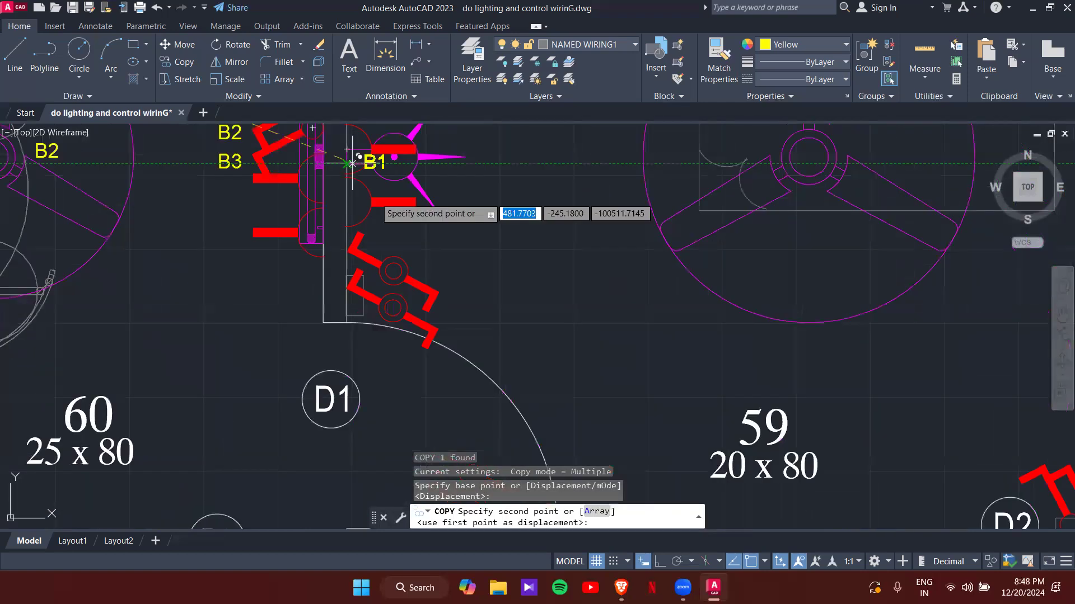
{"action": "scroll", "coordinate": [481, 311], "scroll_direction": "up", "scroll_amount": 3}
{"action": "left_click", "coordinate": [465, 343]}
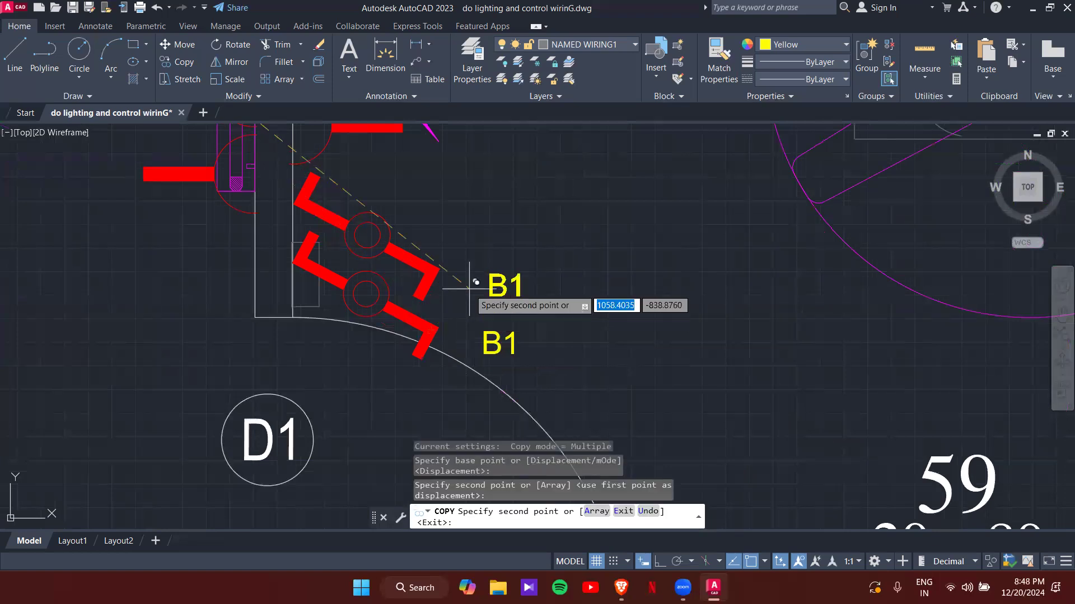
{"action": "key", "text": "Escape"}
{"action": "key", "text": "Escape"}
- Edit the copied tag so it reads C1
{"action": "left_click", "coordinate": [497, 343]}
{"action": "left_click", "coordinate": [503, 350]}
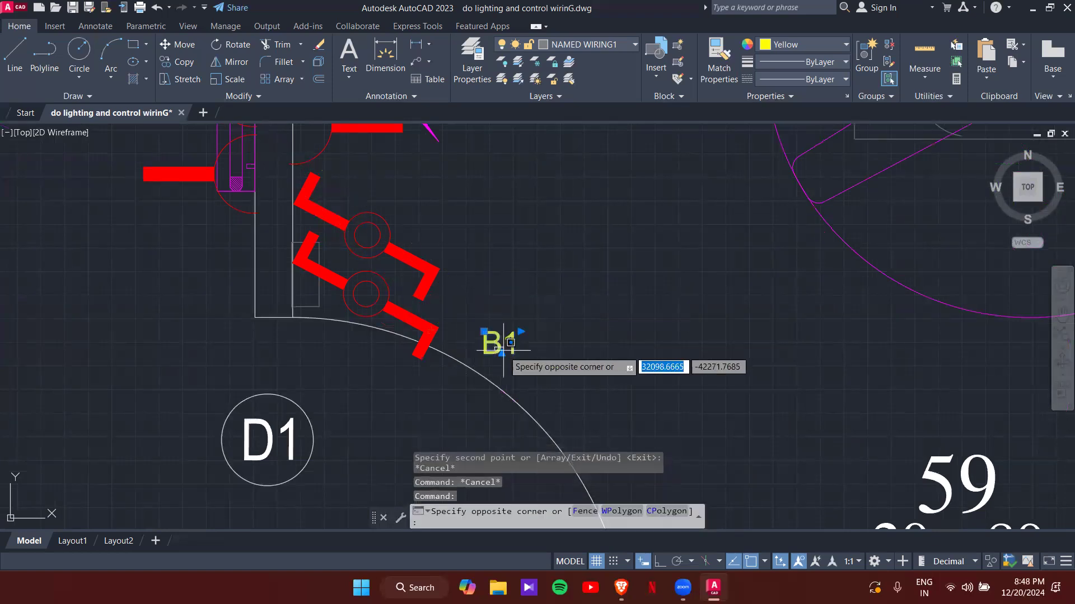
{"action": "left_click", "coordinate": [503, 350]}
{"action": "double_click", "coordinate": [502, 349]}
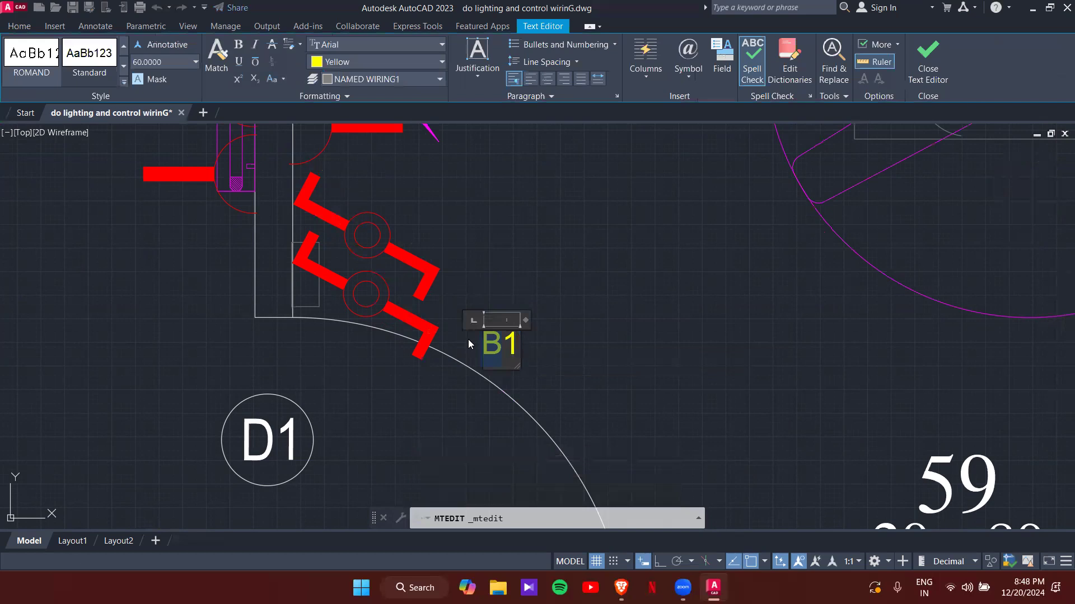
{"action": "type", "text": "C"}
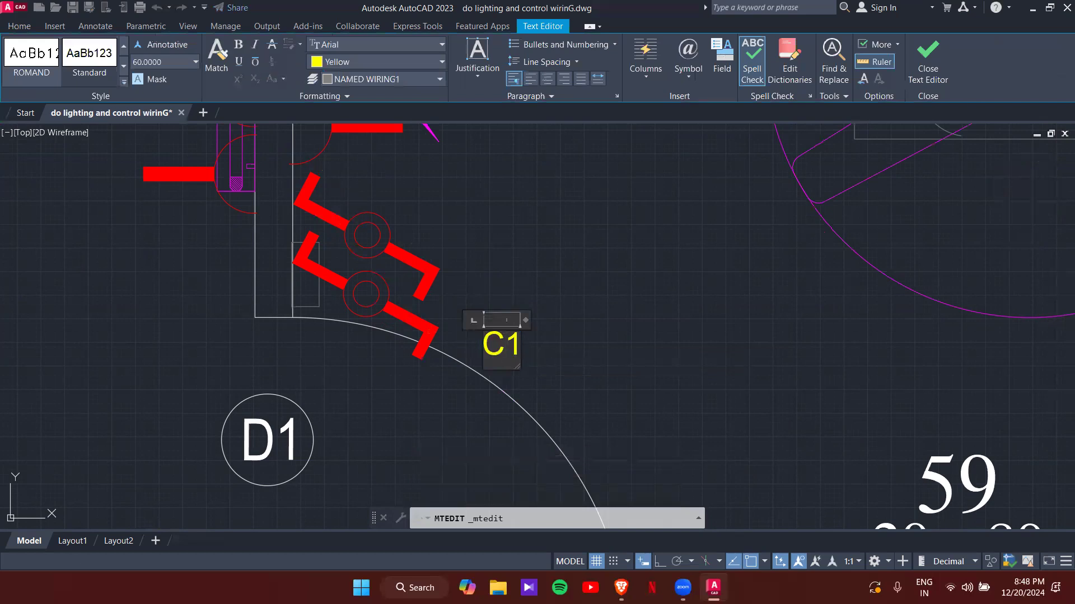
{"action": "left_click", "coordinate": [469, 341]}
- Copy the C1 tag to sit just above the first one
{"action": "type", "text": "co"}
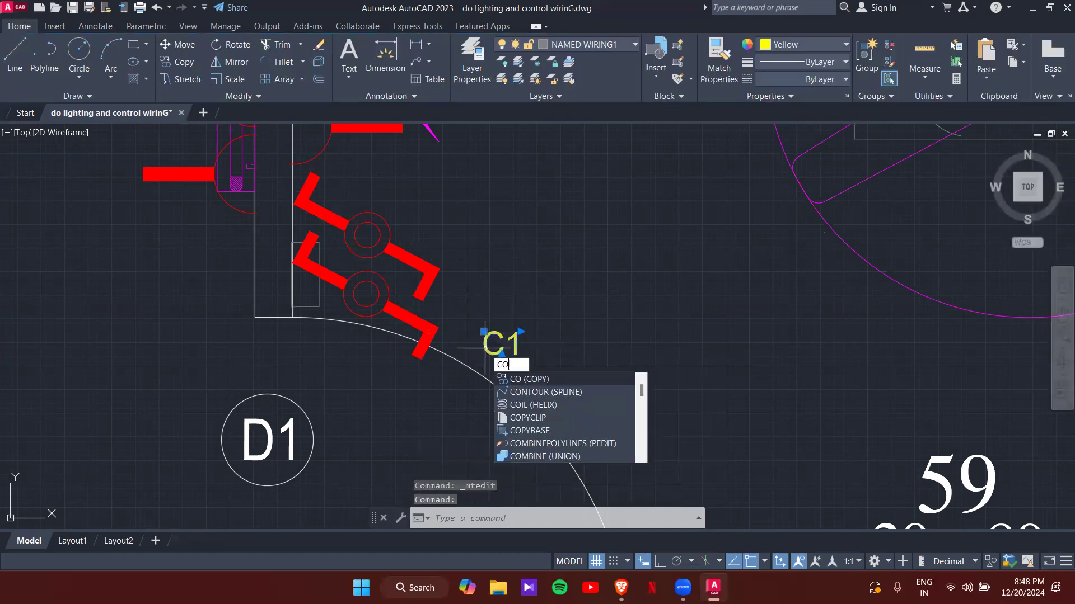
{"action": "key", "text": "Return"}
{"action": "left_click", "coordinate": [485, 348]}
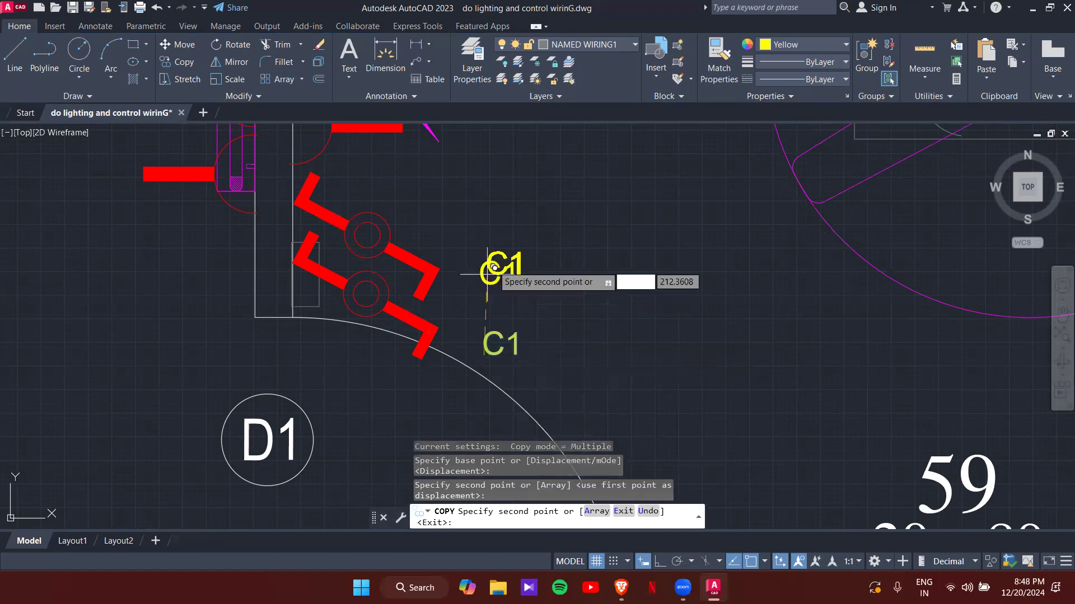
{"action": "scroll", "coordinate": [492, 268], "scroll_direction": "down", "scroll_amount": 5}
{"action": "middle_click_drag", "start_coordinate": [518, 250], "coordinate": [473, 385]}
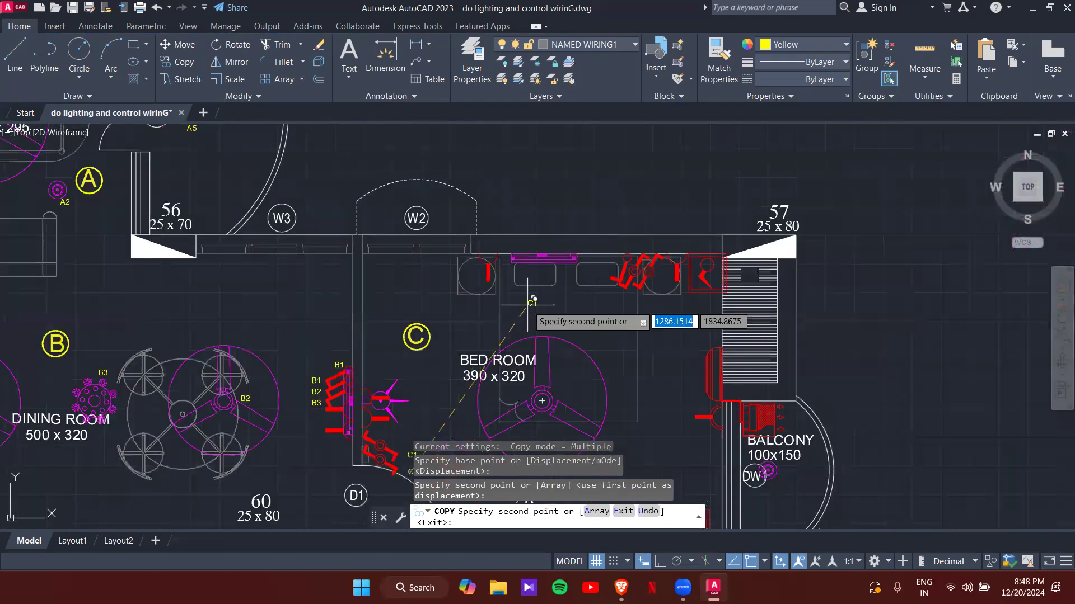
{"action": "key", "text": "Escape"}
{"action": "middle_click_drag", "start_coordinate": [420, 425], "coordinate": [466, 282]}
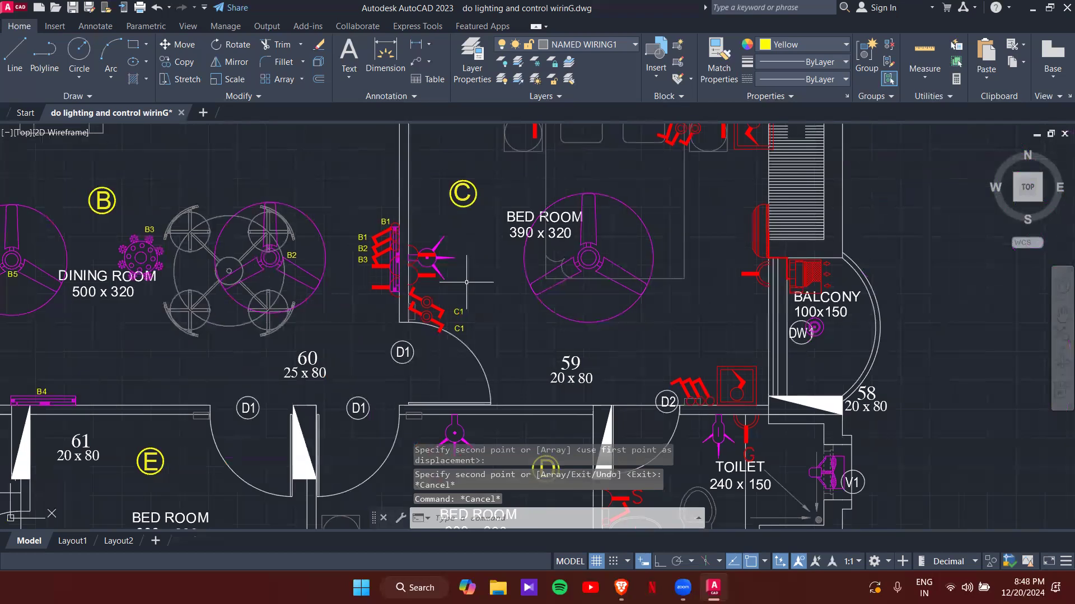
{"action": "scroll", "coordinate": [443, 331], "scroll_direction": "up", "scroll_amount": 4}
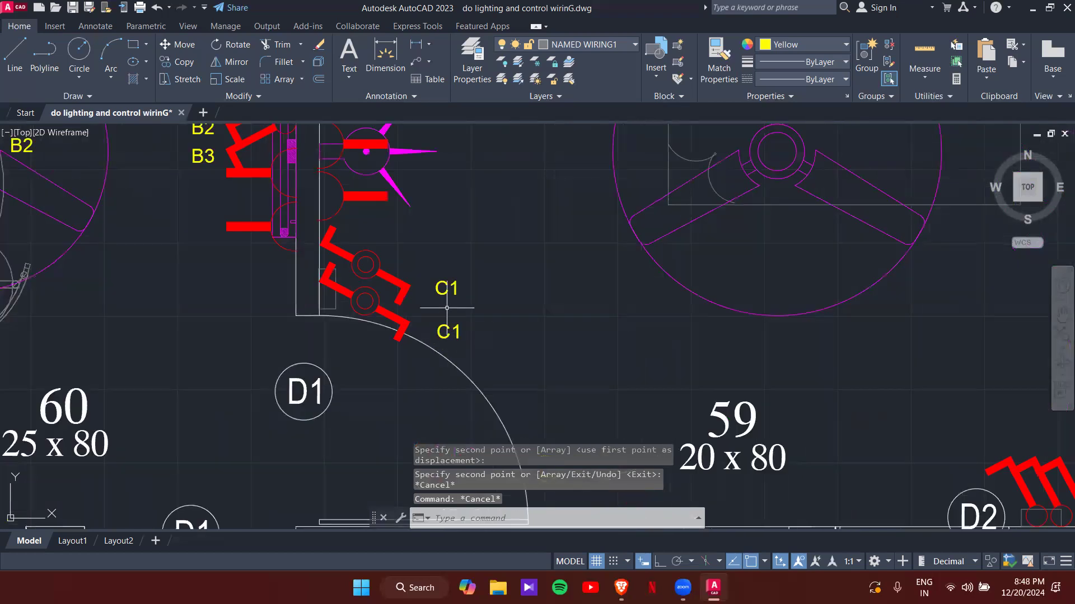
- Change the upper tag to C2, then copy the lower C1 tag to the light on bedroom C's top wall
{"action": "double_click", "coordinate": [448, 288]}
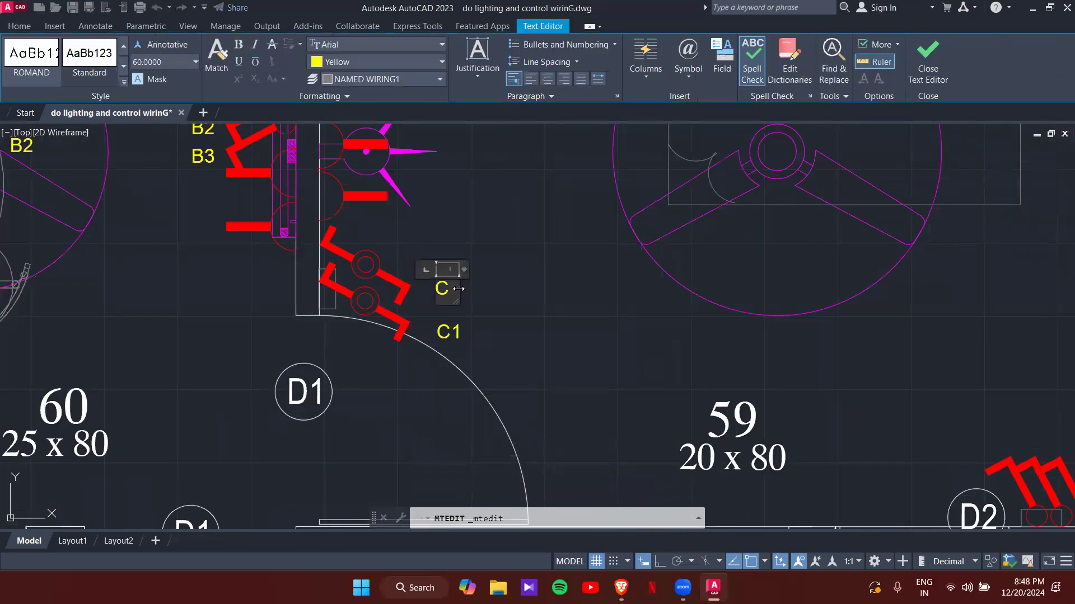
{"action": "left_click", "coordinate": [507, 320]}
{"action": "left_click", "coordinate": [457, 326]}
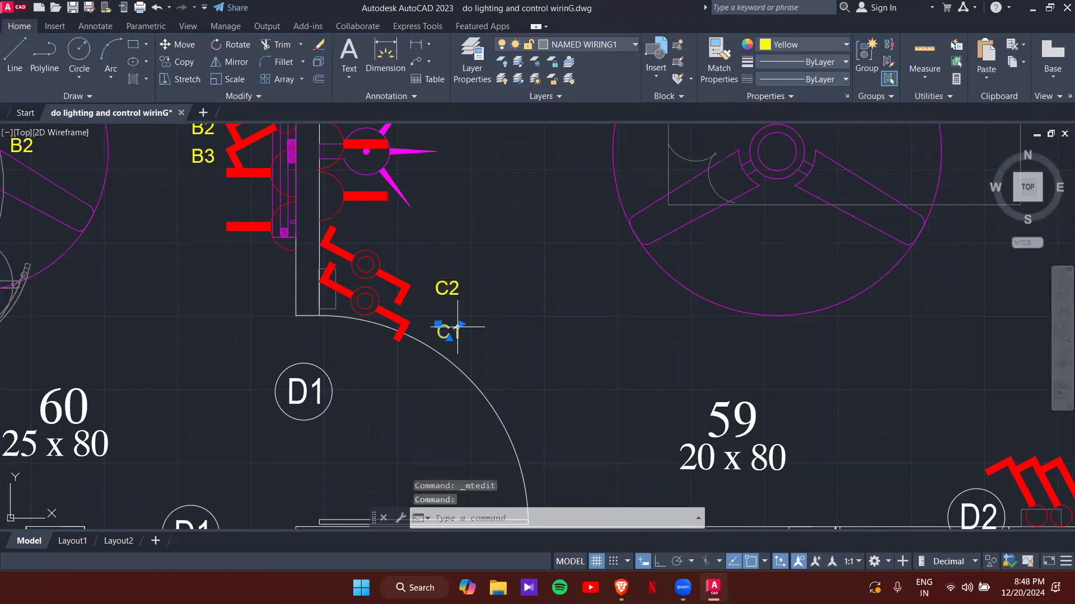
{"action": "type", "text": "CO"}
{"action": "key", "text": "Return"}
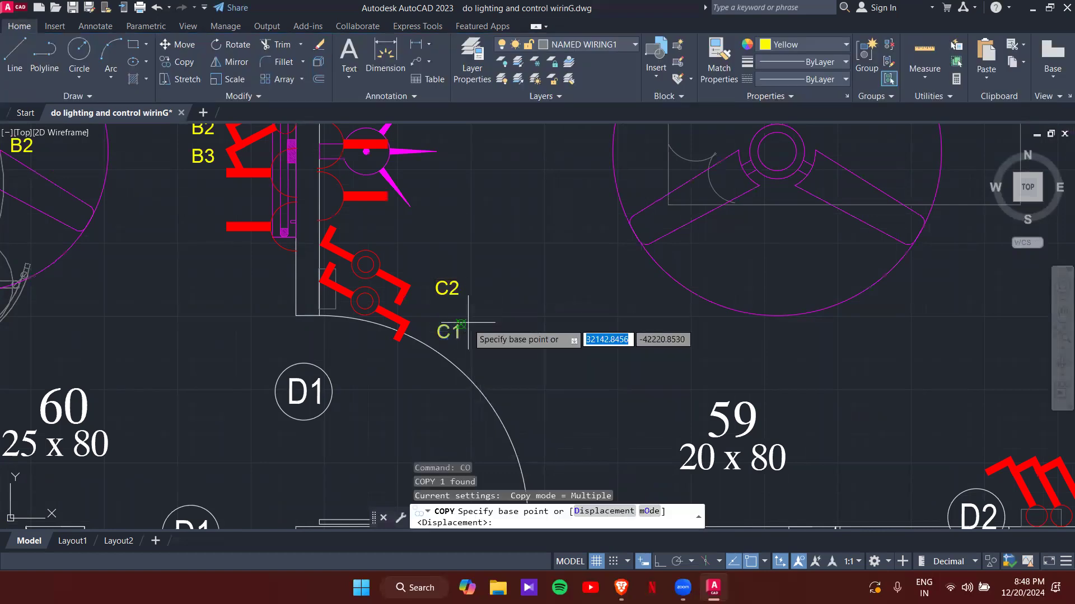
{"action": "left_click", "coordinate": [455, 336]}
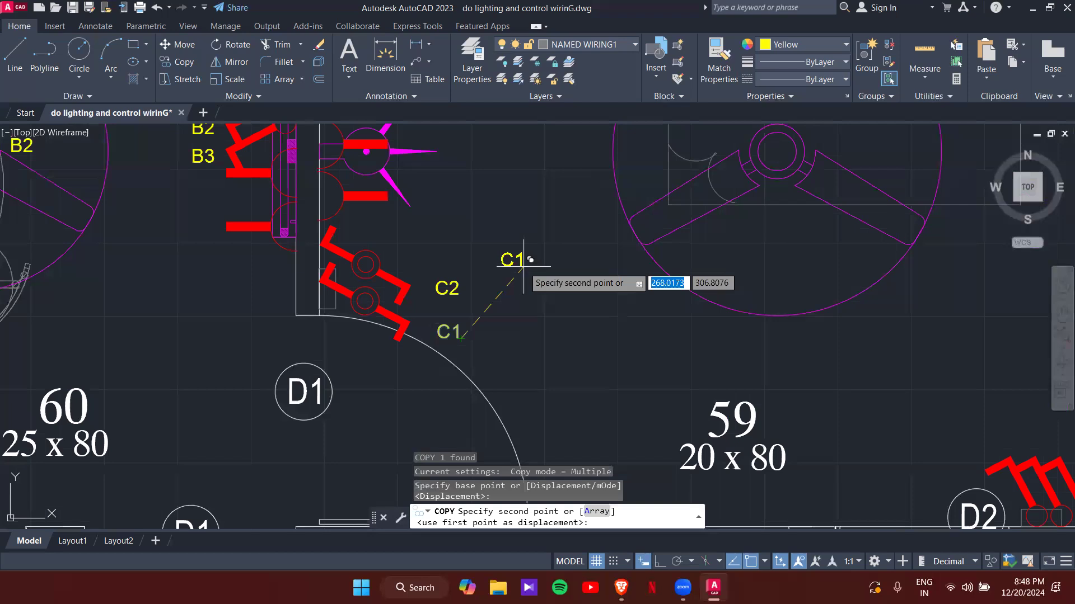
{"action": "scroll", "coordinate": [559, 247], "scroll_direction": "down", "scroll_amount": 3}
{"action": "scroll", "coordinate": [601, 314], "scroll_direction": "up", "scroll_amount": 2}
{"action": "scroll", "coordinate": [600, 314], "scroll_direction": "up", "scroll_amount": 2}
{"action": "left_click", "coordinate": [681, 212]}
{"action": "key", "text": "Escape"}
{"action": "key", "text": "Escape"}
- Copy another C1 tag to just below the switches at bedroom C's upper-right corner
{"action": "middle_click_drag", "start_coordinate": [640, 347], "coordinate": [655, 171]}
{"action": "scroll", "coordinate": [605, 306], "scroll_direction": "down", "scroll_amount": 2}
{"action": "middle_click_drag", "start_coordinate": [481, 461], "coordinate": [518, 347]}
{"action": "type", "text": "co"}
{"action": "key", "text": "Return"}
{"action": "left_click", "coordinate": [480, 393]}
{"action": "scroll", "coordinate": [553, 270], "scroll_direction": "down", "scroll_amount": 4}
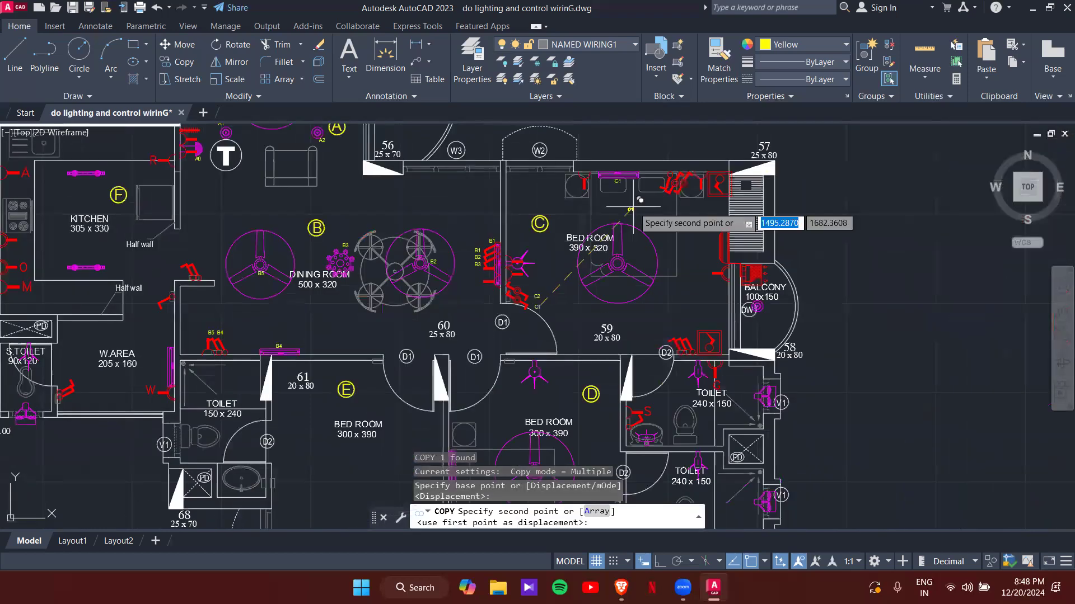
{"action": "scroll", "coordinate": [618, 224], "scroll_direction": "up", "scroll_amount": 6}
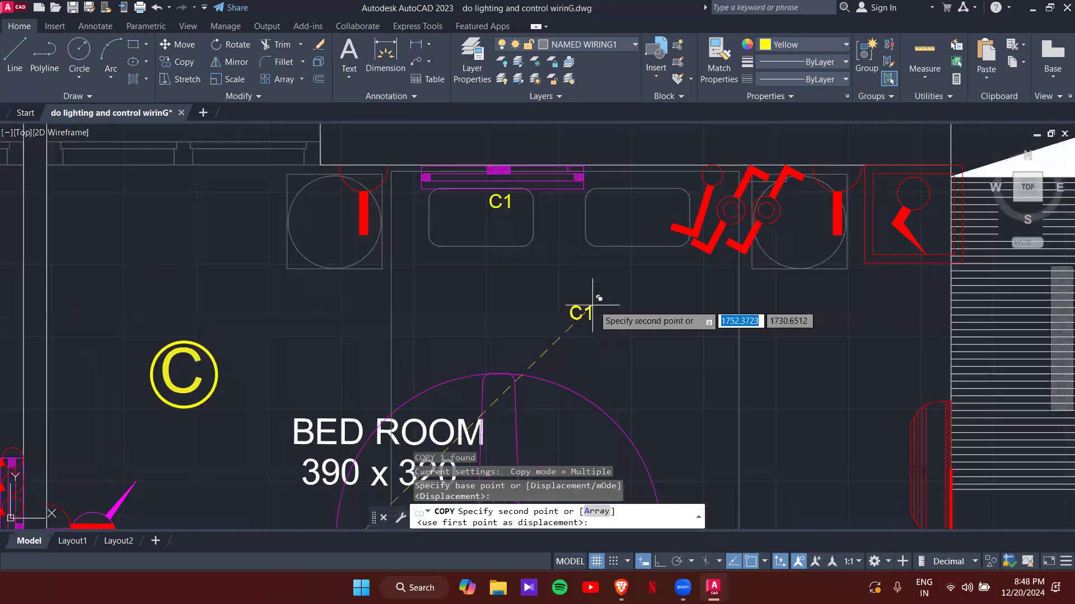
{"action": "left_click", "coordinate": [751, 268]}
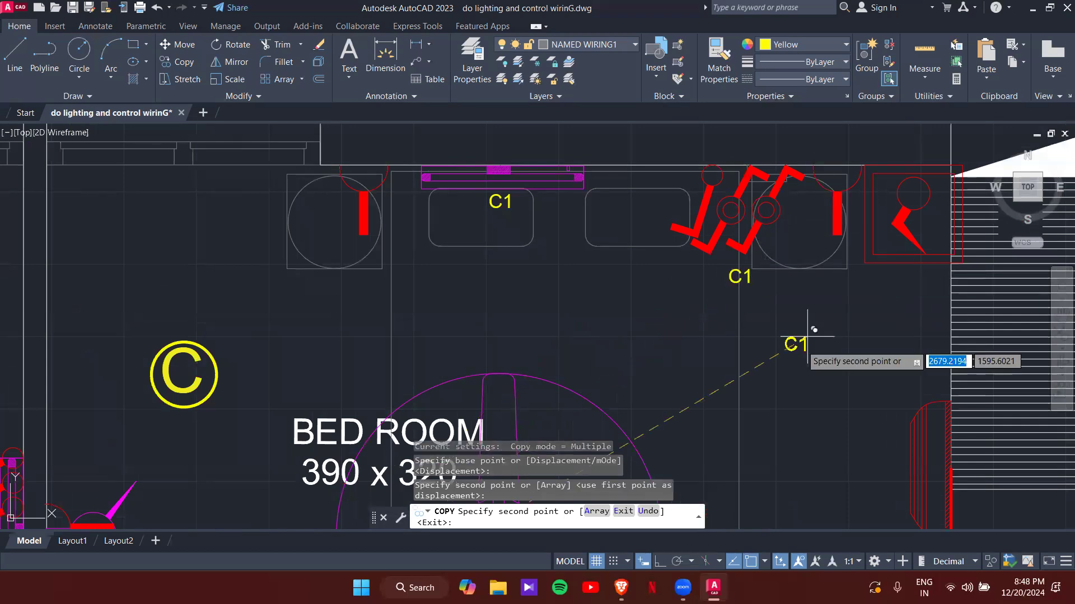
{"action": "key", "text": "Escape"}
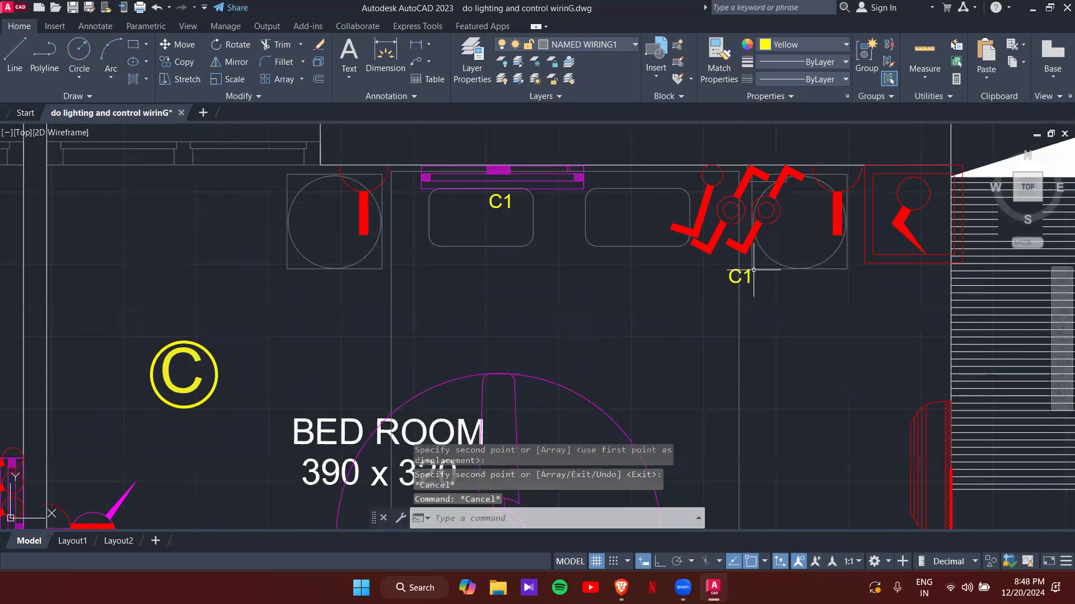
{"action": "scroll", "coordinate": [737, 278], "scroll_direction": "down", "scroll_amount": 4}
{"action": "middle_click_drag", "start_coordinate": [549, 465], "coordinate": [579, 390]}
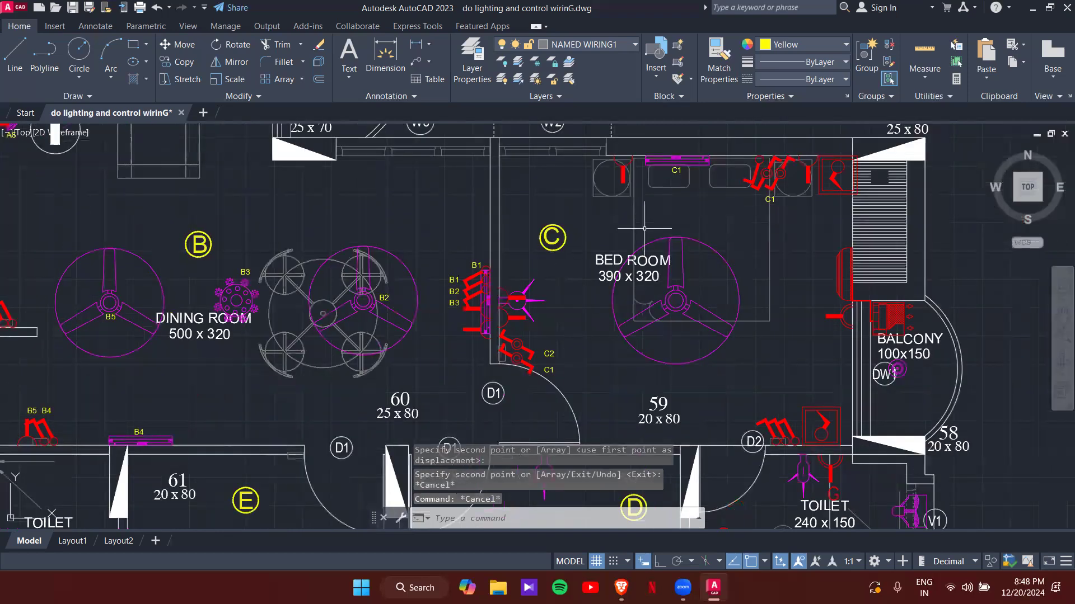
- Copy the C2 tag to bedroom C's ceiling fan and beside the corner C1 tag
{"action": "scroll", "coordinate": [584, 358], "scroll_direction": "up", "scroll_amount": 5}
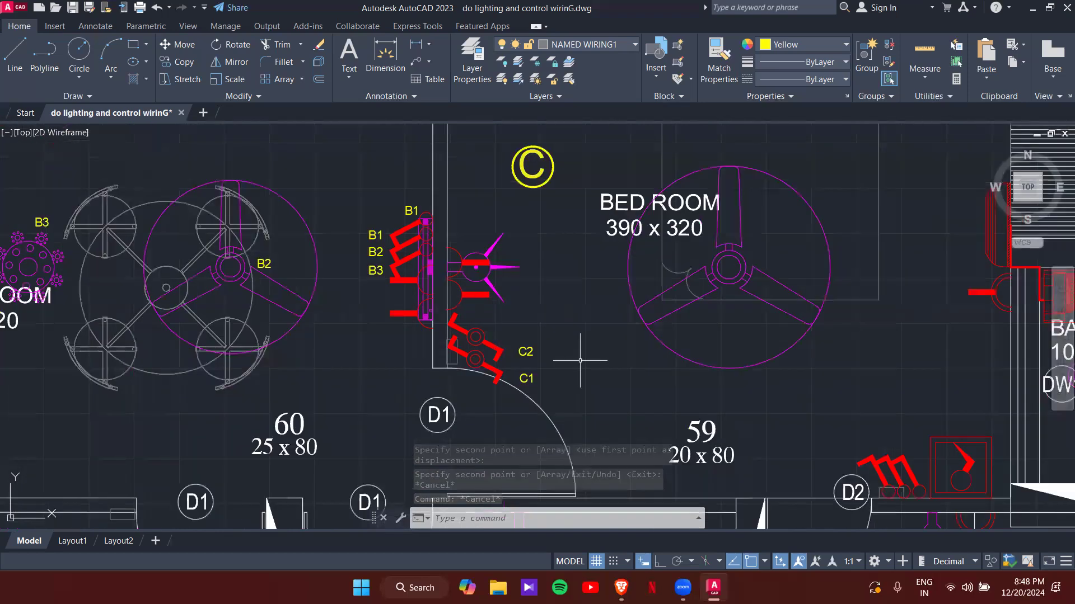
{"action": "left_click", "coordinate": [506, 345]}
{"action": "type", "text": "Co"}
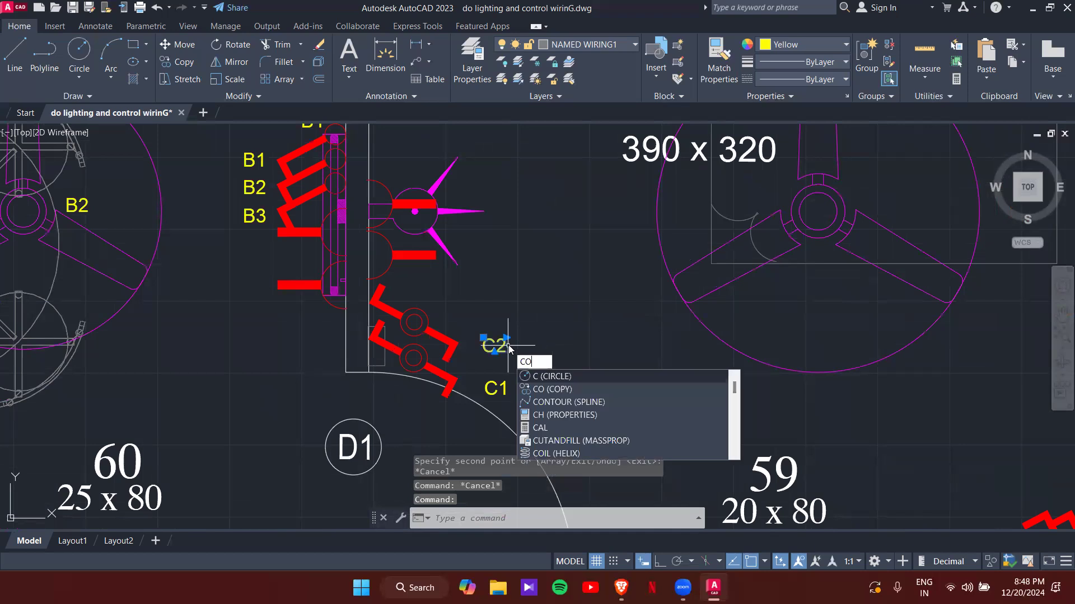
{"action": "key", "text": "Return"}
{"action": "left_click", "coordinate": [506, 335]}
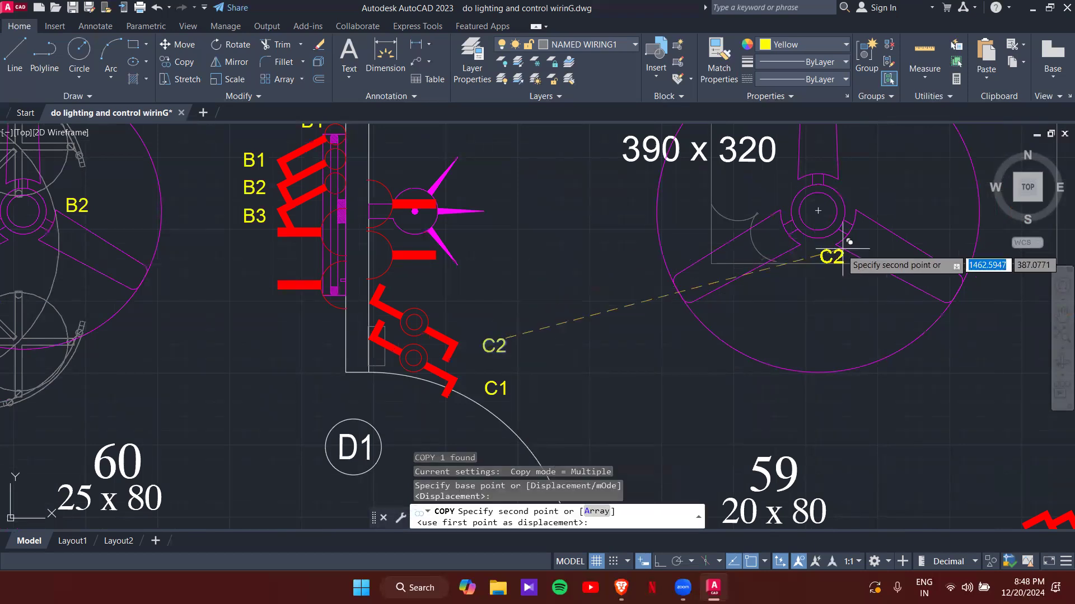
{"action": "scroll", "coordinate": [820, 255], "scroll_direction": "up", "scroll_amount": 4}
{"action": "left_click", "coordinate": [818, 247]}
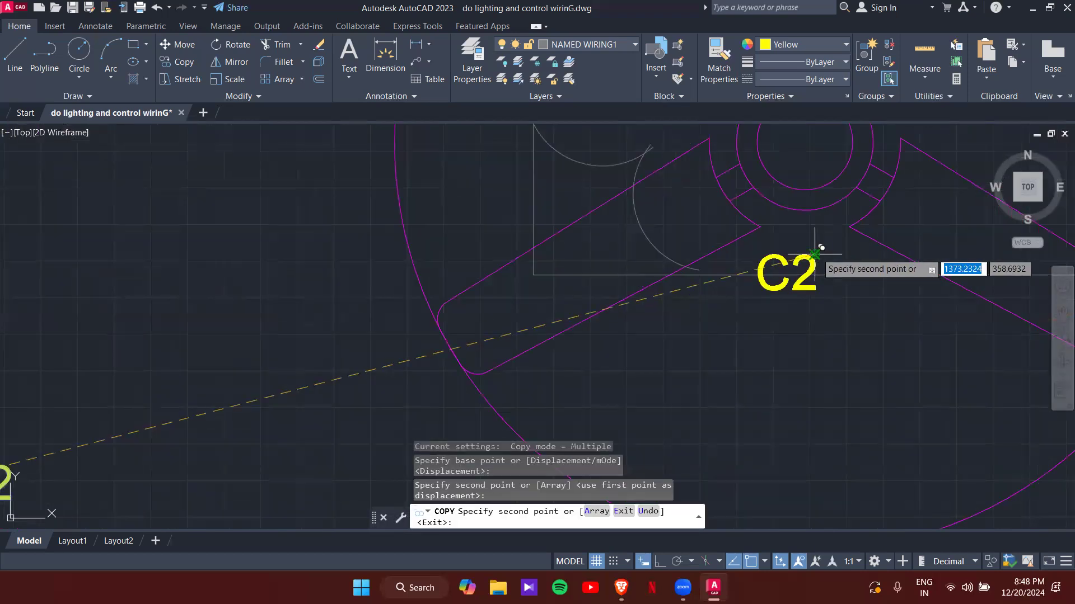
{"action": "scroll", "coordinate": [817, 238], "scroll_direction": "down", "scroll_amount": 3}
{"action": "scroll", "coordinate": [722, 364], "scroll_direction": "up", "scroll_amount": 5}
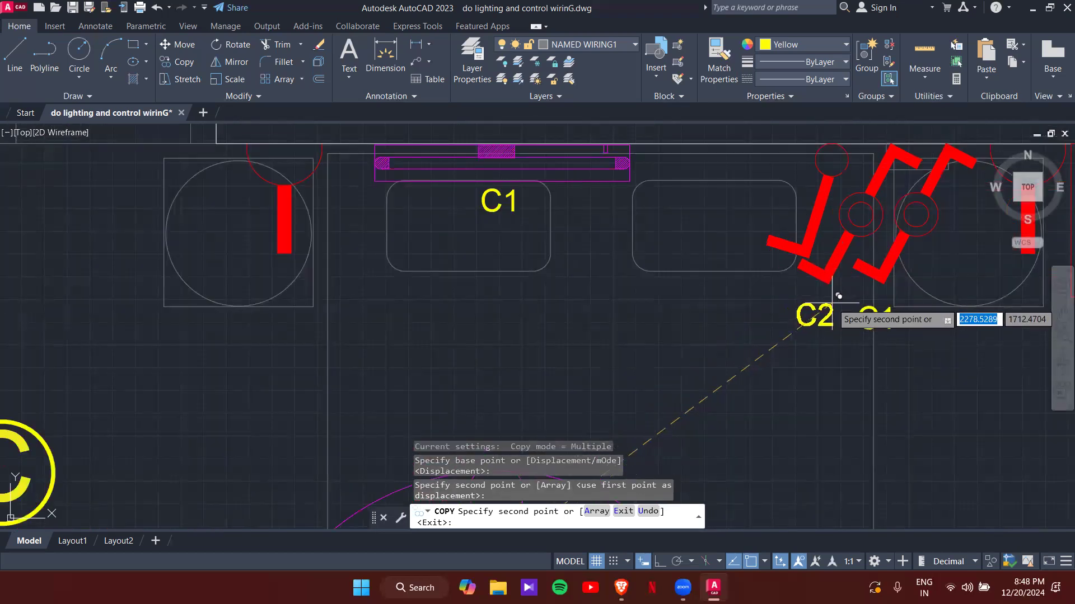
{"action": "left_click", "coordinate": [833, 305]}
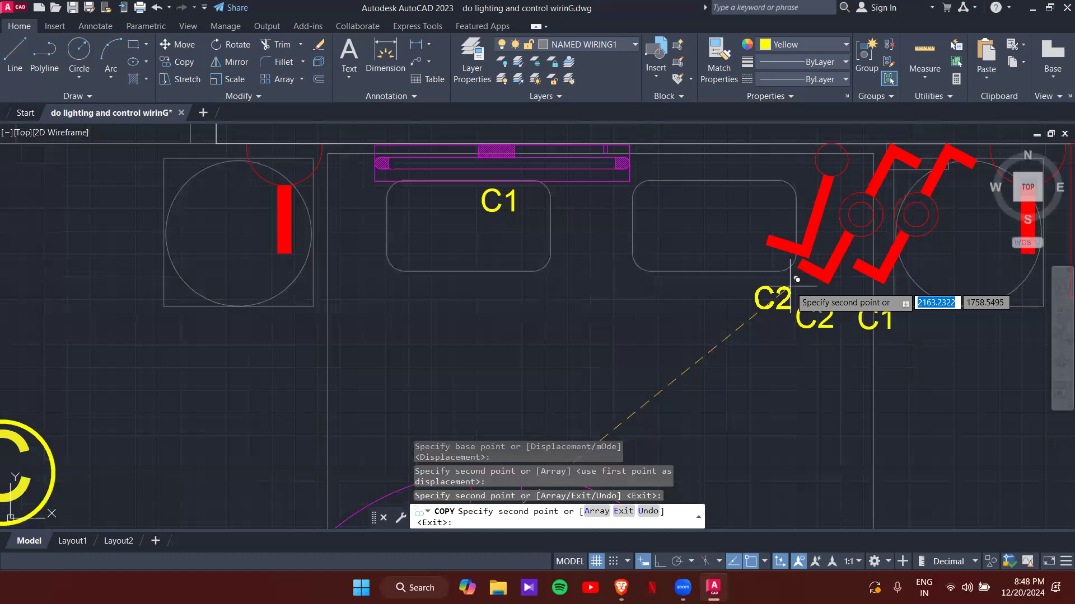
{"action": "key", "text": "Escape"}
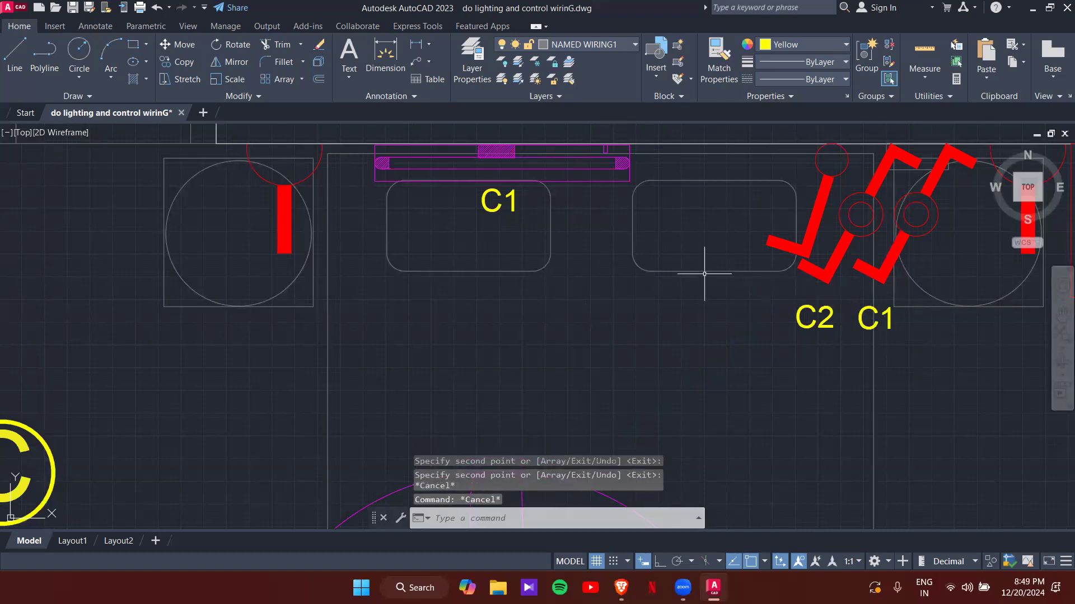
- Place a spare C2 copy just left of the corner C2 tag
{"action": "scroll", "coordinate": [772, 291], "scroll_direction": "down", "scroll_amount": 2}
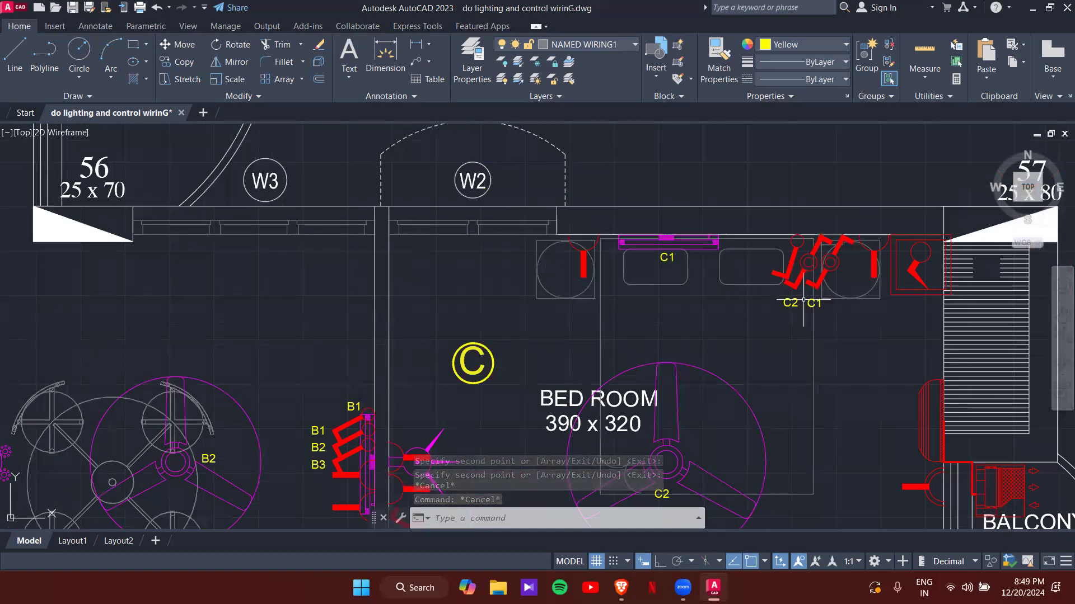
{"action": "scroll", "coordinate": [784, 278], "scroll_direction": "up", "scroll_amount": 2}
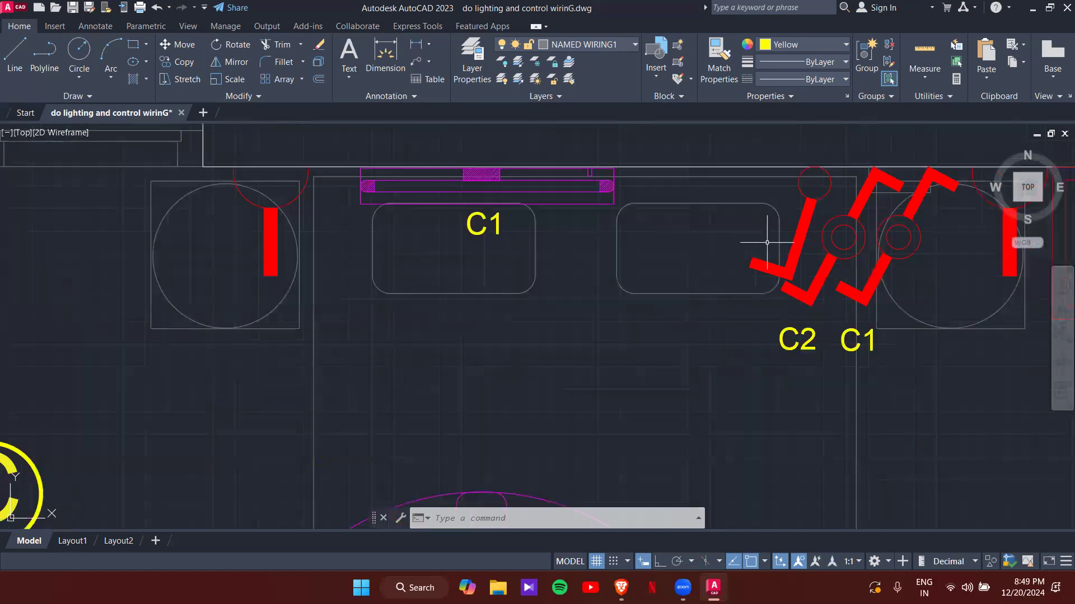
{"action": "left_click", "coordinate": [813, 348]}
{"action": "type", "text": "co"}
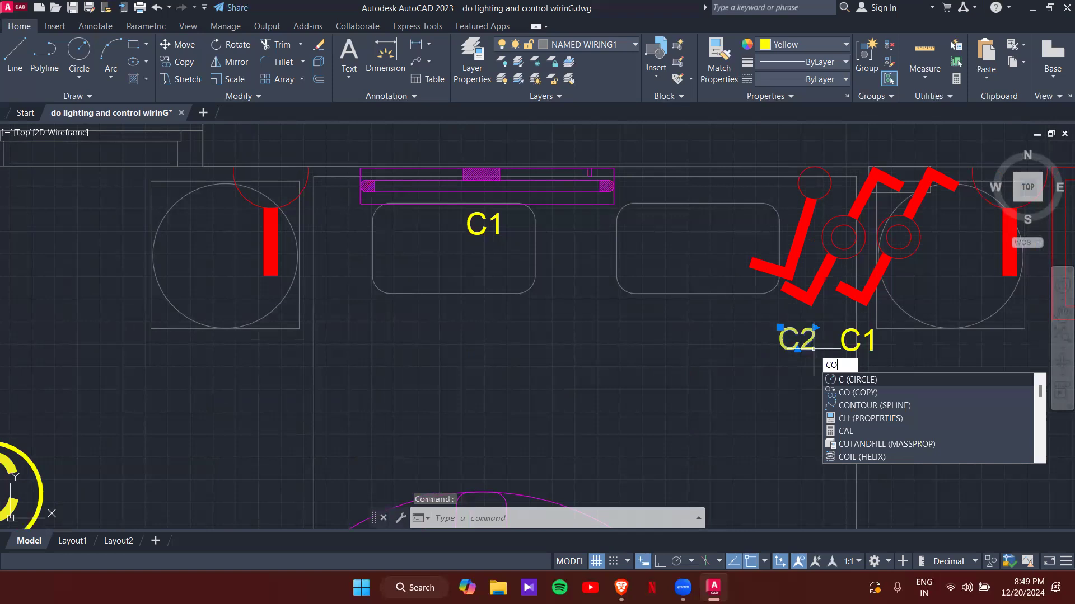
{"action": "key", "text": "Return"}
{"action": "left_click", "coordinate": [813, 348]}
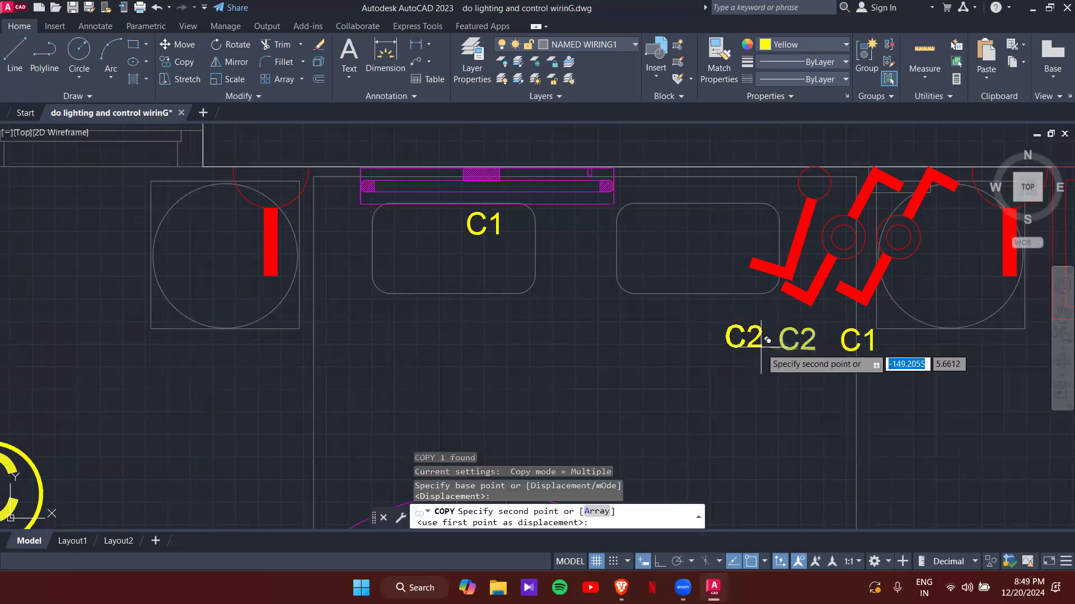
{"action": "left_click", "coordinate": [768, 341]}
{"action": "key", "text": "Escape"}
{"action": "left_click", "coordinate": [761, 350]}
- Edit the spare C2 tag so it reads C3
{"action": "left_click", "coordinate": [756, 349]}
{"action": "double_click", "coordinate": [748, 343]}
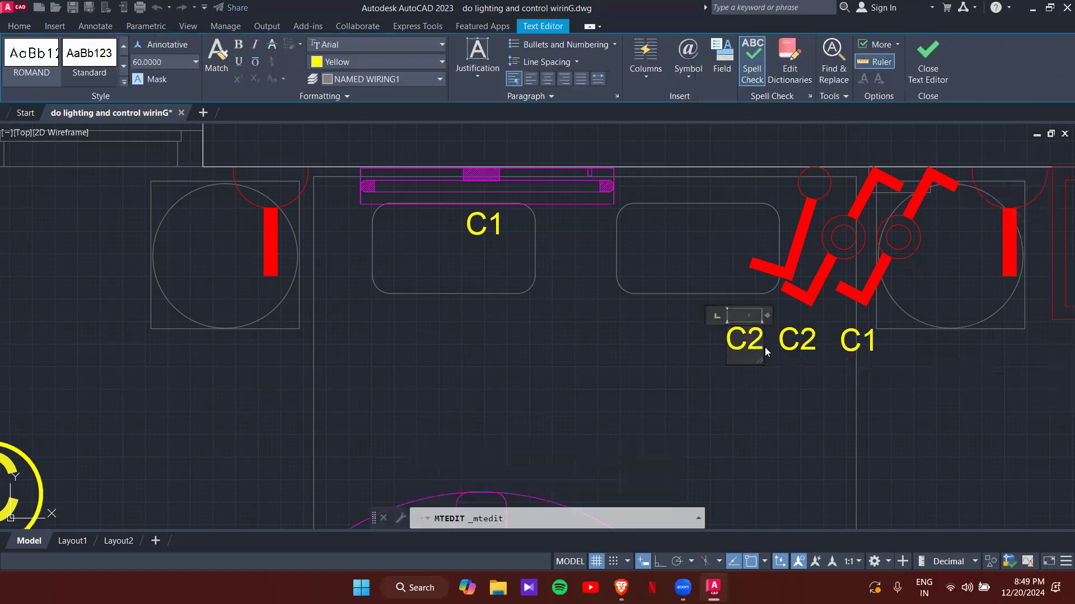
{"action": "key", "text": "BackSpace"}
{"action": "type", "text": "3"}
{"action": "left_click", "coordinate": [778, 367]}
- Copy the C3 tag to the wall light by the door switches
{"action": "left_click", "coordinate": [756, 344]}
{"action": "type", "text": "c"}
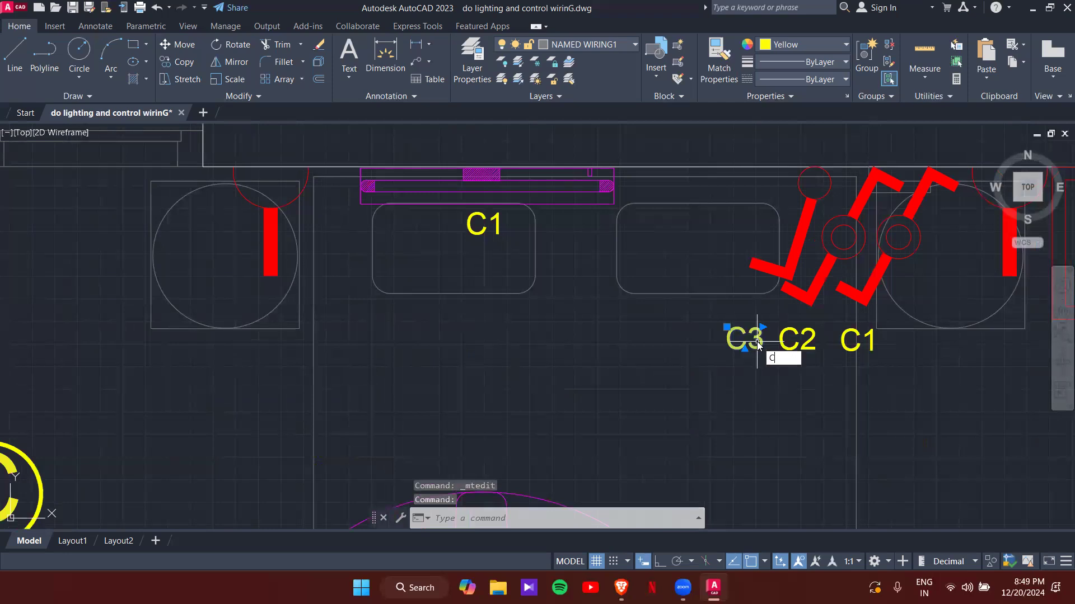
{"action": "key", "text": "Return"}
{"action": "left_click", "coordinate": [757, 345]}
{"action": "scroll", "coordinate": [690, 213], "scroll_direction": "down", "scroll_amount": 5}
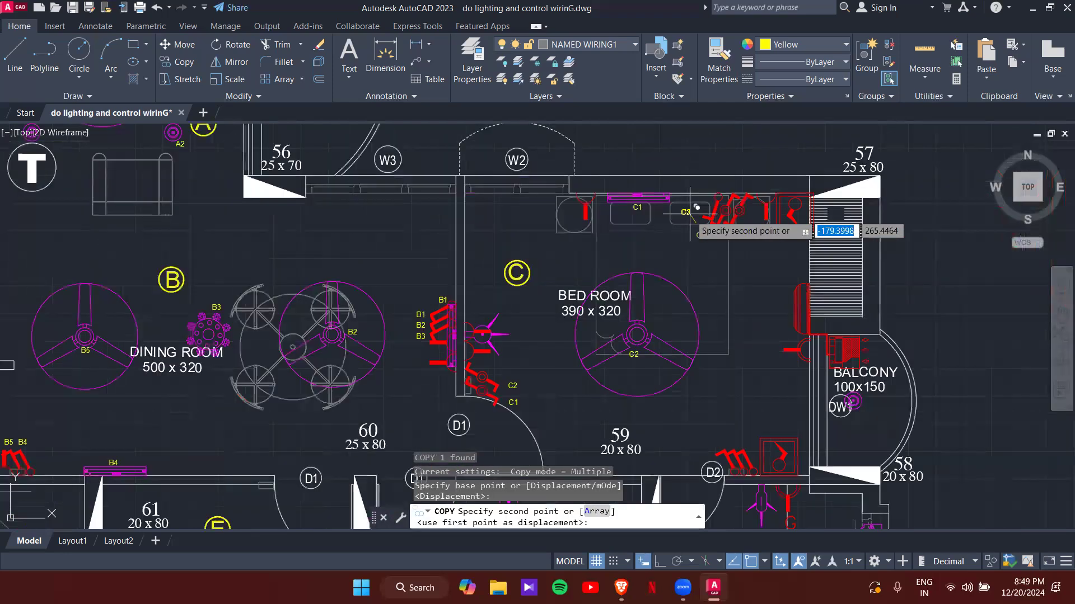
{"action": "scroll", "coordinate": [503, 327], "scroll_direction": "up", "scroll_amount": 8}
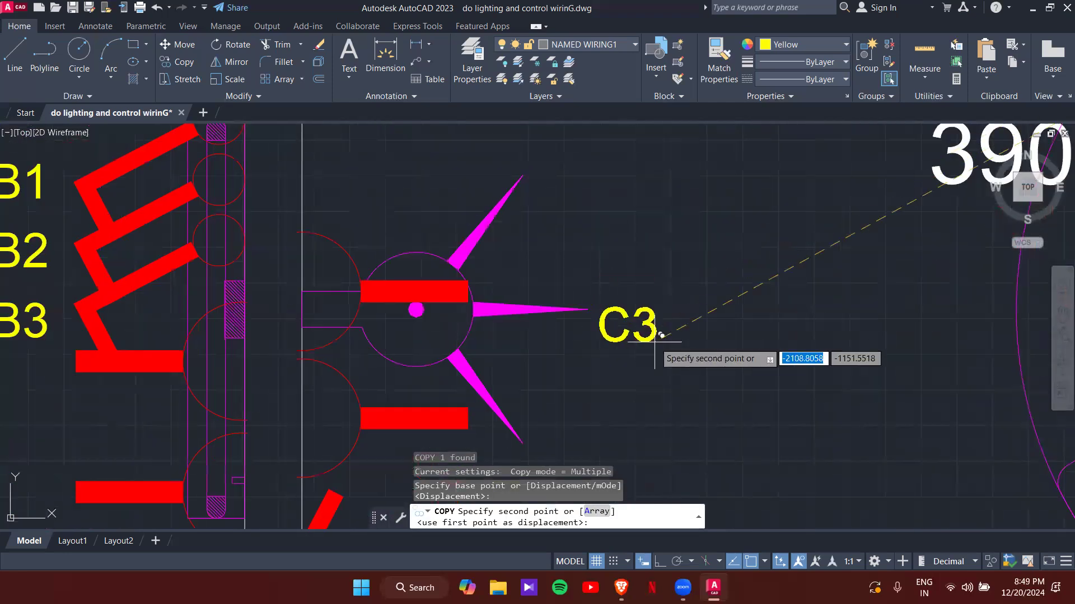
{"action": "key", "text": "Escape"}
{"action": "scroll", "coordinate": [661, 308], "scroll_direction": "down", "scroll_amount": 6}
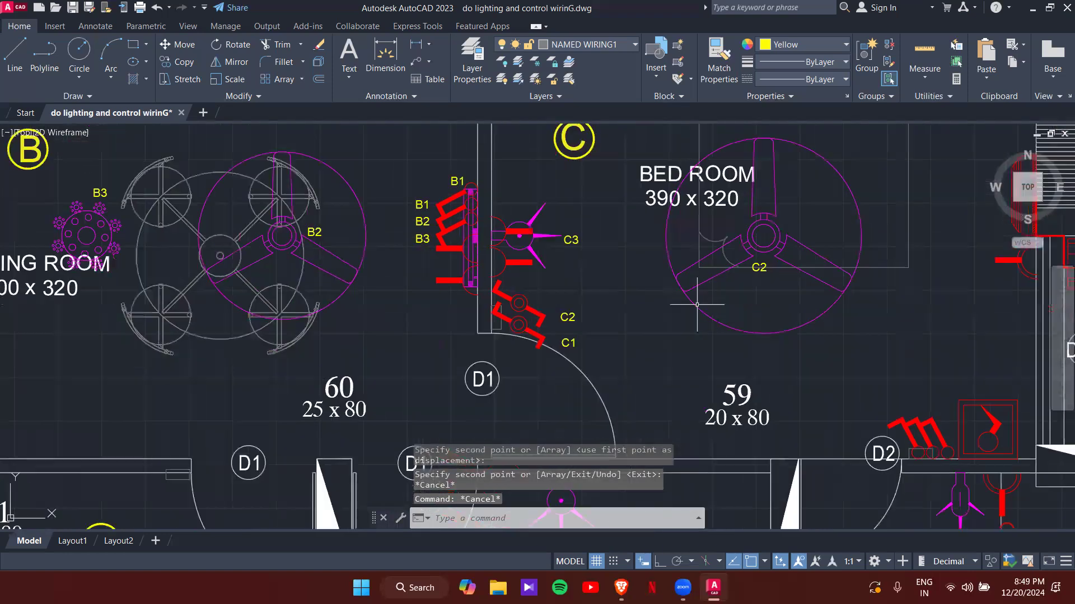
{"action": "middle_click_drag", "start_coordinate": [583, 280], "coordinate": [537, 265]}
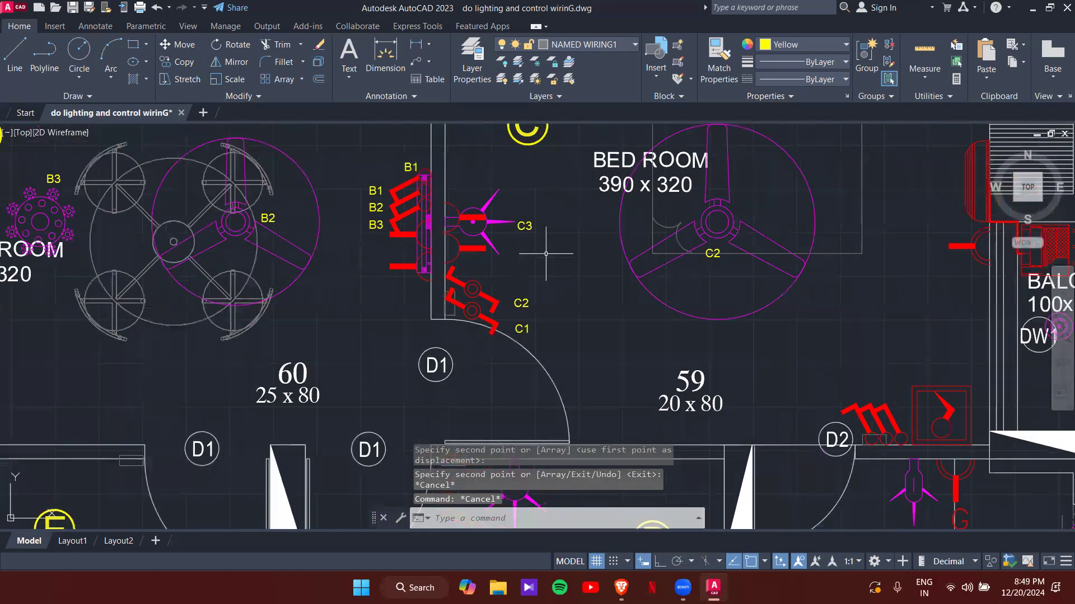
- Copy the C3 tag again to the switchboard near door D2
{"action": "left_click", "coordinate": [533, 227]}
{"action": "type", "text": "co"}
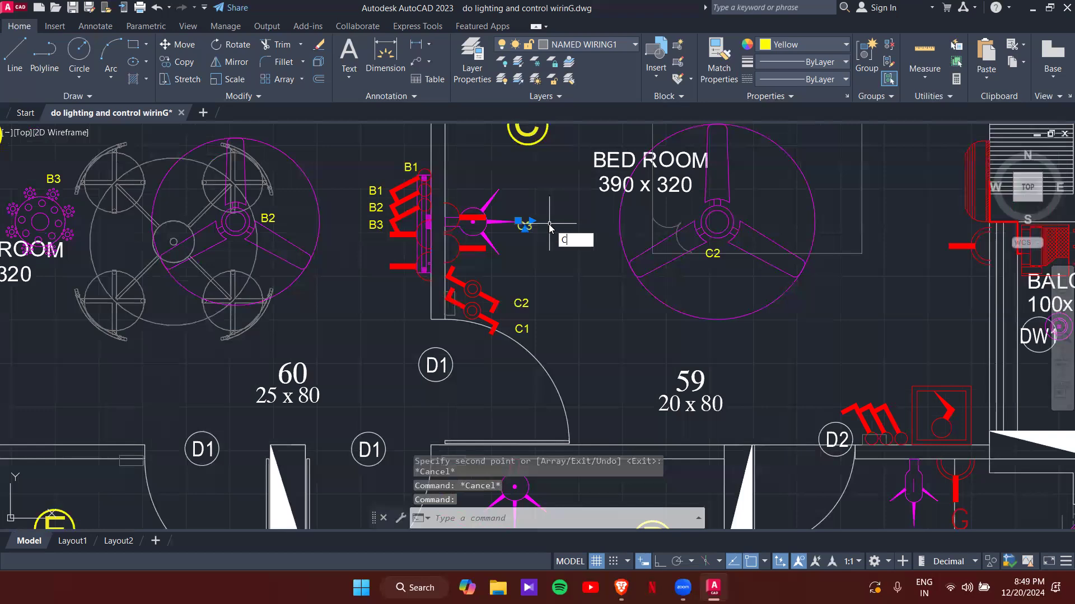
{"action": "key", "text": "Return"}
{"action": "left_click", "coordinate": [534, 224]}
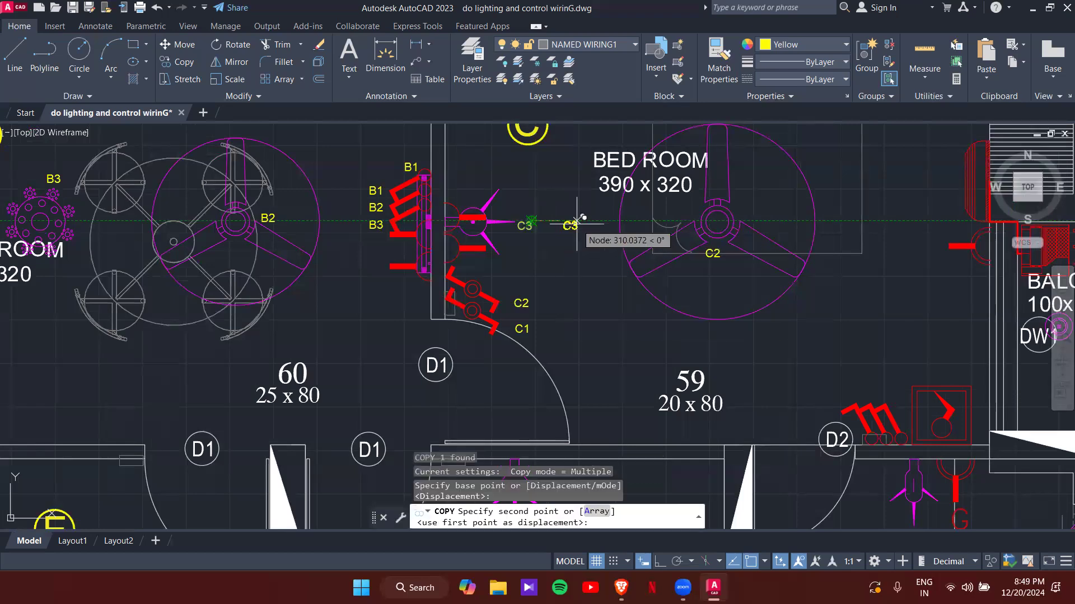
{"action": "scroll", "coordinate": [722, 325], "scroll_direction": "down", "scroll_amount": 2}
{"action": "middle_click_drag", "start_coordinate": [799, 367], "coordinate": [682, 347]}
{"action": "scroll", "coordinate": [682, 340], "scroll_direction": "up", "scroll_amount": 5}
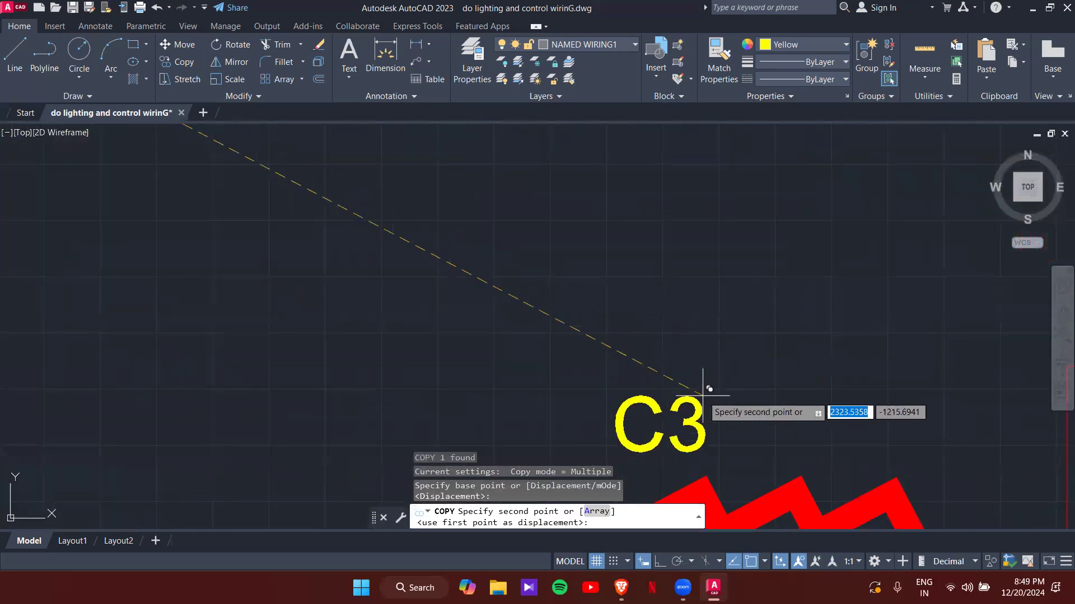
{"action": "left_click", "coordinate": [704, 385]}
{"action": "key", "text": "Escape"}
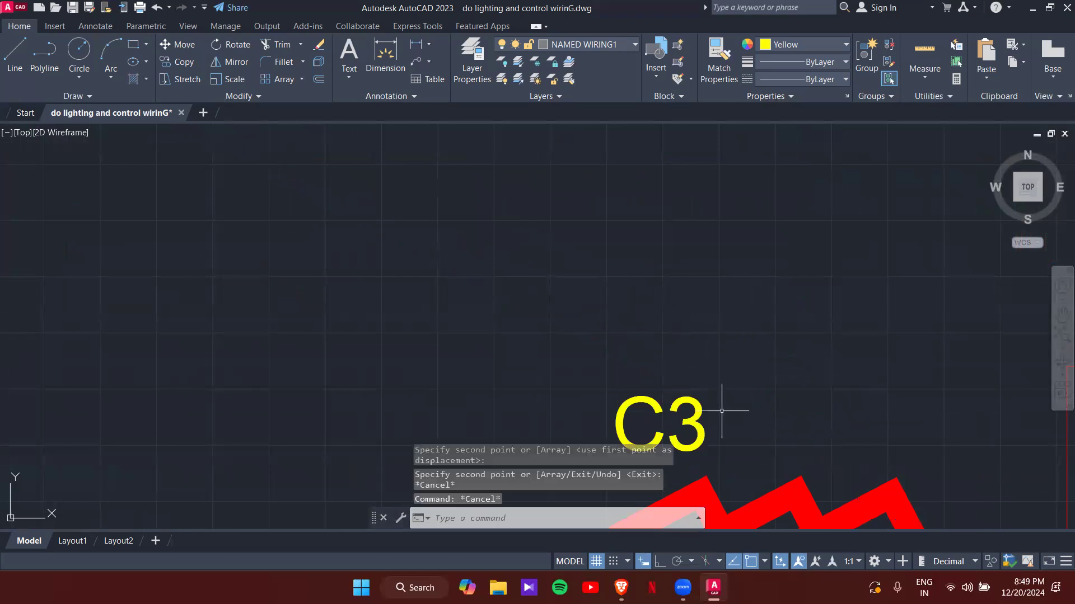
{"action": "scroll", "coordinate": [697, 432], "scroll_direction": "down", "scroll_amount": 3}
{"action": "double_click", "coordinate": [699, 430]}
- Change the D2 switchboard tag to C4 and copy it twice to the right
{"action": "key", "text": "BackSpace"}
{"action": "type", "text": "4"}
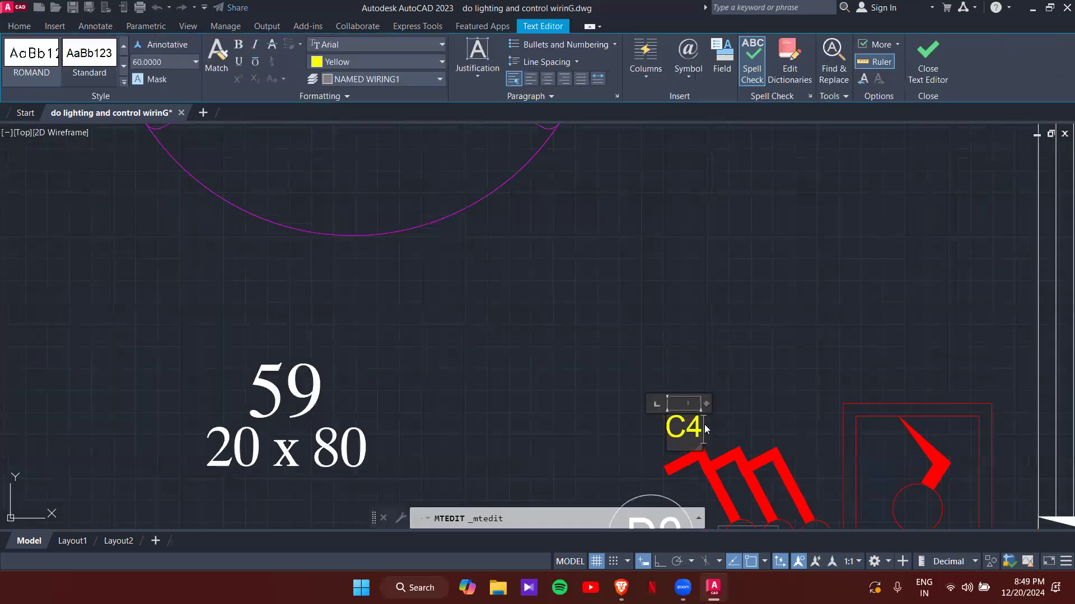
{"action": "left_click", "coordinate": [719, 431]}
{"action": "type", "text": "co"}
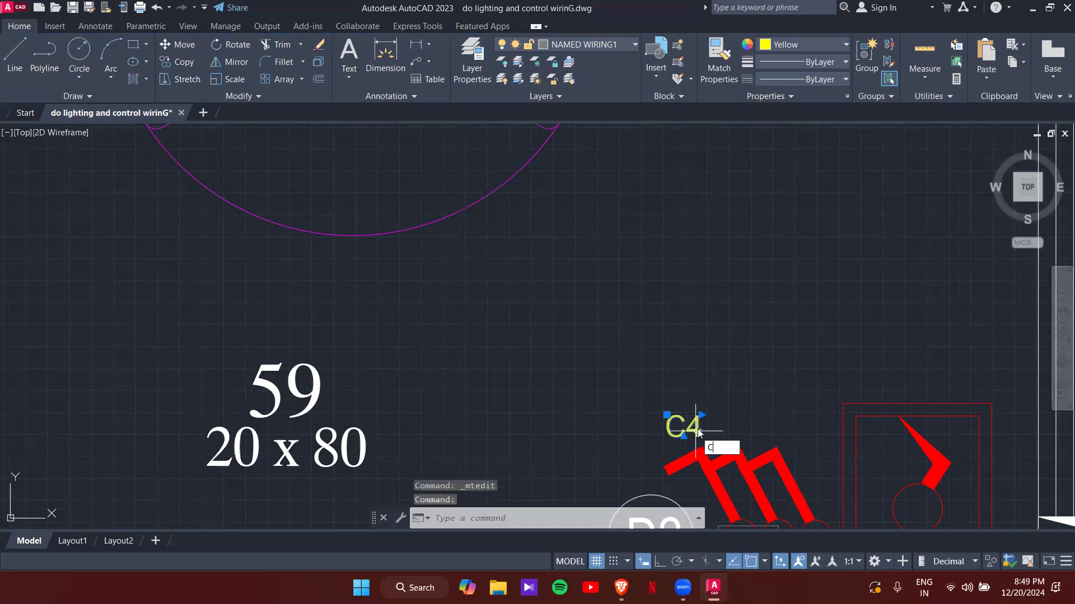
{"action": "key", "text": "space"}
{"action": "left_click", "coordinate": [700, 430]}
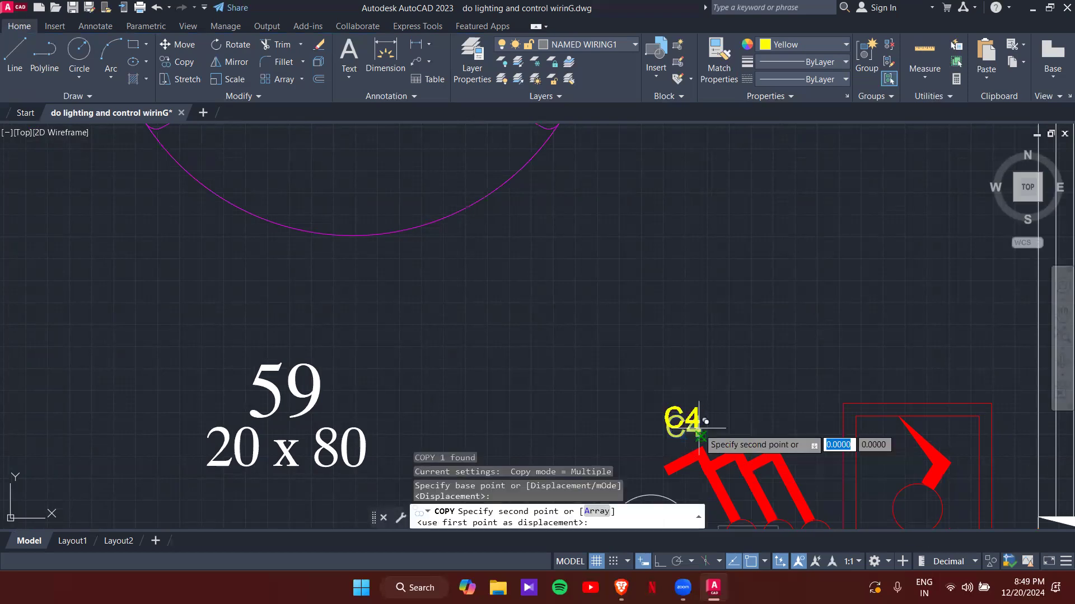
{"action": "left_click", "coordinate": [744, 436]}
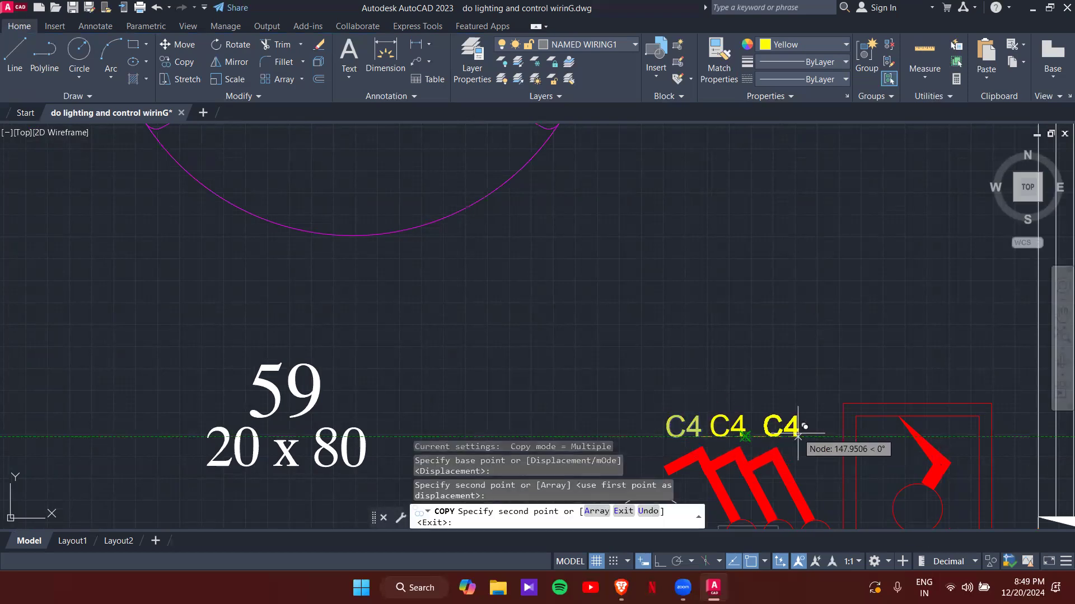
{"action": "left_click", "coordinate": [790, 436]}
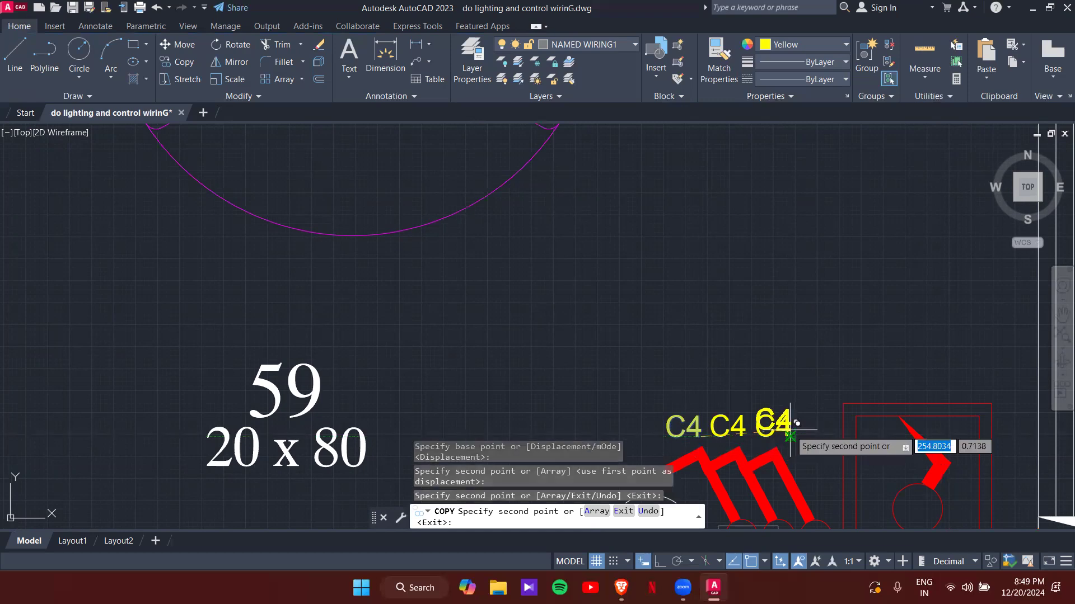
{"action": "key", "text": "Escape"}
{"action": "key", "text": "Escape"}
{"action": "key", "text": "Escape"}
- Edit the two copied C4 tags to read C5 and C6
{"action": "double_click", "coordinate": [744, 431]}
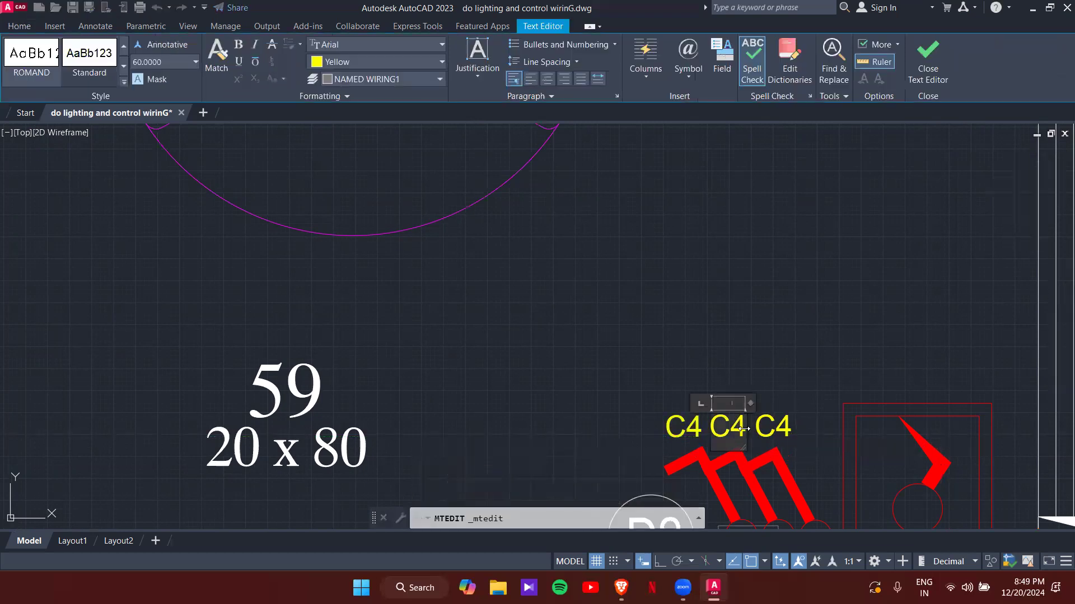
{"action": "type", "text": "5"}
{"action": "left_click", "coordinate": [789, 428]}
{"action": "left_click", "coordinate": [792, 430]}
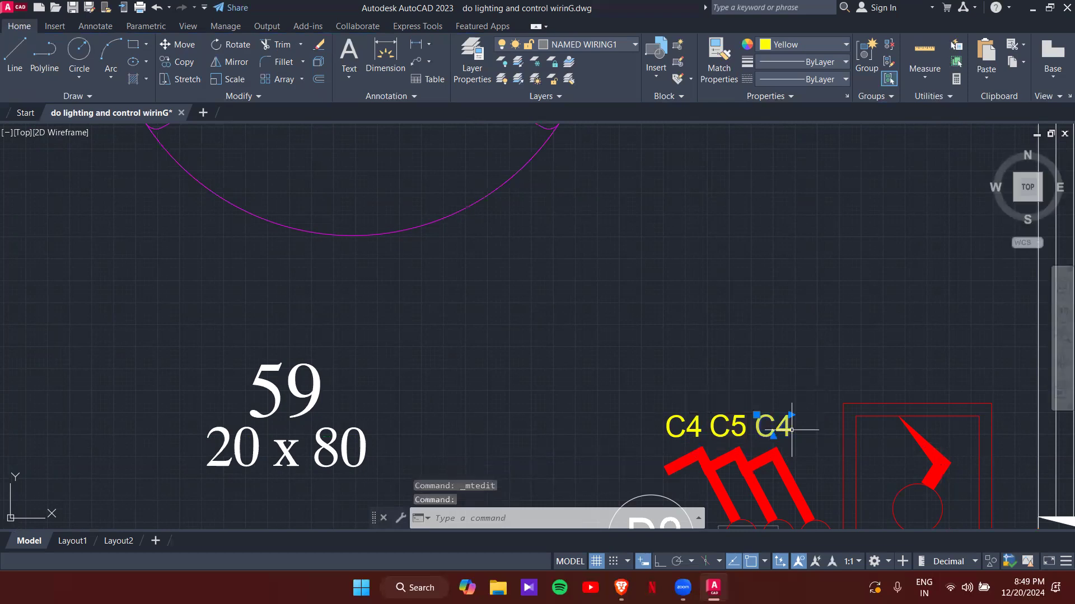
{"action": "double_click", "coordinate": [785, 430]}
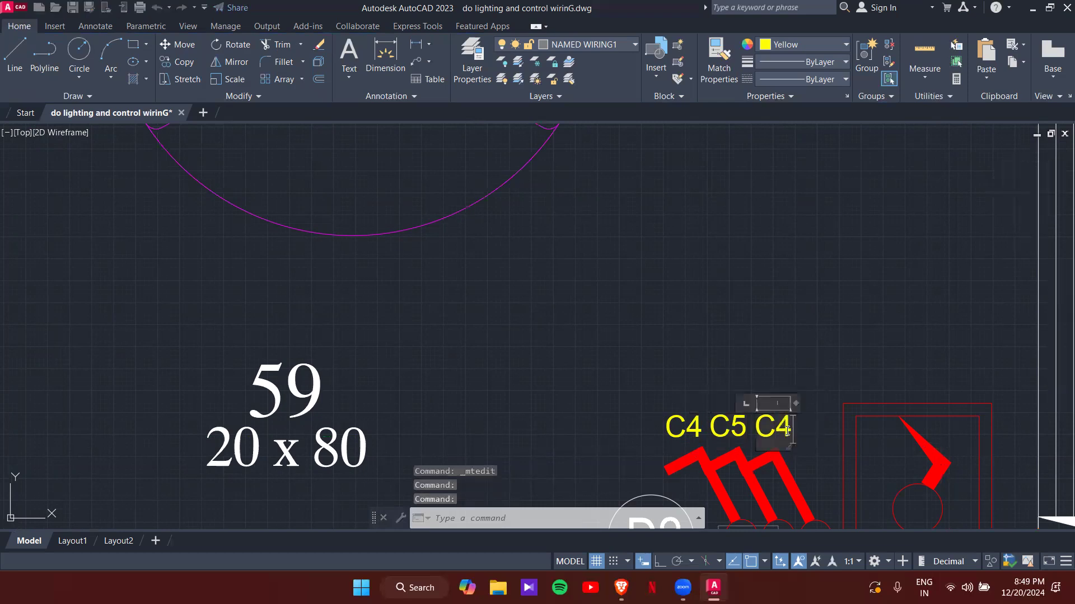
{"action": "key", "text": "BackSpace"}
{"action": "type", "text": "6"}
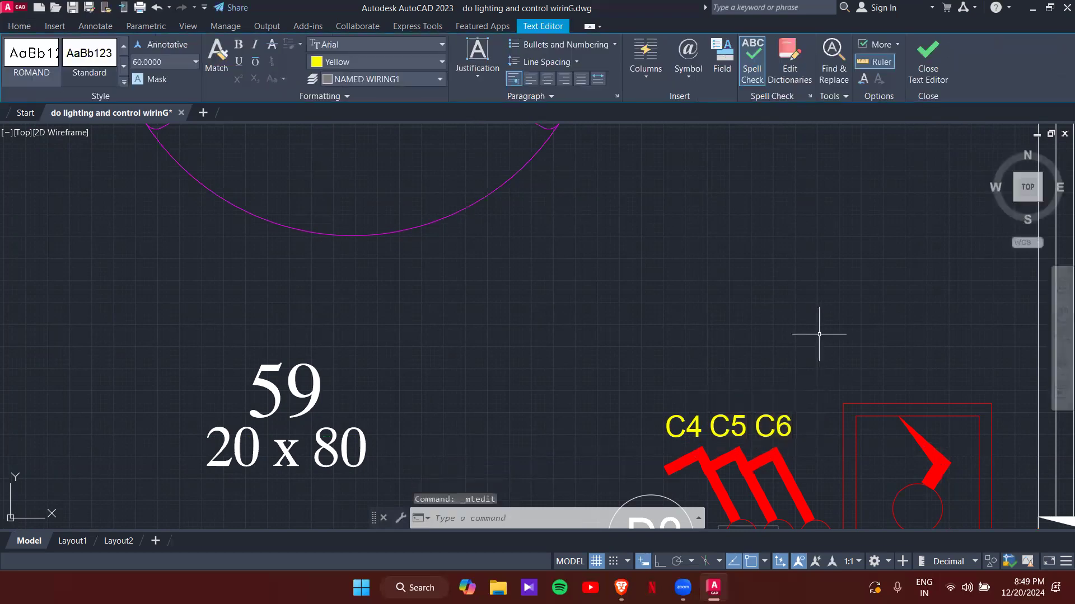
{"action": "left_click", "coordinate": [820, 332]}
{"action": "scroll", "coordinate": [715, 391], "scroll_direction": "down", "scroll_amount": 4}
{"action": "scroll", "coordinate": [681, 335], "scroll_direction": "up", "scroll_amount": 4}
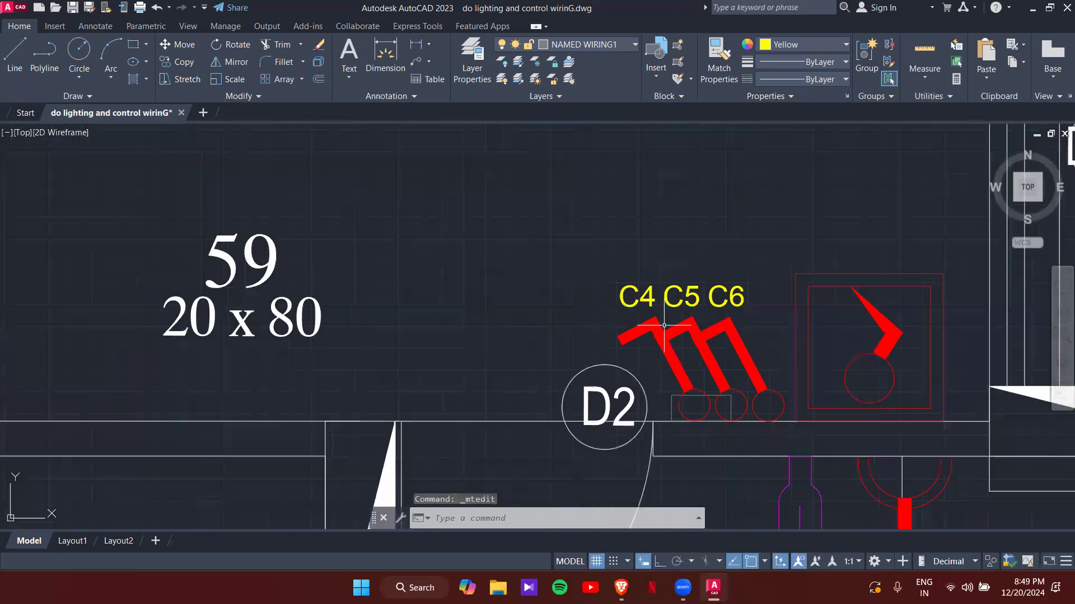
- Copy the C4 tag beside the toilet light
{"action": "left_click", "coordinate": [652, 305]}
{"action": "type", "text": "co"}
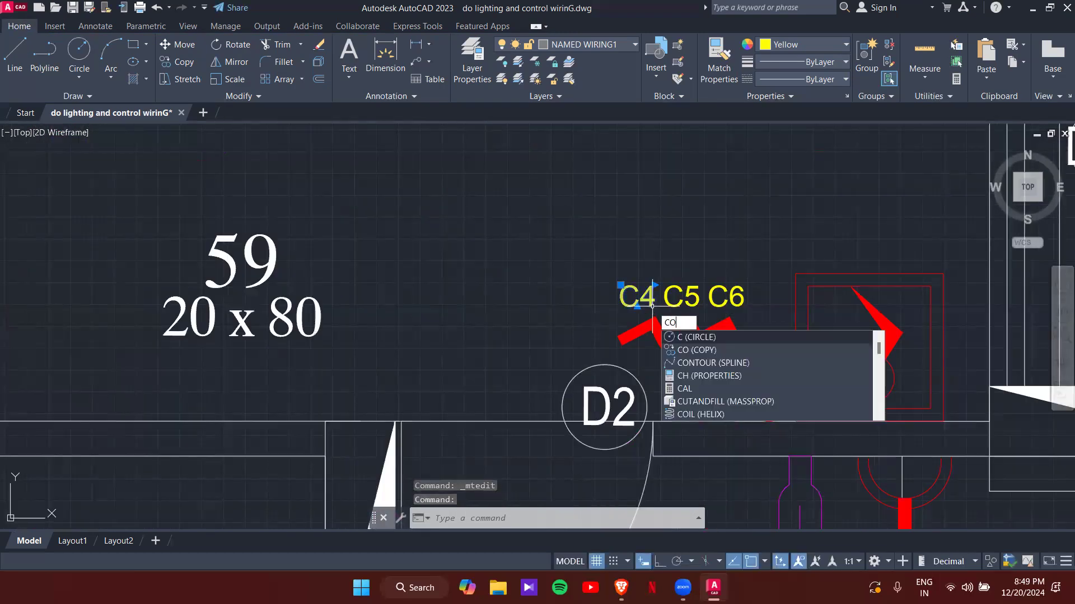
{"action": "key", "text": "Return"}
{"action": "left_click", "coordinate": [654, 306]}
{"action": "middle_click_drag", "start_coordinate": [689, 365], "coordinate": [577, 104]}
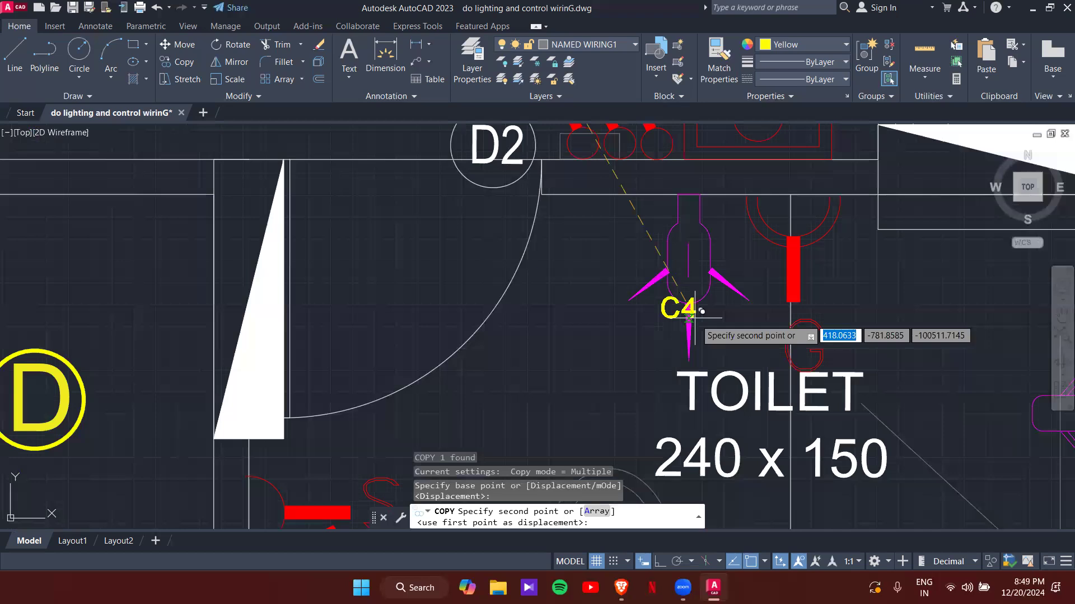
{"action": "left_click", "coordinate": [673, 324]}
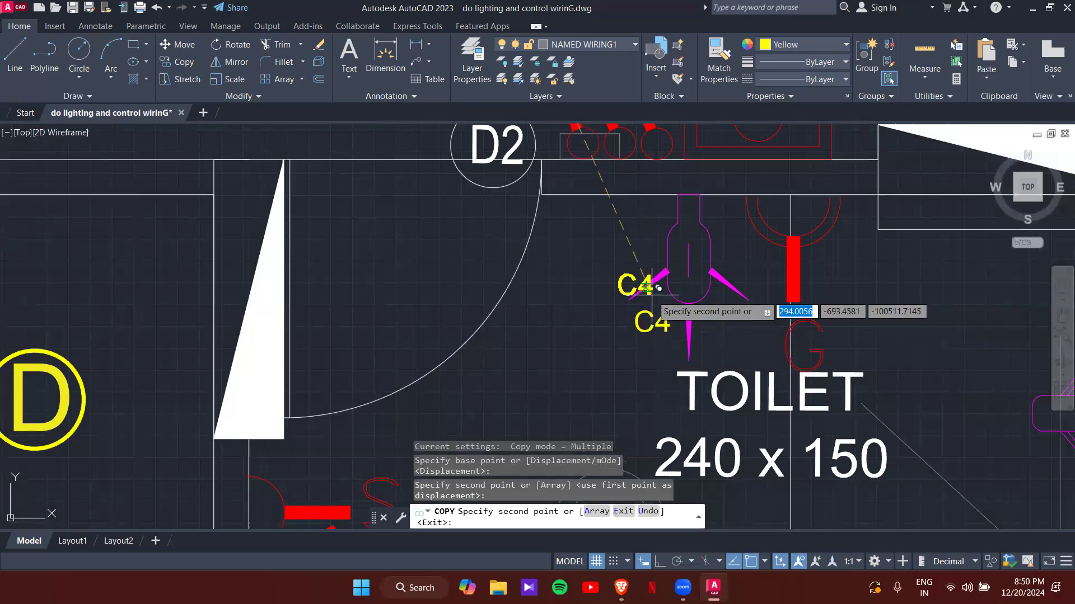
{"action": "key", "text": "Escape"}
- Copy the C5 tag to the exhaust fan
{"action": "middle_click_drag", "start_coordinate": [648, 223], "coordinate": [670, 392]}
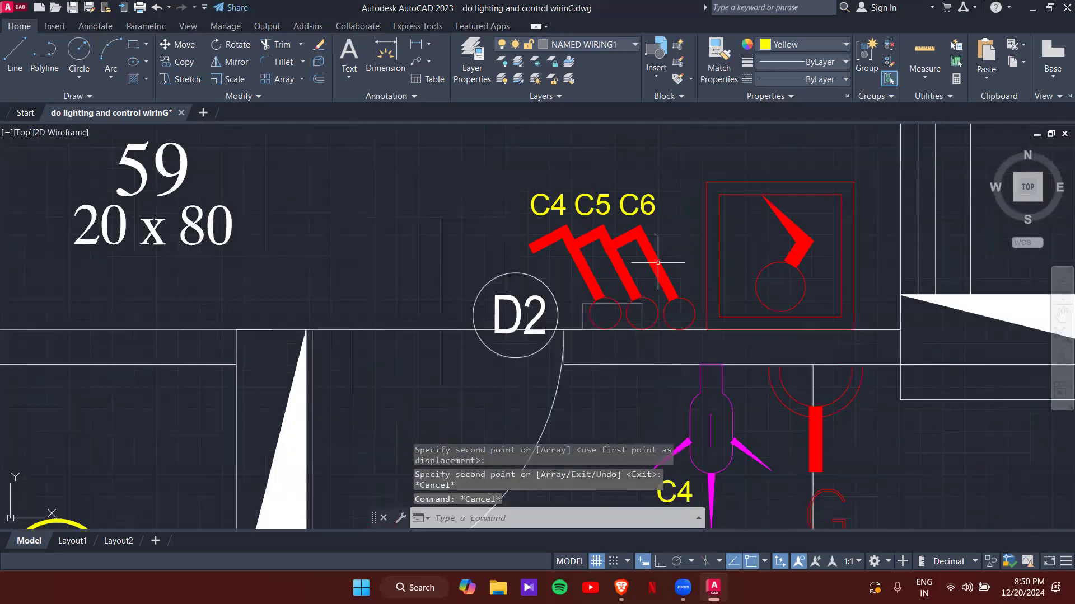
{"action": "left_click", "coordinate": [608, 213]}
{"action": "type", "text": "co"}
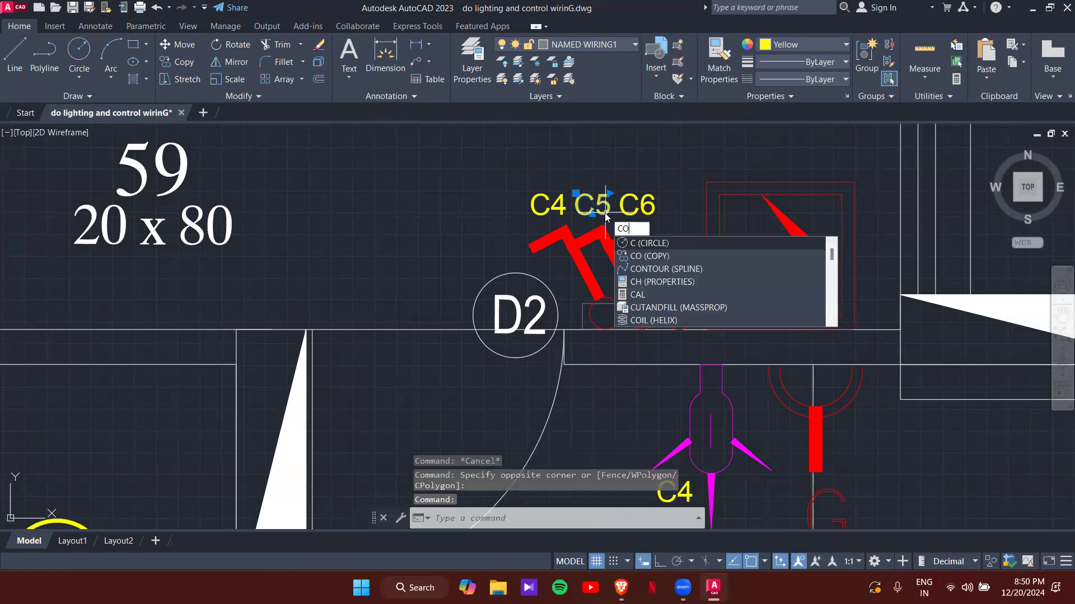
{"action": "key", "text": "Return"}
{"action": "left_click", "coordinate": [610, 210]}
{"action": "scroll", "coordinate": [680, 233], "scroll_direction": "down", "scroll_amount": 2}
{"action": "middle_click_drag", "start_coordinate": [890, 395], "coordinate": [773, 303]}
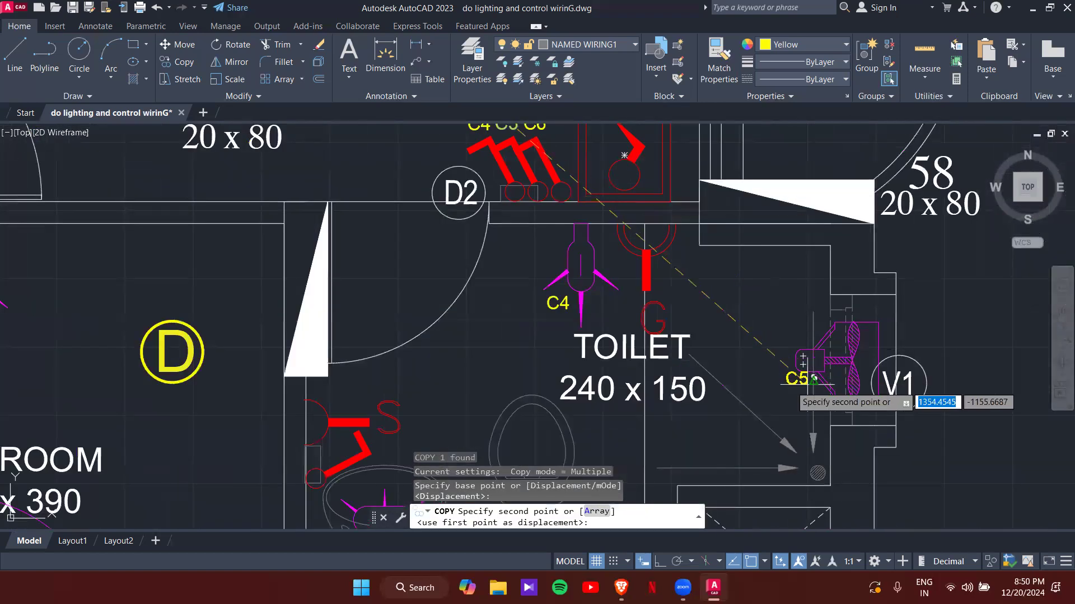
{"action": "left_click", "coordinate": [804, 383]}
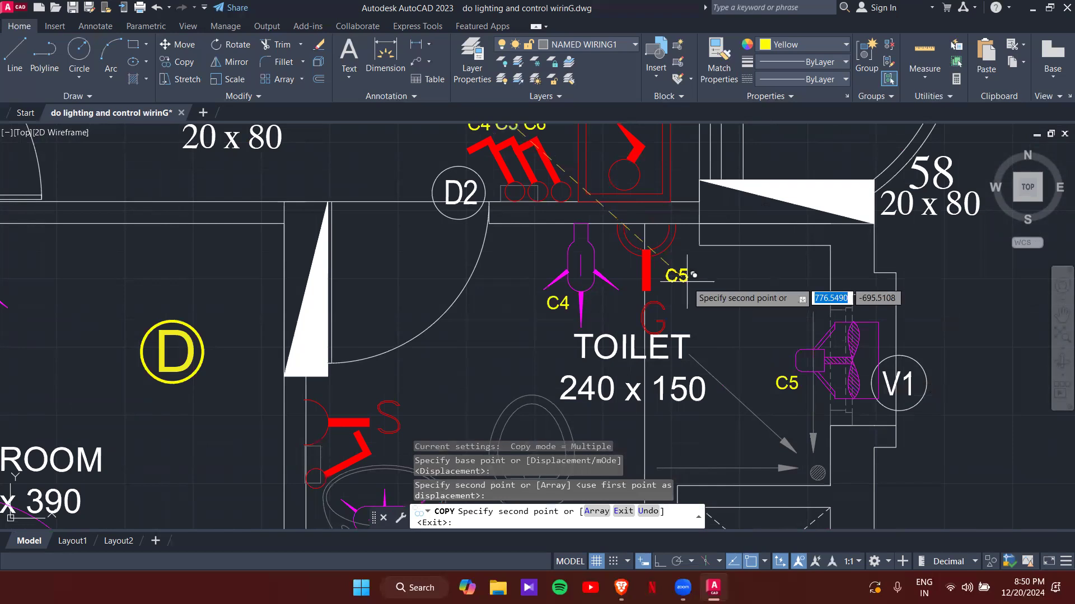
{"action": "key", "text": "Escape"}
{"action": "key", "text": "Escape"}
- Copy the C6 tag to the balcony DW1 light
{"action": "middle_click_drag", "start_coordinate": [610, 234], "coordinate": [649, 263]}
{"action": "left_click", "coordinate": [600, 245]}
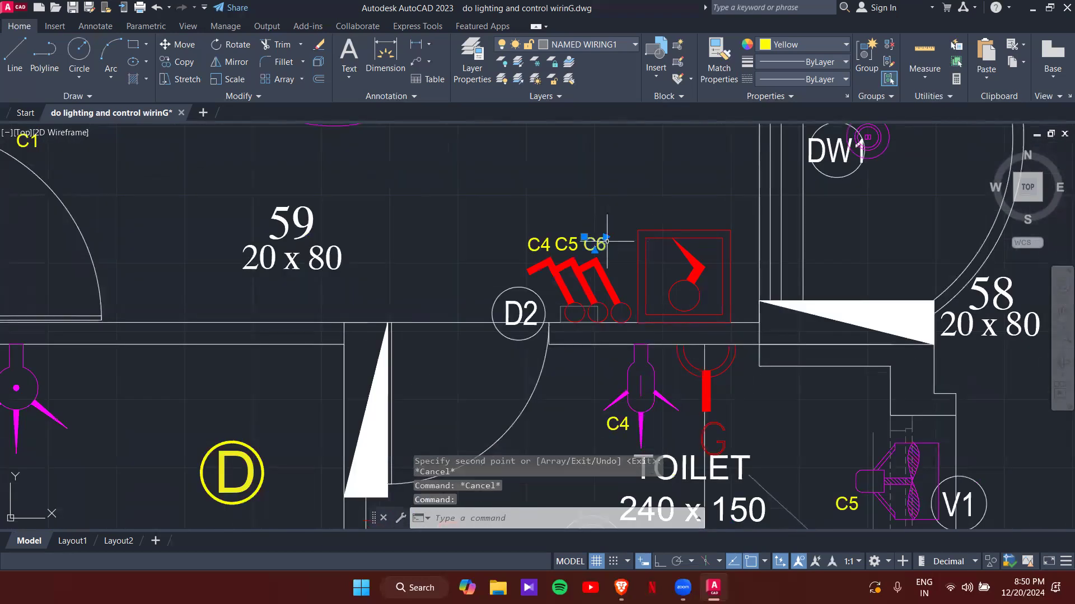
{"action": "type", "text": "c"}
{"action": "key", "text": "Return"}
{"action": "left_click", "coordinate": [608, 241]}
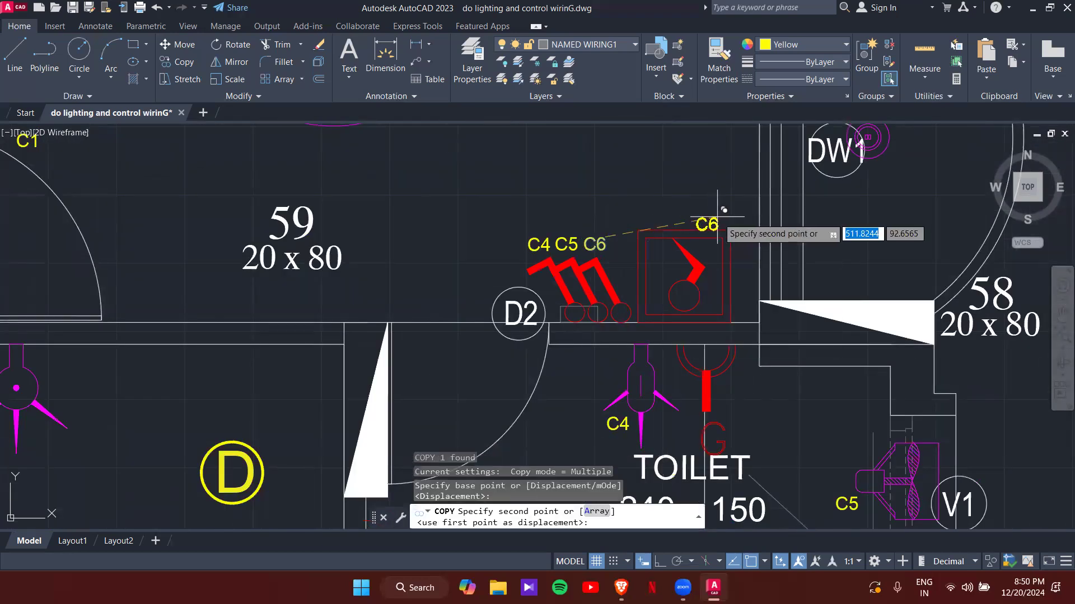
{"action": "middle_click_drag", "start_coordinate": [728, 290], "coordinate": [767, 137]}
{"action": "middle_click_drag", "start_coordinate": [734, 268], "coordinate": [708, 327]}
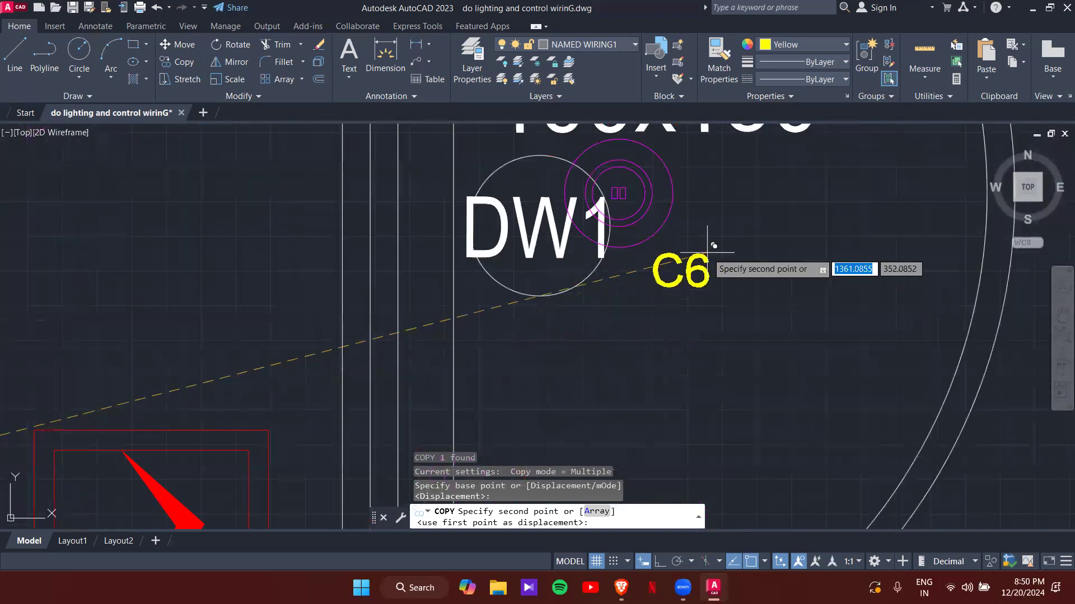
{"action": "left_click_drag", "start_coordinate": [707, 253], "coordinate": [707, 253]}
{"action": "key", "text": "Escape"}
{"action": "key", "text": "Escape"}
- Copy C6 beside the toilet sink switch and change that copy to C7
{"action": "scroll", "coordinate": [781, 226], "scroll_direction": "down", "scroll_amount": 5}
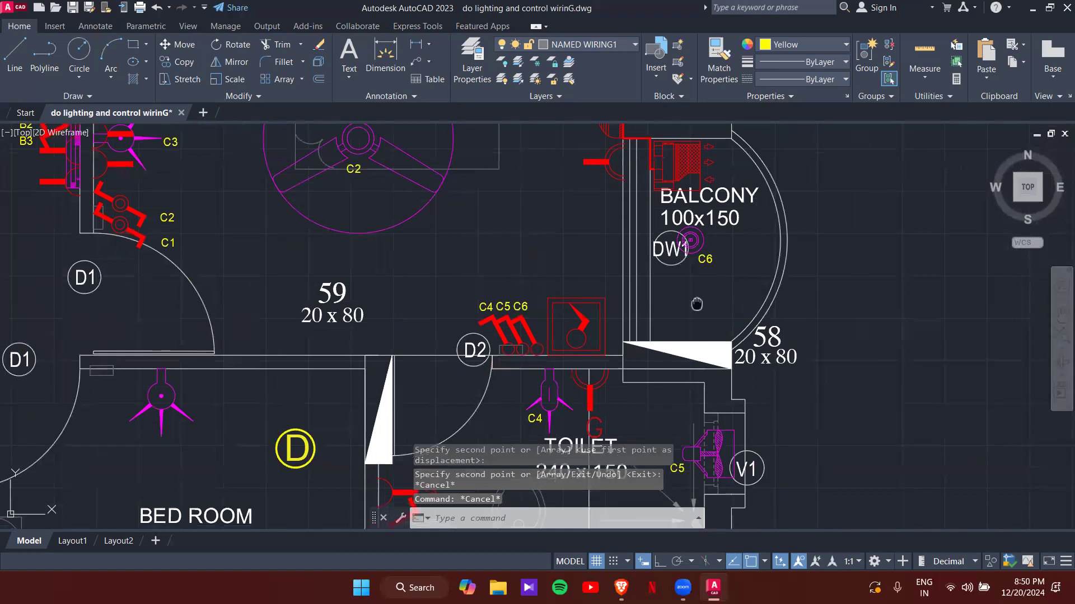
{"action": "mouse_move", "coordinate": [653, 378]}
{"action": "middle_mouse_down"}
{"action": "mouse_move", "coordinate": [770, 150]}
{"action": "mouse_move", "coordinate": [749, 241]}
{"action": "mouse_move", "coordinate": [756, 310]}
{"action": "middle_mouse_up"}
{"action": "left_click", "coordinate": [666, 196]}
{"action": "type", "text": "CO"}
{"action": "key", "text": "Return"}
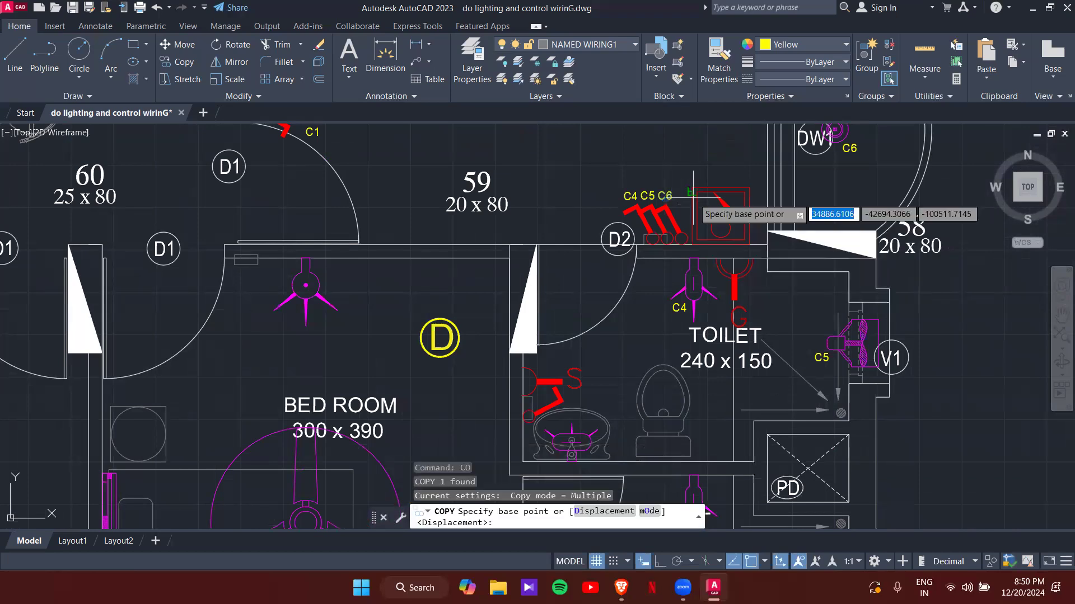
{"action": "left_click", "coordinate": [671, 201]}
{"action": "middle_click_drag", "start_coordinate": [649, 302], "coordinate": [661, 253]}
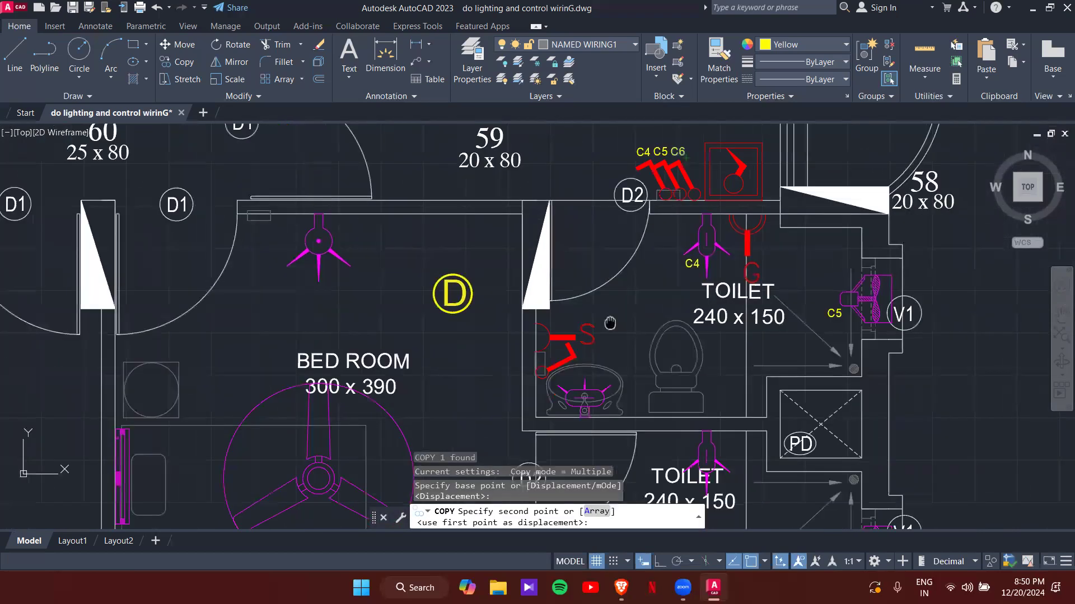
{"action": "scroll", "coordinate": [594, 306], "scroll_direction": "up", "scroll_amount": 4}
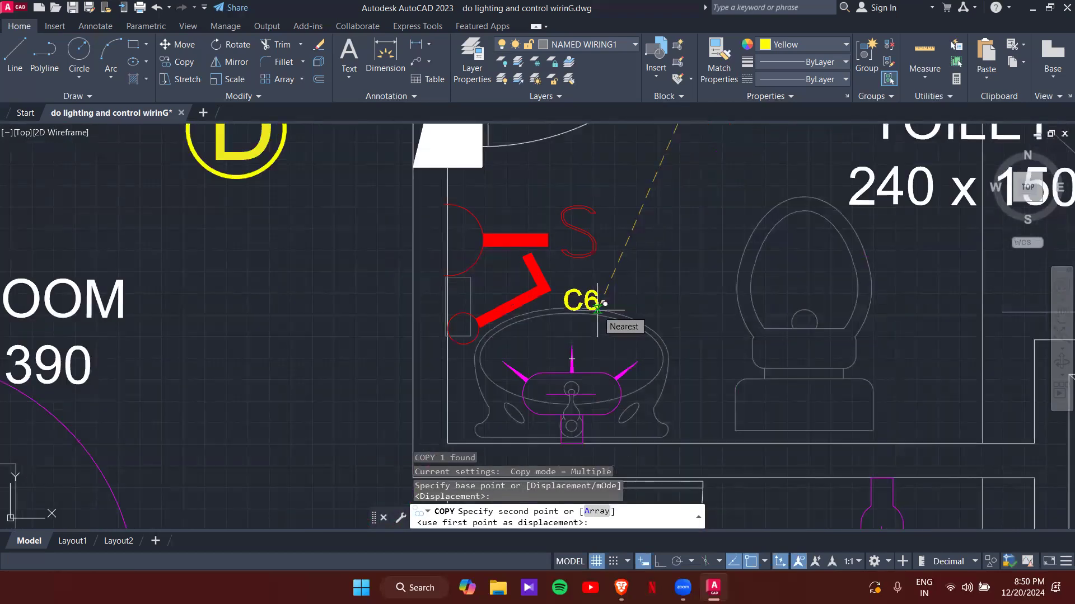
{"action": "left_click", "coordinate": [598, 307]}
{"action": "key", "text": "Escape"}
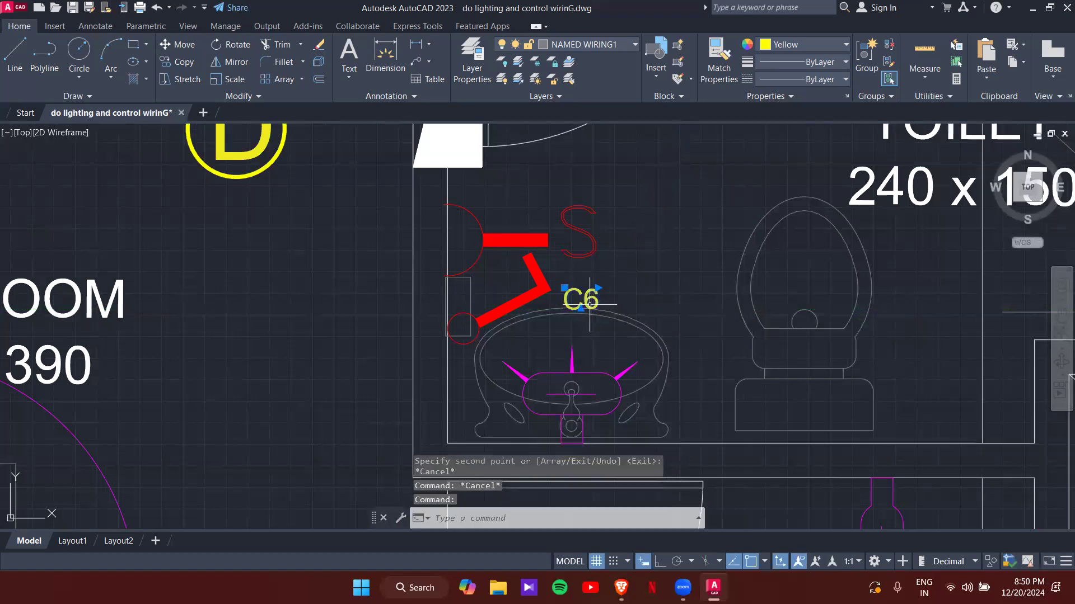
{"action": "double_click", "coordinate": [590, 302]}
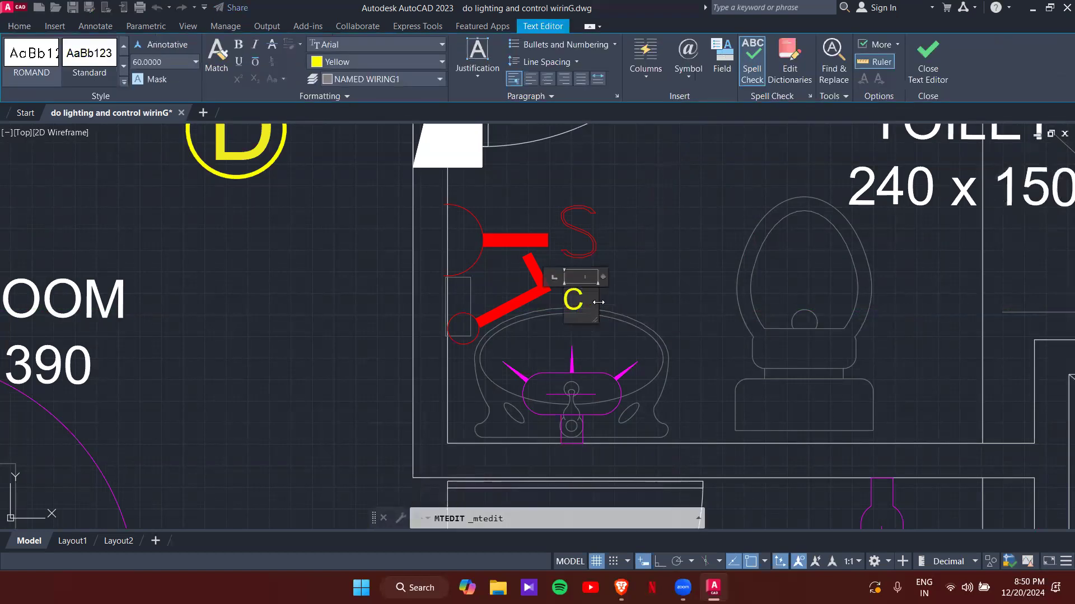
{"action": "left_click", "coordinate": [617, 300]}
- Copy the C7 tag onto the washbasin fixture
{"action": "left_click", "coordinate": [599, 296]}
{"action": "left_click", "coordinate": [597, 290]}
{"action": "type", "text": "CO"}
{"action": "key", "text": "Return"}
{"action": "left_click", "coordinate": [599, 290]}
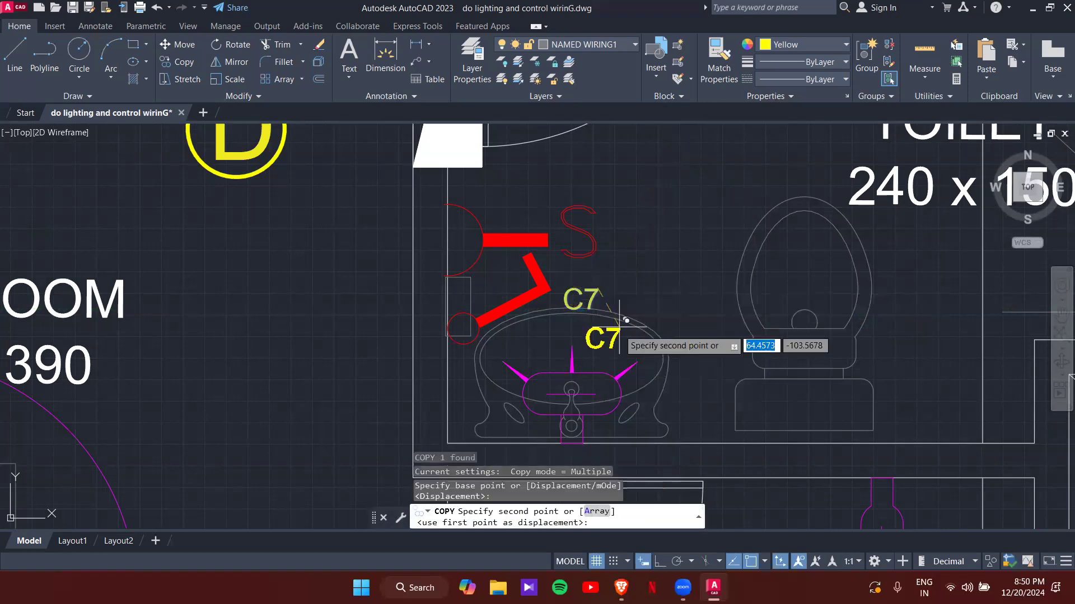
{"action": "left_click", "coordinate": [619, 340]}
{"action": "key", "text": "Escape"}
{"action": "key", "text": "Escape"}
{"action": "key", "text": "Escape"}
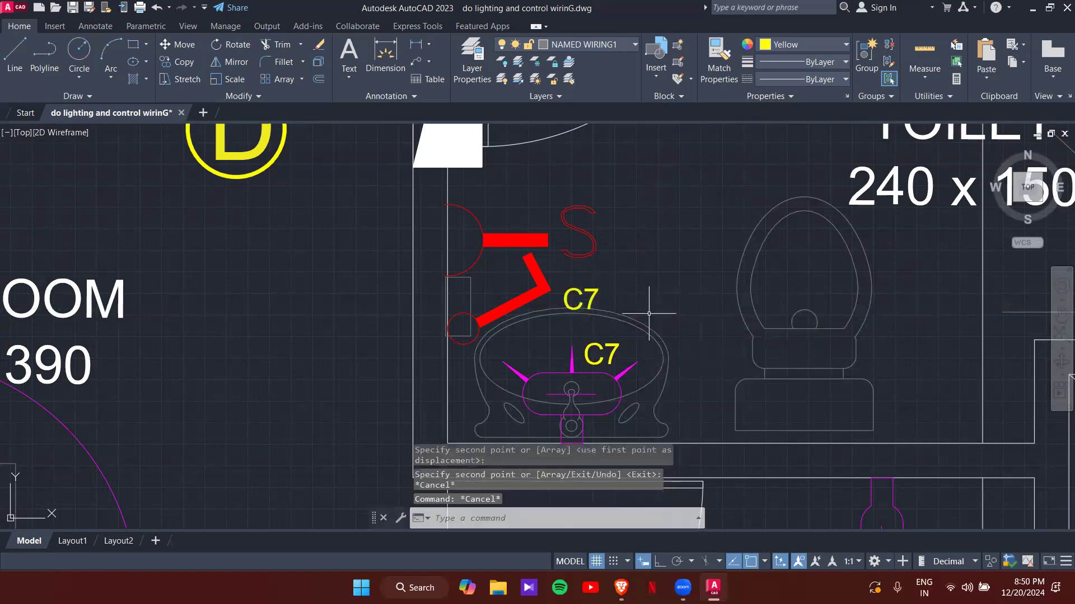
{"action": "scroll", "coordinate": [671, 387], "scroll_direction": "down", "scroll_amount": 3}
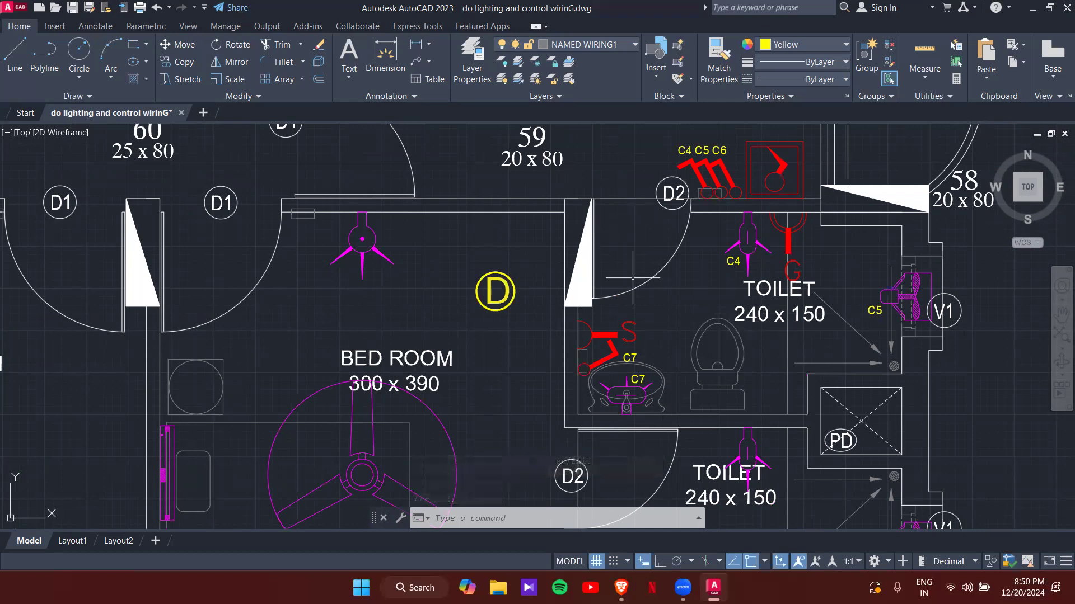
{"action": "middle_click_drag", "start_coordinate": [787, 295], "coordinate": [801, 441]}
{"action": "middle_click_drag", "start_coordinate": [667, 290], "coordinate": [761, 405]}
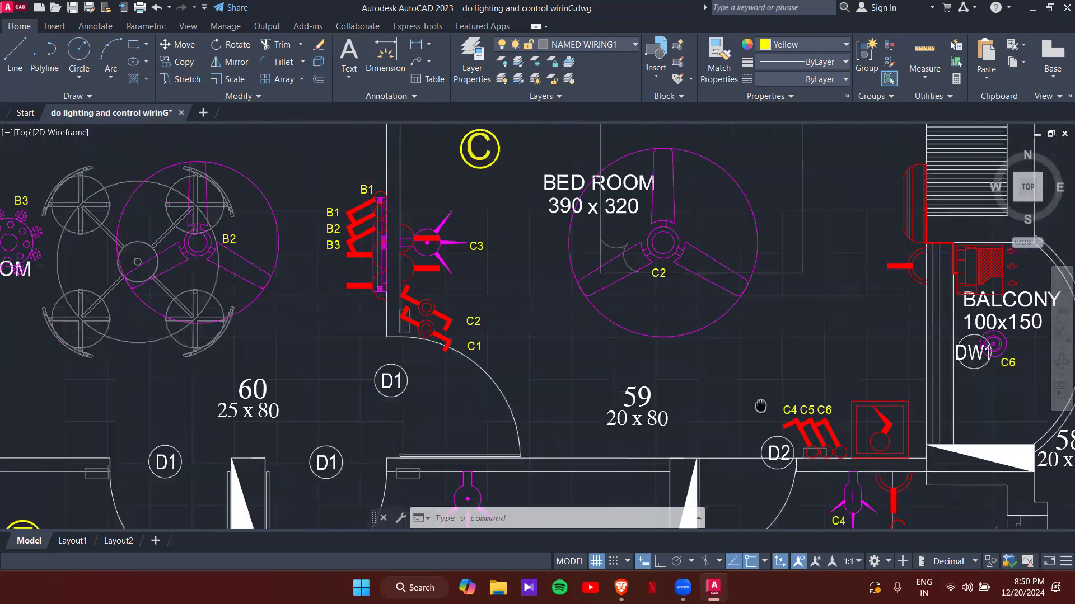
{"action": "middle_click_drag", "start_coordinate": [454, 246], "coordinate": [469, 335]}
{"action": "middle_click_drag", "start_coordinate": [669, 183], "coordinate": [571, 246]}
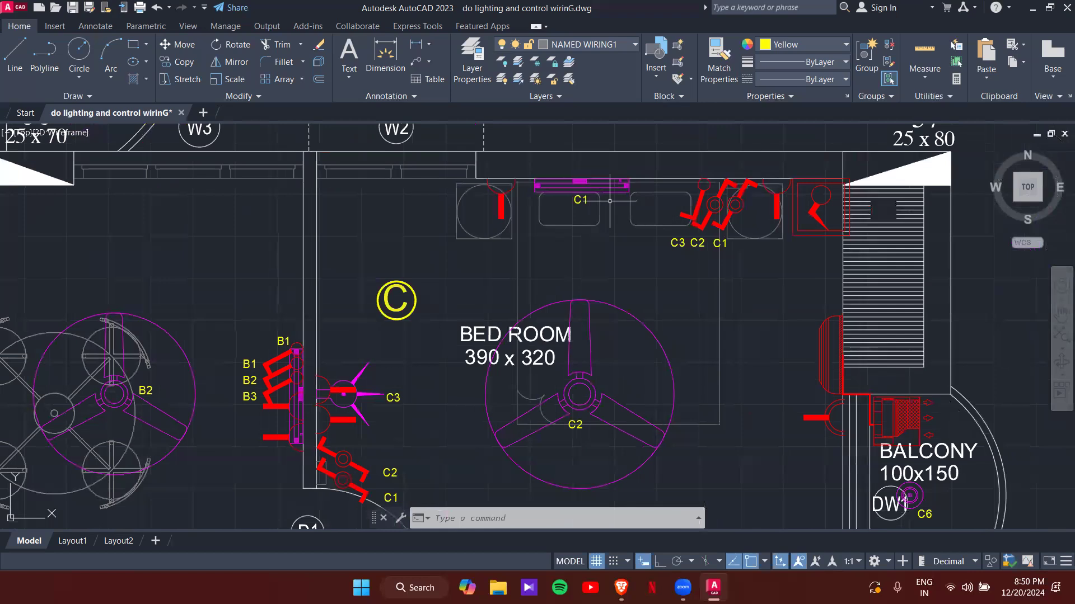
{"action": "mouse_move", "coordinate": [722, 397]}
{"action": "middle_mouse_down"}
{"action": "mouse_move", "coordinate": [531, 112]}
{"action": "mouse_move", "coordinate": [619, 179]}
{"action": "mouse_move", "coordinate": [623, 306]}
{"action": "middle_mouse_up"}
{"action": "scroll", "coordinate": [619, 184], "scroll_direction": "down", "scroll_amount": 2}
{"action": "scroll", "coordinate": [645, 224], "scroll_direction": "up", "scroll_amount": 4}
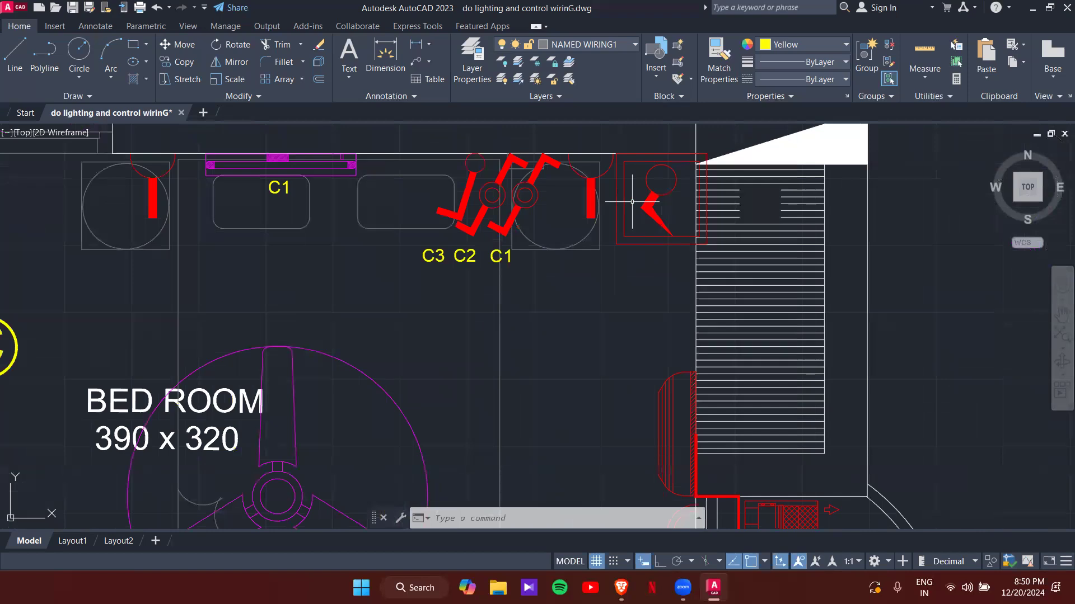
{"action": "middle_click_drag", "start_coordinate": [697, 393], "coordinate": [659, 215]}
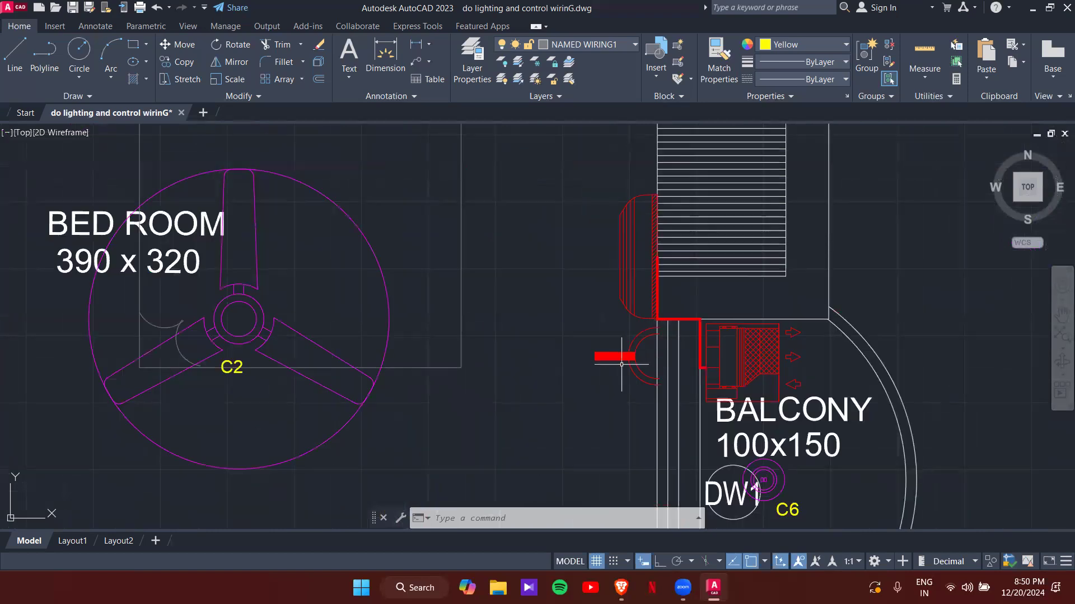
{"action": "scroll", "coordinate": [571, 244], "scroll_direction": "down", "scroll_amount": 3}
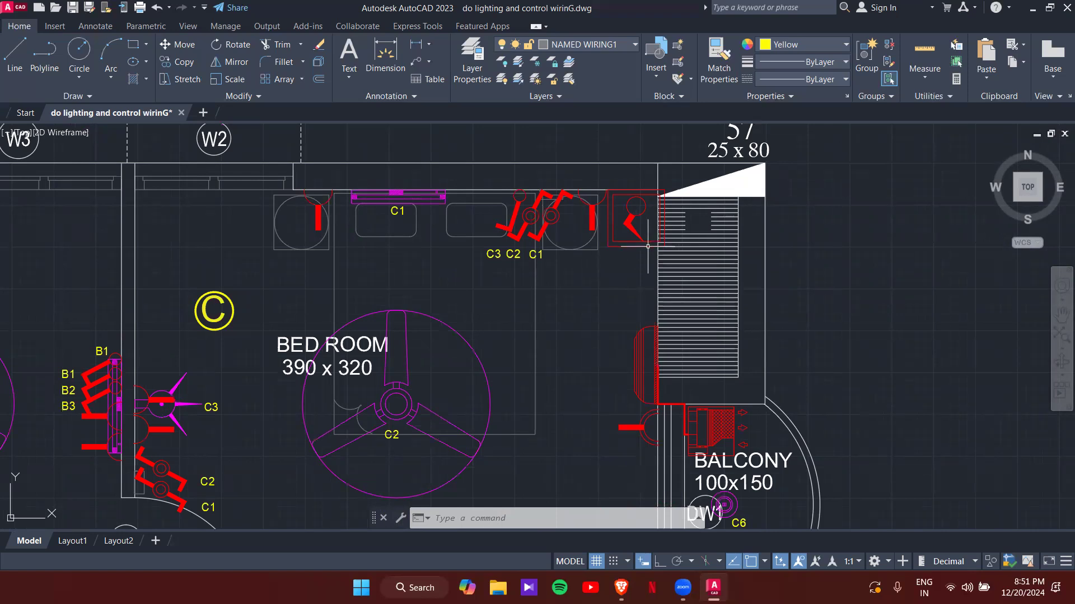
{"action": "scroll", "coordinate": [647, 249], "scroll_direction": "down", "scroll_amount": 2}
{"action": "middle_click_drag", "start_coordinate": [620, 463], "coordinate": [627, 297]}
{"action": "scroll", "coordinate": [627, 297], "scroll_direction": "up", "scroll_amount": 2}
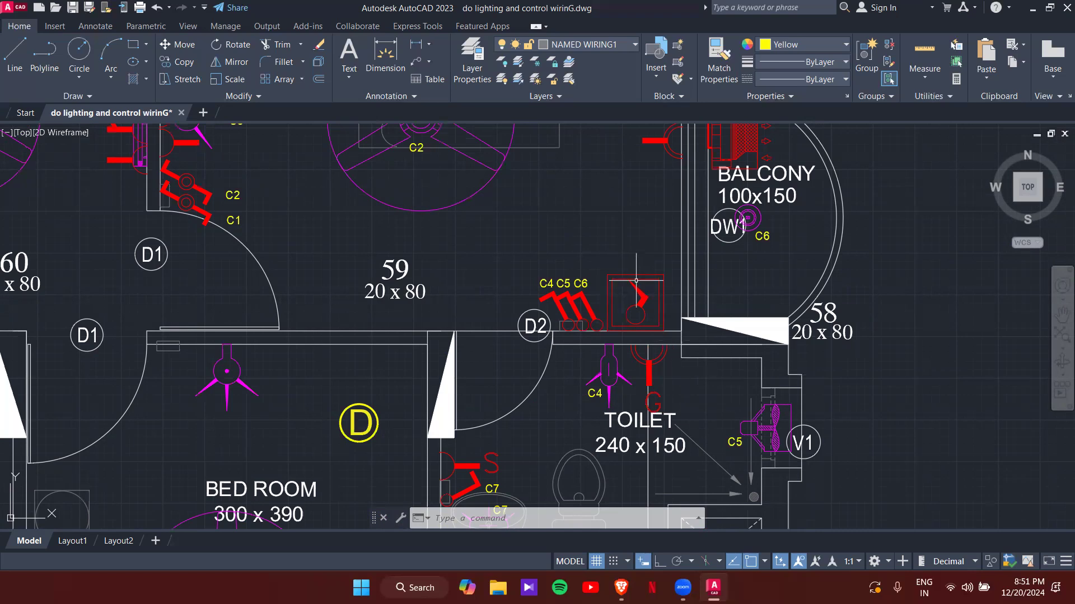
{"action": "scroll", "coordinate": [641, 268], "scroll_direction": "down", "scroll_amount": 4}
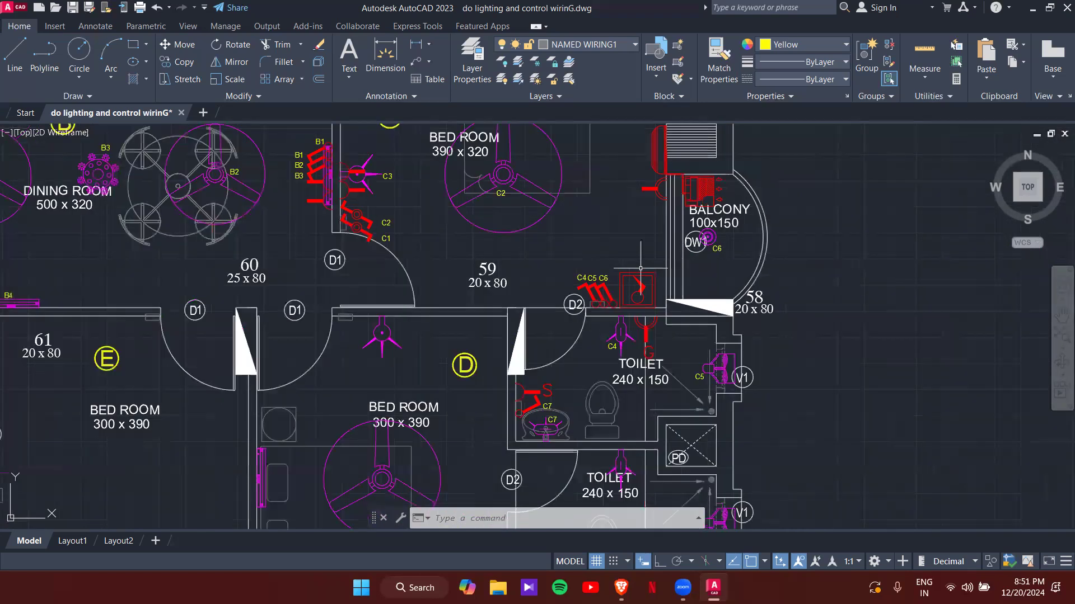
{"action": "scroll", "coordinate": [713, 306], "scroll_direction": "up", "scroll_amount": 4}
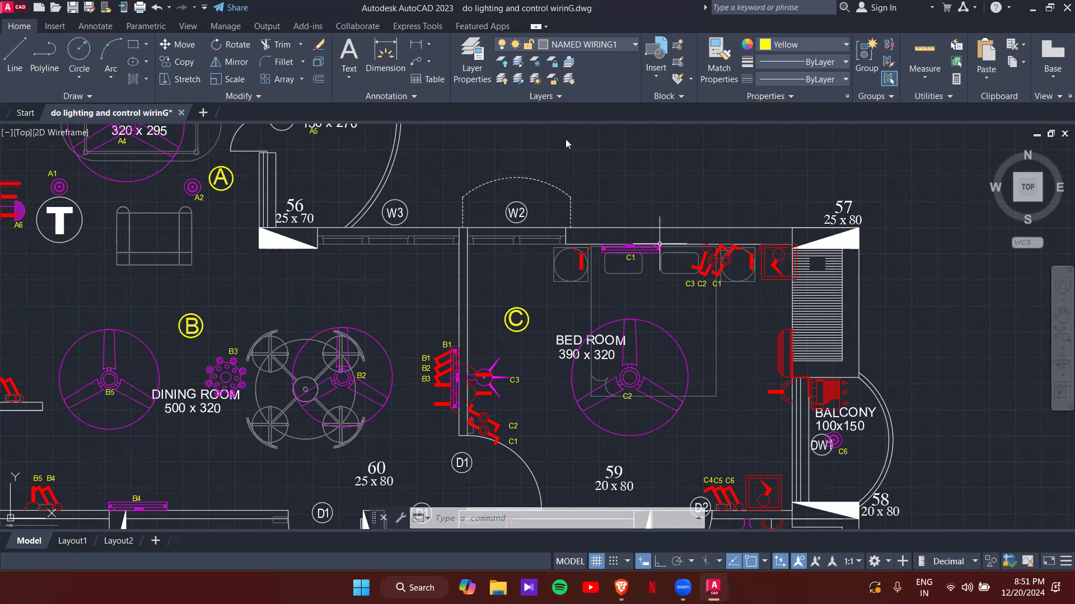
- Copy the B5 tag to a spot above the kitchen switch
{"action": "scroll", "coordinate": [690, 363], "scroll_direction": "down", "scroll_amount": 5}
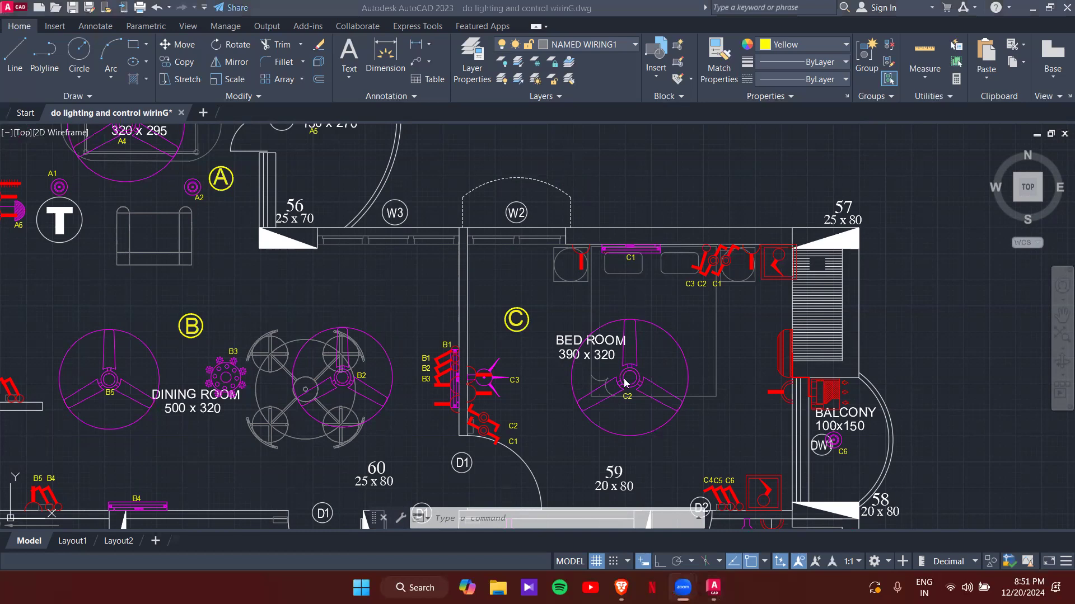
{"action": "scroll", "coordinate": [460, 367], "scroll_direction": "up", "scroll_amount": 5}
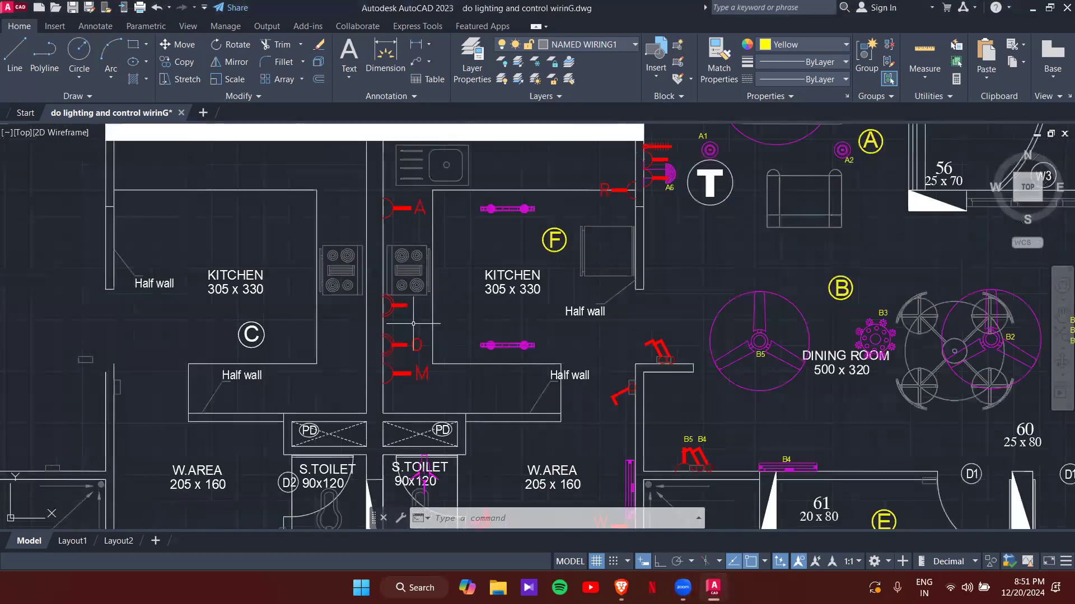
{"action": "scroll", "coordinate": [733, 428], "scroll_direction": "down", "scroll_amount": 2}
{"action": "middle_click_drag", "start_coordinate": [757, 437], "coordinate": [503, 235]}
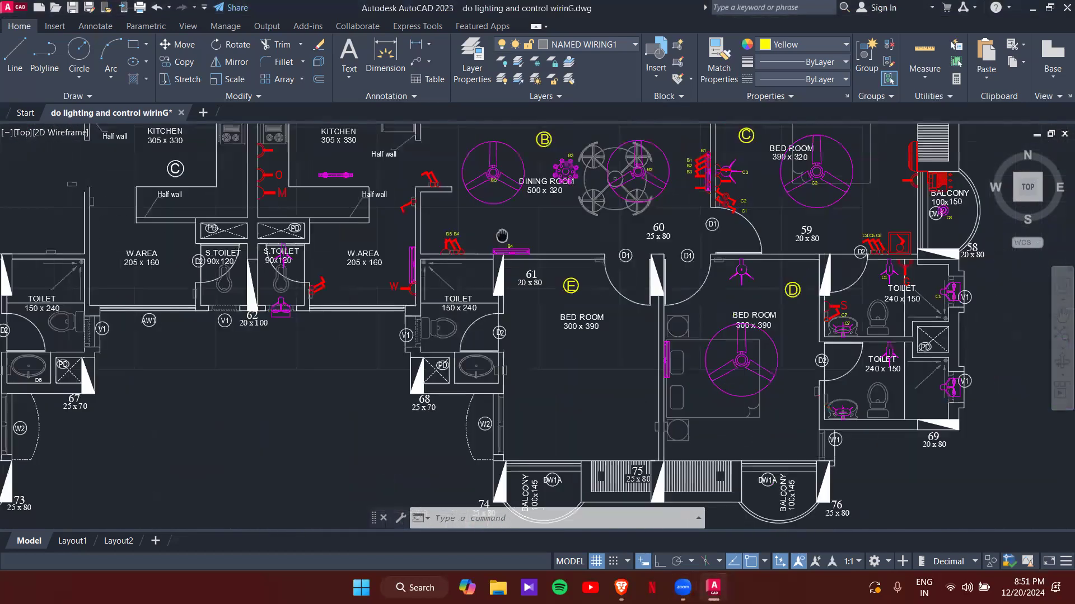
{"action": "middle_click_drag", "start_coordinate": [727, 329], "coordinate": [679, 397]}
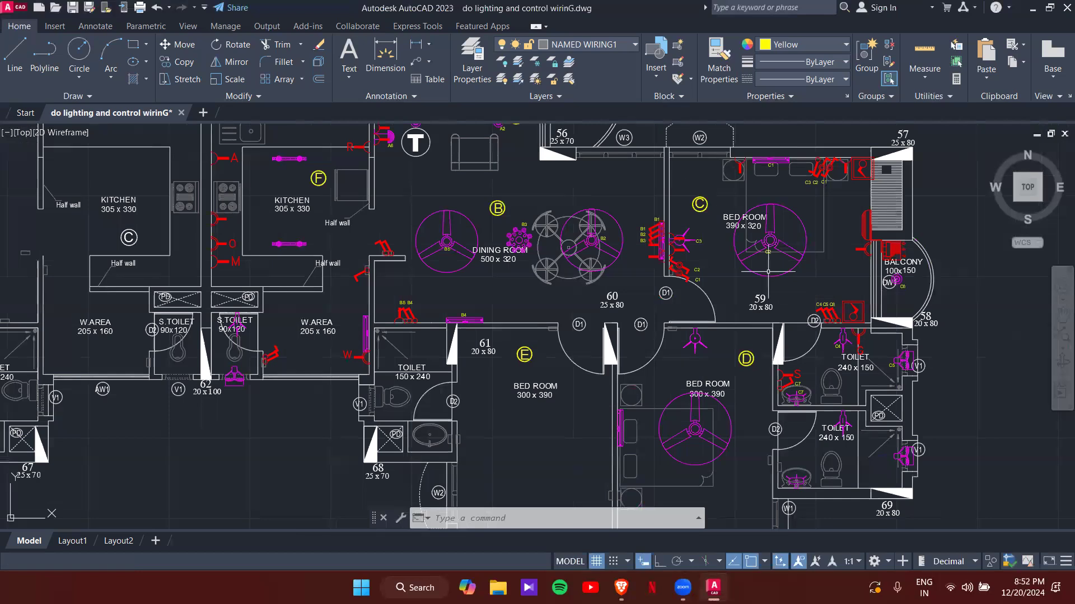
{"action": "middle_click_drag", "start_coordinate": [586, 395], "coordinate": [602, 339]}
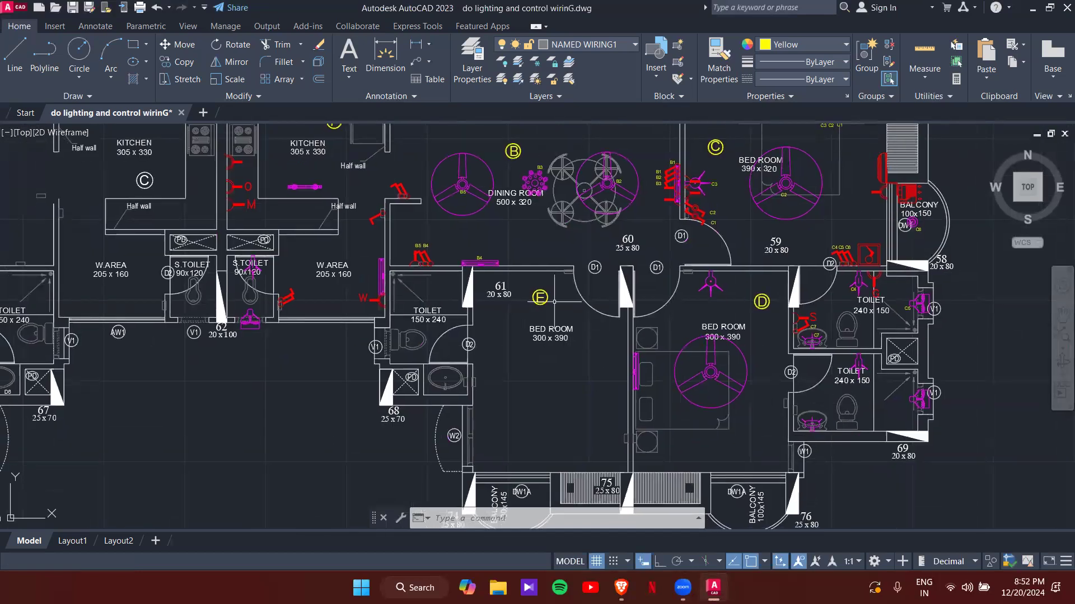
{"action": "middle_click_drag", "start_coordinate": [554, 299], "coordinate": [727, 402]}
{"action": "scroll", "coordinate": [511, 252], "scroll_direction": "up", "scroll_amount": 3}
{"action": "scroll", "coordinate": [523, 263], "scroll_direction": "down", "scroll_amount": 1}
{"action": "middle_click_drag", "start_coordinate": [530, 260], "coordinate": [456, 272]}
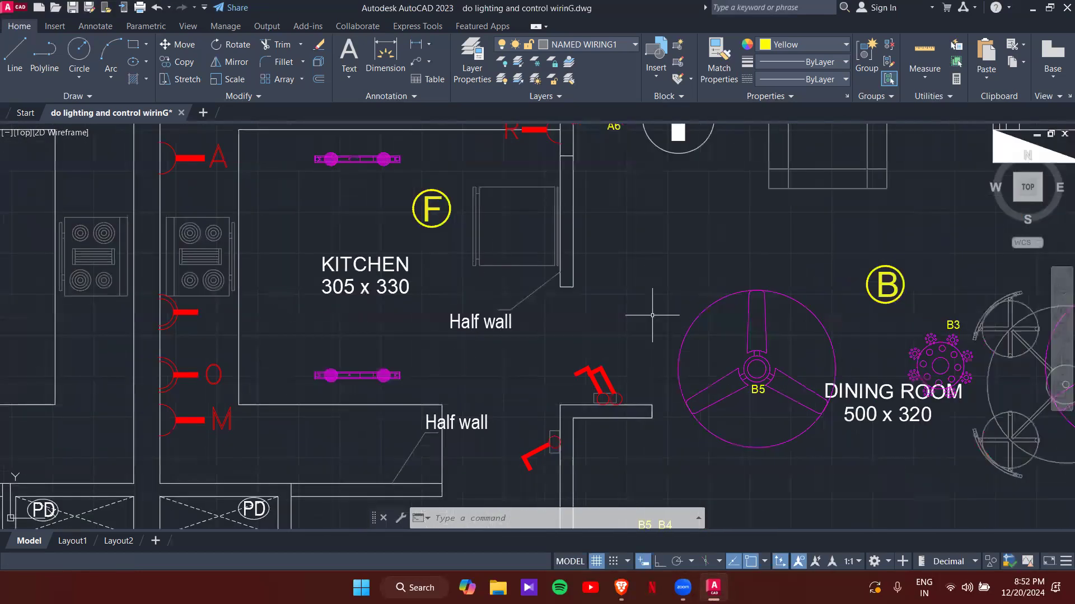
{"action": "scroll", "coordinate": [765, 384], "scroll_direction": "up", "scroll_amount": 2}
{"action": "left_click", "coordinate": [753, 401]}
{"action": "left_click", "coordinate": [756, 396]}
{"action": "type", "text": "co"}
{"action": "key", "text": "Return"}
{"action": "left_click", "coordinate": [754, 397]}
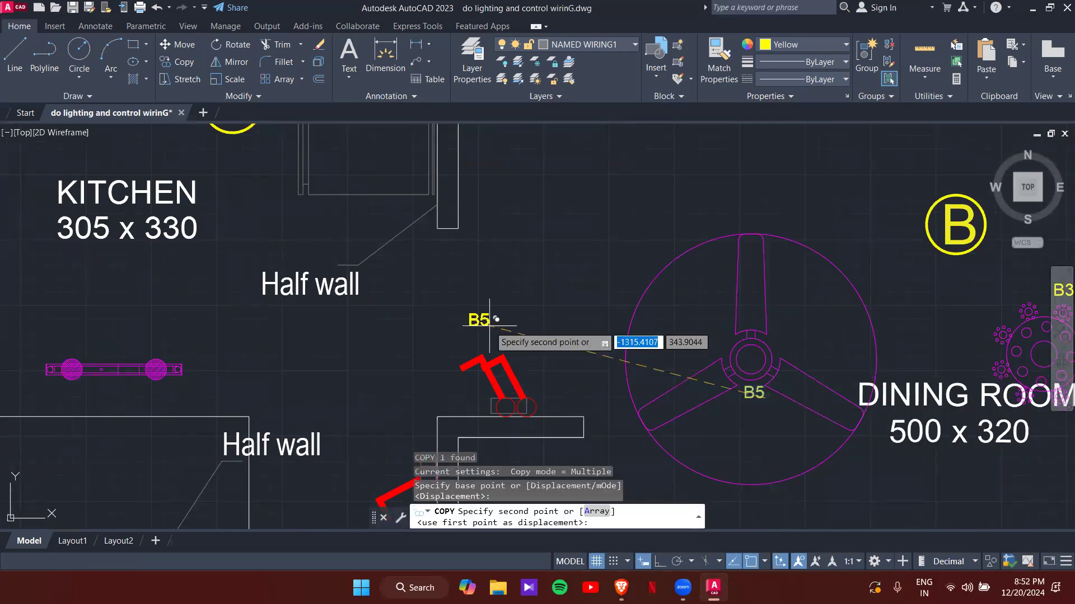
{"action": "scroll", "coordinate": [496, 328], "scroll_direction": "up", "scroll_amount": 4}
{"action": "left_click", "coordinate": [554, 367]}
{"action": "key", "text": "Escape"}
{"action": "key", "text": "Escape"}
- Edit the copied tag to read F1
{"action": "left_click", "coordinate": [551, 364]}
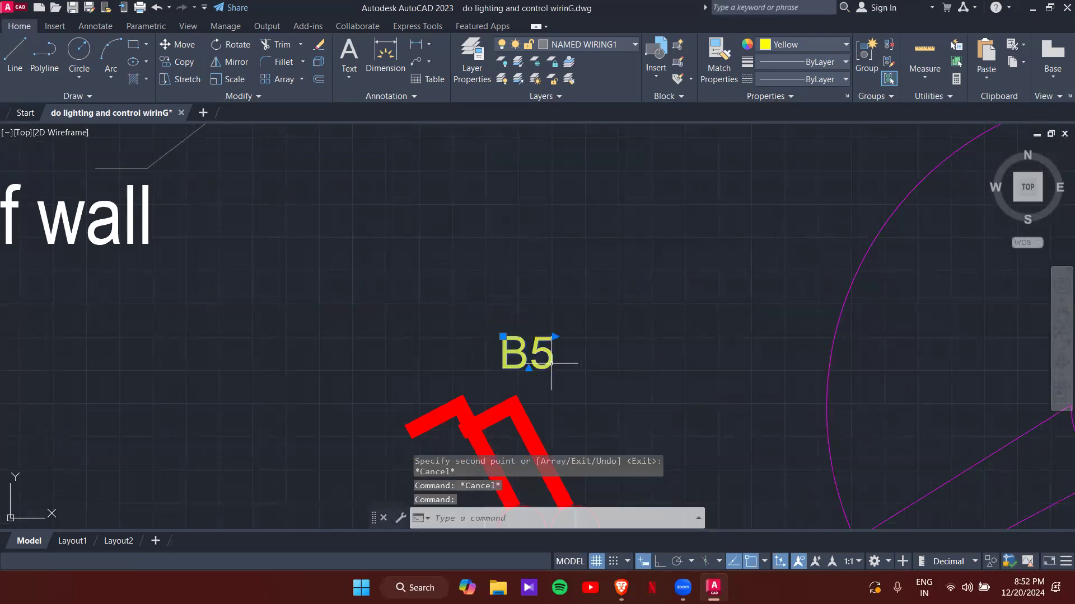
{"action": "double_click", "coordinate": [552, 364]}
{"action": "key", "text": "BackSpace"}
{"action": "key", "text": "BackSpace"}
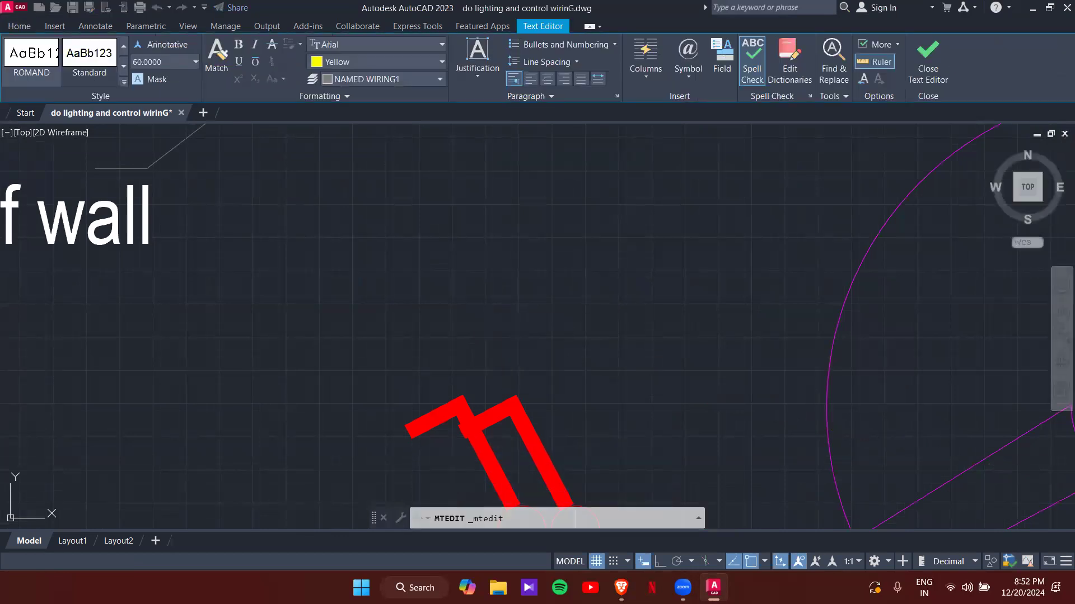
{"action": "type", "text": "B1"}
{"action": "key", "text": "BackSpace"}
{"action": "type", "text": "F"}
{"action": "left_click", "coordinate": [599, 328]}
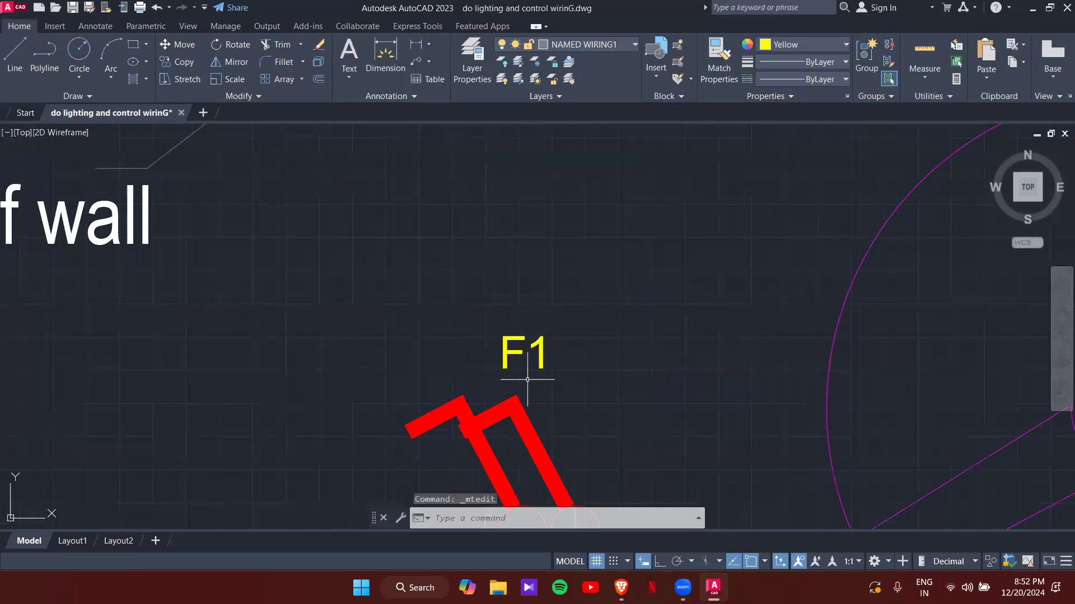
- Copy F1 to its left and change it to F2, giving F2 F1 switch labels
{"action": "left_click", "coordinate": [539, 368]}
{"action": "type", "text": "co"}
{"action": "key", "text": "Return"}
{"action": "left_click", "coordinate": [554, 369]}
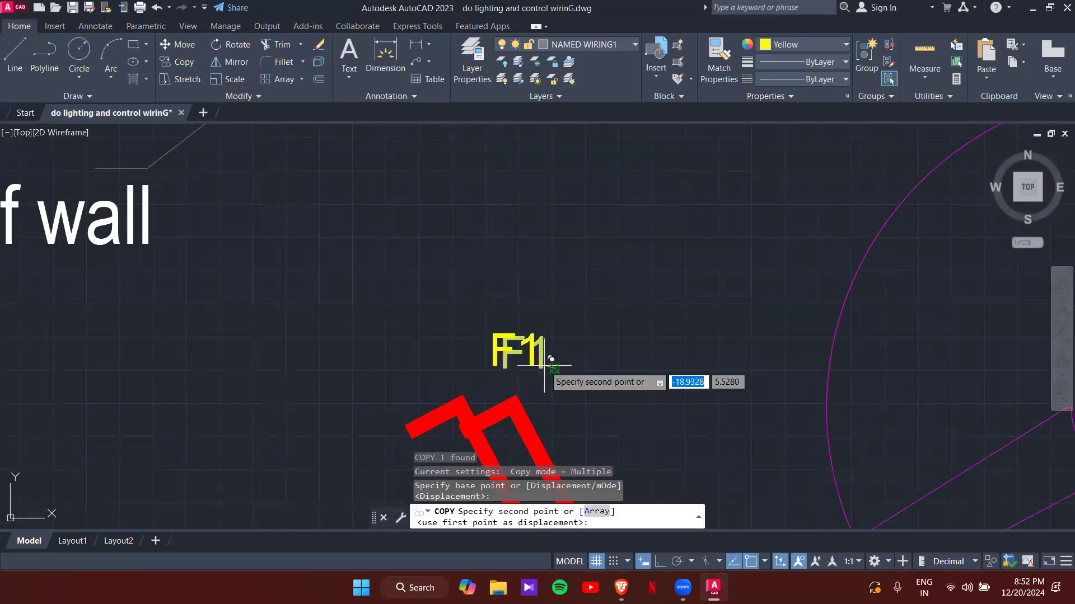
{"action": "left_click", "coordinate": [469, 368]}
{"action": "key", "text": "Return"}
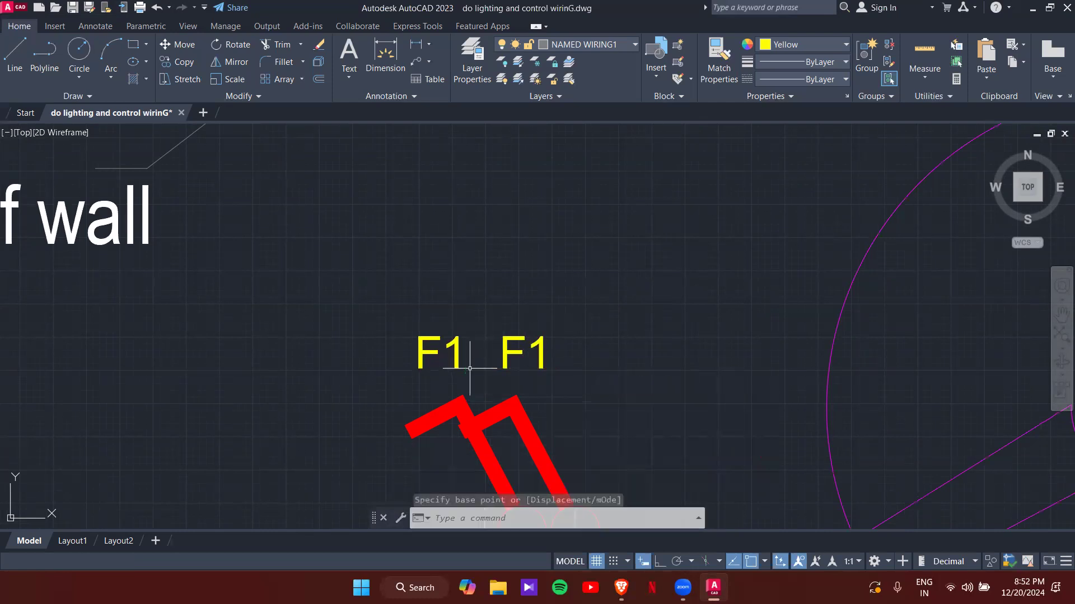
{"action": "double_click", "coordinate": [463, 361]}
{"action": "key", "text": "BackSpace"}
{"action": "type", "text": "2"}
{"action": "left_click", "coordinate": [523, 283]}
- Copy the F1 tag onto the lower kitchen light and label it F2
{"action": "left_click", "coordinate": [540, 357]}
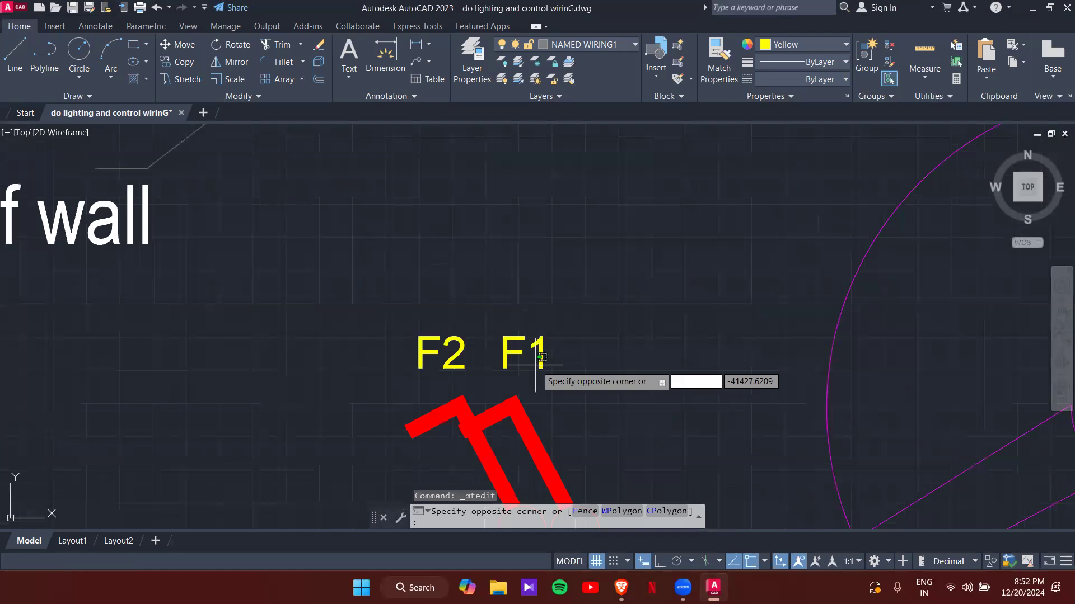
{"action": "left_click", "coordinate": [546, 363]}
{"action": "type", "text": "C"}
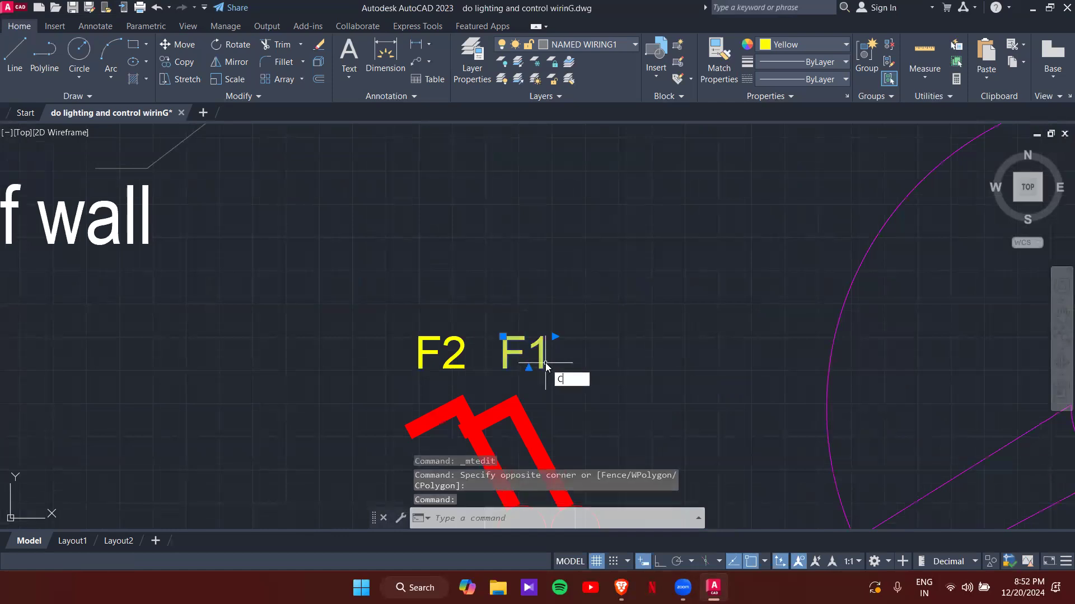
{"action": "key", "text": "Return"}
{"action": "left_click", "coordinate": [545, 364]}
{"action": "scroll", "coordinate": [492, 244], "scroll_direction": "down", "scroll_amount": 6}
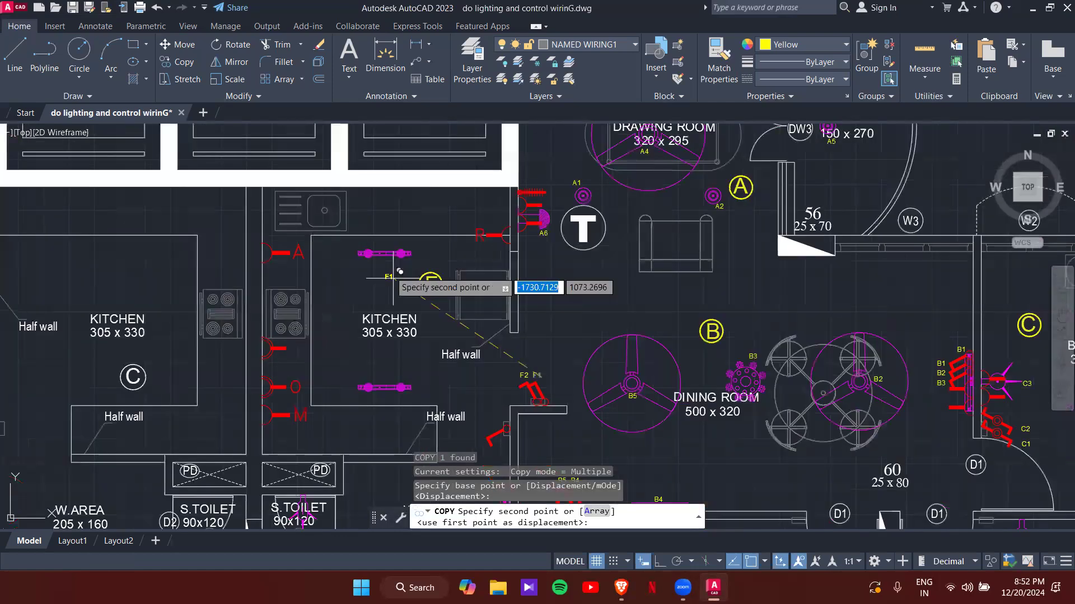
{"action": "scroll", "coordinate": [393, 277], "scroll_direction": "up", "scroll_amount": 4}
{"action": "middle_click_drag", "start_coordinate": [413, 314], "coordinate": [413, 68]}
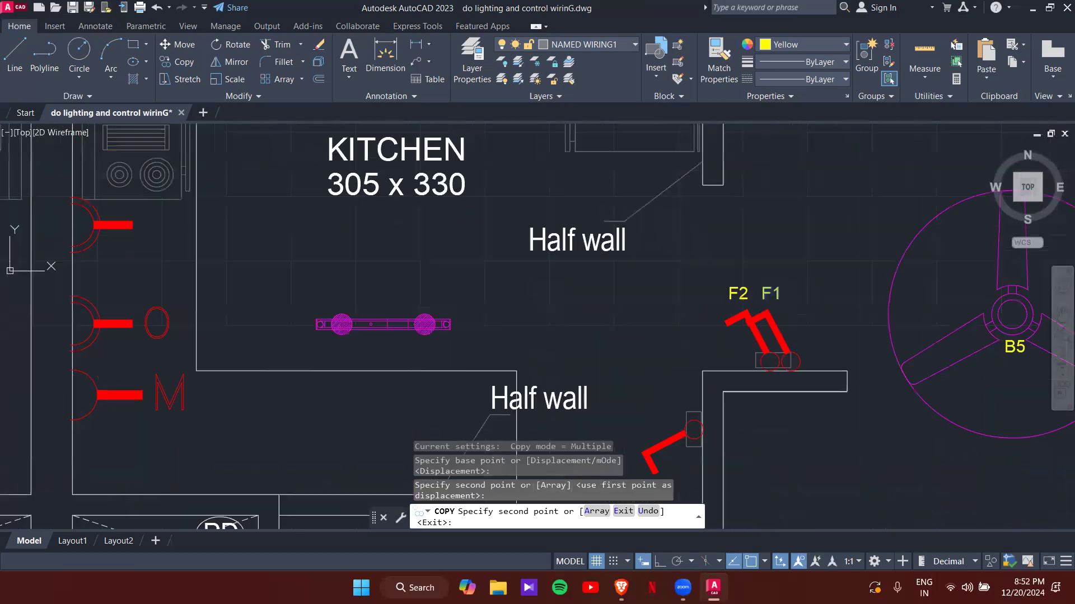
{"action": "left_click", "coordinate": [393, 308]}
{"action": "key", "text": "Escape"}
{"action": "double_click", "coordinate": [393, 307]}
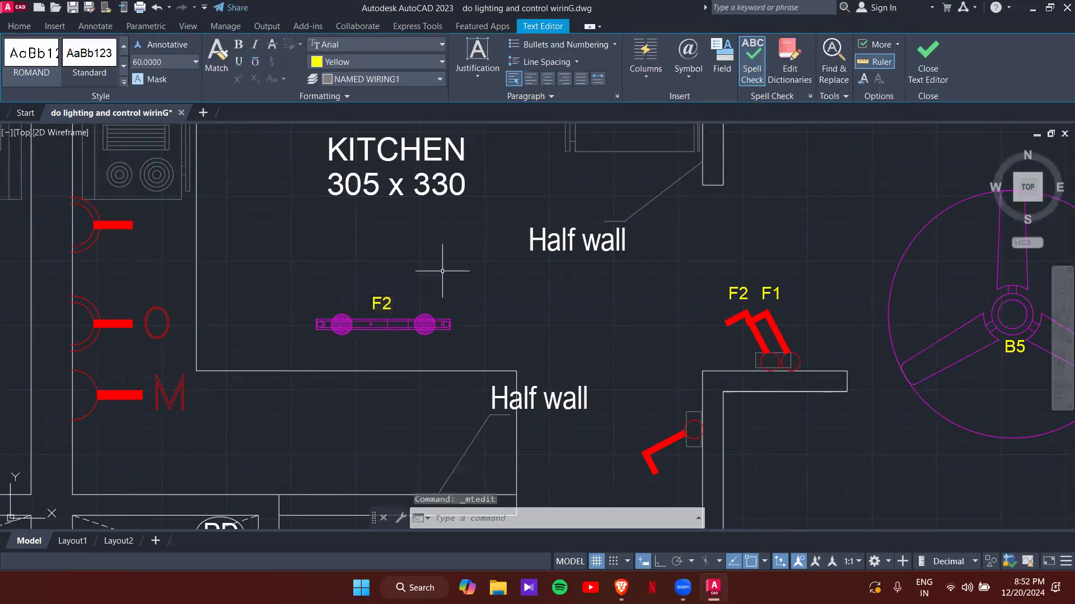
{"action": "left_click", "coordinate": [442, 299]}
{"action": "scroll", "coordinate": [442, 299], "scroll_direction": "down", "scroll_amount": 2}
{"action": "middle_click_drag", "start_coordinate": [266, 256], "coordinate": [413, 297]}
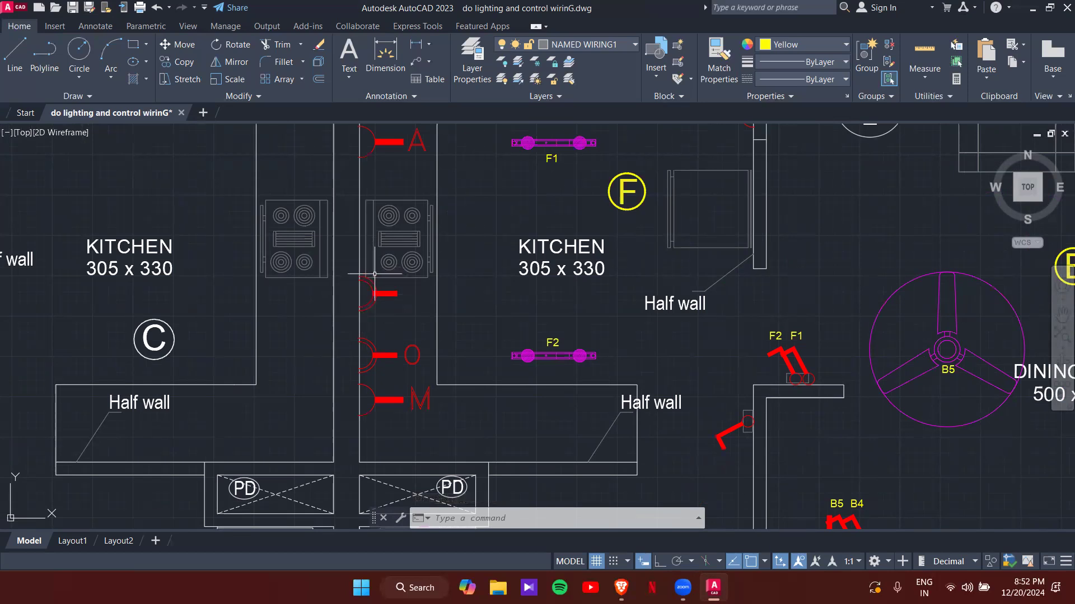
{"action": "scroll", "coordinate": [375, 273], "scroll_direction": "down", "scroll_amount": 2}
{"action": "middle_click_drag", "start_coordinate": [420, 281], "coordinate": [454, 324]}
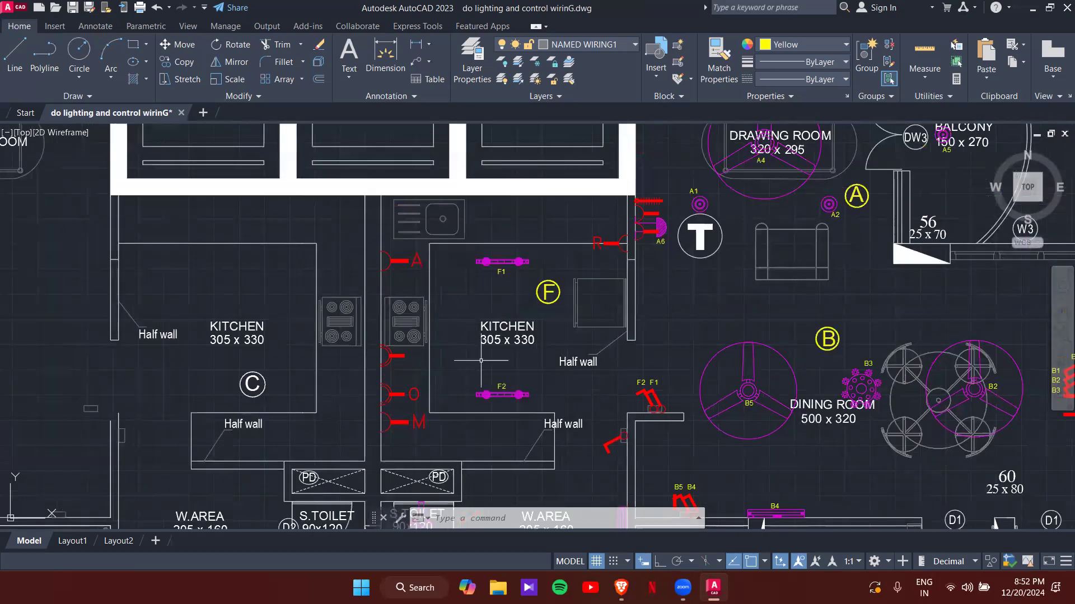
- Copy the F2 tag beside the lower switch and change it to F3
{"action": "middle_click_drag", "start_coordinate": [491, 394], "coordinate": [452, 297]}
{"action": "scroll", "coordinate": [581, 309], "scroll_direction": "up", "scroll_amount": 4}
{"action": "left_click", "coordinate": [633, 249]}
{"action": "type", "text": "co"}
{"action": "key", "text": "Return"}
{"action": "left_click", "coordinate": [640, 256]}
{"action": "left_click", "coordinate": [516, 412]}
{"action": "key", "text": "Escape"}
{"action": "key", "text": "Escape"}
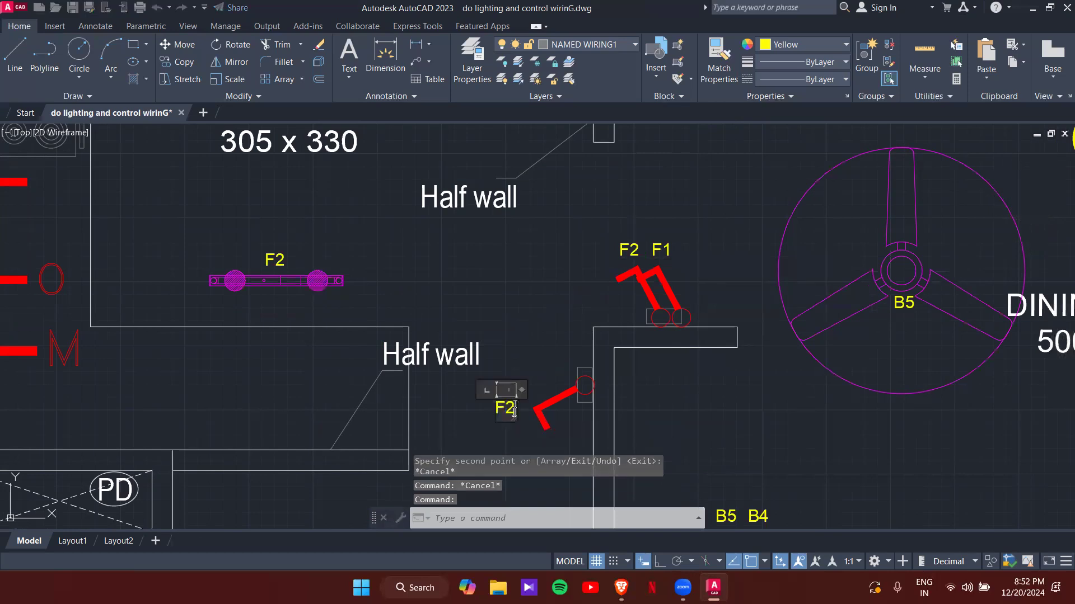
{"action": "double_click", "coordinate": [513, 412]}
{"action": "key", "text": "BackSpace"}
{"action": "type", "text": "3"}
{"action": "left_click", "coordinate": [523, 373]}
- Copy the F3 tag beside the W.AREA light
{"action": "left_click", "coordinate": [505, 409]}
{"action": "type", "text": "co"}
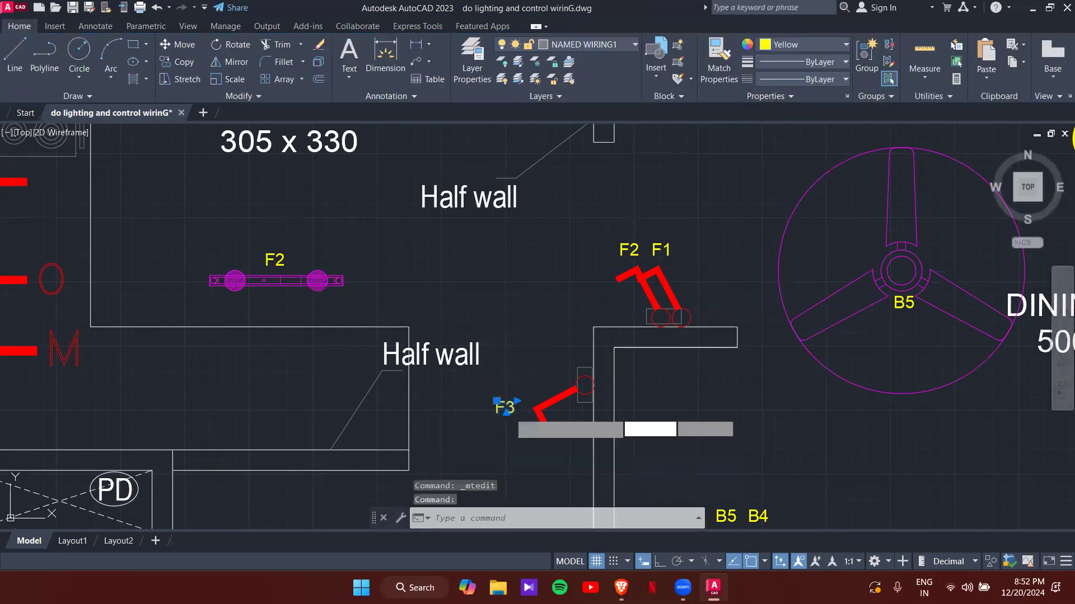
{"action": "key", "text": "Return"}
{"action": "left_click", "coordinate": [506, 414]}
{"action": "middle_click_drag", "start_coordinate": [504, 450], "coordinate": [515, 147]}
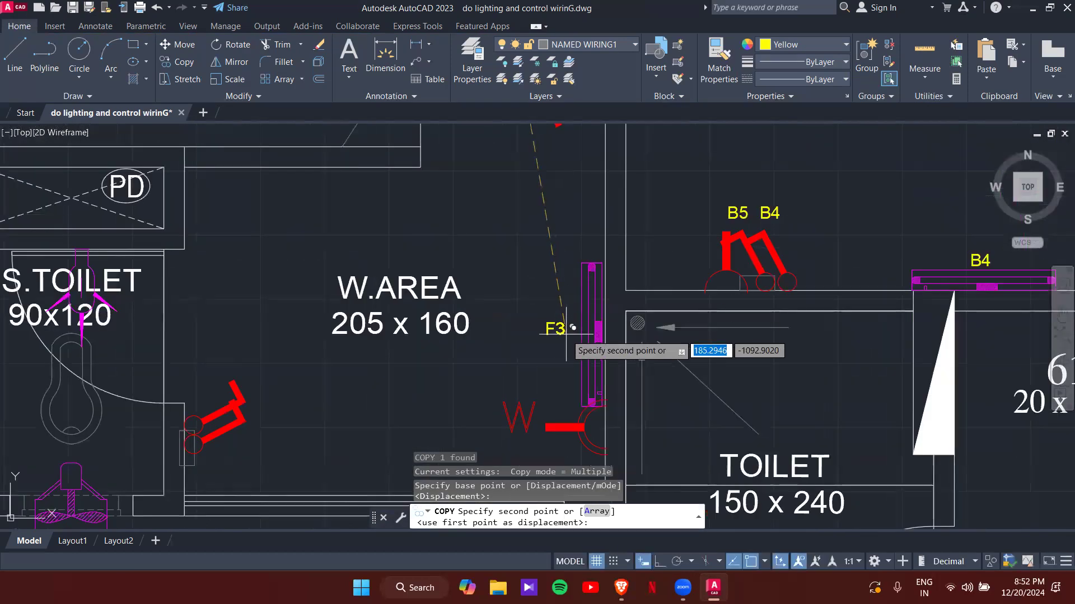
{"action": "left_click", "coordinate": [587, 337]}
- Place two F3 copies at the S.TOILET switch and relabel them F4 and F5
{"action": "middle_click_drag", "start_coordinate": [483, 343], "coordinate": [592, 184]}
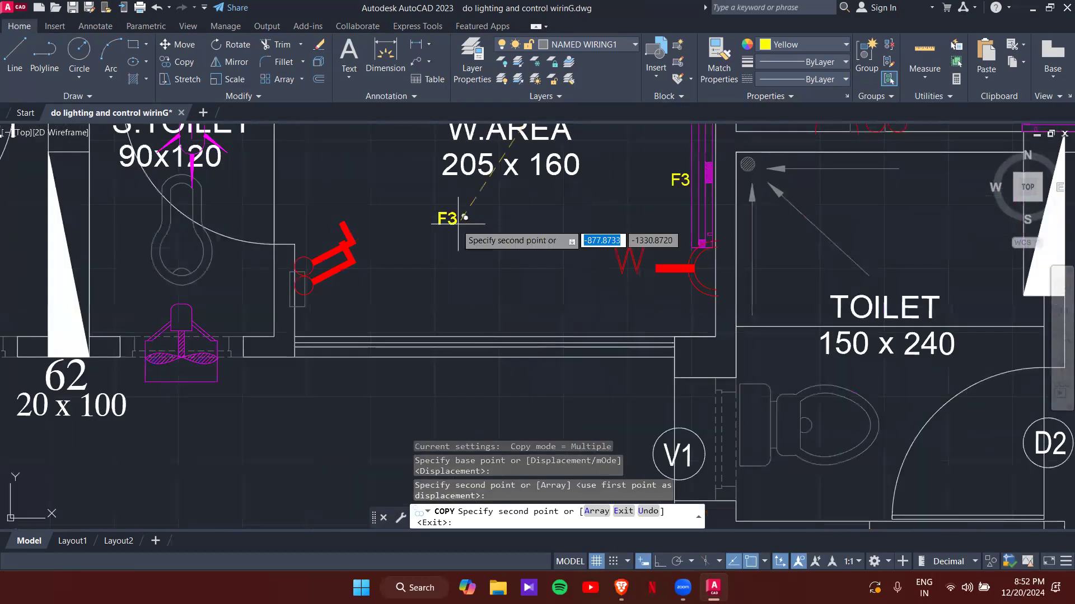
{"action": "left_click", "coordinate": [390, 231]}
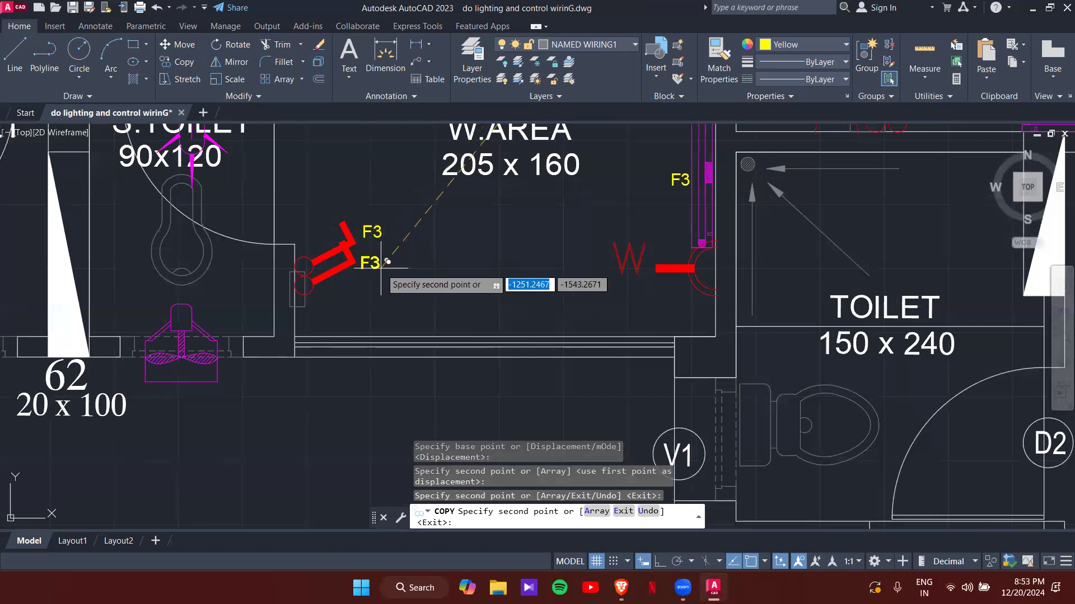
{"action": "left_click", "coordinate": [388, 261]}
{"action": "key", "text": "Escape"}
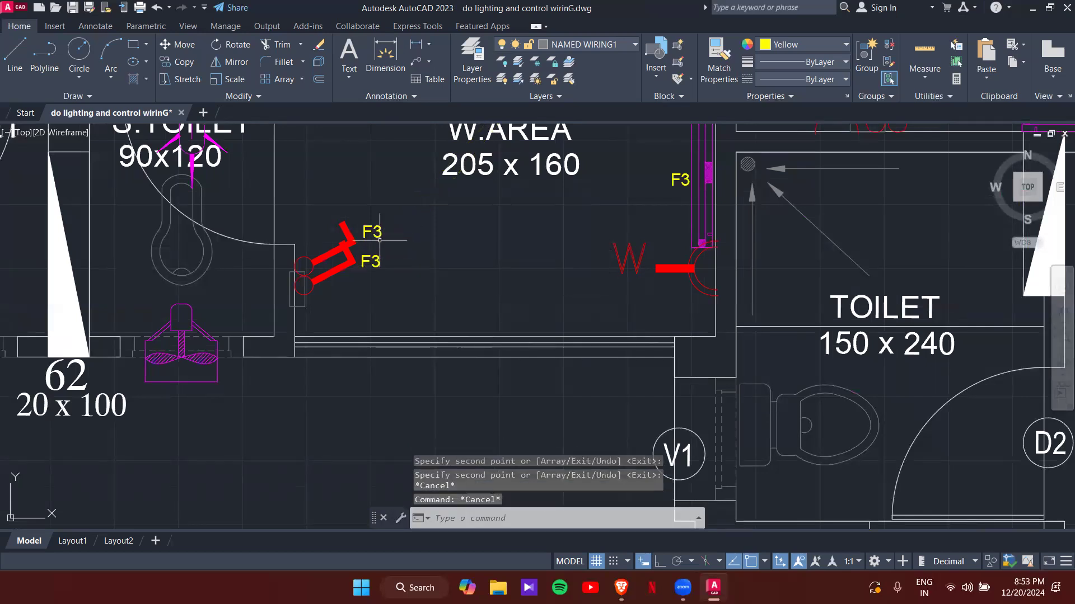
{"action": "double_click", "coordinate": [376, 233]}
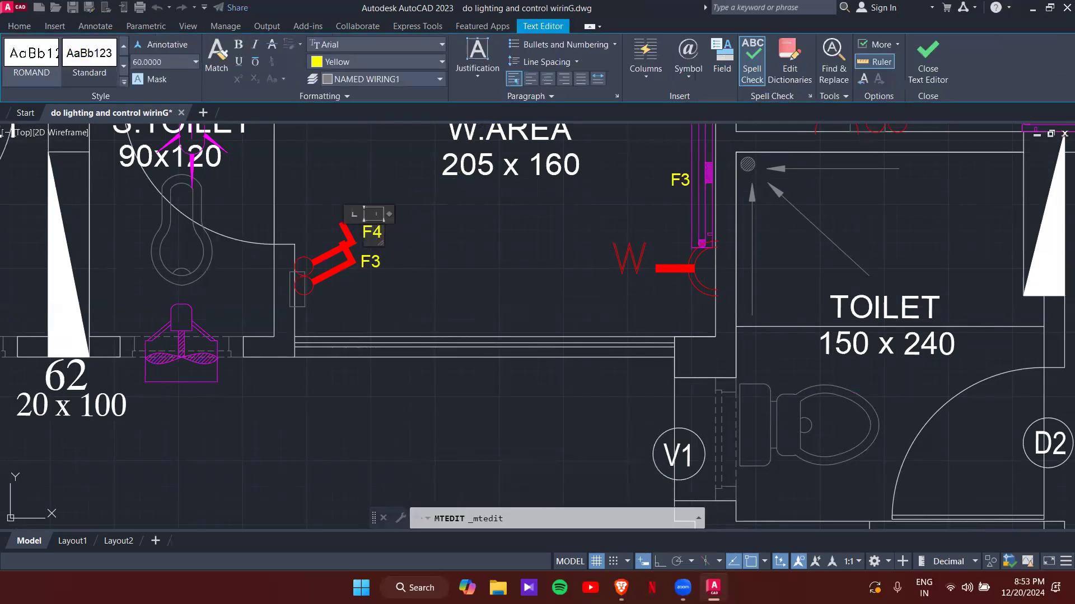
{"action": "left_click", "coordinate": [381, 262]}
{"action": "double_click", "coordinate": [377, 262]}
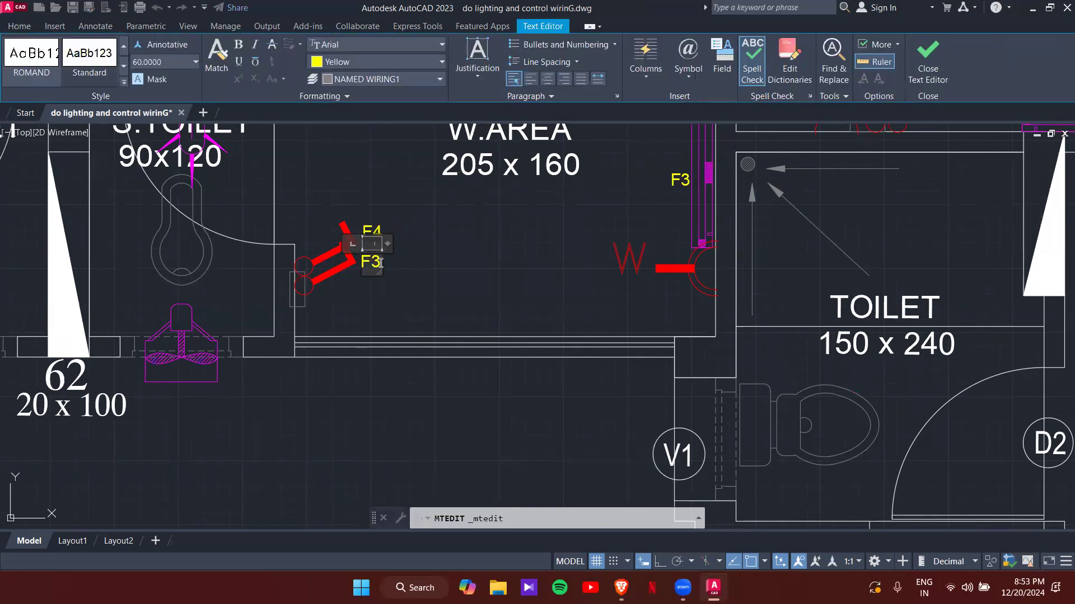
{"action": "left_click", "coordinate": [379, 231]}
- Copy the F4 and F5 tags onto the two S.TOILET fittings
{"action": "type", "text": "co"}
{"action": "key", "text": "Return"}
{"action": "left_click", "coordinate": [379, 227]}
{"action": "middle_click_drag", "start_coordinate": [235, 168], "coordinate": [330, 291]}
{"action": "key", "text": "Escape"}
{"action": "left_click", "coordinate": [474, 378]}
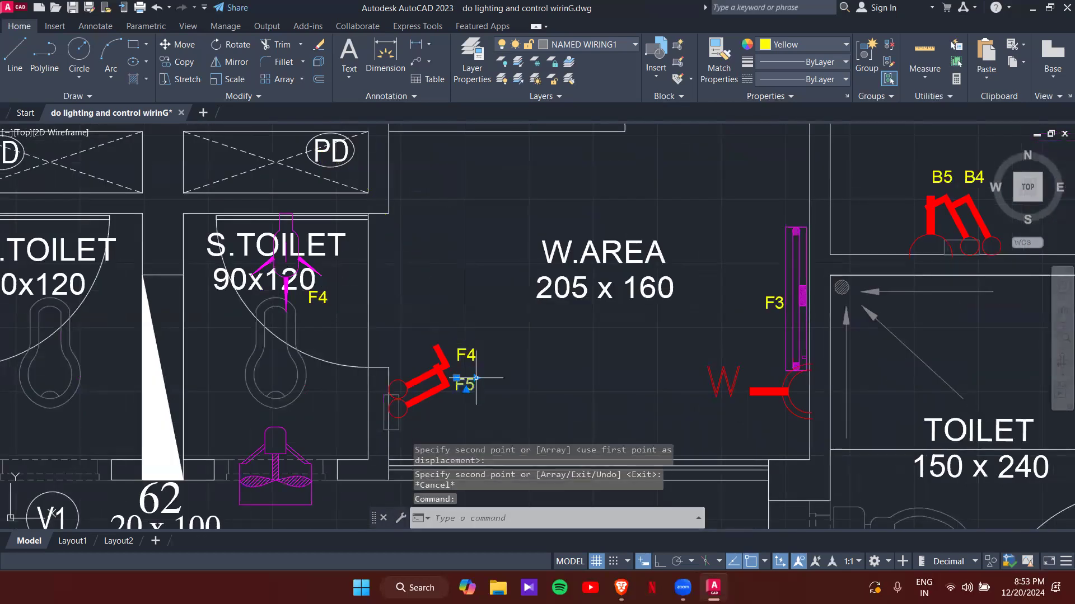
{"action": "key", "text": "Return"}
{"action": "left_click", "coordinate": [471, 382]}
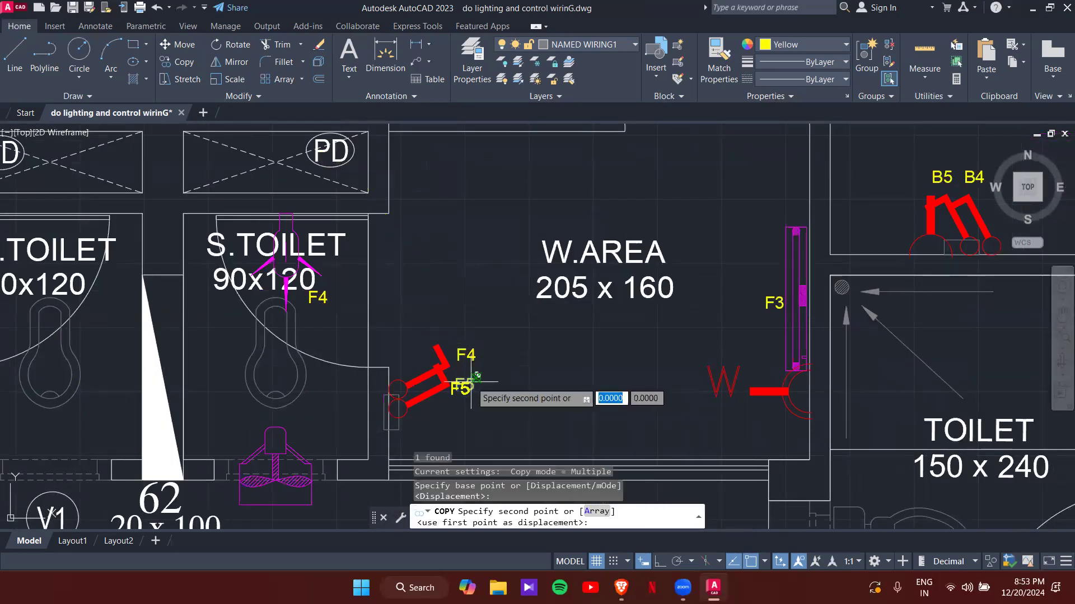
{"action": "left_click", "coordinate": [315, 432]}
{"action": "key", "text": "Escape"}
{"action": "scroll", "coordinate": [378, 314], "scroll_direction": "down", "scroll_amount": 1}
{"action": "middle_click_drag", "start_coordinate": [448, 353], "coordinate": [438, 298]}
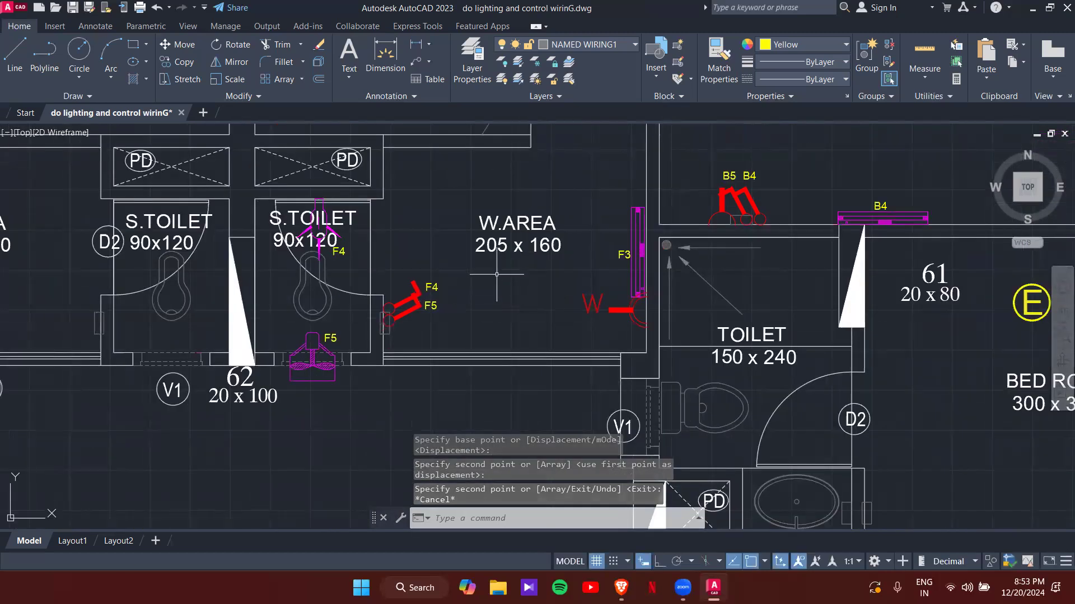
{"action": "scroll", "coordinate": [496, 274], "scroll_direction": "down", "scroll_amount": 5}
{"action": "scroll", "coordinate": [459, 282], "scroll_direction": "up", "scroll_amount": 2}
{"action": "scroll", "coordinate": [459, 282], "scroll_direction": "down", "scroll_amount": 4}
{"action": "scroll", "coordinate": [460, 282], "scroll_direction": "up", "scroll_amount": 6}
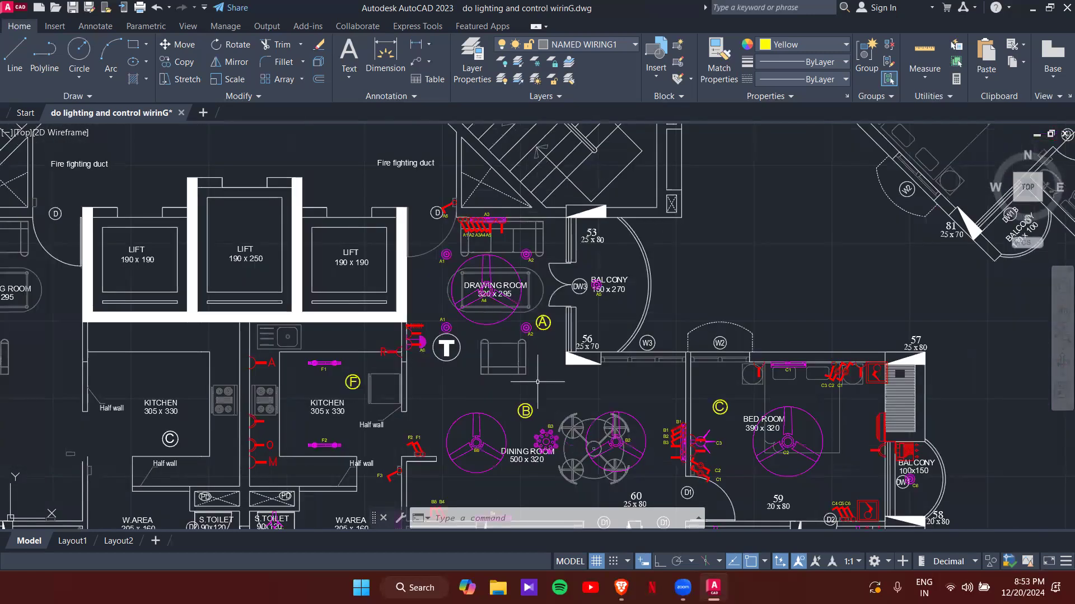
- Turn on the Control wiring1 layer and turn off the current NAMED WIRING1 layer
{"action": "middle_click_drag", "start_coordinate": [537, 382], "coordinate": [476, 284]}
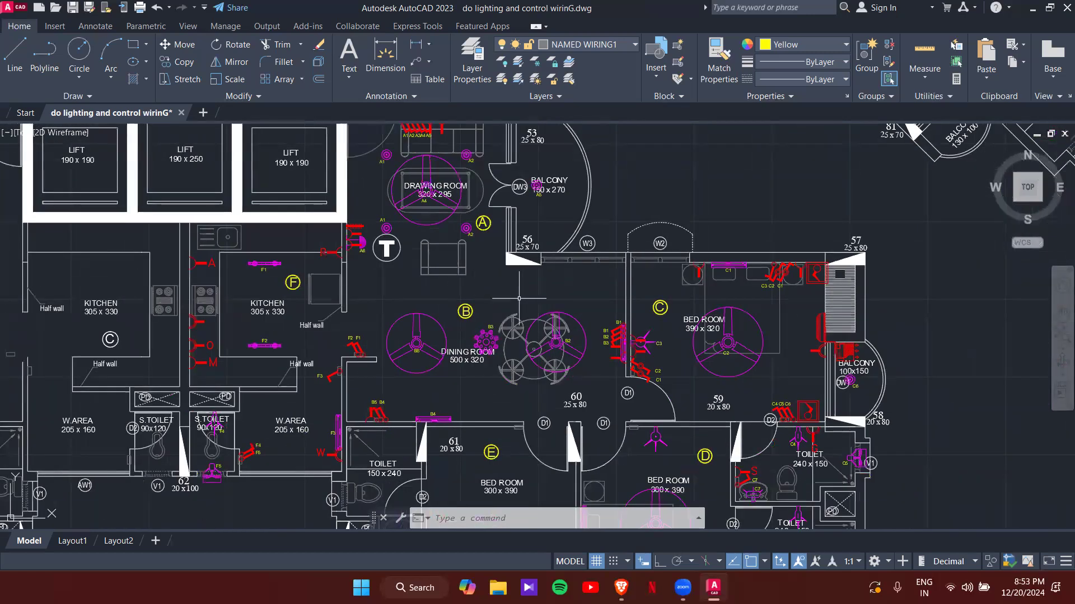
{"action": "middle_click_drag", "start_coordinate": [519, 273], "coordinate": [532, 311]}
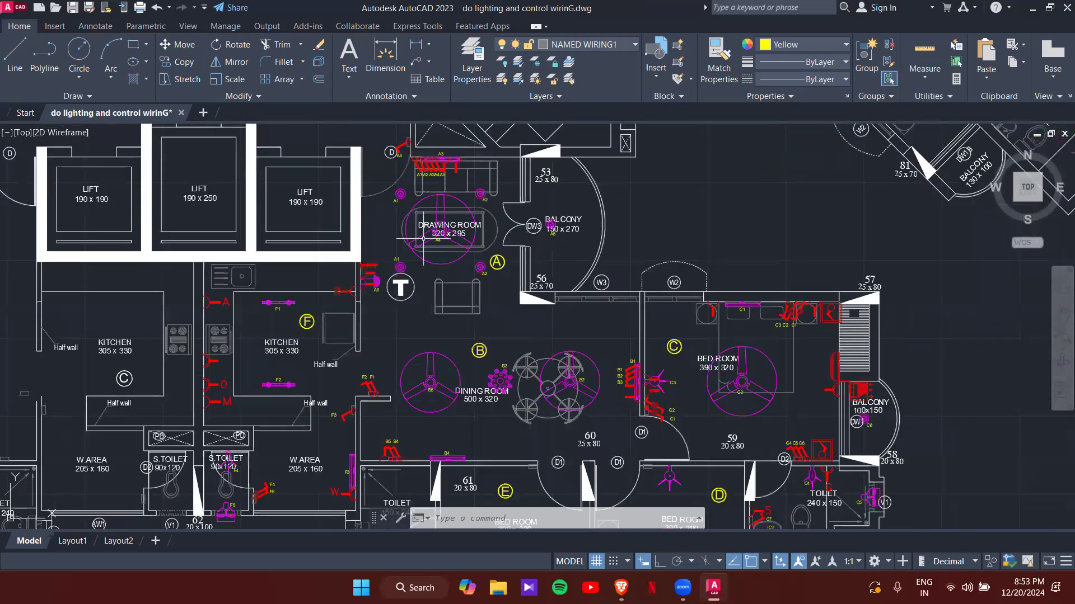
{"action": "left_click", "coordinate": [557, 51]}
{"action": "scroll", "coordinate": [507, 224], "scroll_direction": "up", "scroll_amount": 1}
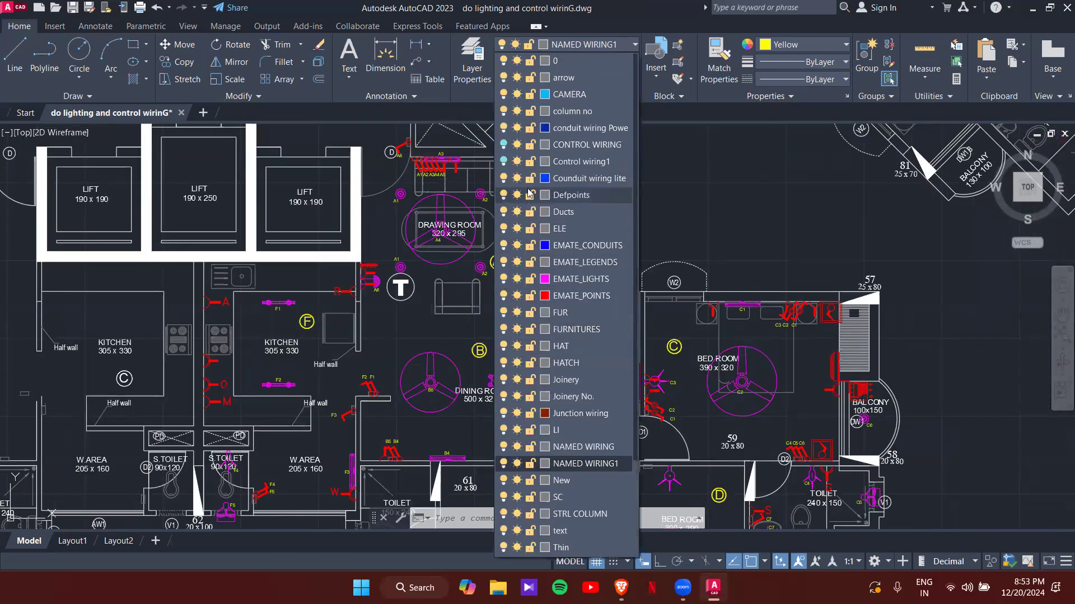
{"action": "left_click", "coordinate": [503, 162]}
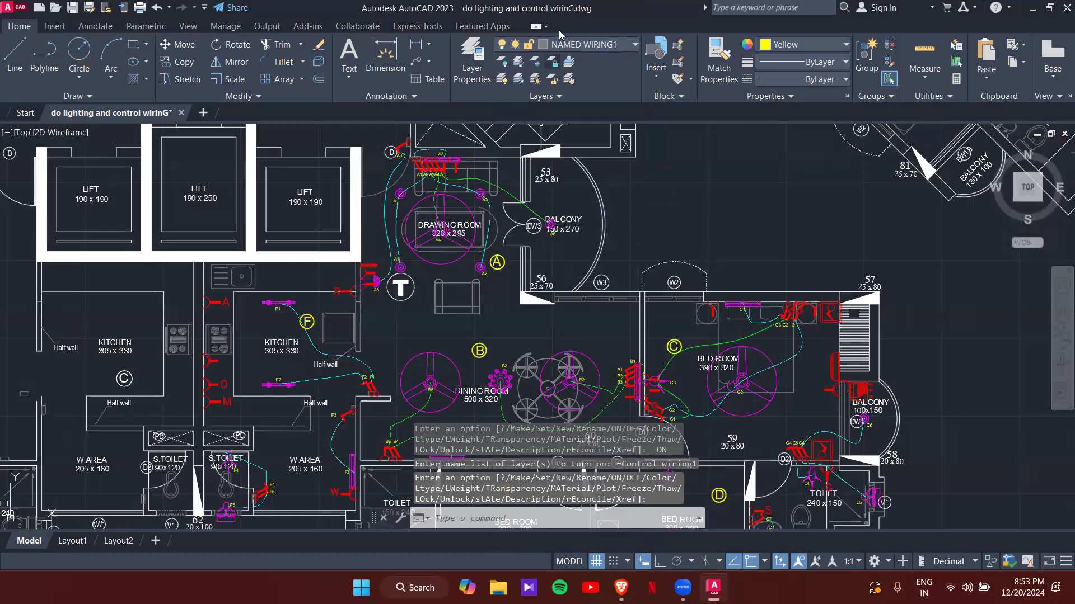
{"action": "left_click", "coordinate": [582, 45]}
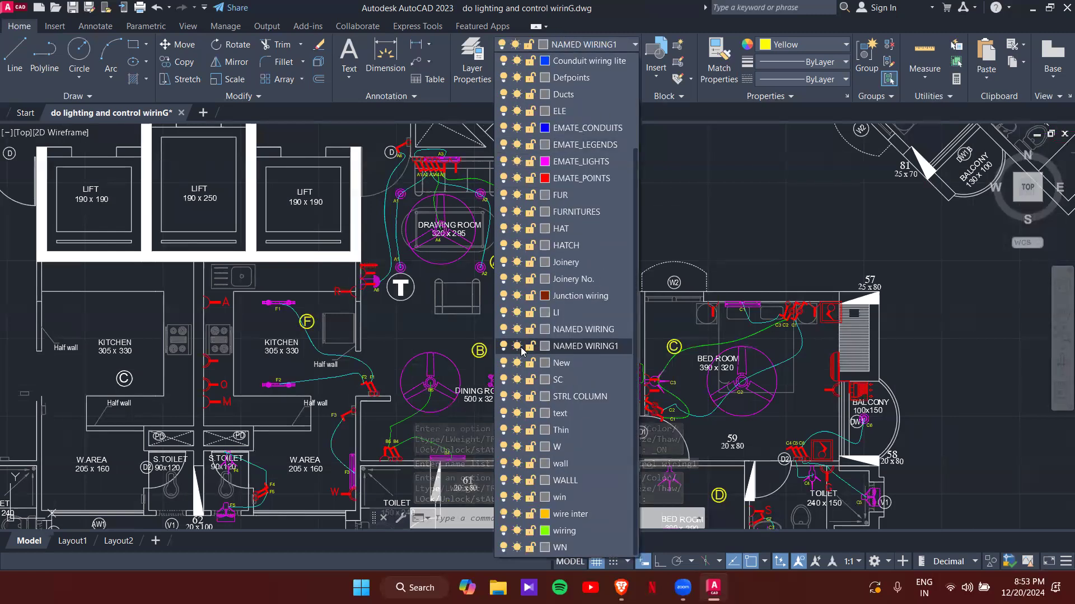
{"action": "left_click", "coordinate": [503, 346]}
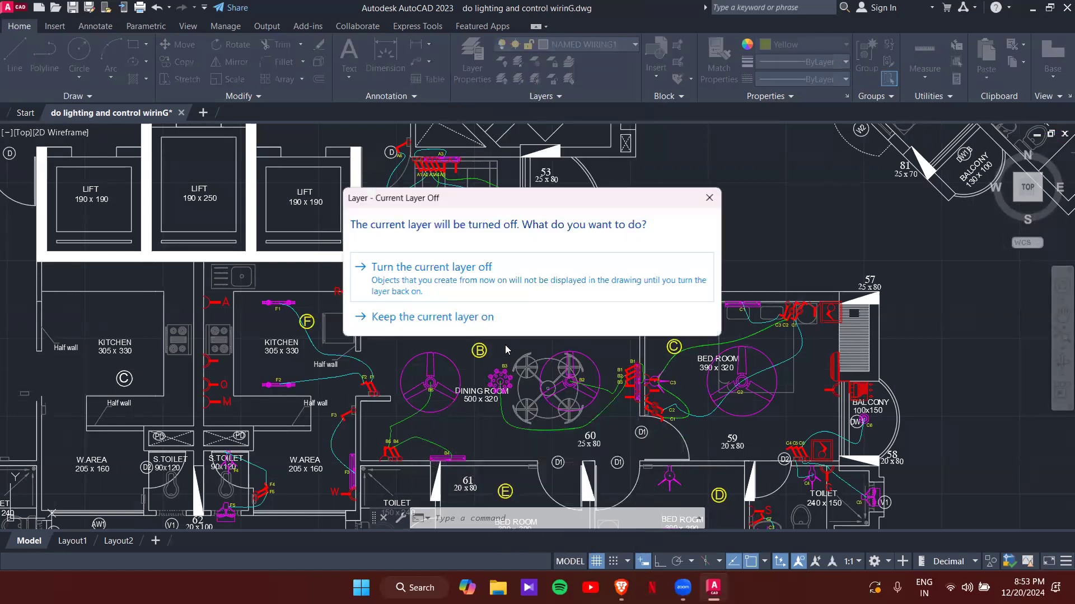
{"action": "left_click", "coordinate": [508, 297]}
- Turn NAMED WIRING1 back on and hide the Control wiring1 layer
{"action": "scroll", "coordinate": [515, 246], "scroll_direction": "down", "scroll_amount": 2}
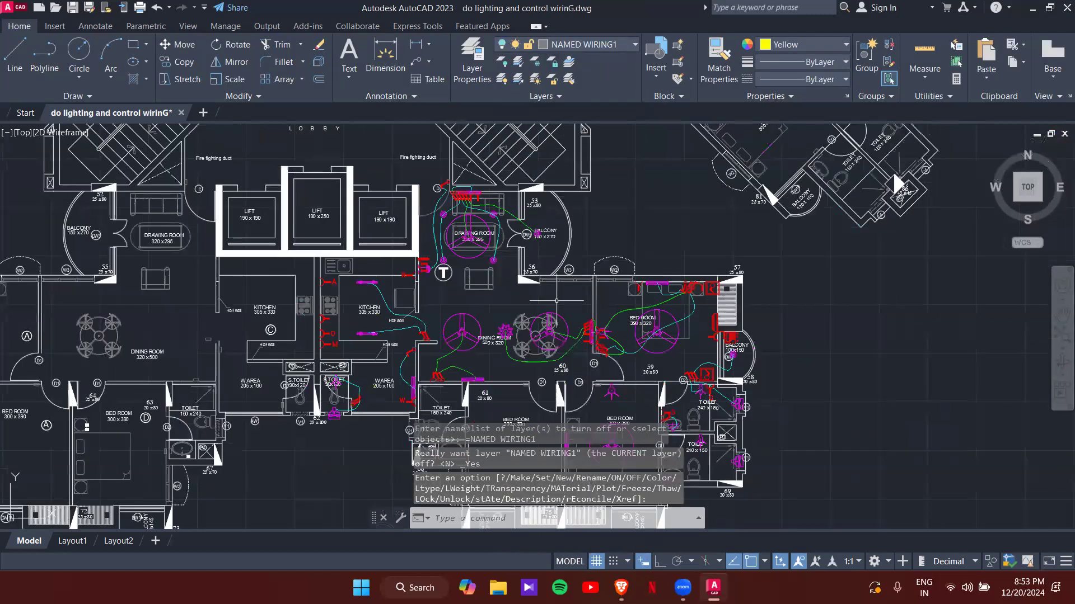
{"action": "middle_click_drag", "start_coordinate": [556, 301], "coordinate": [574, 246]}
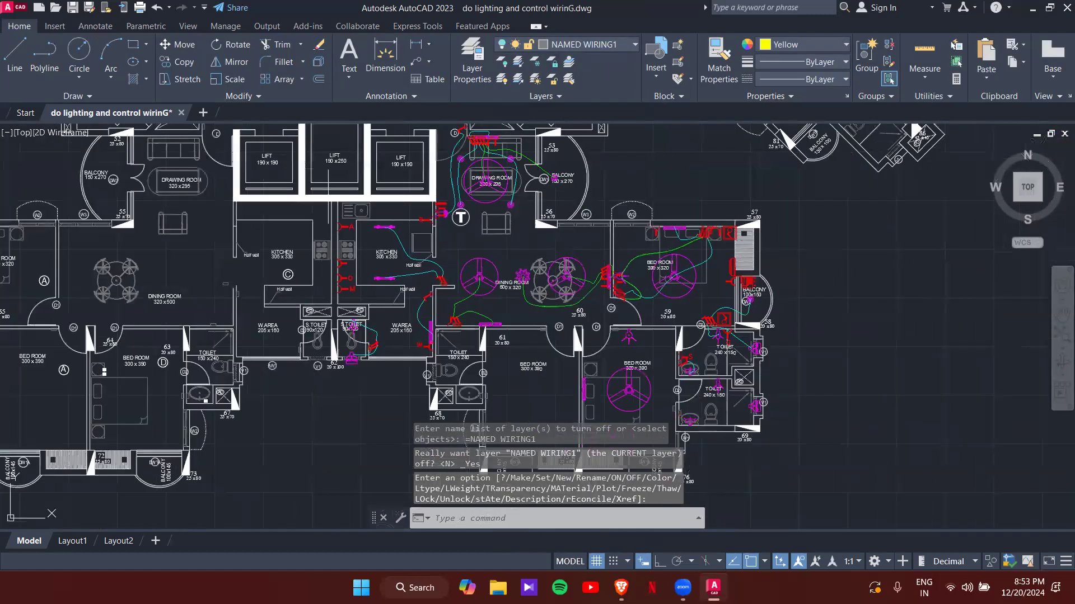
{"action": "left_click", "coordinate": [519, 46]}
{"action": "left_click", "coordinate": [508, 347]}
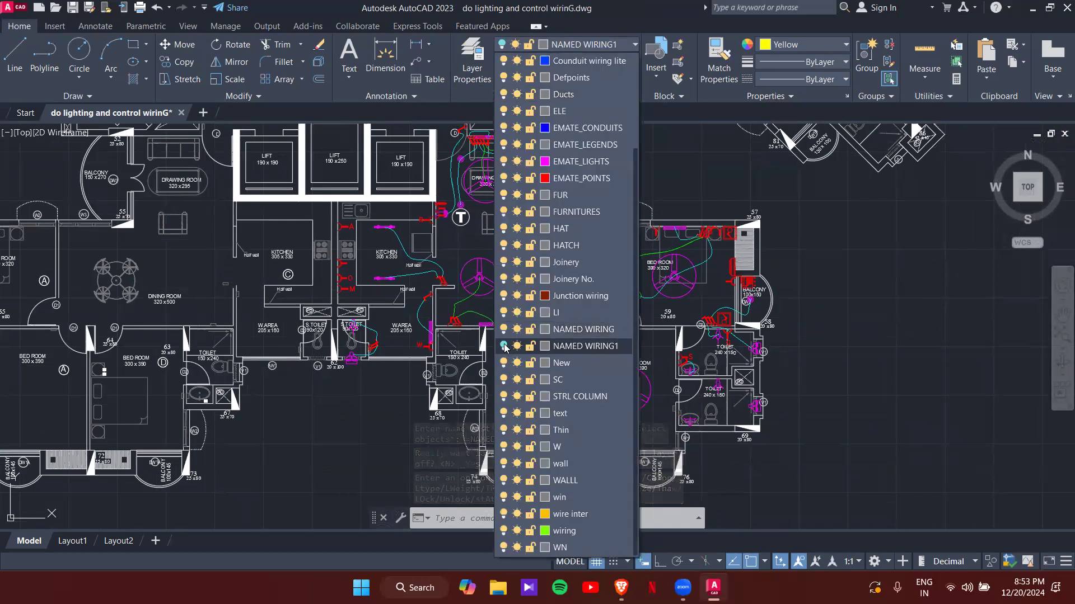
{"action": "scroll", "coordinate": [508, 112], "scroll_direction": "up", "scroll_amount": 1}
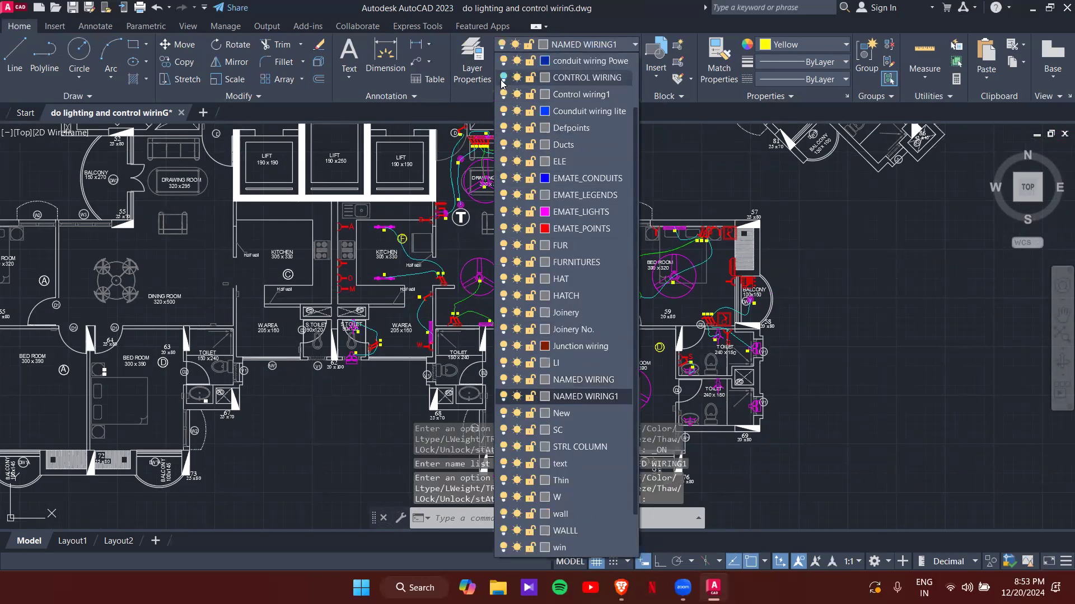
{"action": "left_click", "coordinate": [503, 94]}
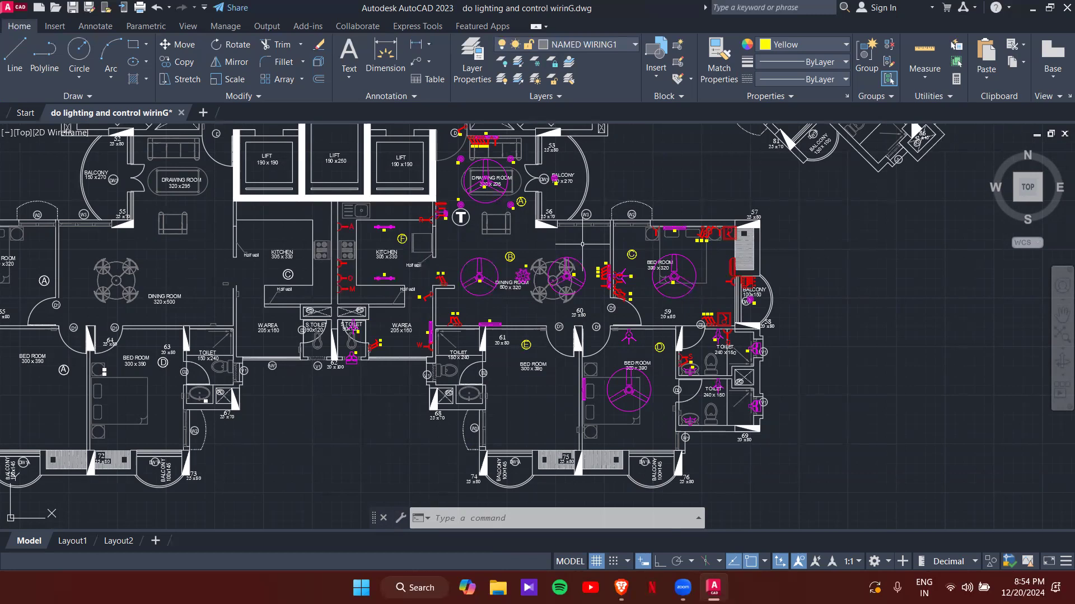
- Zoom to the legend's DB rows and select the LIGHTING DB symbol
{"action": "scroll", "coordinate": [643, 261], "scroll_direction": "down", "scroll_amount": 9}
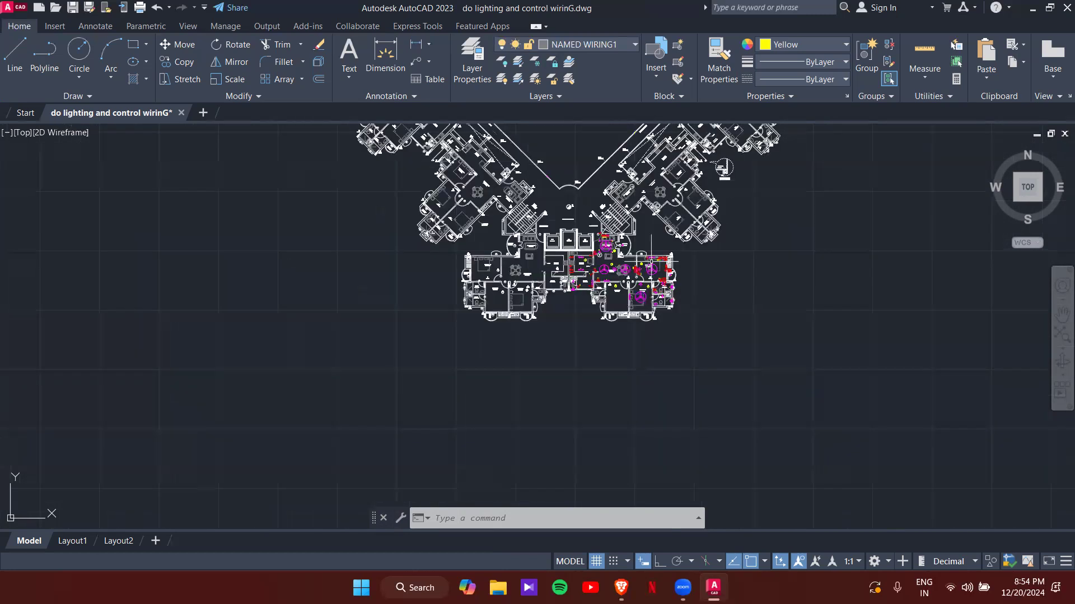
{"action": "scroll", "coordinate": [640, 256], "scroll_direction": "up", "scroll_amount": 5}
{"action": "scroll", "coordinate": [629, 258], "scroll_direction": "up", "scroll_amount": 6}
{"action": "scroll", "coordinate": [750, 357], "scroll_direction": "down", "scroll_amount": 4}
{"action": "middle_click_drag", "start_coordinate": [937, 444], "coordinate": [442, 295]}
{"action": "scroll", "coordinate": [743, 286], "scroll_direction": "down", "scroll_amount": 6}
{"action": "scroll", "coordinate": [898, 295], "scroll_direction": "up", "scroll_amount": 6}
{"action": "middle_click_drag", "start_coordinate": [897, 296], "coordinate": [651, 314]}
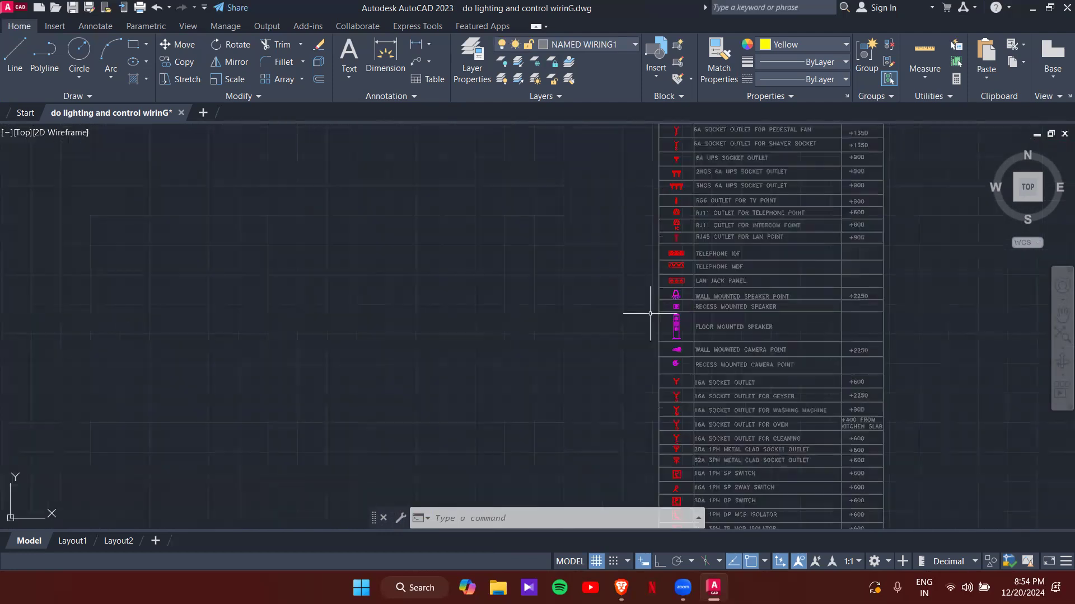
{"action": "middle_click_drag", "start_coordinate": [693, 412], "coordinate": [585, 146]}
{"action": "scroll", "coordinate": [577, 293], "scroll_direction": "up", "scroll_amount": 8}
{"action": "middle_click_drag", "start_coordinate": [591, 312], "coordinate": [433, 309]}
{"action": "scroll", "coordinate": [485, 310], "scroll_direction": "down", "scroll_amount": 4}
{"action": "scroll", "coordinate": [426, 302], "scroll_direction": "up", "scroll_amount": 2}
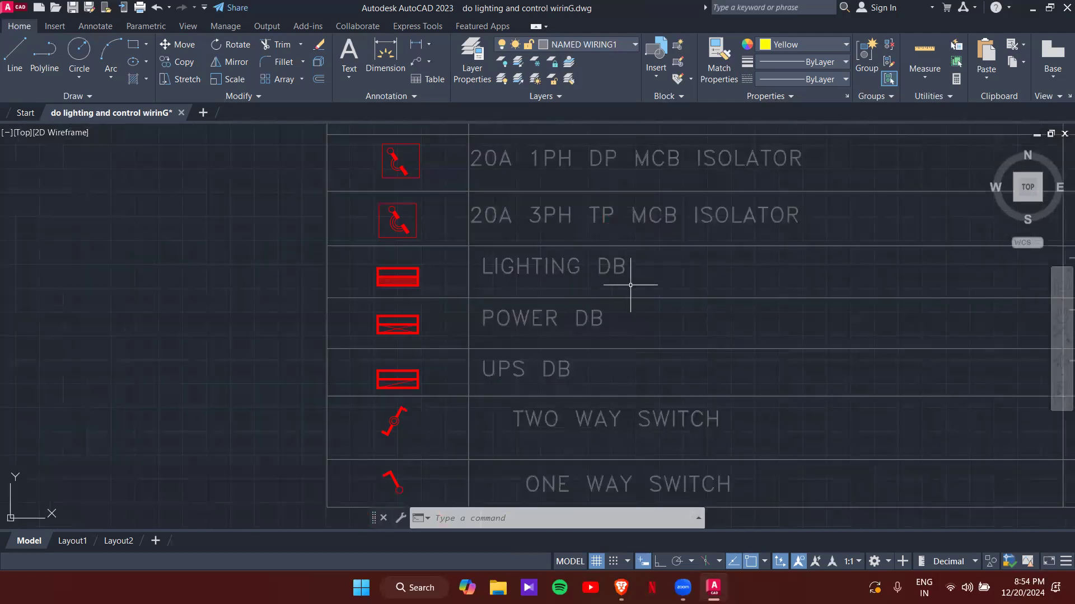
{"action": "left_click", "coordinate": [397, 282]}
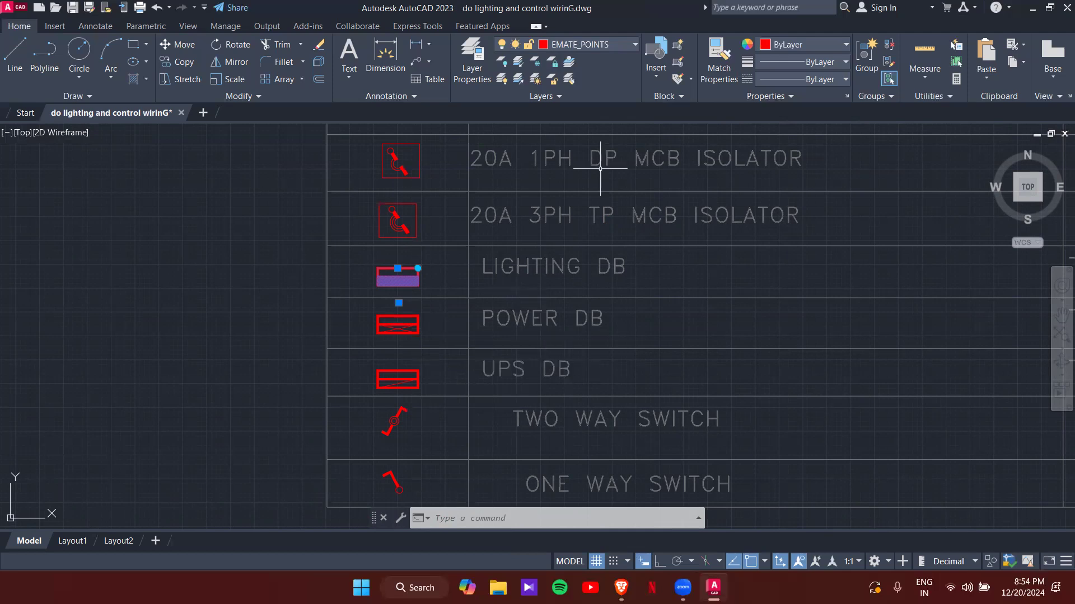
- Copy the LIGHTING DB symbol from its base point toward the dining-room wall by B1–B3
{"action": "type", "text": "co"}
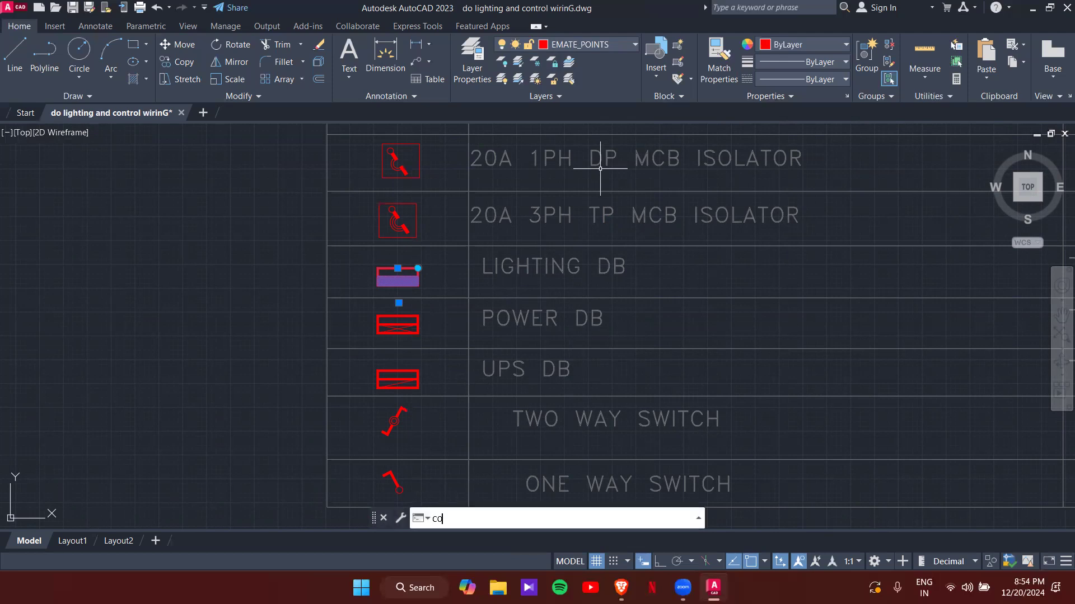
{"action": "key", "text": "Return"}
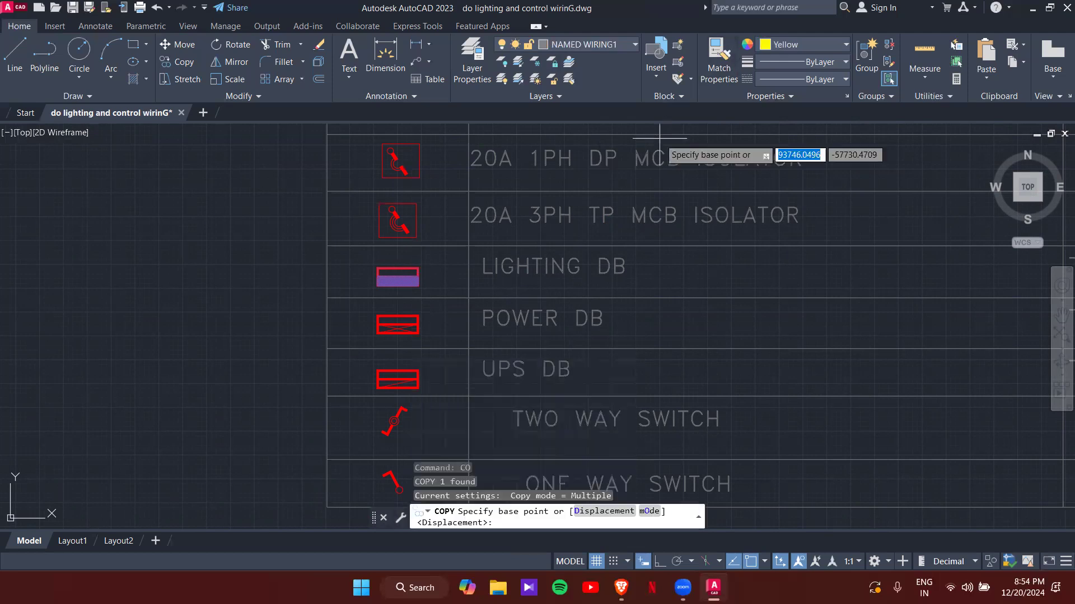
{"action": "left_click", "coordinate": [396, 273]}
{"action": "scroll", "coordinate": [197, 355], "scroll_direction": "down", "scroll_amount": 8}
{"action": "scroll", "coordinate": [387, 323], "scroll_direction": "up", "scroll_amount": 10}
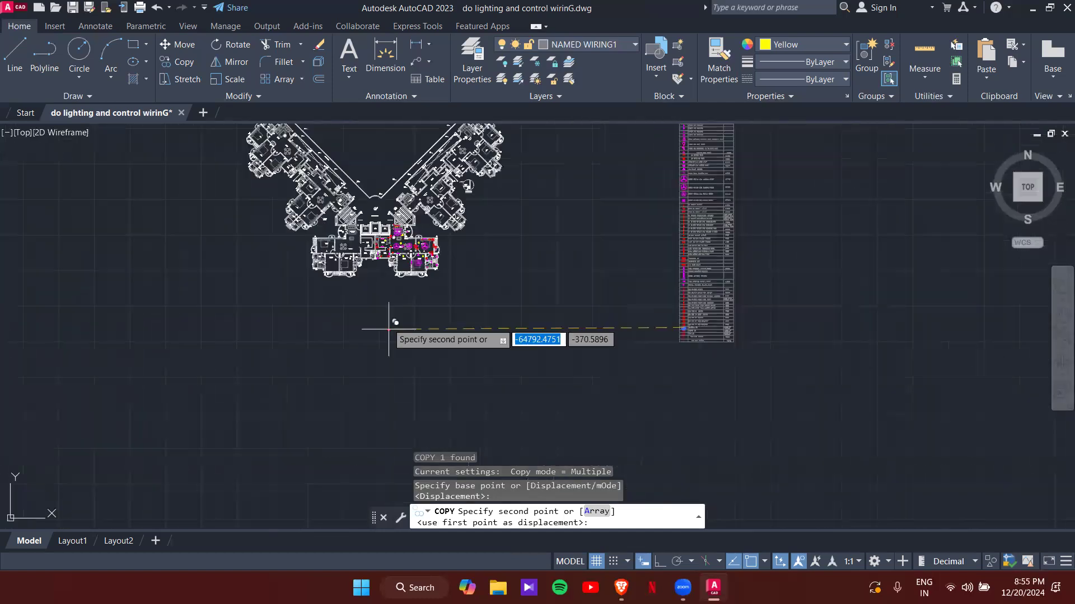
{"action": "middle_click_drag", "start_coordinate": [410, 353], "coordinate": [390, 229]}
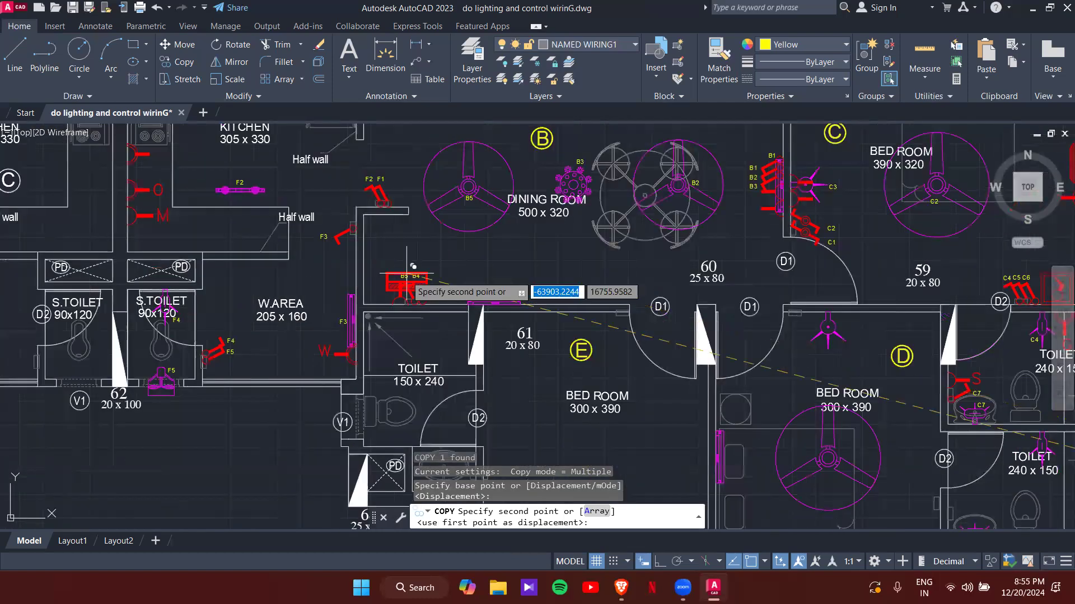
{"action": "scroll", "coordinate": [391, 268], "scroll_direction": "down", "scroll_amount": 4}
{"action": "middle_click_drag", "start_coordinate": [452, 133], "coordinate": [478, 250]}
{"action": "scroll", "coordinate": [478, 250], "scroll_direction": "up", "scroll_amount": 2}
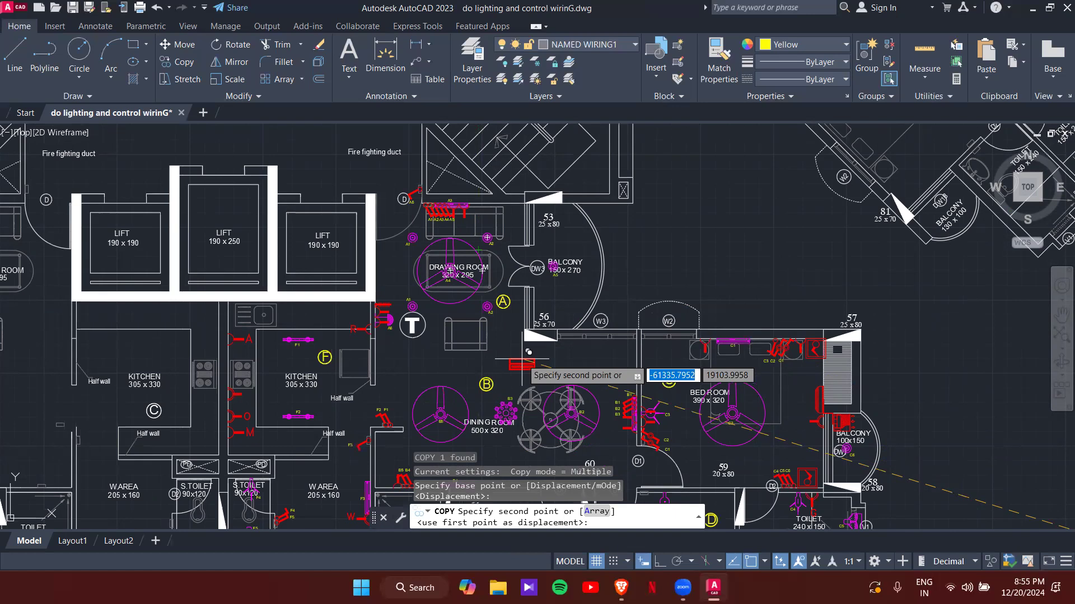
{"action": "scroll", "coordinate": [528, 355], "scroll_direction": "up", "scroll_amount": 4}
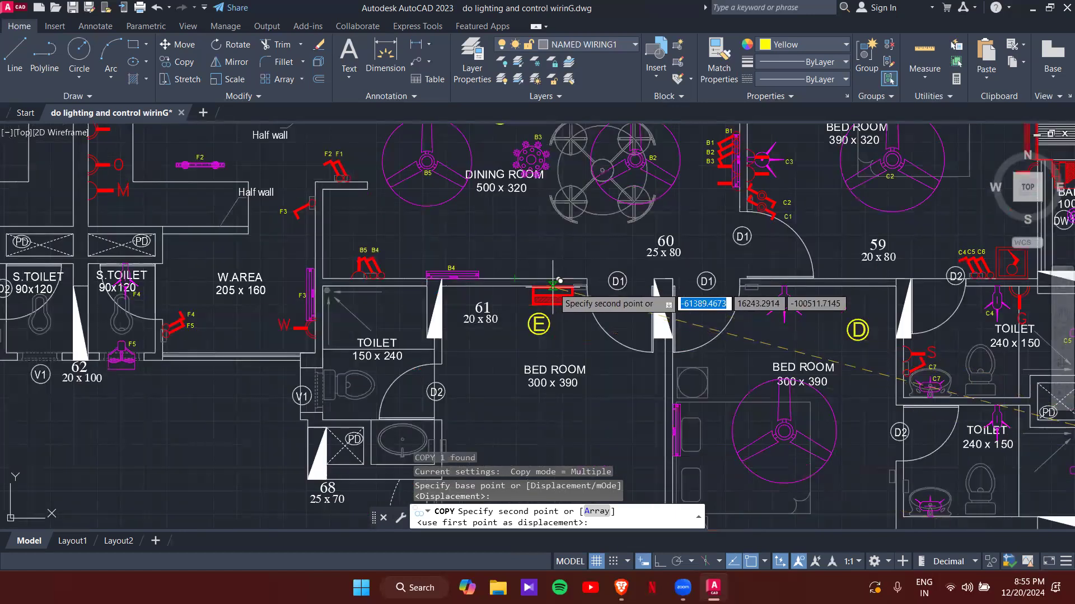
{"action": "mouse_move", "coordinate": [553, 242]}
{"action": "middle_mouse_down"}
{"action": "mouse_move", "coordinate": [559, 374]}
{"action": "mouse_move", "coordinate": [549, 421]}
{"action": "middle_mouse_up"}
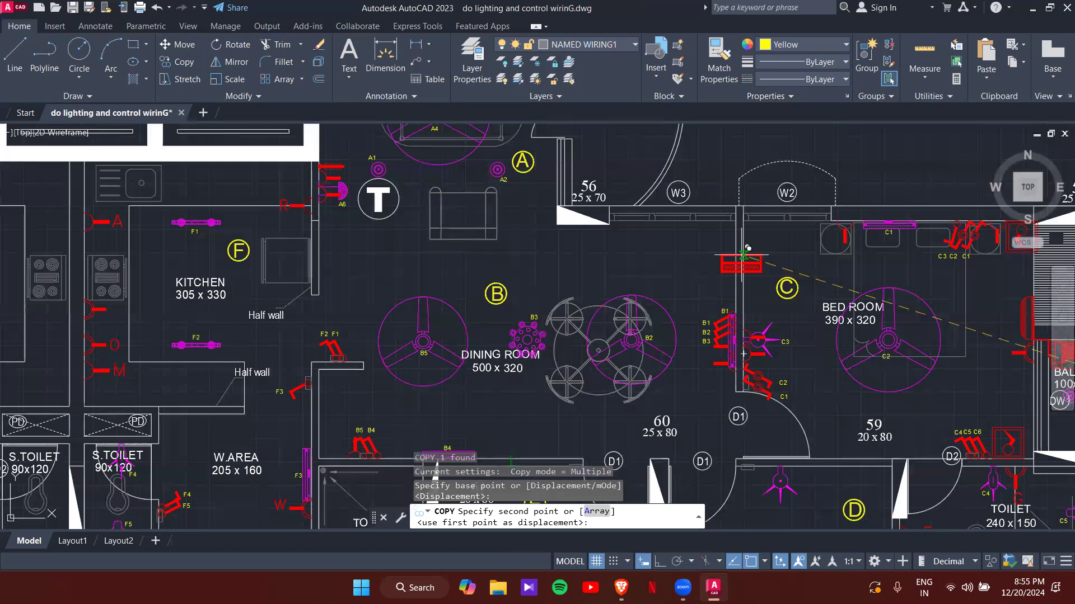
{"action": "middle_click_drag", "start_coordinate": [300, 380], "coordinate": [332, 511]}
{"action": "scroll", "coordinate": [353, 372], "scroll_direction": "up", "scroll_amount": 3}
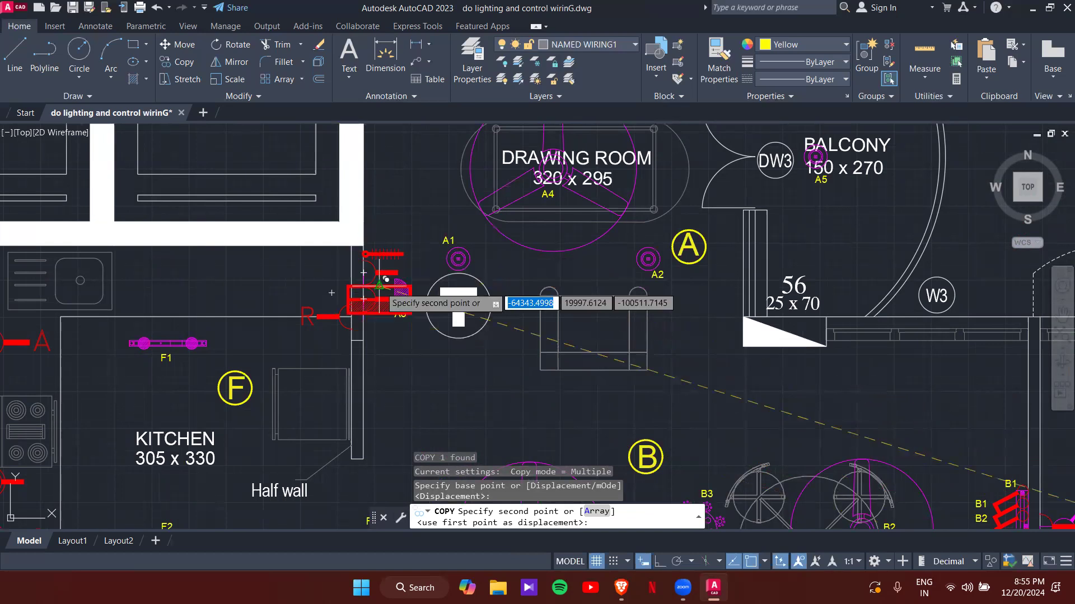
{"action": "middle_click_drag", "start_coordinate": [406, 283], "coordinate": [433, 414]}
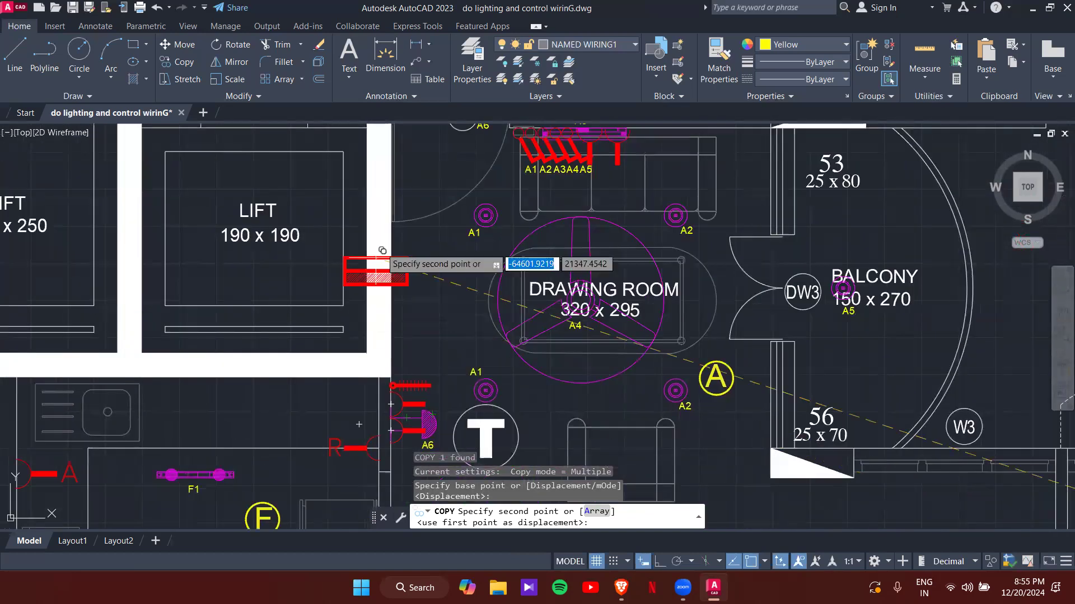
{"action": "mouse_move", "coordinate": [502, 288]}
{"action": "middle_mouse_down"}
{"action": "mouse_move", "coordinate": [475, 321]}
{"action": "mouse_move", "coordinate": [402, 353]}
{"action": "middle_mouse_up"}
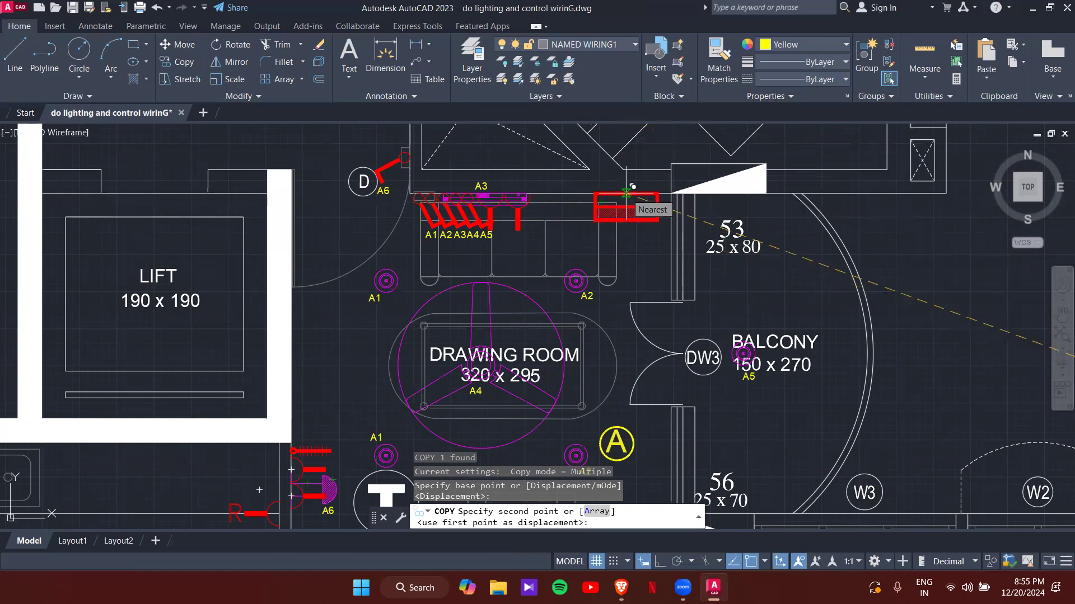
{"action": "scroll", "coordinate": [616, 251], "scroll_direction": "down", "scroll_amount": 5}
{"action": "middle_click_drag", "start_coordinate": [590, 296], "coordinate": [588, 169]}
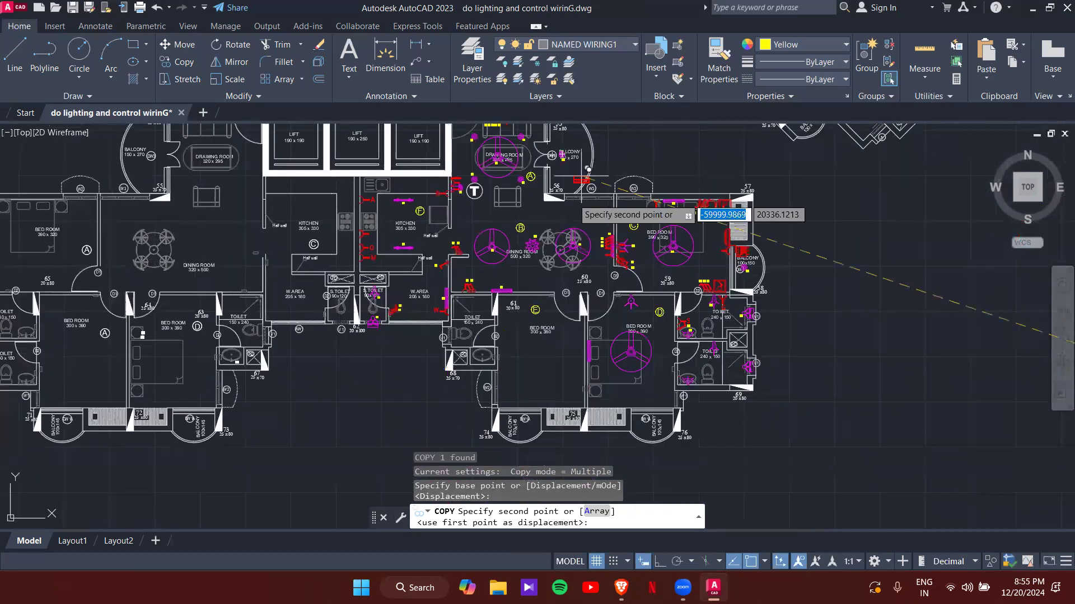
{"action": "scroll", "coordinate": [560, 246], "scroll_direction": "up", "scroll_amount": 4}
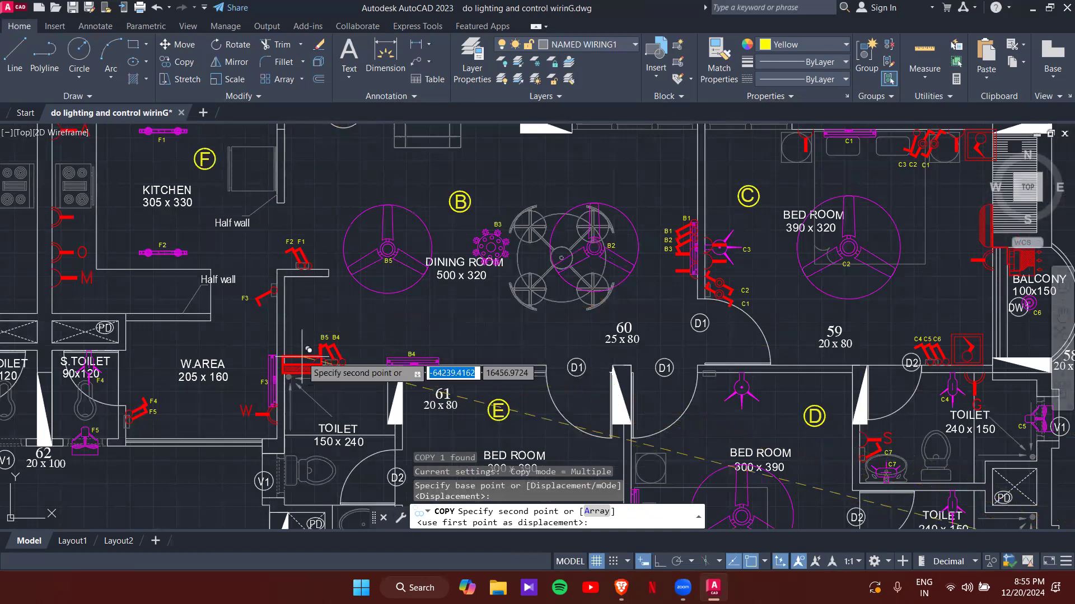
{"action": "middle_click_drag", "start_coordinate": [585, 259], "coordinate": [585, 320]}
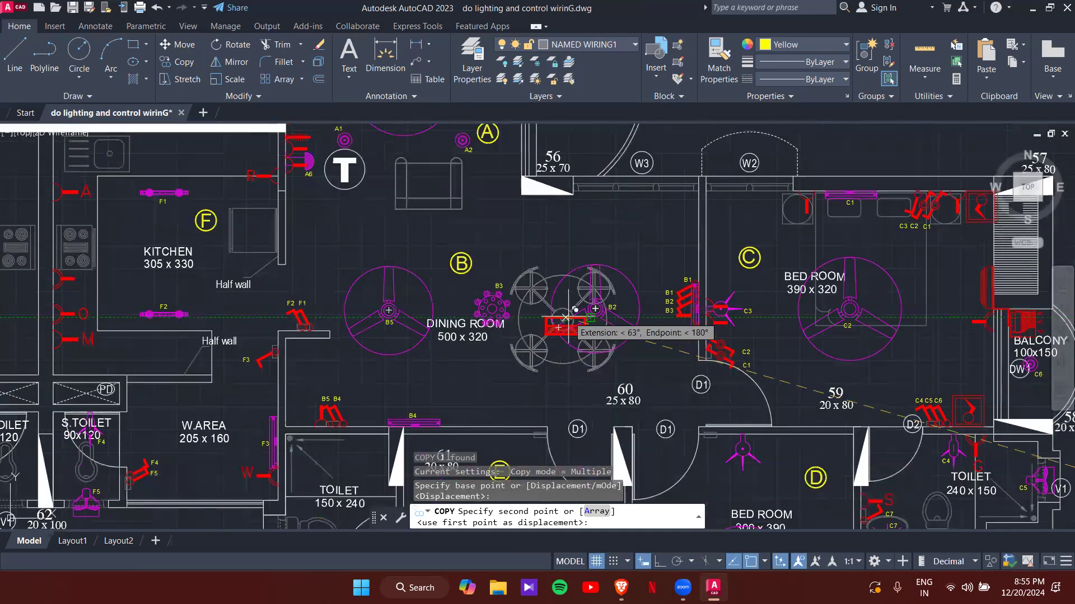
{"action": "scroll", "coordinate": [613, 230], "scroll_direction": "up", "scroll_amount": 2}
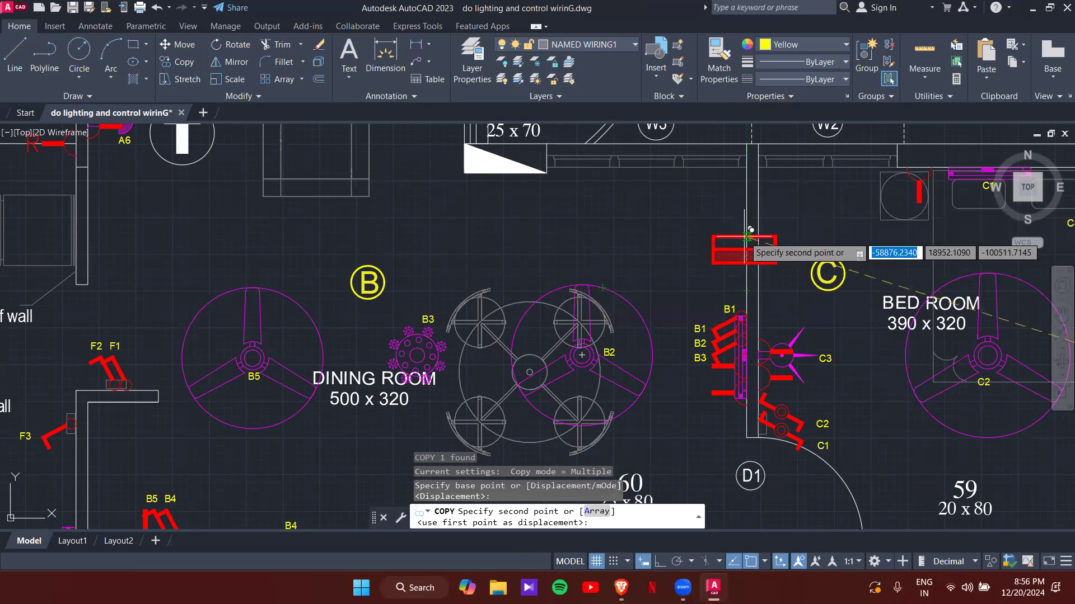
- Select the red board symbol by the bedroom wall and rotate it into place
{"action": "key", "text": "Escape"}
{"action": "left_click", "coordinate": [768, 258]}
{"action": "left_click", "coordinate": [770, 258]}
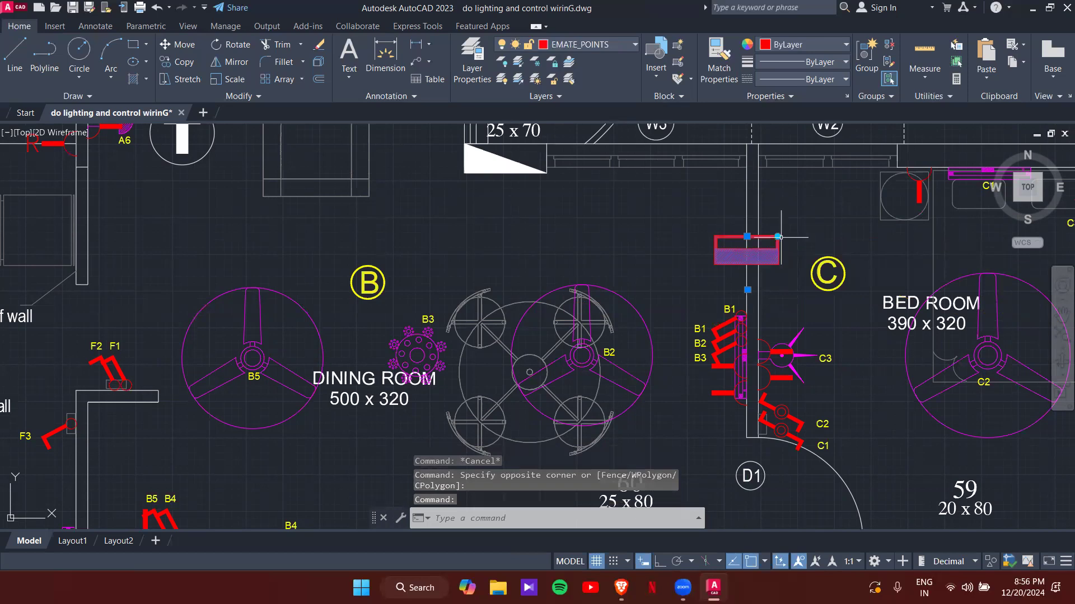
{"action": "left_click", "coordinate": [778, 237]}
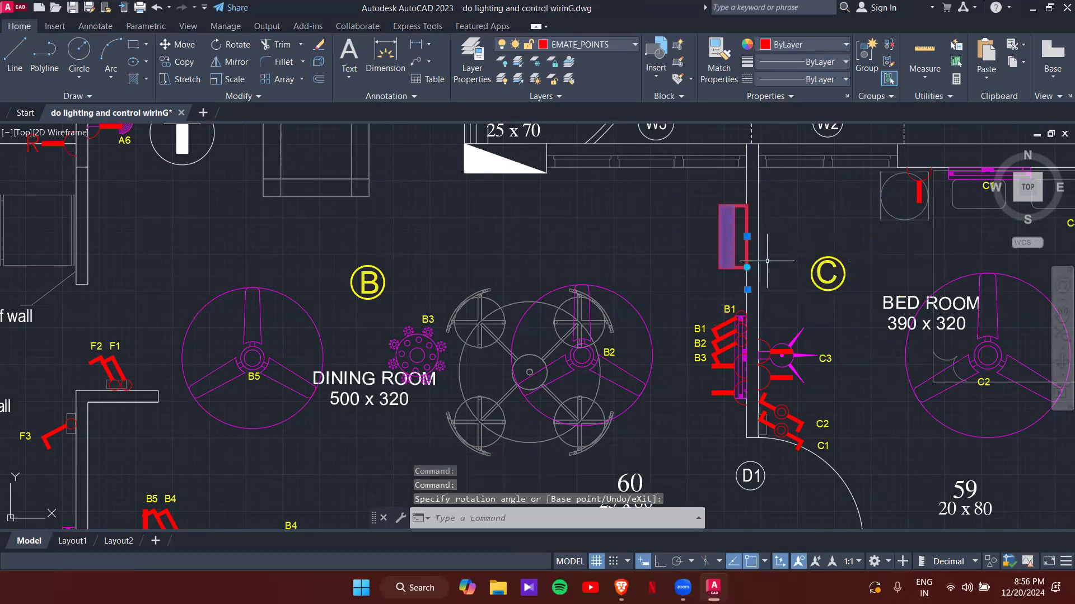
{"action": "key", "text": "Escape"}
{"action": "key", "text": "Escape"}
{"action": "scroll", "coordinate": [728, 187], "scroll_direction": "up", "scroll_amount": 4}
{"action": "scroll", "coordinate": [730, 227], "scroll_direction": "down", "scroll_amount": 8}
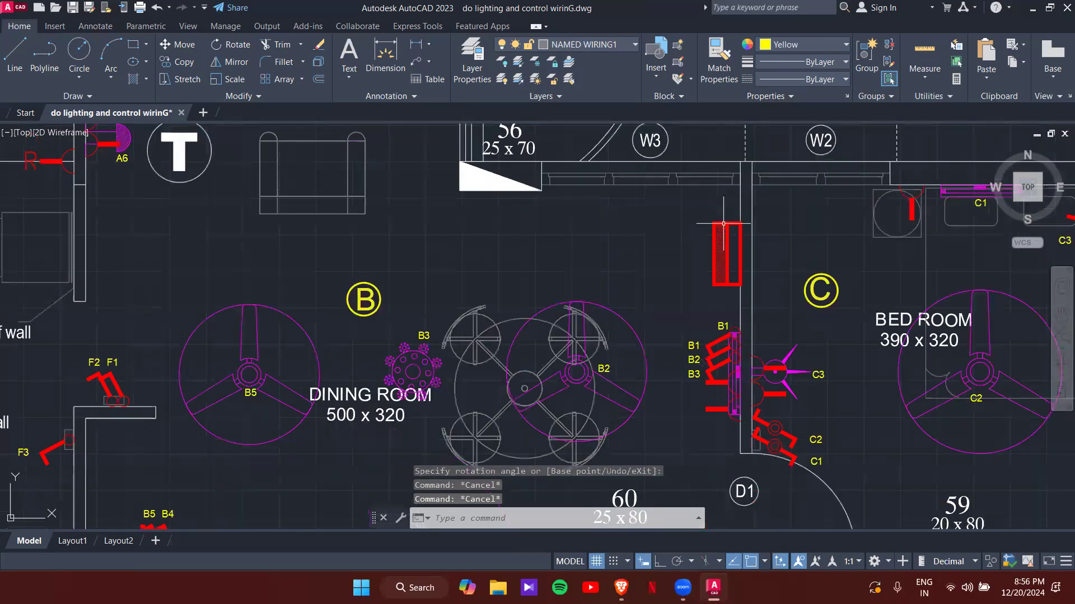
{"action": "middle_click_drag", "start_coordinate": [551, 224], "coordinate": [579, 309]}
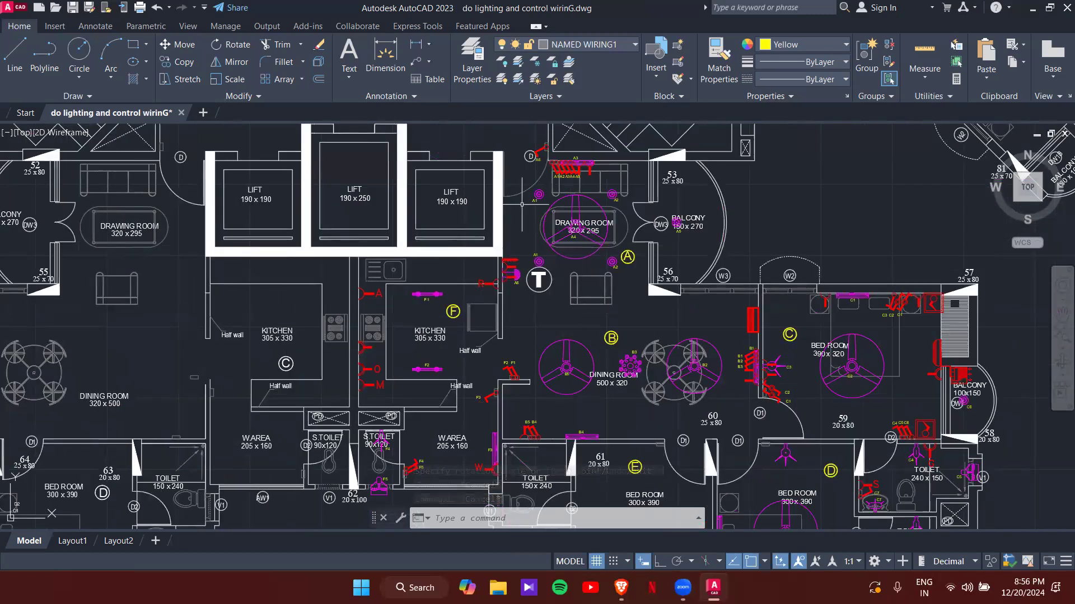
{"action": "scroll", "coordinate": [700, 295], "scroll_direction": "up", "scroll_amount": 4}
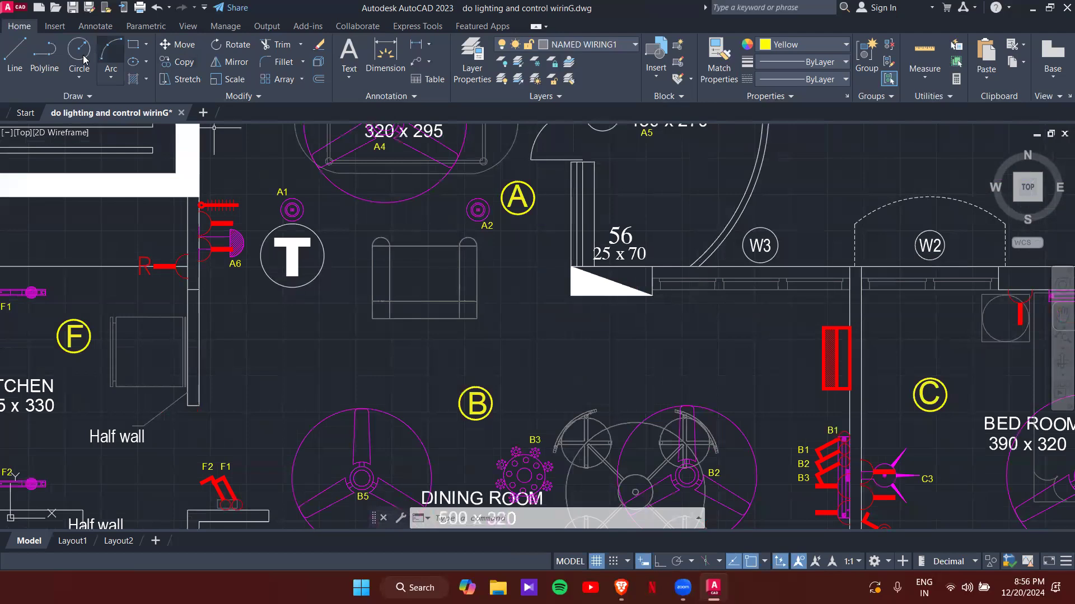
- Set the current colour to Red for a new polyline wiring run
{"action": "left_click", "coordinate": [44, 53]}
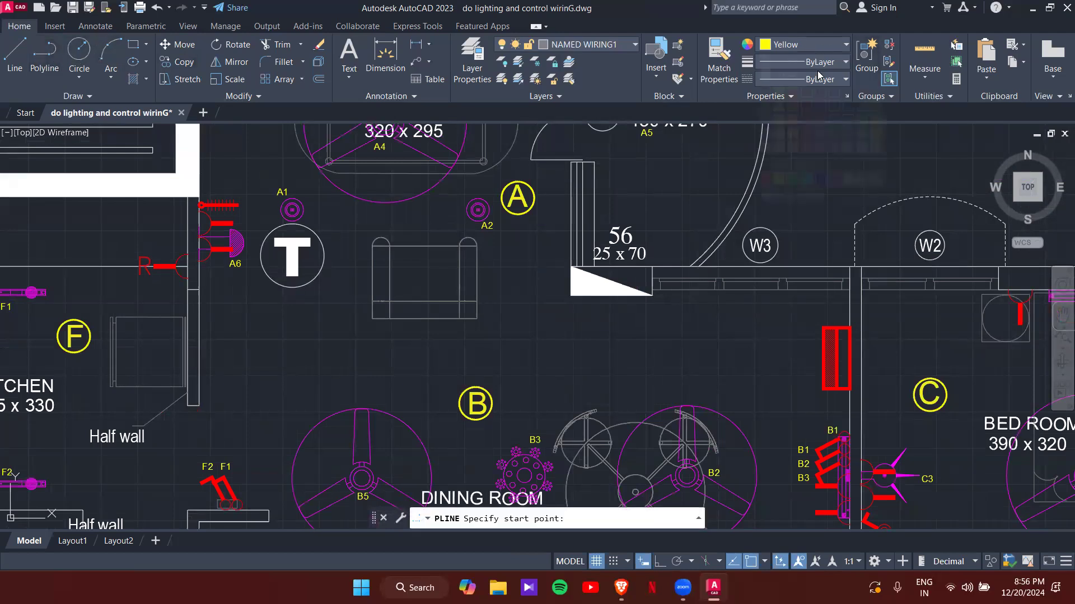
{"action": "left_click", "coordinate": [806, 45]}
{"action": "left_click", "coordinate": [768, 178]}
{"action": "scroll", "coordinate": [827, 333], "scroll_direction": "up", "scroll_amount": 2}
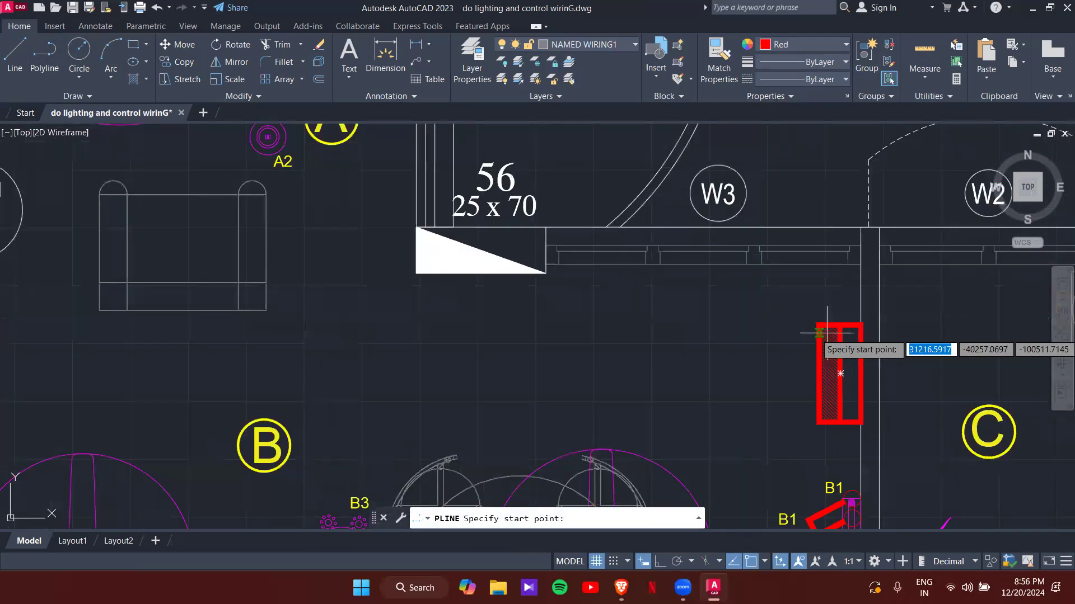
{"action": "scroll", "coordinate": [826, 332], "scroll_direction": "up", "scroll_amount": 2}
{"action": "scroll", "coordinate": [812, 333], "scroll_direction": "up", "scroll_amount": 3}
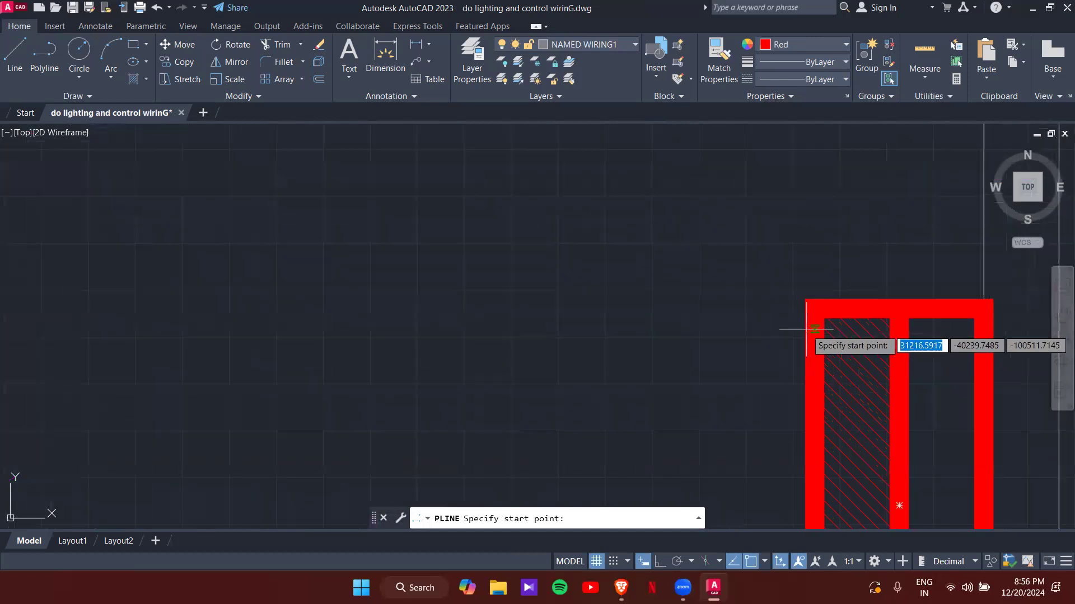
- With Ortho on, draw the wire from the distribution board left, then up to switches A1–A5
{"action": "left_click", "coordinate": [807, 329]}
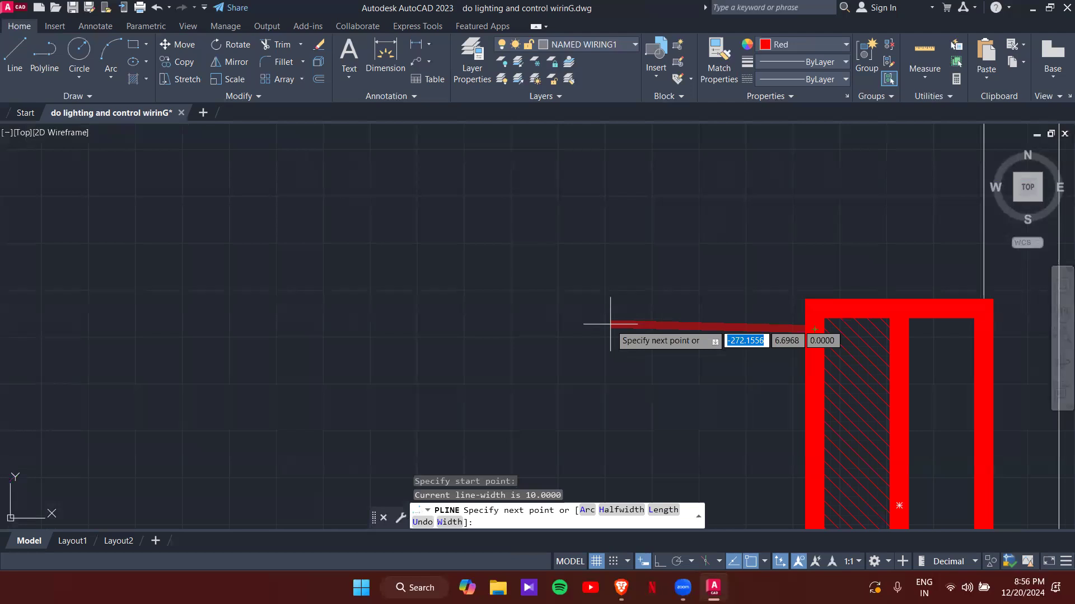
{"action": "key", "text": "F8"}
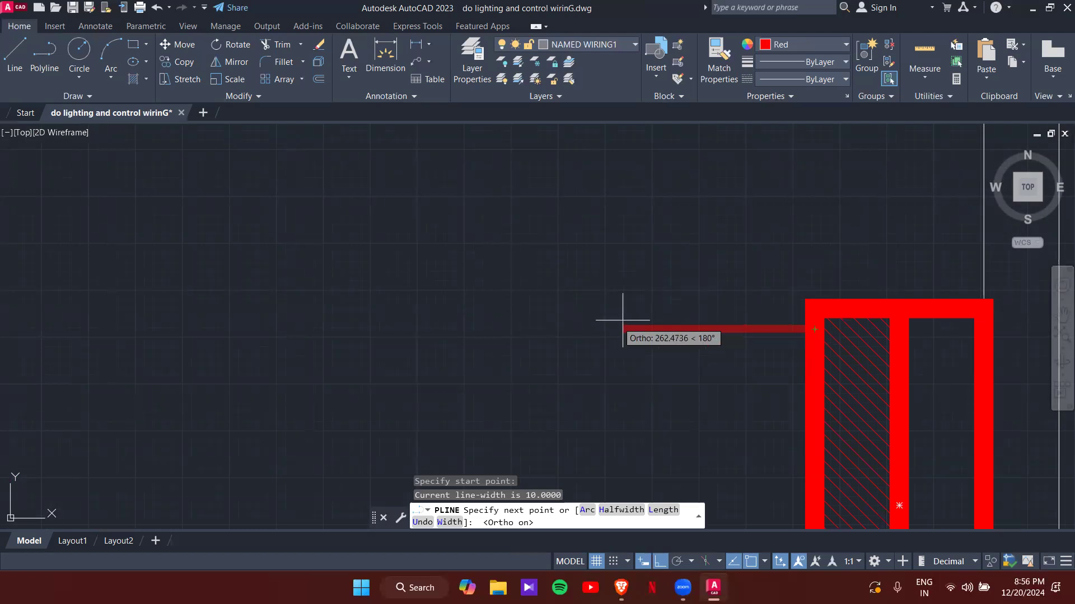
{"action": "scroll", "coordinate": [687, 330], "scroll_direction": "down", "scroll_amount": 4}
{"action": "scroll", "coordinate": [460, 315], "scroll_direction": "down", "scroll_amount": 3}
{"action": "middle_click_drag", "start_coordinate": [460, 317], "coordinate": [652, 338]}
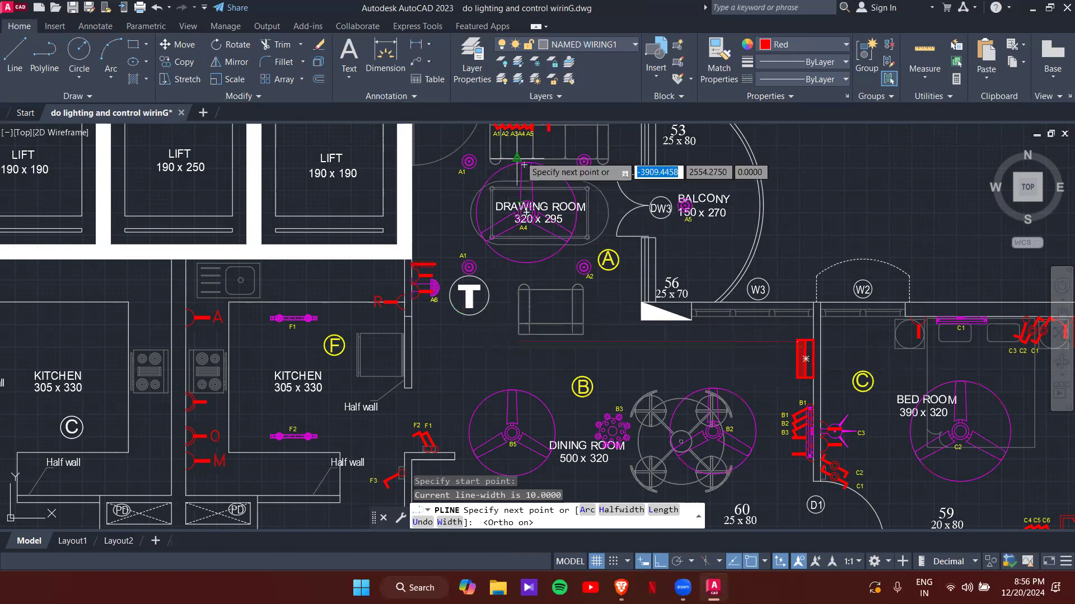
{"action": "left_click", "coordinate": [505, 343]}
{"action": "middle_click_drag", "start_coordinate": [514, 265], "coordinate": [511, 390]}
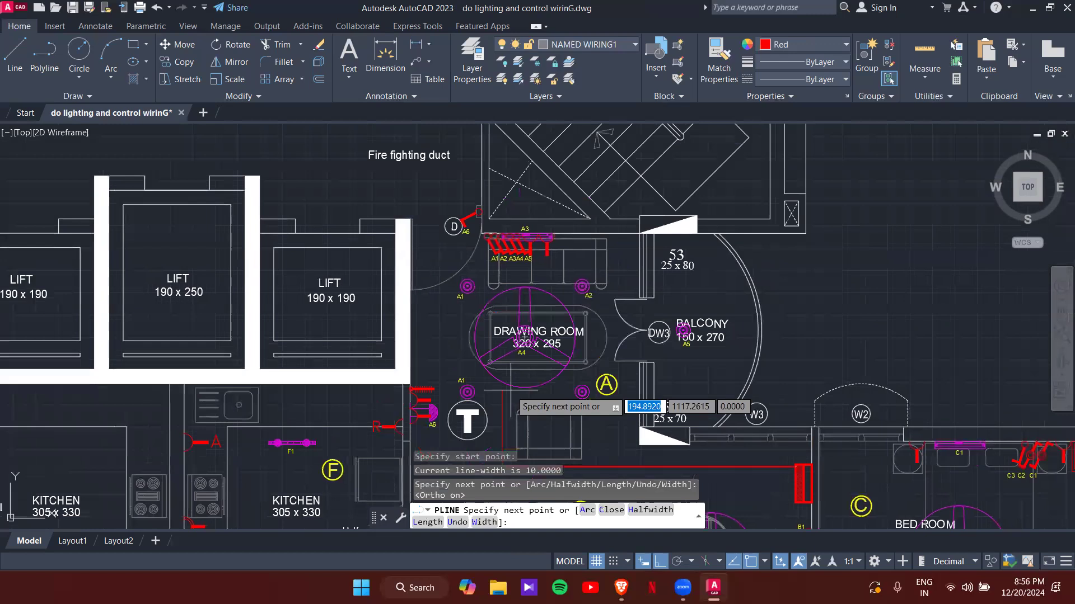
{"action": "scroll", "coordinate": [534, 241], "scroll_direction": "up", "scroll_amount": 4}
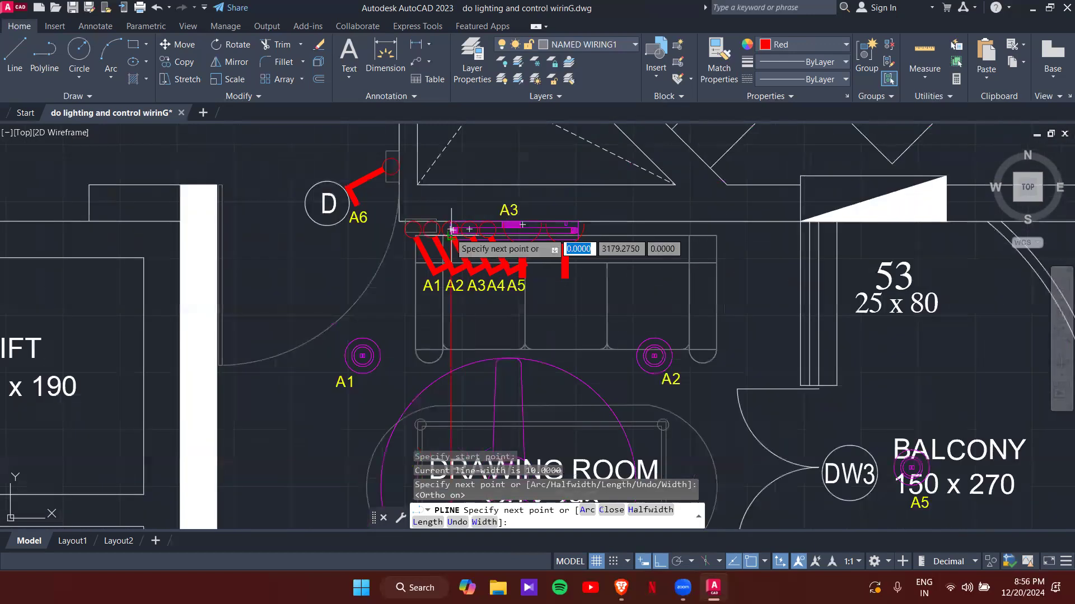
{"action": "scroll", "coordinate": [451, 226], "scroll_direction": "up", "scroll_amount": 5}
{"action": "left_click", "coordinate": [454, 207]}
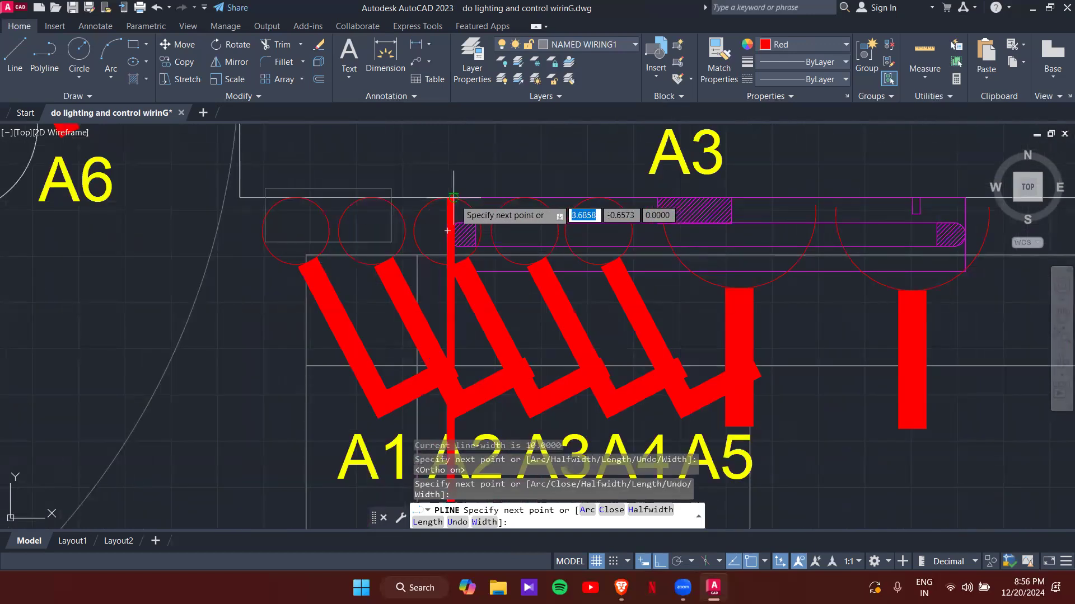
{"action": "key", "text": "Escape"}
{"action": "key", "text": "Escape"}
{"action": "scroll", "coordinate": [453, 199], "scroll_direction": "down", "scroll_amount": 9}
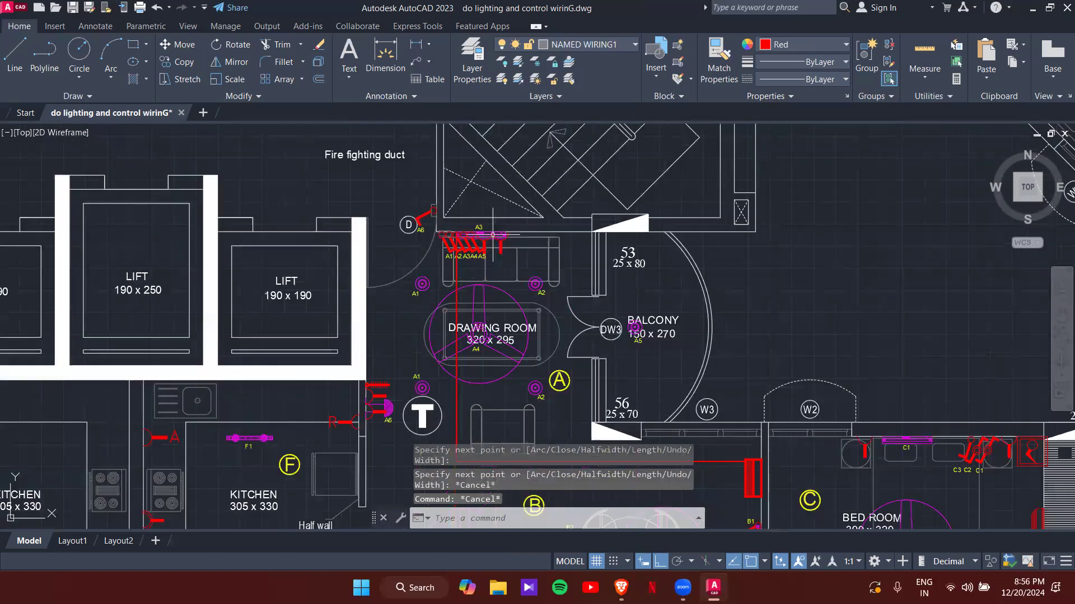
{"action": "scroll", "coordinate": [366, 210], "scroll_direction": "up", "scroll_amount": 3}
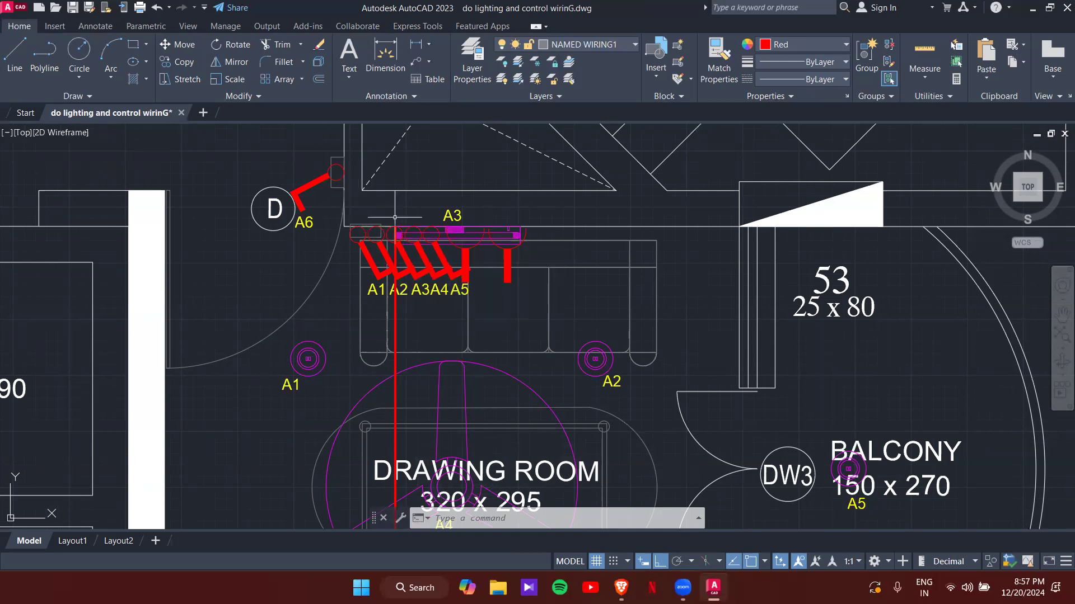
{"action": "scroll", "coordinate": [581, 297], "scroll_direction": "down", "scroll_amount": 1}
{"action": "middle_click_drag", "start_coordinate": [579, 336], "coordinate": [663, 128]}
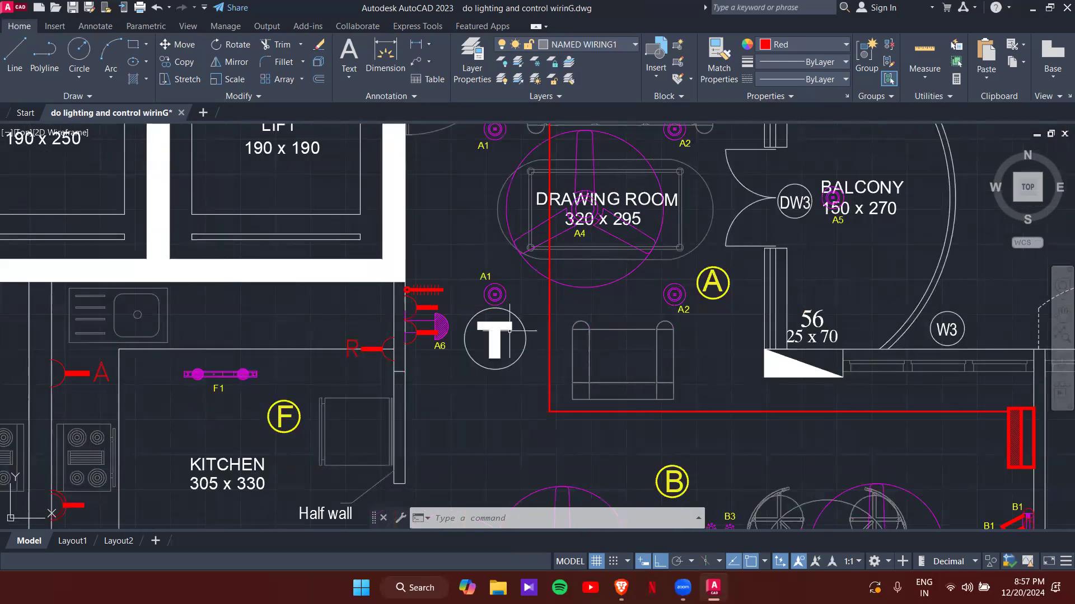
- Draw a red polyline branch from the vertical wire left to the A6 switch
{"action": "type", "text": "pl"}
{"action": "key", "text": "Return"}
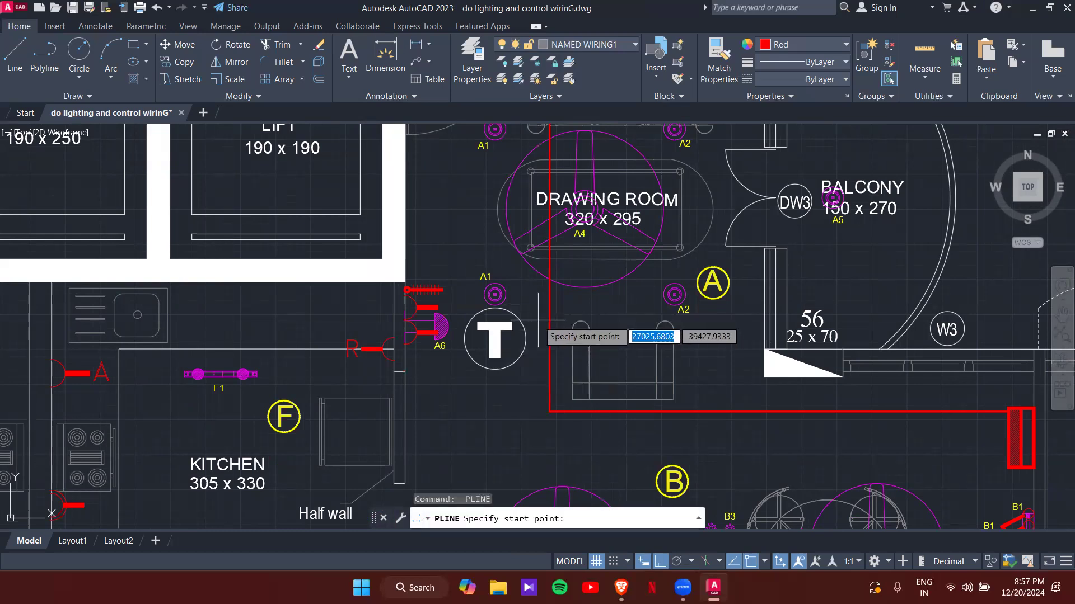
{"action": "left_click", "coordinate": [549, 318]}
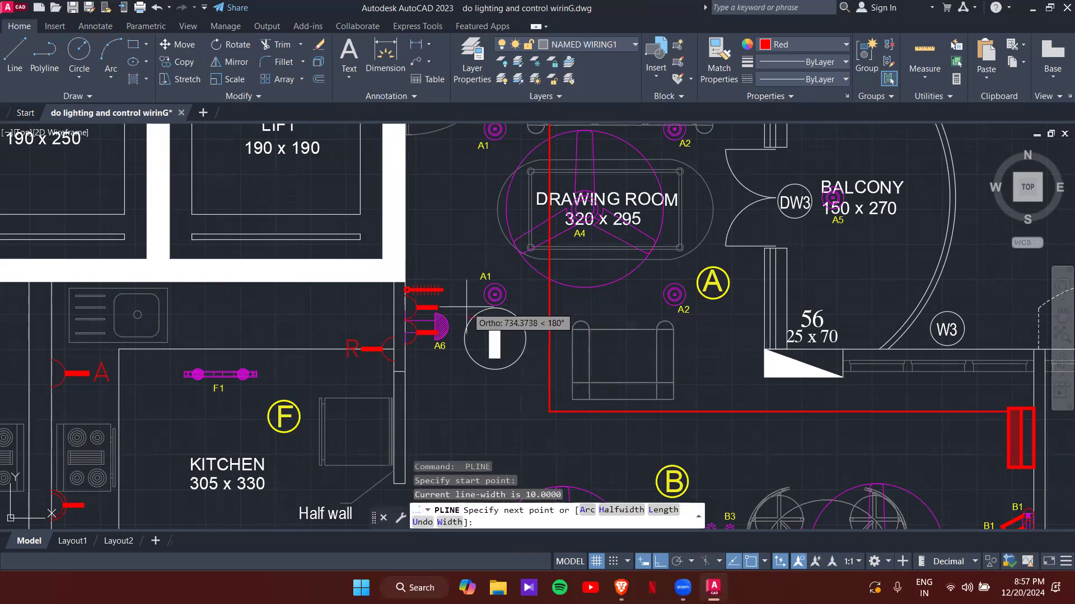
{"action": "scroll", "coordinate": [404, 317], "scroll_direction": "up", "scroll_amount": 4}
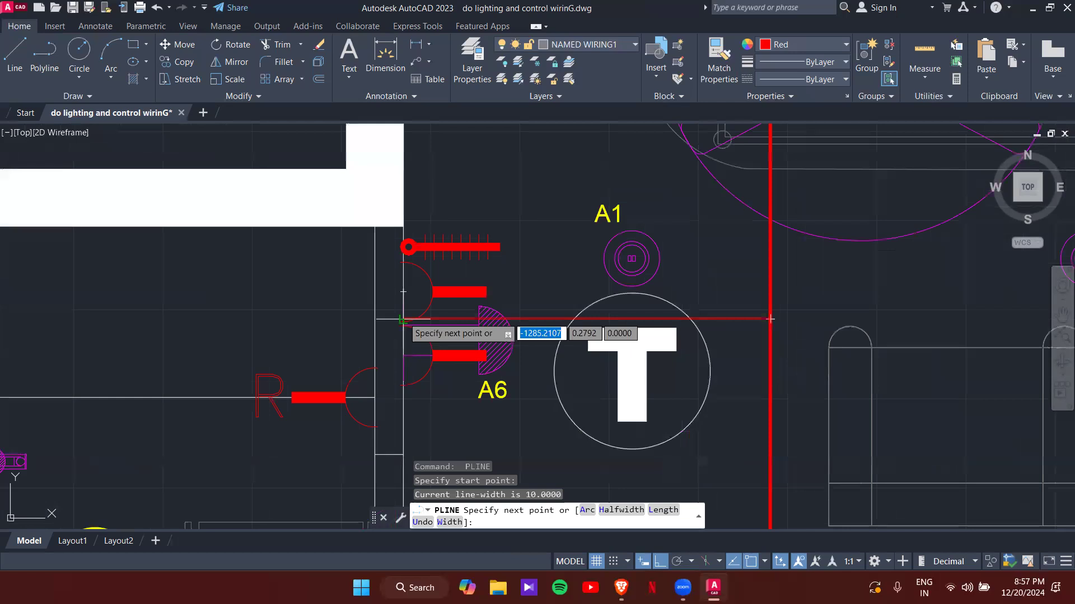
{"action": "left_click", "coordinate": [403, 319]}
{"action": "key", "text": "Escape"}
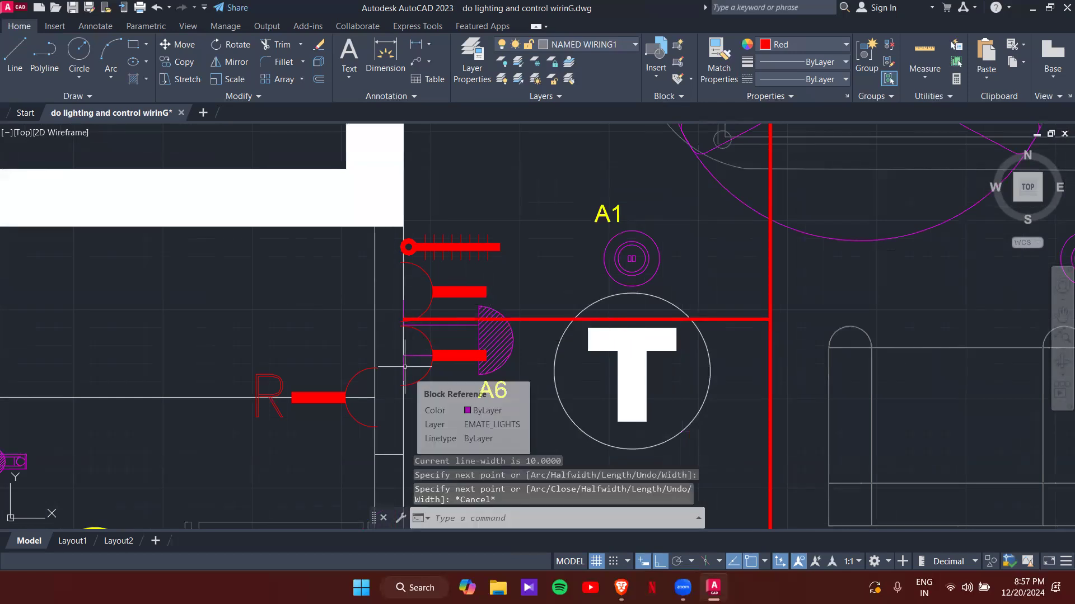
{"action": "scroll", "coordinate": [404, 365], "scroll_direction": "down", "scroll_amount": 6}
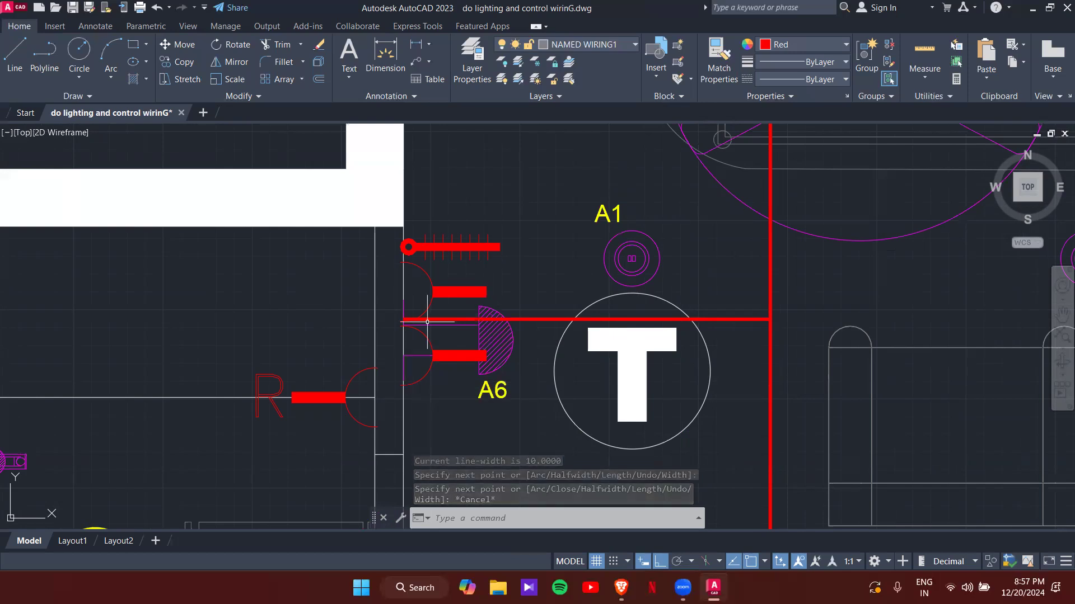
{"action": "middle_click_drag", "start_coordinate": [498, 356], "coordinate": [465, 457]}
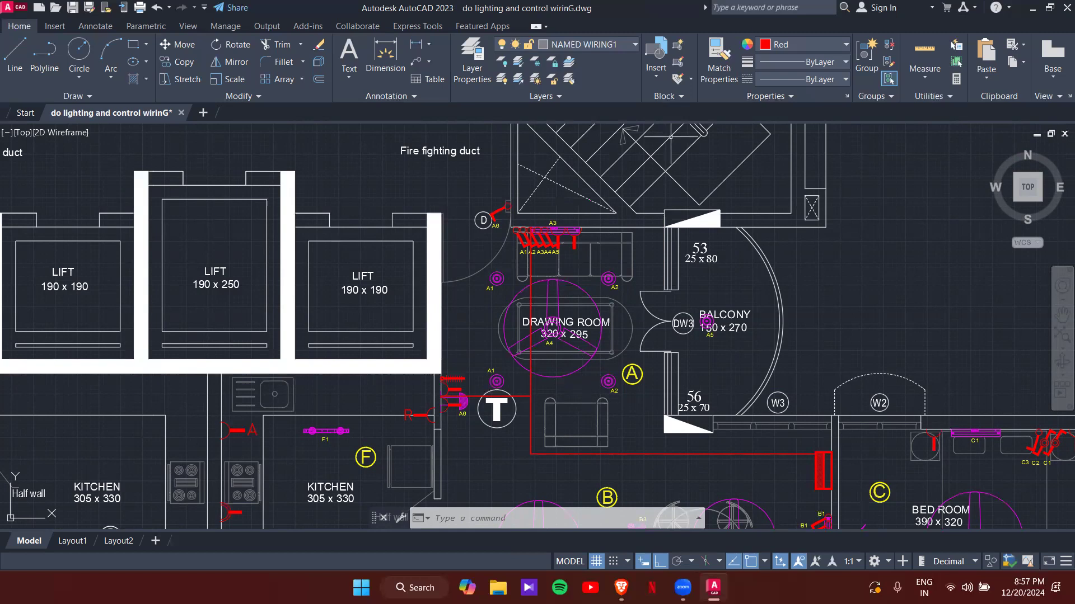
{"action": "scroll", "coordinate": [630, 395], "scroll_direction": "up", "scroll_amount": 4}
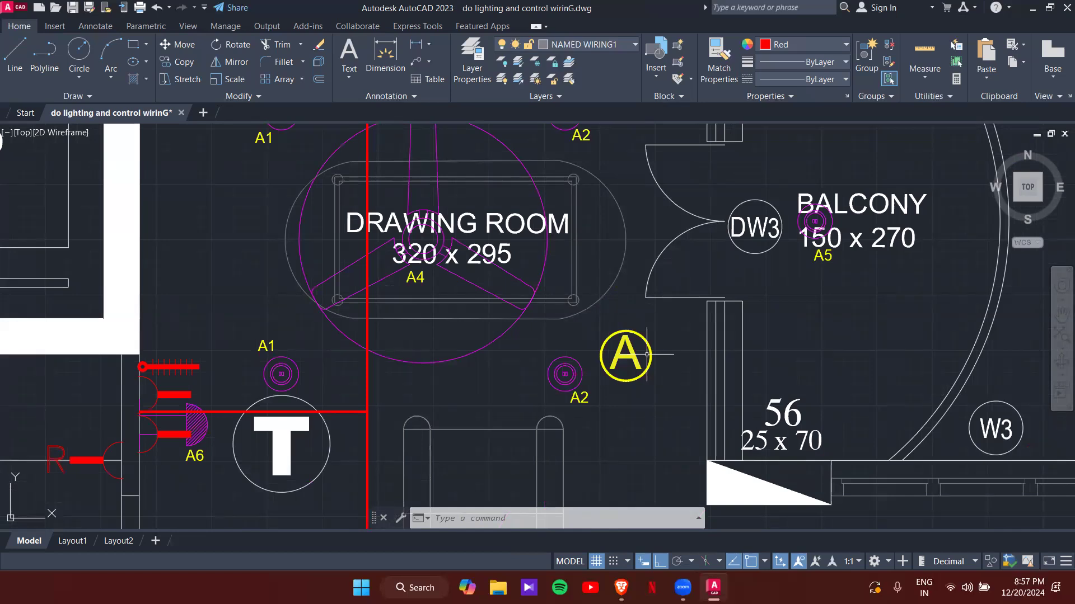
- Copy the yellow A circle marker to a spot just below the original
{"action": "left_click", "coordinate": [659, 390]}
{"action": "left_click", "coordinate": [632, 346]}
{"action": "type", "text": "co"}
{"action": "key", "text": "Return"}
{"action": "left_click", "coordinate": [651, 356]}
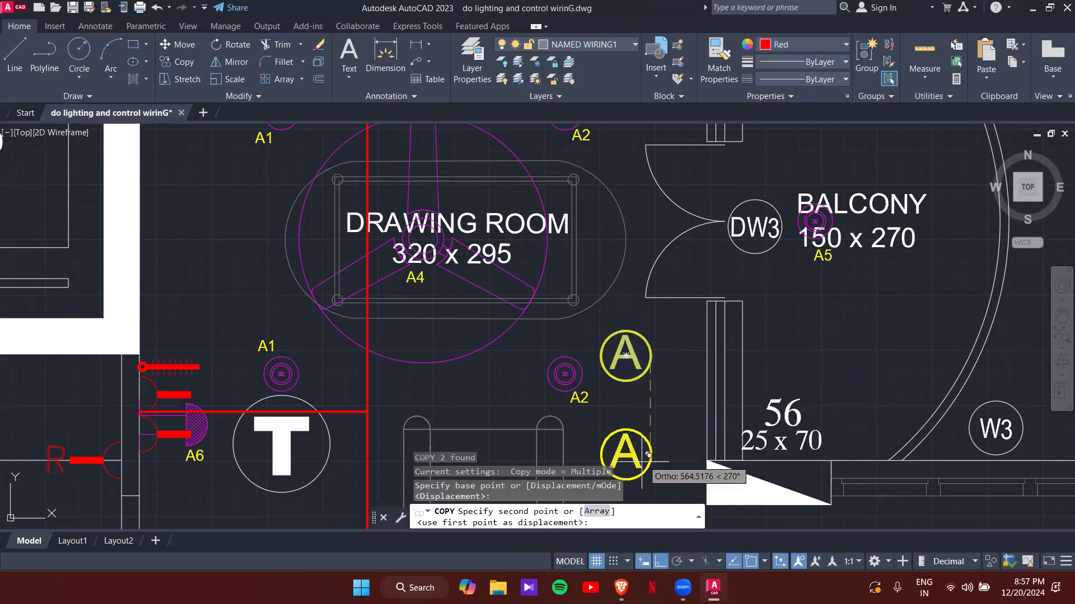
{"action": "left_click", "coordinate": [649, 454]}
{"action": "key", "text": "Escape"}
{"action": "middle_click_drag", "start_coordinate": [643, 465], "coordinate": [670, 369]}
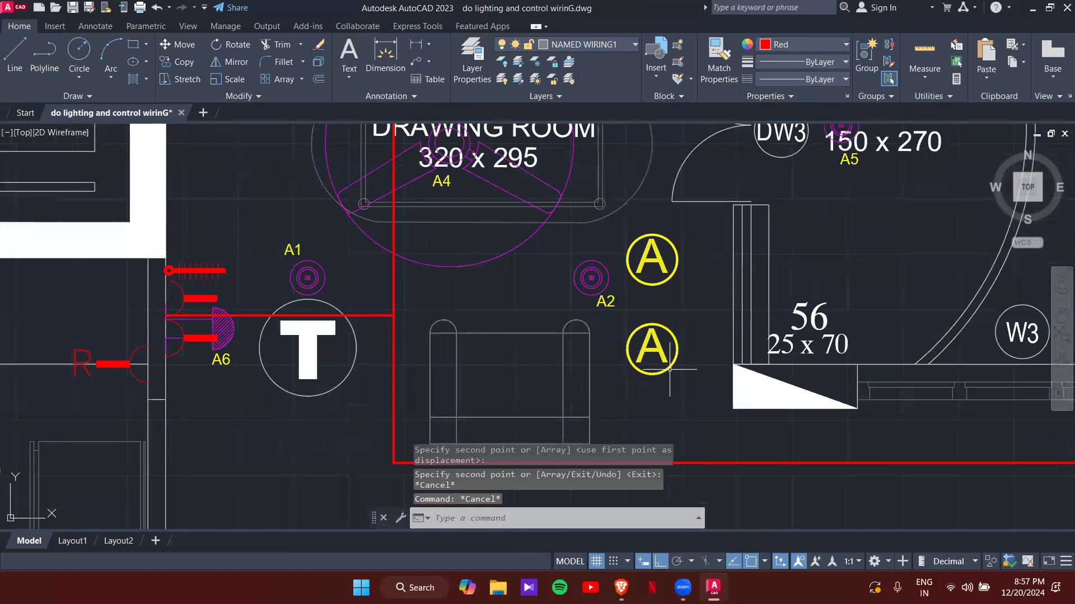
- Make the copied marker's circle red and edit its letter into a red J
{"action": "left_click", "coordinate": [669, 369]}
{"action": "left_click", "coordinate": [800, 44]}
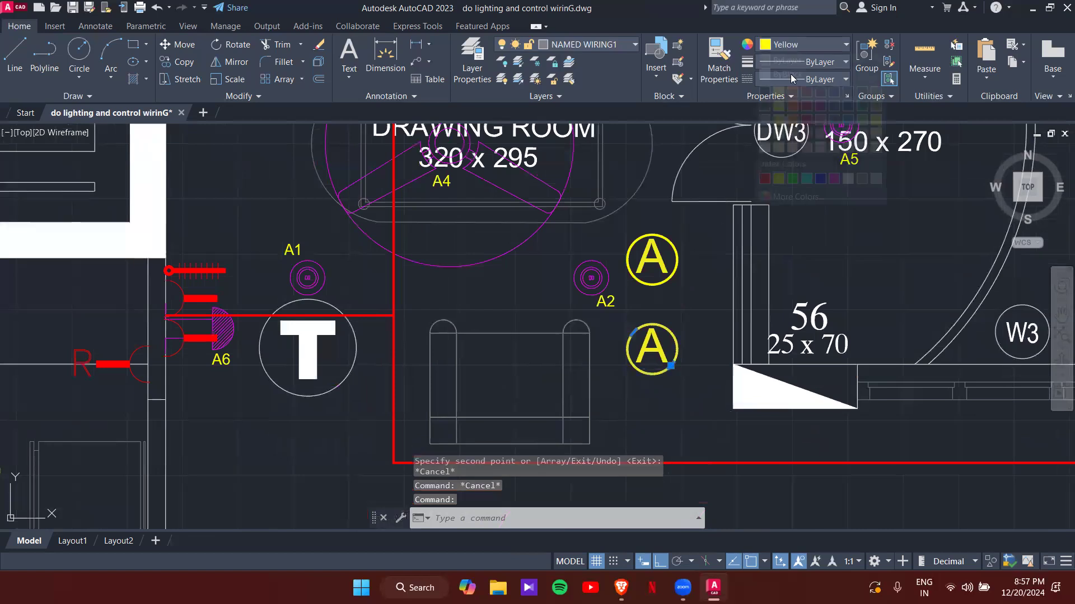
{"action": "left_click", "coordinate": [766, 179]}
{"action": "key", "text": "Escape"}
{"action": "left_click", "coordinate": [654, 354]}
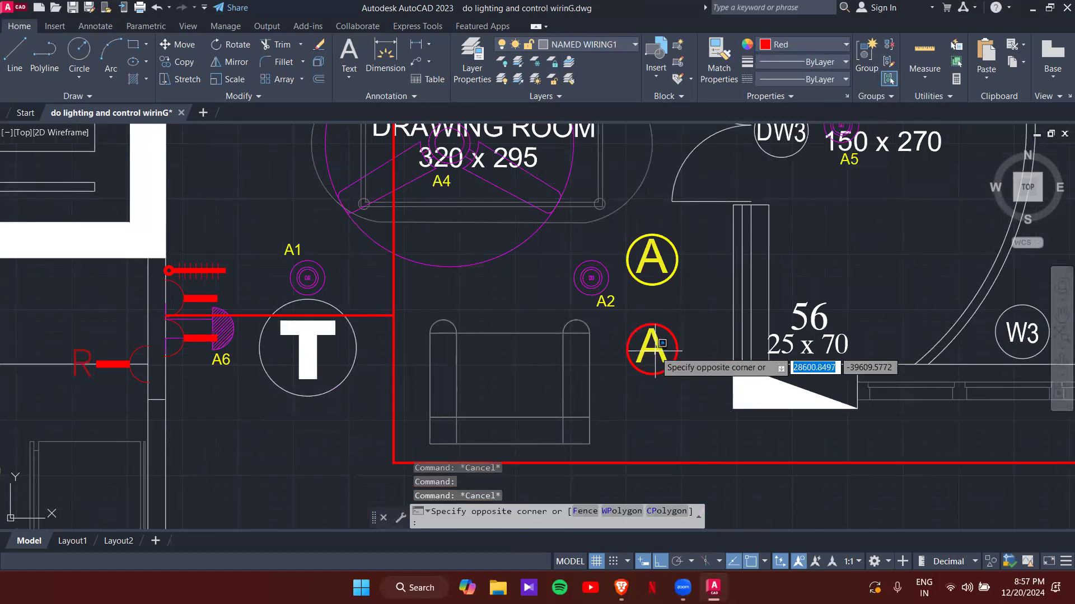
{"action": "left_click", "coordinate": [657, 350]}
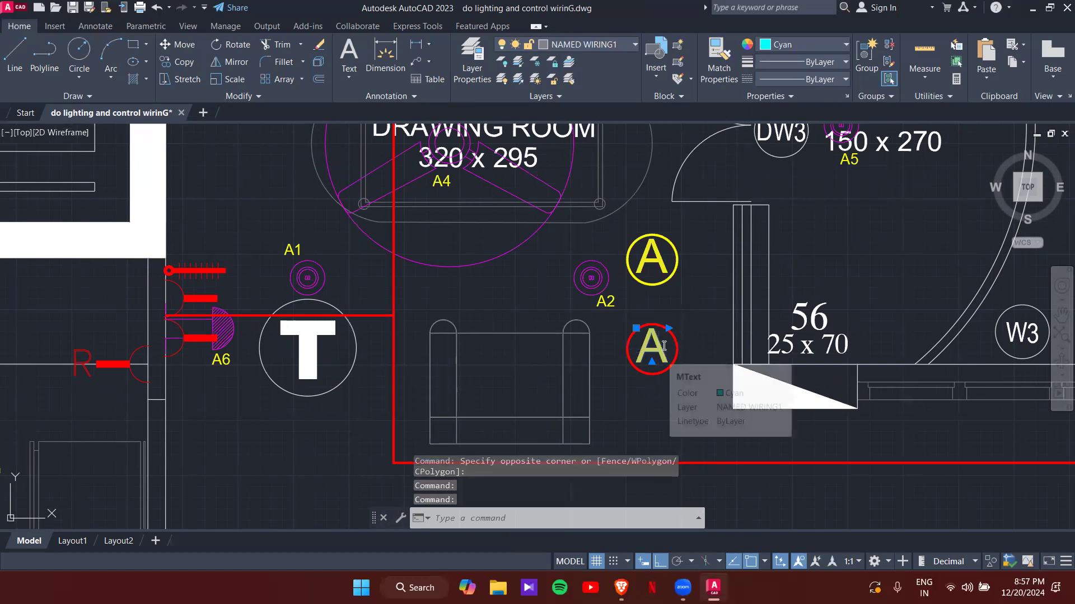
{"action": "double_click", "coordinate": [657, 348]}
{"action": "left_click", "coordinate": [409, 61]}
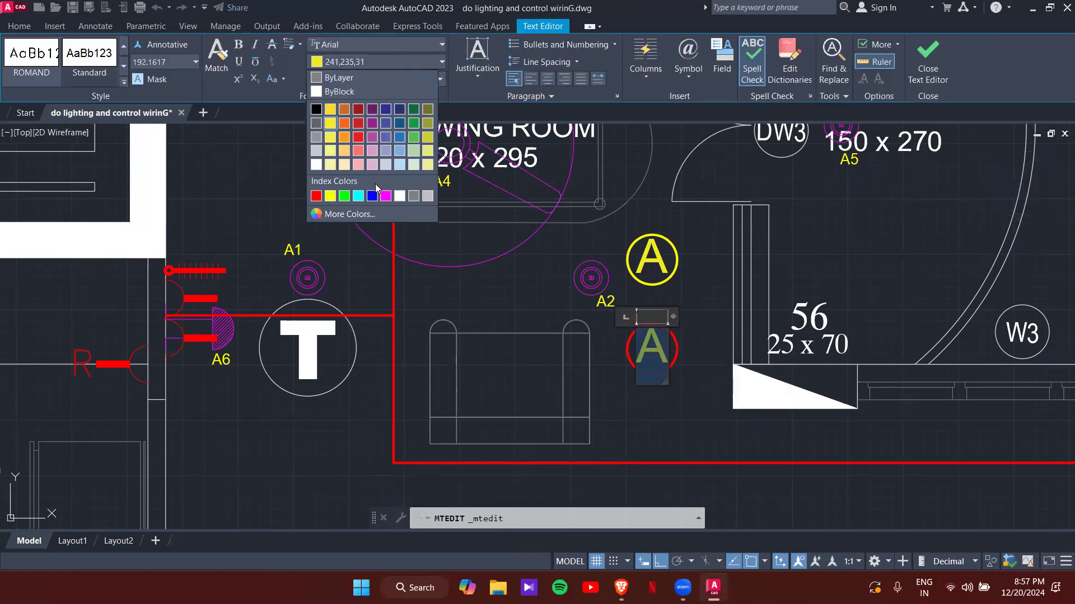
{"action": "left_click", "coordinate": [316, 195]}
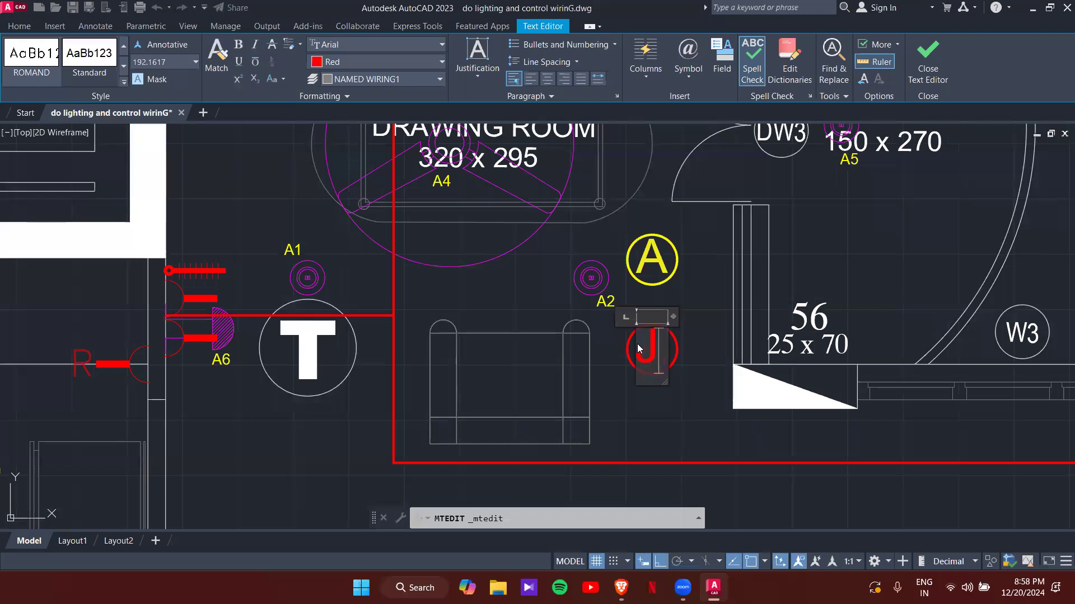
{"action": "left_click", "coordinate": [682, 354]}
- Grip-stretch the red ring to a smaller size
{"action": "scroll", "coordinate": [681, 353], "scroll_direction": "up", "scroll_amount": 2}
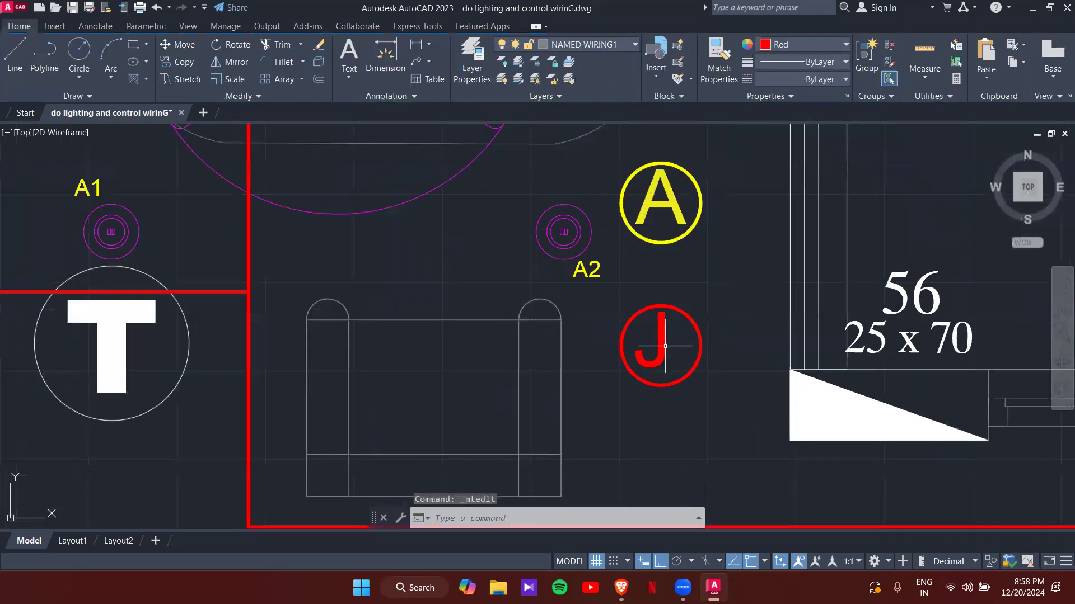
{"action": "left_click", "coordinate": [692, 316]}
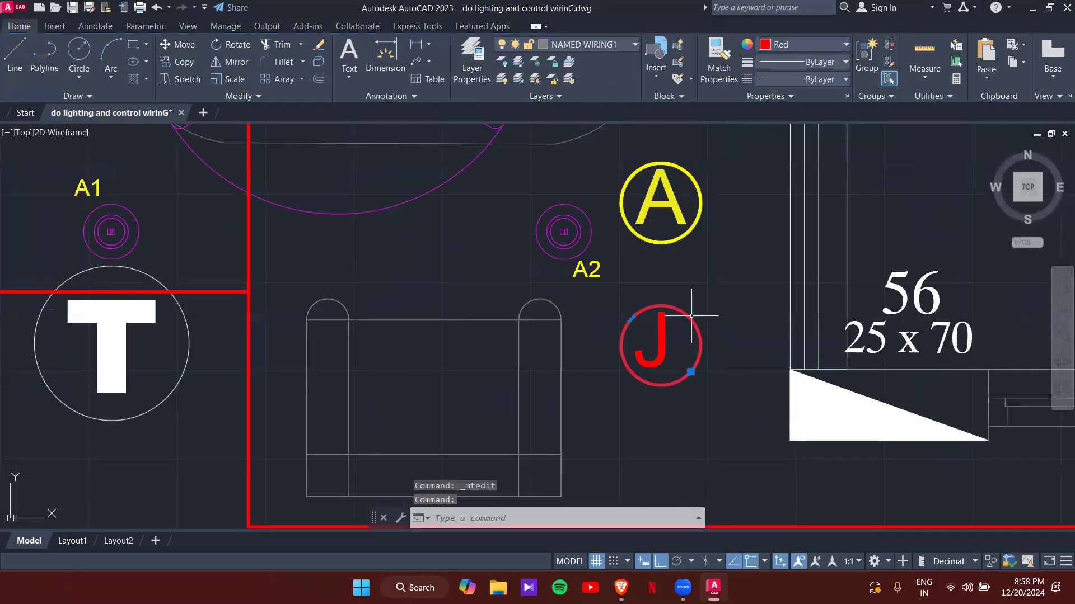
{"action": "left_click", "coordinate": [631, 319]}
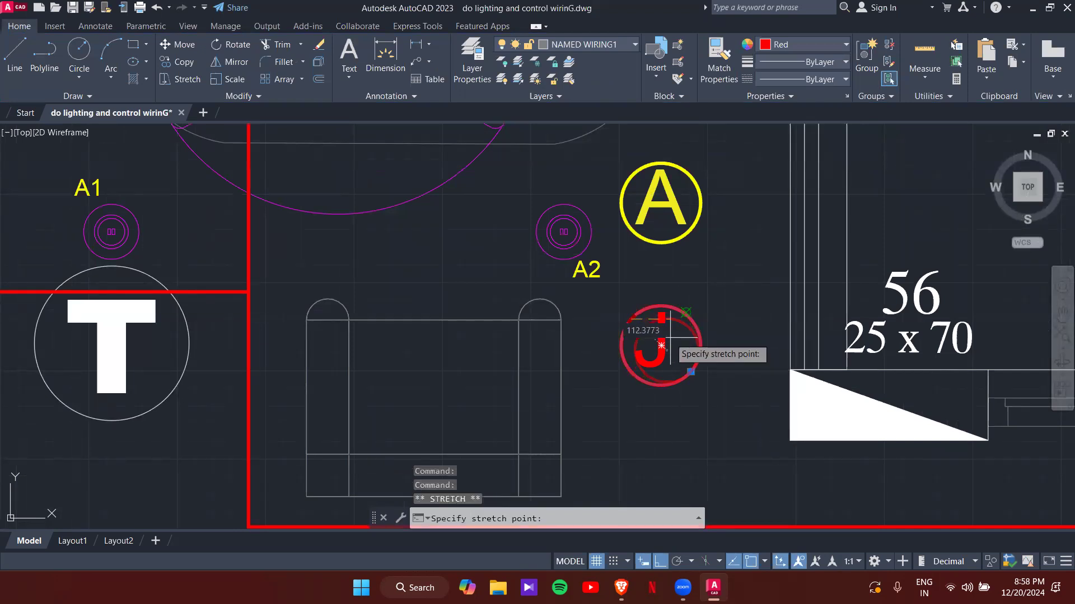
{"action": "scroll", "coordinate": [640, 300], "scroll_direction": "up", "scroll_amount": 3}
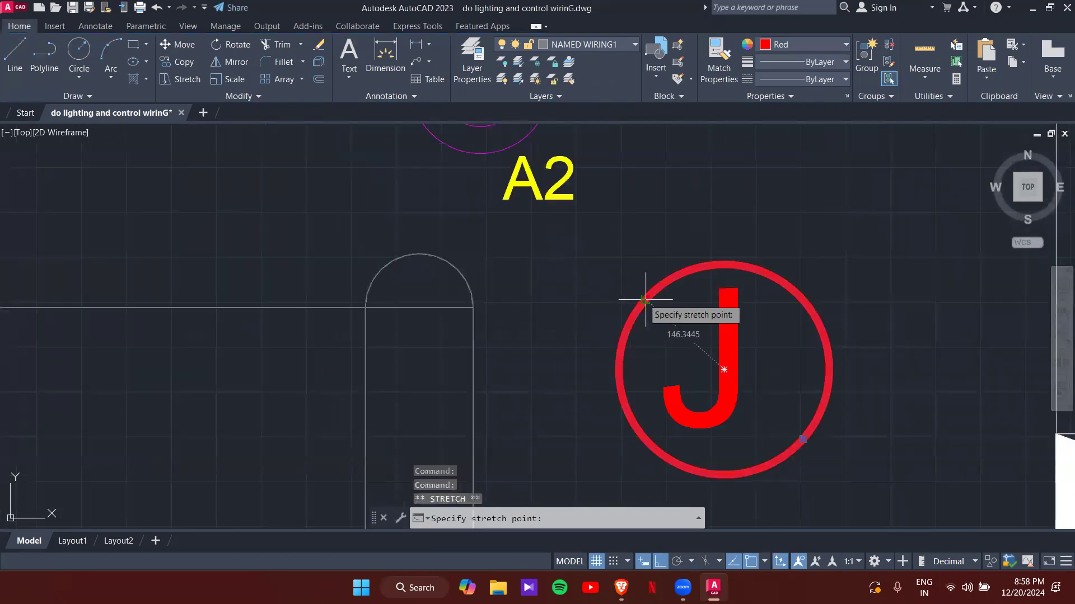
{"action": "left_click", "coordinate": [664, 317]}
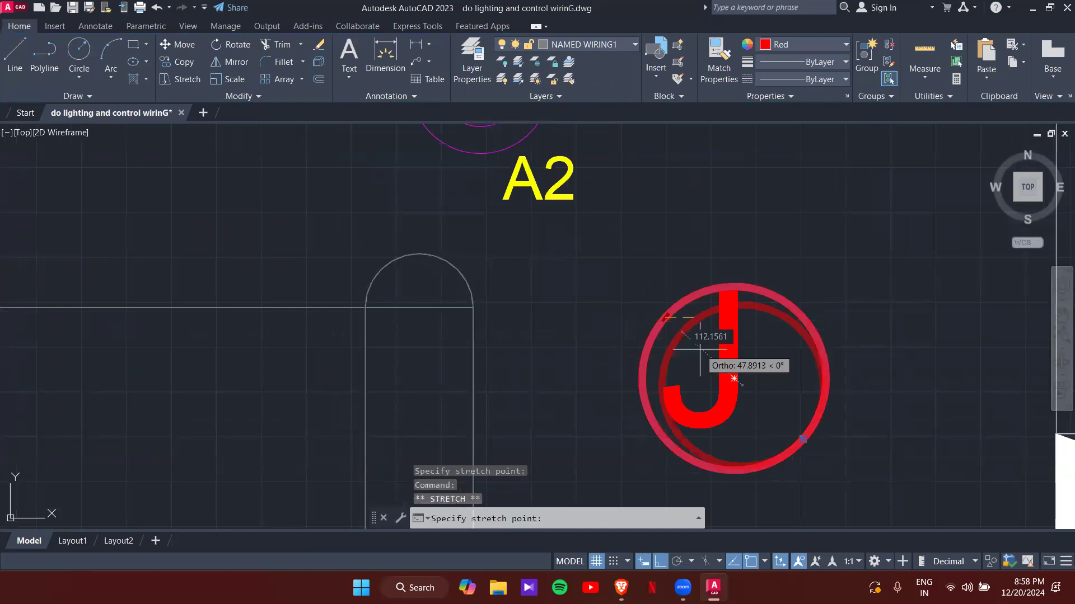
{"action": "left_click", "coordinate": [682, 332]}
{"action": "left_click", "coordinate": [730, 369]}
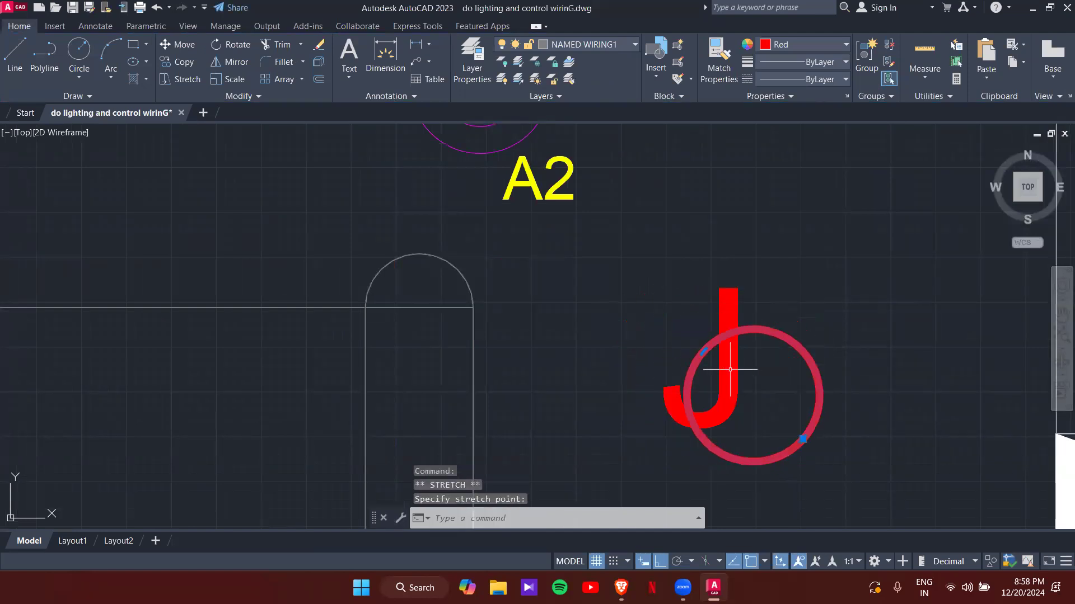
{"action": "key", "text": "Escape"}
- Change the J's text height to 80
{"action": "left_click", "coordinate": [735, 384]}
{"action": "left_click", "coordinate": [751, 391]}
{"action": "double_click", "coordinate": [738, 393]}
{"action": "key", "text": "ctrl+a"}
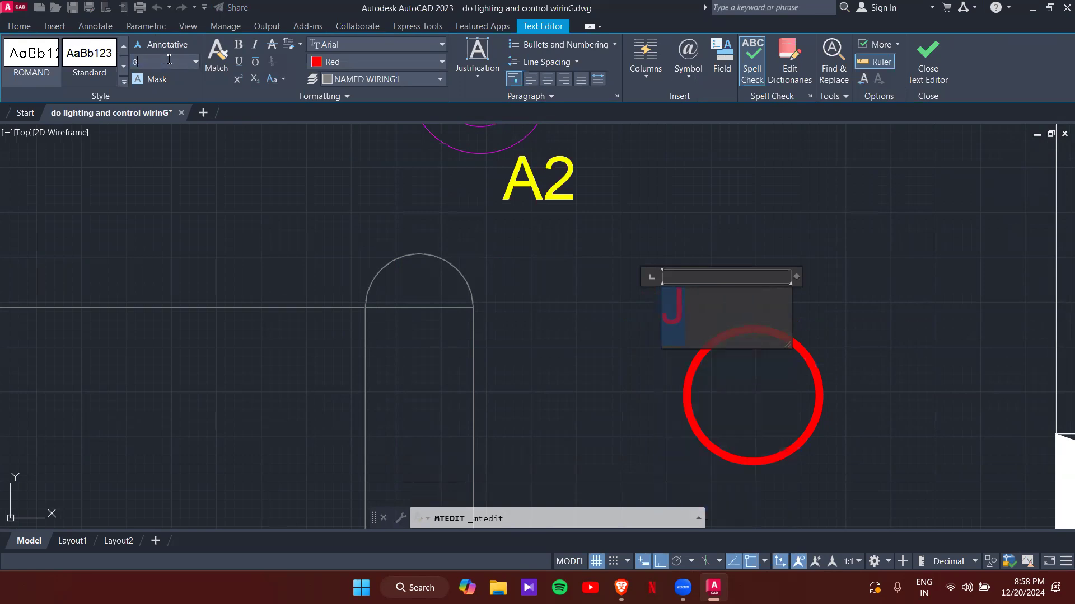
{"action": "type", "text": "0"}
{"action": "key", "text": "Return"}
{"action": "left_click", "coordinate": [514, 313]}
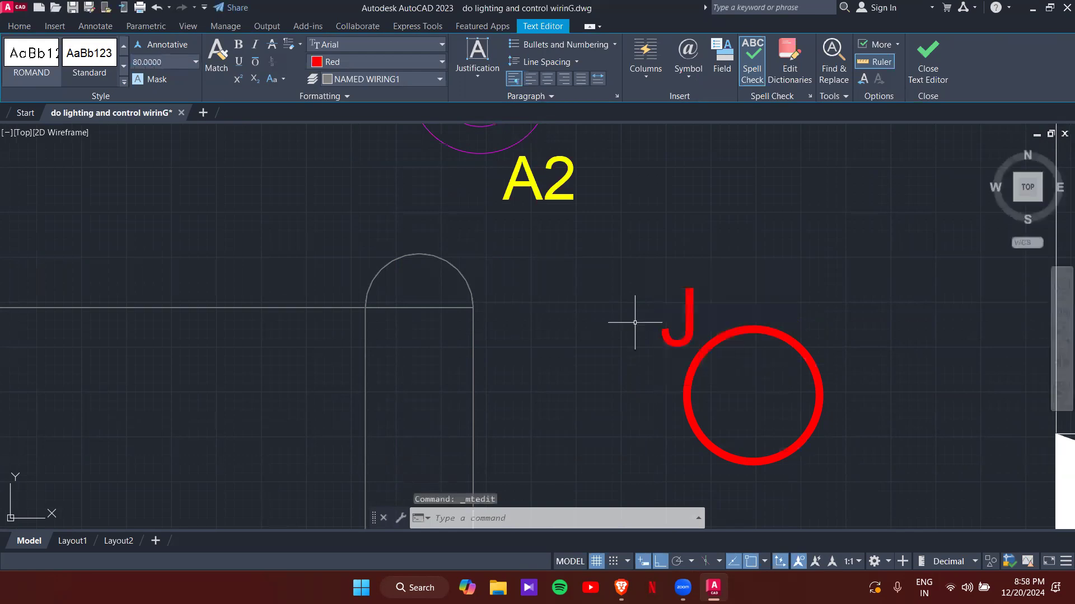
- Move the enlarged J inside the red ring and resize the ring around it
{"action": "left_click", "coordinate": [687, 320]}
{"action": "left_click", "coordinate": [685, 310]}
{"action": "left_click", "coordinate": [684, 312]}
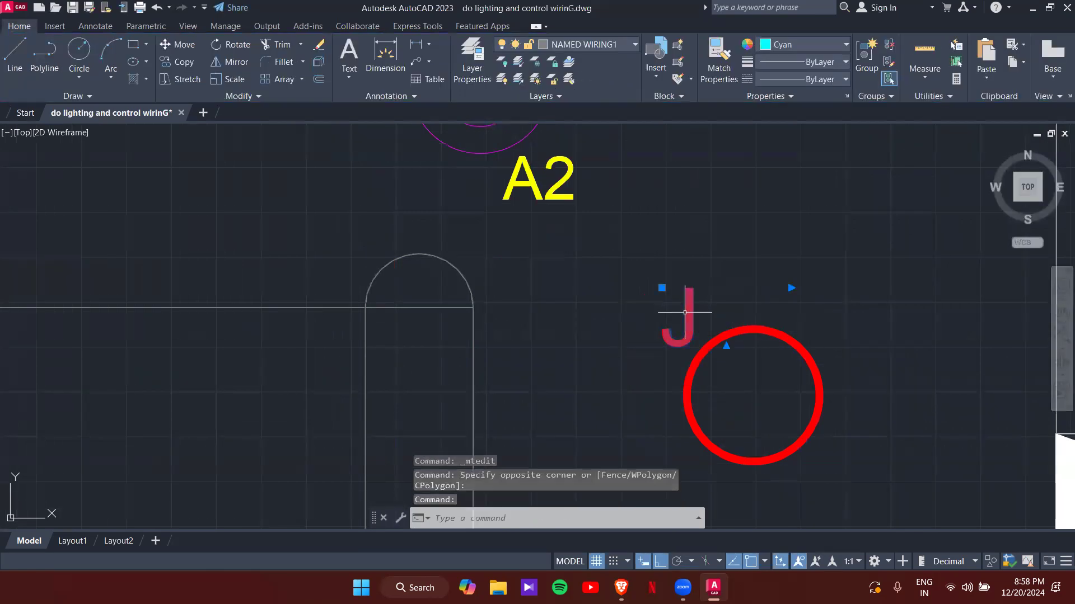
{"action": "left_click", "coordinate": [662, 287]}
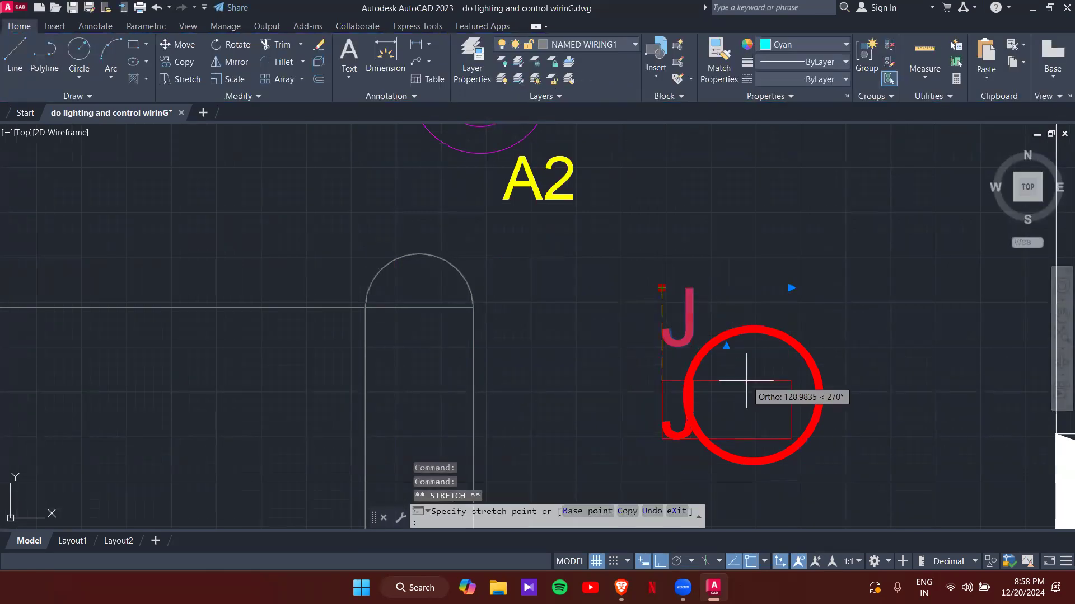
{"action": "key", "text": "F8"}
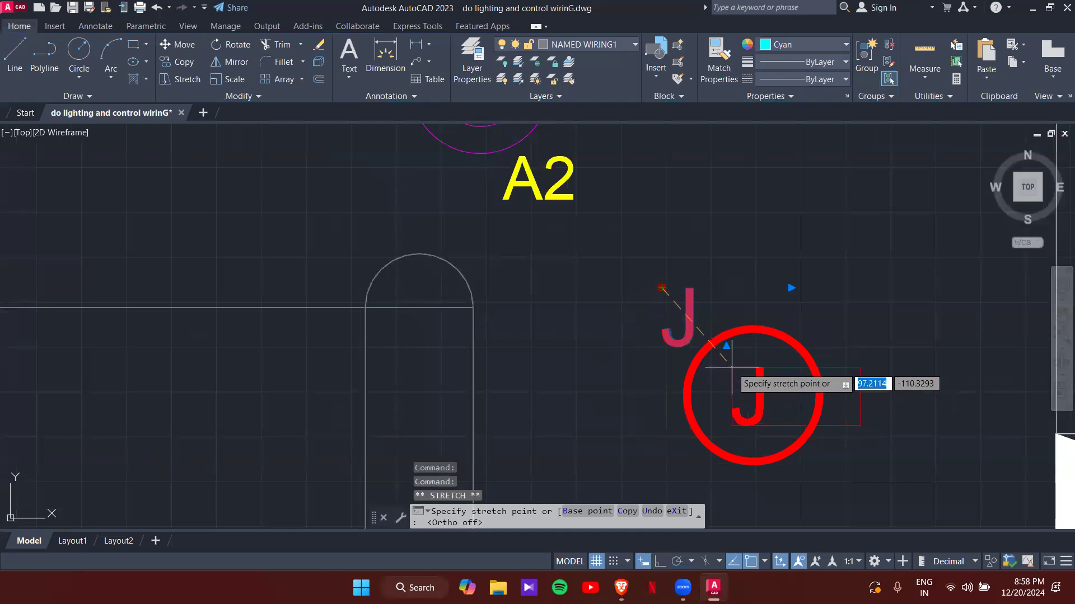
{"action": "left_click", "coordinate": [731, 368]}
{"action": "key", "text": "Escape"}
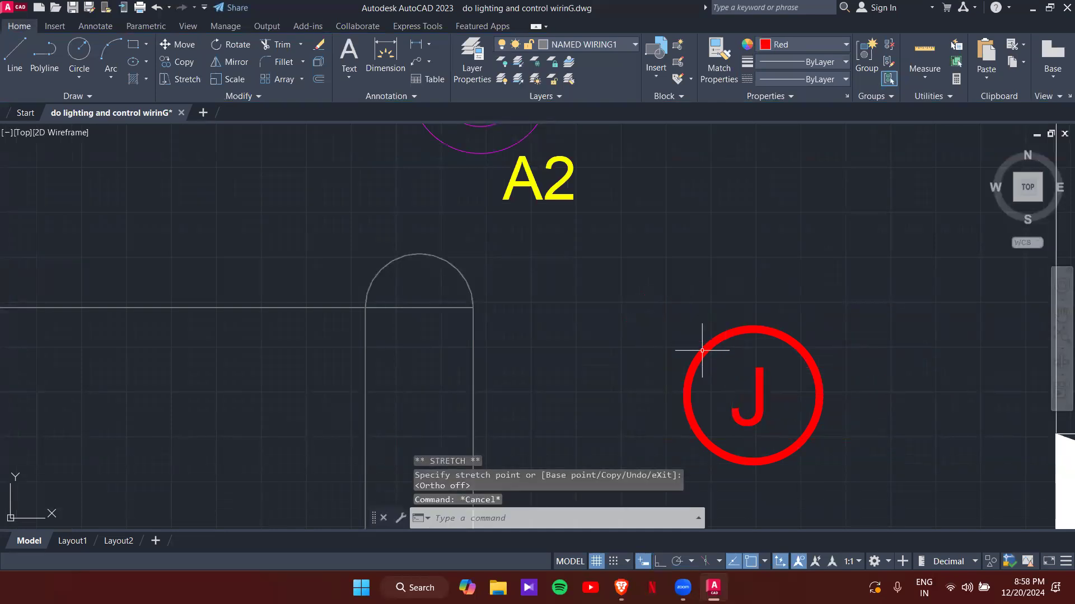
{"action": "left_click", "coordinate": [703, 351]}
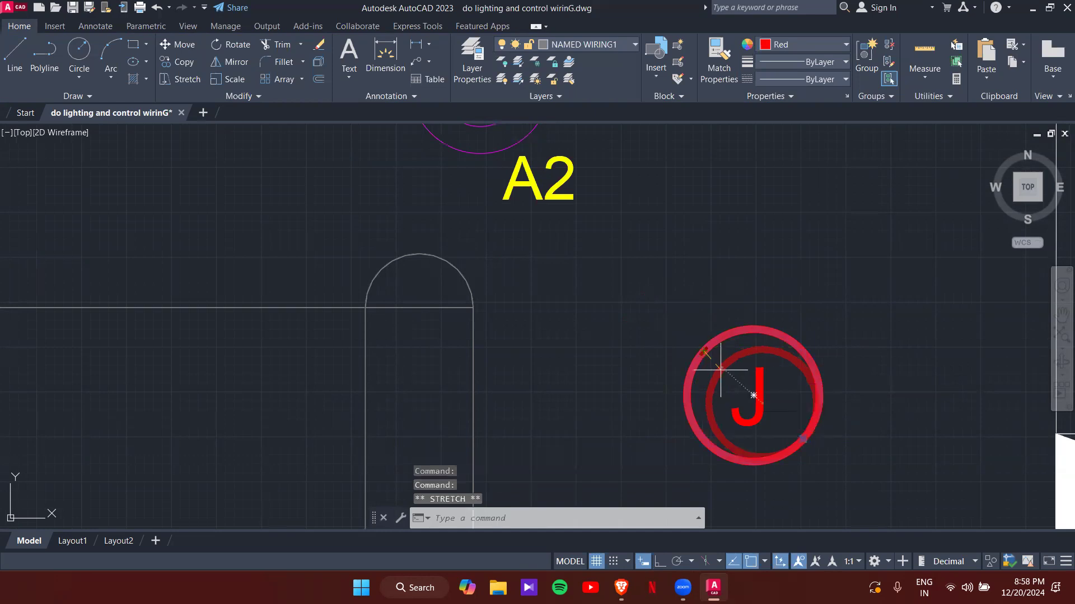
{"action": "left_click", "coordinate": [755, 400]}
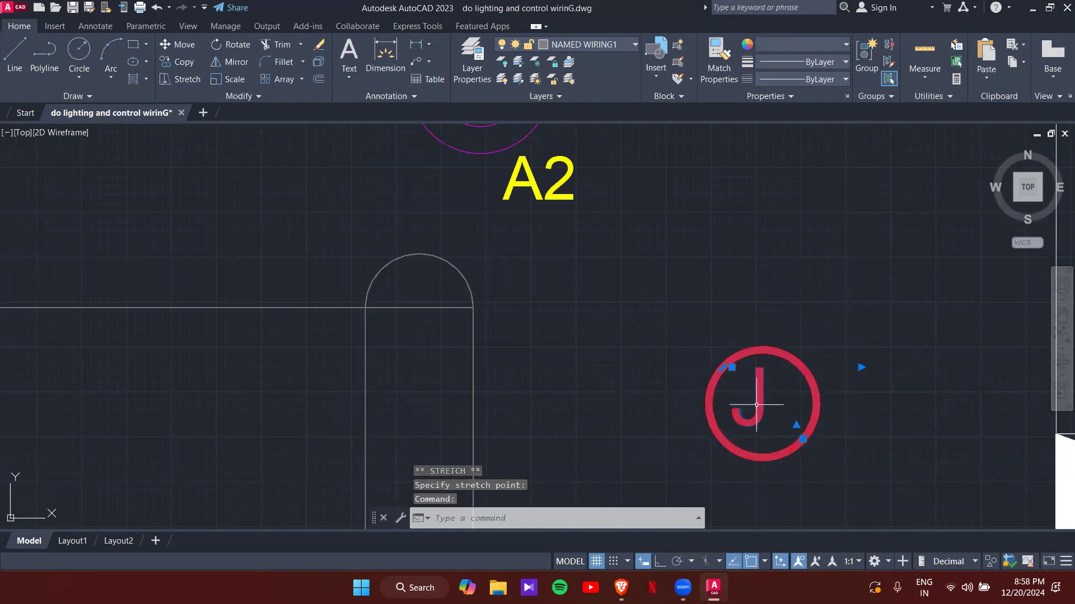
{"action": "left_click", "coordinate": [731, 367]}
{"action": "key", "text": "Escape"}
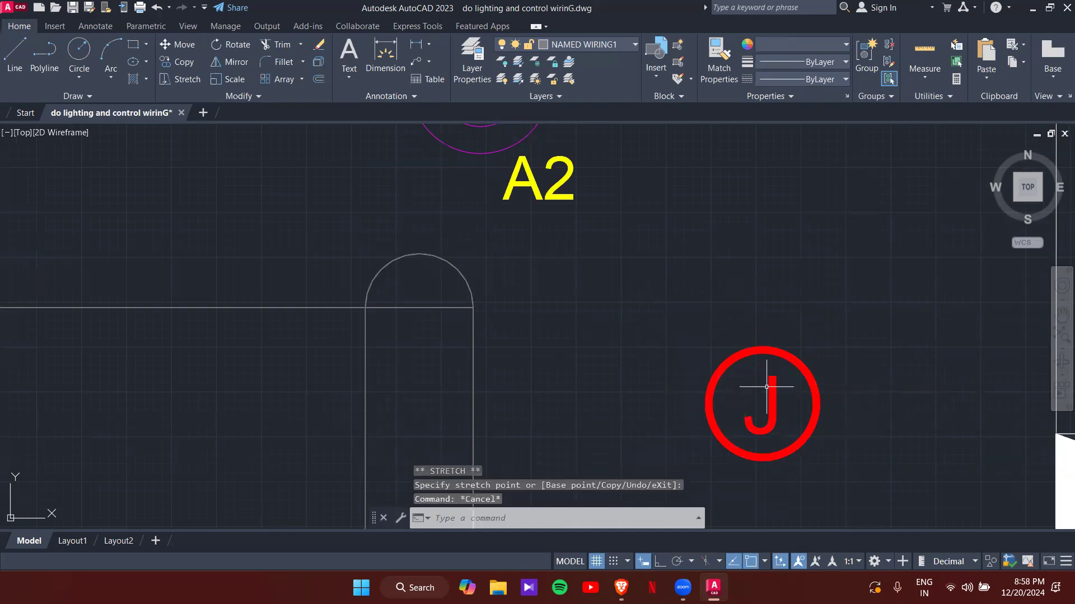
- Fine-tune the J's position, then select the circled-J symbol for a block definition
{"action": "scroll", "coordinate": [703, 357], "scroll_direction": "up", "scroll_amount": 2}
{"action": "scroll", "coordinate": [703, 357], "scroll_direction": "up", "scroll_amount": 2}
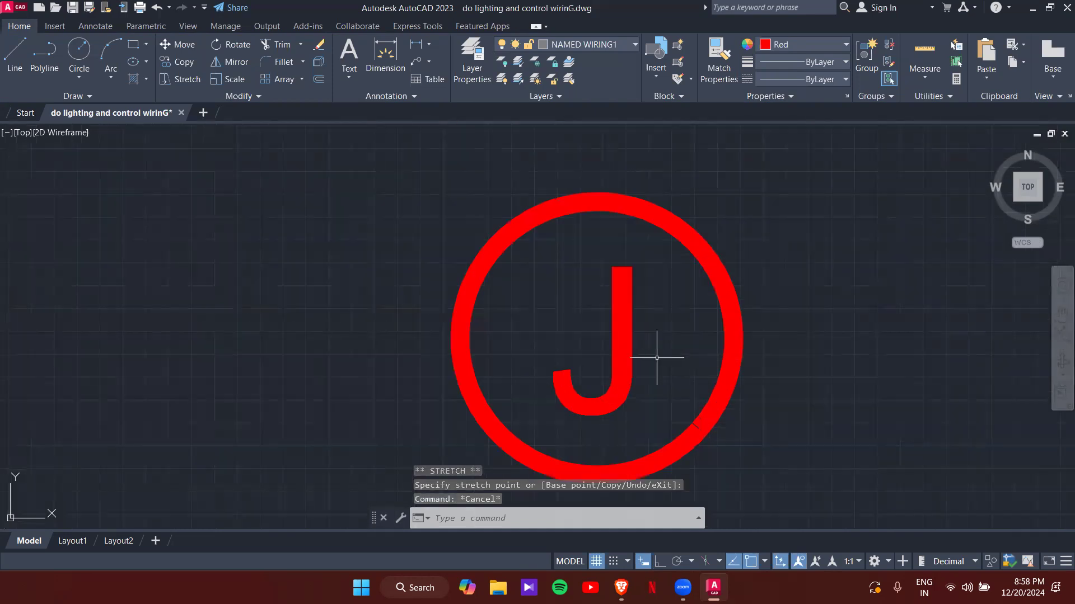
{"action": "left_click", "coordinate": [627, 365]}
{"action": "left_click", "coordinate": [551, 267]}
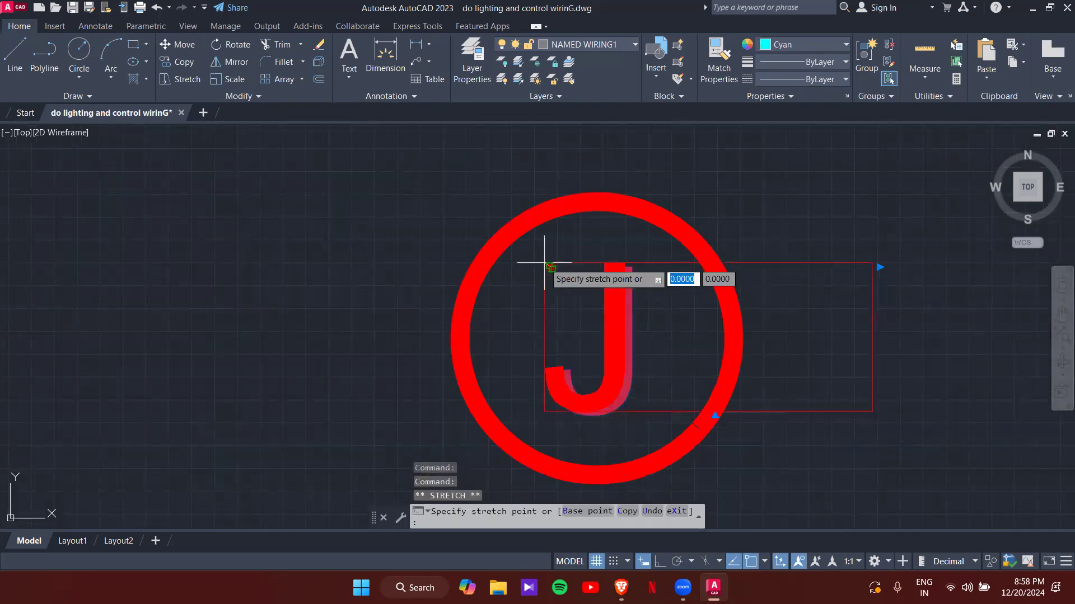
{"action": "key", "text": "Escape"}
{"action": "scroll", "coordinate": [666, 336], "scroll_direction": "down", "scroll_amount": 5}
{"action": "left_click", "coordinate": [601, 292]}
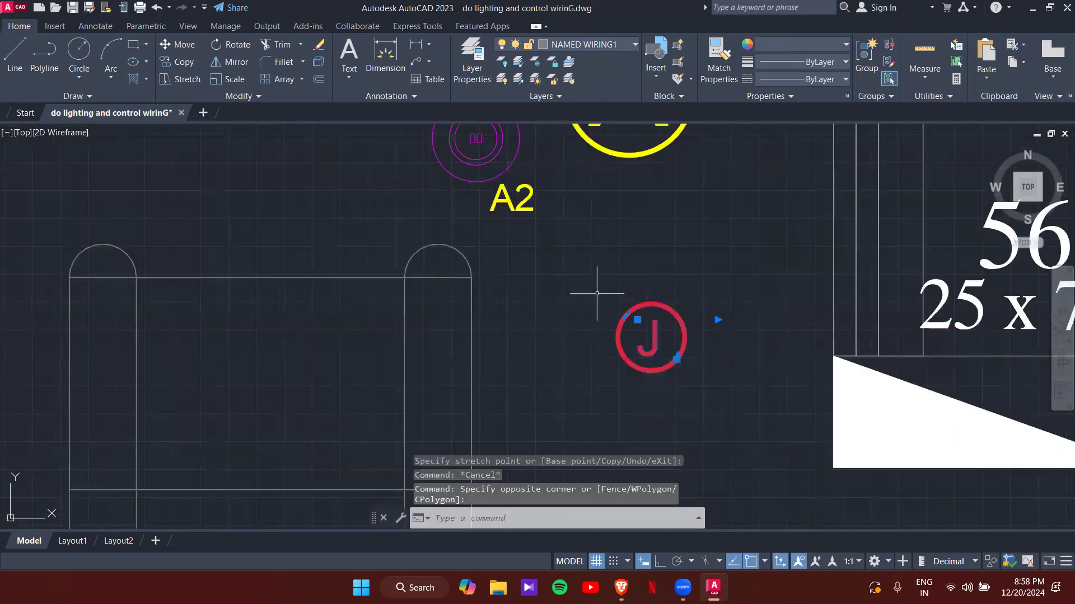
{"action": "key", "text": "Return"}
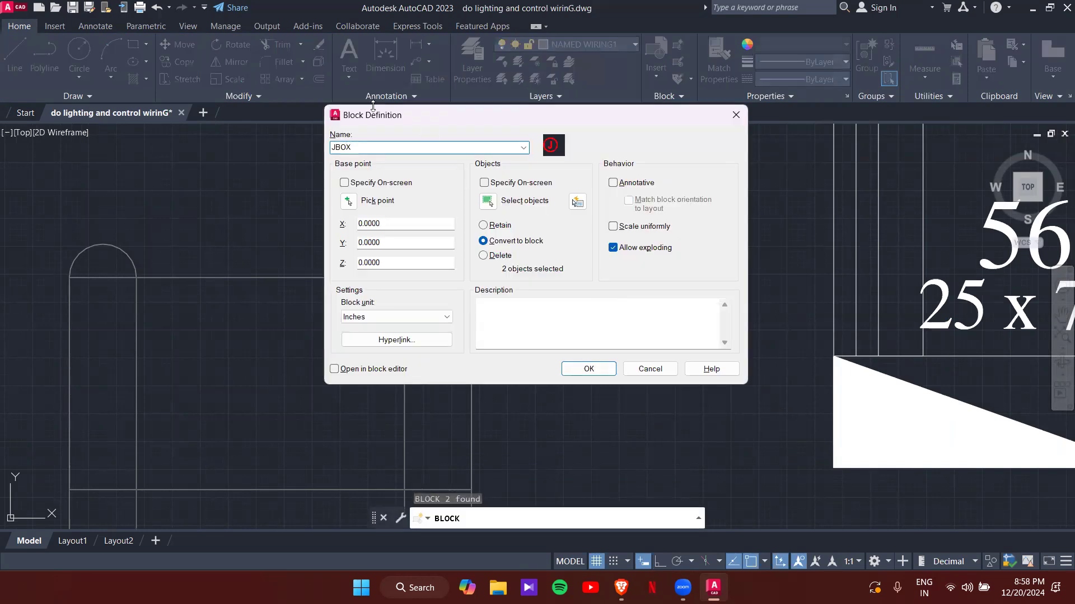
- Pick the base point on the J symbol and redefine the JBOX block
{"action": "left_click", "coordinate": [347, 201]}
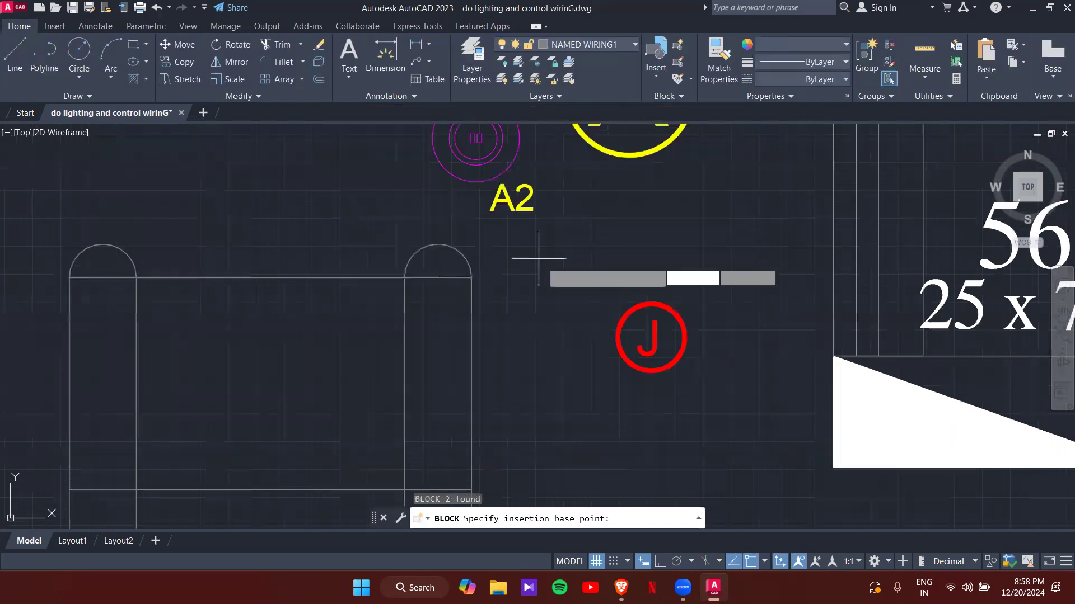
{"action": "left_click", "coordinate": [654, 338]}
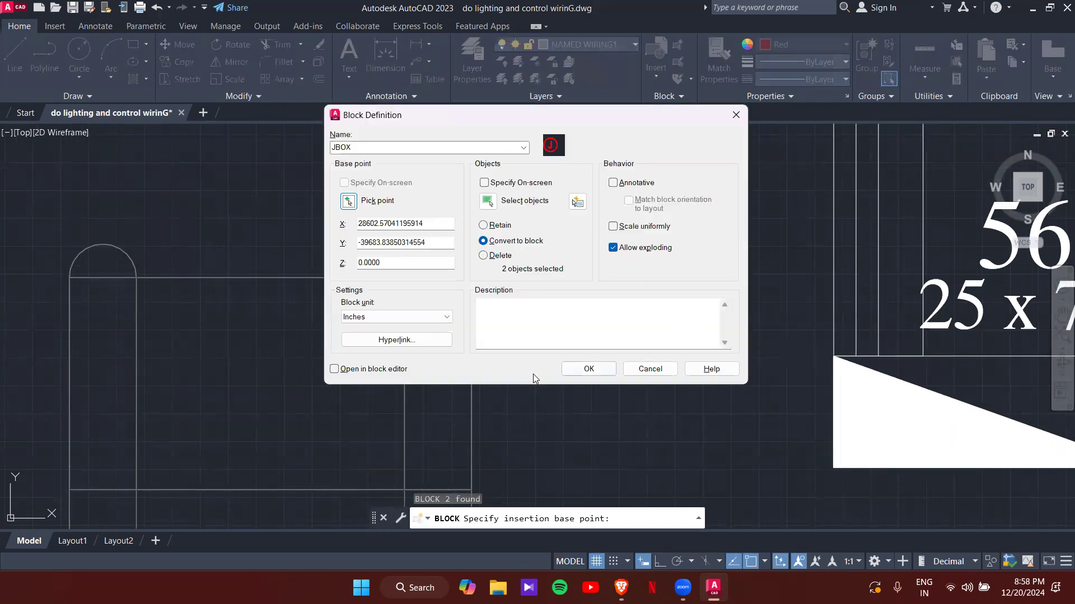
{"action": "left_click", "coordinate": [585, 369]}
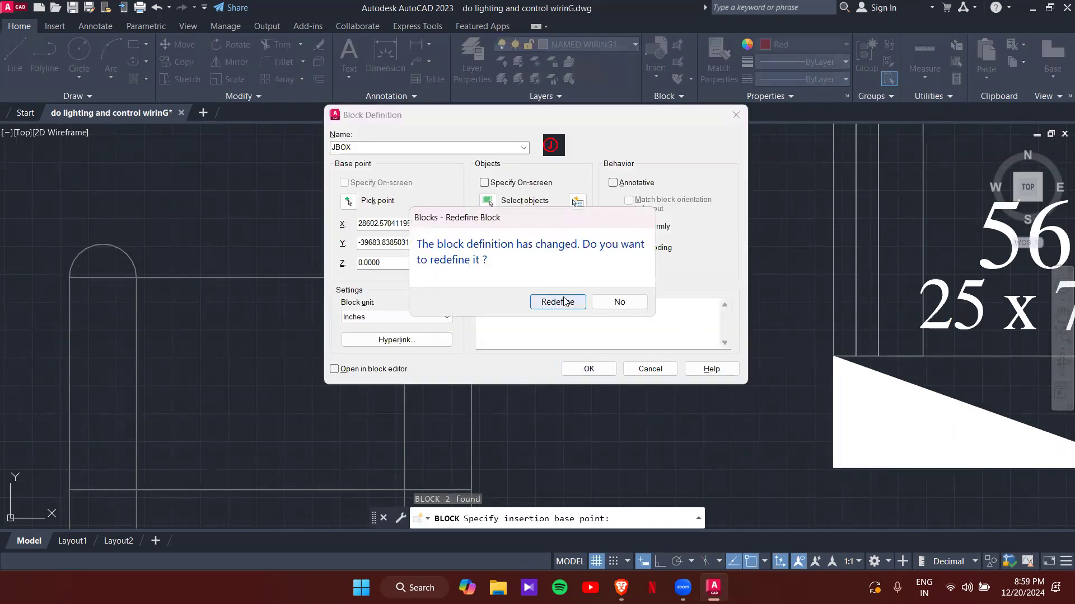
{"action": "left_click", "coordinate": [569, 302]}
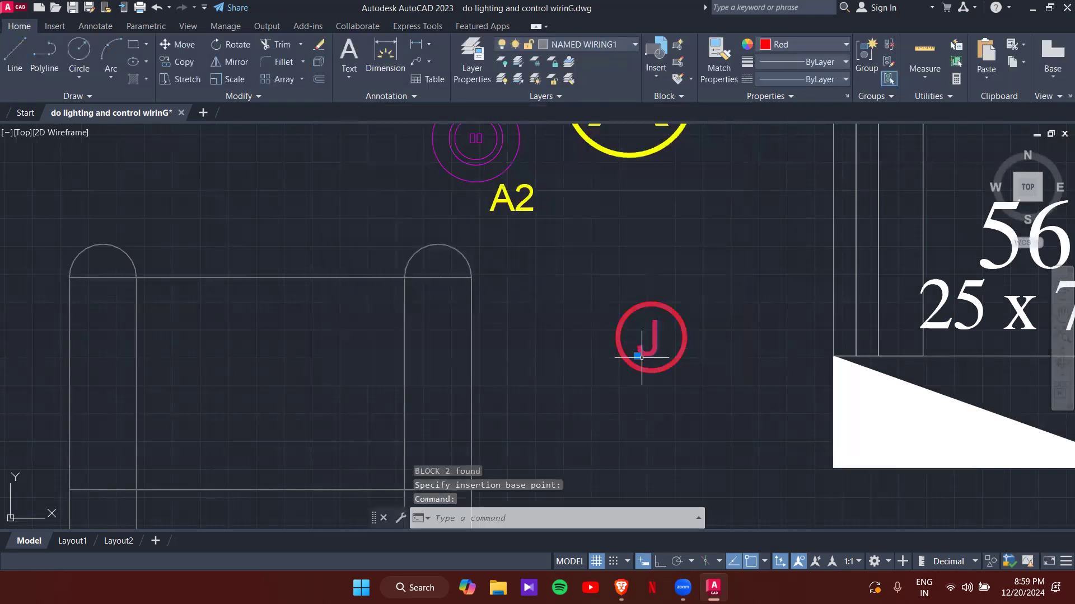
{"action": "left_click", "coordinate": [640, 357]}
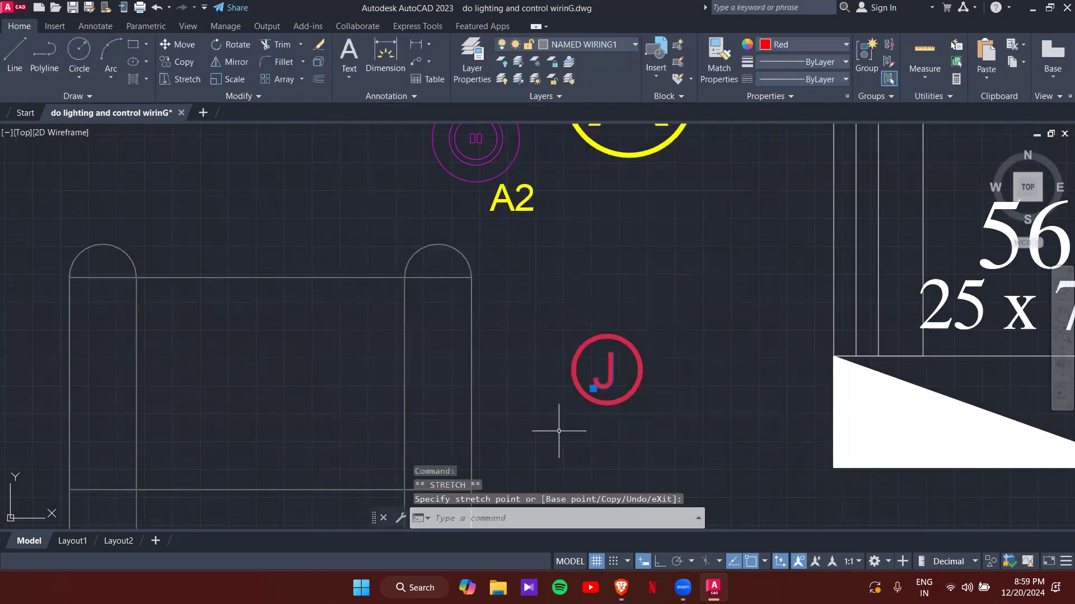
- Move the JBOX junction box onto the red wire intersection by the A6 branch
{"action": "scroll", "coordinate": [427, 285], "scroll_direction": "down", "scroll_amount": 2}
{"action": "scroll", "coordinate": [423, 288], "scroll_direction": "up", "scroll_amount": 4}
{"action": "middle_click_drag", "start_coordinate": [497, 233], "coordinate": [506, 305]}
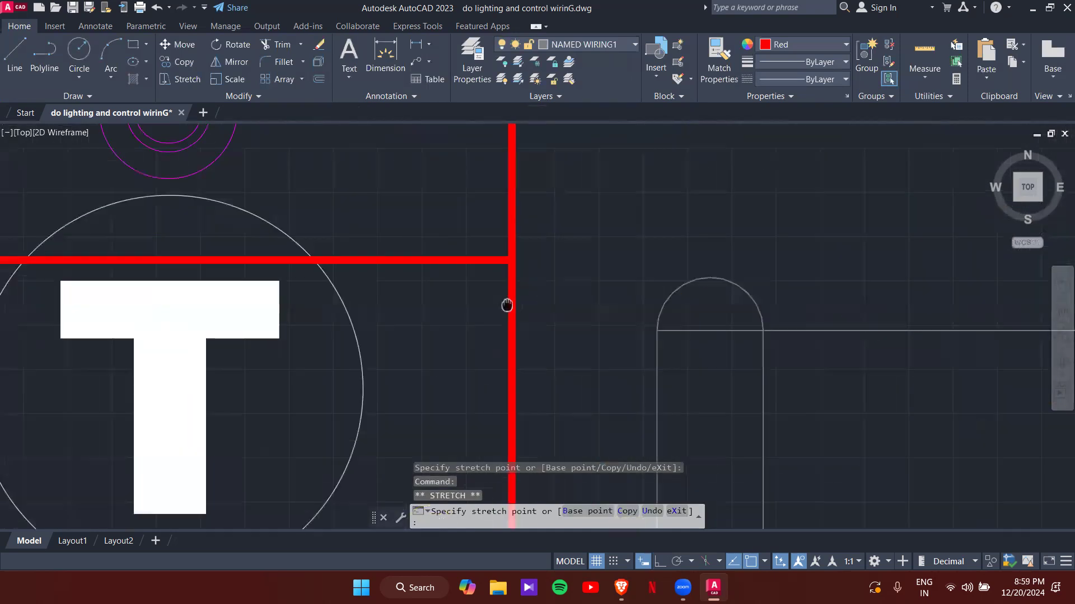
{"action": "key", "text": "Escape"}
{"action": "key", "text": "Escape"}
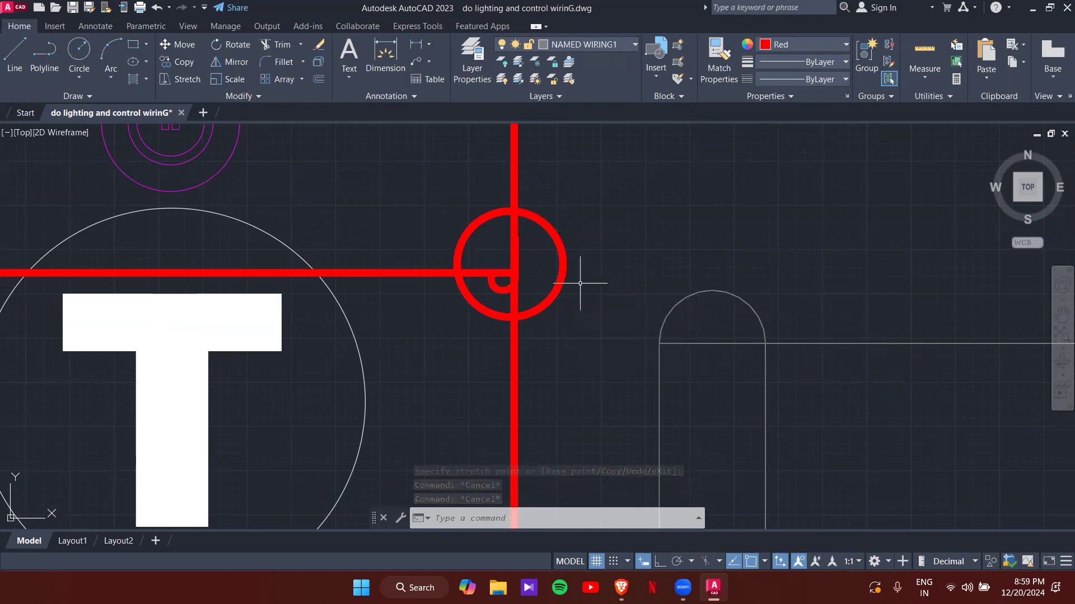
{"action": "scroll", "coordinate": [579, 283], "scroll_direction": "down", "scroll_amount": 4}
{"action": "scroll", "coordinate": [582, 282], "scroll_direction": "up", "scroll_amount": 3}
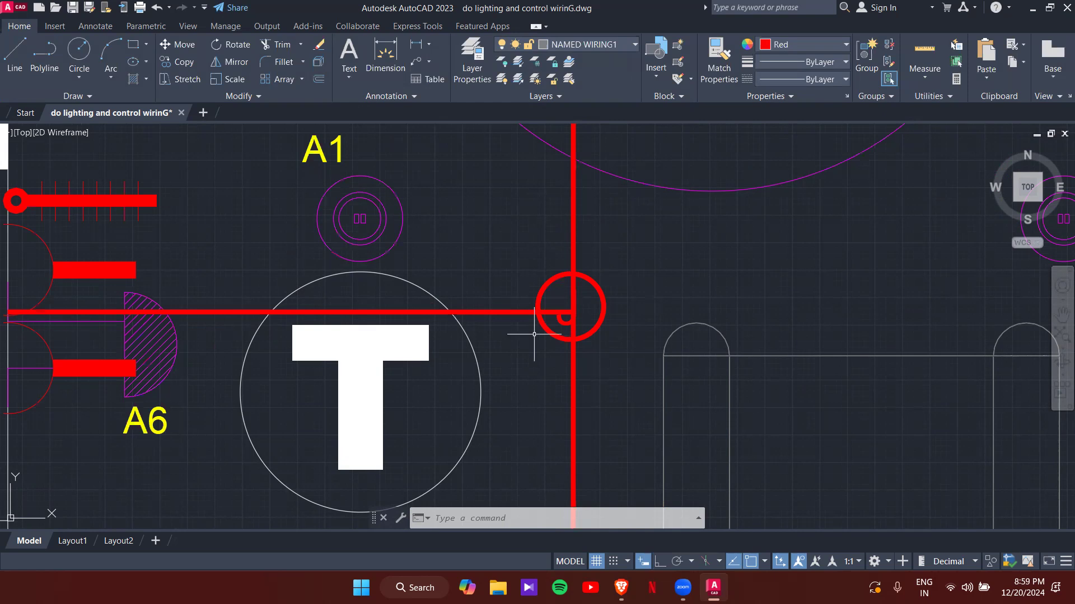
{"action": "scroll", "coordinate": [534, 334], "scroll_direction": "down", "scroll_amount": 4}
{"action": "middle_click_drag", "start_coordinate": [546, 322], "coordinate": [540, 439]}
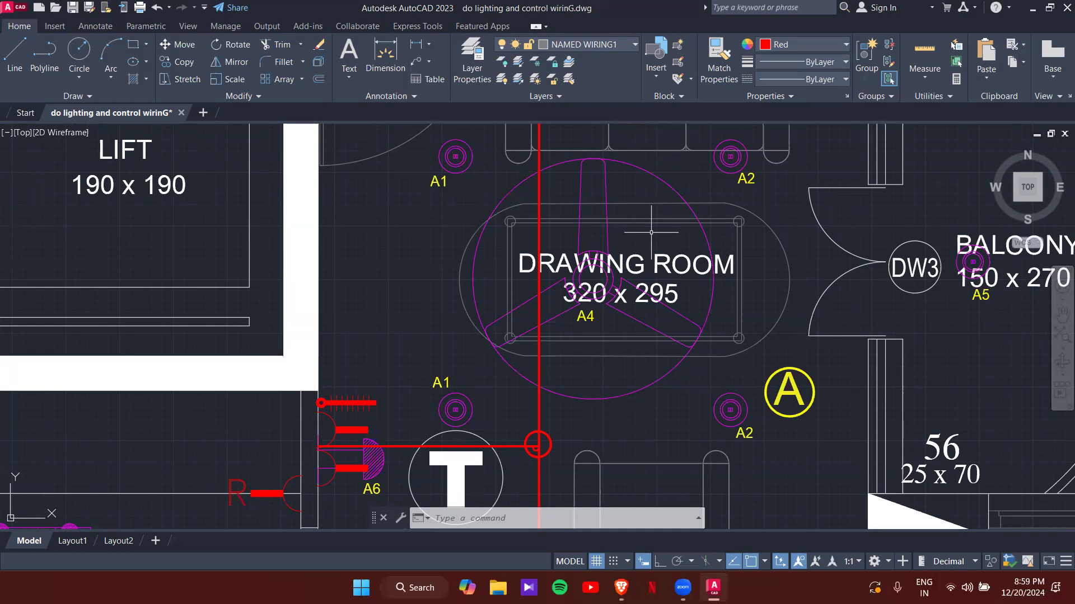
- Trim the vertical and horizontal red wires back to the junction box ring
{"action": "type", "text": "r"}
{"action": "key", "text": "Return"}
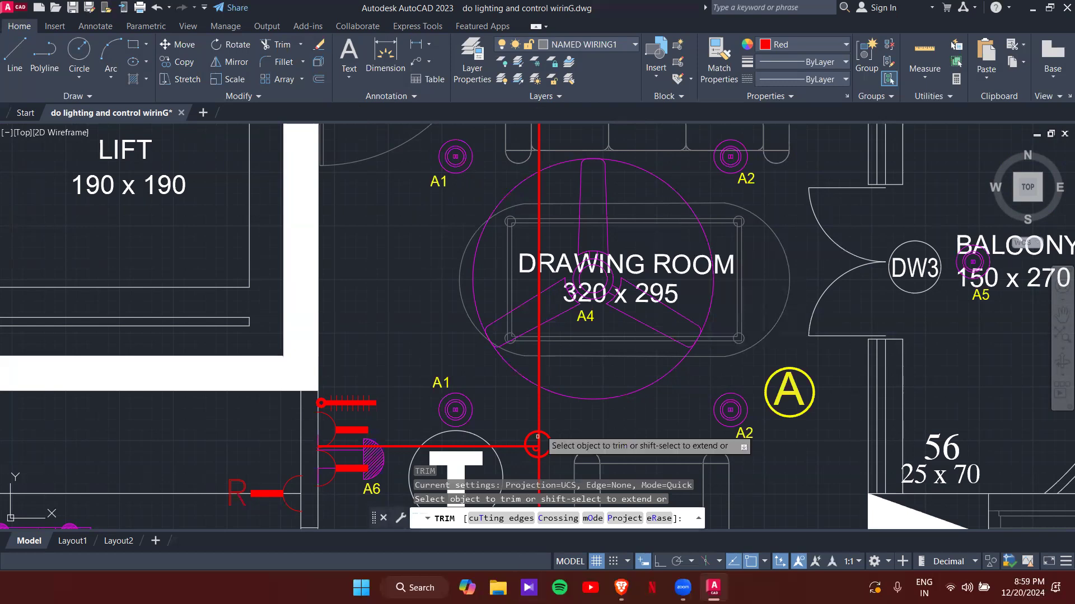
{"action": "scroll", "coordinate": [539, 435], "scroll_direction": "up", "scroll_amount": 8}
{"action": "middle_click_drag", "start_coordinate": [532, 467], "coordinate": [674, 253]}
{"action": "left_click", "coordinate": [637, 298]}
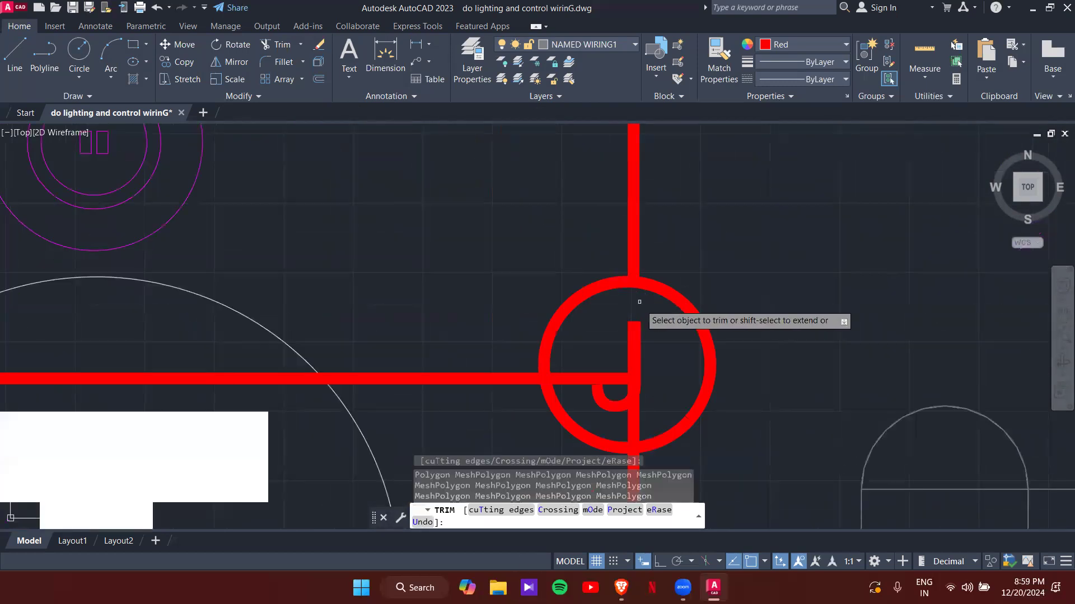
{"action": "left_click", "coordinate": [562, 379]}
{"action": "middle_click_drag", "start_coordinate": [598, 380], "coordinate": [546, 261]}
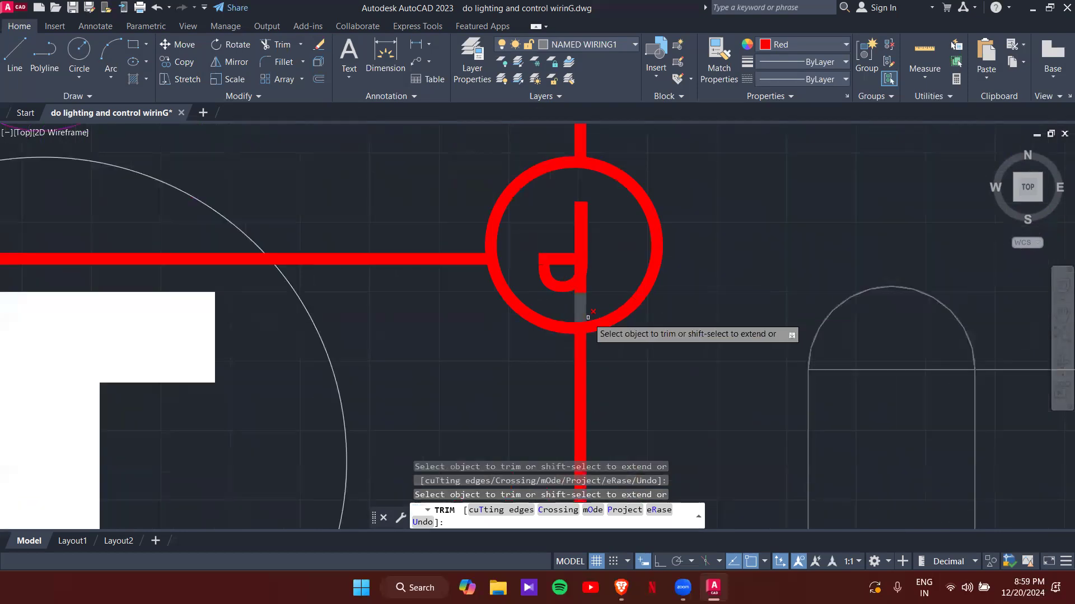
{"action": "key", "text": "Escape"}
{"action": "key", "text": "Escape"}
{"action": "key", "text": "Escape"}
- Delete the leftover short wire stub inside the ring
{"action": "left_click", "coordinate": [566, 255]}
{"action": "left_click", "coordinate": [562, 260]}
{"action": "key", "text": "Delete"}
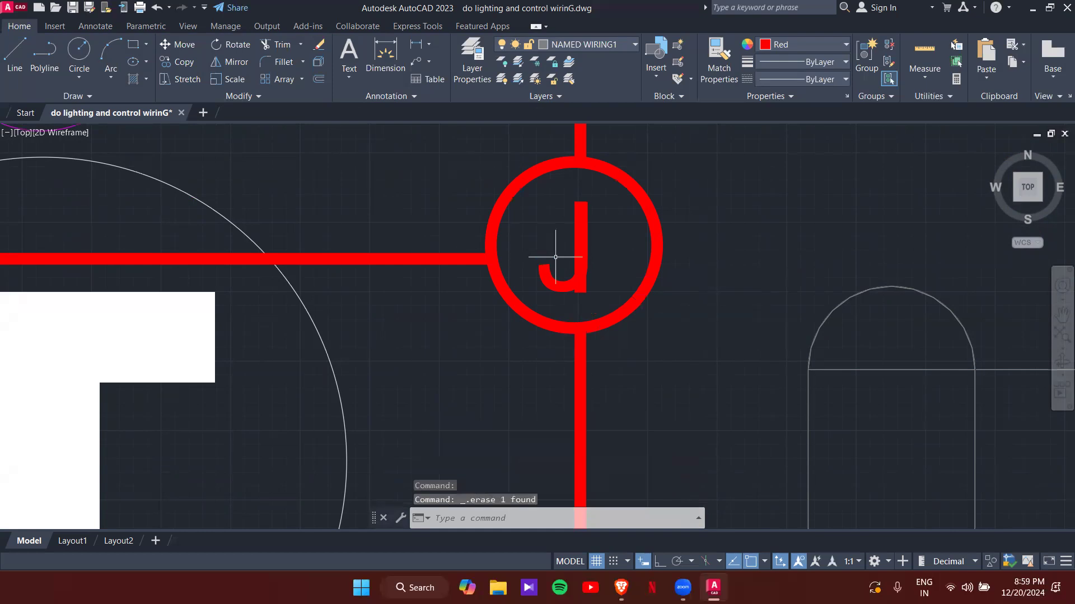
{"action": "scroll", "coordinate": [519, 223], "scroll_direction": "down", "scroll_amount": 8}
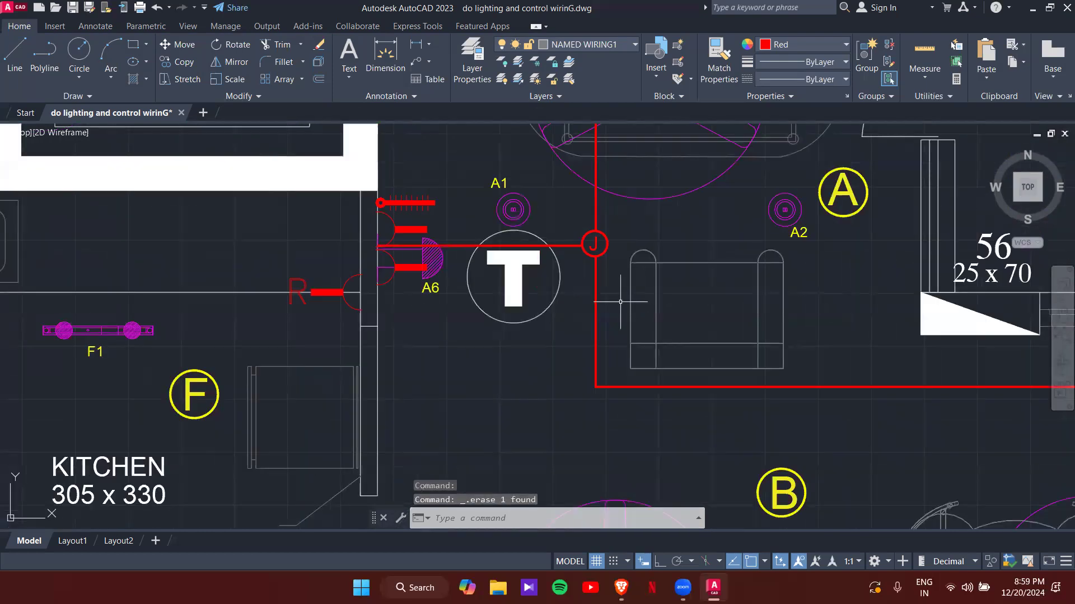
- Select the J junction box and start copying it (CO) from its centre
{"action": "mouse_move", "coordinate": [619, 251]}
{"action": "middle_mouse_down"}
{"action": "mouse_move", "coordinate": [613, 367]}
{"action": "mouse_move", "coordinate": [585, 464]}
{"action": "middle_mouse_up"}
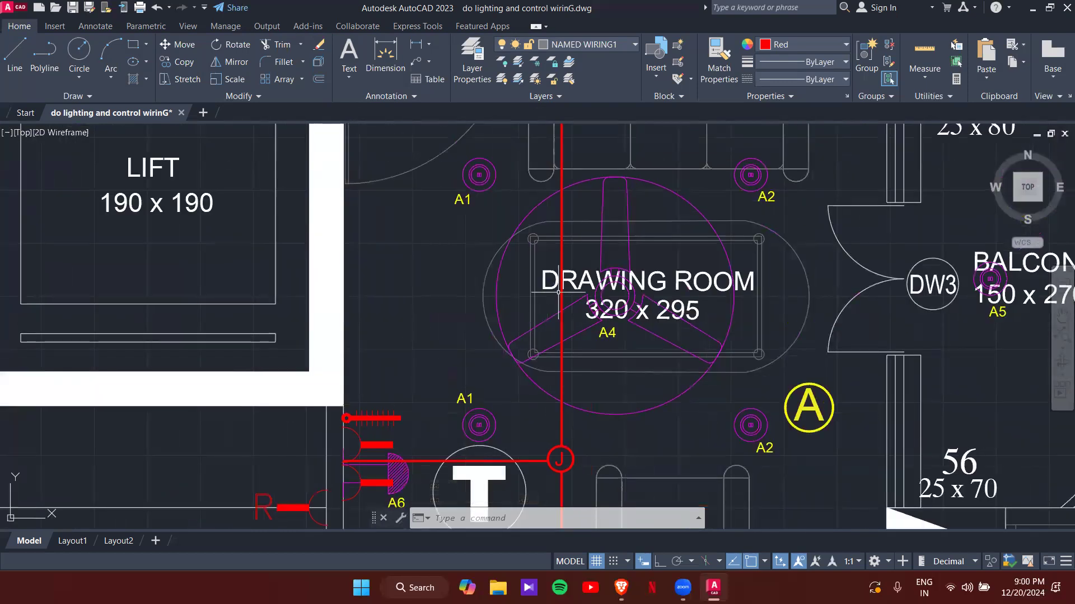
{"action": "middle_click_drag", "start_coordinate": [562, 194], "coordinate": [579, 294]}
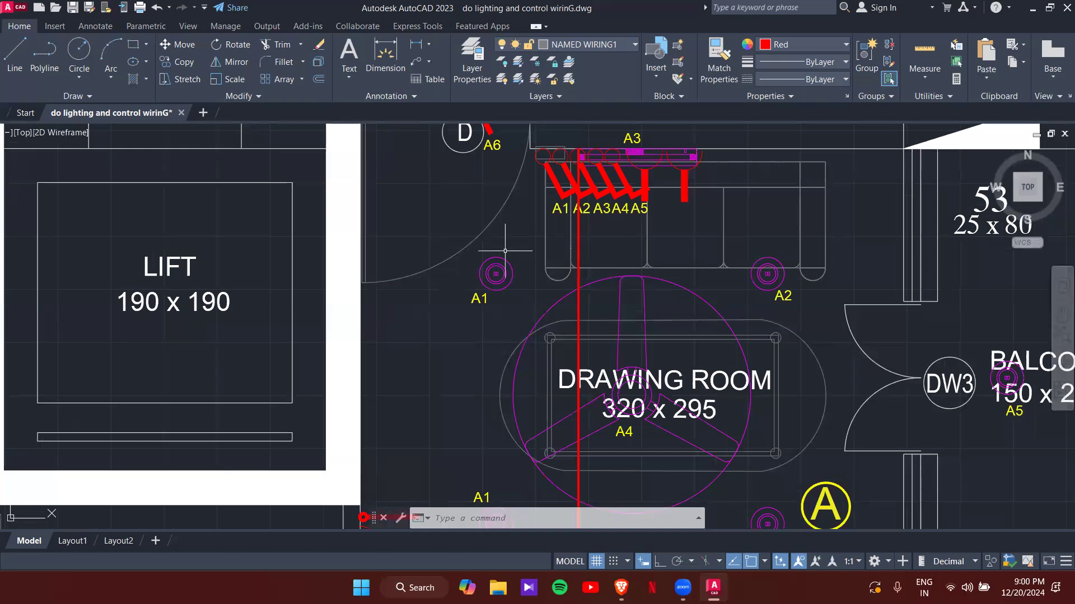
{"action": "middle_click_drag", "start_coordinate": [596, 503], "coordinate": [587, 298]}
{"action": "scroll", "coordinate": [586, 326], "scroll_direction": "up", "scroll_amount": 2}
{"action": "left_click", "coordinate": [583, 367]}
{"action": "left_click", "coordinate": [578, 369]}
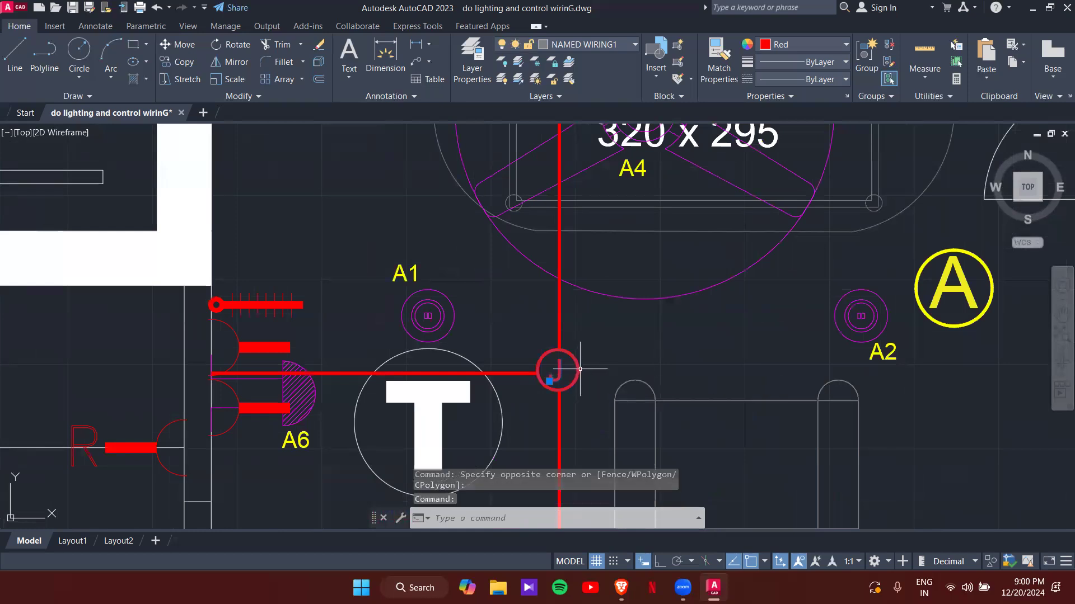
{"action": "type", "text": "CO"}
{"action": "key", "text": "Return"}
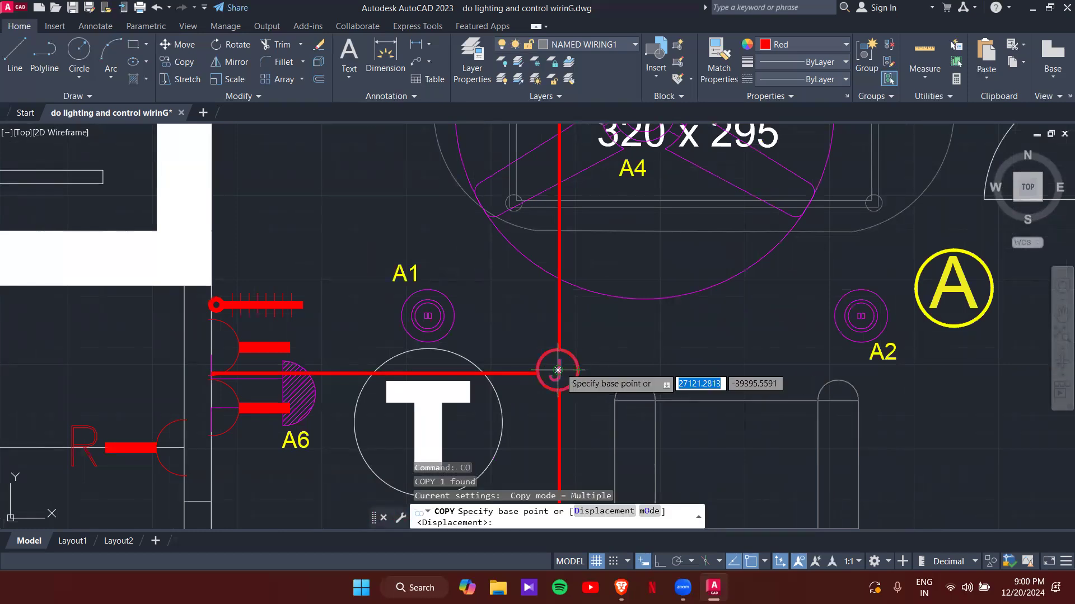
{"action": "left_click", "coordinate": [558, 370]}
- Place two junction box copies on the vertical red wire below the A1–A5 switches
{"action": "scroll", "coordinate": [538, 235], "scroll_direction": "down", "scroll_amount": 3}
{"action": "middle_click_drag", "start_coordinate": [526, 218], "coordinate": [526, 347]}
{"action": "scroll", "coordinate": [537, 302], "scroll_direction": "up", "scroll_amount": 2}
{"action": "scroll", "coordinate": [570, 243], "scroll_direction": "up", "scroll_amount": 2}
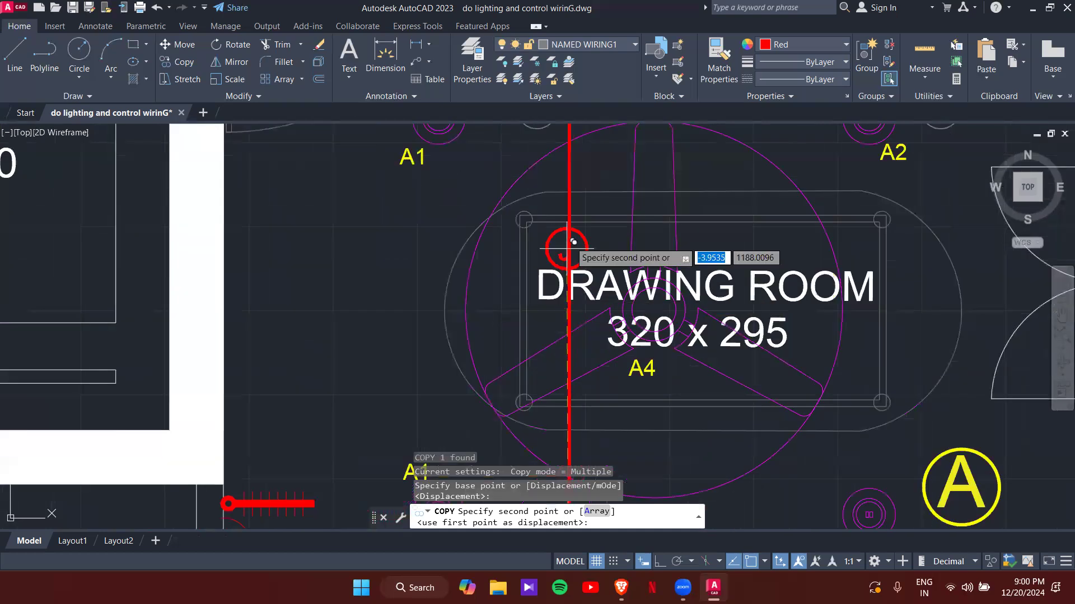
{"action": "left_click", "coordinate": [569, 233]}
{"action": "middle_click_drag", "start_coordinate": [600, 163], "coordinate": [634, 388]}
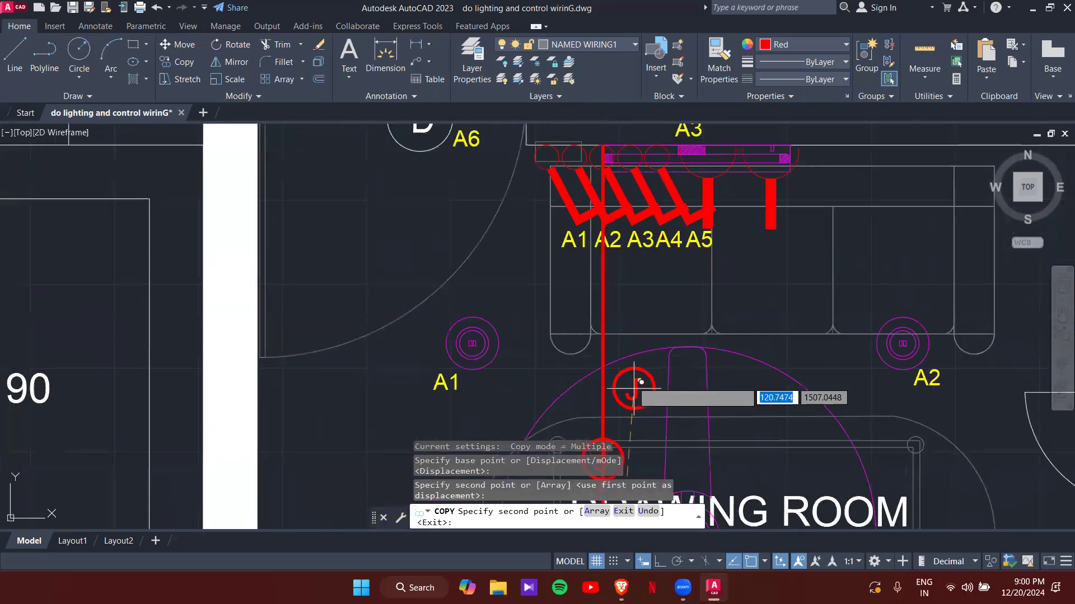
{"action": "left_click", "coordinate": [603, 314]}
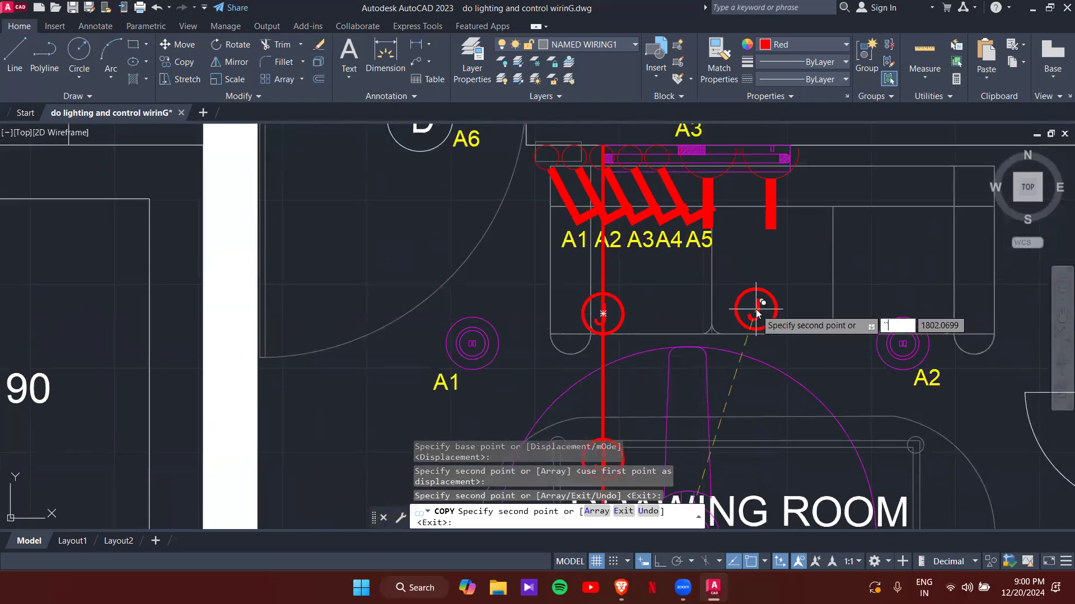
{"action": "key", "text": "Escape"}
{"action": "key", "text": "Escape"}
{"action": "type", "text": "l"}
{"action": "key", "text": "BackSpace"}
- Draw a horizontal red polyline wire, Ortho on, east from the upper junction toward A2
{"action": "type", "text": "Pl"}
{"action": "key", "text": "Return"}
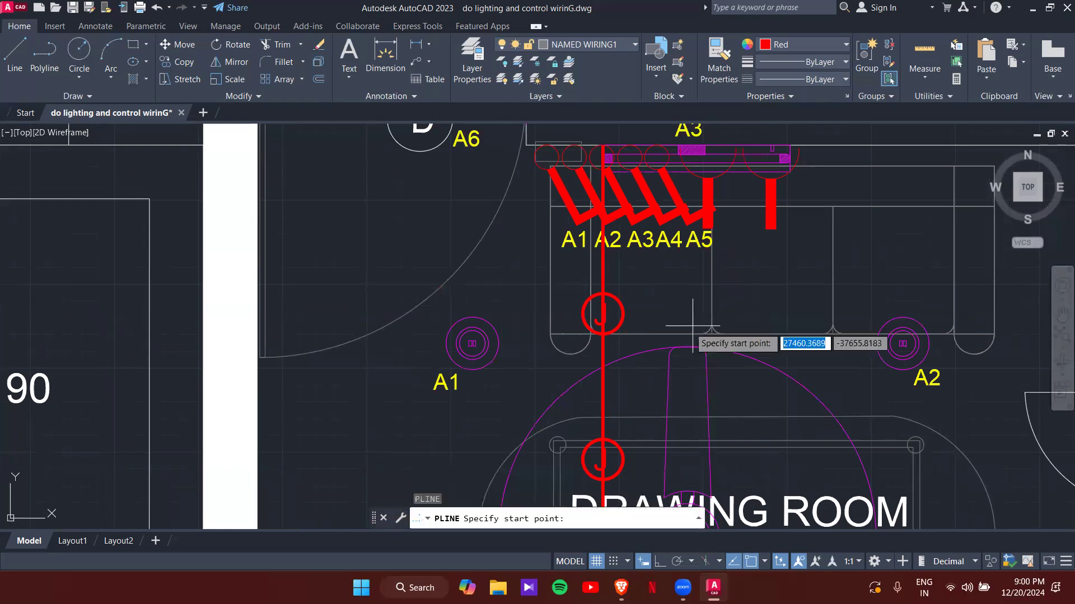
{"action": "left_click", "coordinate": [603, 314]}
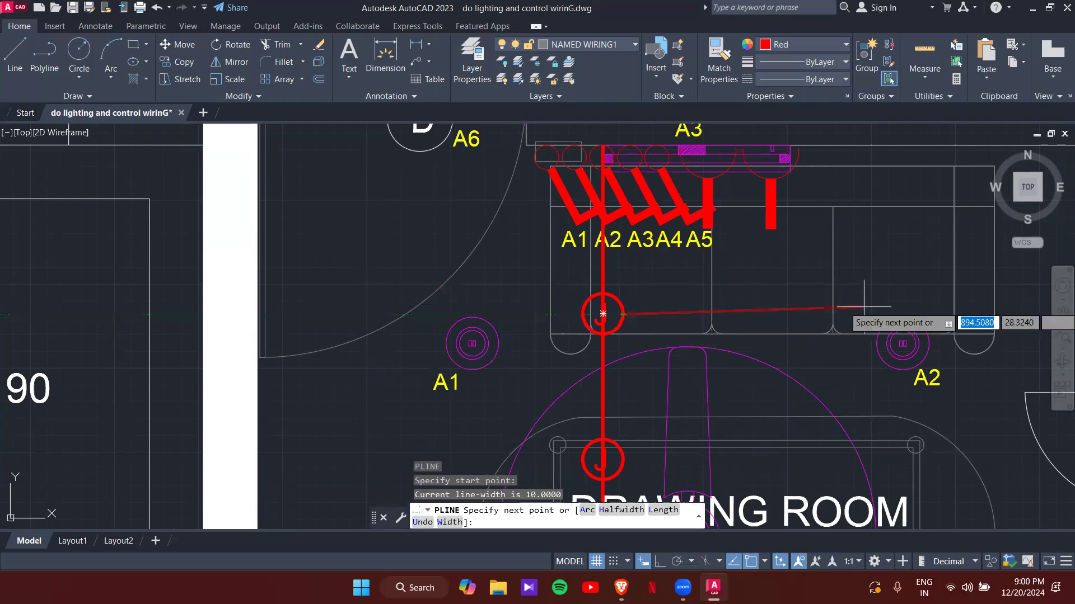
{"action": "left_click", "coordinate": [623, 314]}
{"action": "key", "text": "Escape"}
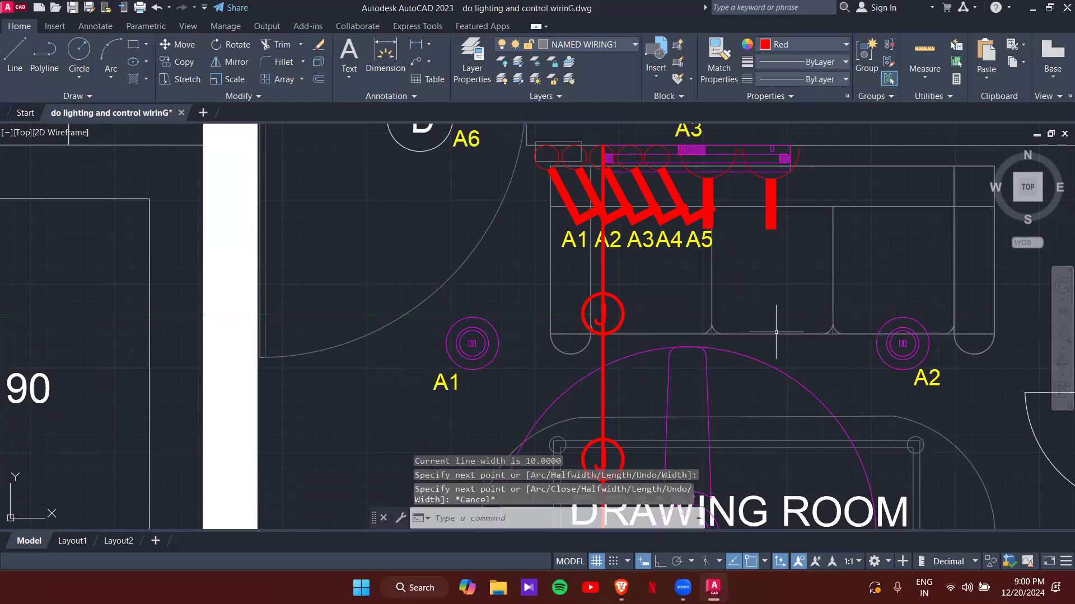
{"action": "key", "text": "Return"}
{"action": "left_click", "coordinate": [624, 313]}
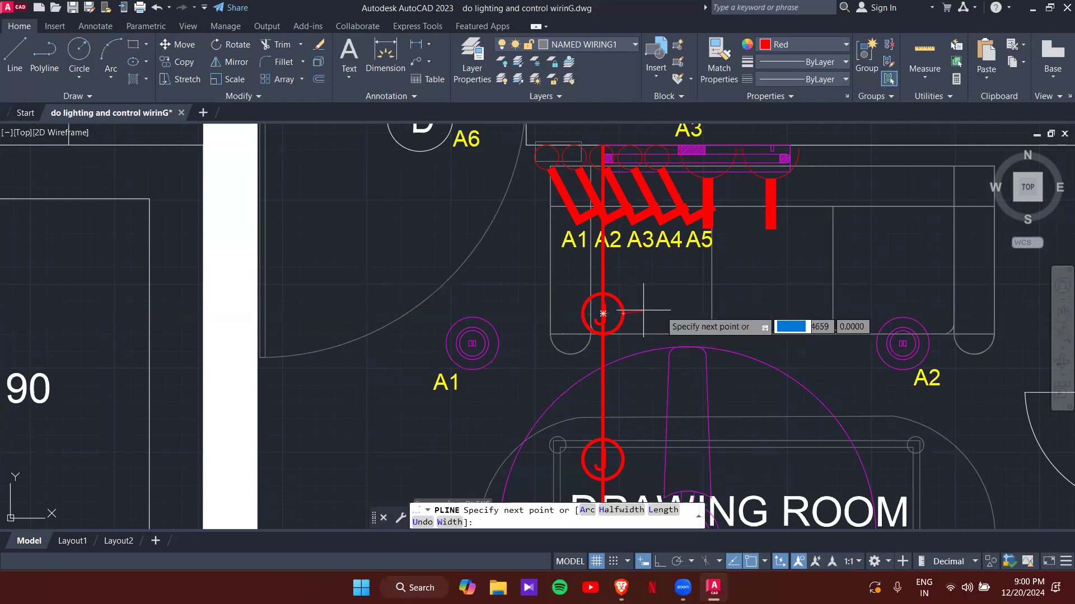
{"action": "key", "text": "F8"}
{"action": "left_click", "coordinate": [854, 317]}
{"action": "key", "text": "Escape"}
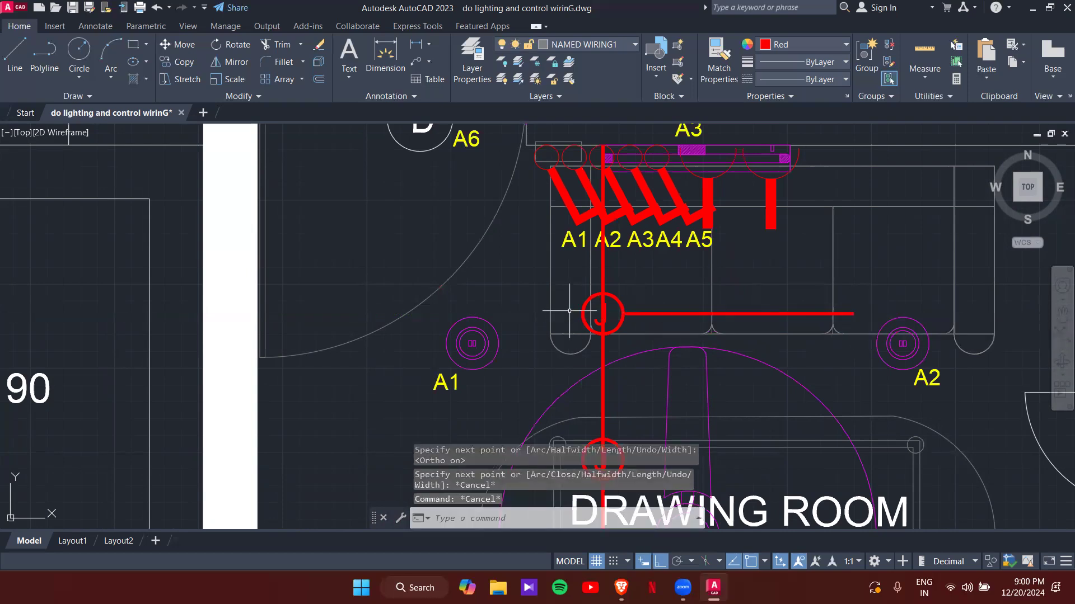
- Draw a second horizontal wire from the lower junction by A6 toward the lower A2 light
{"action": "middle_click_drag", "start_coordinate": [689, 355], "coordinate": [642, 176]}
{"action": "middle_click_drag", "start_coordinate": [731, 467], "coordinate": [690, 269]}
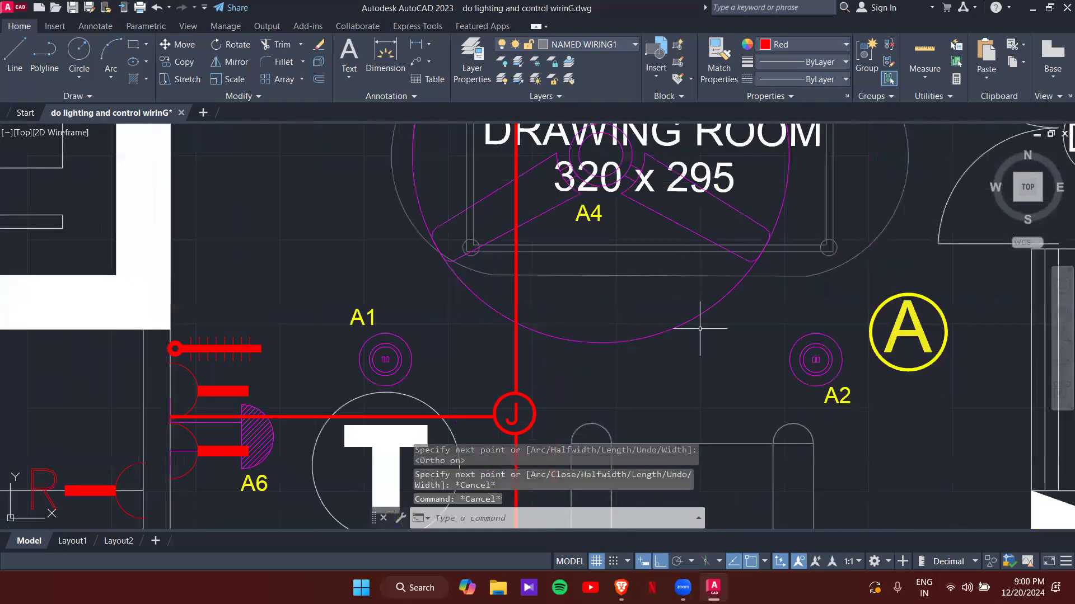
{"action": "middle_click_drag", "start_coordinate": [699, 329], "coordinate": [705, 269]}
{"action": "key", "text": "Return"}
{"action": "left_click", "coordinate": [518, 355]}
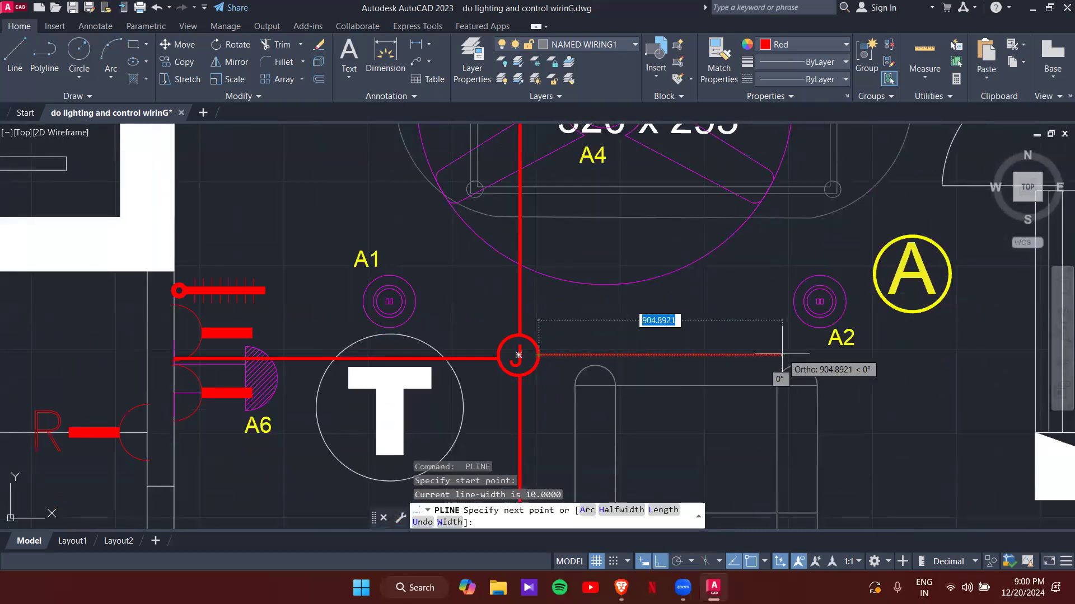
{"action": "left_click", "coordinate": [781, 355]}
{"action": "key", "text": "Escape"}
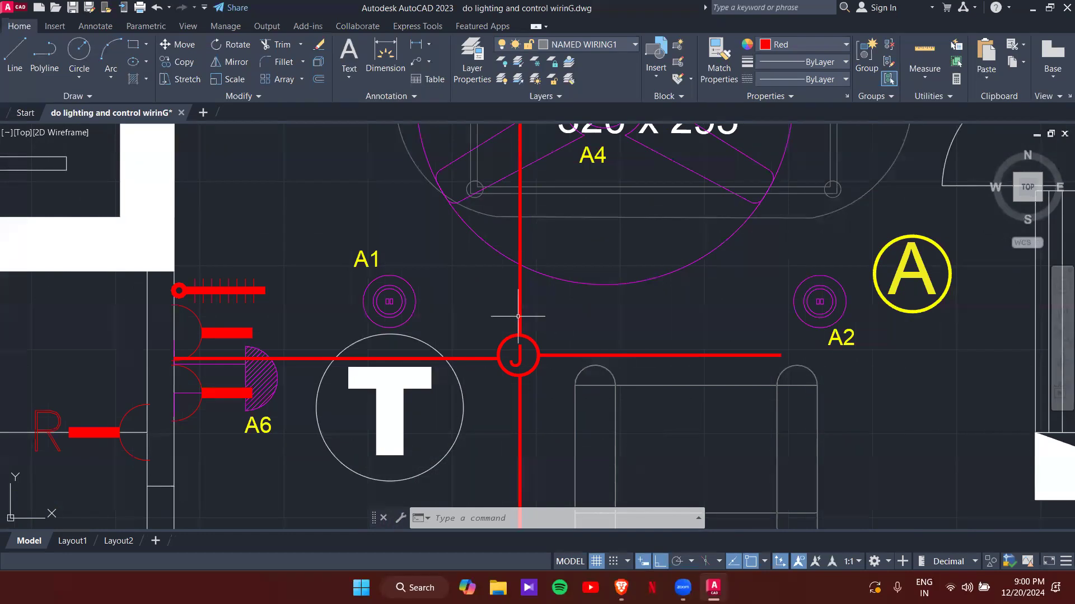
{"action": "scroll", "coordinate": [535, 316], "scroll_direction": "down", "scroll_amount": 2}
{"action": "middle_click_drag", "start_coordinate": [539, 276], "coordinate": [552, 403]}
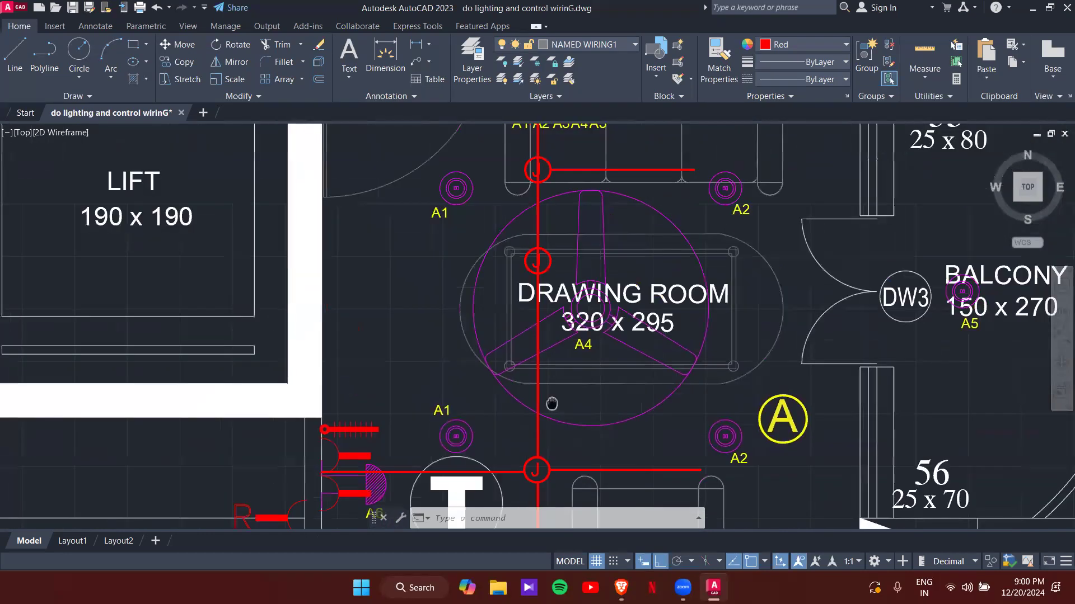
{"action": "scroll", "coordinate": [536, 262], "scroll_direction": "up", "scroll_amount": 2}
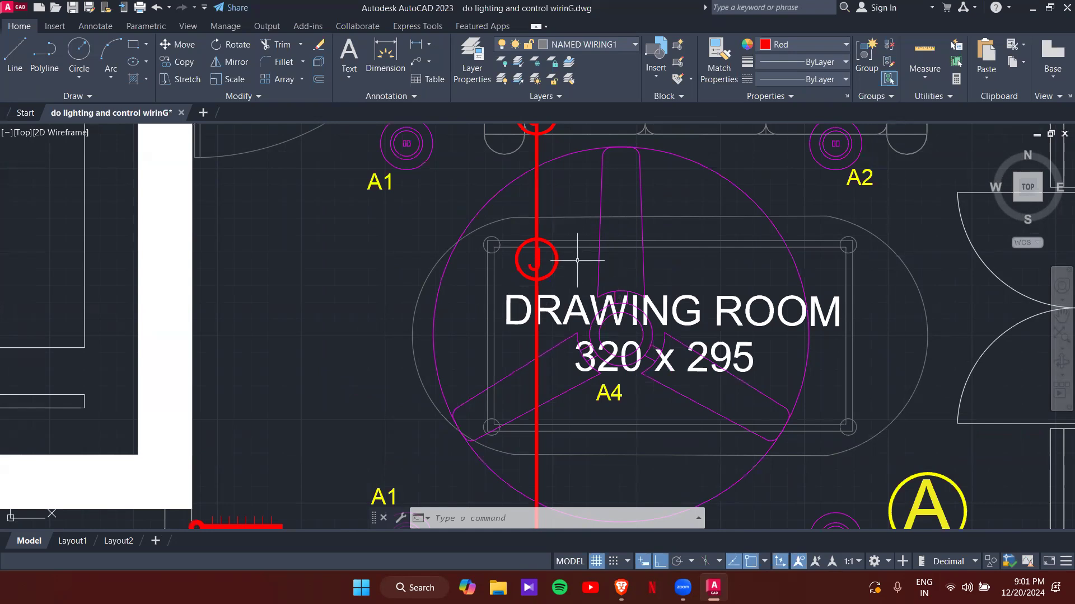
- Trim (TR) the wire pieces inside the upper J junction circle
{"action": "middle_click_drag", "start_coordinate": [566, 259], "coordinate": [586, 325]}
{"action": "middle_click_drag", "start_coordinate": [541, 262], "coordinate": [578, 278]}
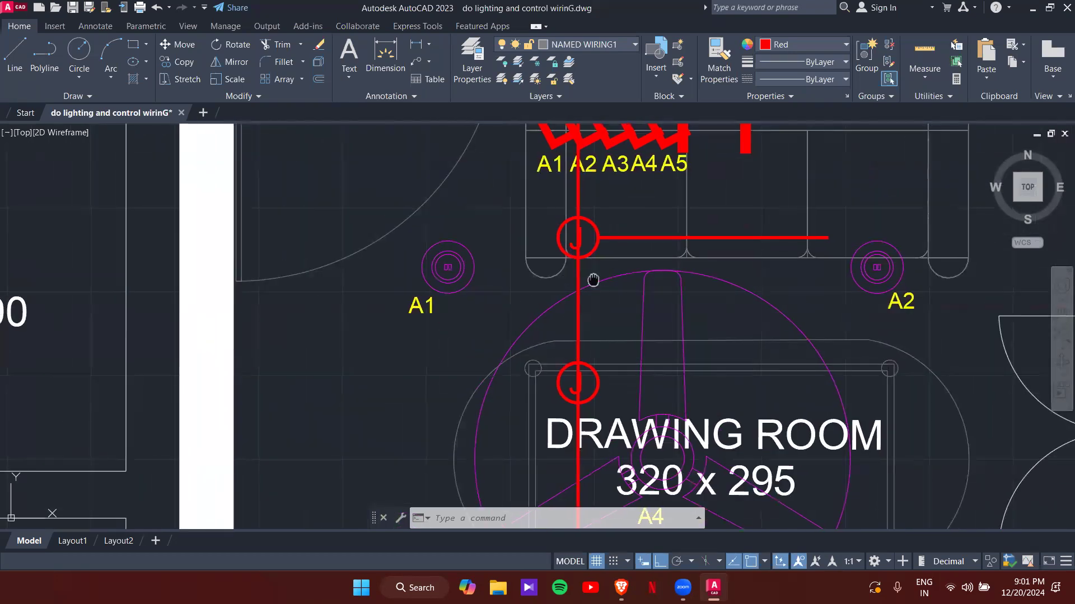
{"action": "scroll", "coordinate": [592, 276], "scroll_direction": "up", "scroll_amount": 4}
{"action": "type", "text": "tr"}
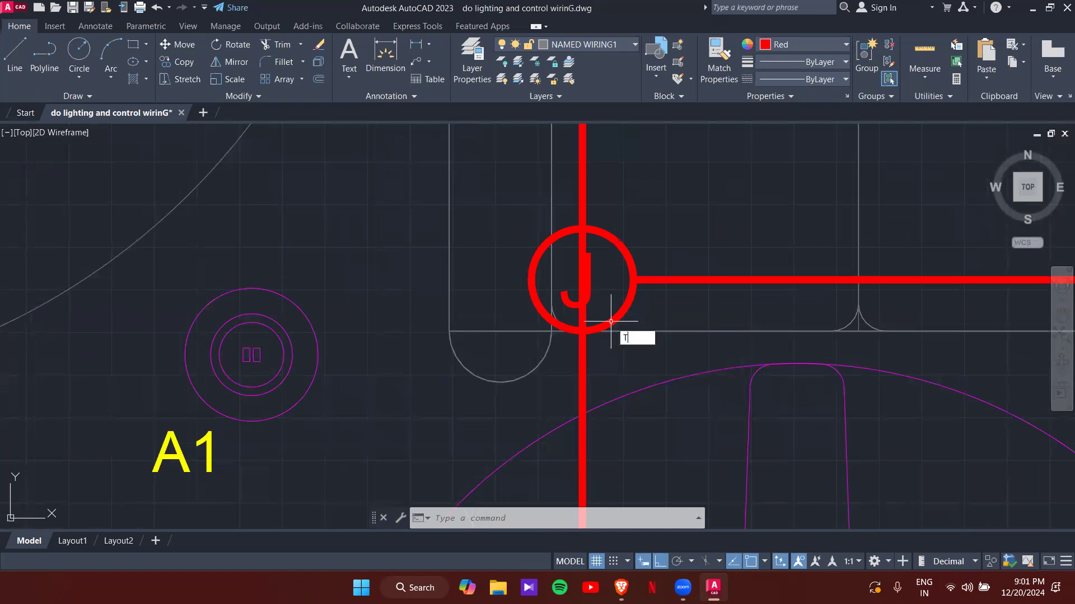
{"action": "key", "text": "space"}
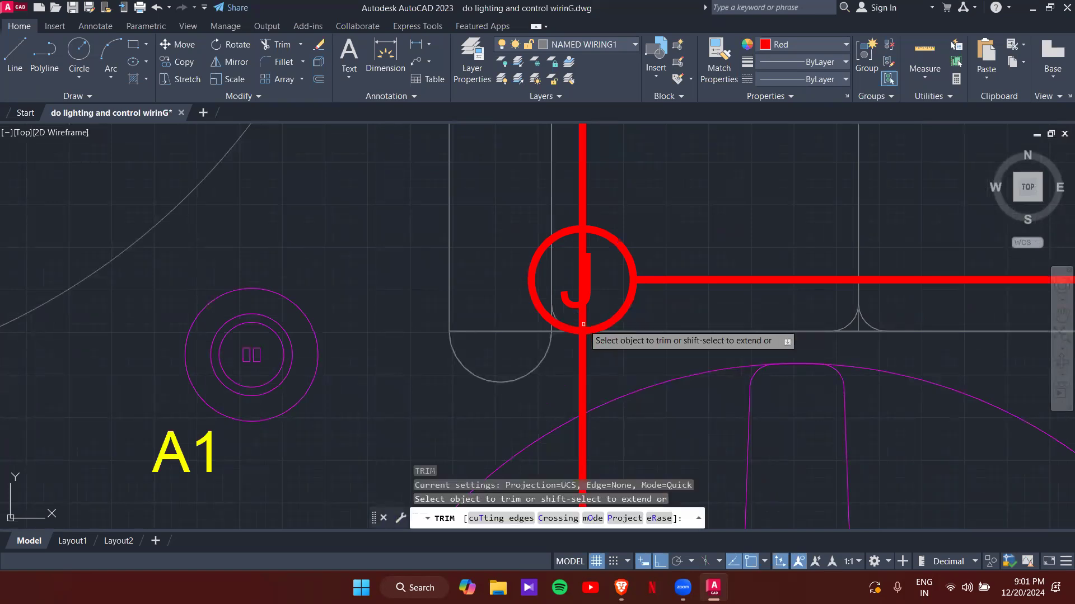
{"action": "left_click", "coordinate": [583, 319]}
{"action": "left_click", "coordinate": [584, 251]}
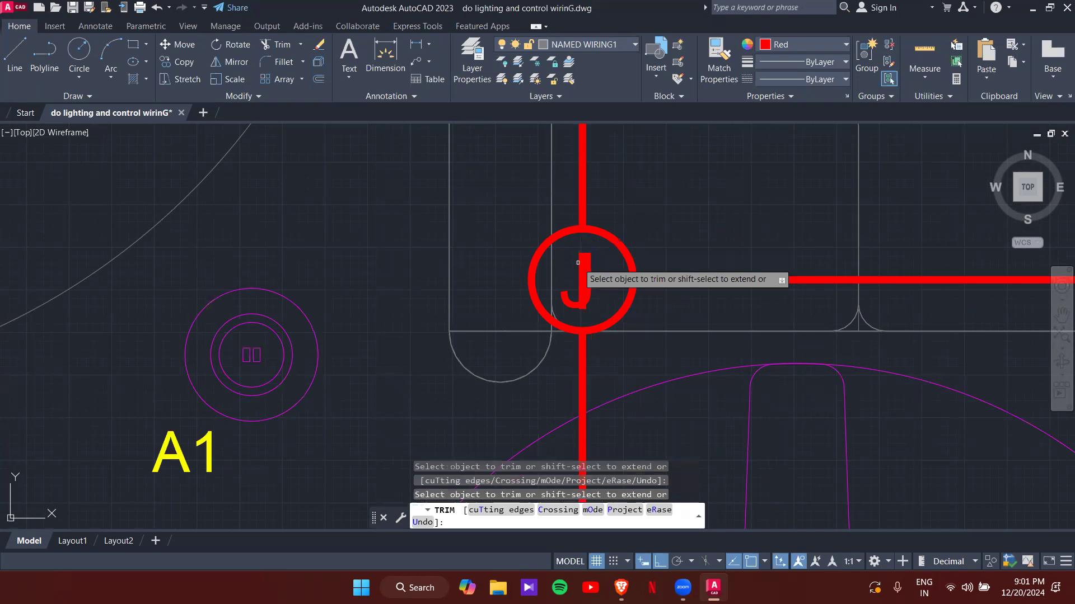
- Trim the wire inside the middle junction circle, then end trimming
{"action": "scroll", "coordinate": [587, 332], "scroll_direction": "down", "scroll_amount": 3}
{"action": "middle_click_drag", "start_coordinate": [587, 332], "coordinate": [434, 185]}
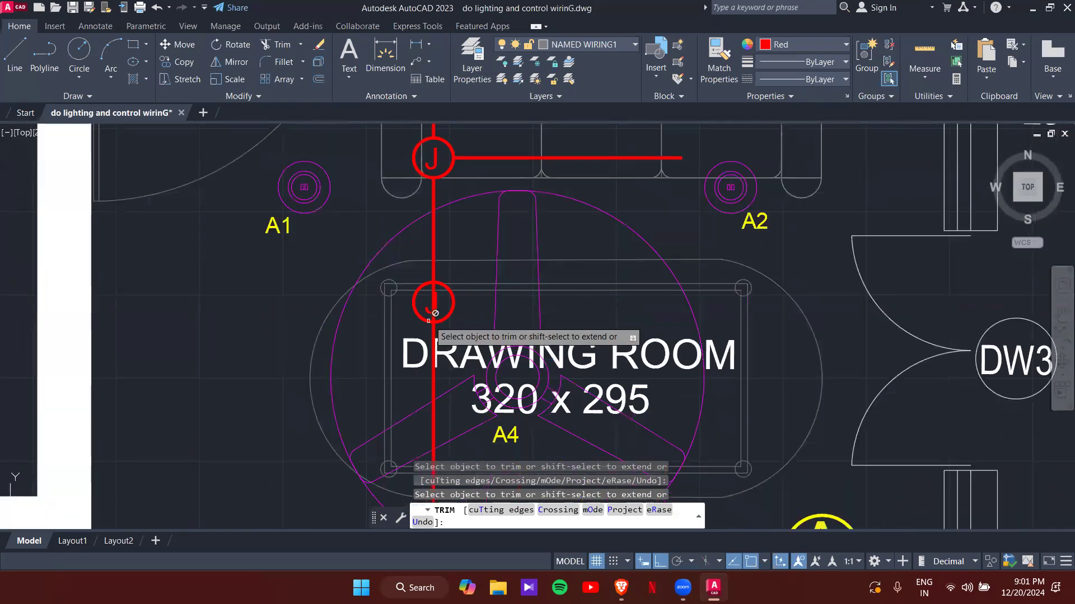
{"action": "left_click", "coordinate": [435, 315]}
{"action": "scroll", "coordinate": [435, 315], "scroll_direction": "up", "scroll_amount": 2}
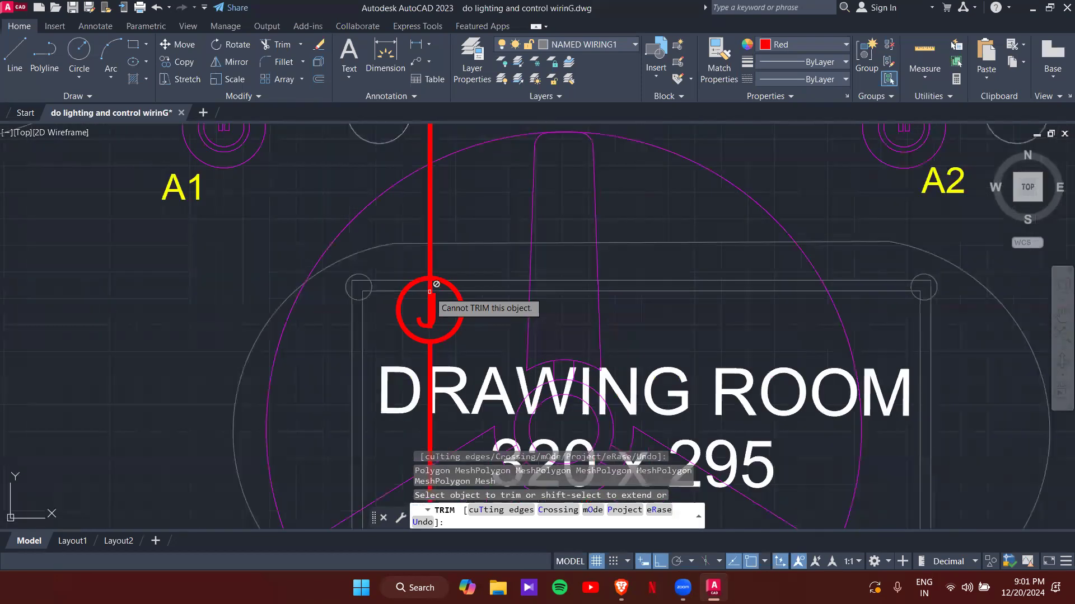
{"action": "left_click", "coordinate": [430, 290]}
{"action": "scroll", "coordinate": [430, 289], "scroll_direction": "up", "scroll_amount": 4}
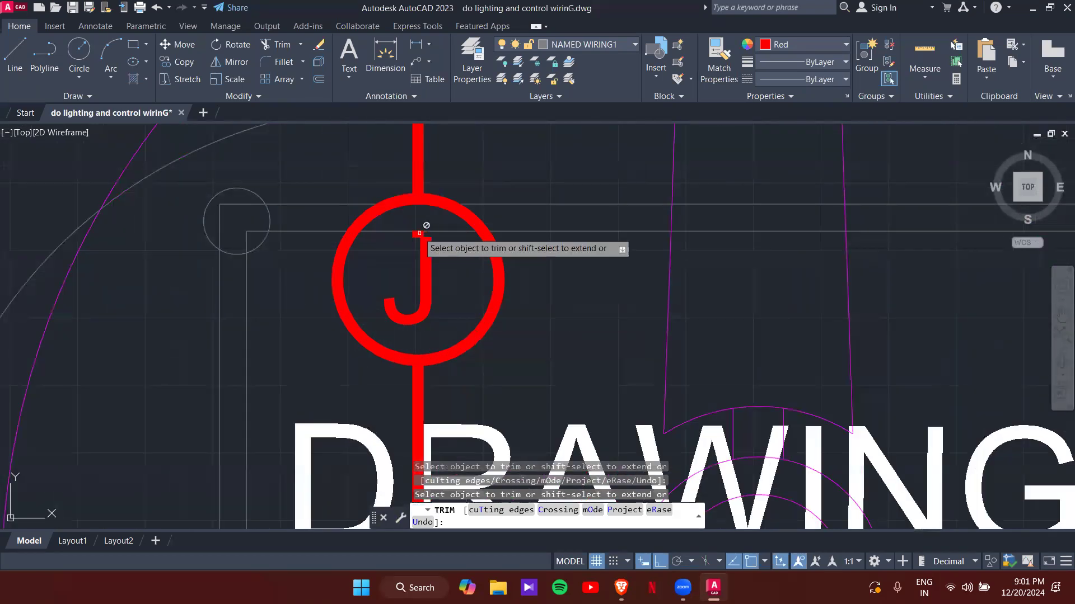
{"action": "scroll", "coordinate": [454, 272], "scroll_direction": "down", "scroll_amount": 8}
{"action": "middle_click_drag", "start_coordinate": [543, 361], "coordinate": [584, 241]}
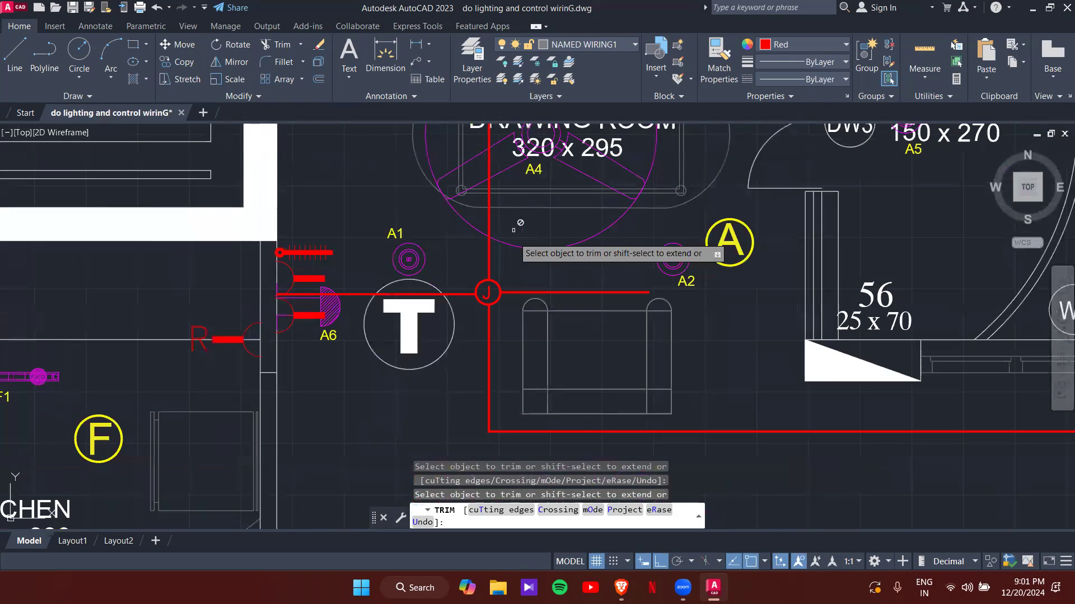
{"action": "key", "text": "Escape"}
{"action": "key", "text": "Escape"}
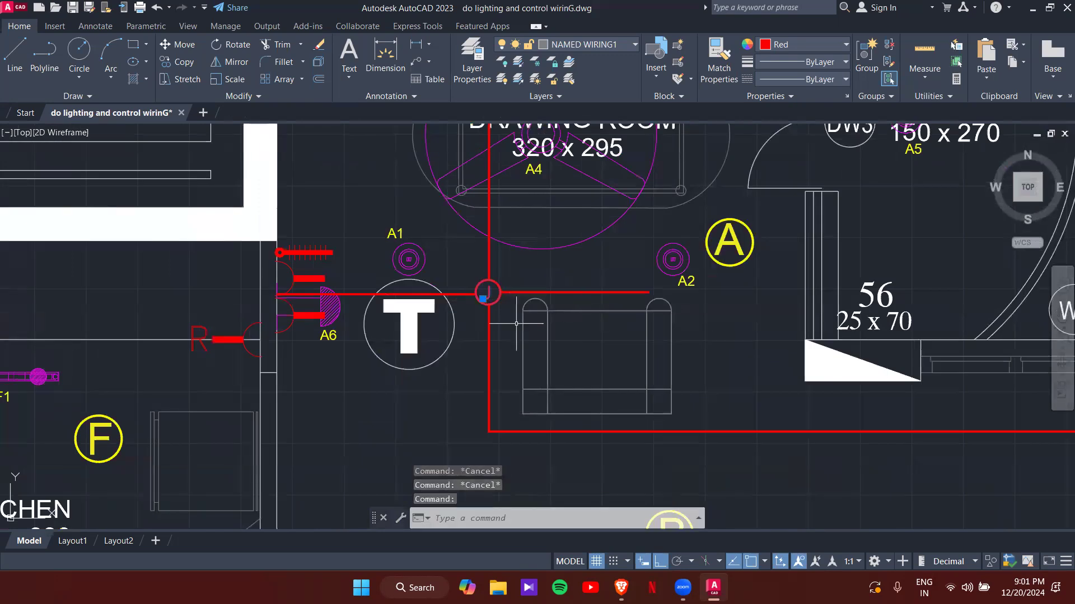
- Copy the J junction box to the east end of the horizontal wire by A2
{"action": "type", "text": "co"}
{"action": "key", "text": "Return"}
{"action": "scroll", "coordinate": [507, 303], "scroll_direction": "up", "scroll_amount": 2}
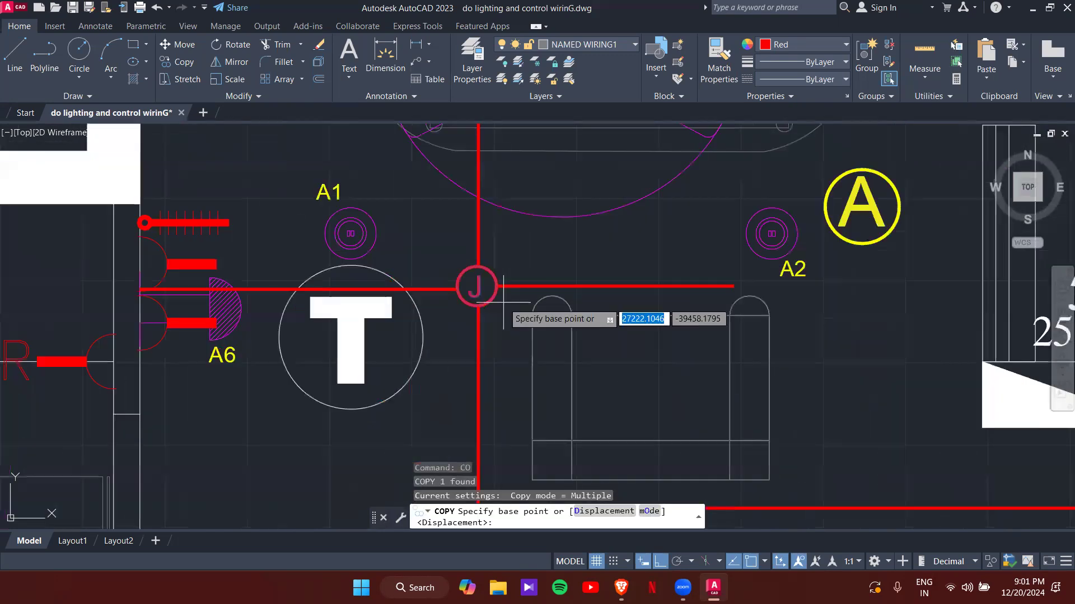
{"action": "left_click", "coordinate": [487, 292]}
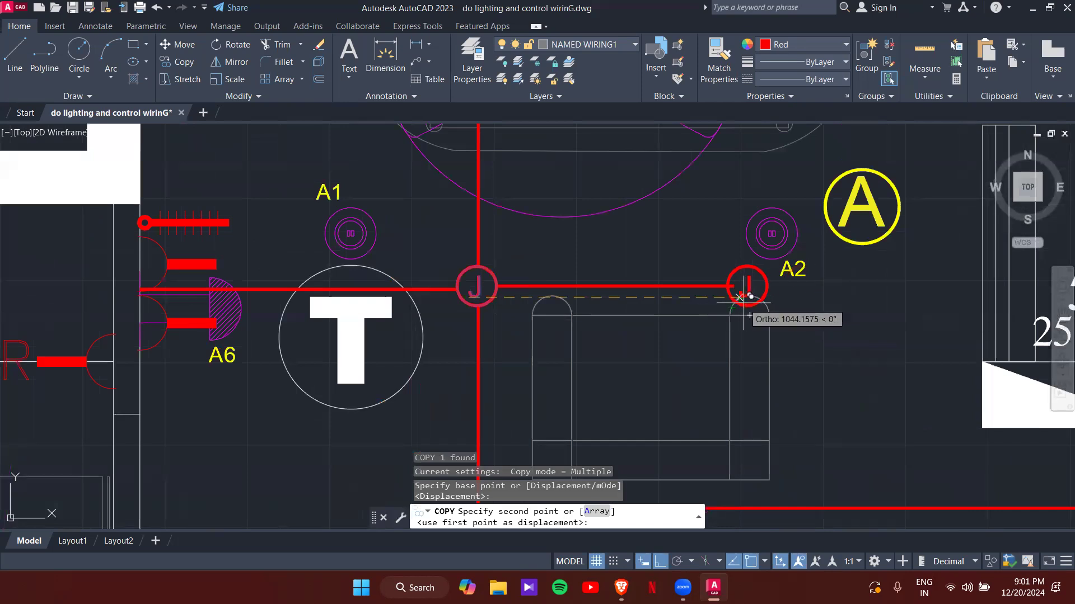
{"action": "scroll", "coordinate": [745, 287], "scroll_direction": "up", "scroll_amount": 2}
{"action": "left_click", "coordinate": [741, 283]}
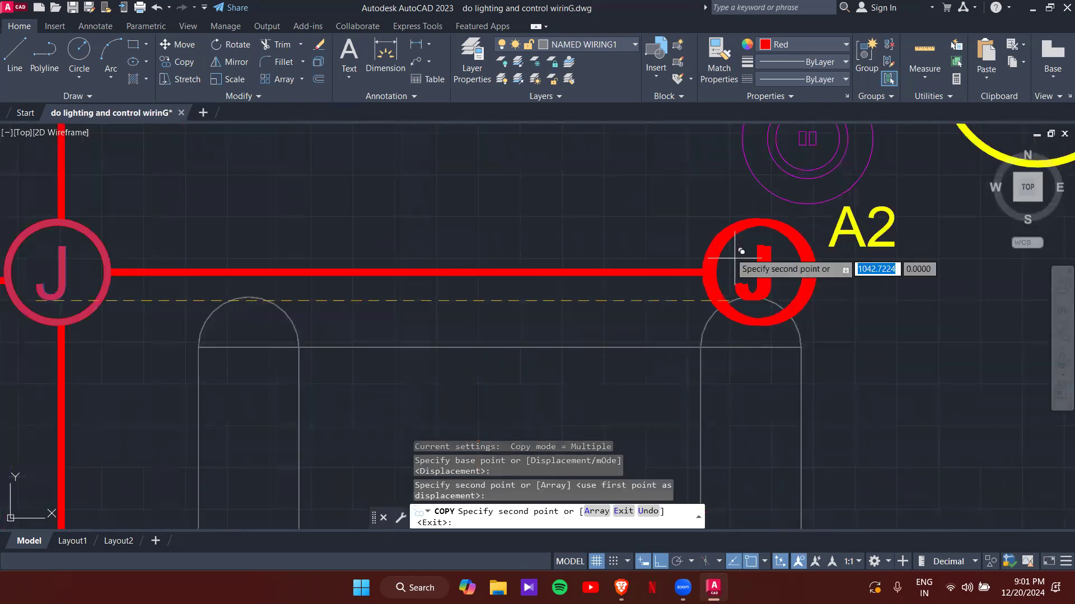
{"action": "scroll", "coordinate": [682, 218], "scroll_direction": "down", "scroll_amount": 2}
{"action": "middle_click_drag", "start_coordinate": [639, 211], "coordinate": [585, 452]}
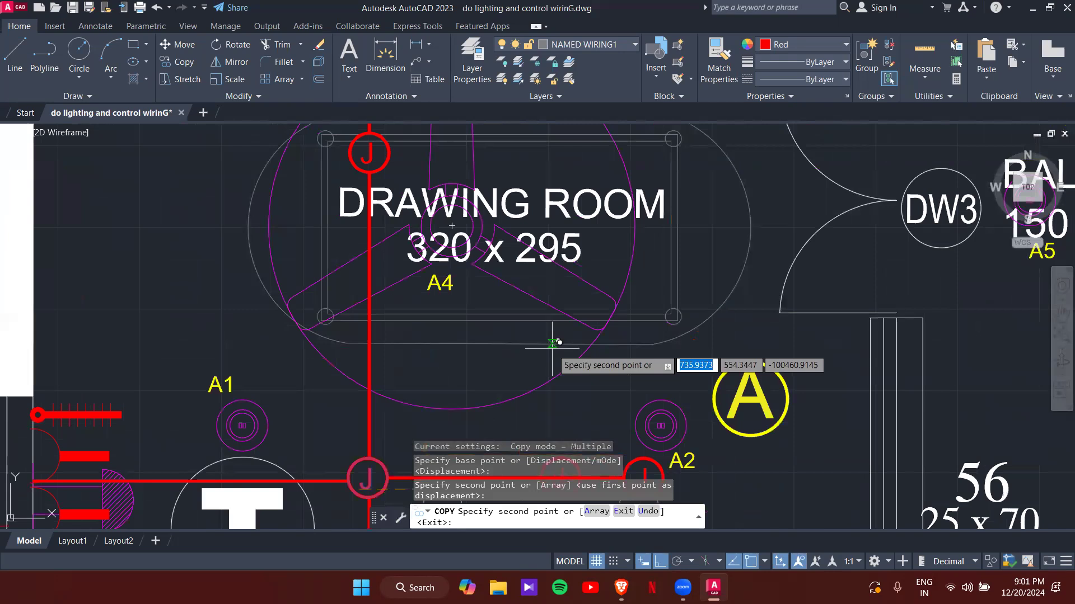
{"action": "middle_click_drag", "start_coordinate": [531, 170], "coordinate": [568, 319]}
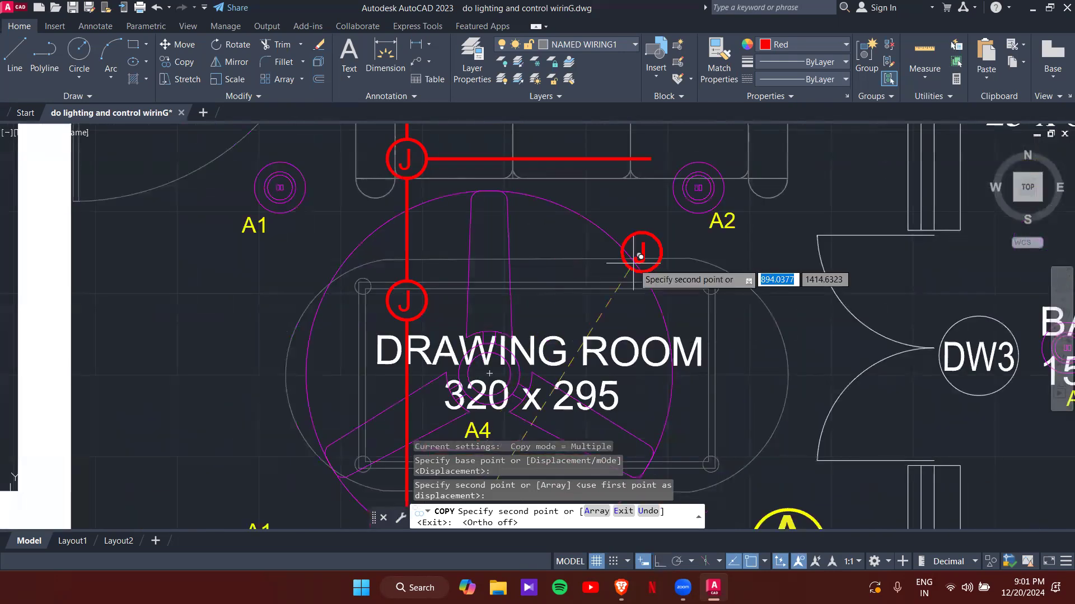
{"action": "middle_click_drag", "start_coordinate": [659, 195], "coordinate": [607, 362]}
{"action": "scroll", "coordinate": [606, 362], "scroll_direction": "up", "scroll_amount": 2}
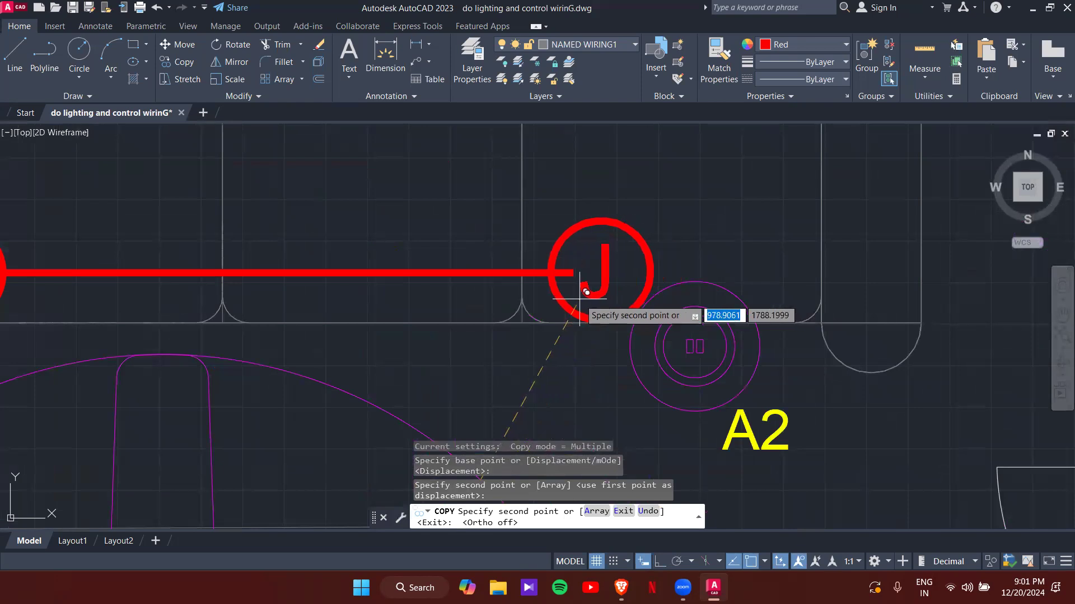
{"action": "key", "text": "Escape"}
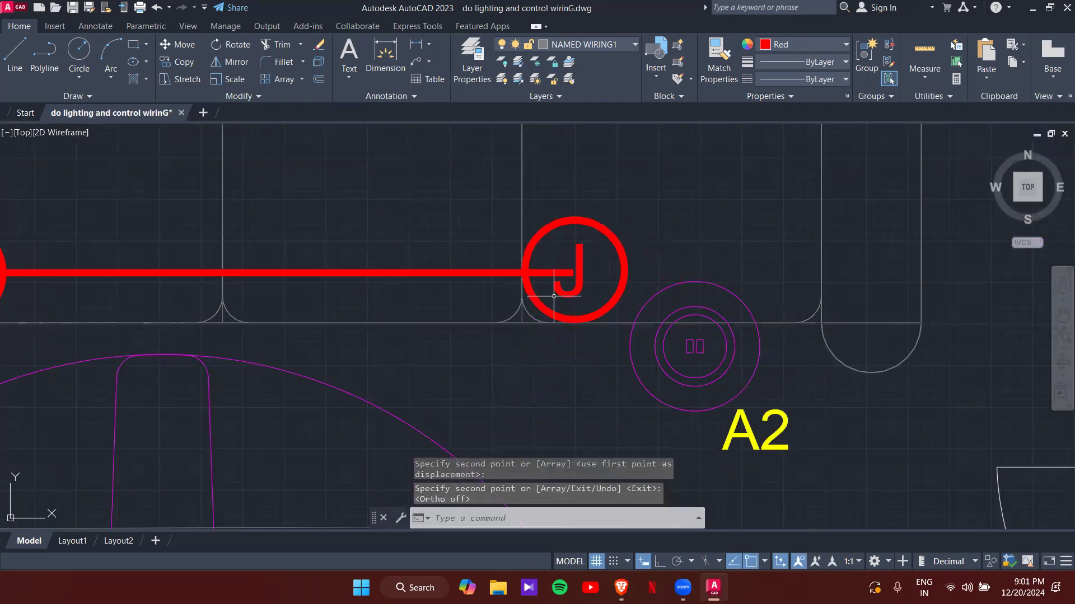
- Select the upper horizontal wire's end grip, then cancel leaving it unchanged
{"action": "left_click", "coordinate": [557, 276]}
{"action": "left_click", "coordinate": [573, 273]}
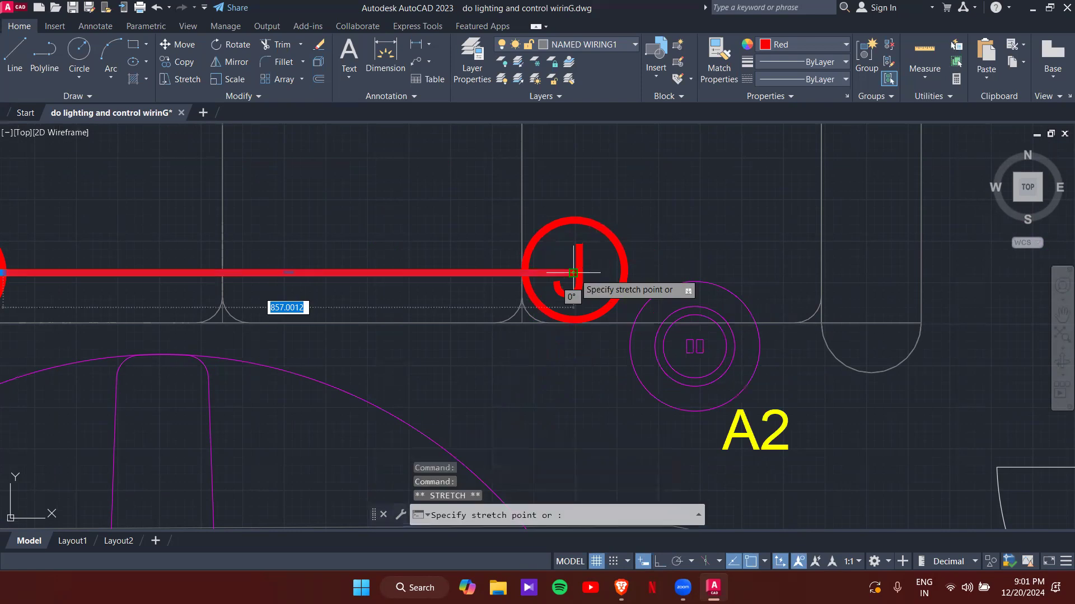
{"action": "key", "text": "Escape"}
{"action": "key", "text": "Escape"}
{"action": "scroll", "coordinate": [600, 277], "scroll_direction": "down", "scroll_amount": 4}
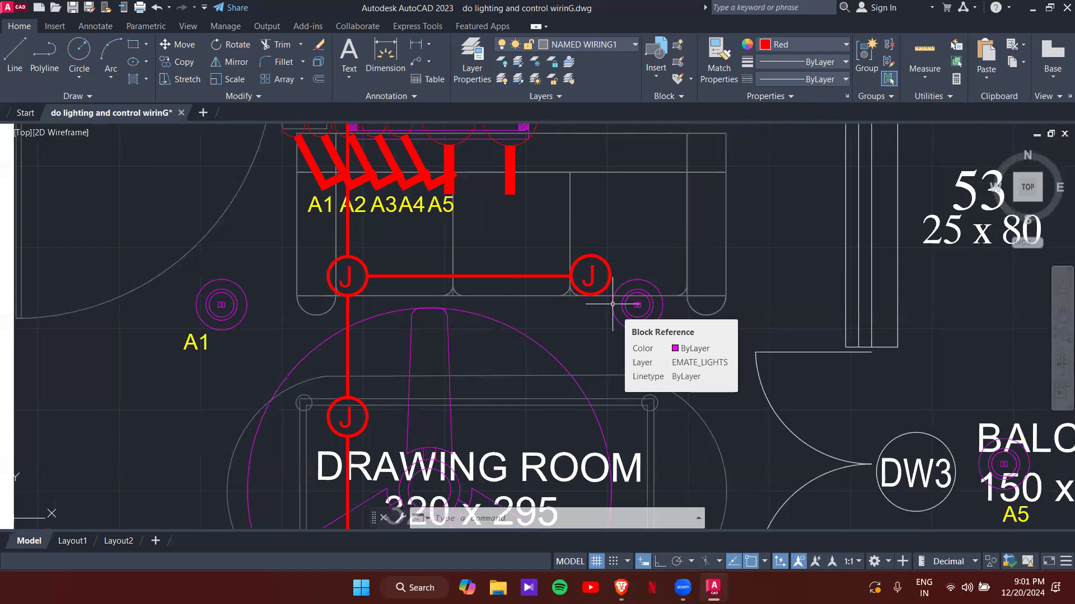
- Sketch a trial spline from the right J box toward A2, then abandon it
{"action": "type", "text": "SPL"}
{"action": "key", "text": "Return"}
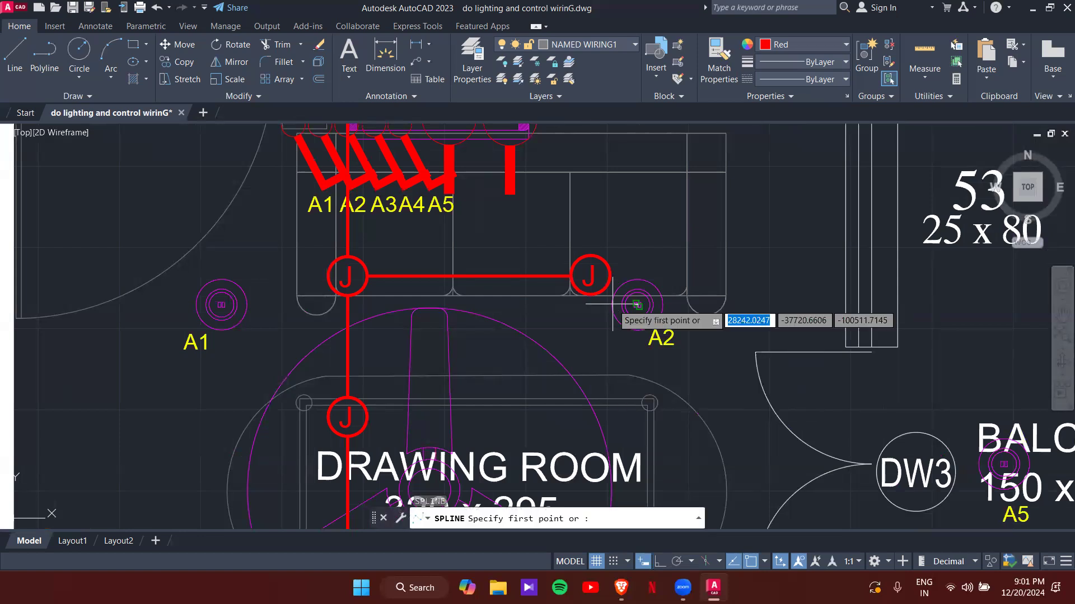
{"action": "scroll", "coordinate": [617, 271], "scroll_direction": "up", "scroll_amount": 2}
{"action": "left_click", "coordinate": [611, 272]}
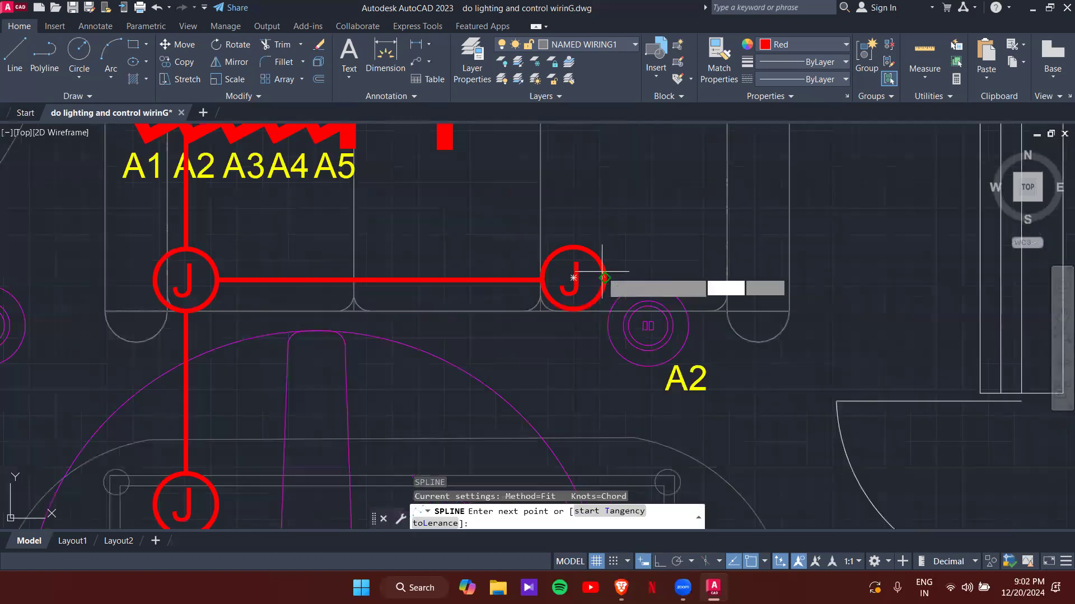
{"action": "left_click", "coordinate": [638, 232]}
{"action": "left_click", "coordinate": [662, 272]}
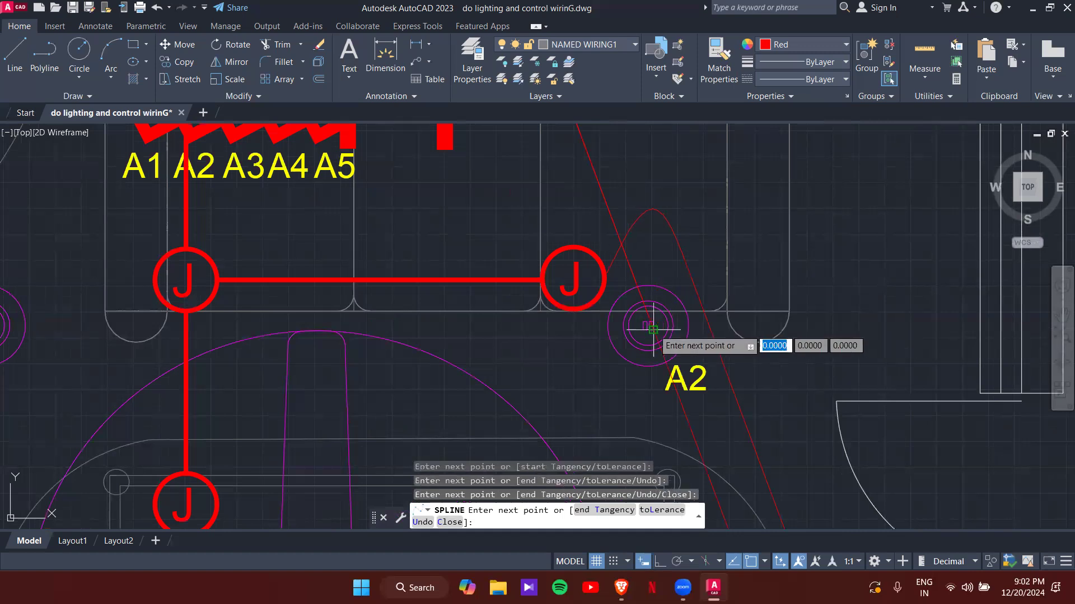
{"action": "left_click", "coordinate": [649, 325]}
{"action": "key", "text": "ctrl+z"}
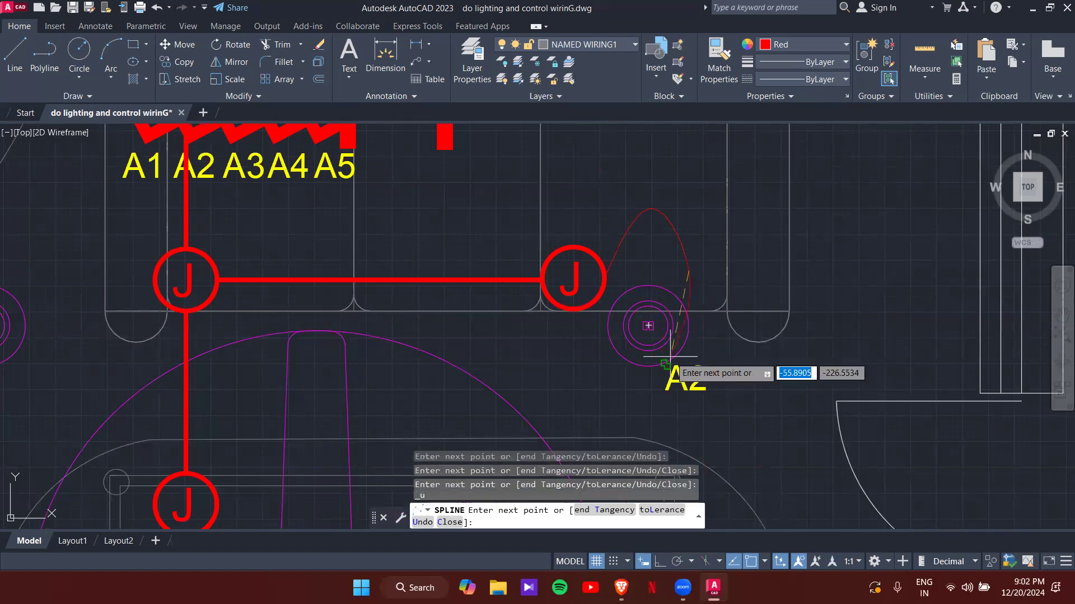
{"action": "left_click", "coordinate": [654, 329]}
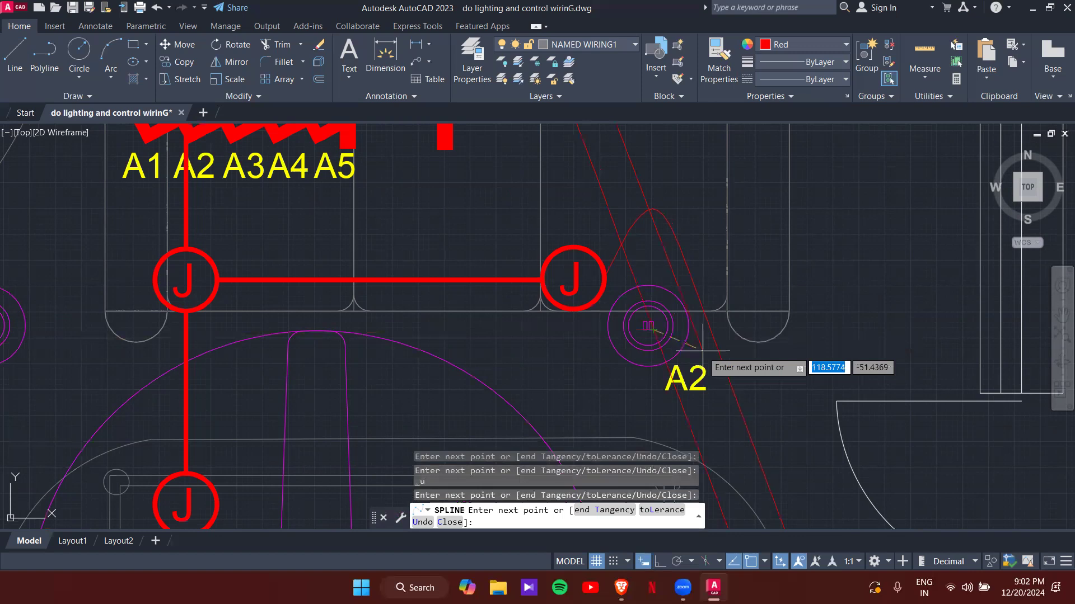
{"action": "key", "text": "Escape"}
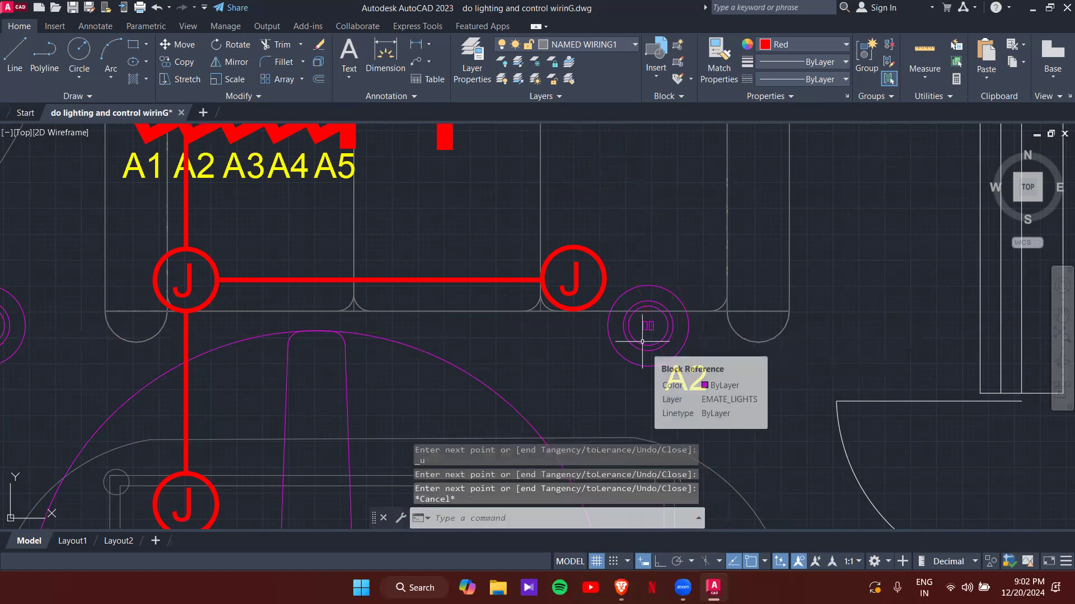
- Draw a Uniform-knot spline from the right J box curving up to A2's centre
{"action": "type", "text": "SPL"}
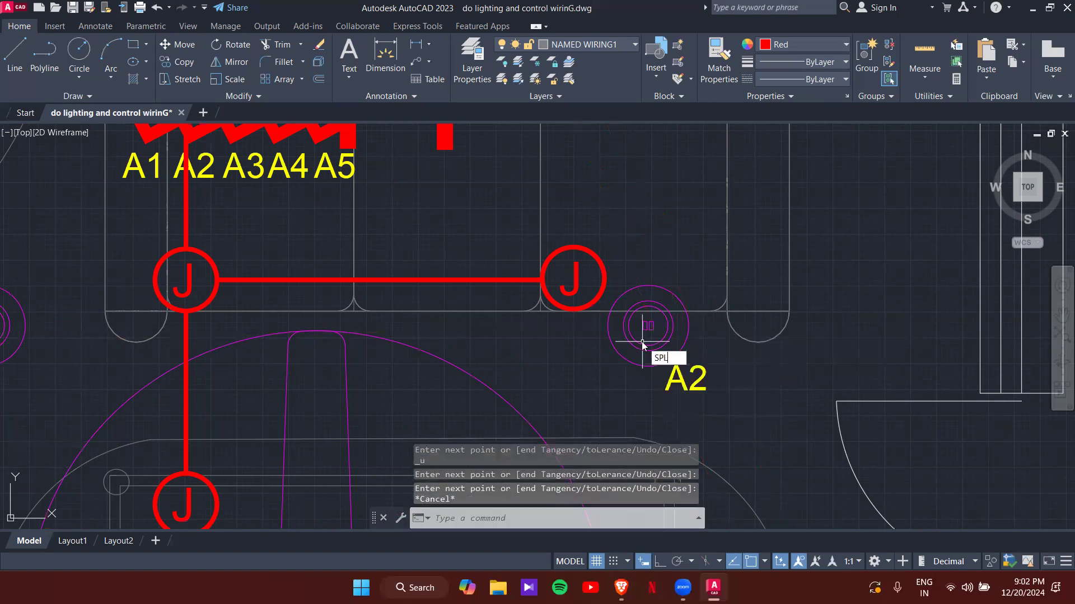
{"action": "key", "text": "Return"}
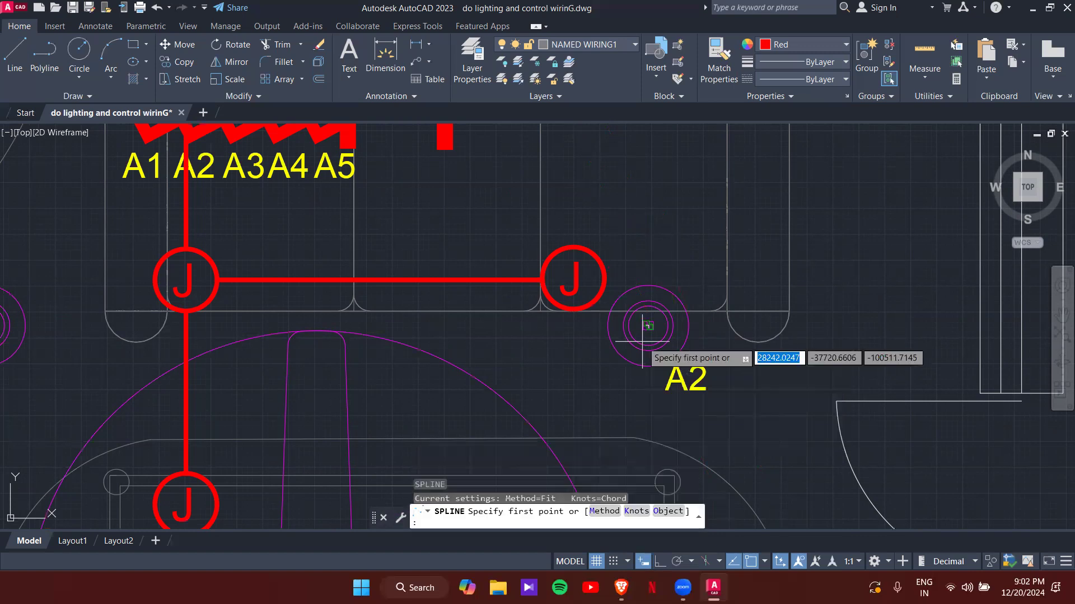
{"action": "left_click", "coordinate": [644, 516]}
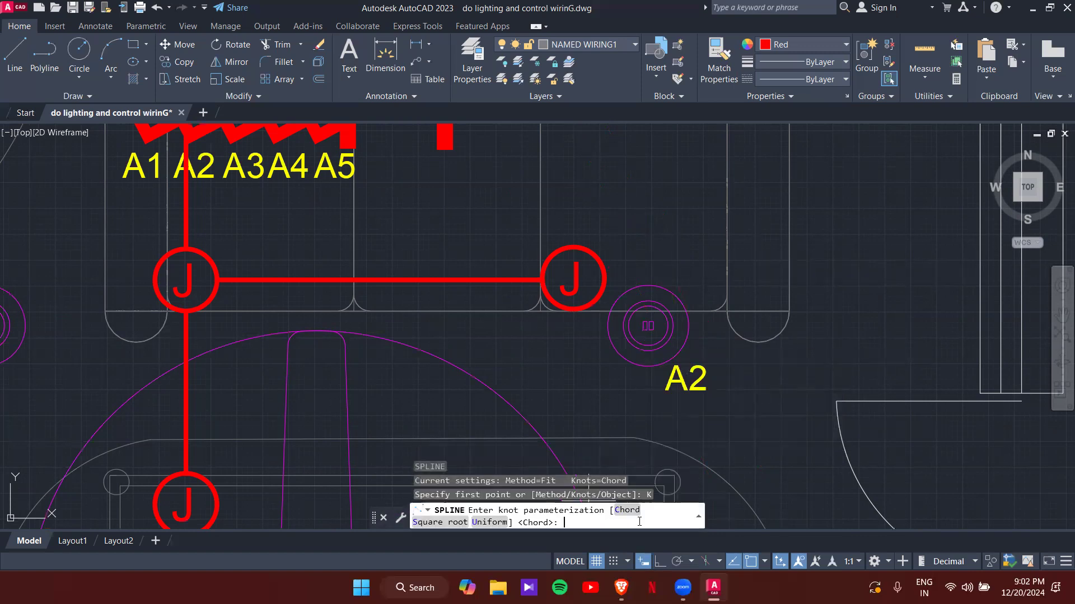
{"action": "left_click", "coordinate": [492, 523]}
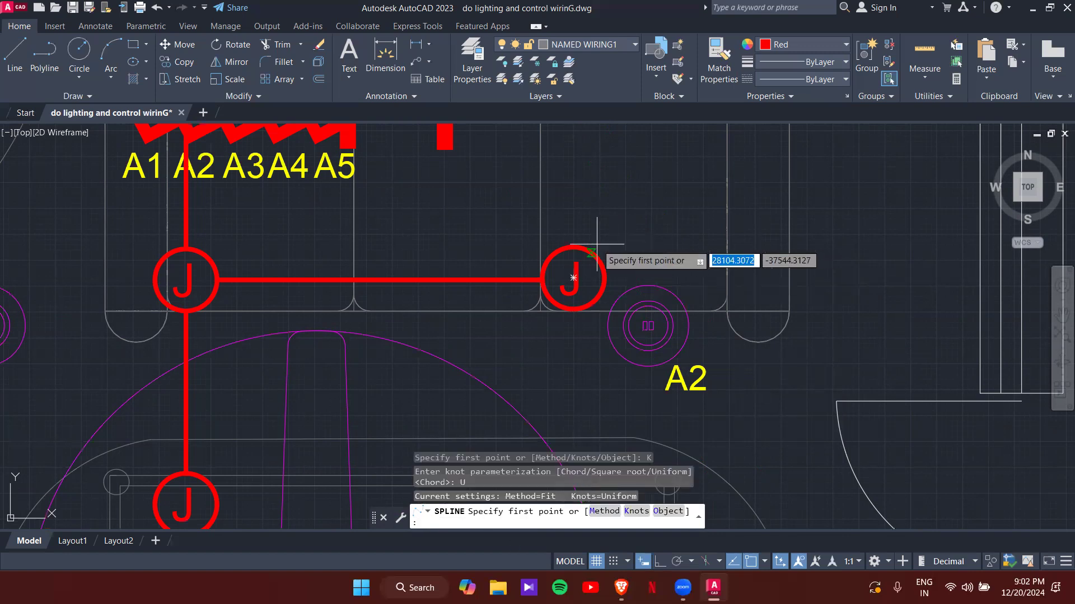
{"action": "left_click", "coordinate": [573, 278]}
{"action": "left_click", "coordinate": [639, 200]}
{"action": "left_click", "coordinate": [664, 242]}
{"action": "left_click", "coordinate": [652, 321]}
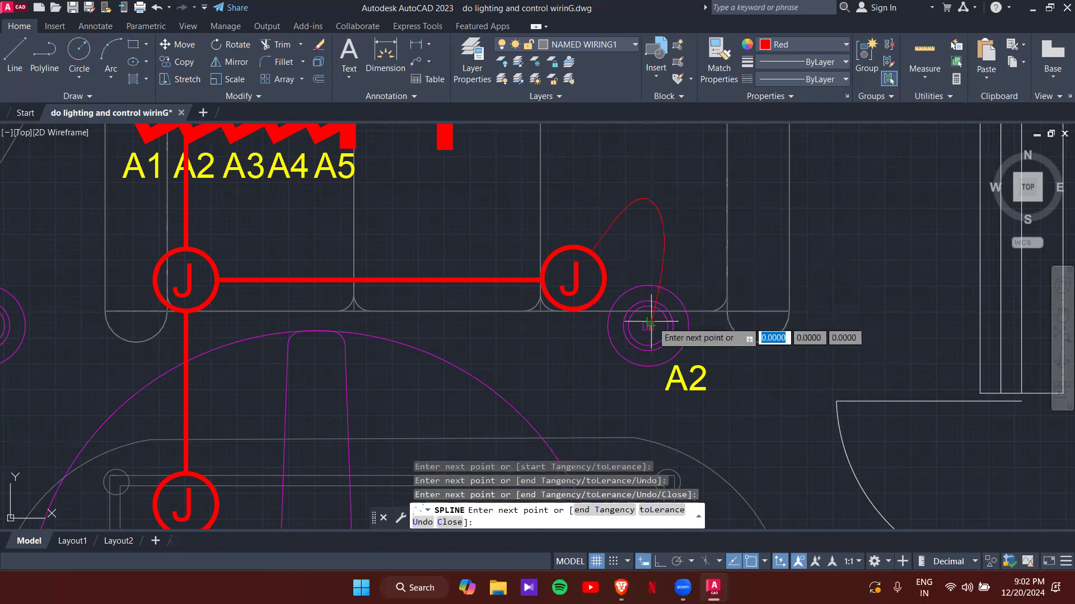
{"action": "key", "text": "Return"}
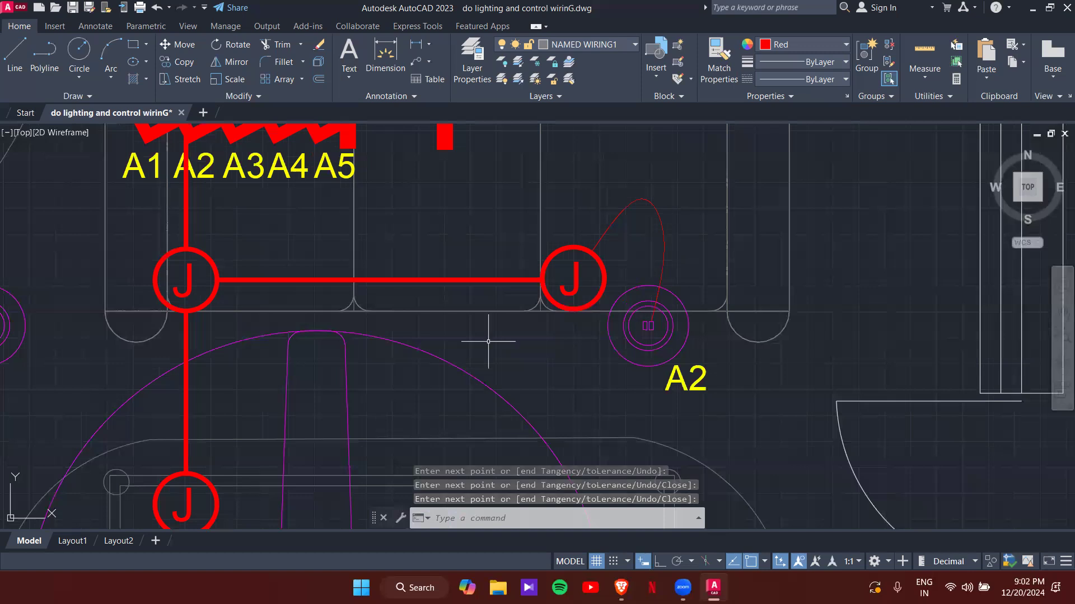
{"action": "middle_click_drag", "start_coordinate": [492, 347], "coordinate": [762, 312]}
- Trace a trial spline from the left J box toward A1, then abandon it
{"action": "key", "text": "Return"}
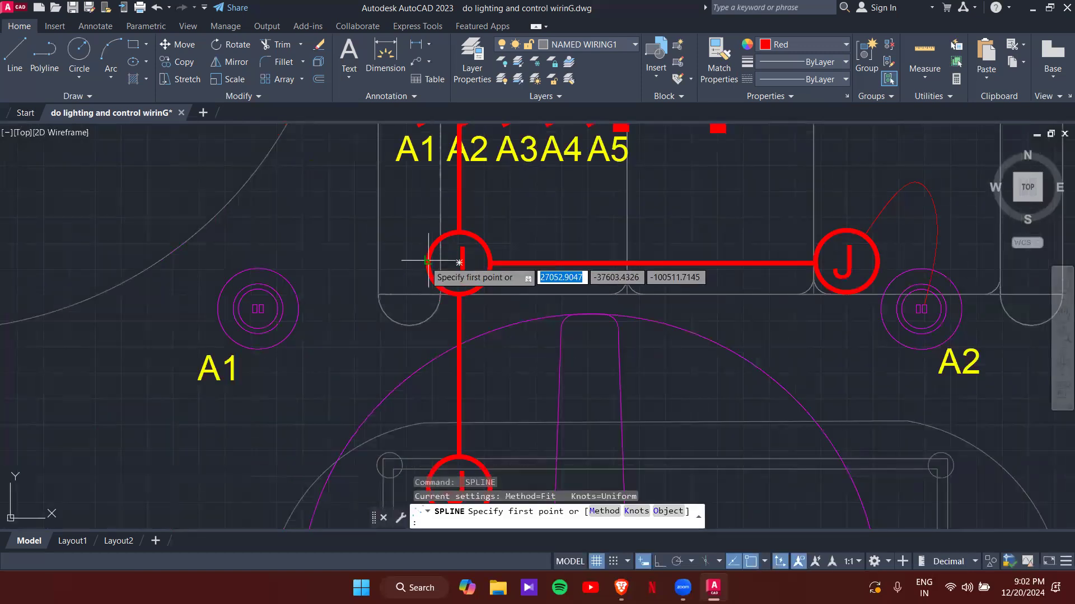
{"action": "left_click", "coordinate": [427, 258]}
{"action": "left_click", "coordinate": [399, 233]}
{"action": "left_click", "coordinate": [367, 240]}
{"action": "left_click", "coordinate": [353, 280]}
{"action": "left_click", "coordinate": [342, 296]}
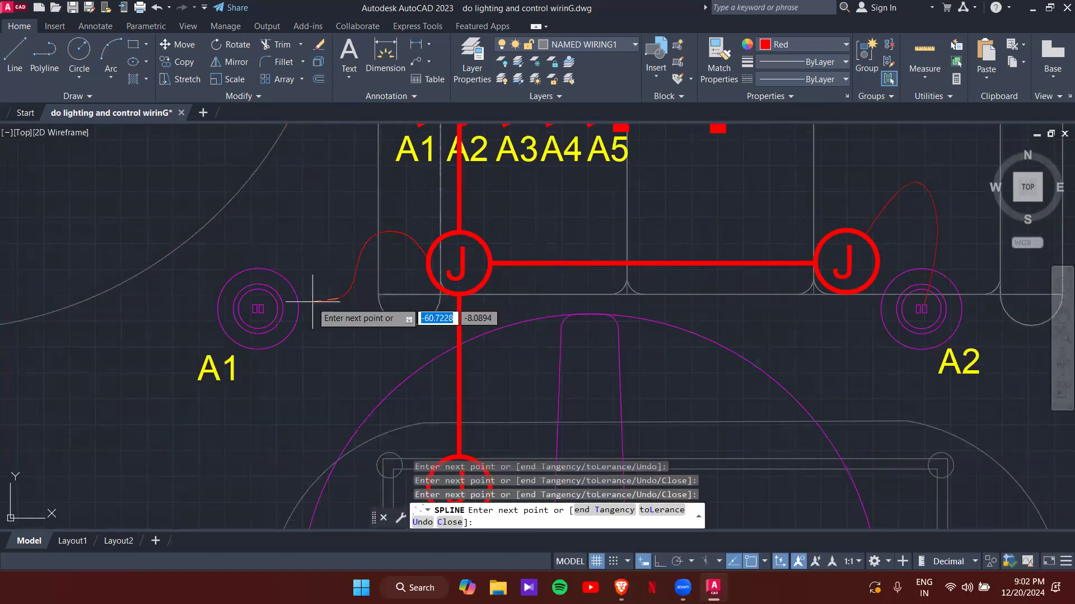
{"action": "left_click", "coordinate": [263, 308]}
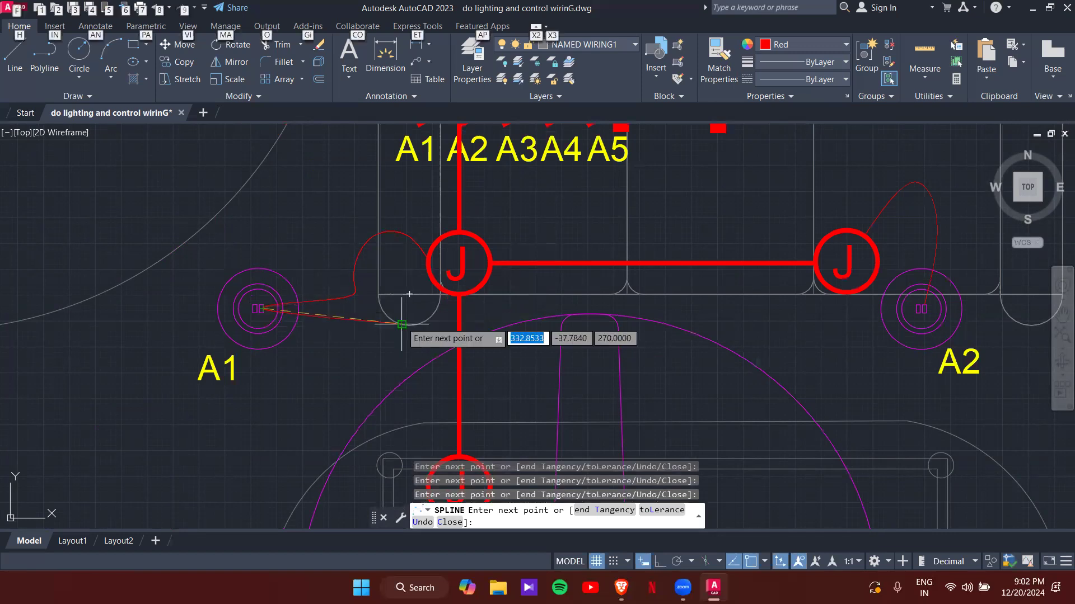
{"action": "left_click", "coordinate": [257, 309]}
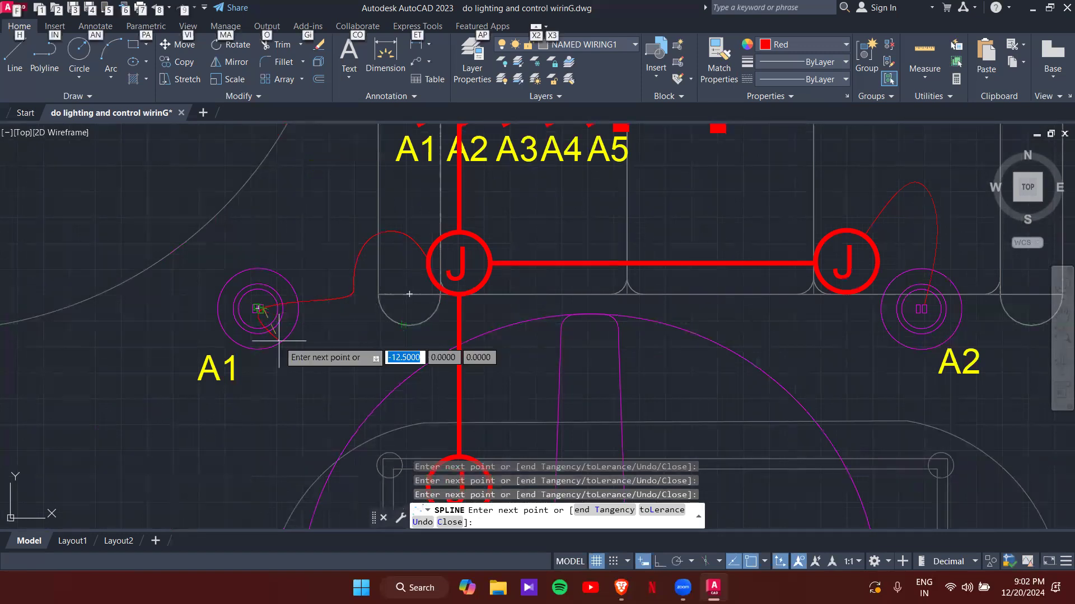
{"action": "key", "text": "Escape"}
{"action": "key", "text": "Escape"}
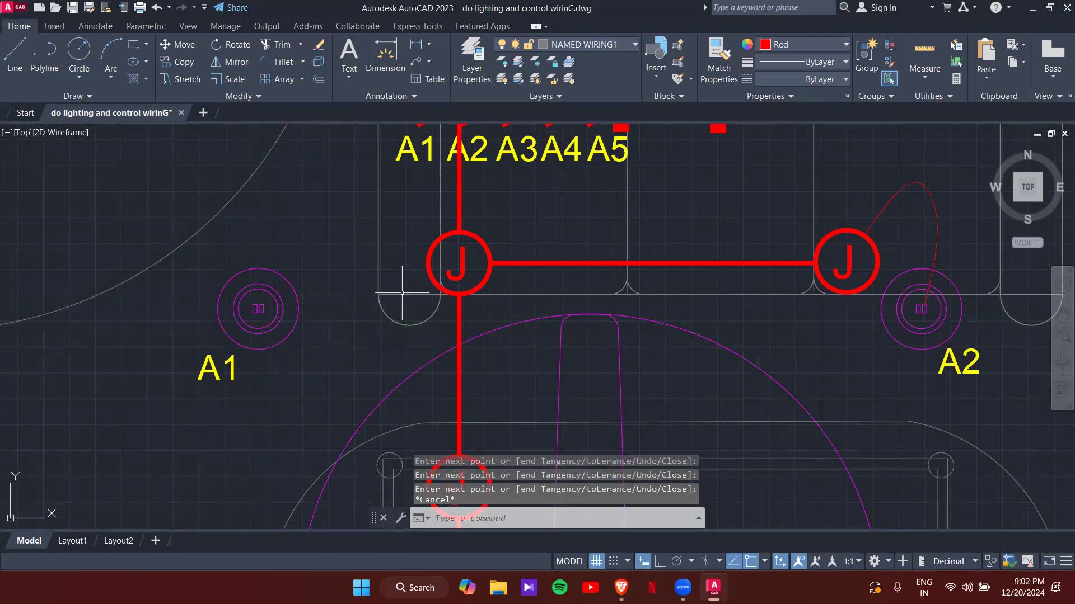
- Draw the curved spline wire from the left J box up to A1's centre
{"action": "key", "text": "Return"}
{"action": "left_click", "coordinate": [378, 230]}
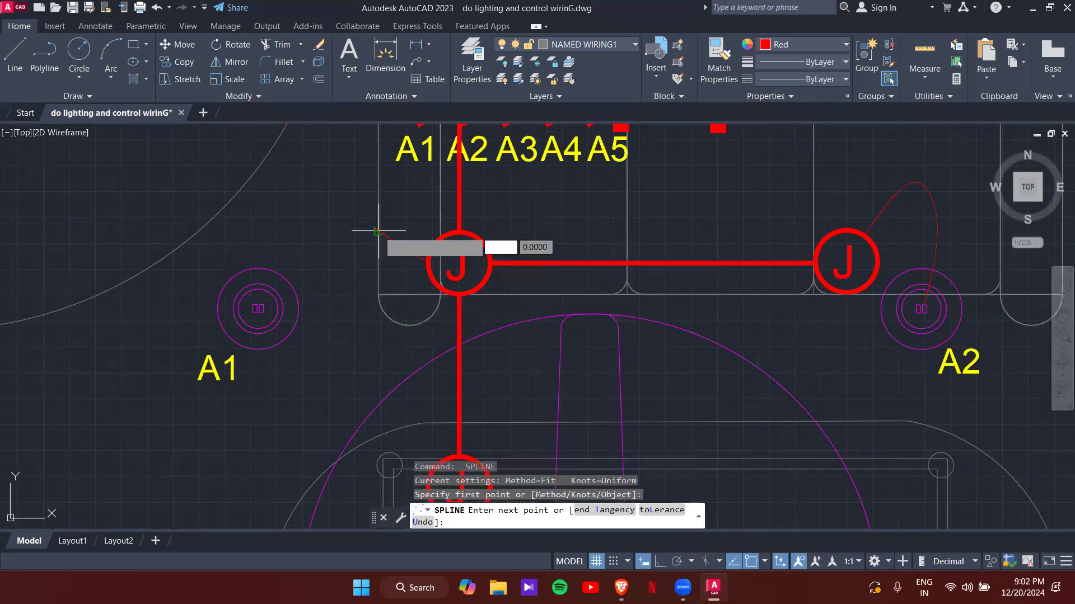
{"action": "left_click", "coordinate": [379, 230]}
{"action": "left_click", "coordinate": [258, 309]}
{"action": "key", "text": "Return"}
{"action": "scroll", "coordinate": [334, 302], "scroll_direction": "down", "scroll_amount": 2}
{"action": "middle_click_drag", "start_coordinate": [353, 311], "coordinate": [328, 238]}
{"action": "middle_click_drag", "start_coordinate": [376, 346], "coordinate": [338, 284]}
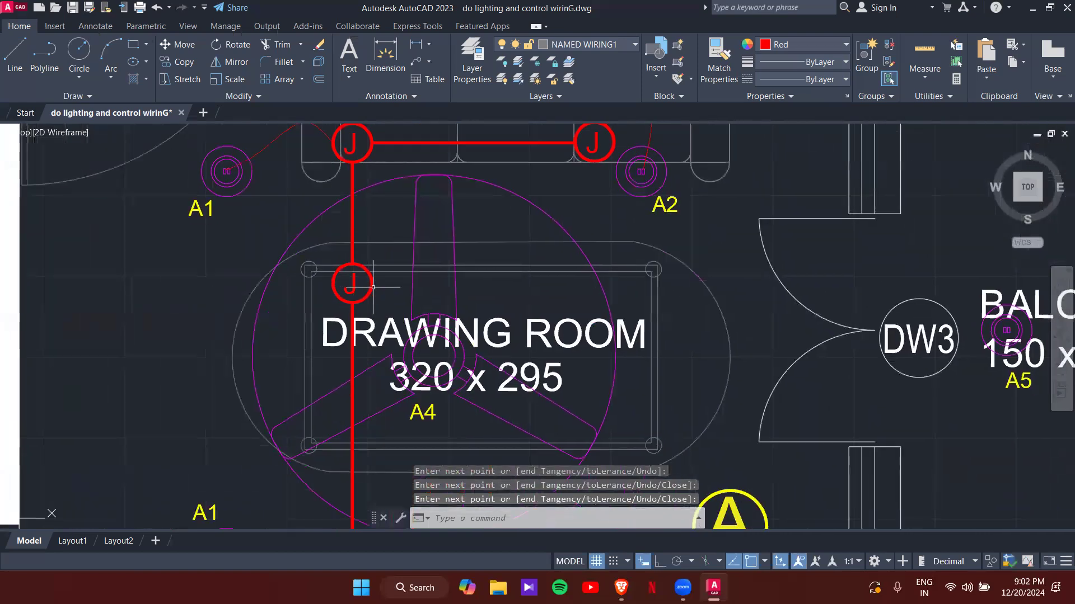
- Cancel an unused spline from the central J box and view the drawing room with the balcony
{"action": "key", "text": "Return"}
{"action": "left_click", "coordinate": [351, 283]}
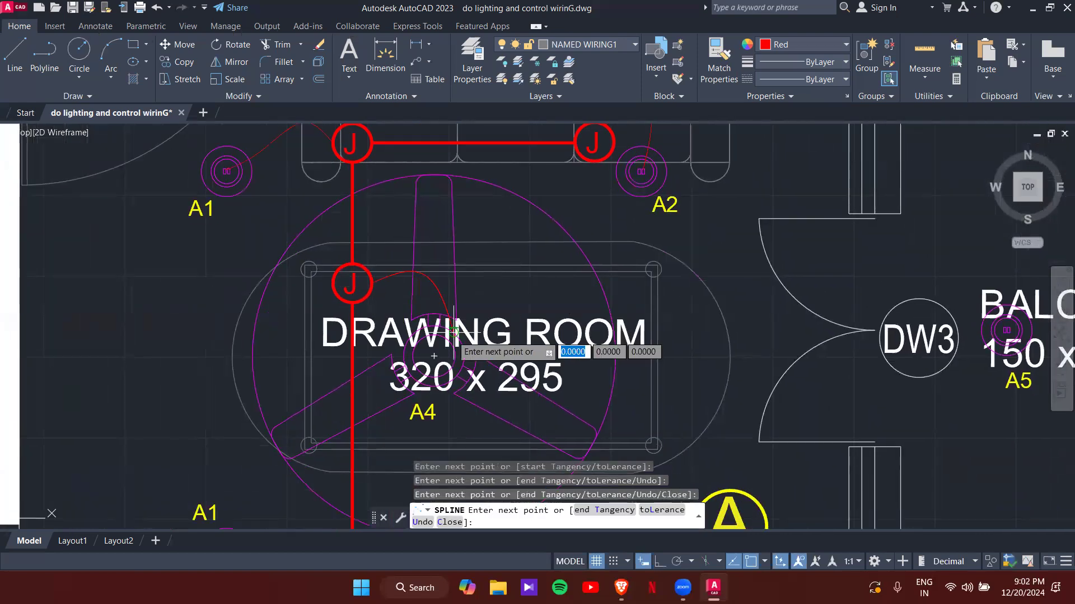
{"action": "key", "text": "Escape"}
{"action": "scroll", "coordinate": [482, 322], "scroll_direction": "down", "scroll_amount": 4}
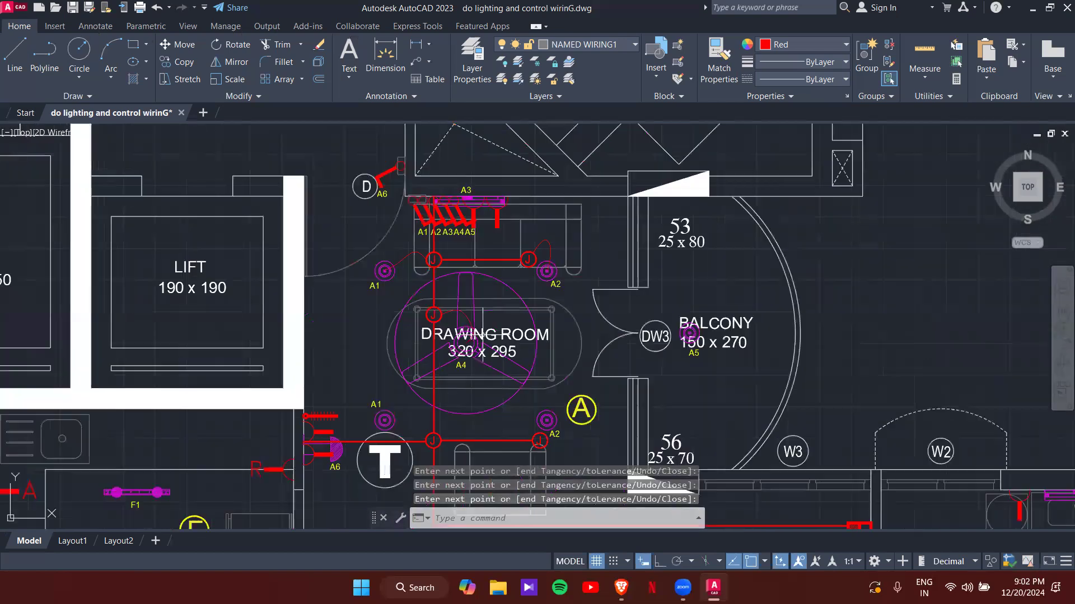
{"action": "mouse_move", "coordinate": [428, 340]}
{"action": "middle_mouse_down"}
{"action": "mouse_move", "coordinate": [365, 231]}
{"action": "mouse_move", "coordinate": [277, 159]}
{"action": "middle_mouse_up"}
{"action": "scroll", "coordinate": [303, 250], "scroll_direction": "up", "scroll_amount": 2}
{"action": "scroll", "coordinate": [302, 250], "scroll_direction": "up", "scroll_amount": 1}
{"action": "scroll", "coordinate": [282, 251], "scroll_direction": "down", "scroll_amount": 1}
{"action": "middle_click_drag", "start_coordinate": [275, 247], "coordinate": [513, 358]}
{"action": "scroll", "coordinate": [523, 352], "scroll_direction": "down", "scroll_amount": 1}
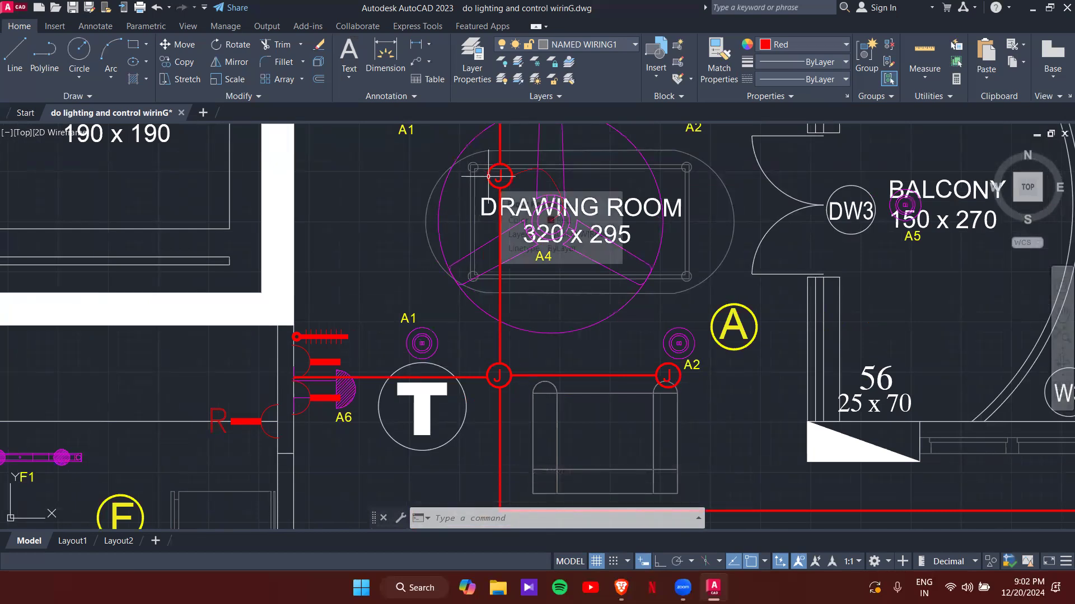
- Draw a curved spline wire from the lower-left J box up to the A1 light's centre
{"action": "type", "text": "spl"}
{"action": "key", "text": "Return"}
{"action": "scroll", "coordinate": [495, 377], "scroll_direction": "up", "scroll_amount": 3}
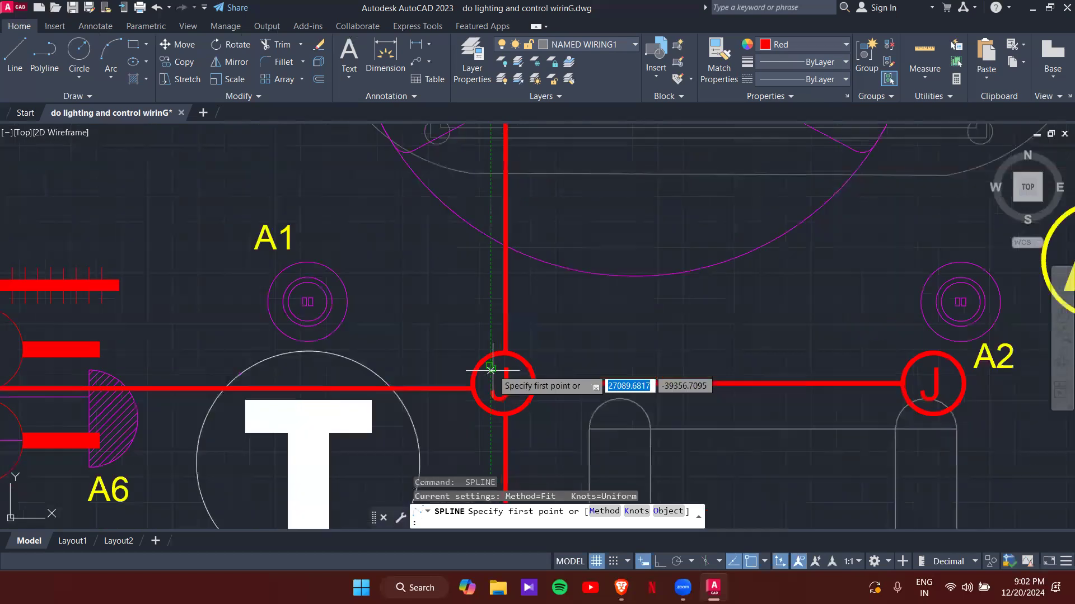
{"action": "left_click", "coordinate": [498, 376]}
{"action": "left_click", "coordinate": [454, 271]}
{"action": "left_click", "coordinate": [306, 302]}
{"action": "key", "text": "Return"}
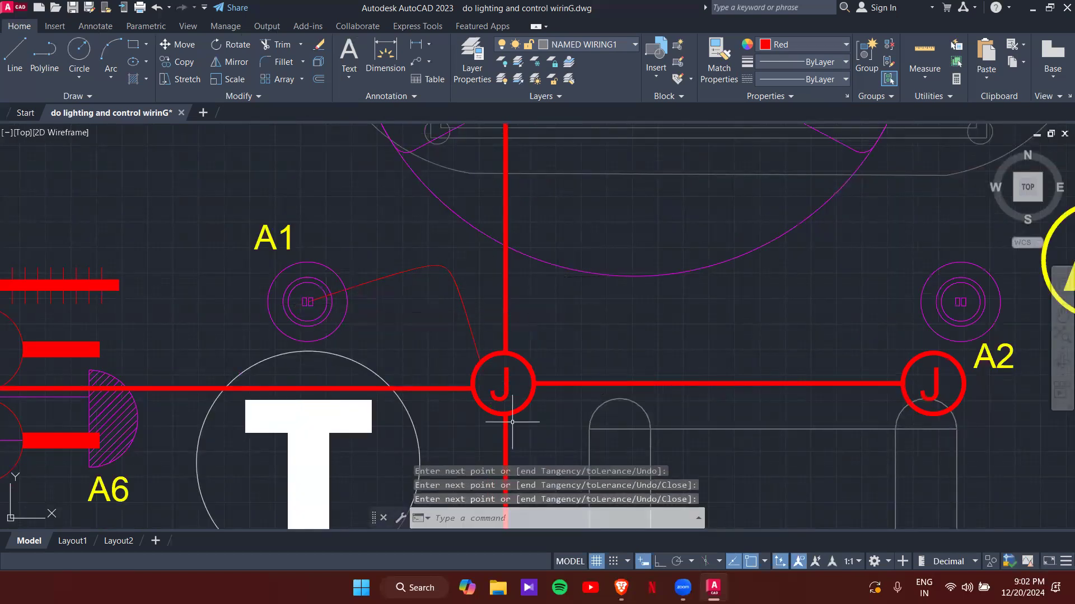
- Draw a second curved spline wire from the lower-right J box to the A2 light's centre
{"action": "middle_click_drag", "start_coordinate": [683, 317], "coordinate": [389, 263]}
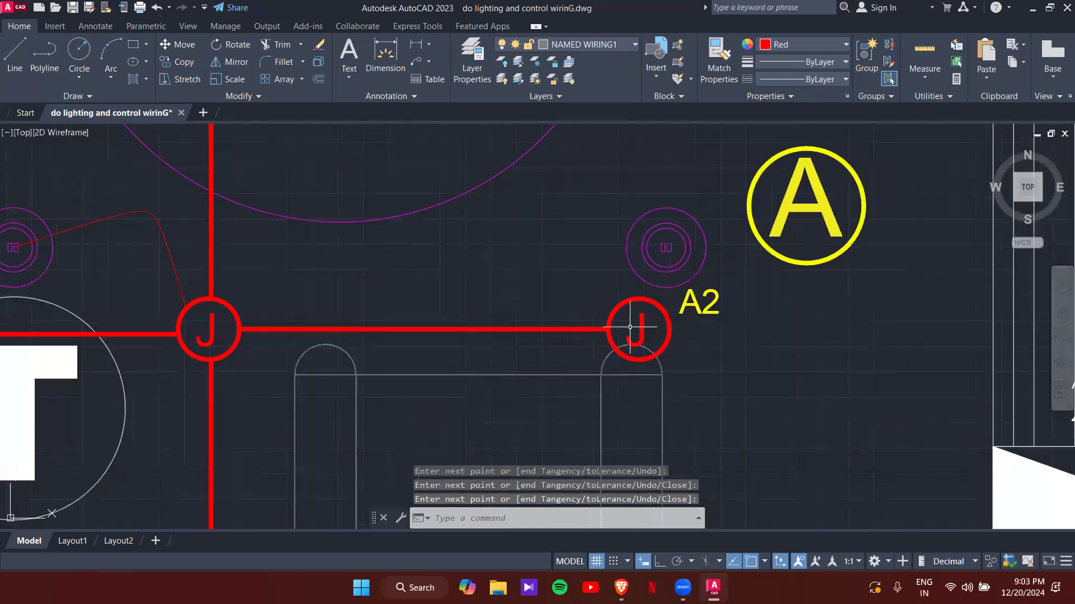
{"action": "key", "text": "Return"}
{"action": "left_click", "coordinate": [616, 305]}
{"action": "left_click", "coordinate": [585, 224]}
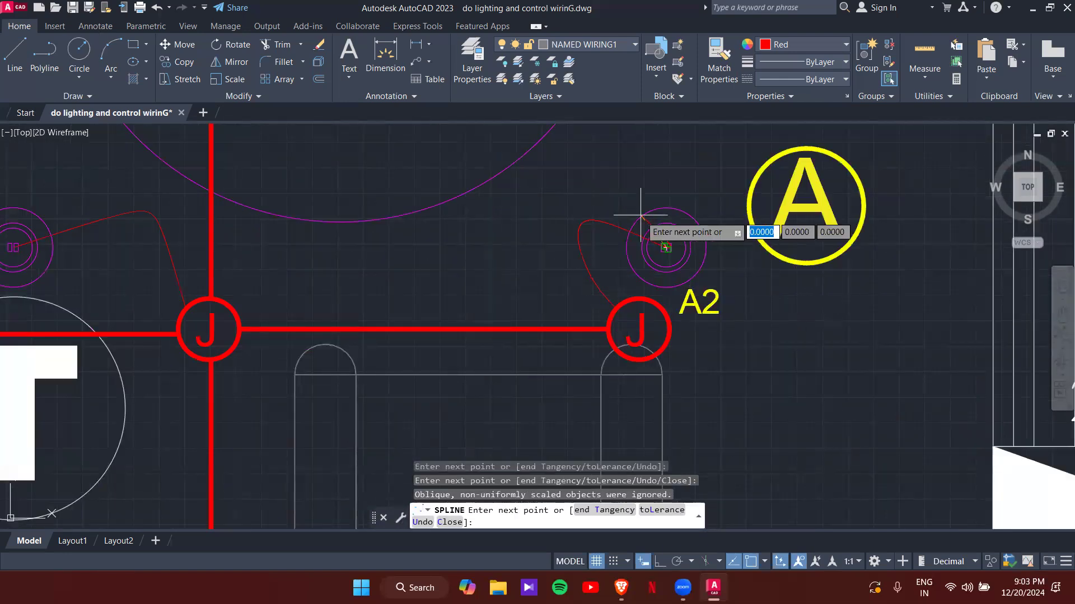
{"action": "left_click", "coordinate": [666, 247]}
{"action": "key", "text": "Return"}
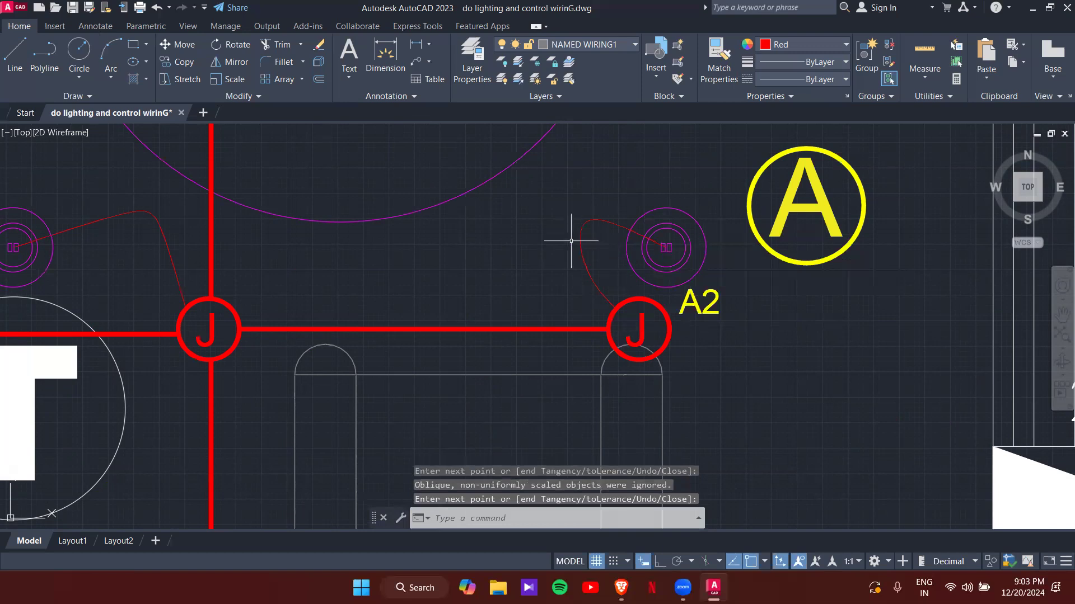
{"action": "scroll", "coordinate": [571, 241], "scroll_direction": "down", "scroll_amount": 4}
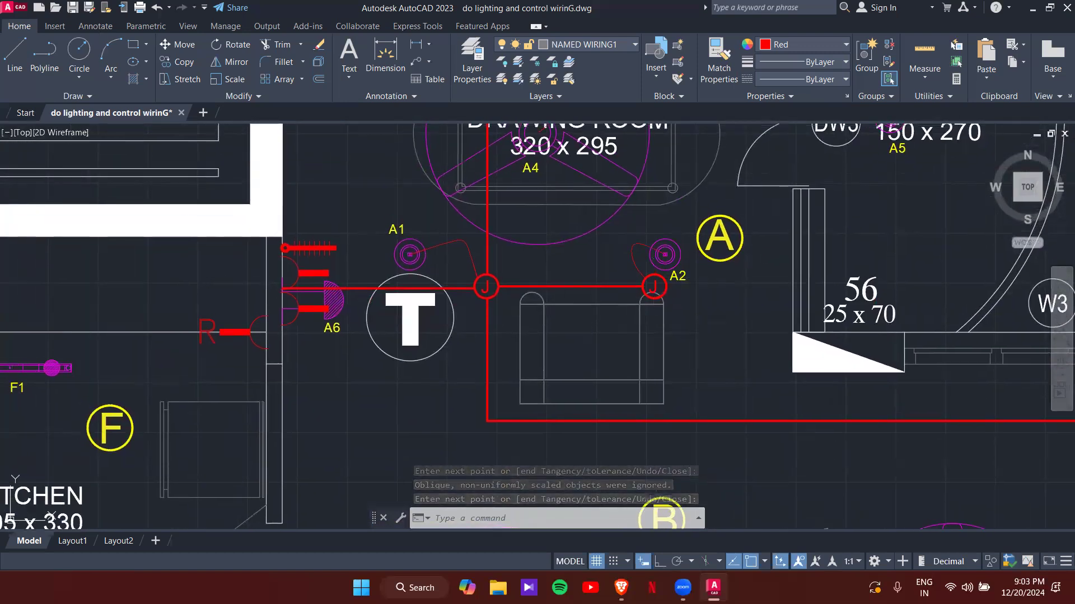
{"action": "middle_click_drag", "start_coordinate": [682, 264], "coordinate": [688, 402]}
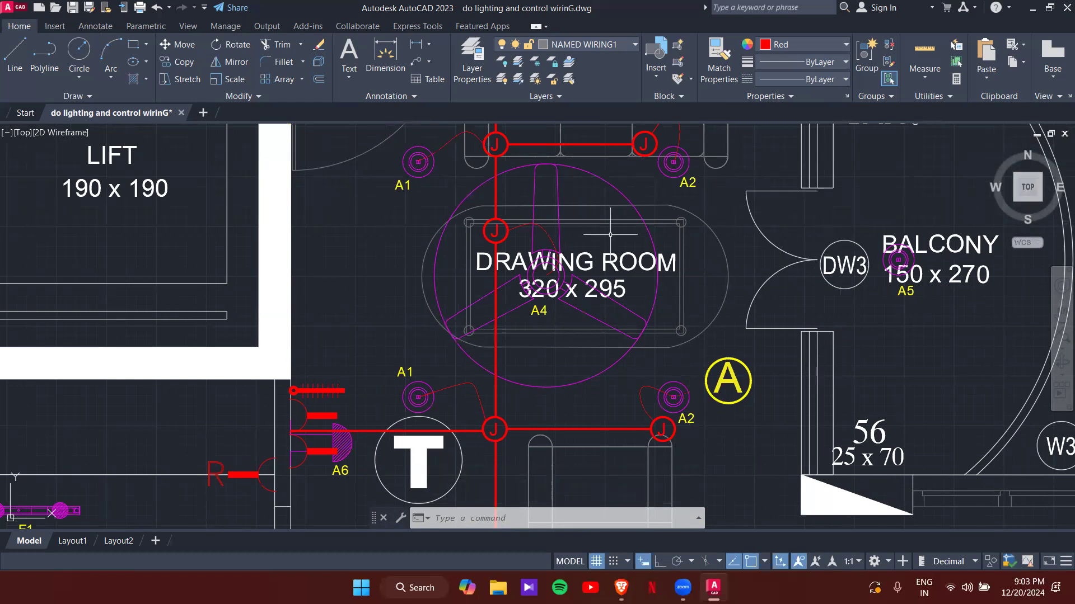
- Erase the stray wire arc beside the central J junction box
{"action": "left_click", "coordinate": [549, 236]}
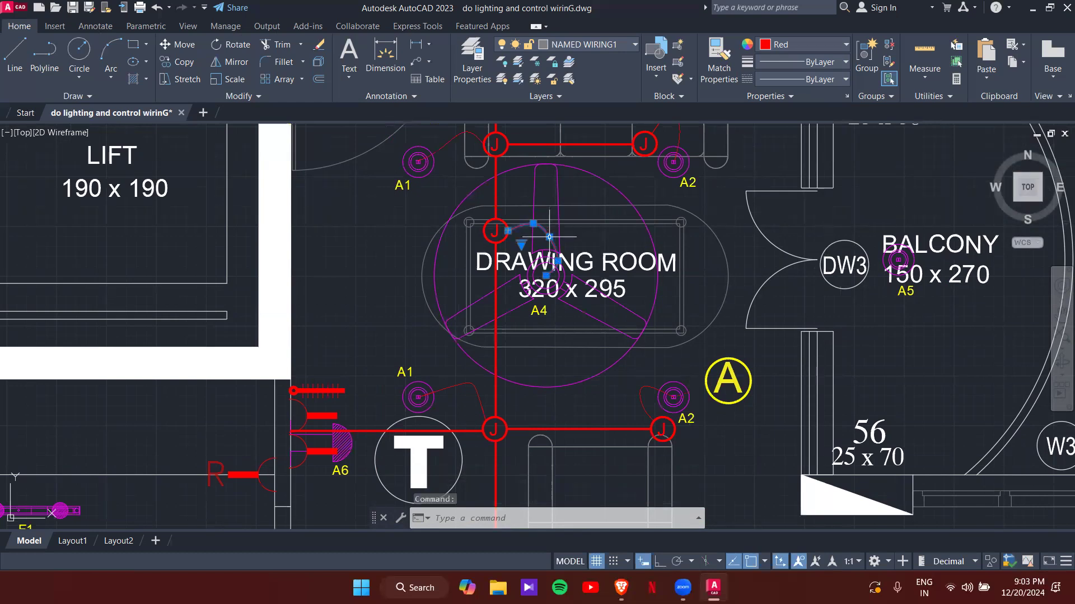
{"action": "left_click", "coordinate": [549, 236]}
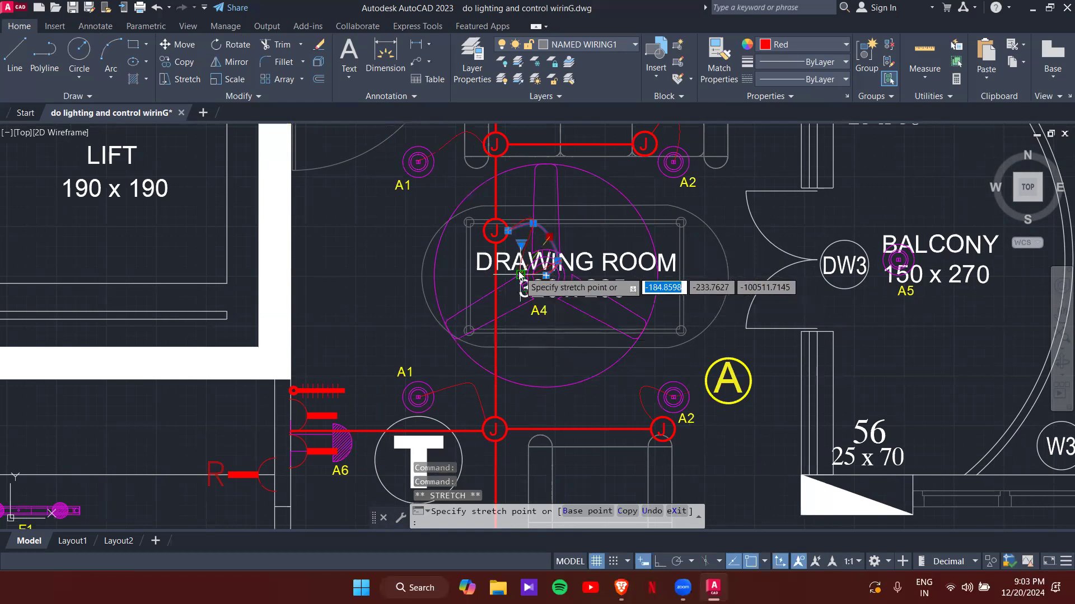
{"action": "left_click", "coordinate": [590, 231]}
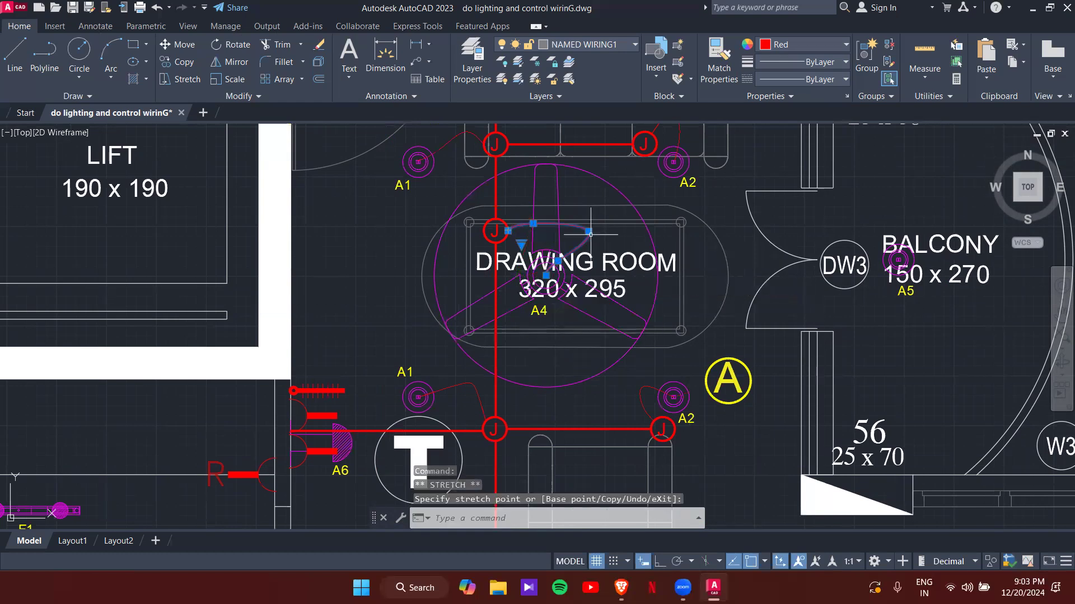
{"action": "key", "text": "Delete"}
{"action": "scroll", "coordinate": [511, 234], "scroll_direction": "up", "scroll_amount": 3}
{"action": "key", "text": "Delete"}
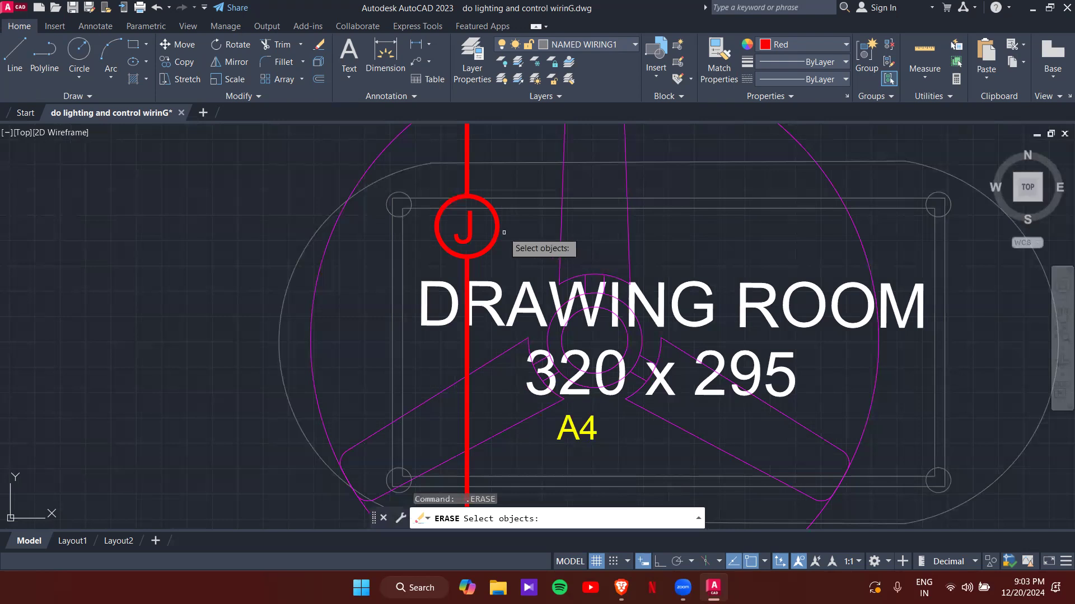
{"action": "key", "text": "Escape"}
{"action": "key", "text": "Escape"}
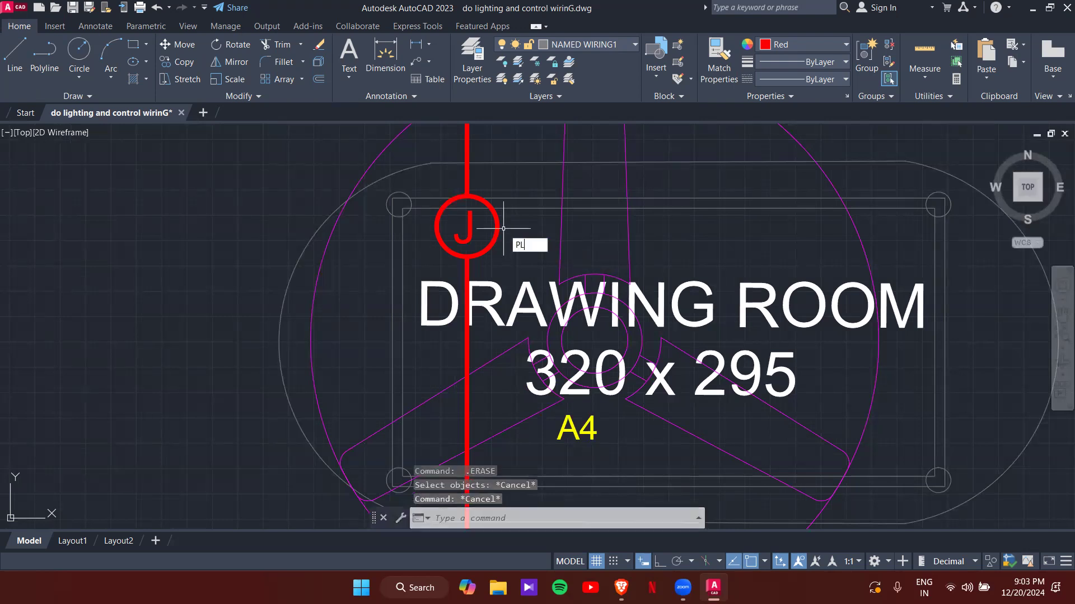
- Draw a horizontal polyline wire east from the J junction toward DW3, with Ortho on
{"action": "key", "text": "Return"}
{"action": "left_click", "coordinate": [499, 226]}
{"action": "scroll", "coordinate": [693, 255], "scroll_direction": "down", "scroll_amount": 4}
{"action": "middle_click_drag", "start_coordinate": [671, 251], "coordinate": [395, 265]}
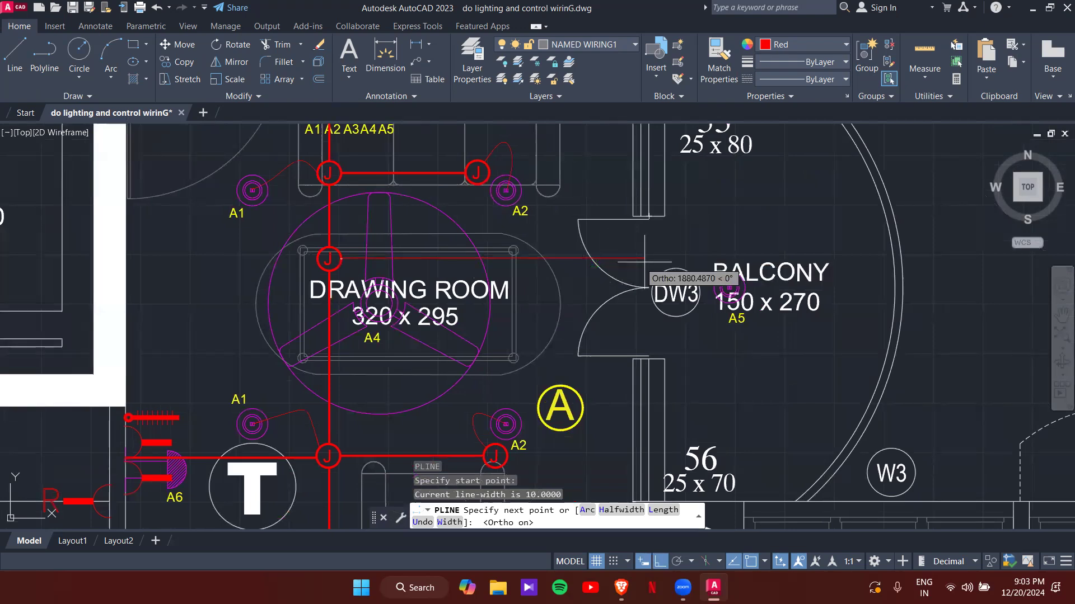
{"action": "scroll", "coordinate": [657, 261], "scroll_direction": "up", "scroll_amount": 4}
{"action": "key", "text": "F8"}
{"action": "key", "text": "Escape"}
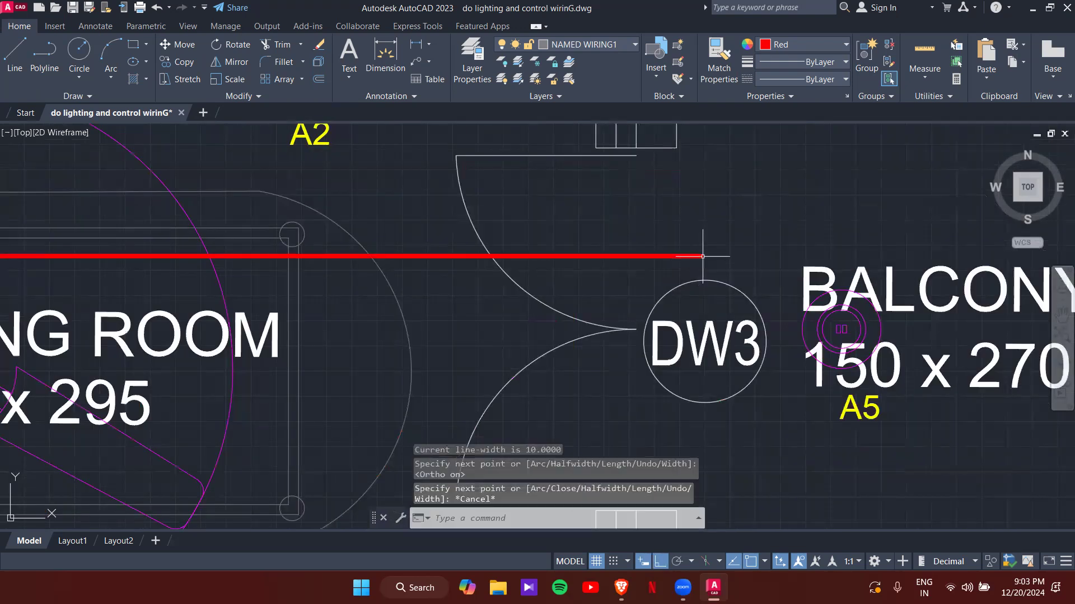
{"action": "key", "text": "Escape"}
- Copy the Drawing Room J junction box to the east end of the new wire
{"action": "scroll", "coordinate": [567, 246], "scroll_direction": "down", "scroll_amount": 4}
{"action": "middle_click_drag", "start_coordinate": [566, 246], "coordinate": [682, 258]}
{"action": "scroll", "coordinate": [436, 268], "scroll_direction": "up", "scroll_amount": 2}
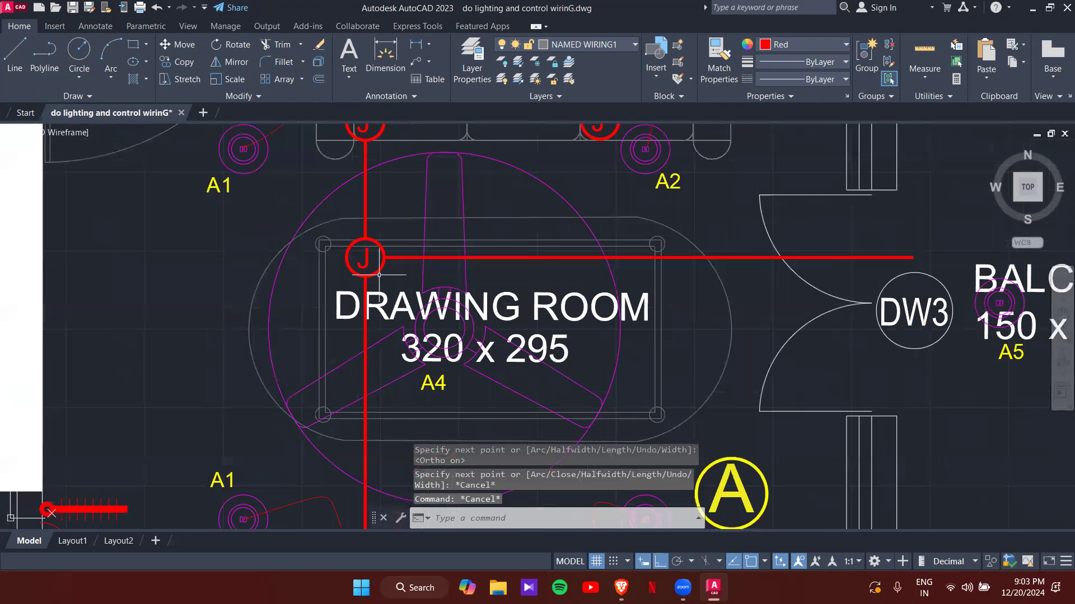
{"action": "left_click", "coordinate": [380, 274]}
{"action": "type", "text": "co"}
{"action": "key", "text": "Return"}
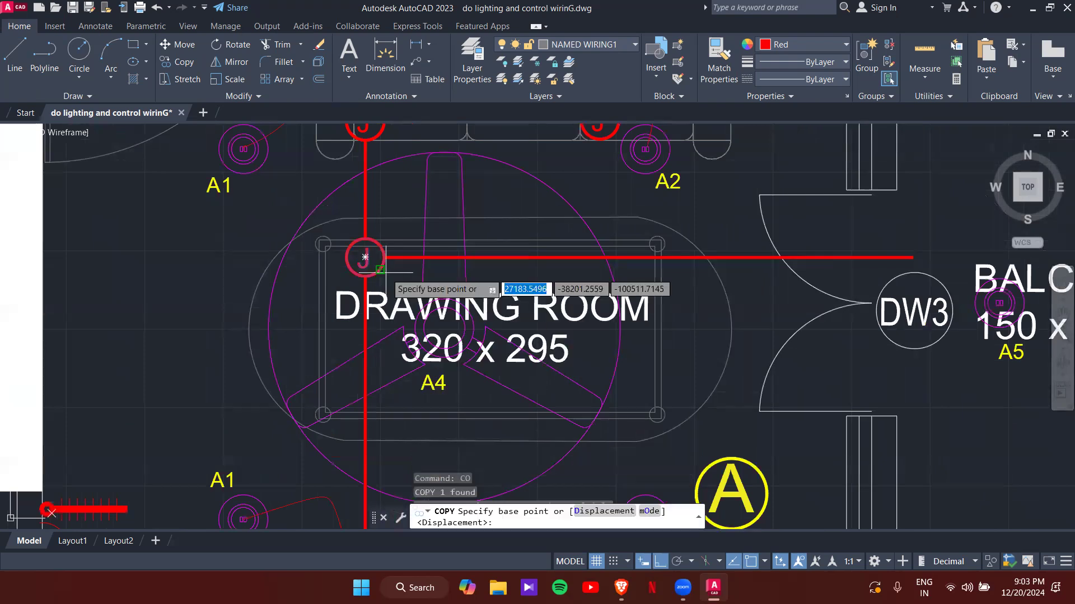
{"action": "left_click", "coordinate": [365, 257]}
{"action": "middle_click_drag", "start_coordinate": [847, 255], "coordinate": [691, 247]}
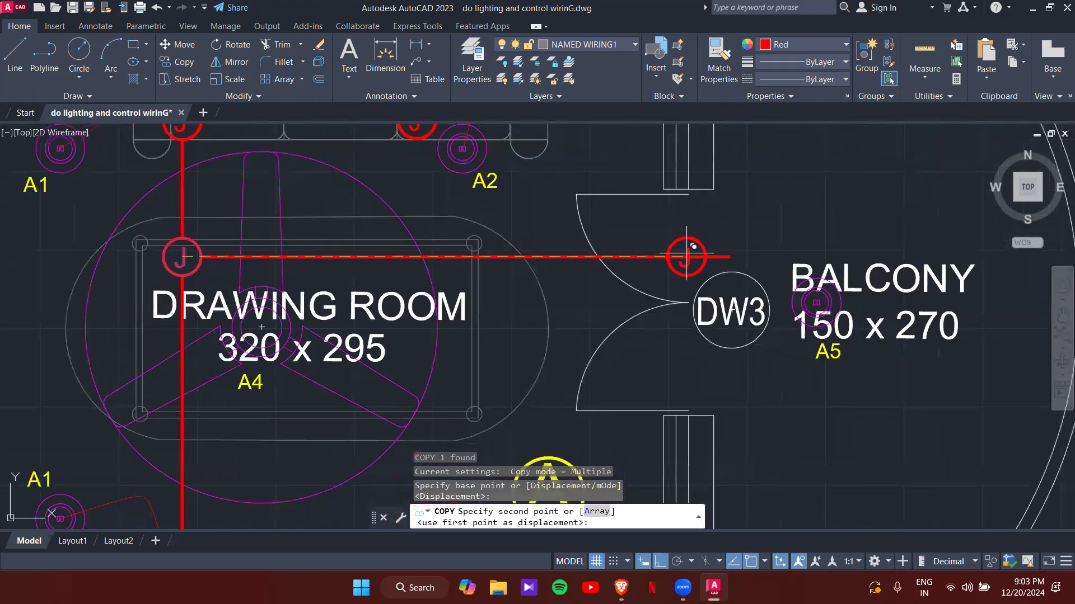
{"action": "left_click", "coordinate": [744, 257]}
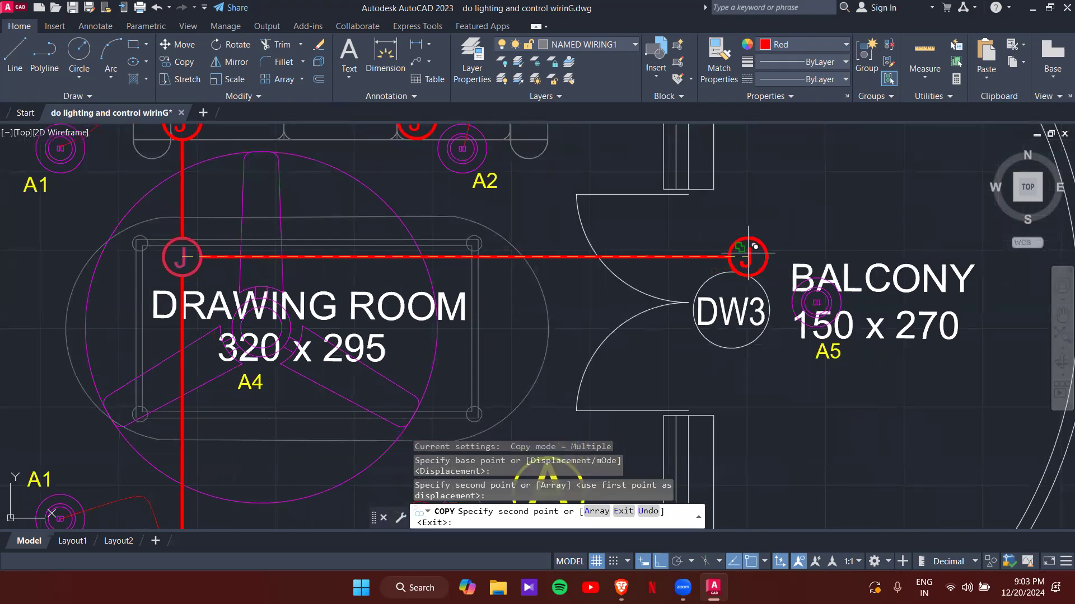
{"action": "key", "text": "Escape"}
{"action": "key", "text": "Escape"}
{"action": "key", "text": "Escape"}
{"action": "scroll", "coordinate": [728, 257], "scroll_direction": "down", "scroll_amount": 5}
{"action": "scroll", "coordinate": [582, 271], "scroll_direction": "up", "scroll_amount": 4}
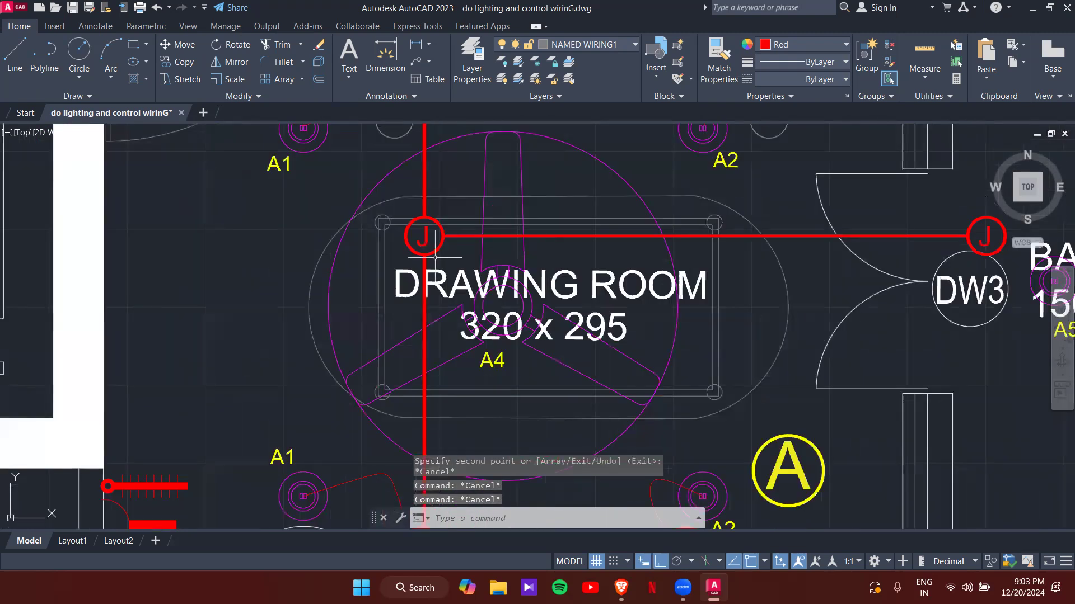
- Draw a first curved spline wire from the Drawing Room J junction toward the A4 fan
{"action": "type", "text": "spl"}
{"action": "key", "text": "Return"}
{"action": "scroll", "coordinate": [435, 252], "scroll_direction": "up", "scroll_amount": 1}
{"action": "left_click", "coordinate": [436, 251]}
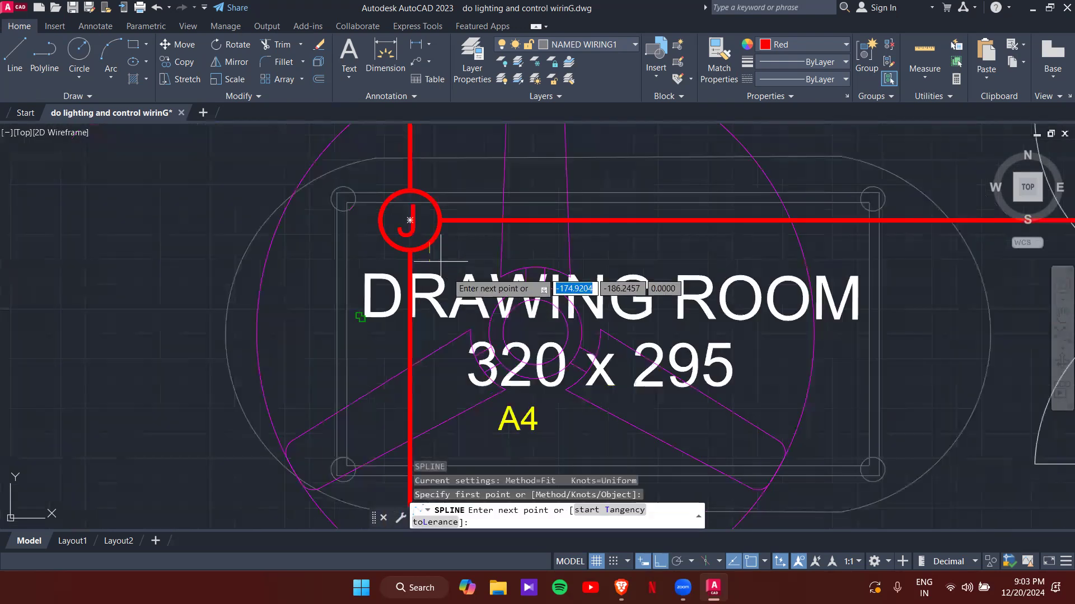
{"action": "left_click", "coordinate": [449, 274]}
{"action": "left_click", "coordinate": [471, 283]}
{"action": "left_click", "coordinate": [502, 320]}
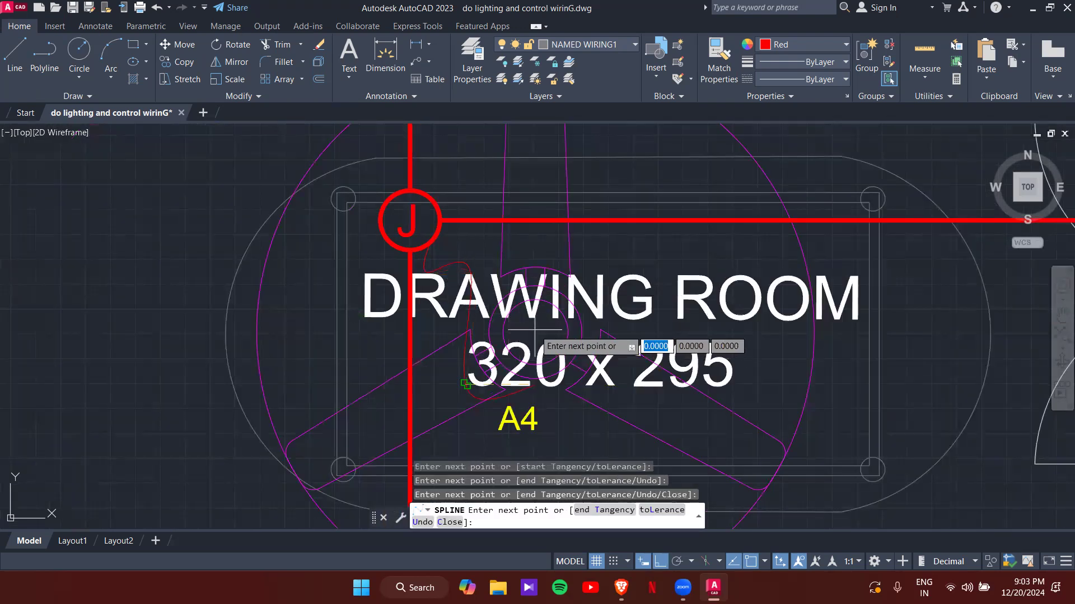
{"action": "key", "text": "Return"}
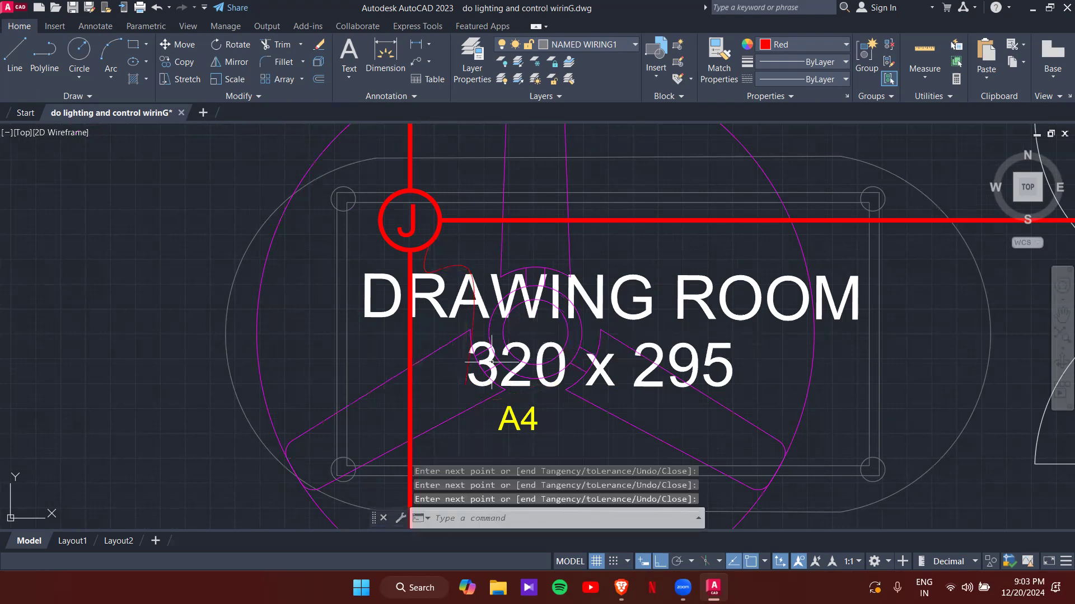
{"action": "left_click", "coordinate": [467, 376]}
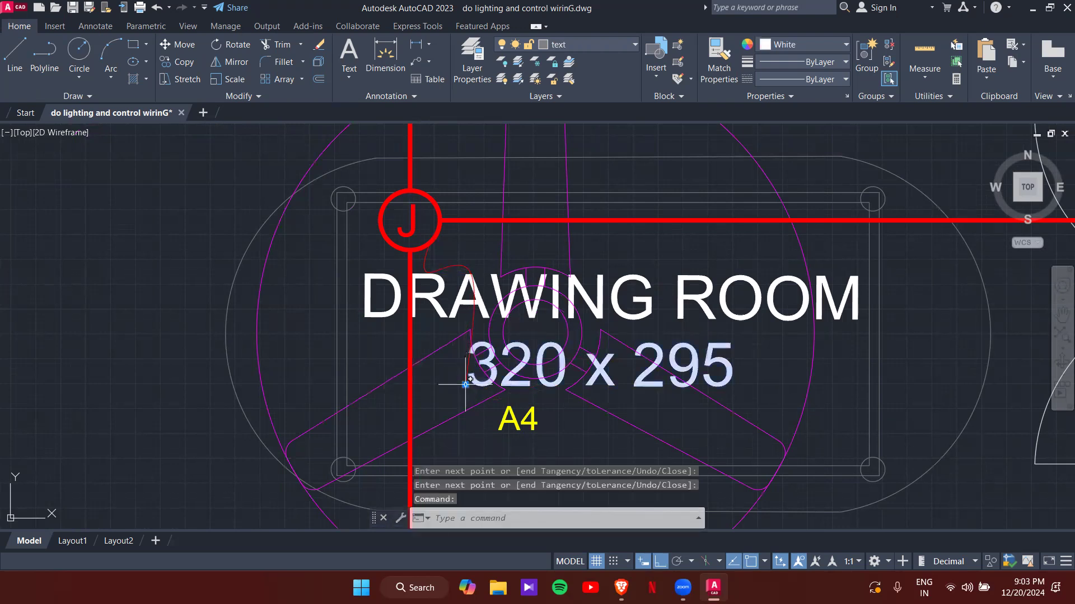
{"action": "left_click", "coordinate": [465, 385]}
{"action": "key", "text": "Escape"}
{"action": "key", "text": "Escape"}
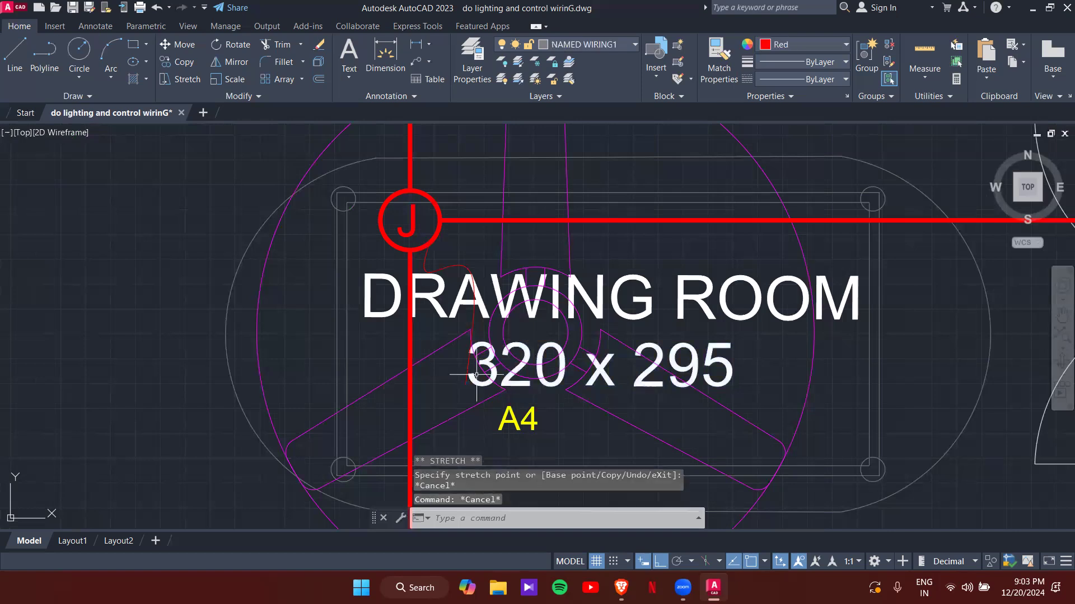
- Turn Ortho off and delete the misdrawn curved wire
{"action": "left_click", "coordinate": [660, 562]}
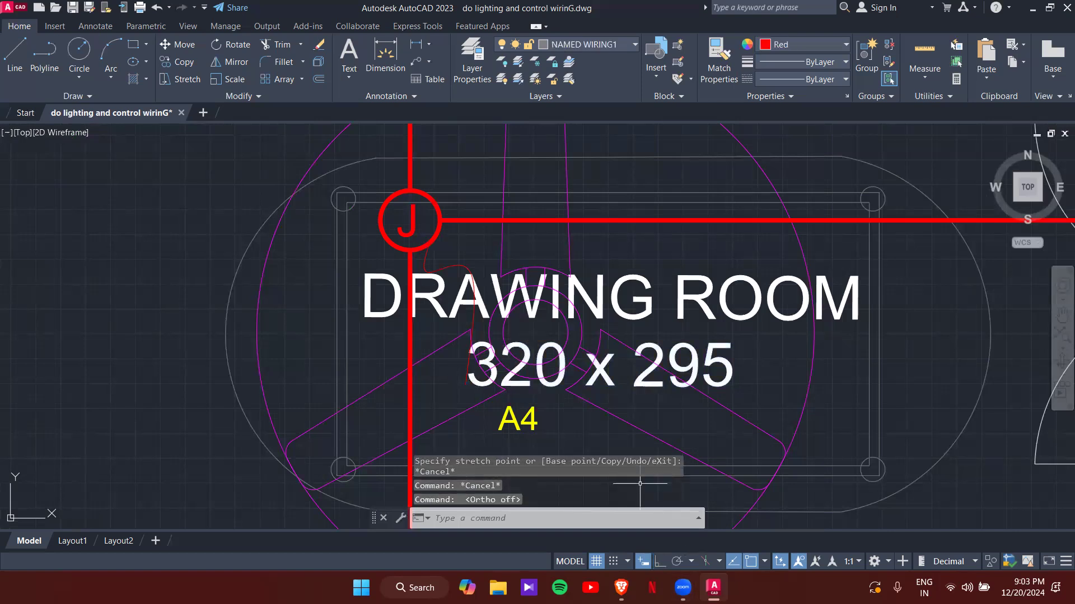
{"action": "left_click", "coordinate": [465, 271]}
{"action": "left_click", "coordinate": [463, 266]}
{"action": "left_click", "coordinate": [460, 266]}
{"action": "key", "text": "Delete"}
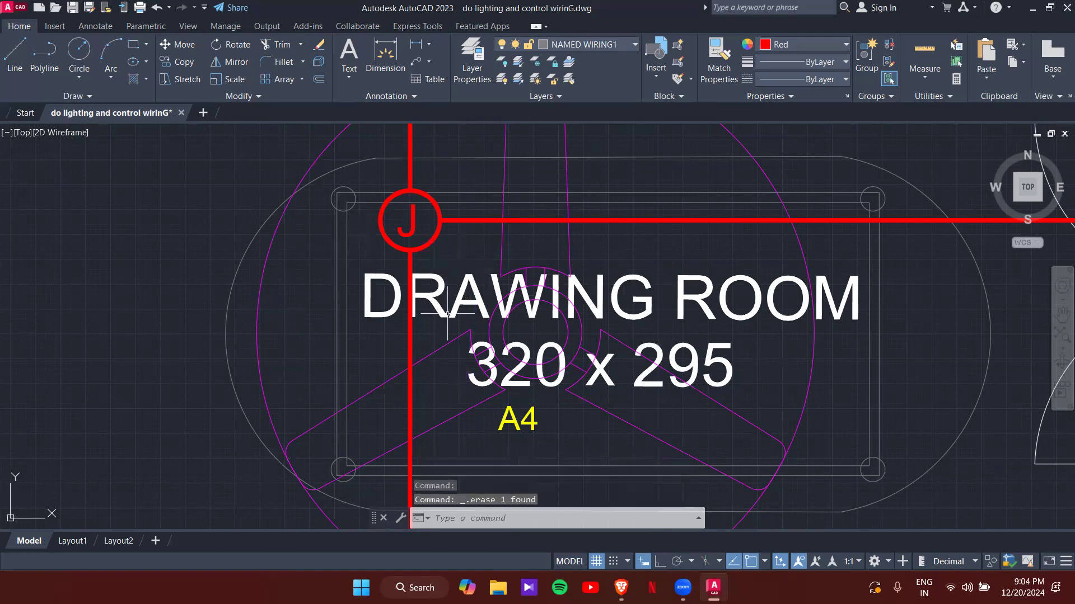
- Redraw the spline wire from the J junction across the room to the A4 fan centre
{"action": "type", "text": "SPL"}
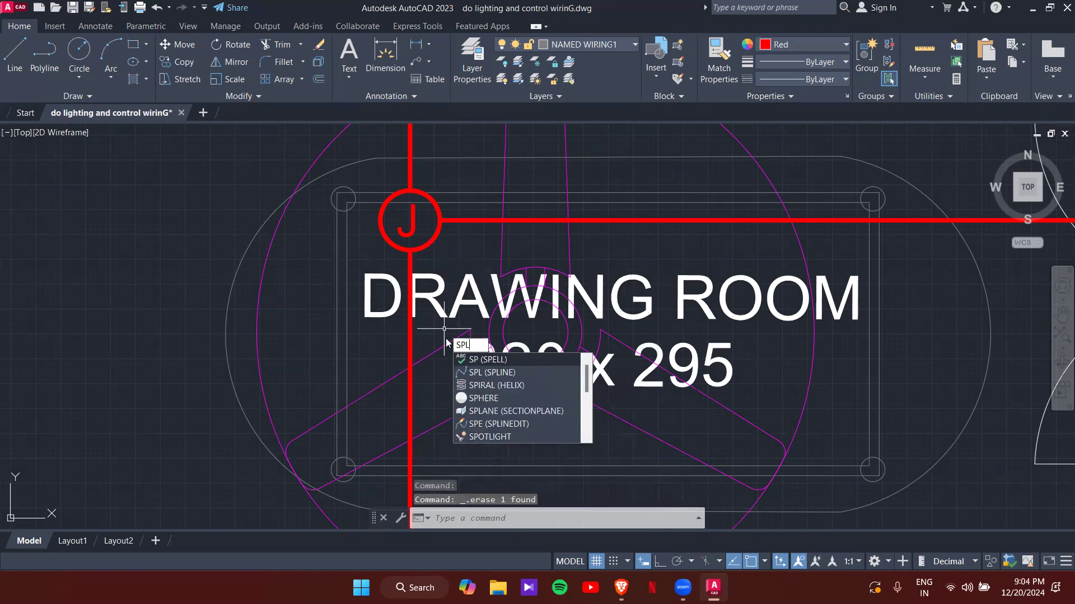
{"action": "key", "text": "Return"}
{"action": "left_click", "coordinate": [427, 239]}
{"action": "left_click", "coordinate": [472, 244]}
{"action": "left_click", "coordinate": [500, 281]}
{"action": "left_click", "coordinate": [536, 333]}
{"action": "key", "text": "Return"}
{"action": "scroll", "coordinate": [538, 335], "scroll_direction": "down", "scroll_amount": 4}
{"action": "scroll", "coordinate": [565, 303], "scroll_direction": "up", "scroll_amount": 5}
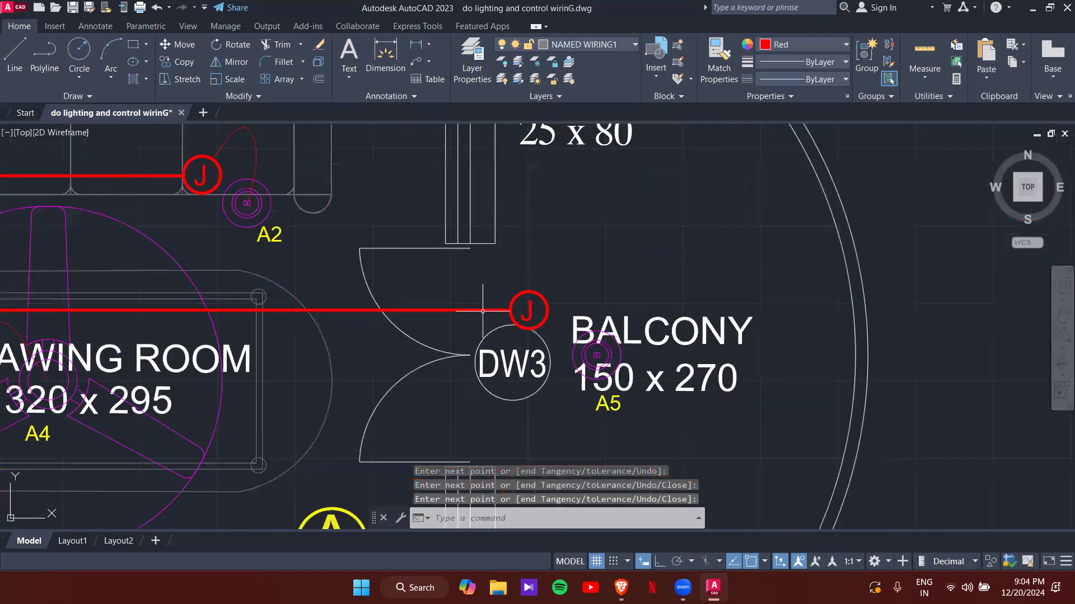
- Draw a curved spline wire from the balcony J junction, arching over the label, to A5
{"action": "key", "text": "Return"}
{"action": "left_click", "coordinate": [582, 293]}
{"action": "left_click", "coordinate": [635, 267]}
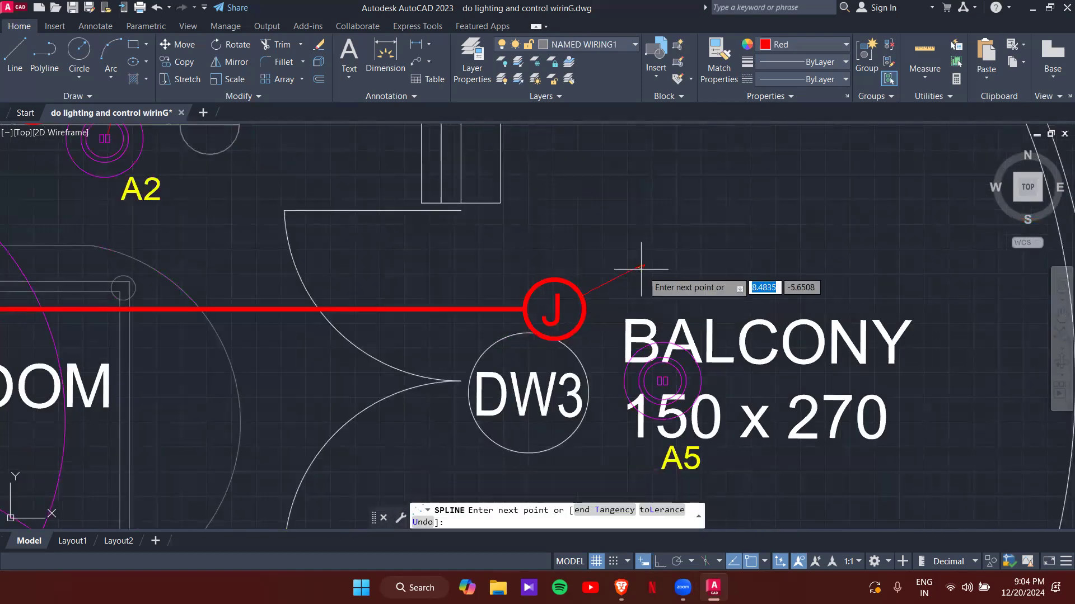
{"action": "left_click", "coordinate": [622, 359]}
{"action": "left_click", "coordinate": [662, 378]}
{"action": "key", "text": "Return"}
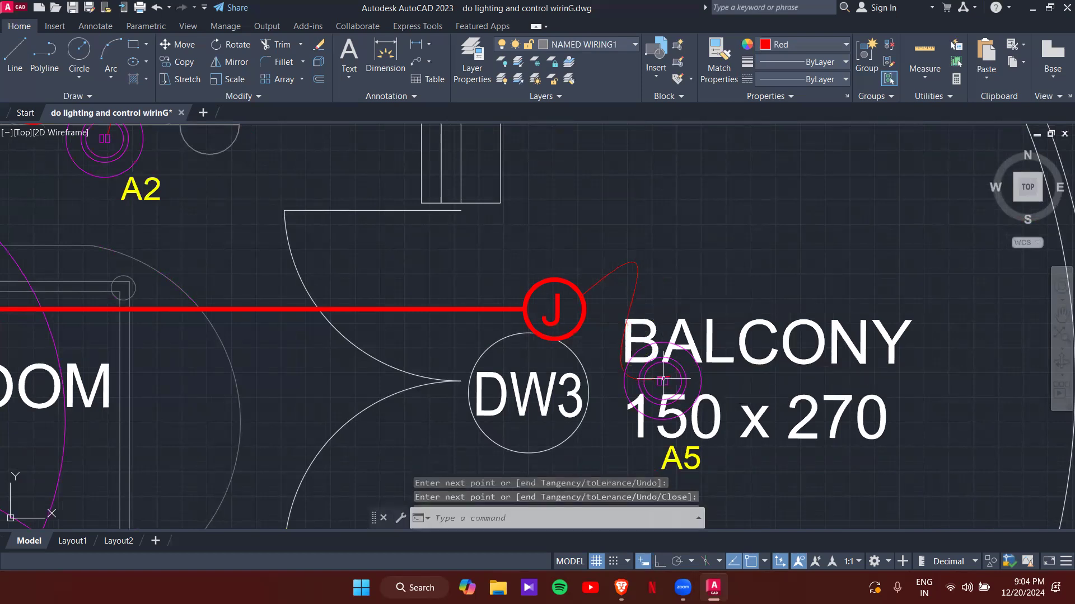
{"action": "scroll", "coordinate": [704, 329], "scroll_direction": "down", "scroll_amount": 2}
{"action": "scroll", "coordinate": [705, 329], "scroll_direction": "down", "scroll_amount": 2}
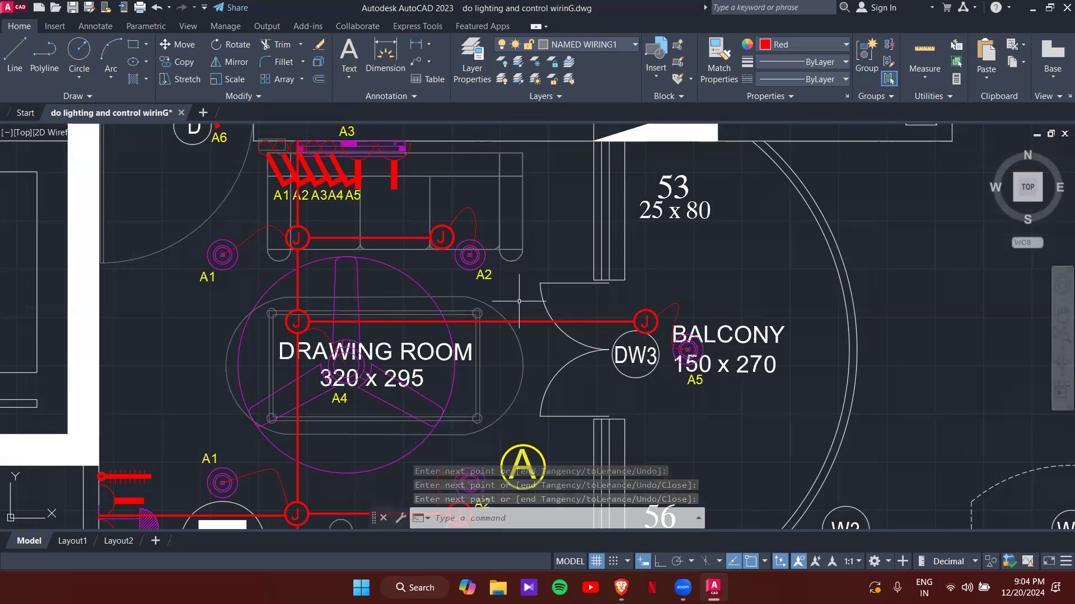
{"action": "middle_click_drag", "start_coordinate": [431, 303], "coordinate": [530, 392]}
{"action": "scroll", "coordinate": [398, 222], "scroll_direction": "up", "scroll_amount": 4}
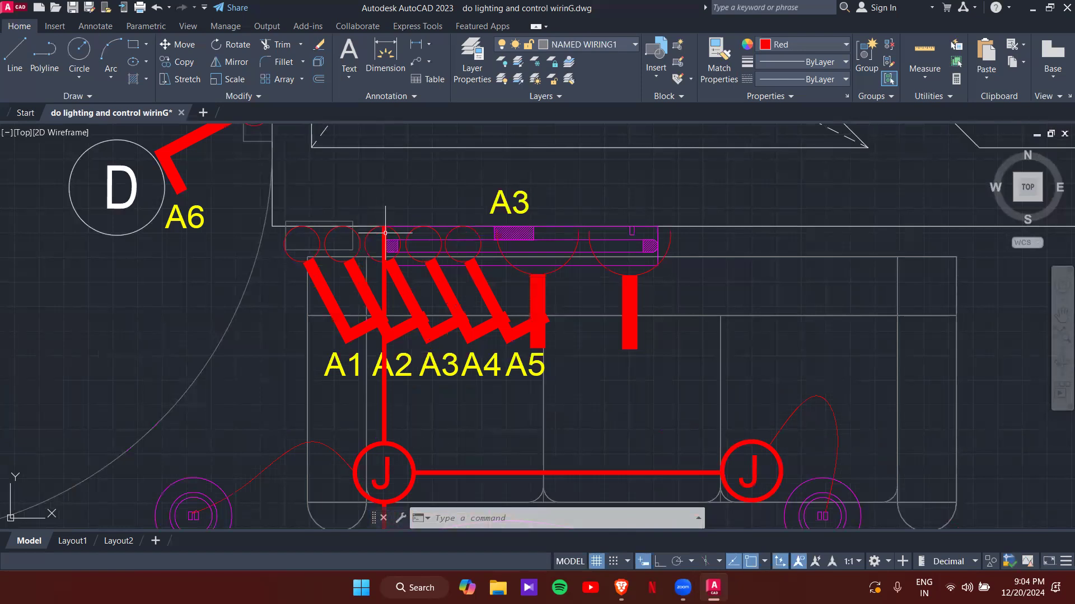
{"action": "scroll", "coordinate": [443, 266], "scroll_direction": "down", "scroll_amount": 2}
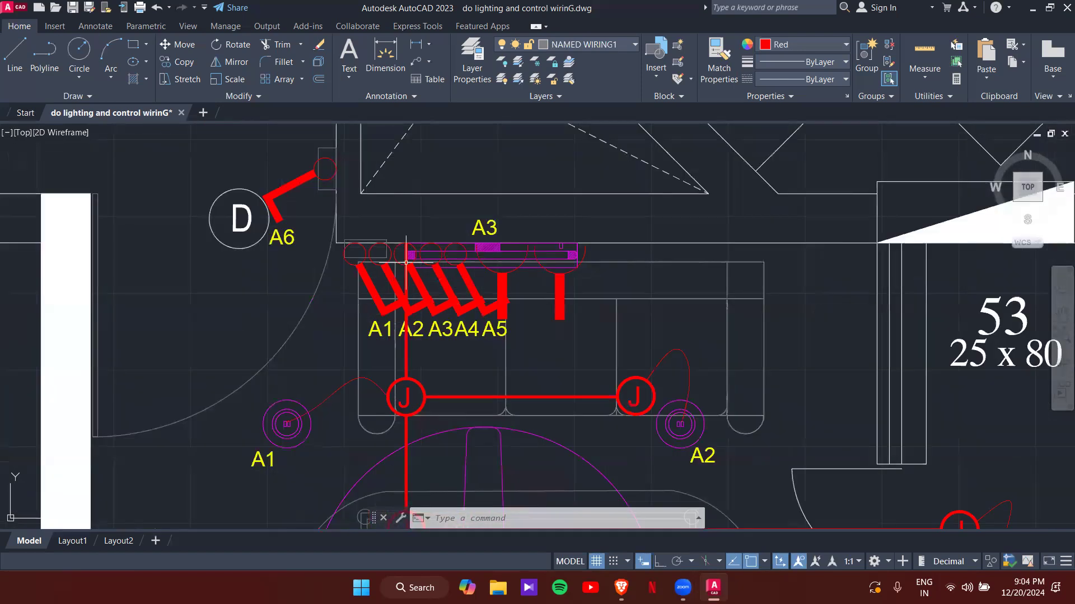
{"action": "scroll", "coordinate": [431, 272], "scroll_direction": "down", "scroll_amount": 8}
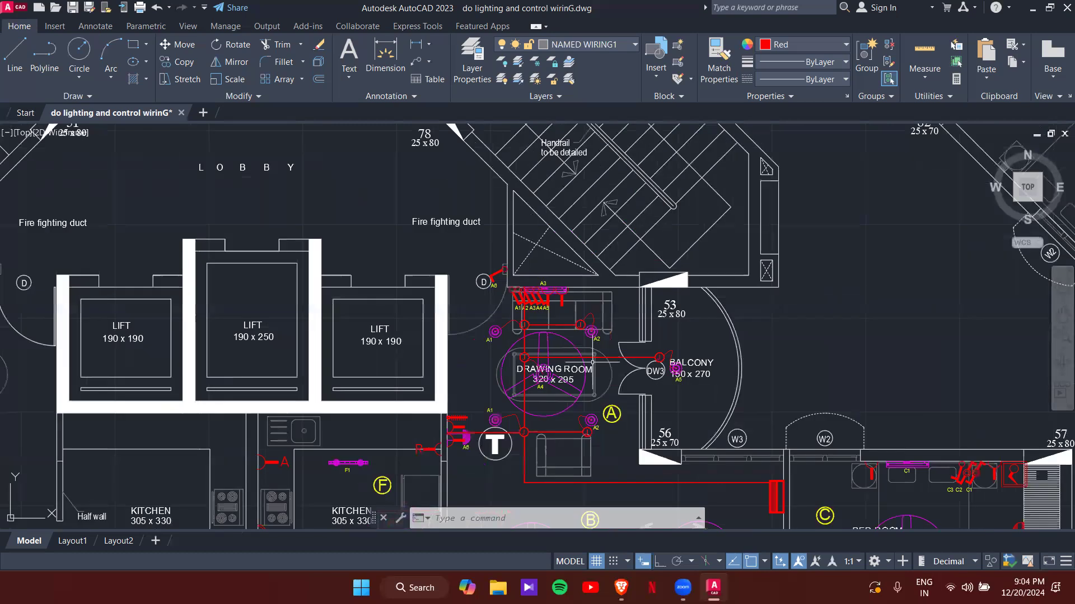
{"action": "scroll", "coordinate": [497, 330], "scroll_direction": "up", "scroll_amount": 2}
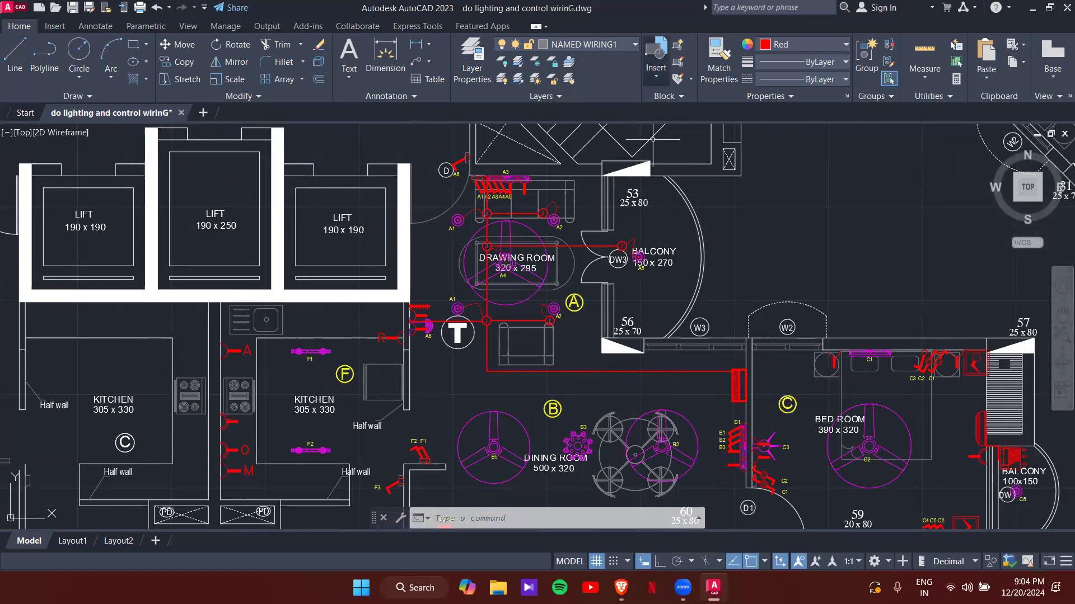
{"action": "middle_click_drag", "start_coordinate": [664, 392], "coordinate": [650, 324]}
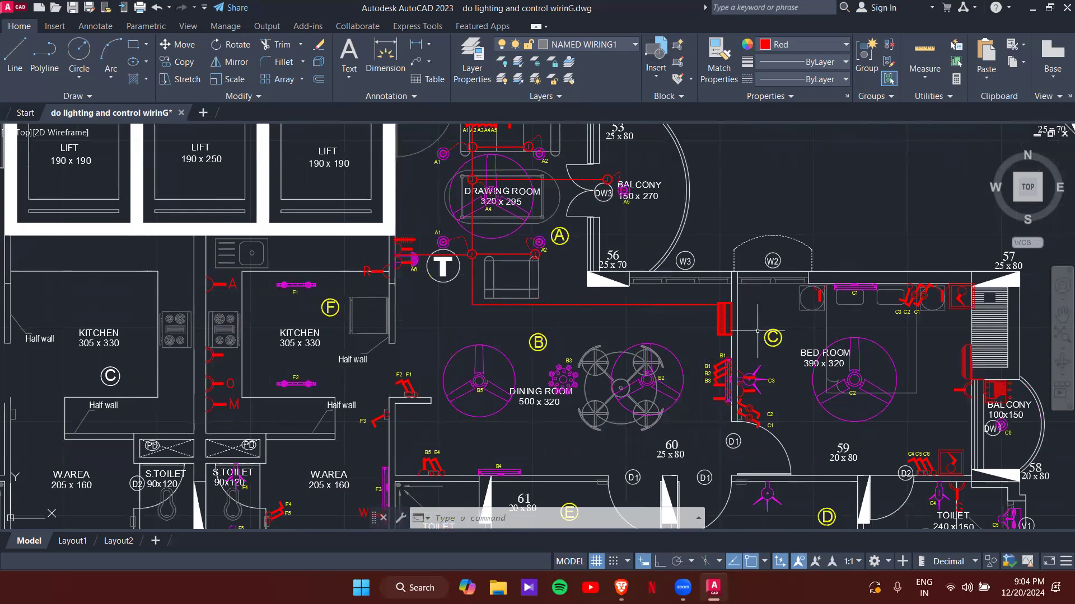
{"action": "key", "text": "space"}
{"action": "key", "text": "Escape"}
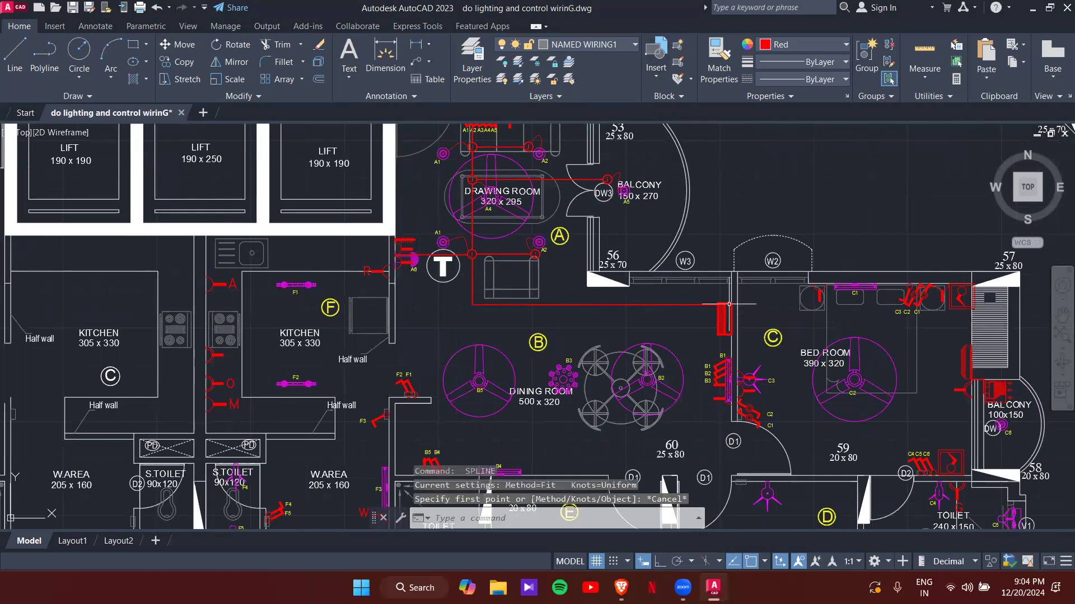
- Draw a polyline wire from the switchboard edge west above the dining room, then down to B4
{"action": "type", "text": "PL"}
{"action": "key", "text": "Return"}
{"action": "scroll", "coordinate": [729, 305], "scroll_direction": "up", "scroll_amount": 10}
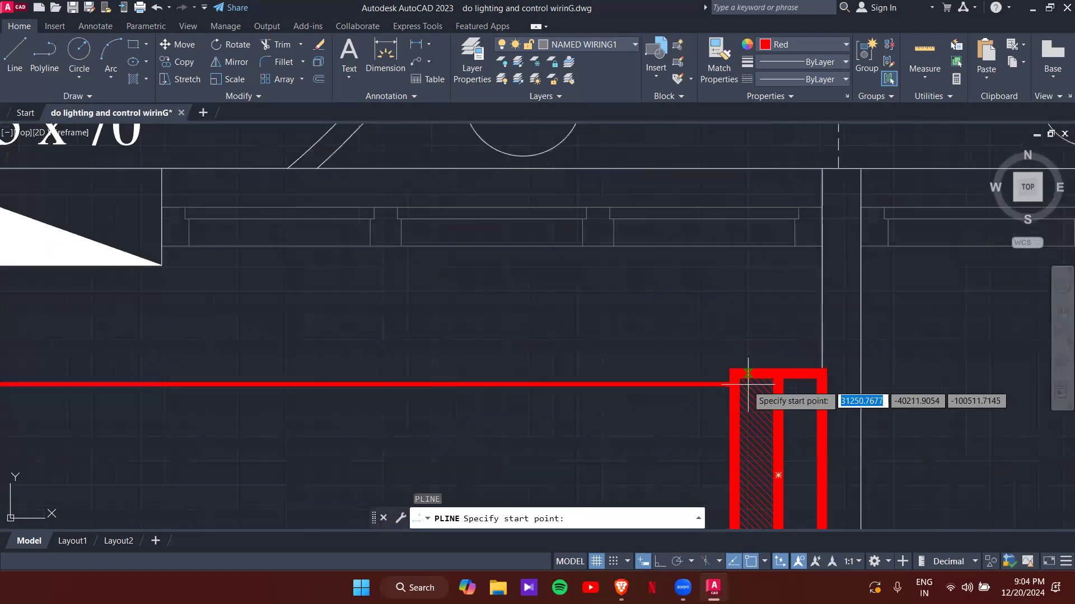
{"action": "middle_click_drag", "start_coordinate": [752, 374], "coordinate": [767, 251]}
{"action": "scroll", "coordinate": [766, 241], "scroll_direction": "up", "scroll_amount": 4}
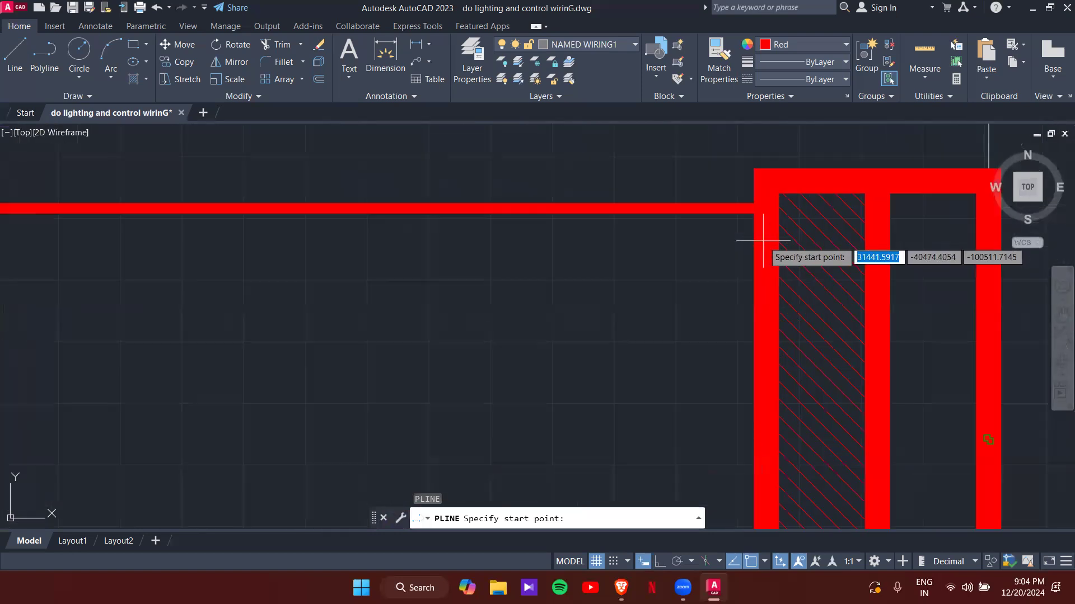
{"action": "left_click", "coordinate": [757, 232]}
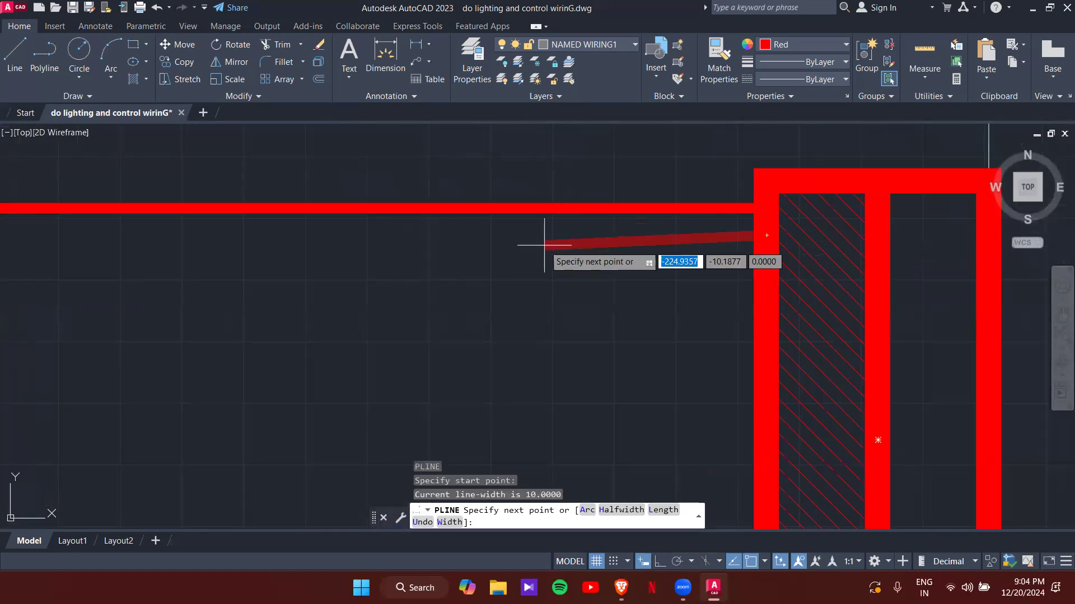
{"action": "key", "text": "F8"}
{"action": "scroll", "coordinate": [701, 234], "scroll_direction": "down", "scroll_amount": 10}
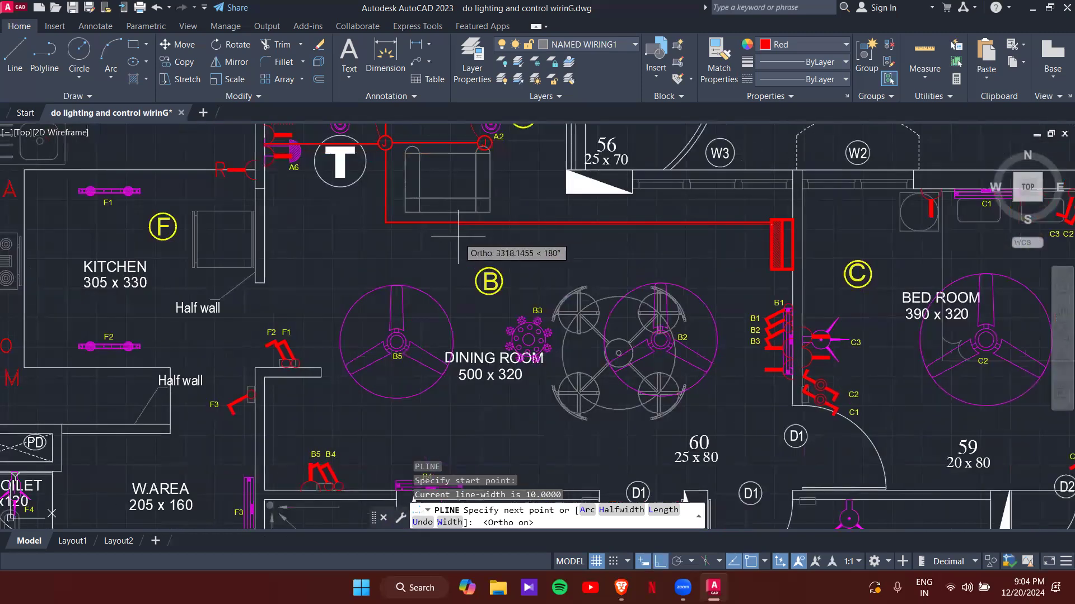
{"action": "scroll", "coordinate": [464, 221], "scroll_direction": "up", "scroll_amount": 4}
{"action": "left_click", "coordinate": [474, 218]}
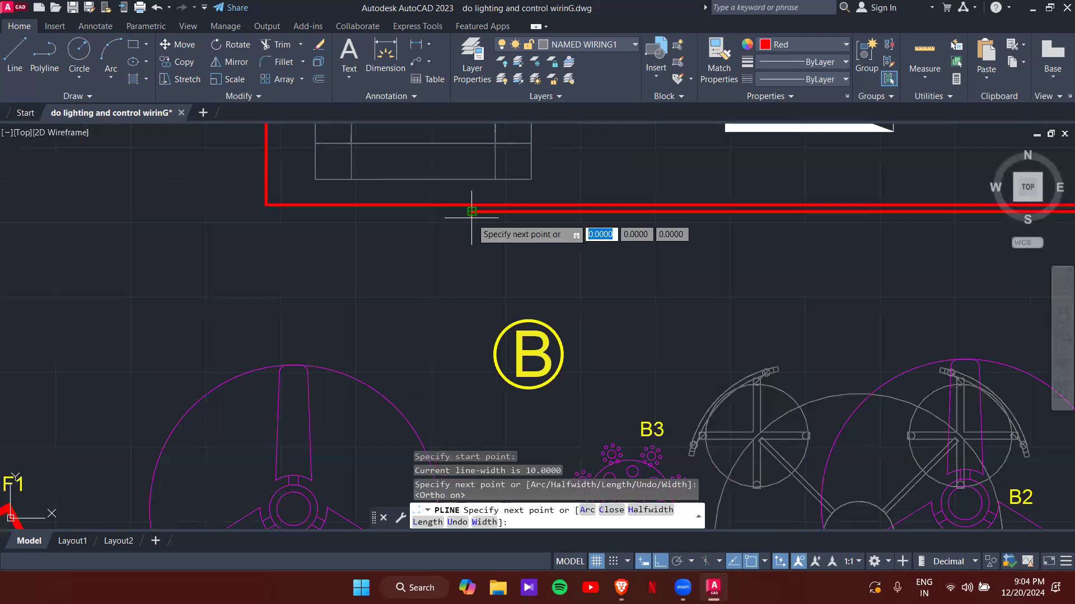
{"action": "middle_click_drag", "start_coordinate": [492, 338], "coordinate": [485, 137]}
{"action": "middle_click_drag", "start_coordinate": [502, 386], "coordinate": [527, 143]}
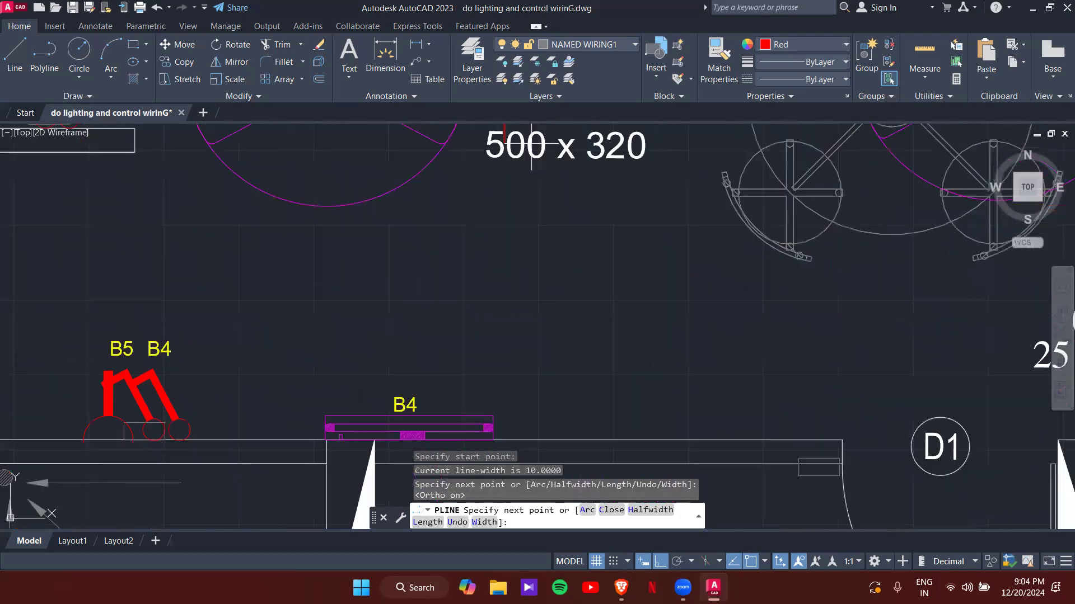
{"action": "scroll", "coordinate": [553, 234], "scroll_direction": "down", "scroll_amount": 2}
{"action": "left_click", "coordinate": [524, 359]}
{"action": "key", "text": "Return"}
{"action": "key", "text": "Escape"}
{"action": "key", "text": "Escape"}
- Select the red wire run and pick a grip to reshape it, then cancel the edit
{"action": "scroll", "coordinate": [524, 358], "scroll_direction": "down", "scroll_amount": 4}
{"action": "middle_click_drag", "start_coordinate": [624, 242], "coordinate": [614, 309]}
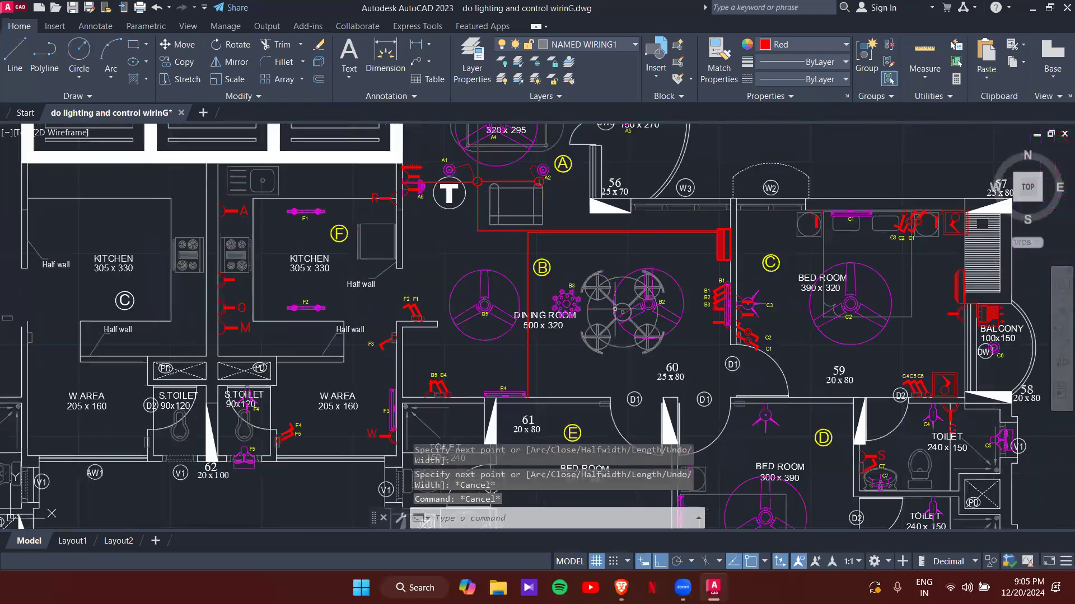
{"action": "scroll", "coordinate": [666, 239], "scroll_direction": "up", "scroll_amount": 4}
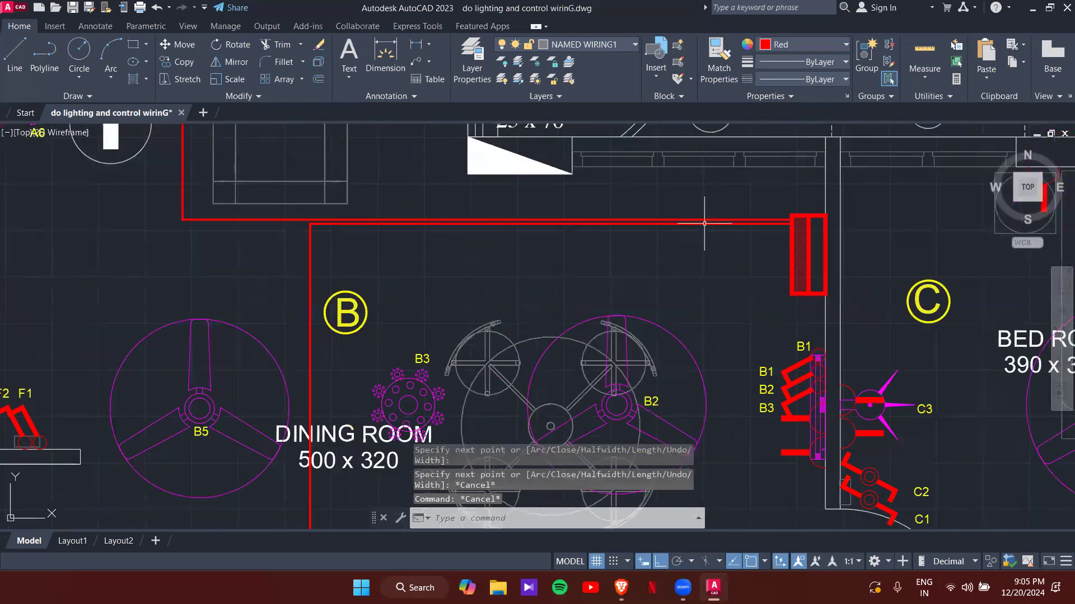
{"action": "left_click", "coordinate": [704, 223]}
{"action": "scroll", "coordinate": [529, 218], "scroll_direction": "up", "scroll_amount": 4}
{"action": "left_click", "coordinate": [525, 213]}
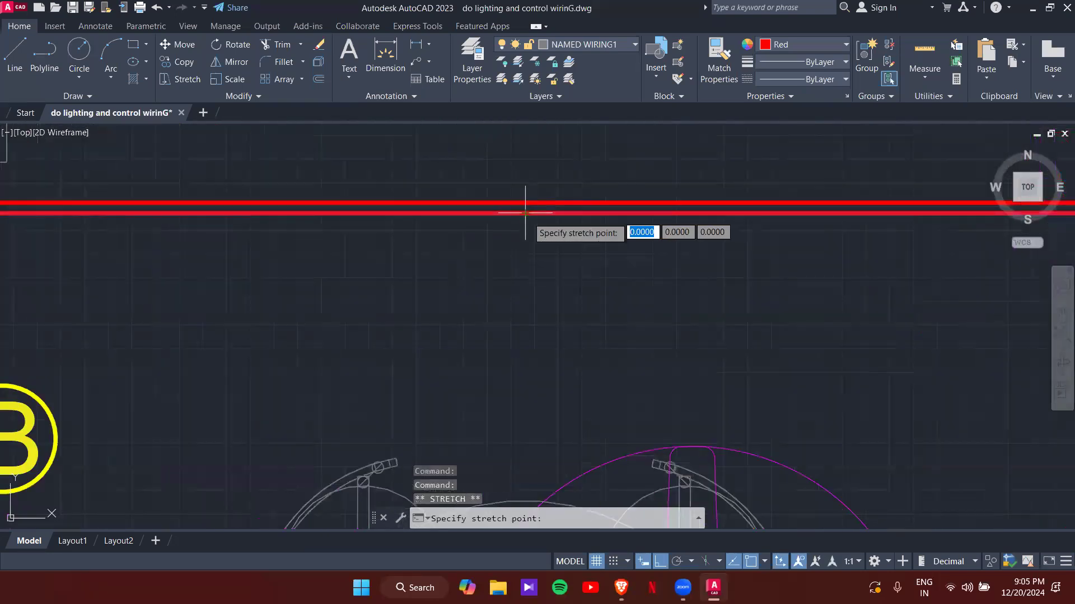
{"action": "key", "text": "Escape"}
{"action": "key", "text": "Escape"}
{"action": "scroll", "coordinate": [631, 255], "scroll_direction": "down", "scroll_amount": 4}
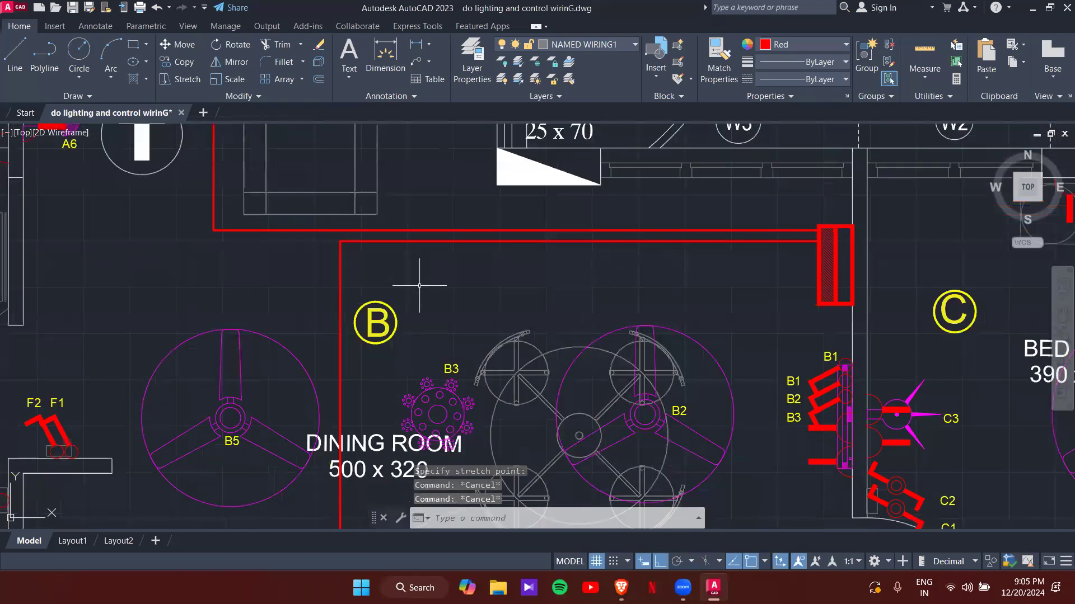
{"action": "scroll", "coordinate": [419, 286], "scroll_direction": "down", "scroll_amount": 4}
{"action": "middle_click_drag", "start_coordinate": [427, 296], "coordinate": [473, 265]}
{"action": "scroll", "coordinate": [438, 375], "scroll_direction": "up", "scroll_amount": 2}
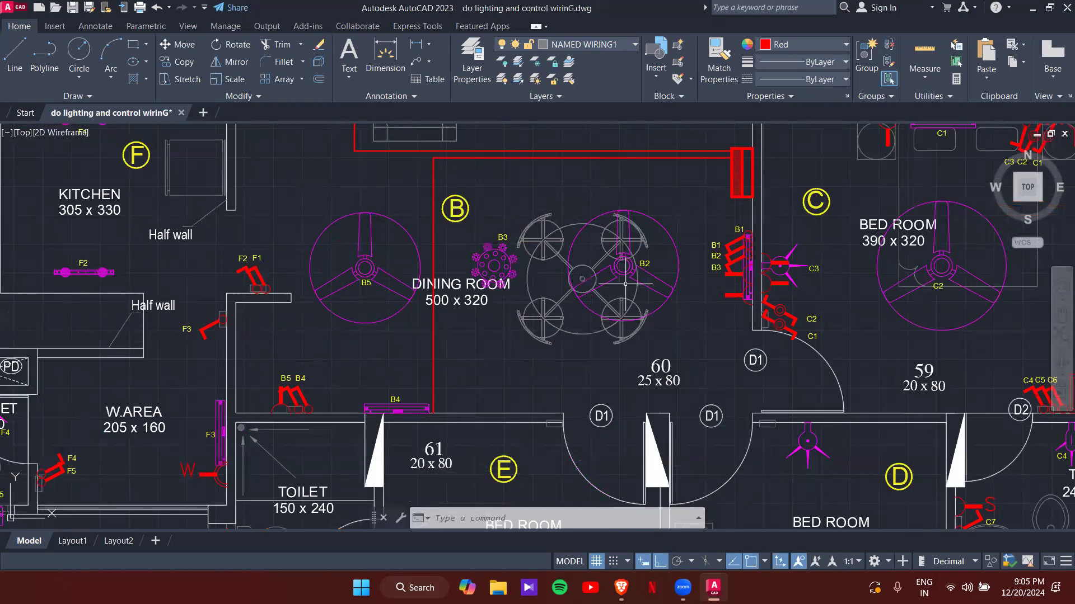
- Draw a polyline branch from the main run down and across to B3, shifting its vertical leg right
{"action": "type", "text": "pl"}
{"action": "key", "text": "Return"}
{"action": "scroll", "coordinate": [652, 157], "scroll_direction": "up", "scroll_amount": 4}
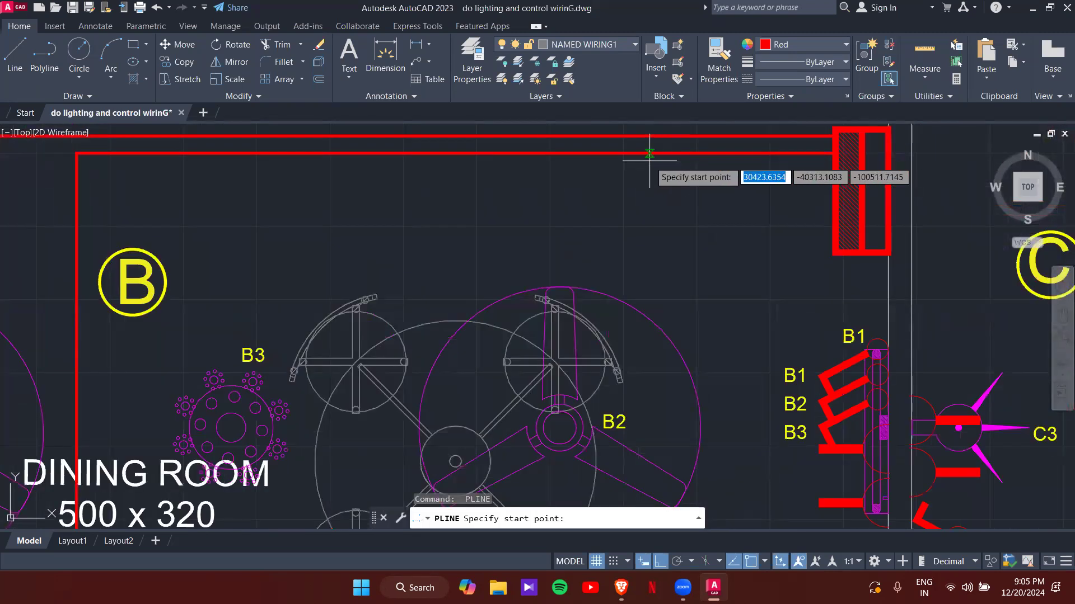
{"action": "left_click", "coordinate": [689, 152]}
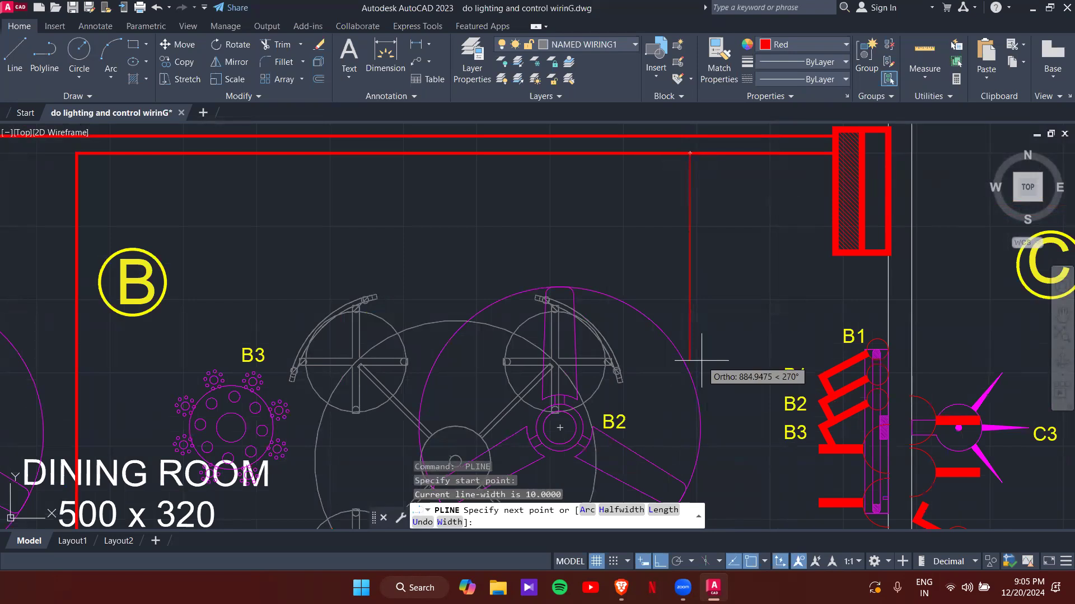
{"action": "left_click", "coordinate": [700, 428]}
{"action": "key", "text": "ctrl+z"}
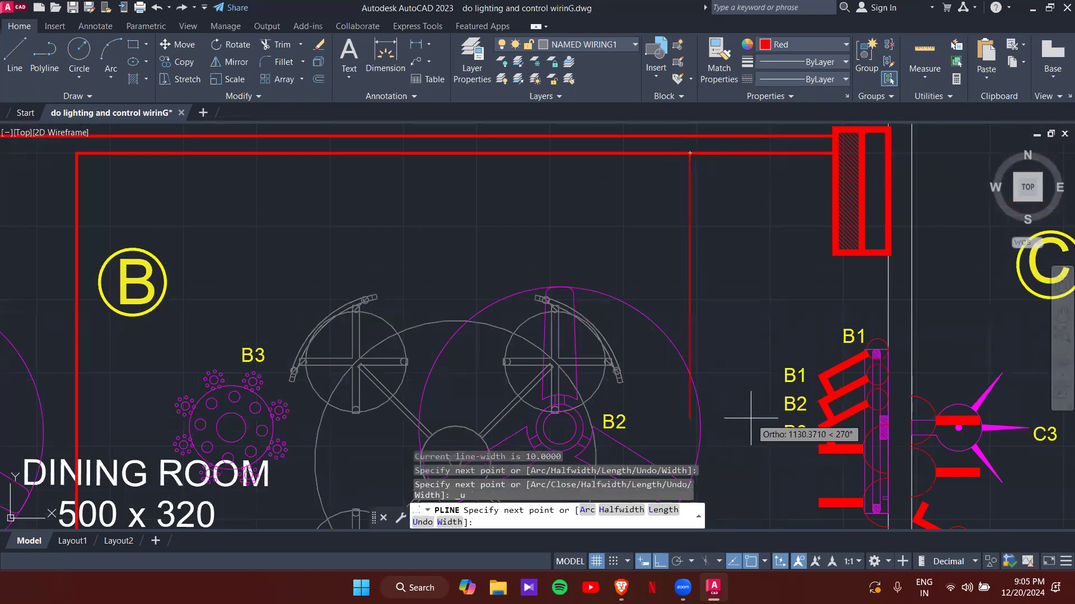
{"action": "left_click", "coordinate": [683, 421]}
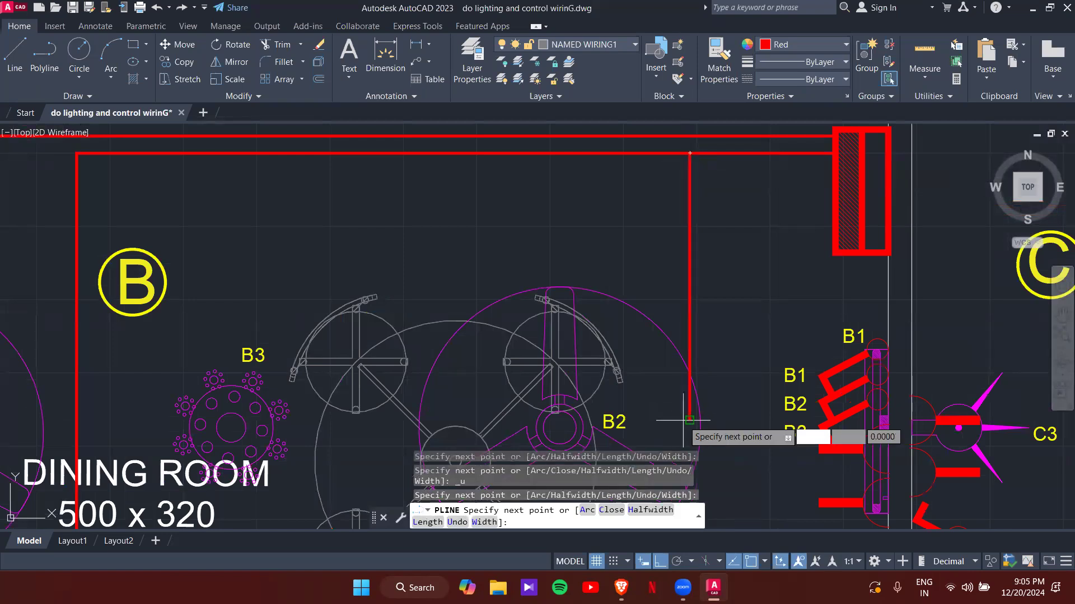
{"action": "left_click", "coordinate": [887, 423]}
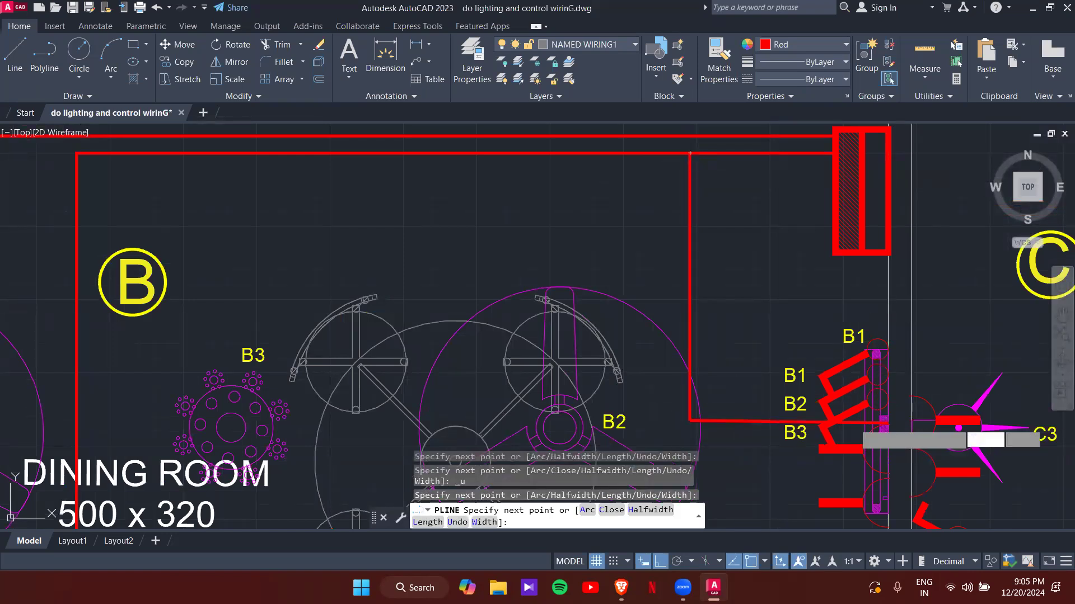
{"action": "key", "text": "Escape"}
{"action": "left_click", "coordinate": [689, 301]}
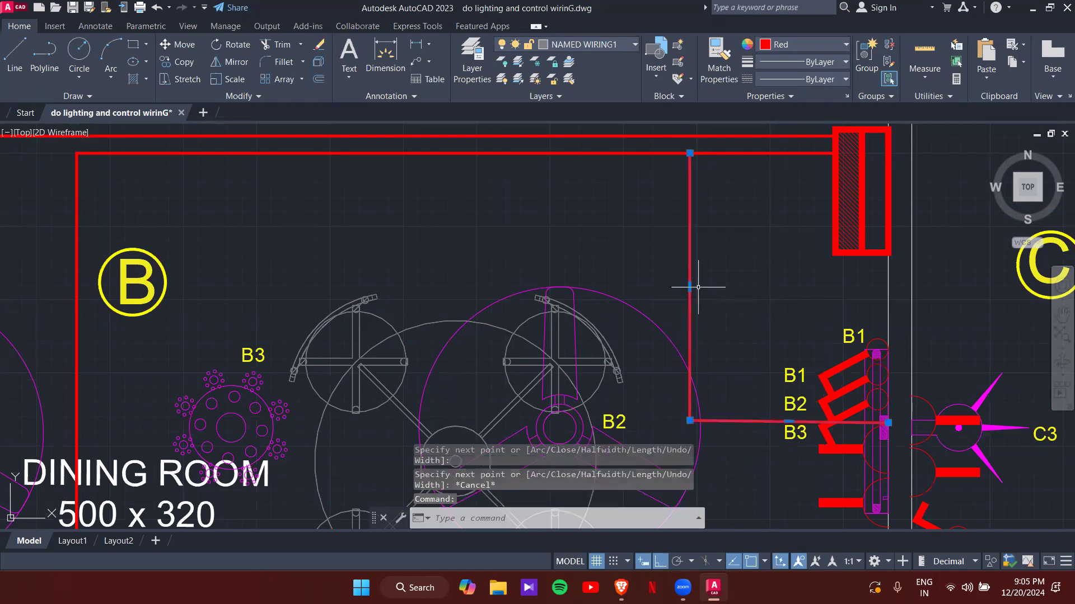
{"action": "left_click", "coordinate": [689, 287]}
{"action": "key", "text": "Escape"}
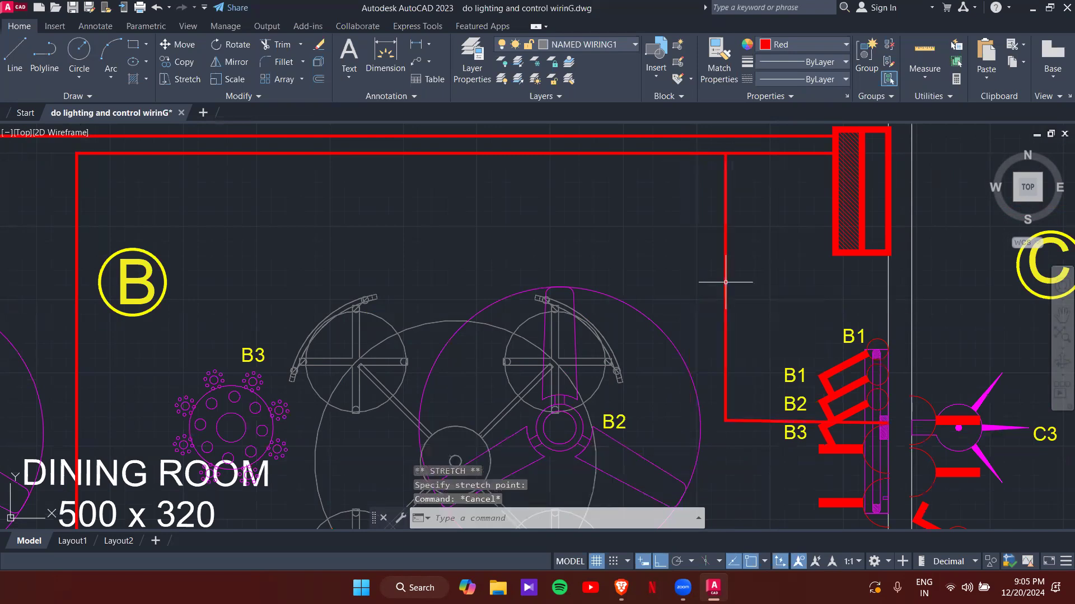
- Review the dining room and B1–B3 switches, then select the drawing room J junction box
{"action": "middle_click_drag", "start_coordinate": [748, 373], "coordinate": [812, 247]}
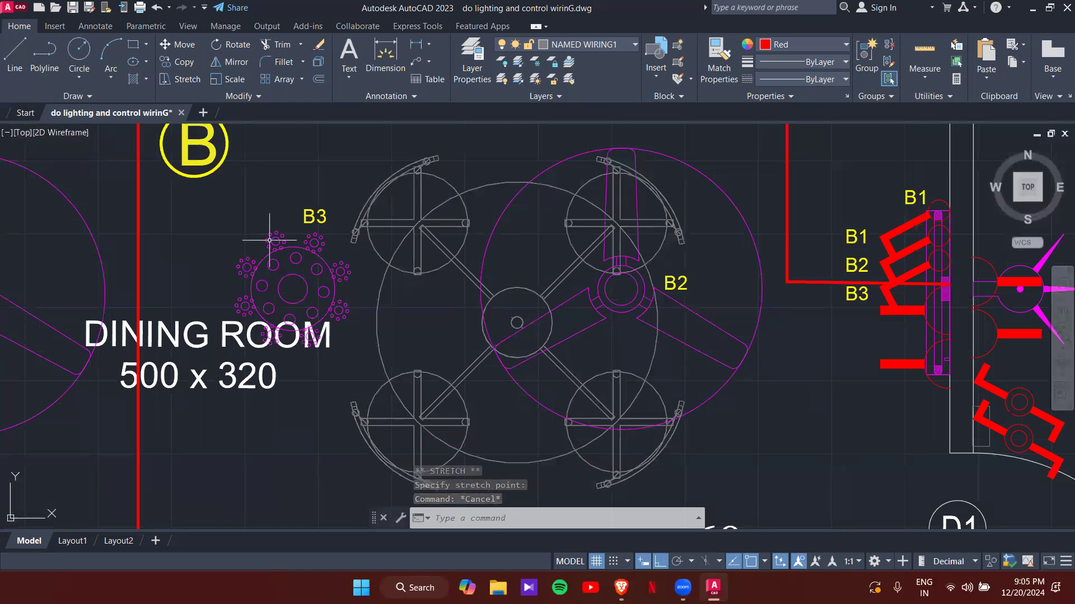
{"action": "scroll", "coordinate": [269, 241], "scroll_direction": "down", "scroll_amount": 4}
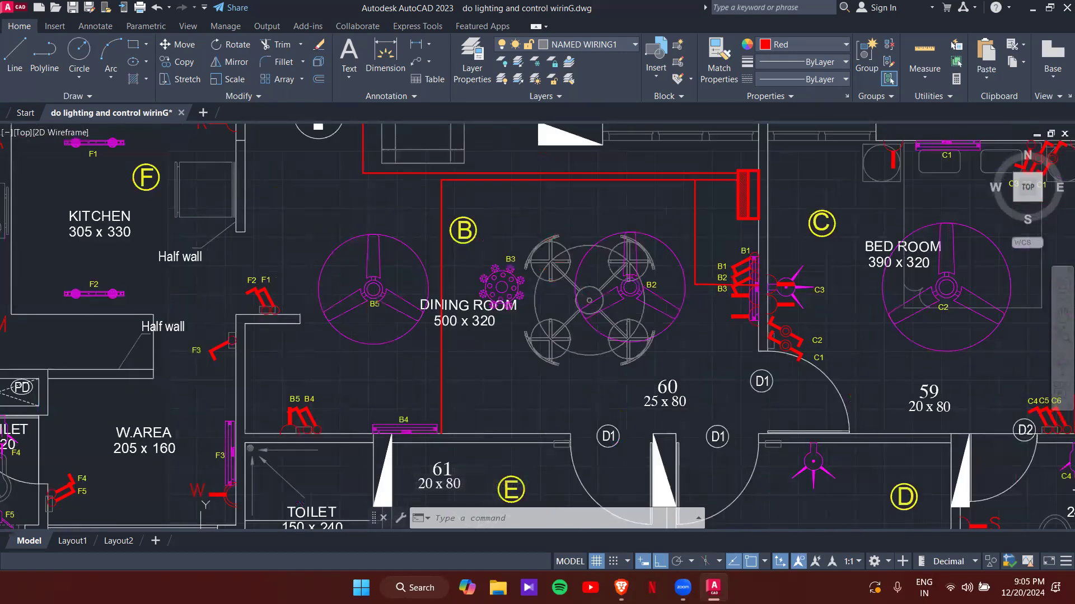
{"action": "mouse_move", "coordinate": [494, 318]}
{"action": "middle_mouse_down"}
{"action": "mouse_move", "coordinate": [470, 360]}
{"action": "mouse_move", "coordinate": [519, 345]}
{"action": "middle_mouse_up"}
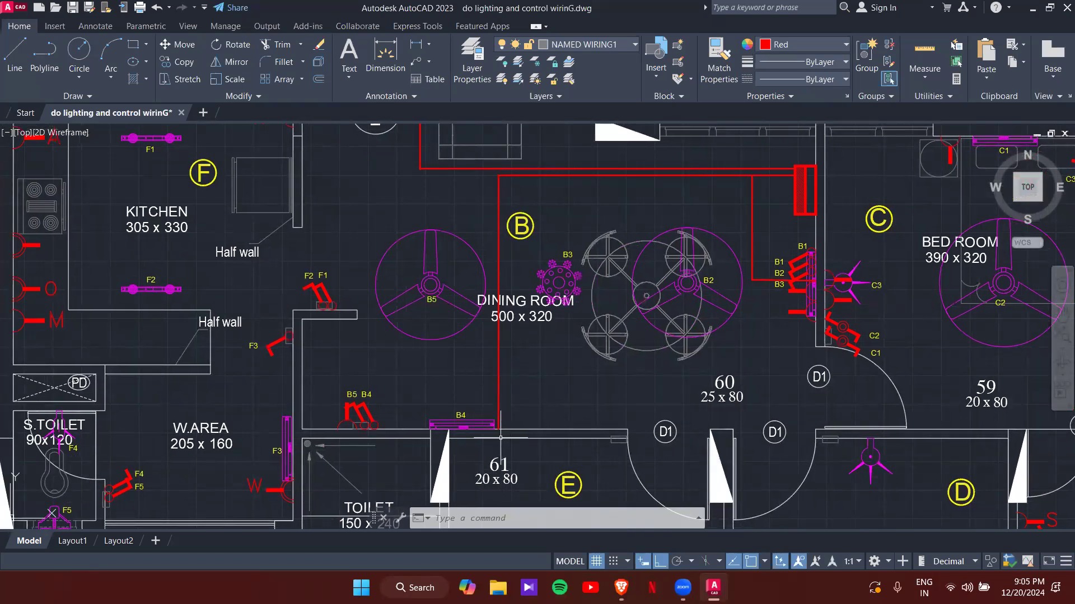
{"action": "scroll", "coordinate": [500, 438], "scroll_direction": "up", "scroll_amount": 4}
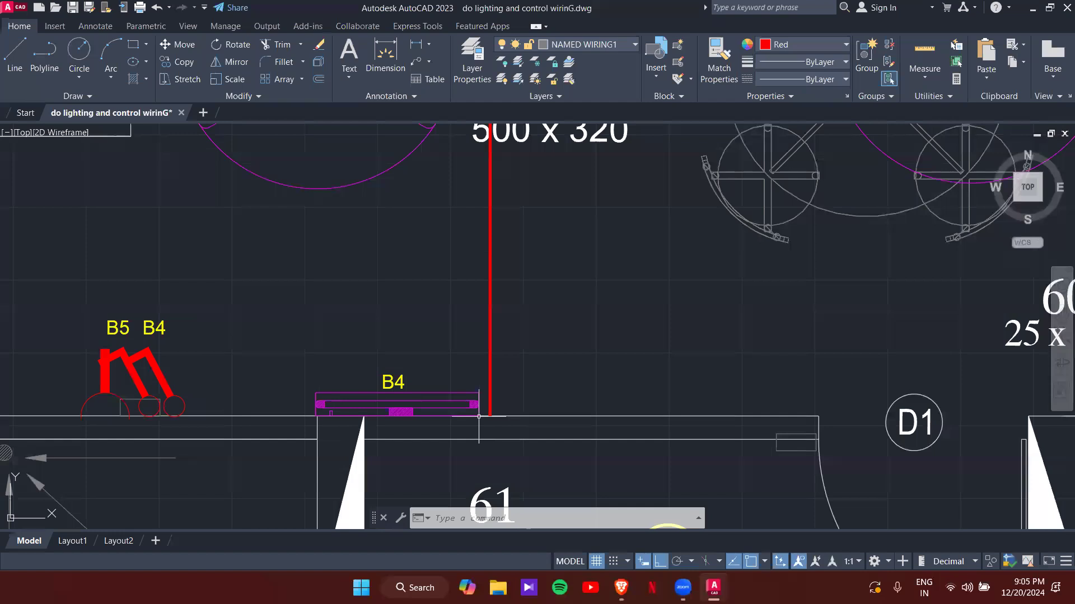
{"action": "scroll", "coordinate": [549, 387], "scroll_direction": "down", "scroll_amount": 2}
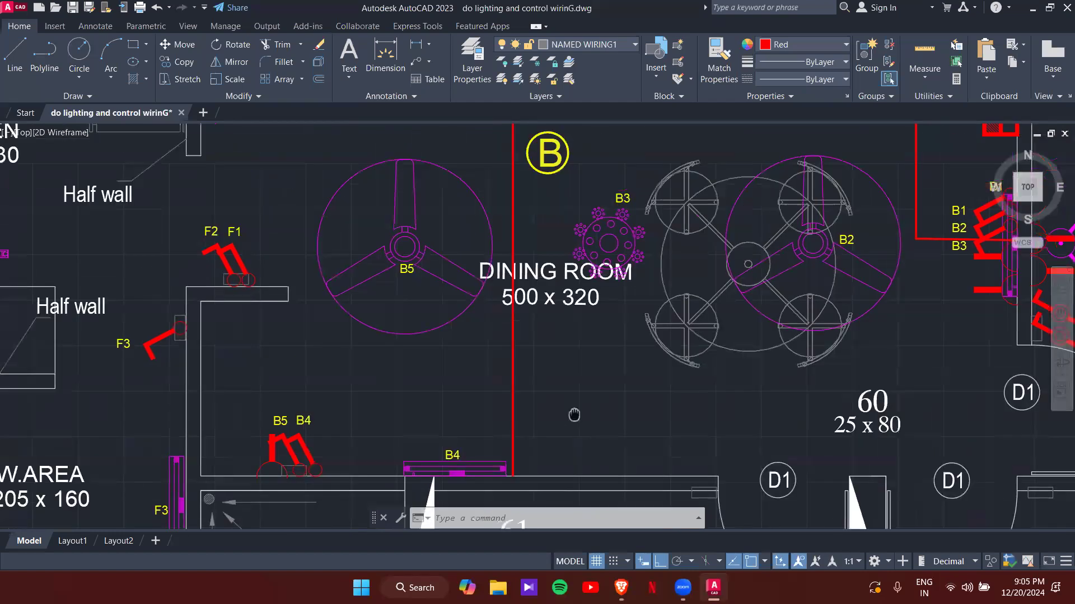
{"action": "middle_click_drag", "start_coordinate": [498, 254], "coordinate": [501, 298]}
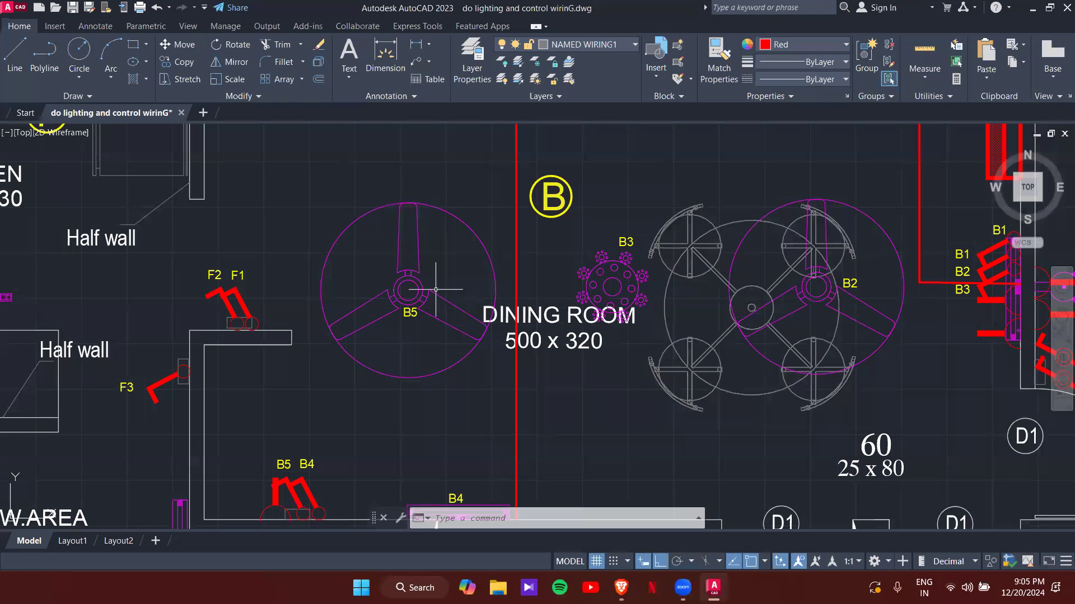
{"action": "middle_click_drag", "start_coordinate": [831, 337], "coordinate": [748, 383]}
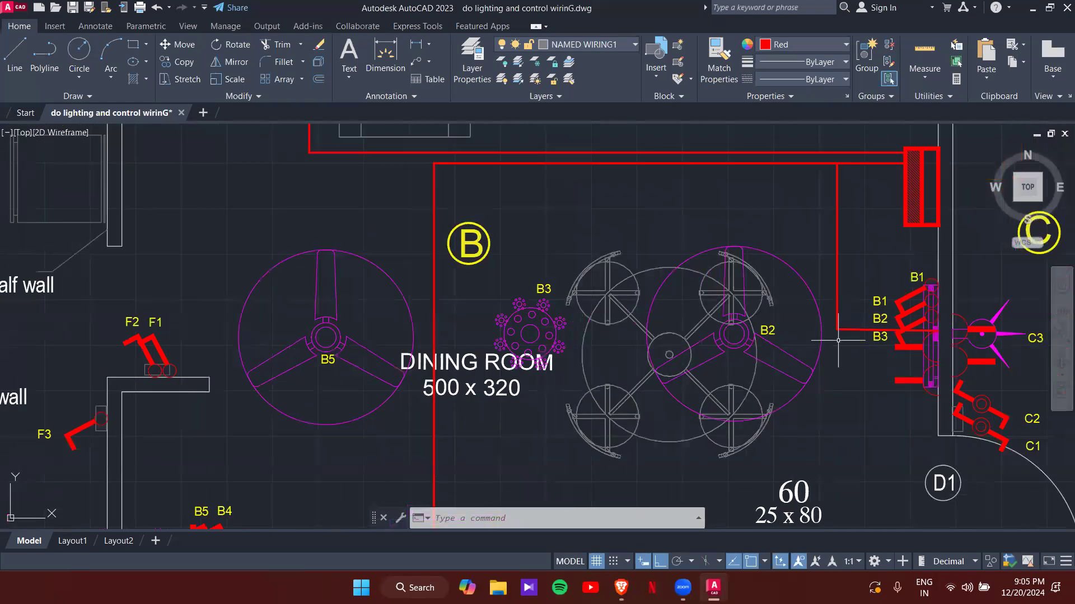
{"action": "mouse_move", "coordinate": [731, 343]}
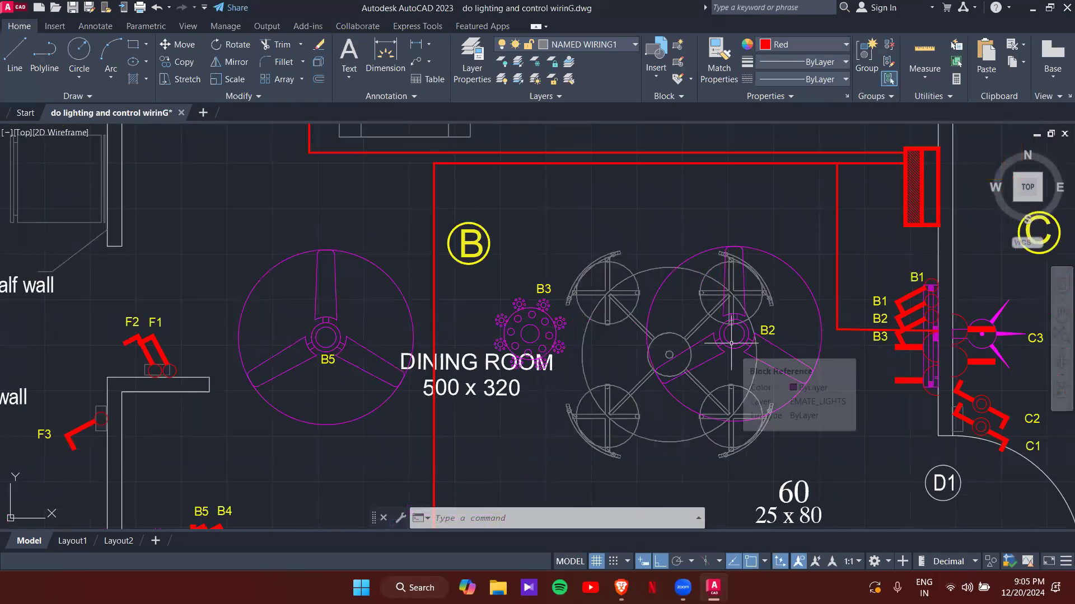
{"action": "scroll", "coordinate": [667, 224], "scroll_direction": "down", "scroll_amount": 5}
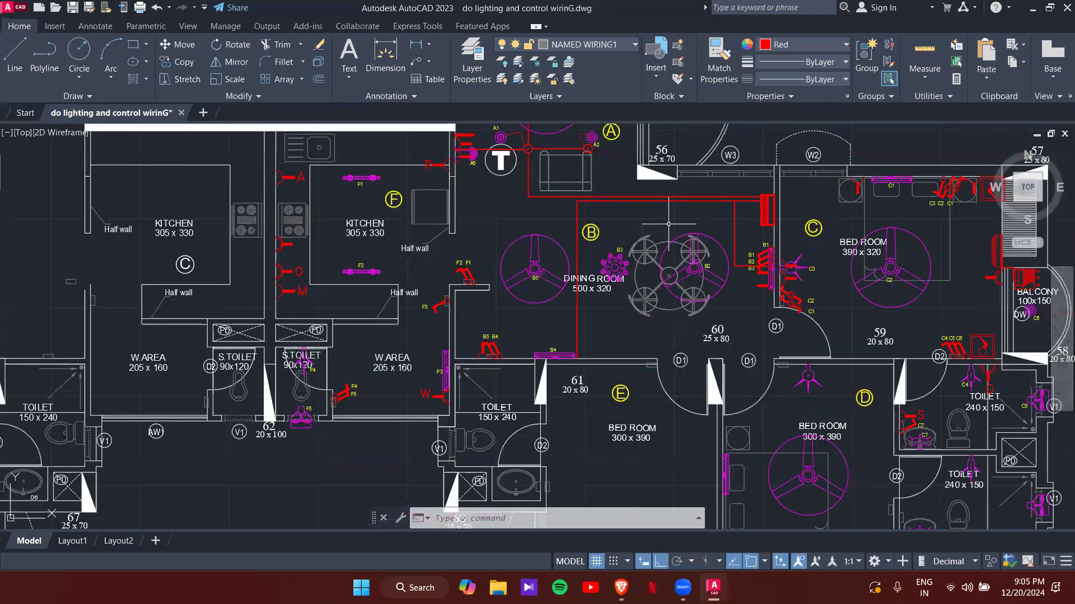
{"action": "scroll", "coordinate": [592, 354], "scroll_direction": "up", "scroll_amount": 5}
{"action": "left_click", "coordinate": [641, 431]}
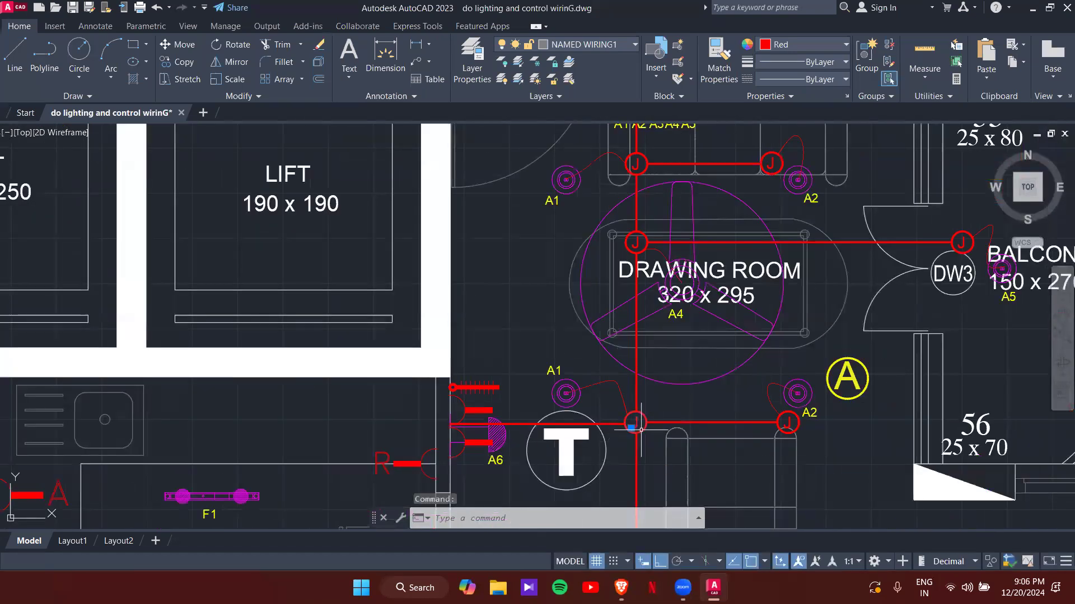
- Copy the J junction box with CO onto the dining-room wire
{"action": "type", "text": "CO"}
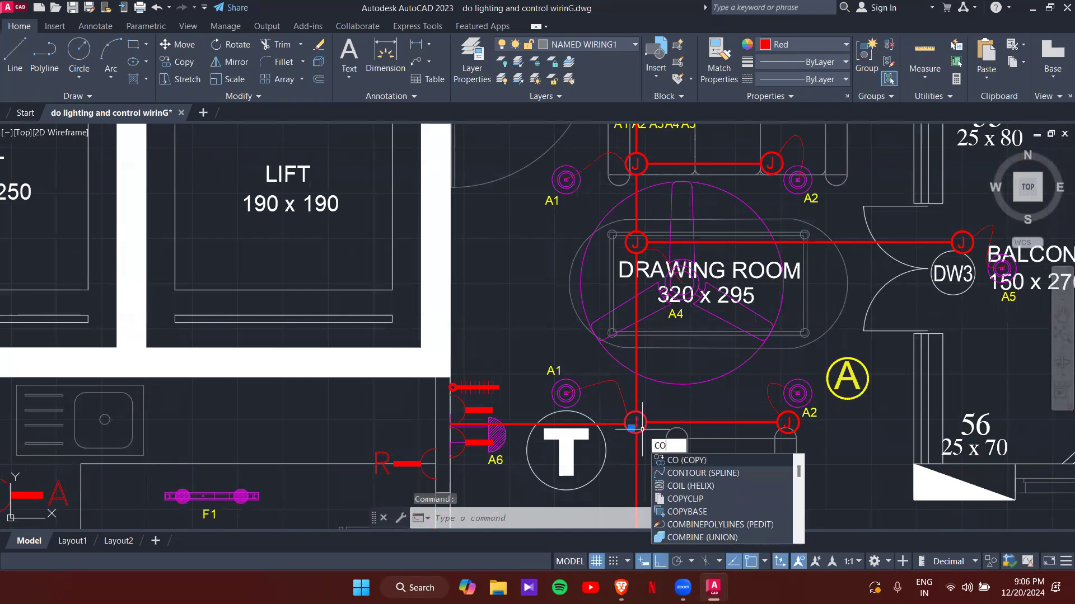
{"action": "key", "text": "Return"}
{"action": "scroll", "coordinate": [640, 422], "scroll_direction": "up", "scroll_amount": 2}
{"action": "left_click", "coordinate": [630, 422]}
{"action": "scroll", "coordinate": [728, 392], "scroll_direction": "down", "scroll_amount": 4}
{"action": "middle_click_drag", "start_coordinate": [741, 405], "coordinate": [489, 72]}
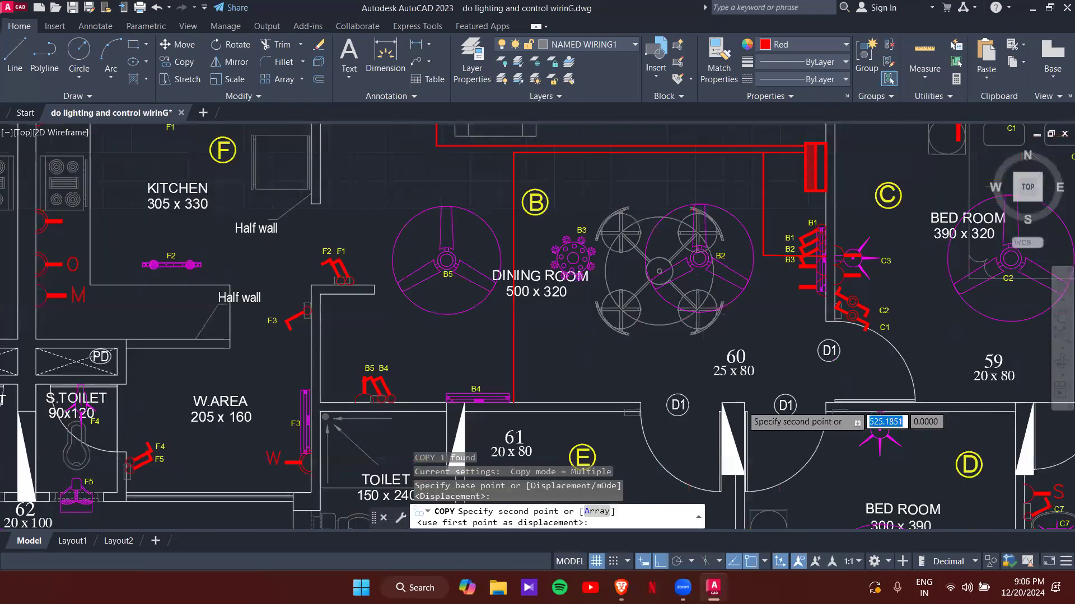
{"action": "key", "text": "F8"}
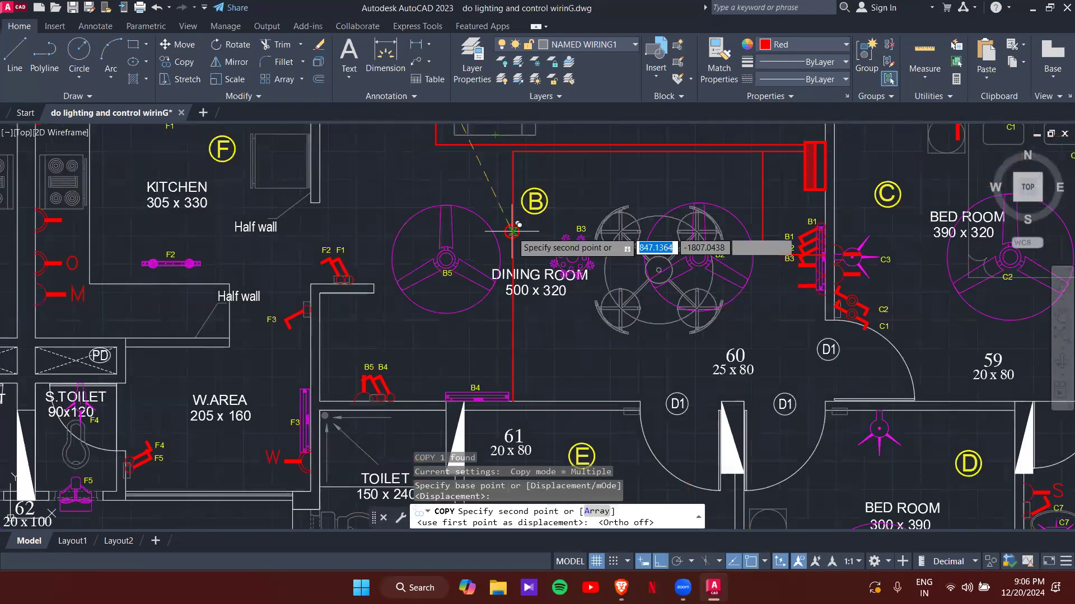
{"action": "scroll", "coordinate": [513, 231], "scroll_direction": "up", "scroll_amount": 5}
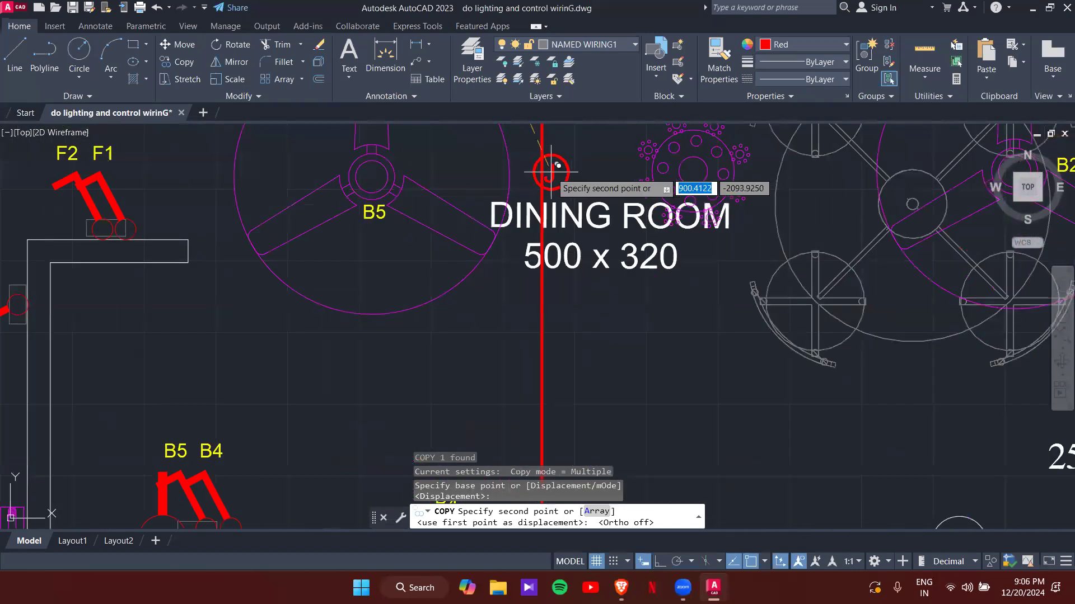
{"action": "left_click", "coordinate": [550, 169]}
- Place another J box where the branch leaves the main run, then select the main wire
{"action": "scroll", "coordinate": [560, 170], "scroll_direction": "down", "scroll_amount": 5}
{"action": "scroll", "coordinate": [458, 218], "scroll_direction": "up", "scroll_amount": 3}
{"action": "scroll", "coordinate": [457, 219], "scroll_direction": "down", "scroll_amount": 3}
{"action": "scroll", "coordinate": [635, 268], "scroll_direction": "up", "scroll_amount": 3}
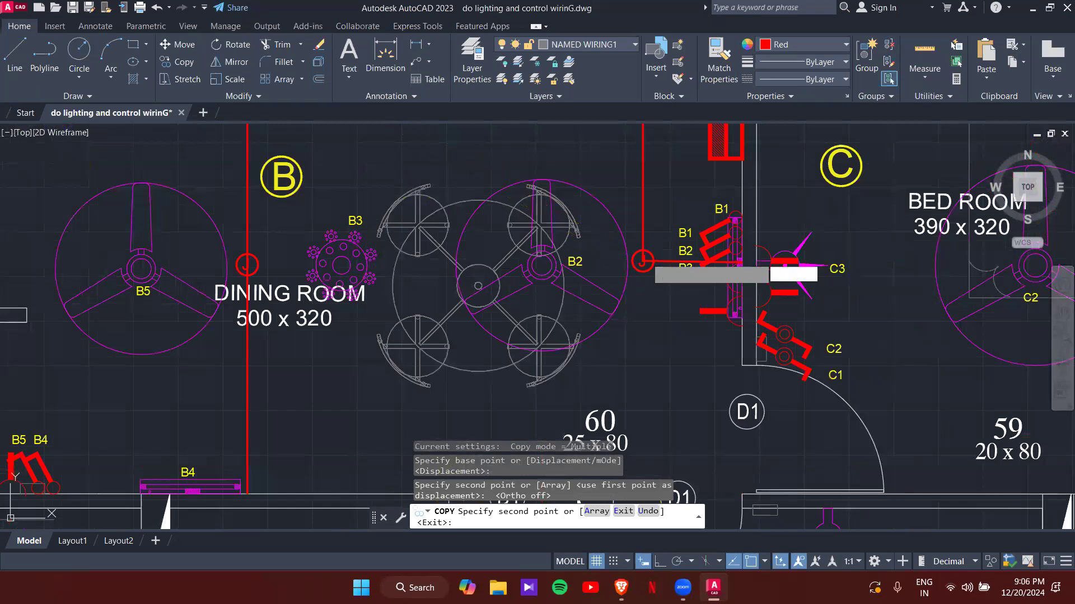
{"action": "scroll", "coordinate": [644, 262], "scroll_direction": "up", "scroll_amount": 5}
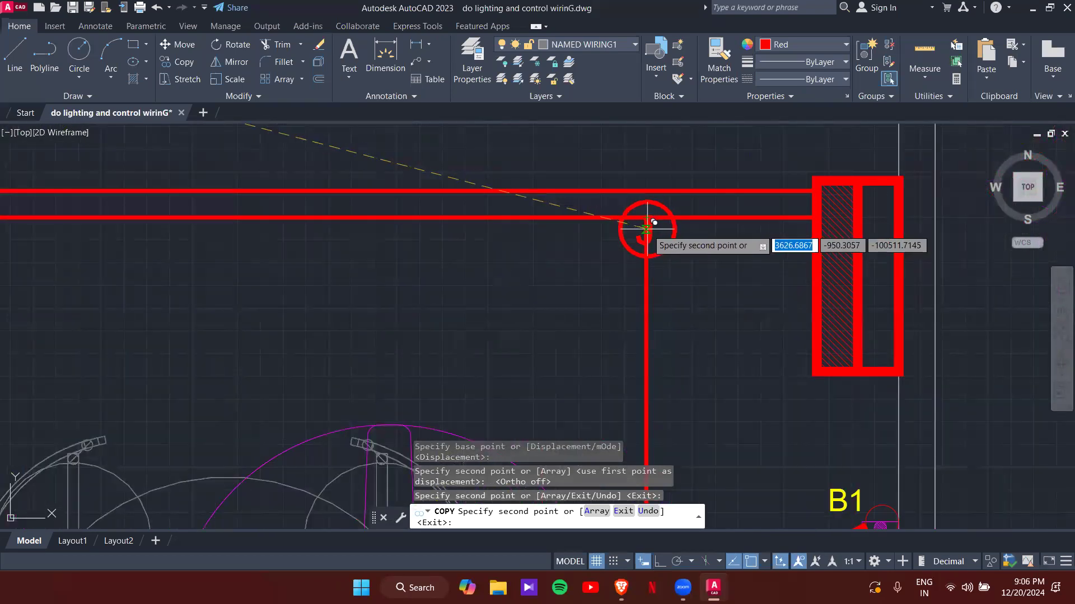
{"action": "left_click", "coordinate": [648, 227]}
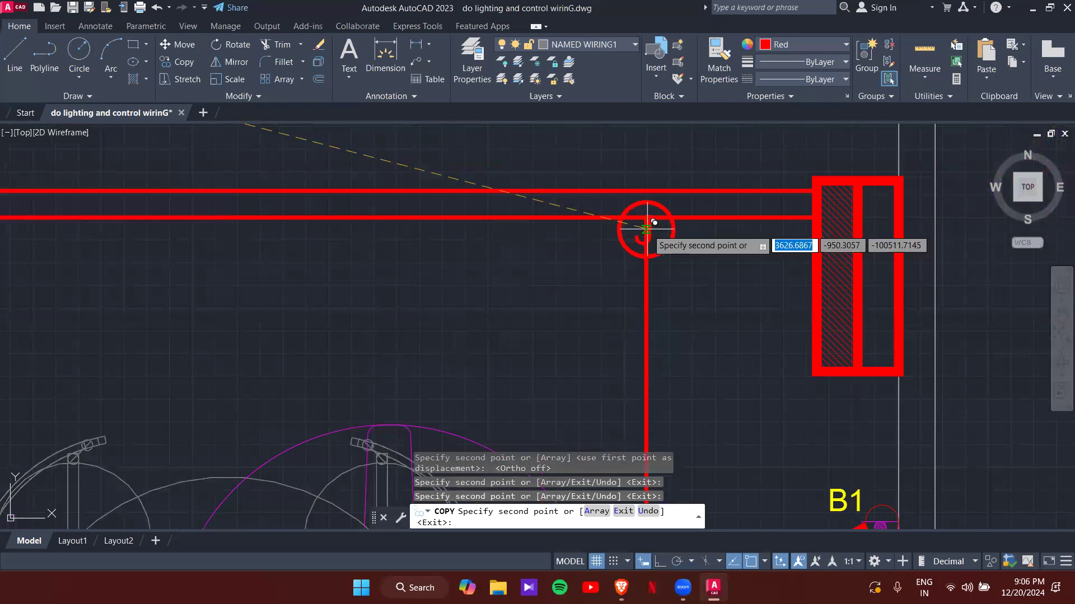
{"action": "key", "text": "Escape"}
{"action": "left_click", "coordinate": [691, 220]}
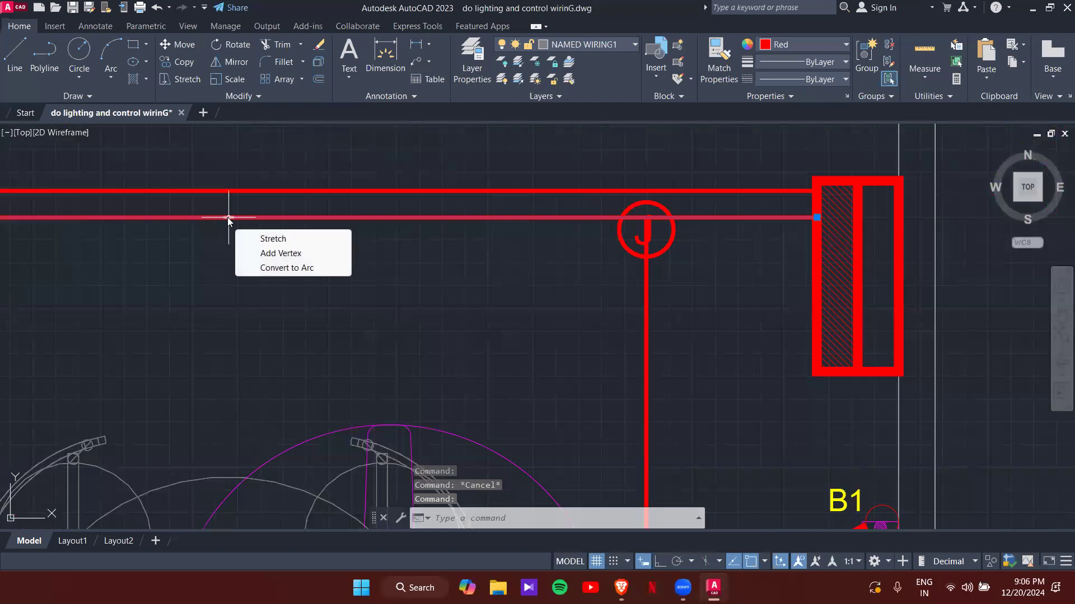
- Select the main and vertical branch wires, cancelling the accidental grip edits
{"action": "left_click", "coordinate": [228, 217]}
{"action": "right_click", "coordinate": [228, 227]}
{"action": "key", "text": "Escape"}
{"action": "key", "text": "Escape"}
{"action": "left_click", "coordinate": [646, 302]}
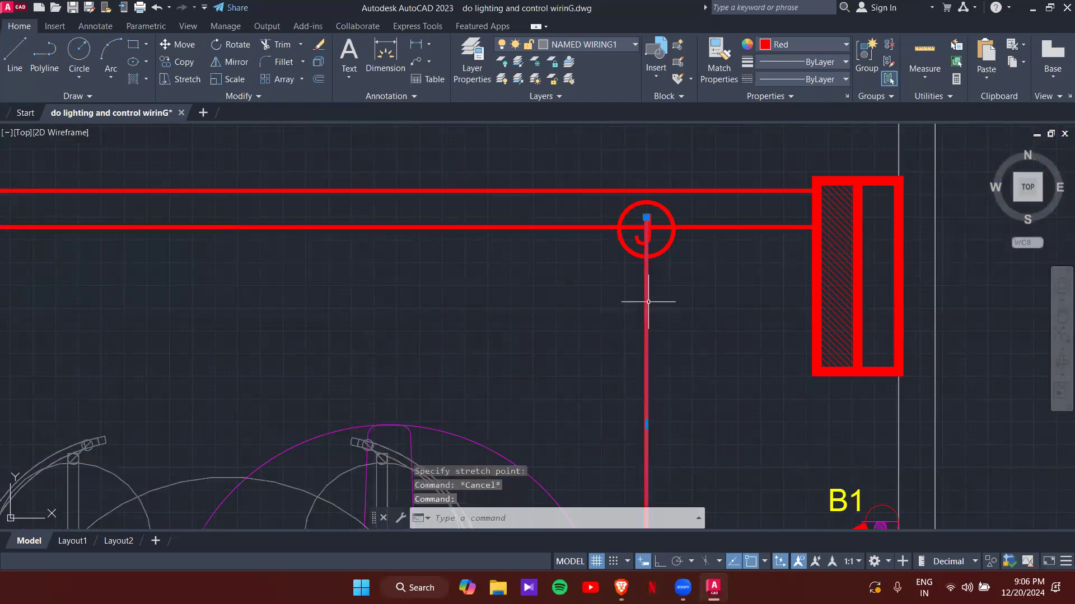
{"action": "left_click", "coordinate": [647, 217]}
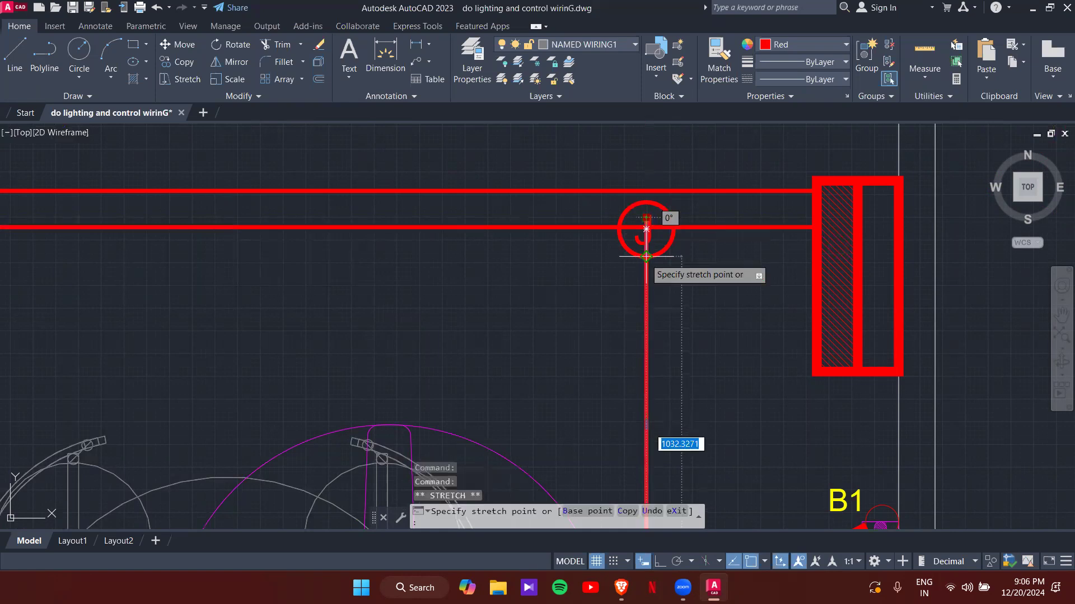
{"action": "key", "text": "Escape"}
- Trim the wire pieces inside the upper and lower J circles at the branch
{"action": "scroll", "coordinate": [643, 223], "scroll_direction": "up", "scroll_amount": 4}
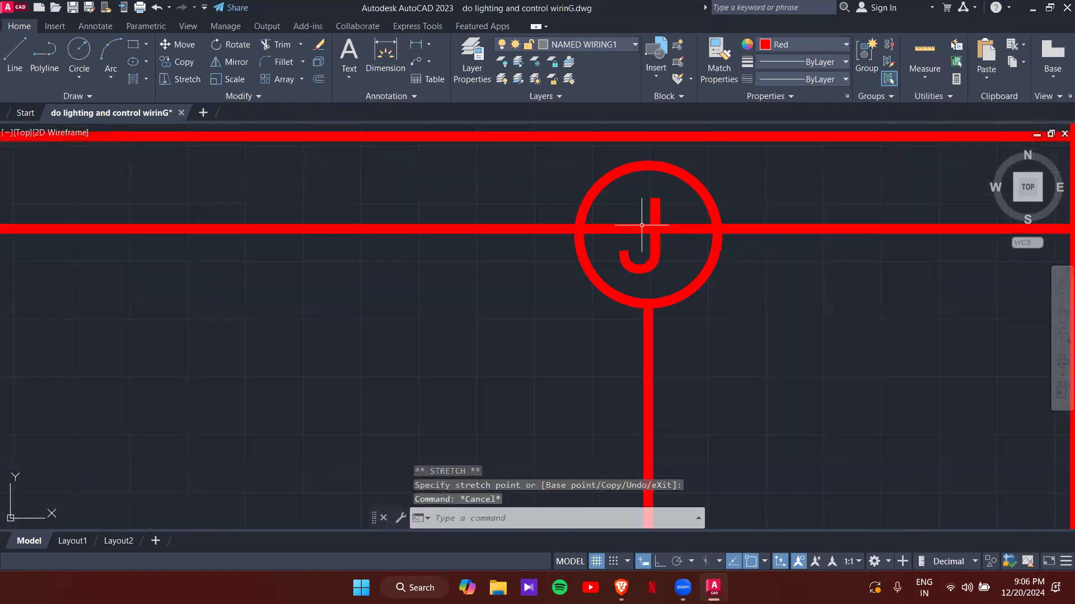
{"action": "type", "text": "tr"}
{"action": "key", "text": "Return"}
{"action": "left_click", "coordinate": [641, 225]}
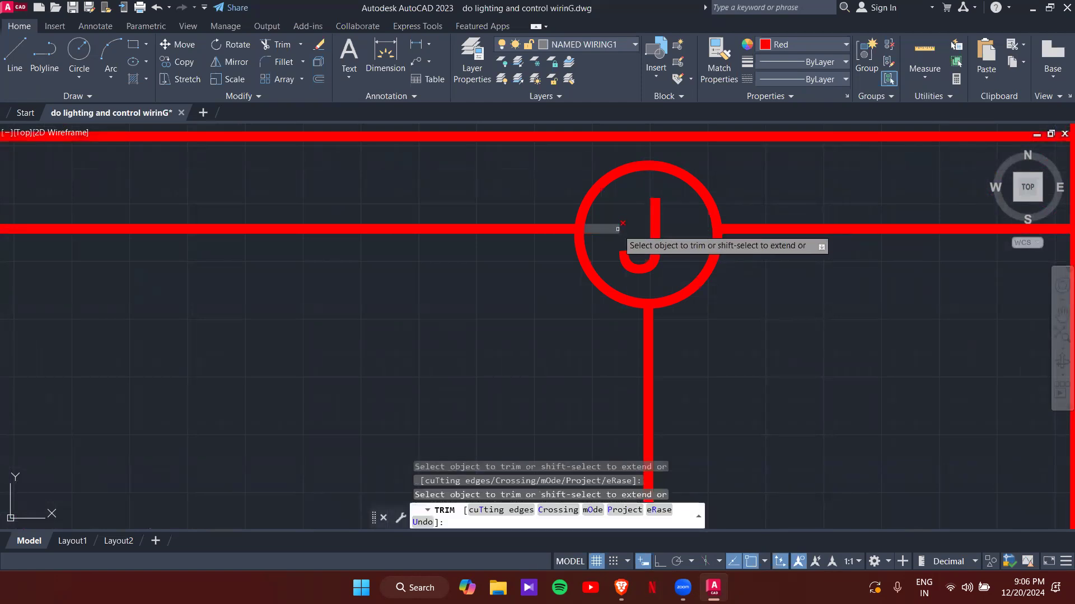
{"action": "scroll", "coordinate": [628, 228], "scroll_direction": "down", "scroll_amount": 4}
{"action": "scroll", "coordinate": [638, 417], "scroll_direction": "up", "scroll_amount": 5}
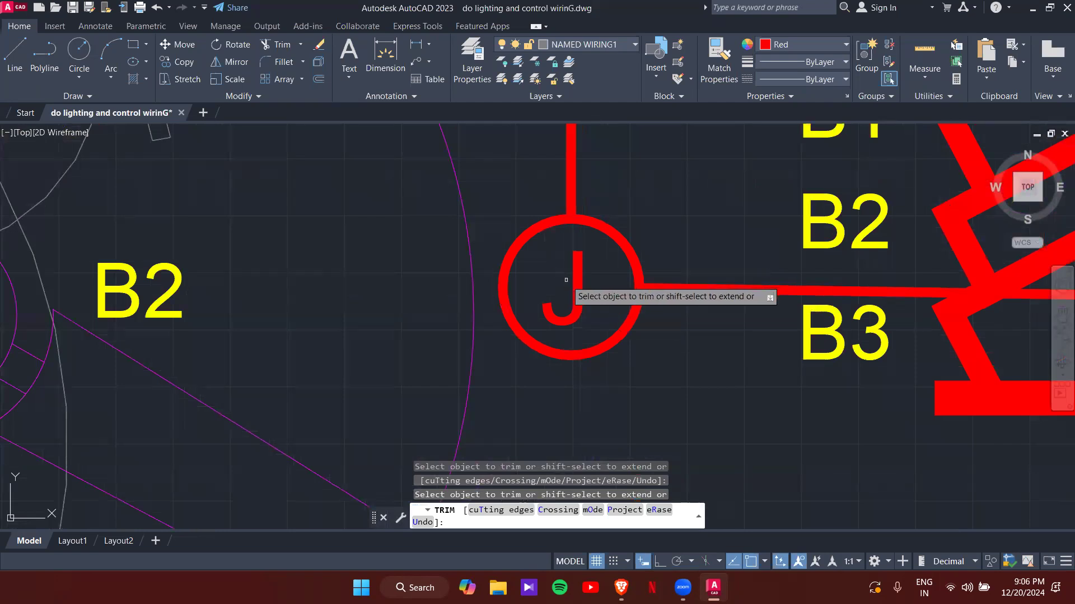
{"action": "left_click", "coordinate": [570, 241]}
- Trim the remaining wire pieces inside and above the dining-room J circle
{"action": "scroll", "coordinate": [548, 289], "scroll_direction": "down", "scroll_amount": 4}
{"action": "scroll", "coordinate": [548, 289], "scroll_direction": "down", "scroll_amount": 4}
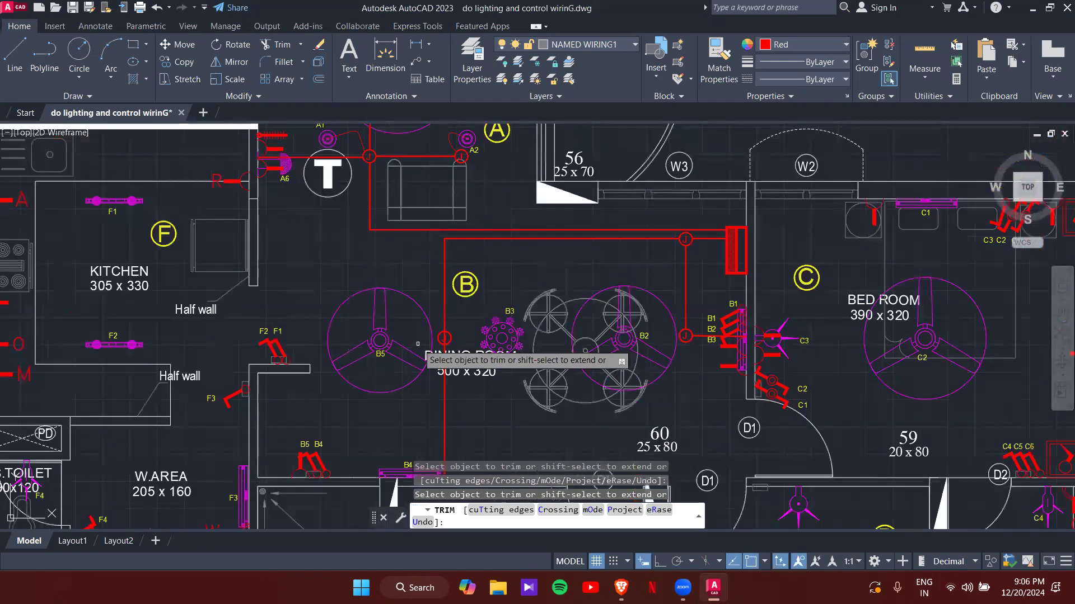
{"action": "scroll", "coordinate": [478, 350], "scroll_direction": "up", "scroll_amount": 5}
{"action": "left_click_drag", "start_coordinate": [471, 368], "coordinate": [479, 366]}
{"action": "left_click_drag", "start_coordinate": [474, 306], "coordinate": [474, 308]}
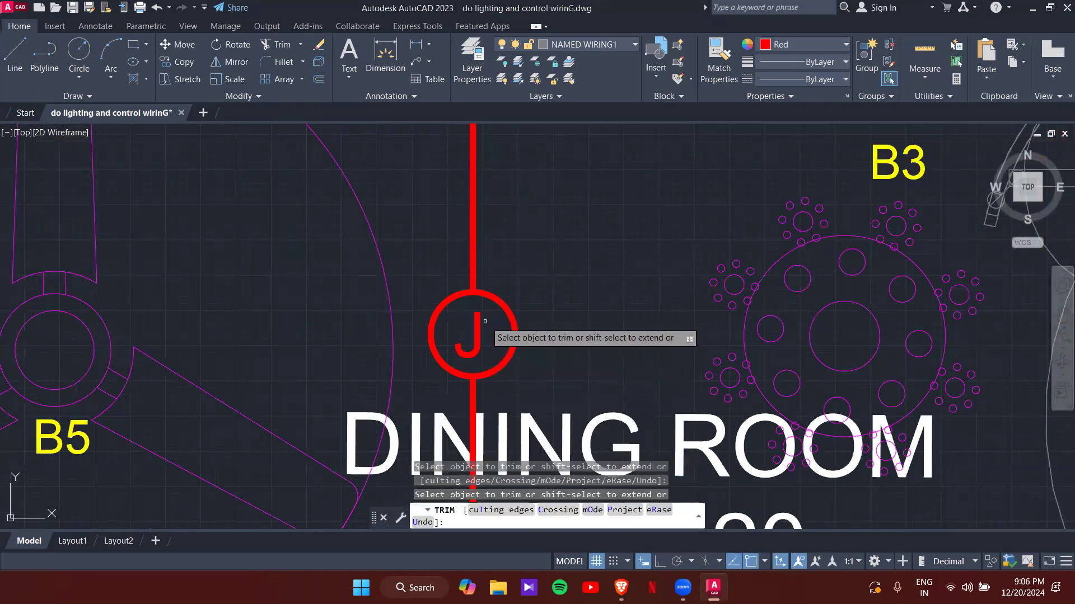
{"action": "key", "text": "Escape"}
{"action": "scroll", "coordinate": [473, 325], "scroll_direction": "down", "scroll_amount": 4}
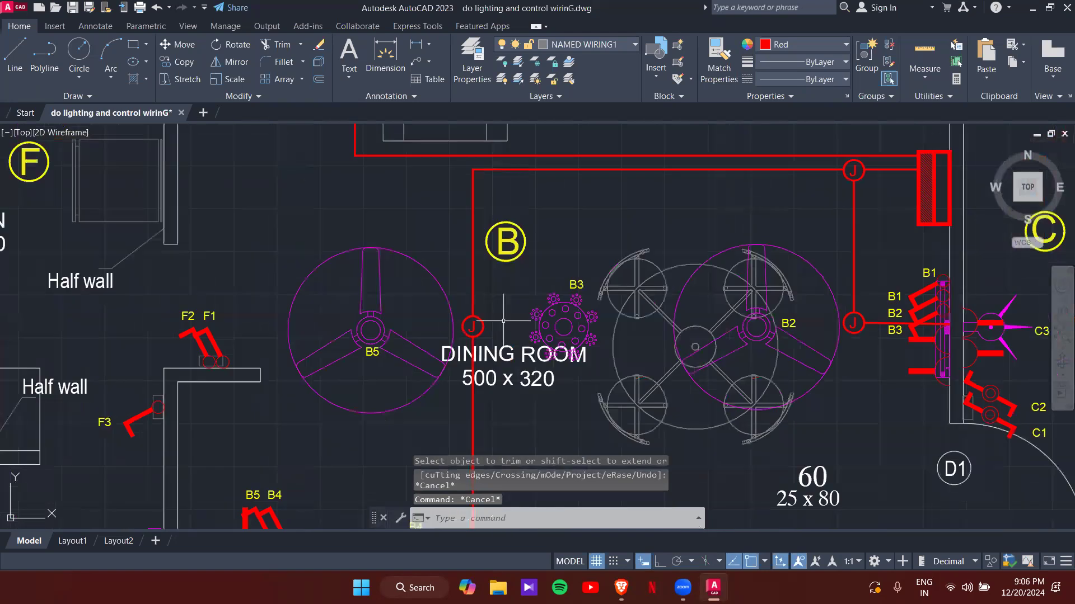
- Draw a spline wire from the J circle's edge to the centre of light B5
{"action": "type", "text": "sPL"}
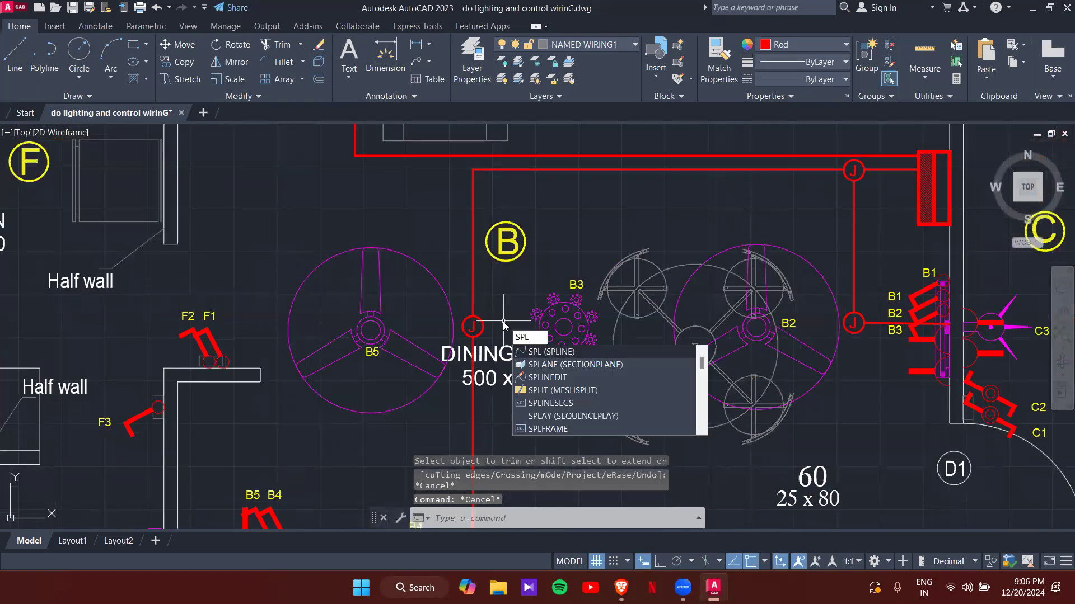
{"action": "key", "text": "Return"}
{"action": "scroll", "coordinate": [477, 330], "scroll_direction": "up", "scroll_amount": 2}
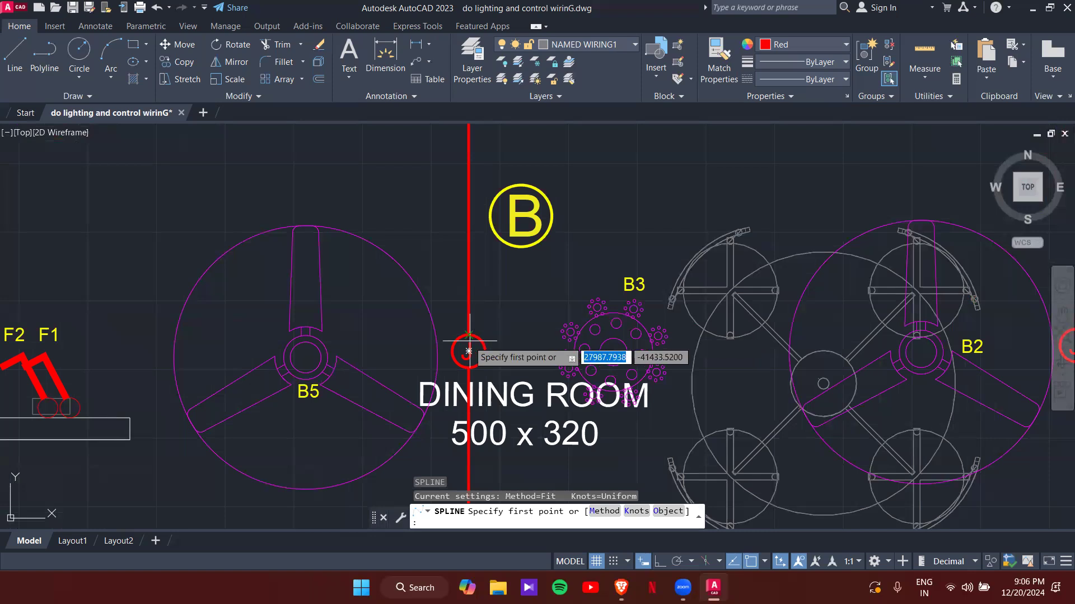
{"action": "left_click", "coordinate": [468, 335]}
{"action": "left_click", "coordinate": [453, 263]}
{"action": "left_click", "coordinate": [306, 357]}
{"action": "key", "text": "Return"}
- Draw a curved spline wire from the J circle to light B3's centre
{"action": "middle_click_drag", "start_coordinate": [567, 341], "coordinate": [454, 306]}
{"action": "key", "text": "Return"}
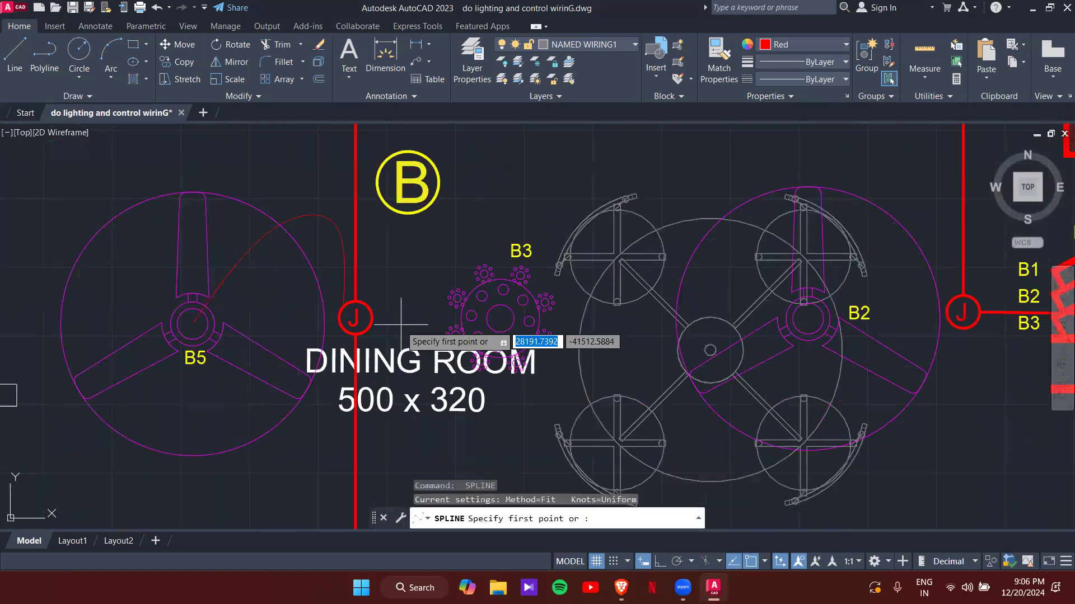
{"action": "left_click", "coordinate": [373, 318]}
{"action": "left_click", "coordinate": [414, 295]}
{"action": "left_click", "coordinate": [455, 336]}
{"action": "left_click", "coordinate": [500, 318]}
{"action": "key", "text": "Return"}
- Draw a spline from the right J circle, curving past the fan, to light B2
{"action": "scroll", "coordinate": [560, 319], "scroll_direction": "down", "scroll_amount": 2}
{"action": "middle_click_drag", "start_coordinate": [626, 319], "coordinate": [500, 320]}
{"action": "scroll", "coordinate": [710, 354], "scroll_direction": "up", "scroll_amount": 2}
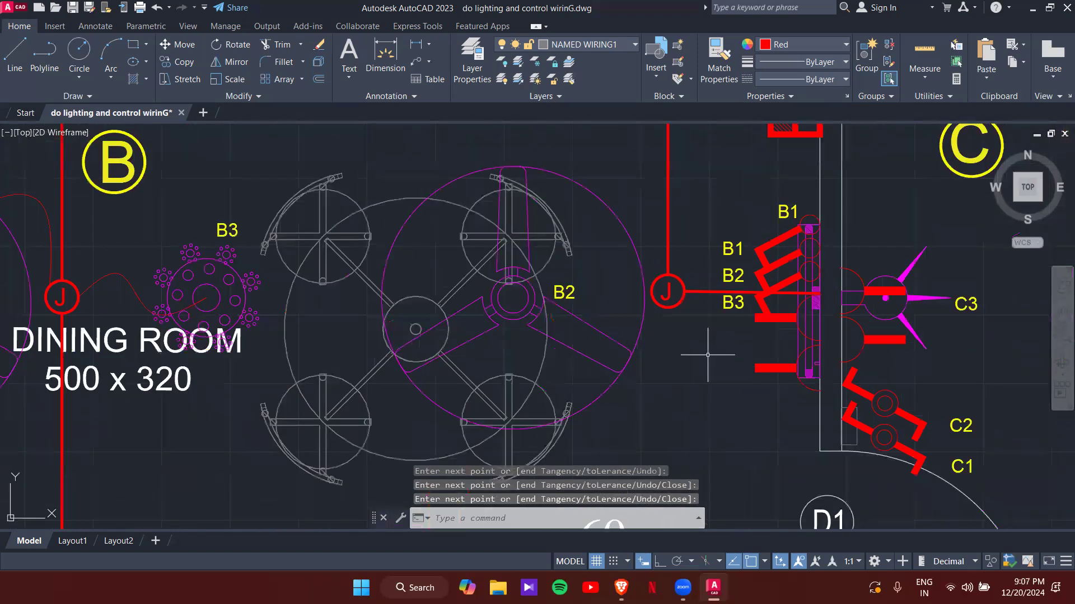
{"action": "key", "text": "Return"}
{"action": "left_click", "coordinate": [638, 251]}
{"action": "left_click", "coordinate": [641, 250]}
{"action": "left_click", "coordinate": [605, 278]}
{"action": "left_click", "coordinate": [517, 298]}
{"action": "key", "text": "Return"}
- Pan the view over to the bedroom, toilet and room 61
{"action": "scroll", "coordinate": [519, 343], "scroll_direction": "down", "scroll_amount": 2}
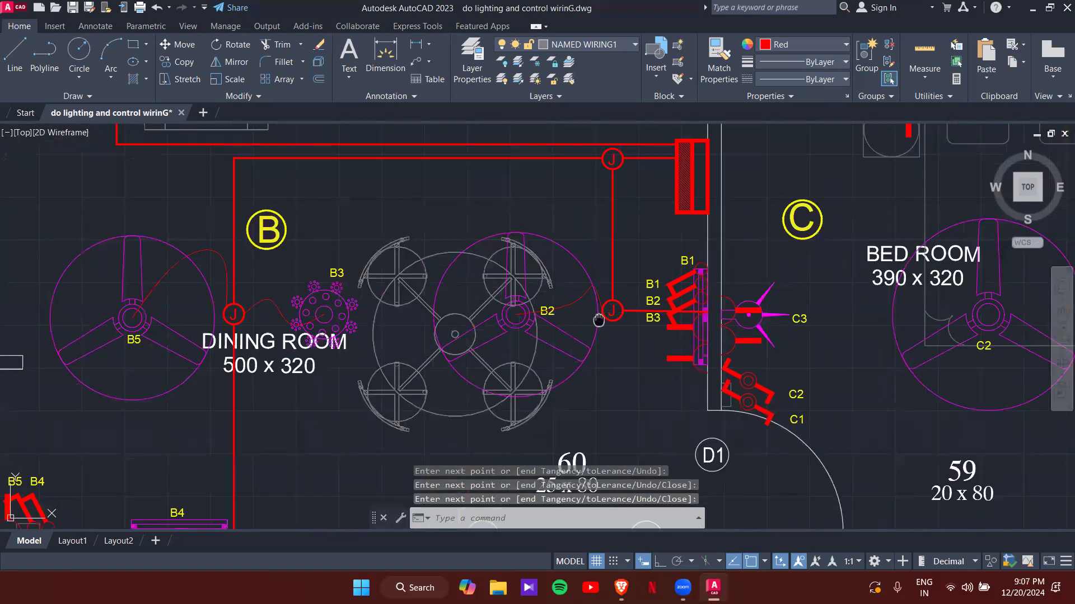
{"action": "middle_click_drag", "start_coordinate": [599, 320], "coordinate": [603, 392]}
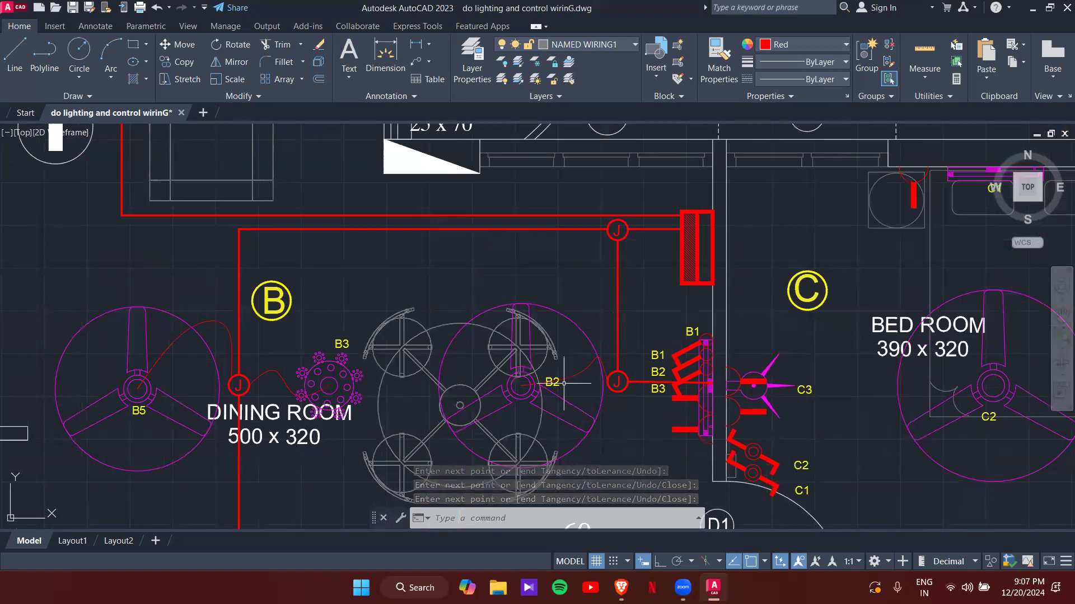
{"action": "scroll", "coordinate": [454, 338], "scroll_direction": "down", "scroll_amount": 2}
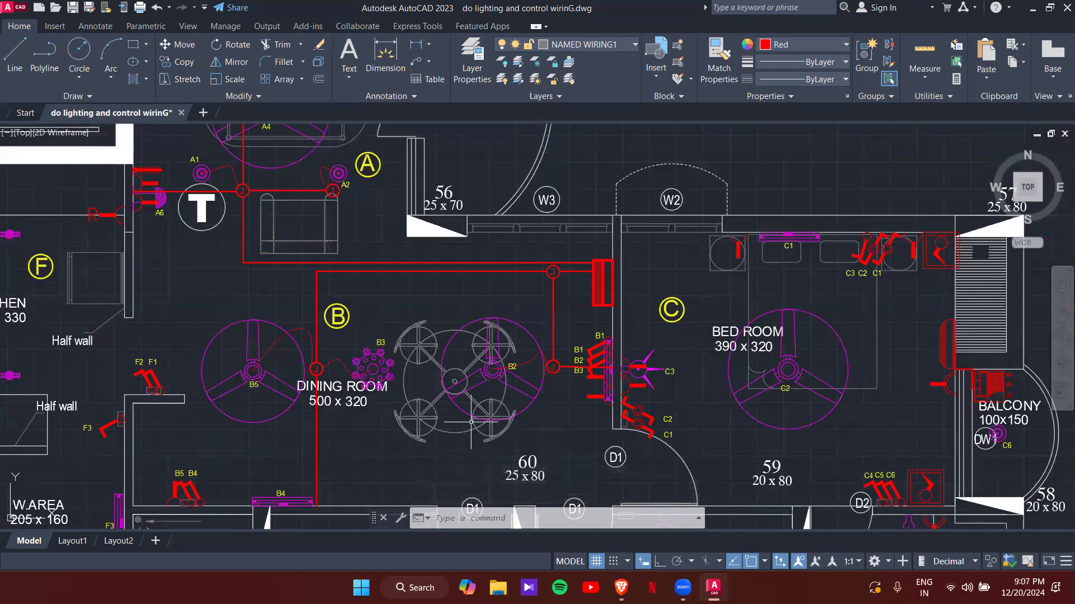
{"action": "middle_click_drag", "start_coordinate": [270, 432], "coordinate": [289, 390]}
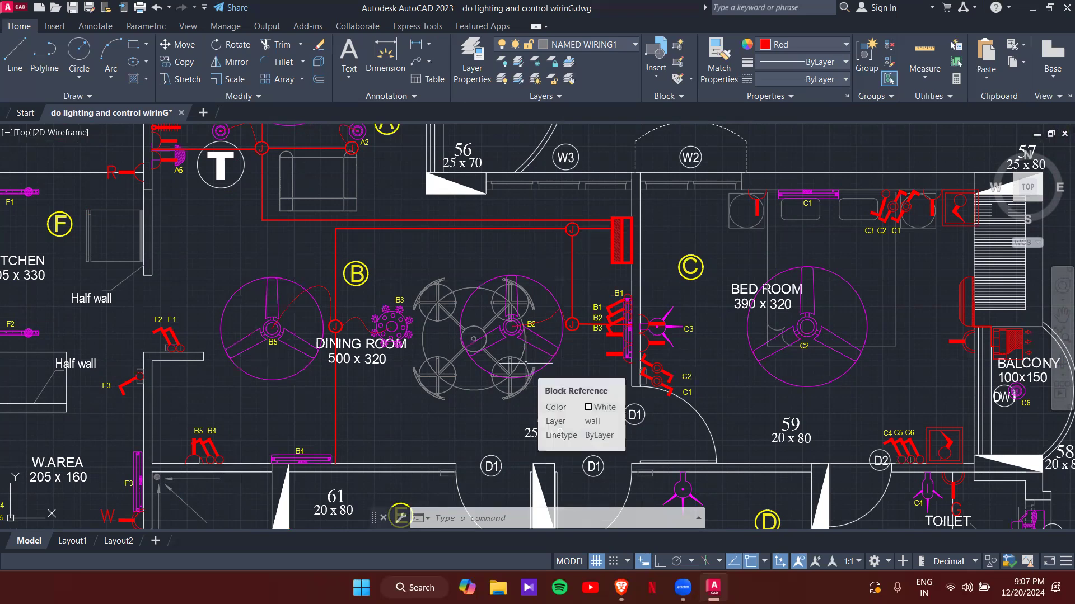
{"action": "scroll", "coordinate": [638, 279], "scroll_direction": "up", "scroll_amount": 3}
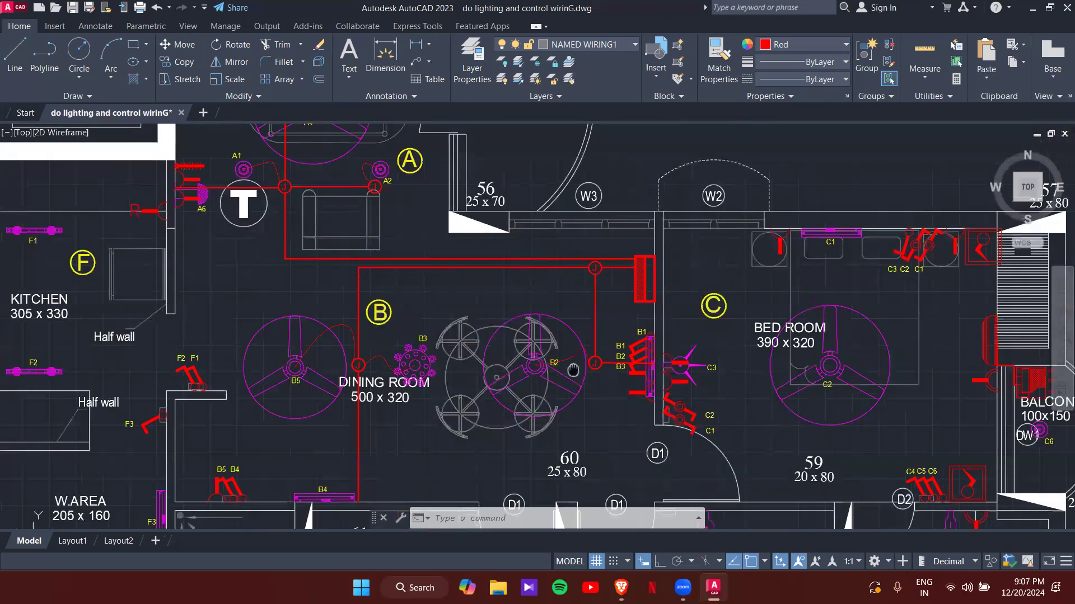
- Draw an Ortho polyline wire from the distribution board east into the bedroom, then up toward its top wall
{"action": "scroll", "coordinate": [638, 279], "scroll_direction": "up", "scroll_amount": 2}
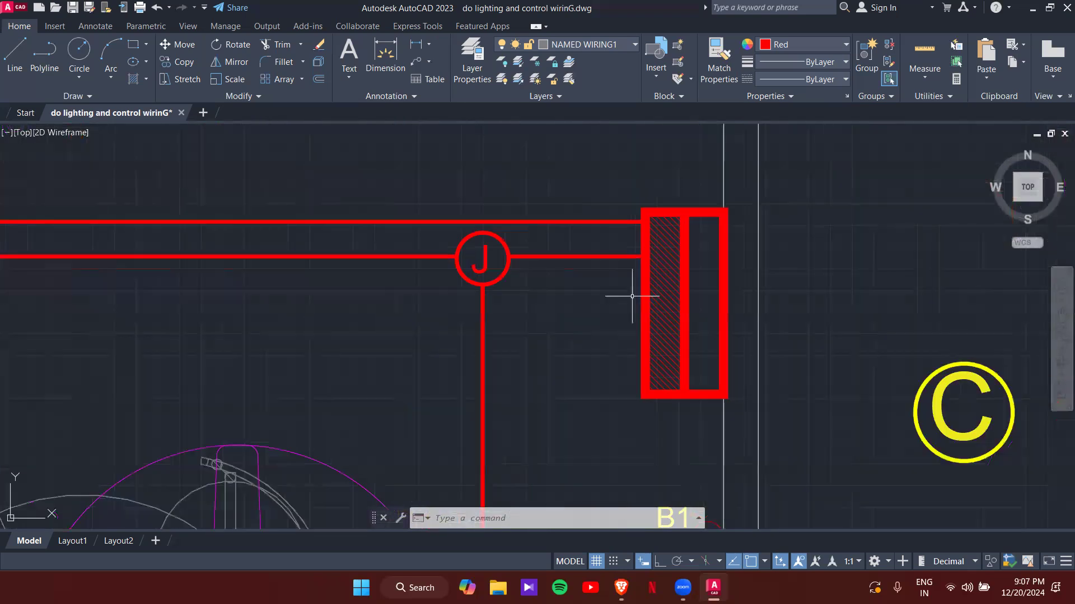
{"action": "type", "text": "pl"}
{"action": "key", "text": "Return"}
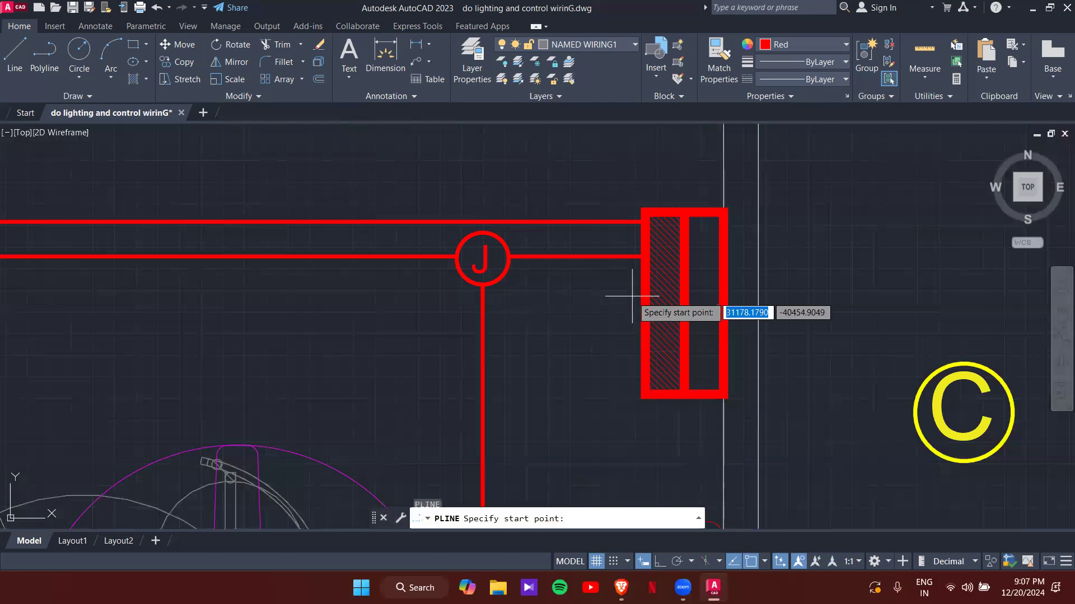
{"action": "left_click", "coordinate": [645, 273]}
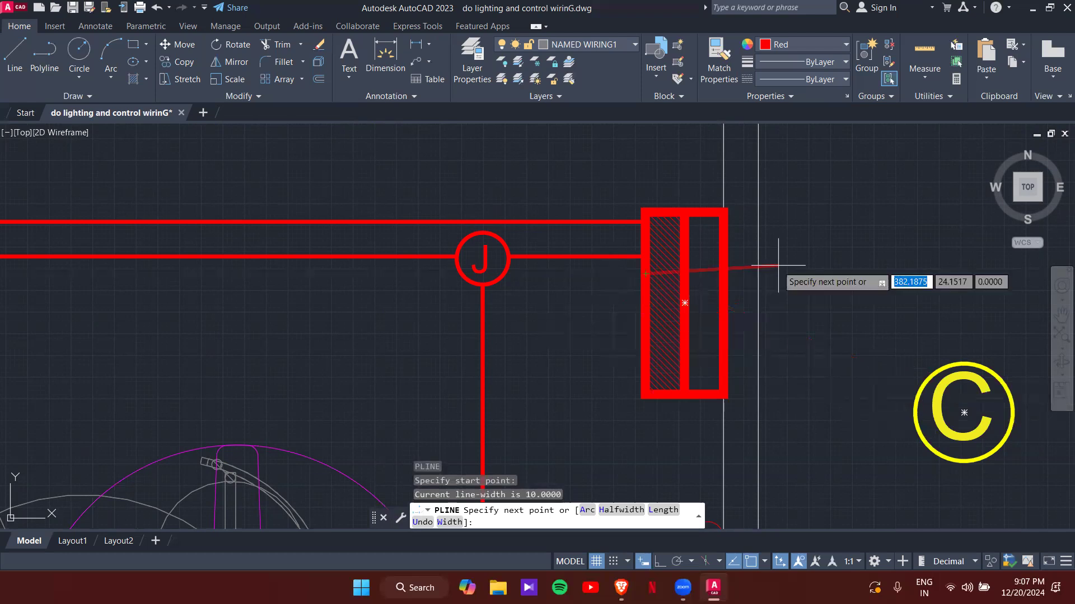
{"action": "scroll", "coordinate": [855, 289], "scroll_direction": "down", "scroll_amount": 2}
{"action": "middle_click_drag", "start_coordinate": [839, 283], "coordinate": [445, 292]}
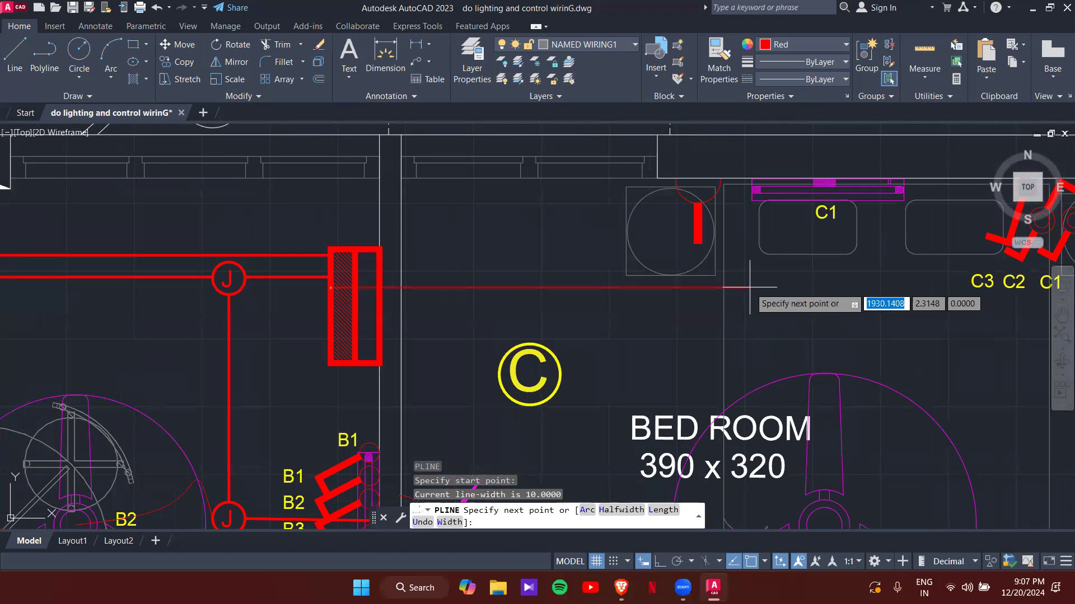
{"action": "key", "text": "F8"}
{"action": "scroll", "coordinate": [611, 304], "scroll_direction": "down", "scroll_amount": 2}
{"action": "middle_click_drag", "start_coordinate": [637, 297], "coordinate": [497, 221]}
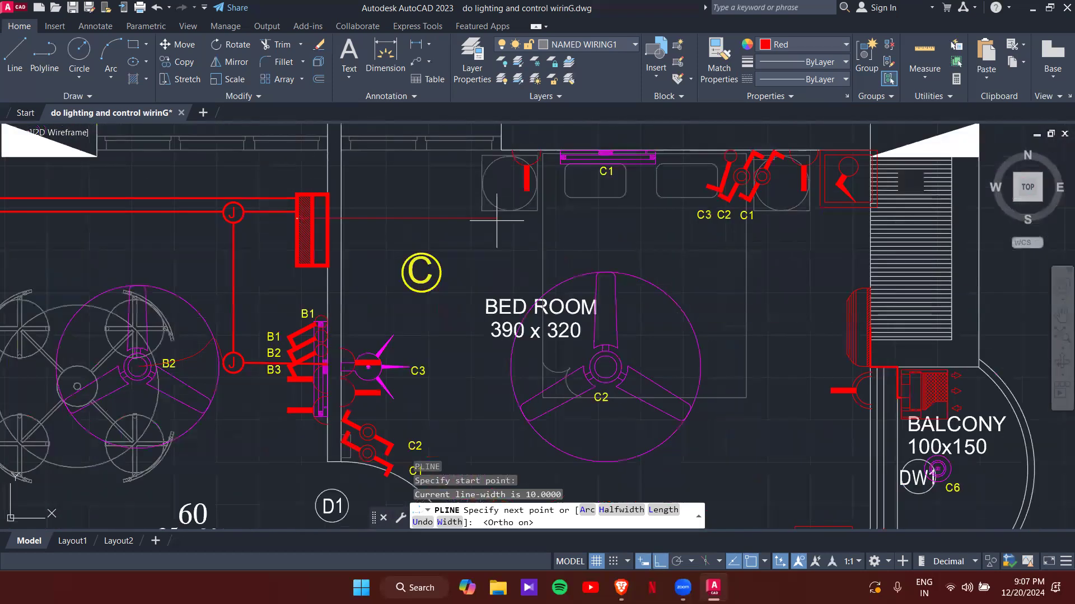
{"action": "left_click", "coordinate": [669, 222]}
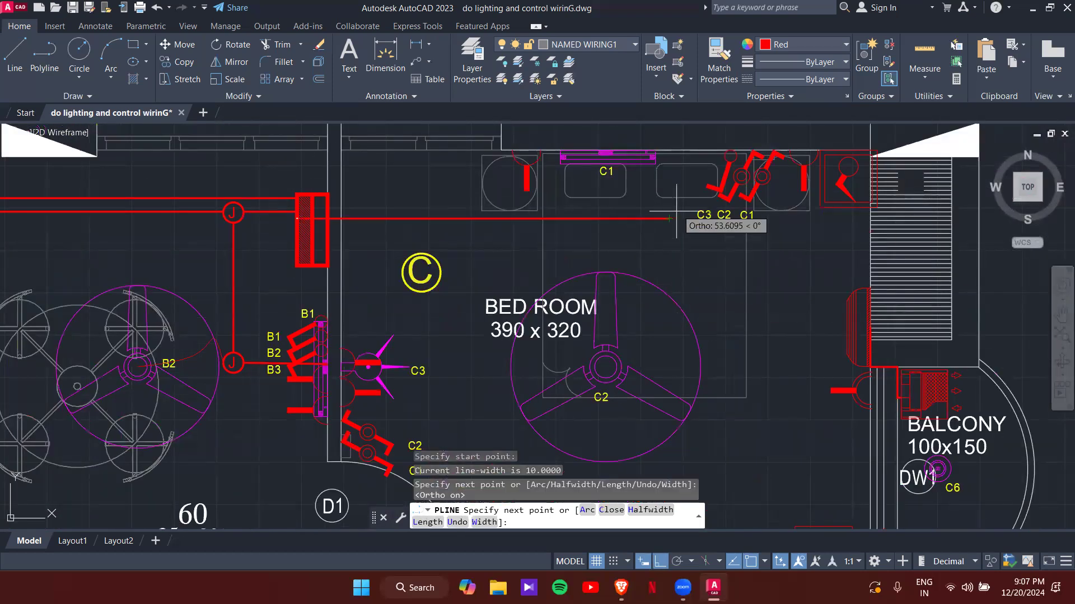
{"action": "left_click", "coordinate": [669, 150]}
{"action": "key", "text": "Escape"}
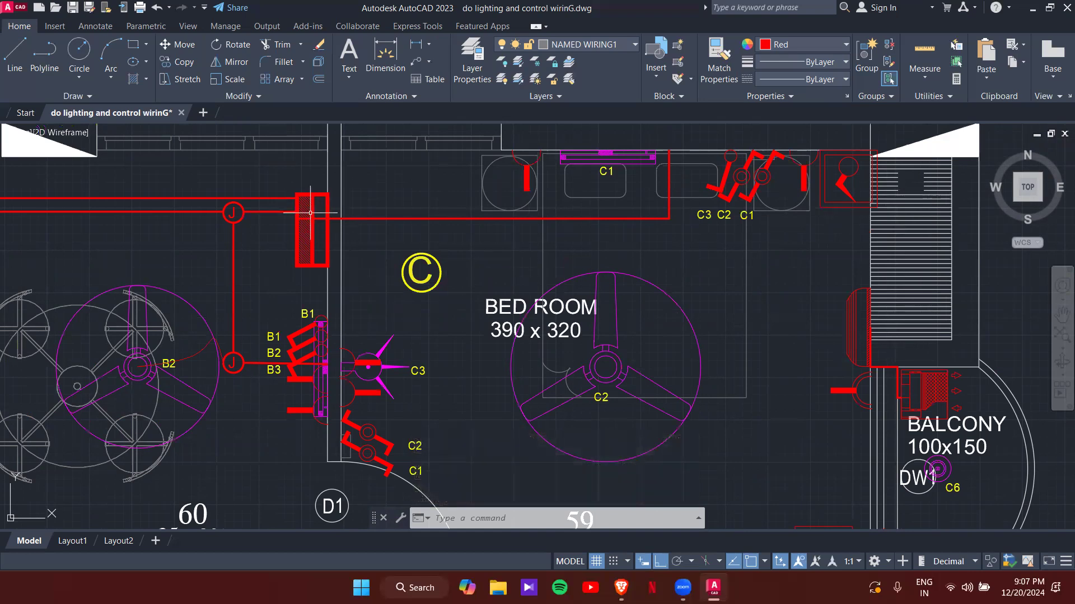
{"action": "mouse_move", "coordinate": [310, 213]}
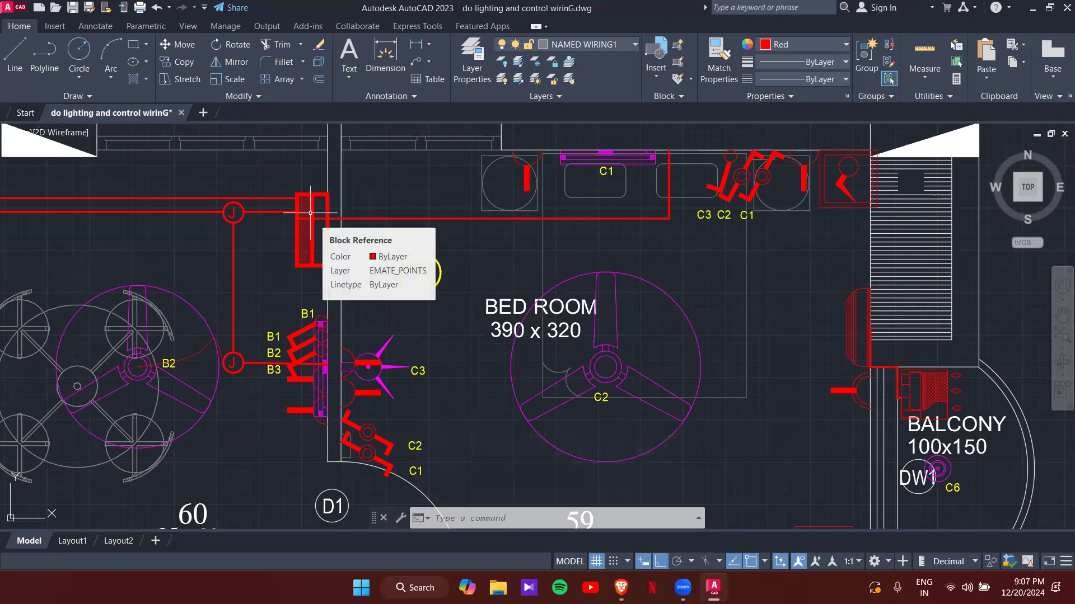
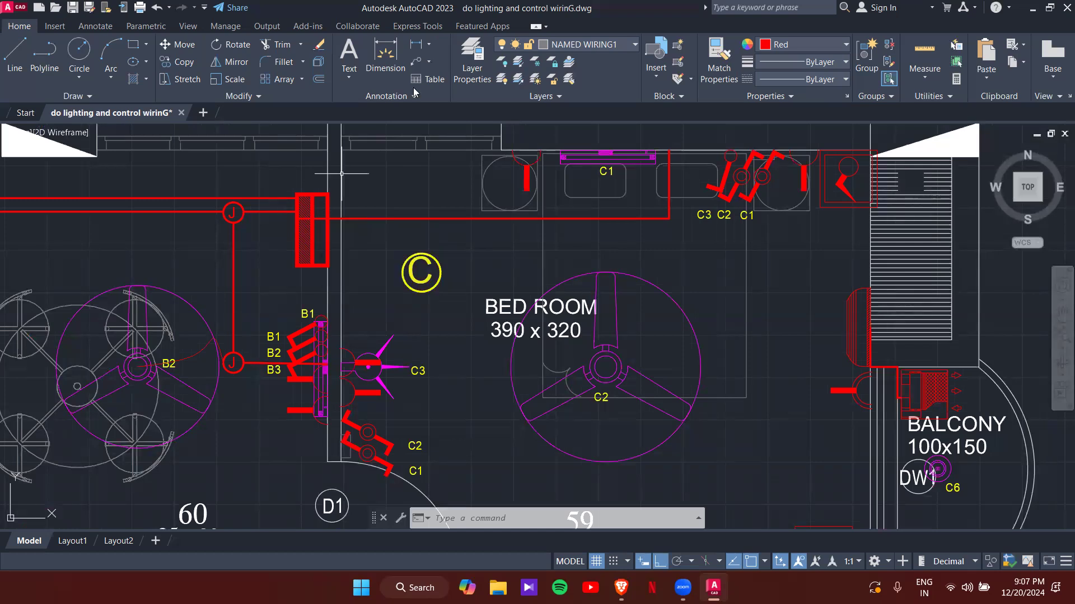
- Grip-stretch the bedroom wire's middle segment so its drop sits beside the C3 switch
{"action": "key", "text": "Escape"}
{"action": "key", "text": "Escape"}
{"action": "scroll", "coordinate": [357, 220], "scroll_direction": "up", "scroll_amount": 2}
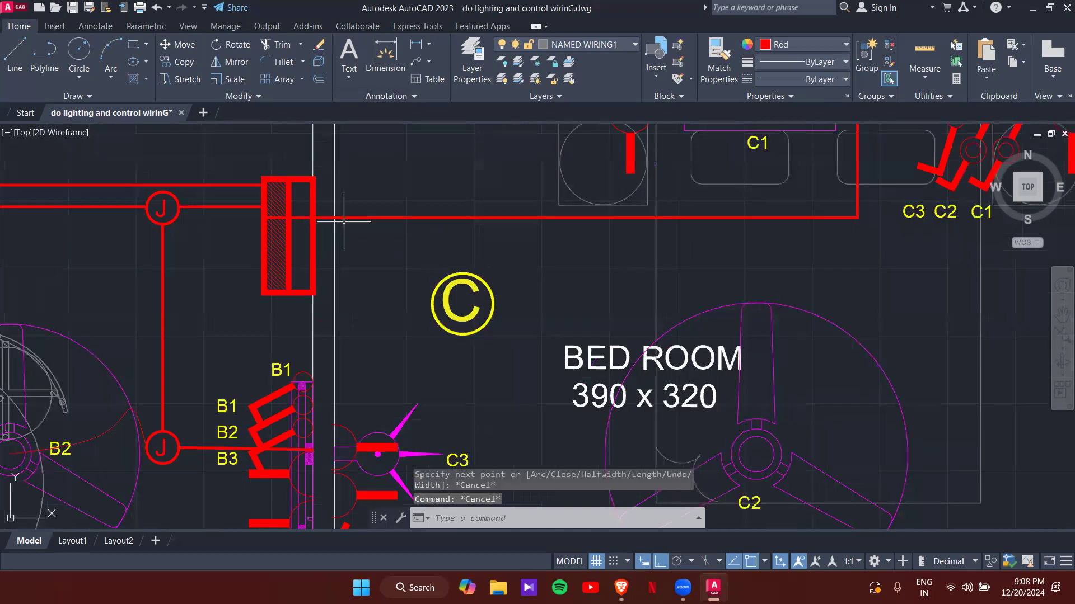
{"action": "mouse_move", "coordinate": [873, 271]}
{"action": "middle_mouse_down"}
{"action": "mouse_move", "coordinate": [808, 278]}
{"action": "mouse_move", "coordinate": [759, 247]}
{"action": "middle_mouse_up"}
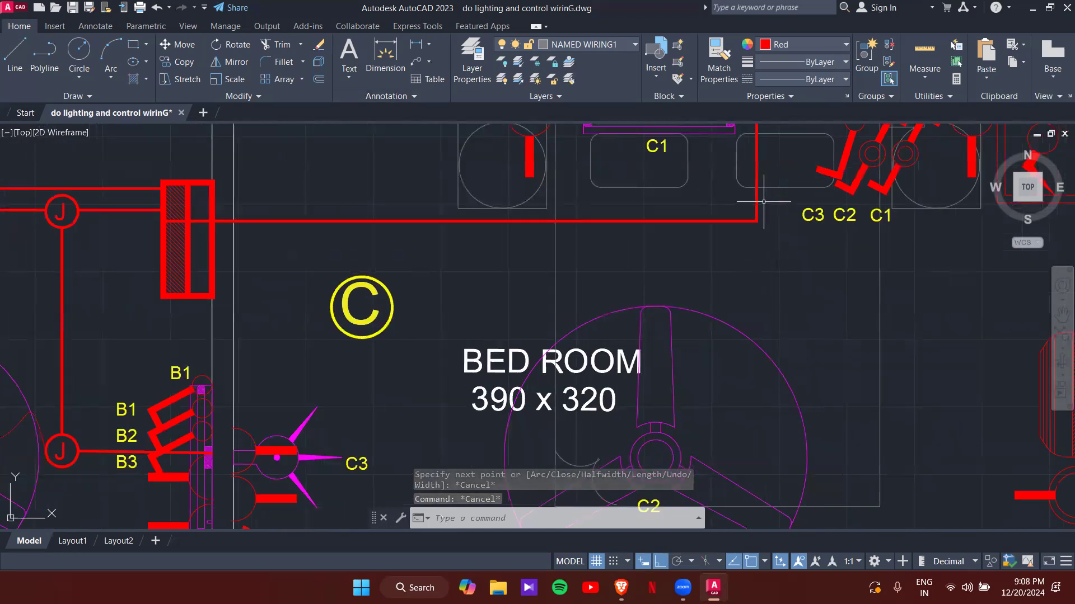
{"action": "middle_click_drag", "start_coordinate": [762, 201], "coordinate": [758, 240]}
{"action": "left_click", "coordinate": [754, 259]}
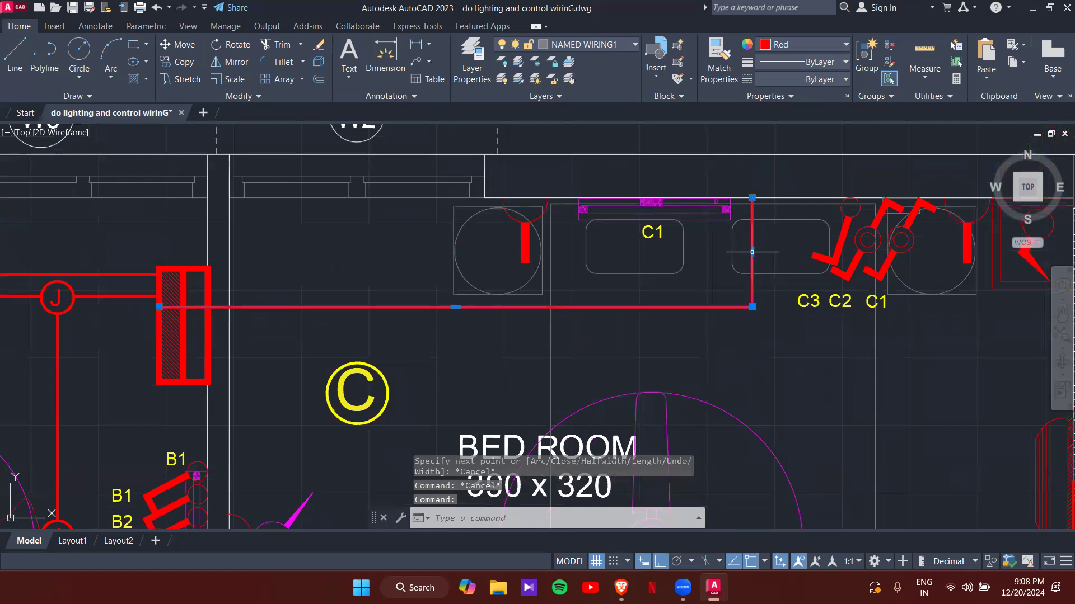
{"action": "left_click", "coordinate": [751, 251]}
{"action": "left_click", "coordinate": [796, 266]}
{"action": "key", "text": "Escape"}
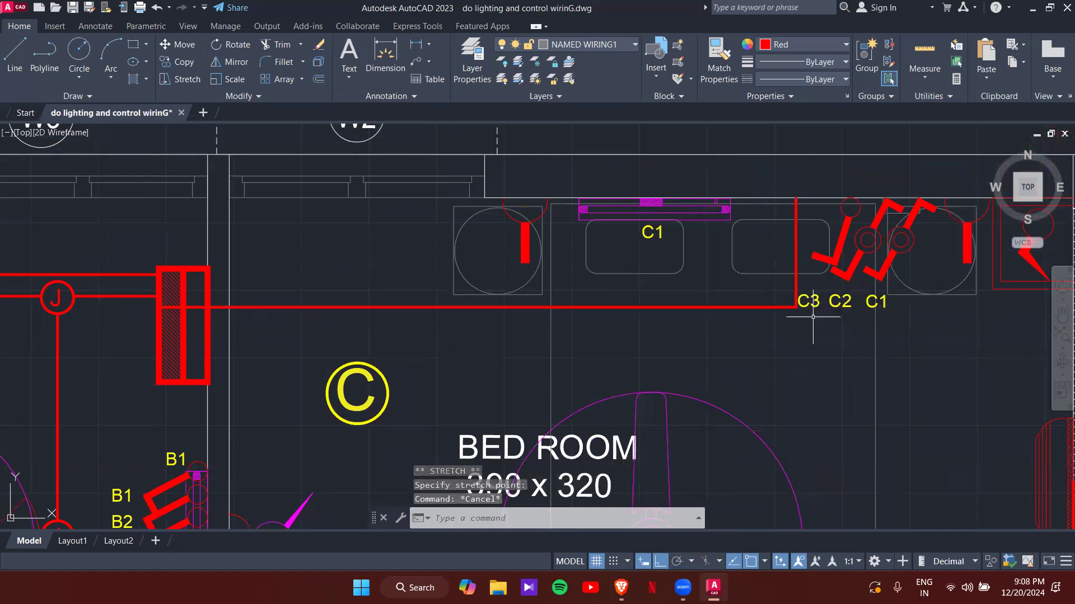
- Draw a vertical red polyline from the wire corner down past the toilet to C7
{"action": "key", "text": "space"}
{"action": "left_click", "coordinate": [796, 308]}
{"action": "scroll", "coordinate": [802, 491], "scroll_direction": "down", "scroll_amount": 2}
{"action": "middle_click_drag", "start_coordinate": [802, 491], "coordinate": [791, 233]}
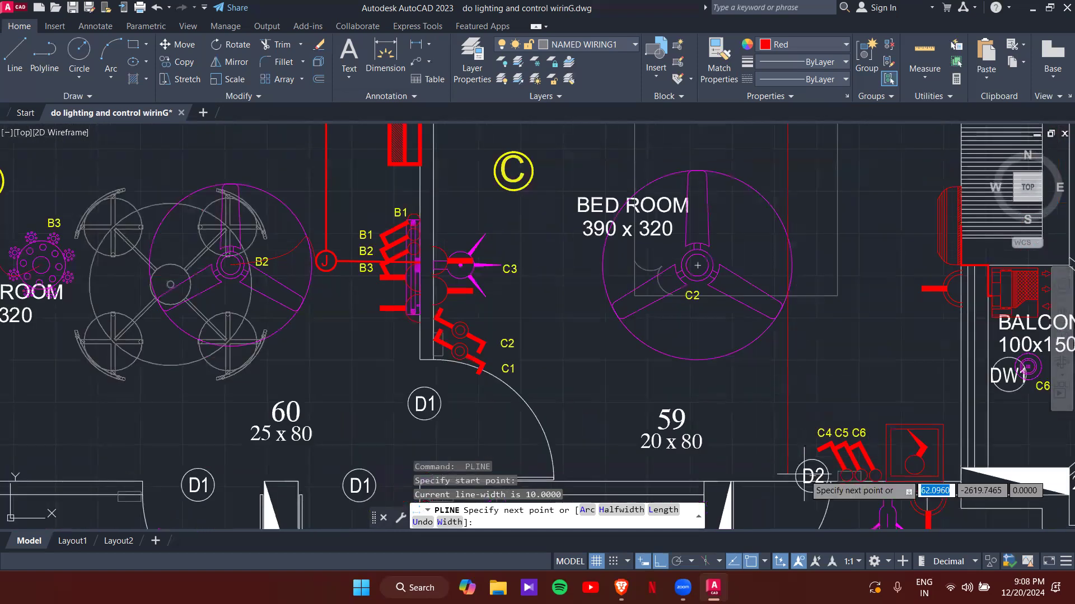
{"action": "middle_click_drag", "start_coordinate": [796, 476], "coordinate": [786, 251]}
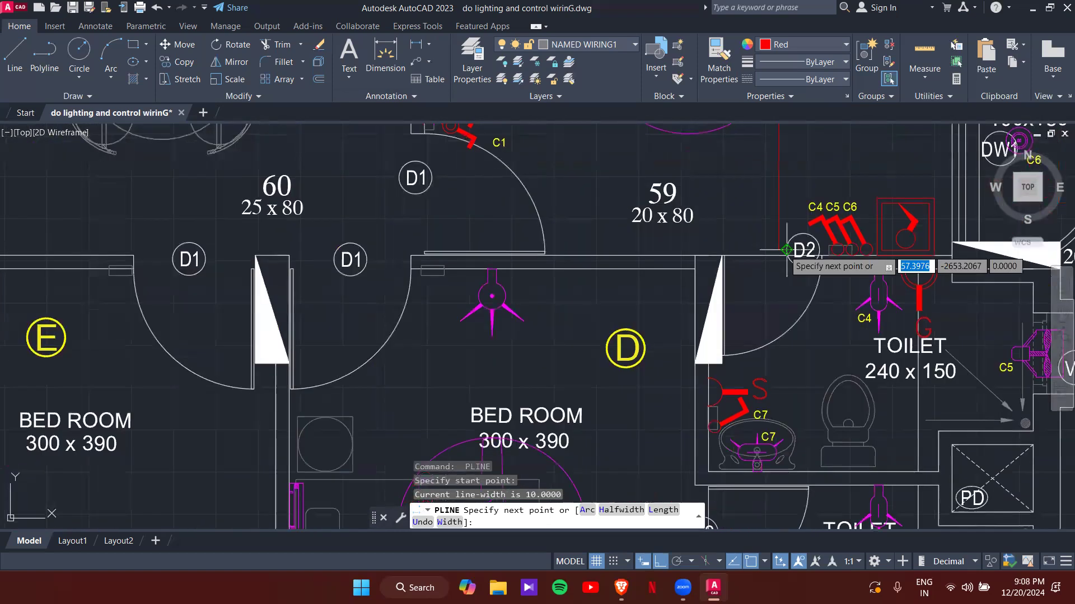
{"action": "left_click", "coordinate": [778, 486]}
{"action": "key", "text": "Escape"}
{"action": "key", "text": "Escape"}
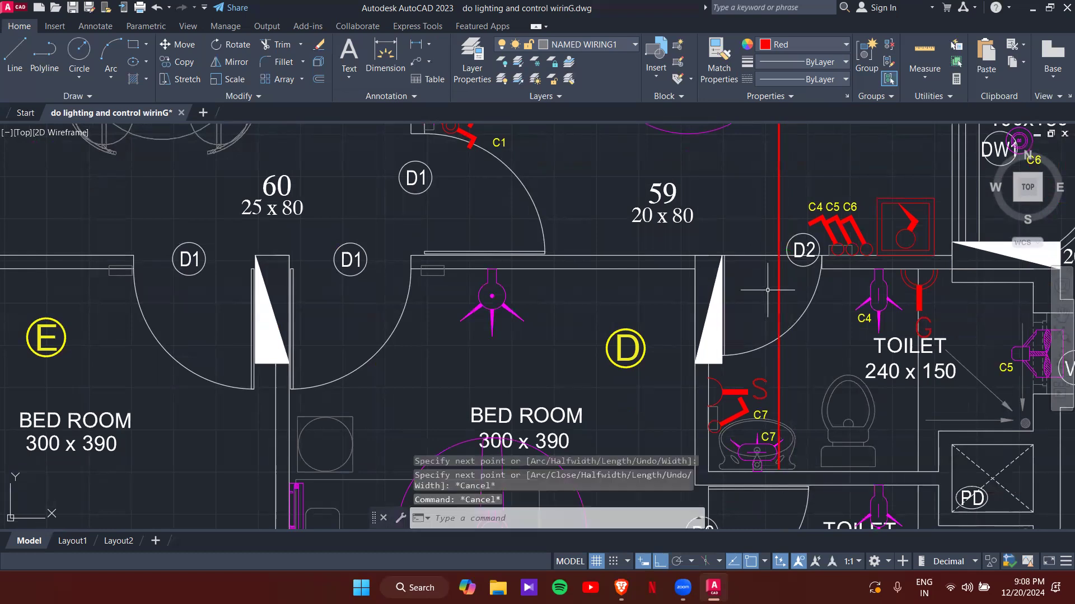
{"action": "middle_click_drag", "start_coordinate": [775, 234], "coordinate": [769, 310]}
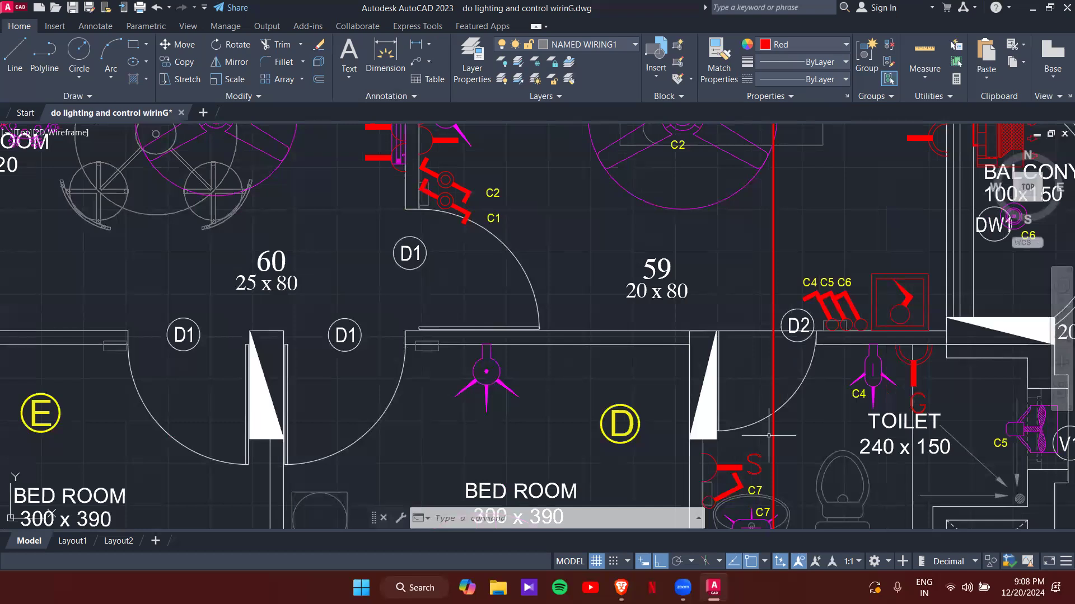
{"action": "middle_click_drag", "start_coordinate": [778, 505], "coordinate": [794, 374]}
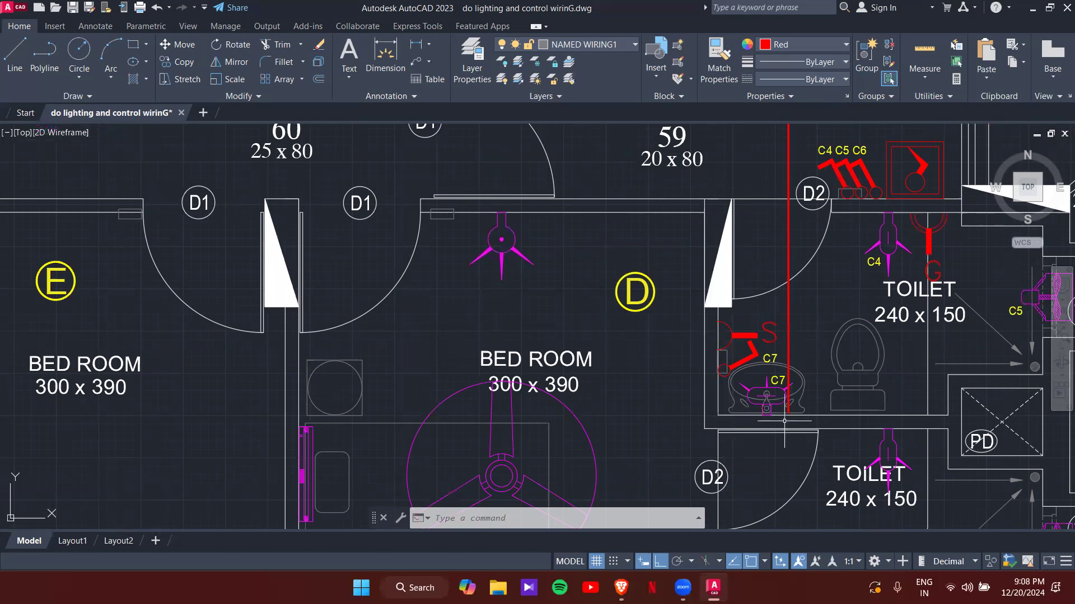
- Draw a horizontal red wire from the vertical run across the toilet to the C5 fan
{"action": "type", "text": "pl"}
{"action": "key", "text": "Return"}
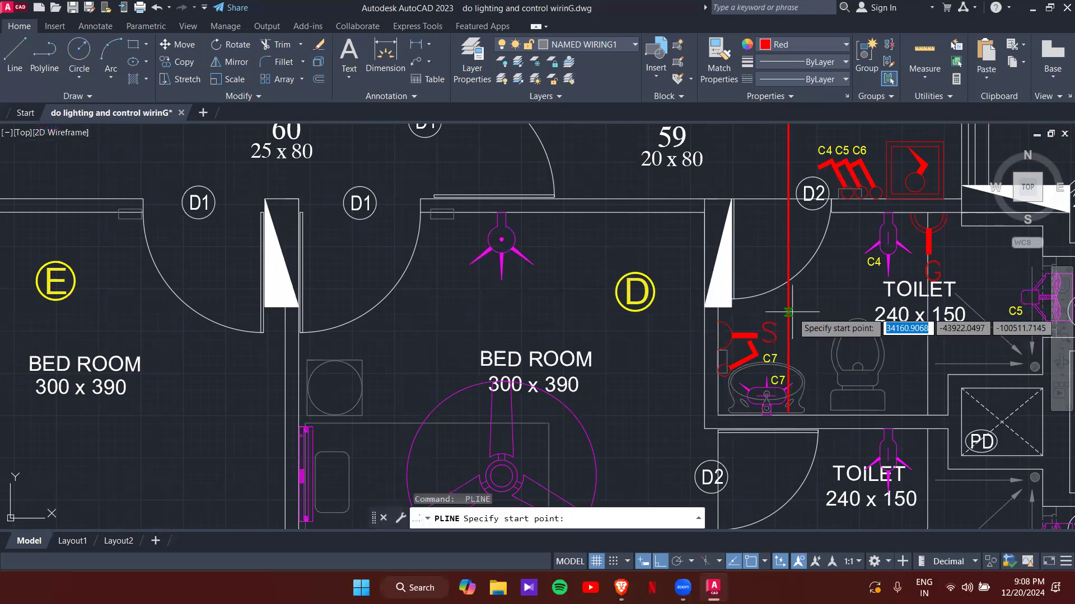
{"action": "left_click", "coordinate": [789, 311]}
{"action": "middle_click_drag", "start_coordinate": [803, 310], "coordinate": [660, 308]}
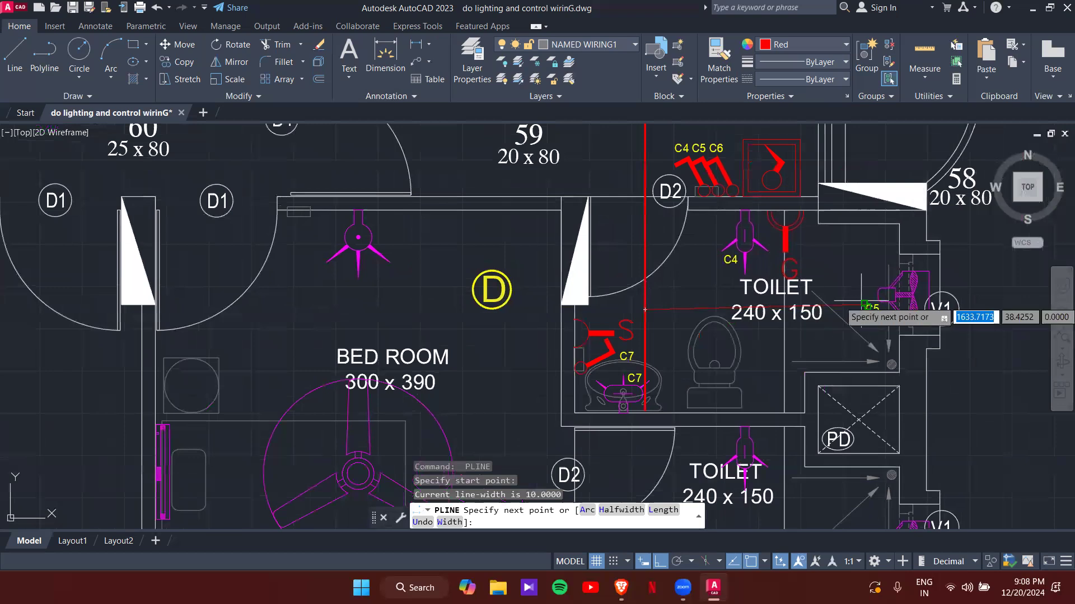
{"action": "scroll", "coordinate": [840, 316], "scroll_direction": "up", "scroll_amount": 2}
{"action": "scroll", "coordinate": [842, 308], "scroll_direction": "up", "scroll_amount": 2}
{"action": "left_click", "coordinate": [845, 308]}
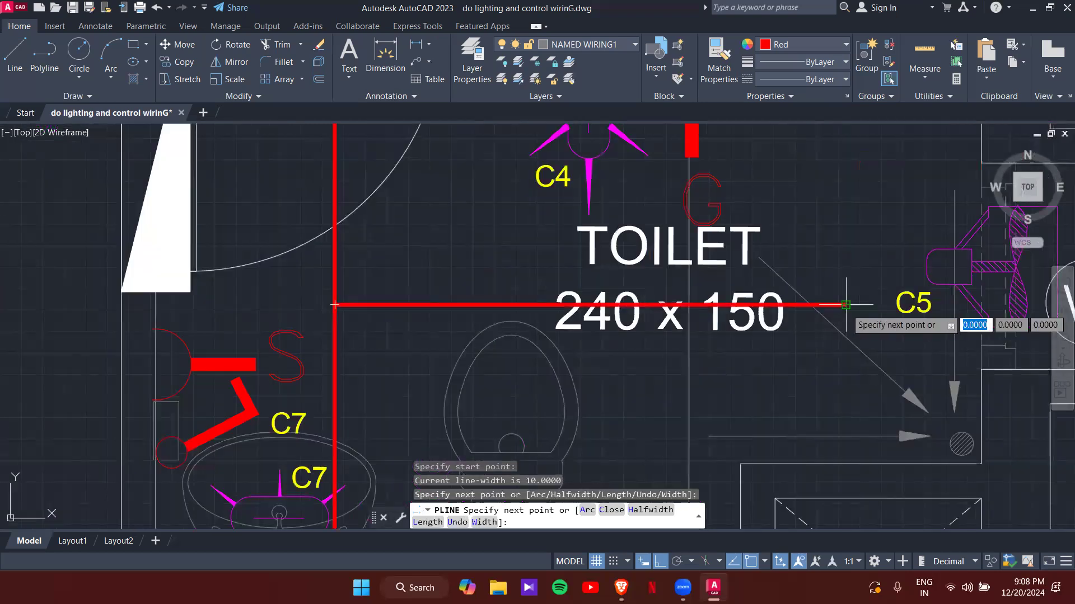
{"action": "key", "text": "Escape"}
{"action": "key", "text": "Escape"}
- Pan and zoom past door D2 and the C4 C5 C6 switches to bedroom C's wiring
{"action": "mouse_move", "coordinate": [887, 253]}
{"action": "middle_mouse_down"}
{"action": "mouse_move", "coordinate": [851, 315]}
{"action": "mouse_move", "coordinate": [850, 364]}
{"action": "middle_mouse_up"}
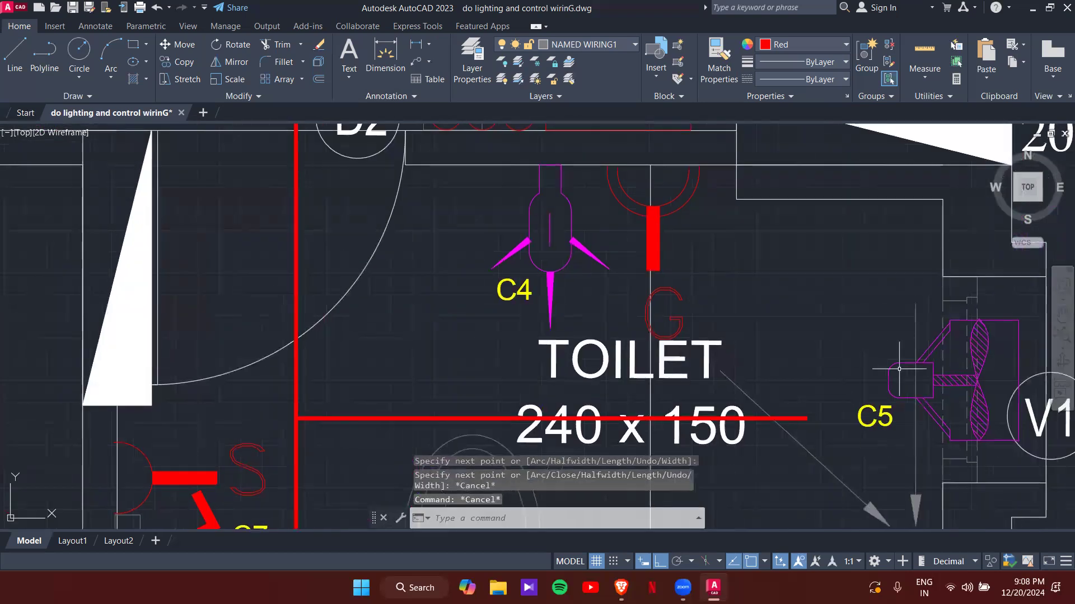
{"action": "middle_click_drag", "start_coordinate": [694, 339], "coordinate": [741, 450]}
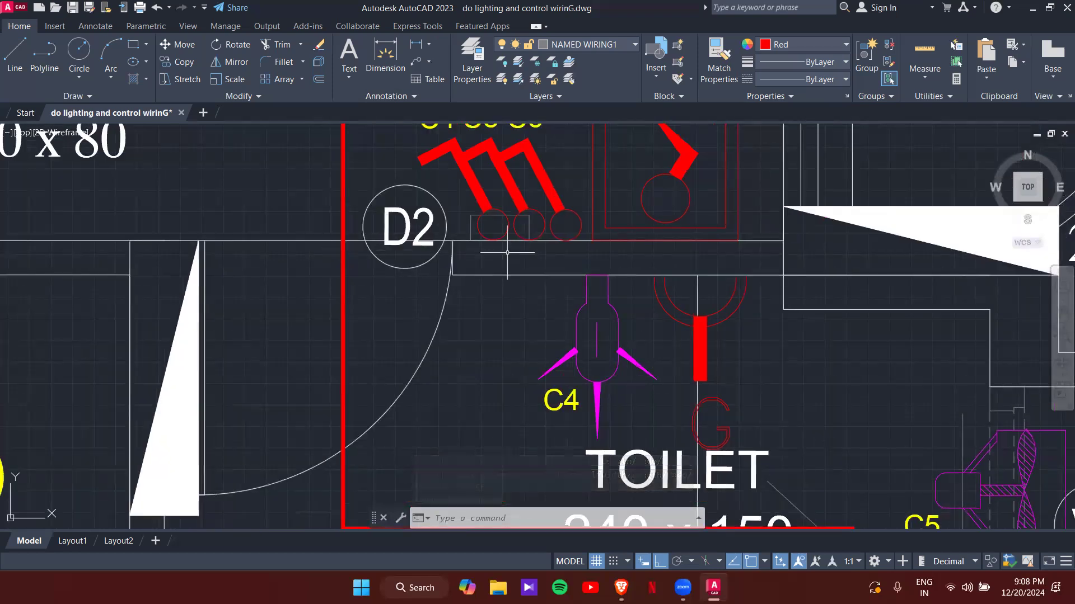
{"action": "middle_click_drag", "start_coordinate": [556, 240], "coordinate": [615, 355]}
{"action": "scroll", "coordinate": [616, 355], "scroll_direction": "down", "scroll_amount": 3}
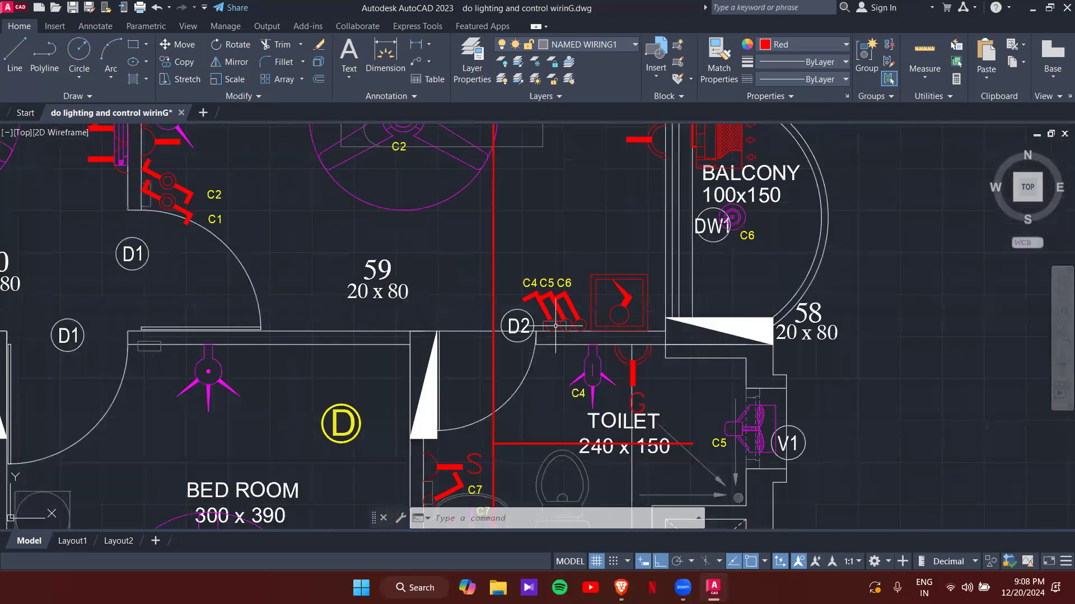
{"action": "scroll", "coordinate": [407, 330], "scroll_direction": "down", "scroll_amount": 1}
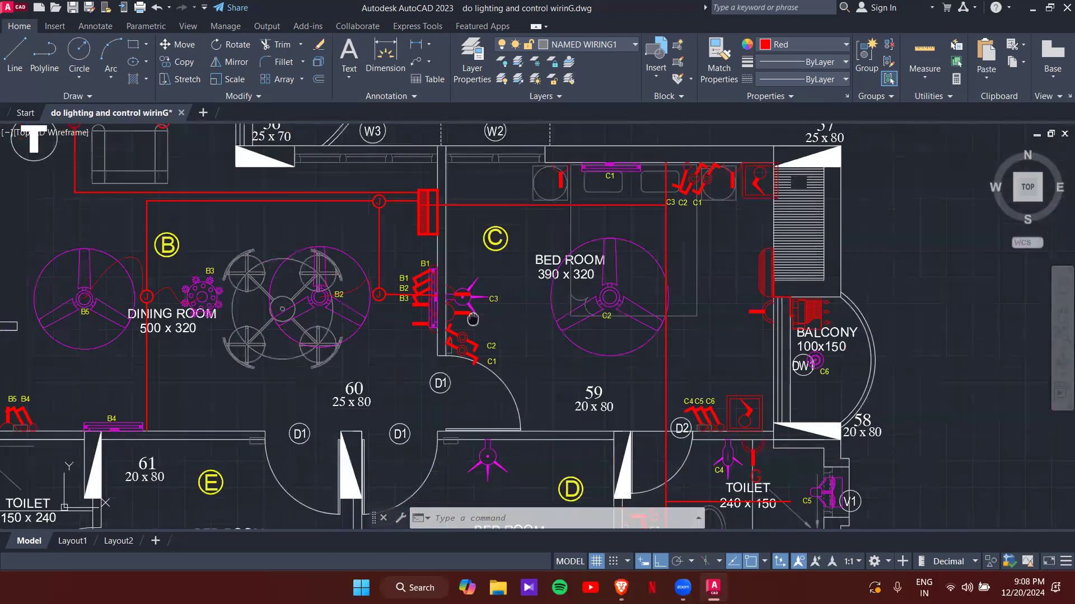
{"action": "scroll", "coordinate": [482, 313], "scroll_direction": "up", "scroll_amount": 5}
{"action": "scroll", "coordinate": [457, 338], "scroll_direction": "down", "scroll_amount": 2}
{"action": "middle_click_drag", "start_coordinate": [442, 215], "coordinate": [495, 315]}
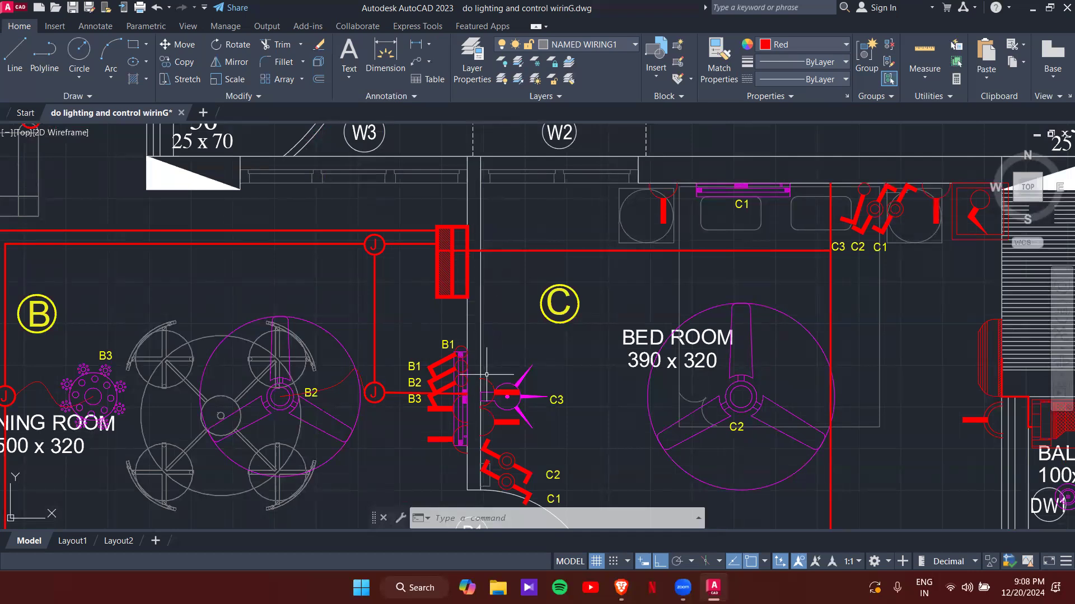
- Draw a PL wire drop from the top run by the board down beside the B1 B2 B3 switches
{"action": "type", "text": "pl"}
{"action": "key", "text": "Return"}
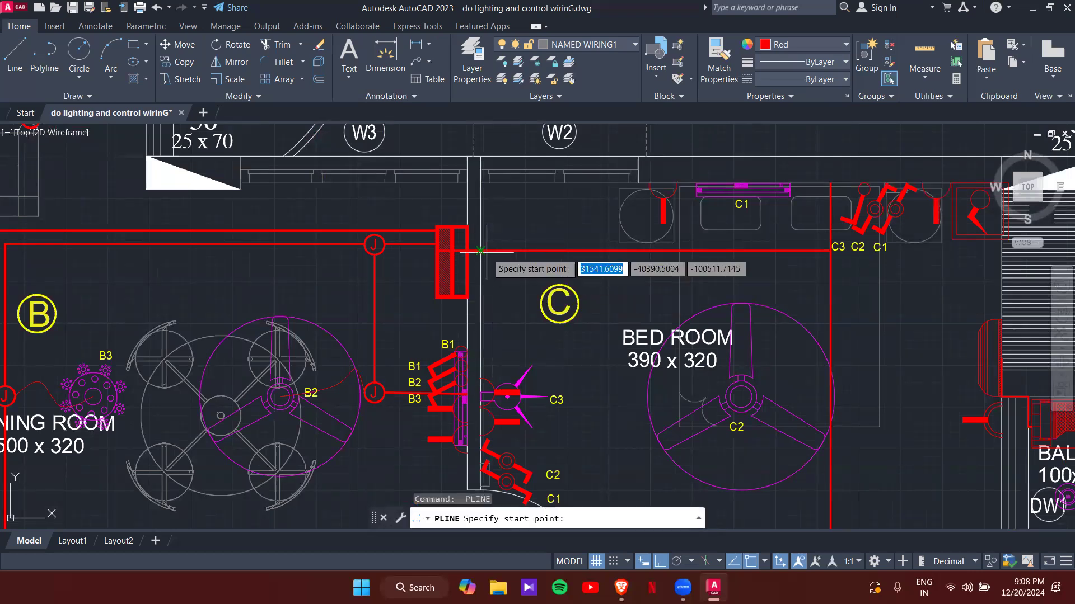
{"action": "left_click", "coordinate": [480, 250]}
{"action": "left_click", "coordinate": [493, 365]}
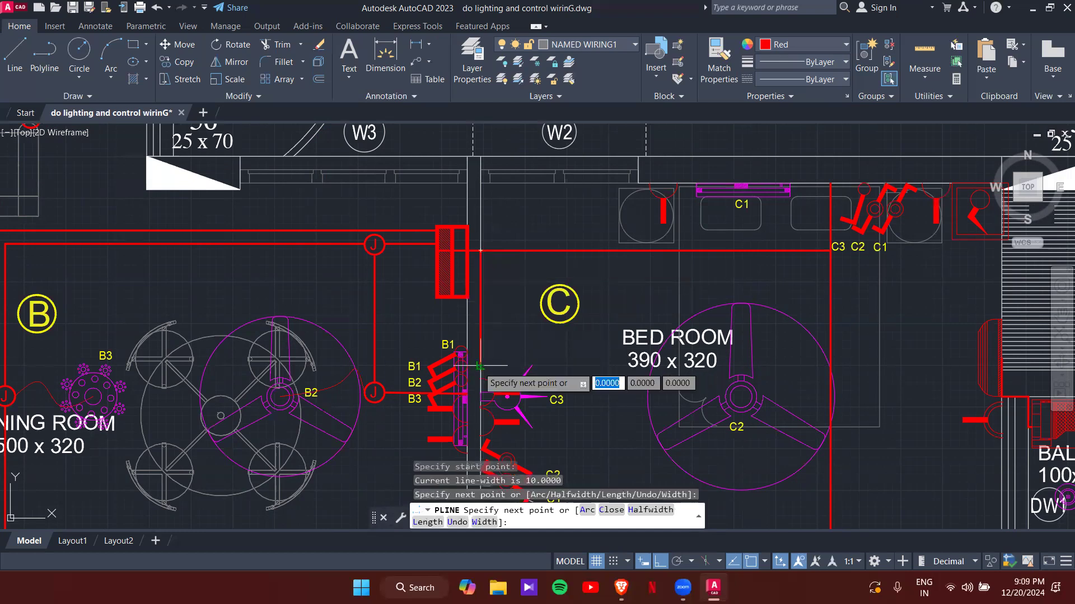
{"action": "key", "text": "Escape"}
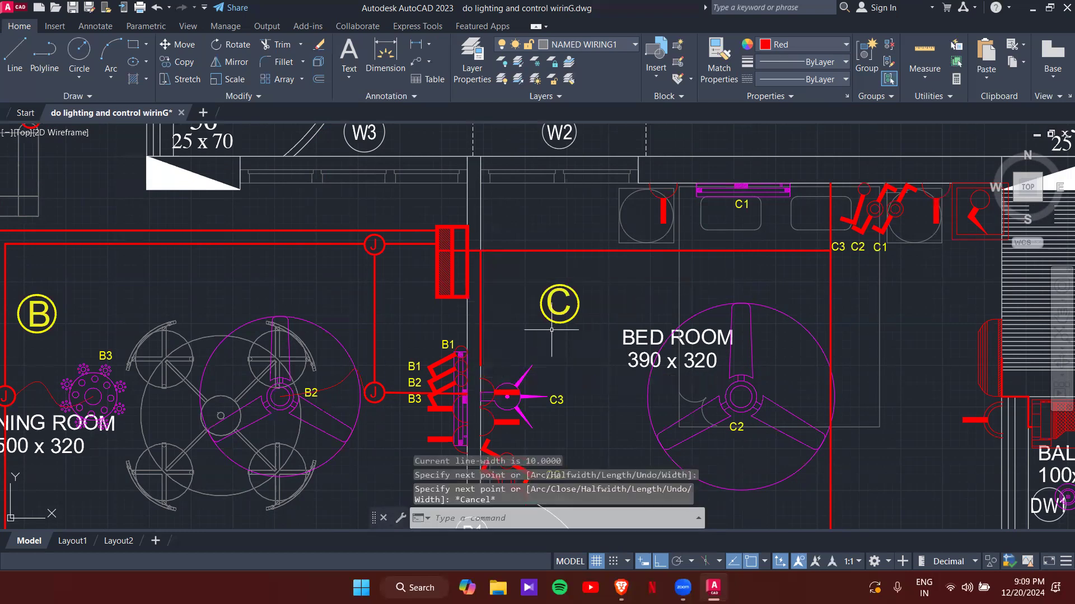
- Copy the J junction box from its centre and move toward the C3/C2/C1 corner
{"action": "middle_click_drag", "start_coordinate": [495, 338], "coordinate": [400, 336]}
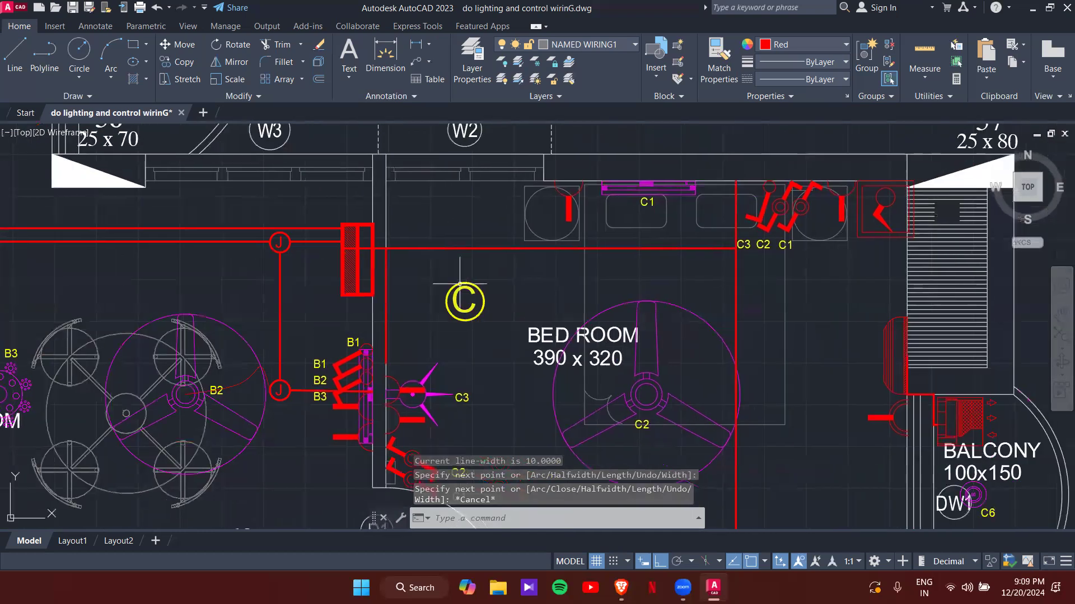
{"action": "left_click", "coordinate": [279, 395]}
{"action": "type", "text": "co"}
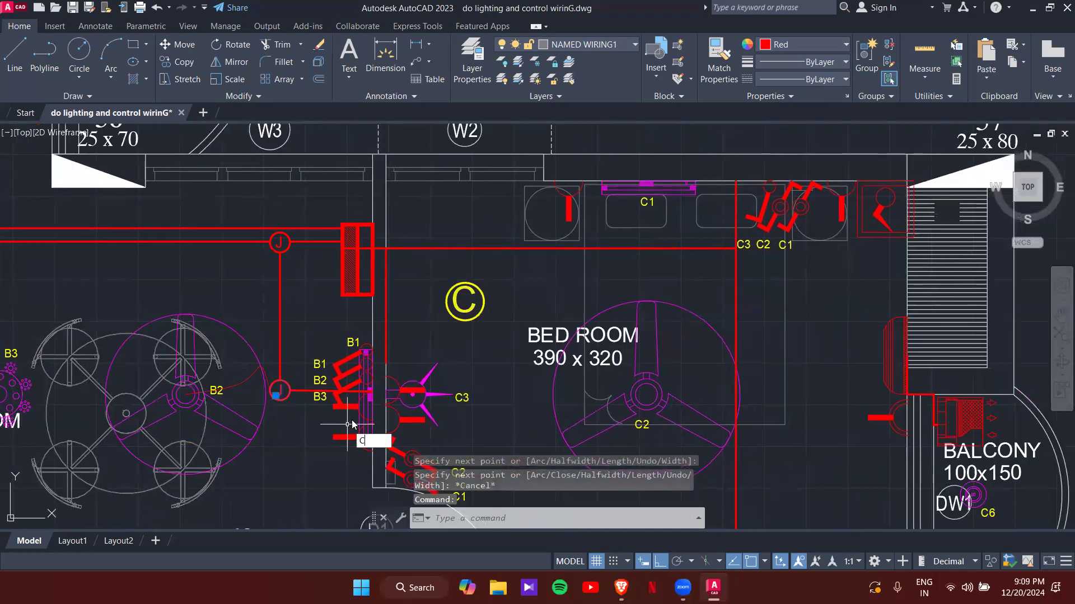
{"action": "key", "text": "Return"}
{"action": "left_click", "coordinate": [279, 390]}
{"action": "mouse_move", "coordinate": [525, 340]}
{"action": "middle_mouse_down"}
{"action": "mouse_move", "coordinate": [472, 328]}
{"action": "mouse_move", "coordinate": [385, 353]}
{"action": "middle_mouse_up"}
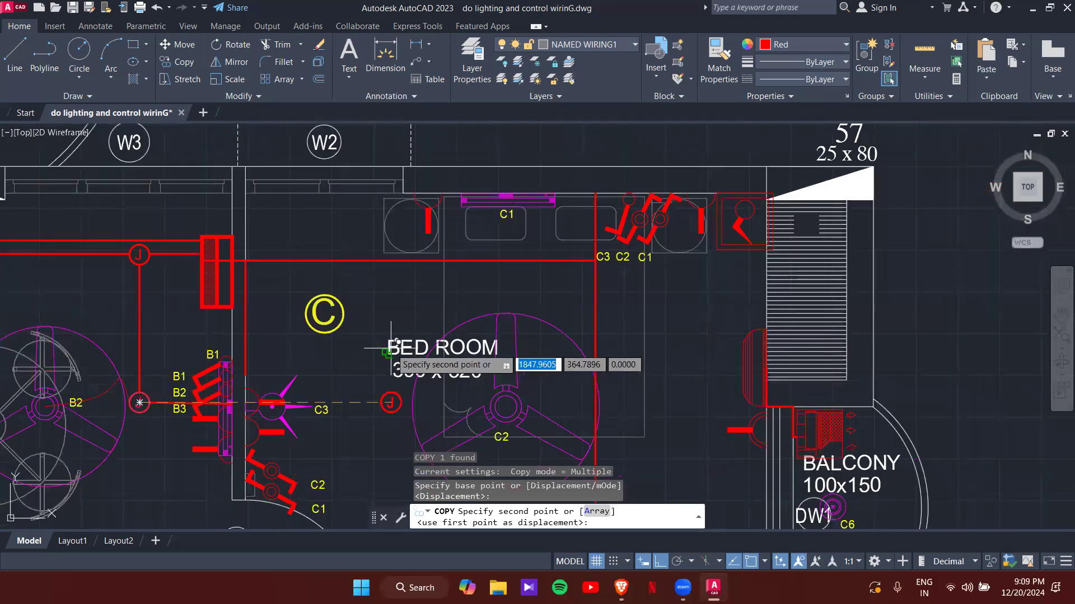
{"action": "scroll", "coordinate": [599, 284], "scroll_direction": "up", "scroll_amount": 4}
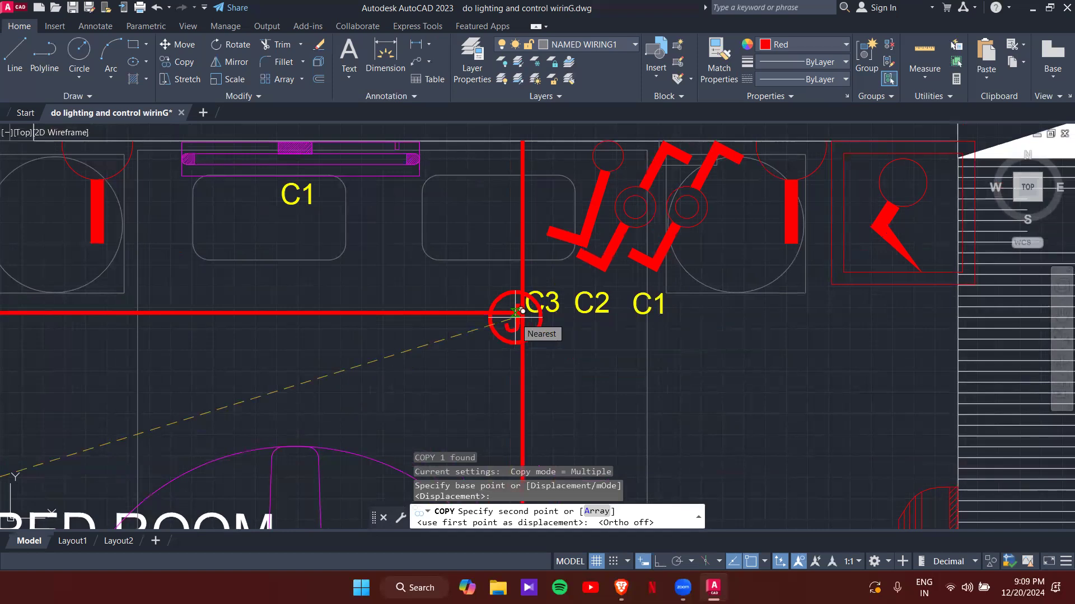
- Place the J copy at the wire corner near C3 and shift the vertical wire left through it
{"action": "left_click", "coordinate": [486, 309]}
{"action": "key", "text": "Escape"}
{"action": "key", "text": "Escape"}
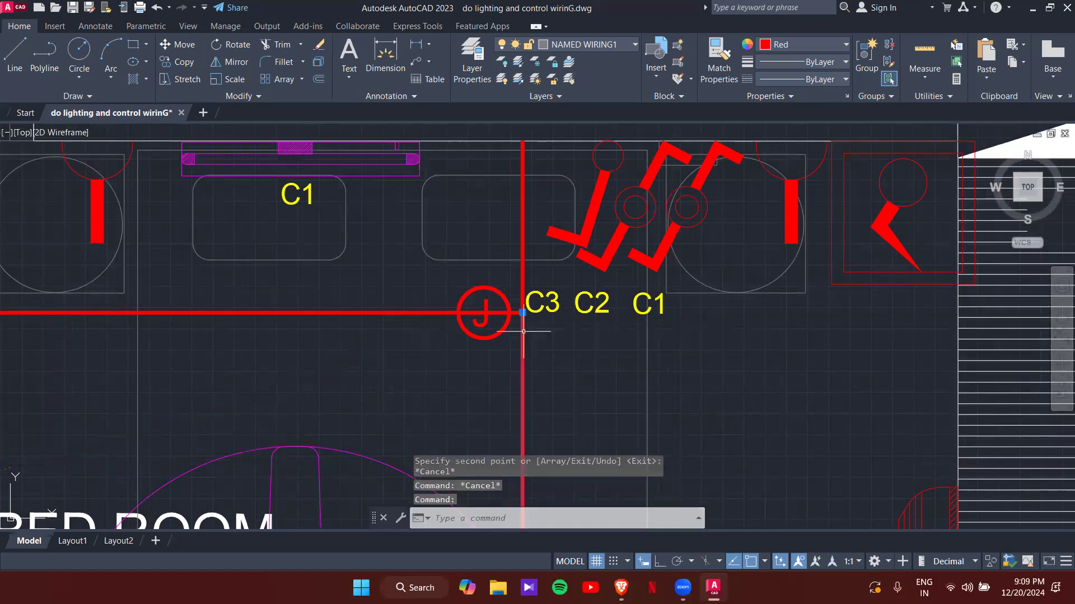
{"action": "left_click", "coordinate": [522, 317]}
{"action": "left_click", "coordinate": [522, 313]}
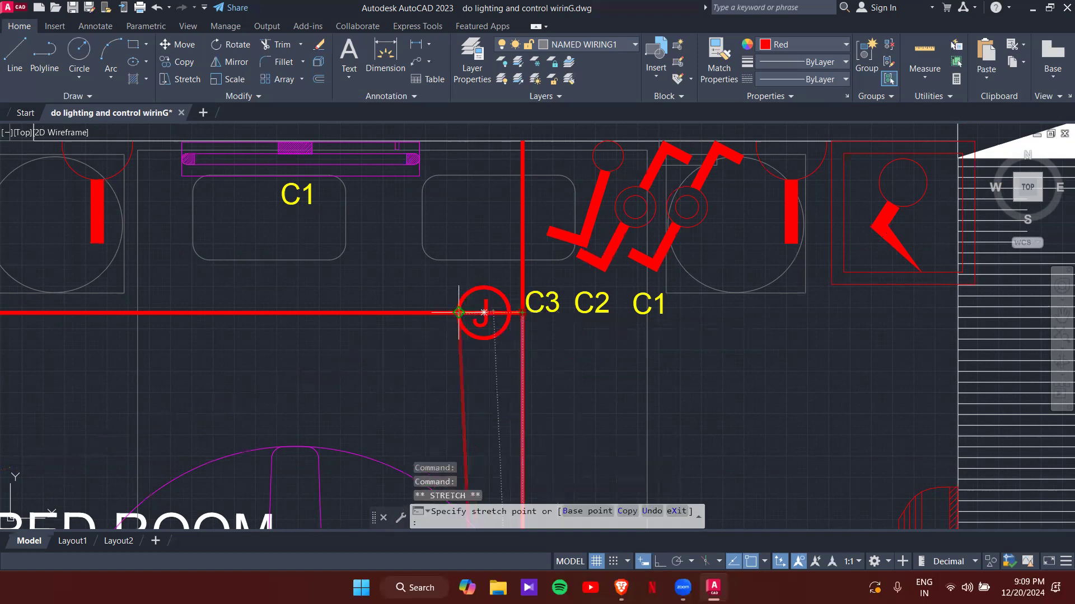
{"action": "key", "text": "ctrl+z"}
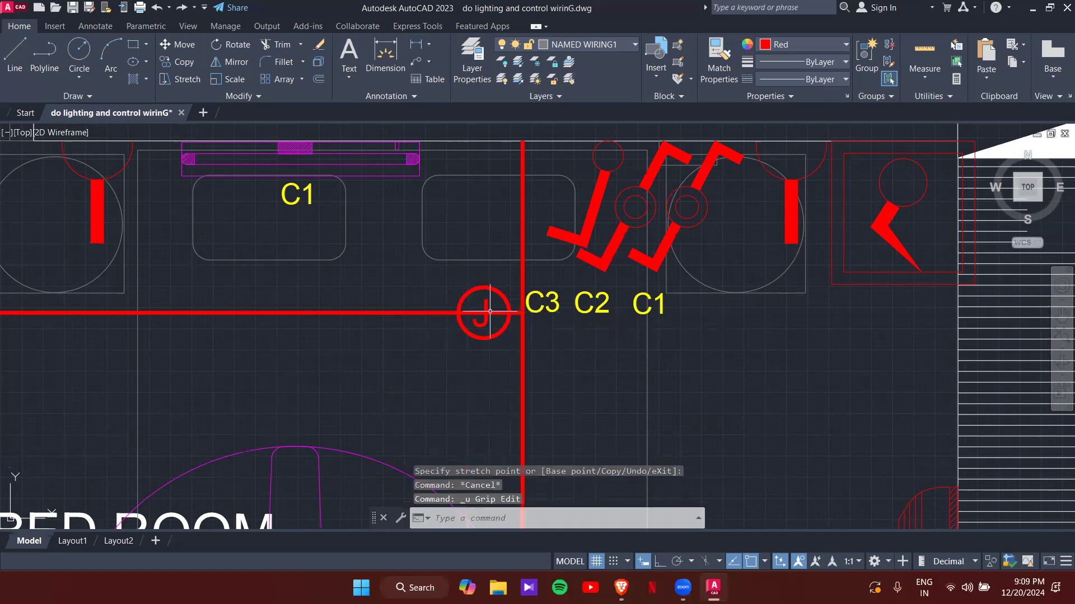
{"action": "left_click", "coordinate": [427, 313]}
{"action": "left_click", "coordinate": [523, 227]}
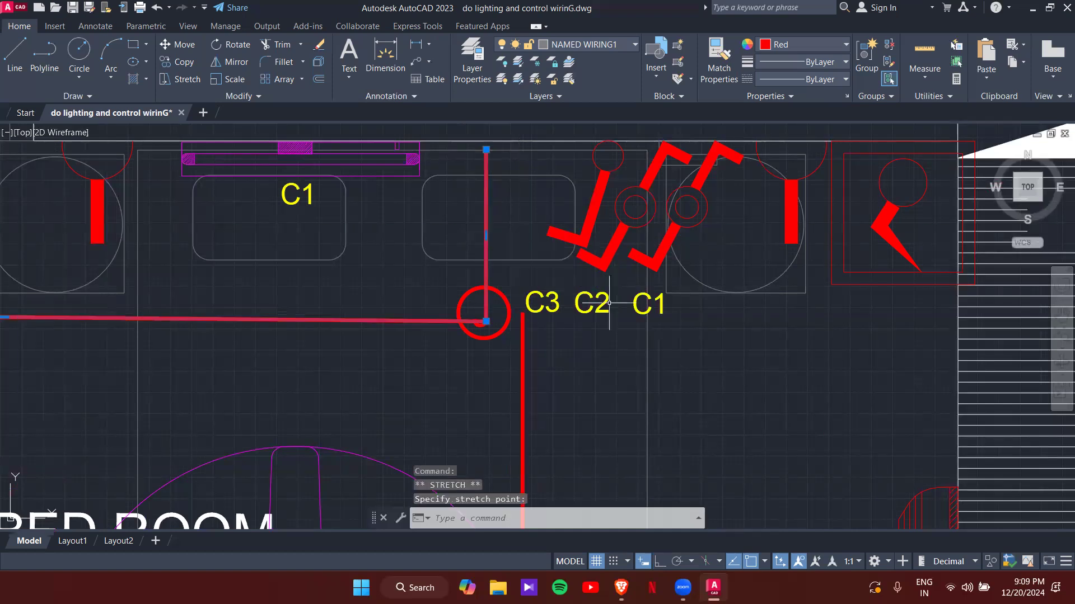
{"action": "key", "text": "ctrl+z"}
{"action": "left_click", "coordinate": [527, 230]}
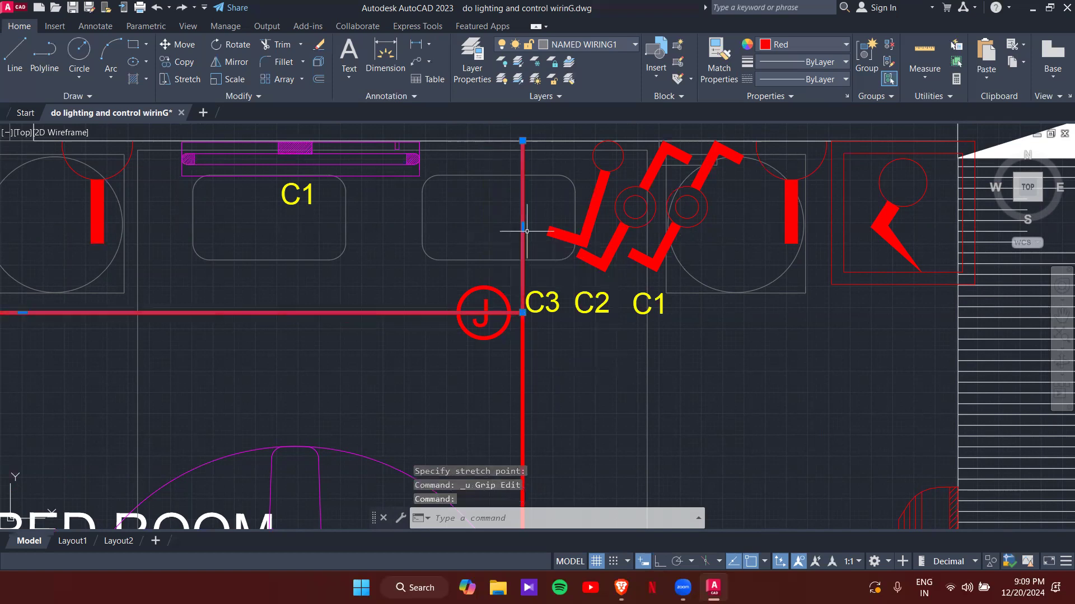
{"action": "left_click", "coordinate": [523, 227]}
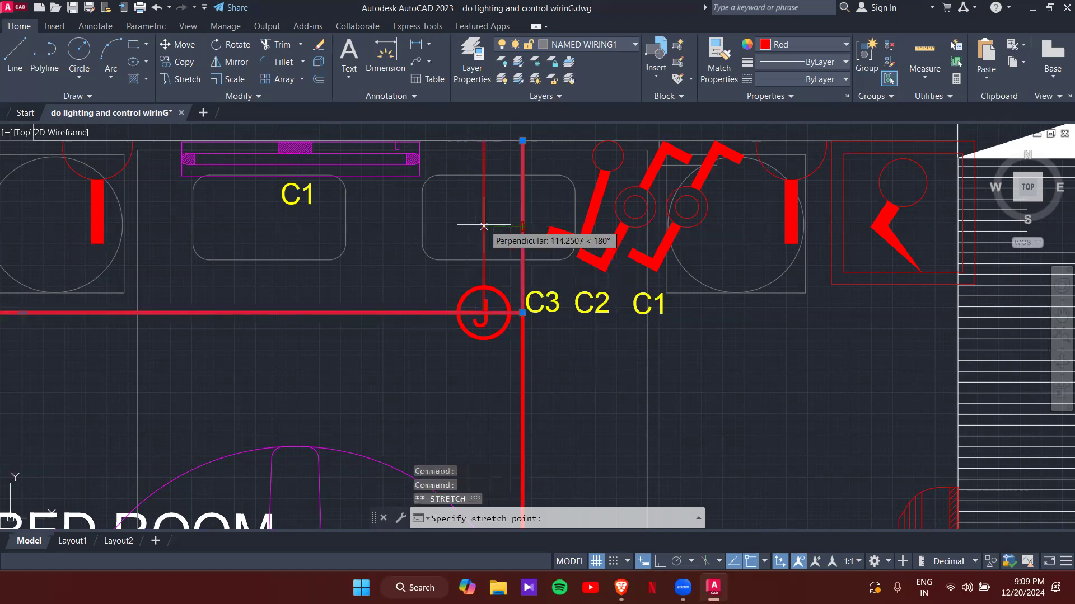
{"action": "left_click", "coordinate": [483, 226]}
{"action": "key", "text": "Escape"}
{"action": "key", "text": "Escape"}
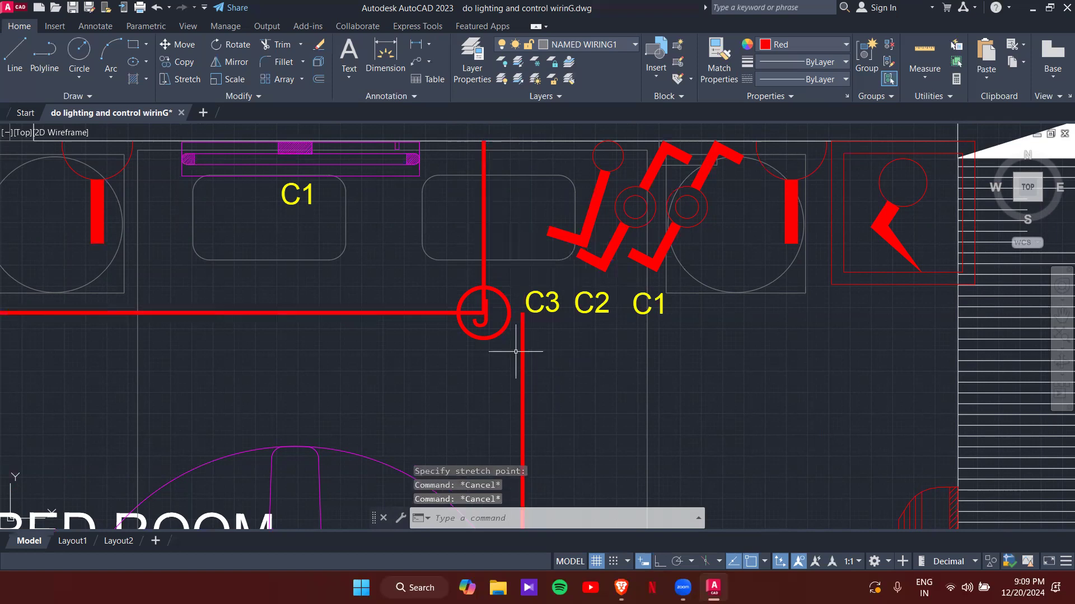
- Draw a short red wire joining the vertical line's top to the new J junction
{"action": "type", "text": "TR"}
{"action": "key", "text": "Return"}
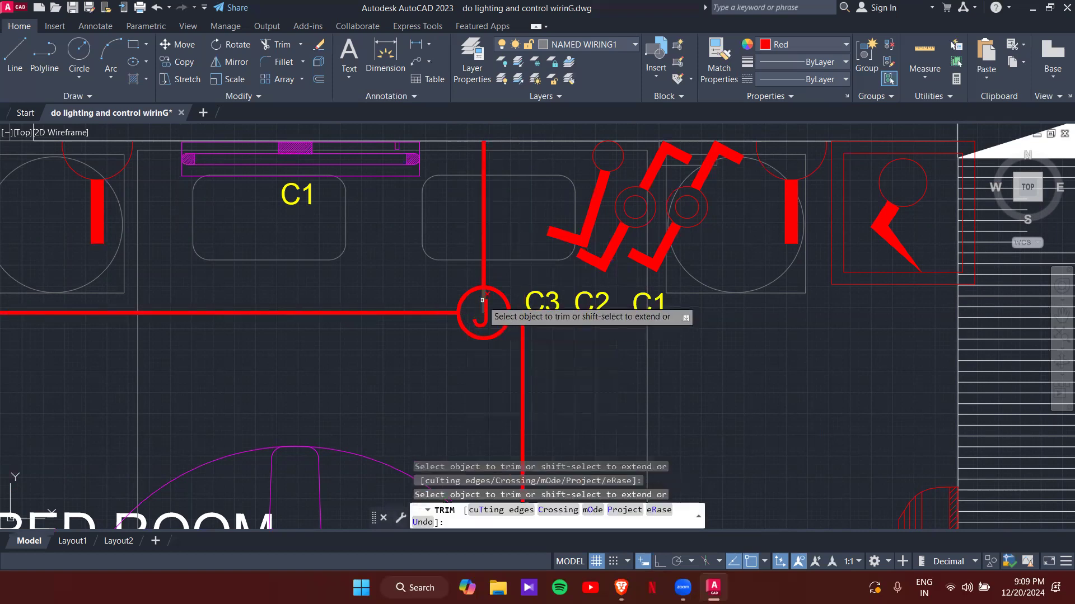
{"action": "key", "text": "Escape"}
{"action": "key", "text": "Escape"}
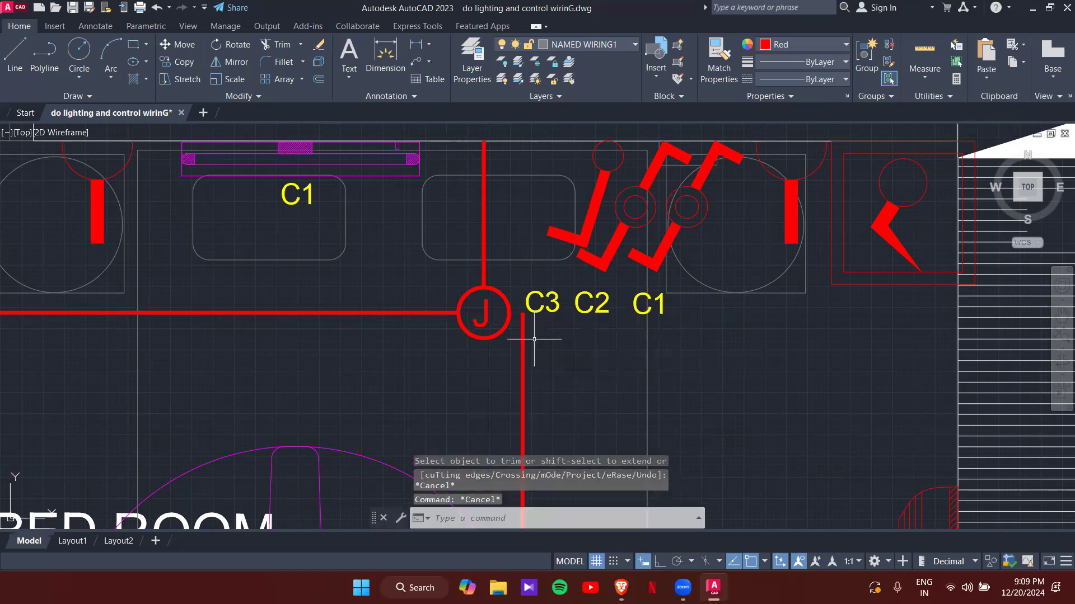
{"action": "left_click", "coordinate": [521, 334]}
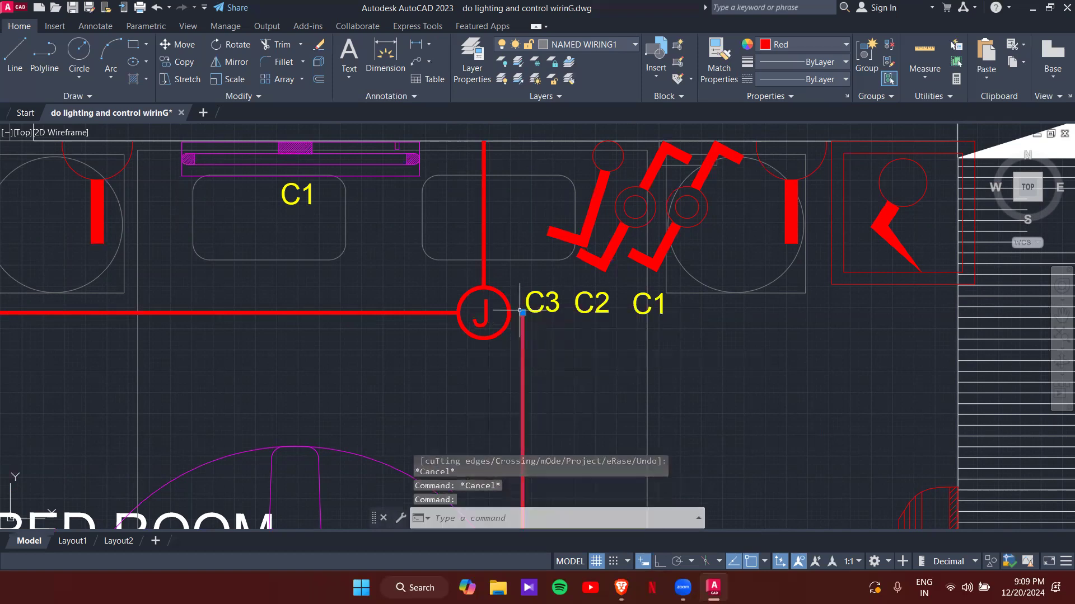
{"action": "type", "text": "J"}
{"action": "key", "text": "BackSpace"}
{"action": "type", "text": "L"}
{"action": "key", "text": "BackSpace"}
{"action": "key", "text": "Return"}
{"action": "left_click", "coordinate": [522, 313]}
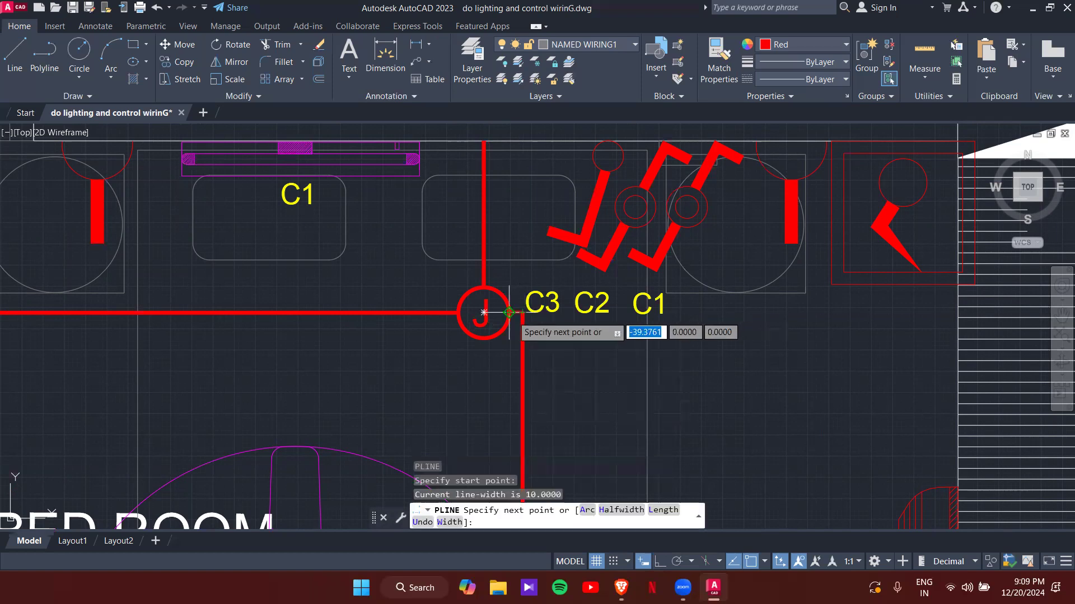
{"action": "left_click", "coordinate": [509, 313]}
{"action": "key", "text": "Escape"}
{"action": "key", "text": "Escape"}
- Zoom in and out to inspect the new junction and its connected wires
{"action": "scroll", "coordinate": [543, 324], "scroll_direction": "down", "scroll_amount": 2}
{"action": "scroll", "coordinate": [539, 338], "scroll_direction": "up", "scroll_amount": 6}
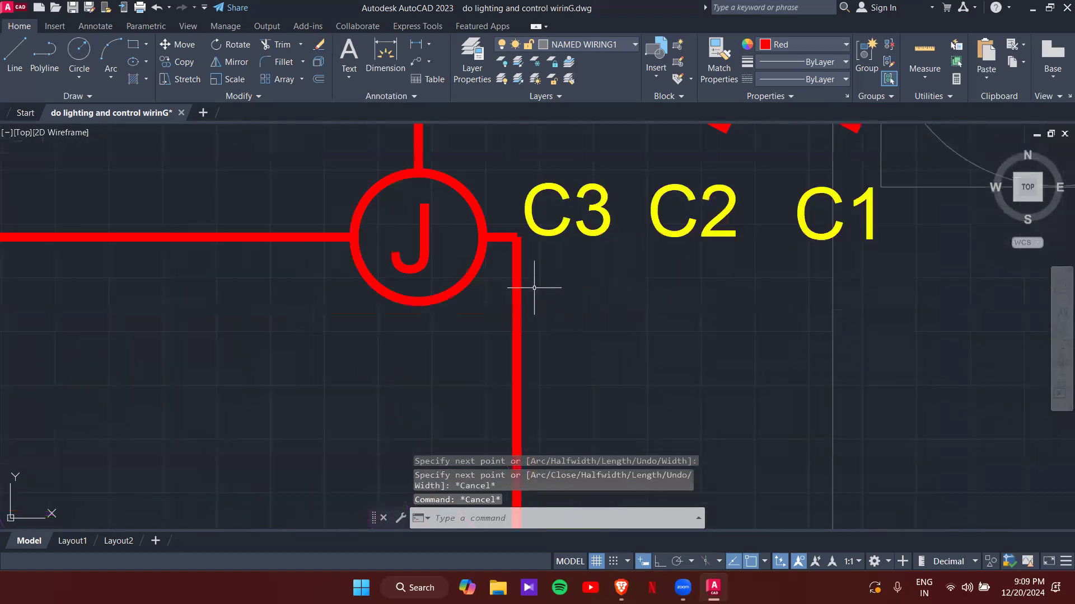
{"action": "scroll", "coordinate": [602, 247], "scroll_direction": "down", "scroll_amount": 6}
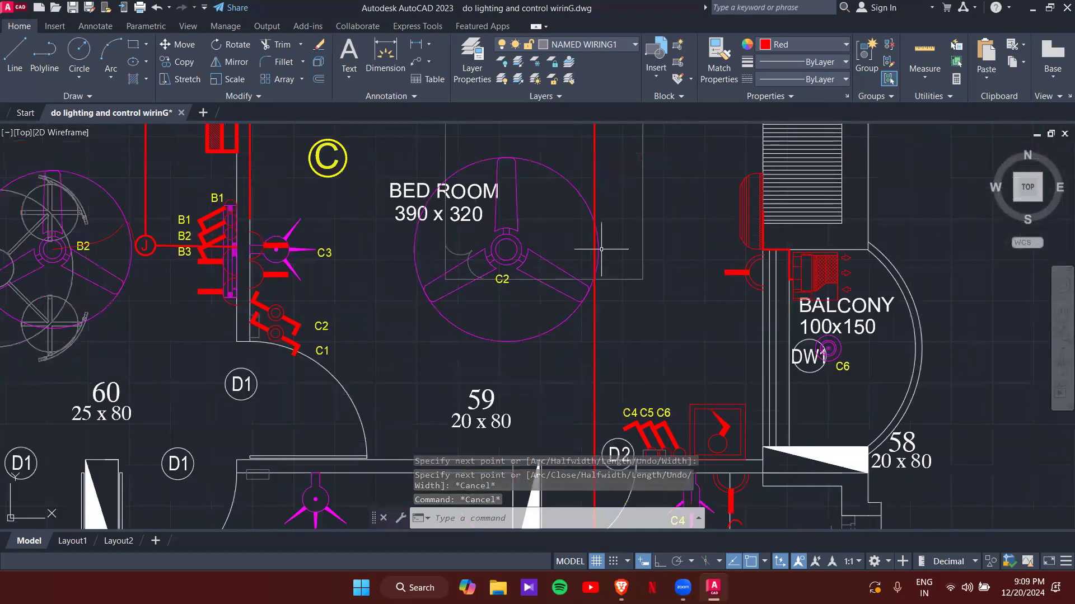
{"action": "scroll", "coordinate": [601, 249], "scroll_direction": "up", "scroll_amount": 2}
{"action": "scroll", "coordinate": [578, 285], "scroll_direction": "down", "scroll_amount": 4}
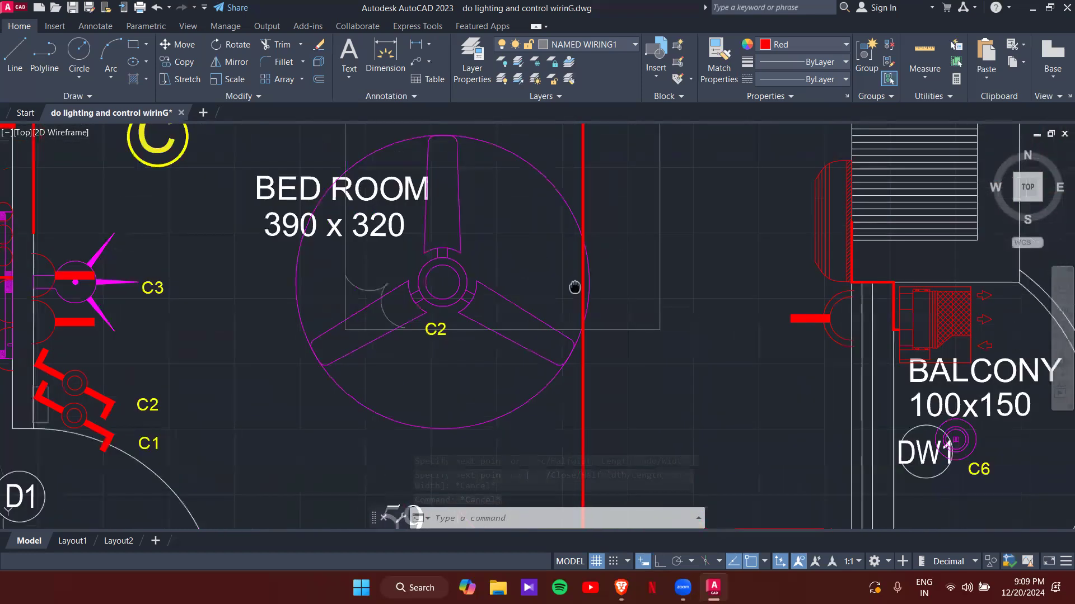
{"action": "scroll", "coordinate": [577, 284], "scroll_direction": "up", "scroll_amount": 4}
{"action": "left_click", "coordinate": [559, 283]}
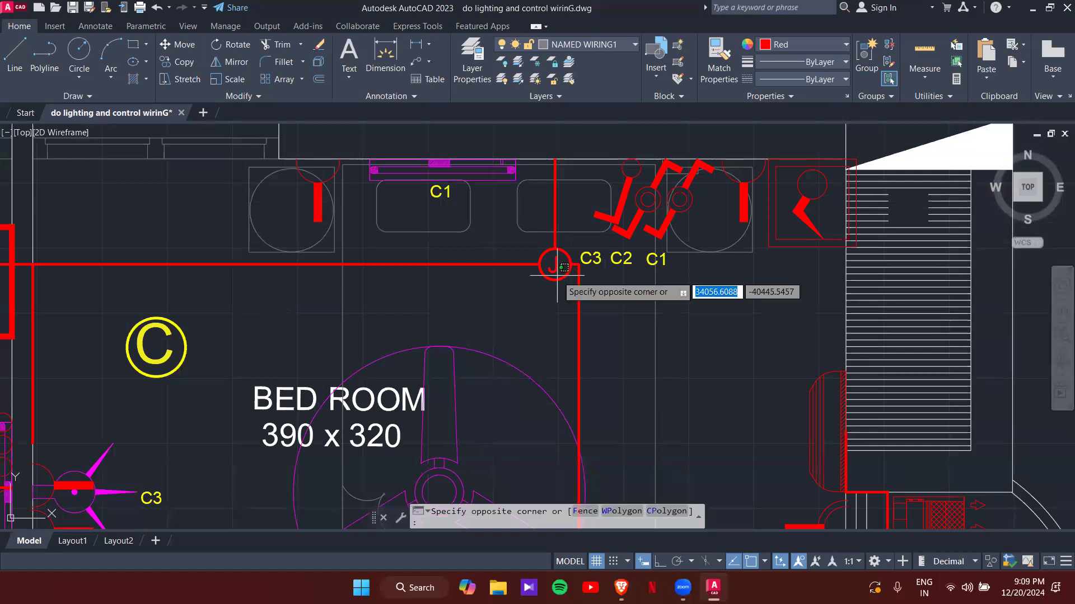
{"action": "key", "text": "Escape"}
{"action": "key", "text": "Escape"}
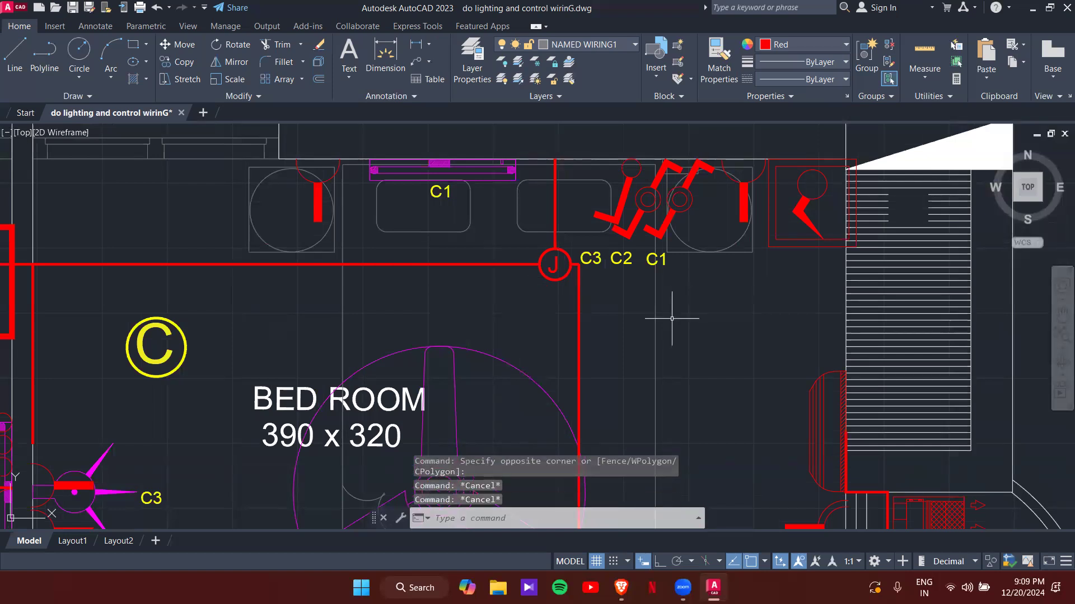